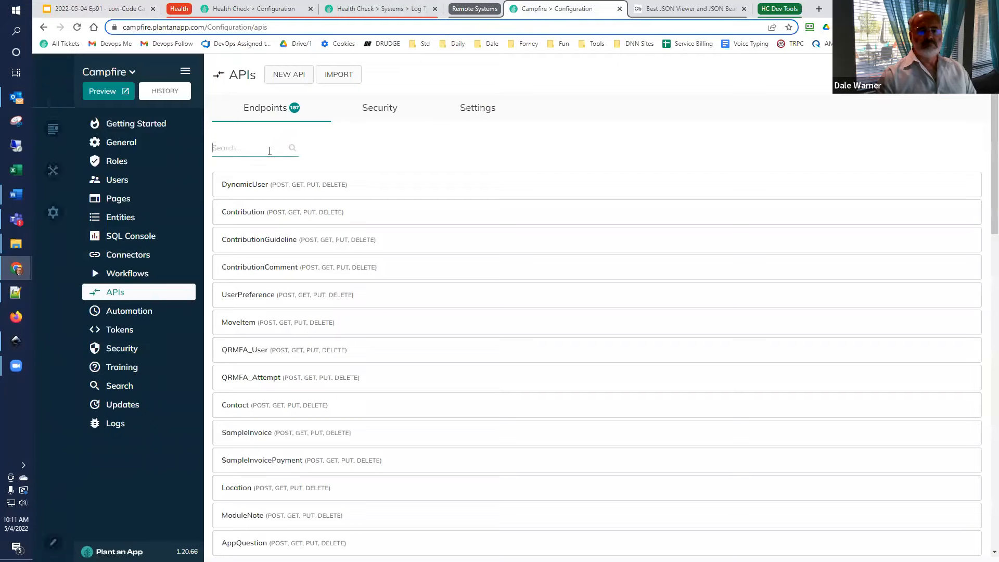
Step: Search the API endpoints for "health", open HealthCheck_EventSummary for editing and inspect its EventDate input parameter
type("health")
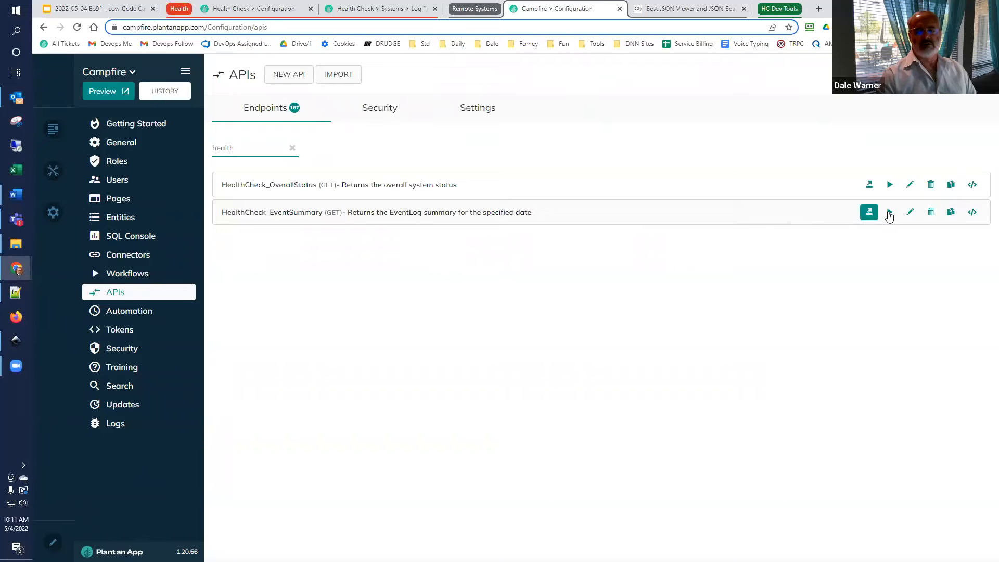
left_click(909, 212)
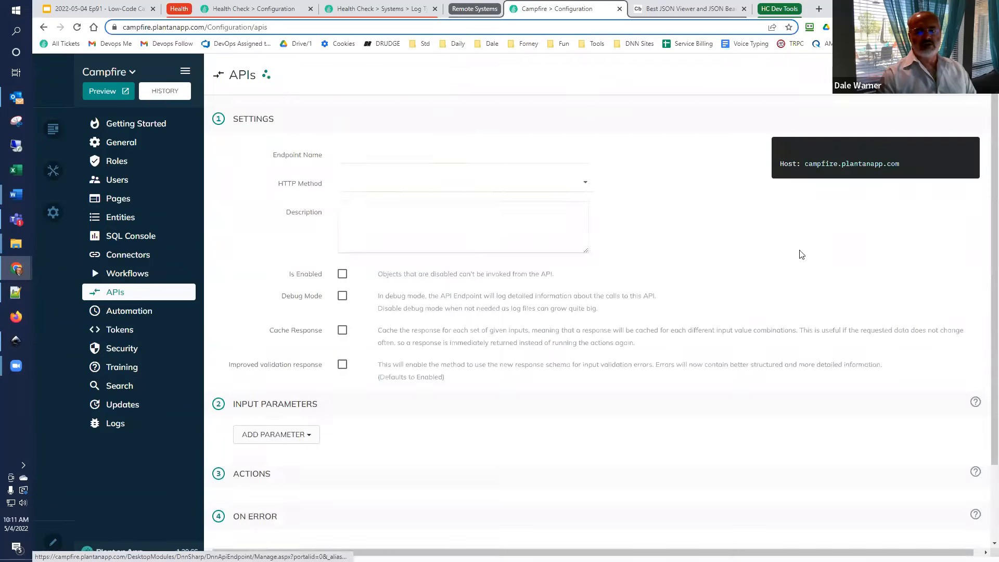
scroll(652, 286, "down", 4)
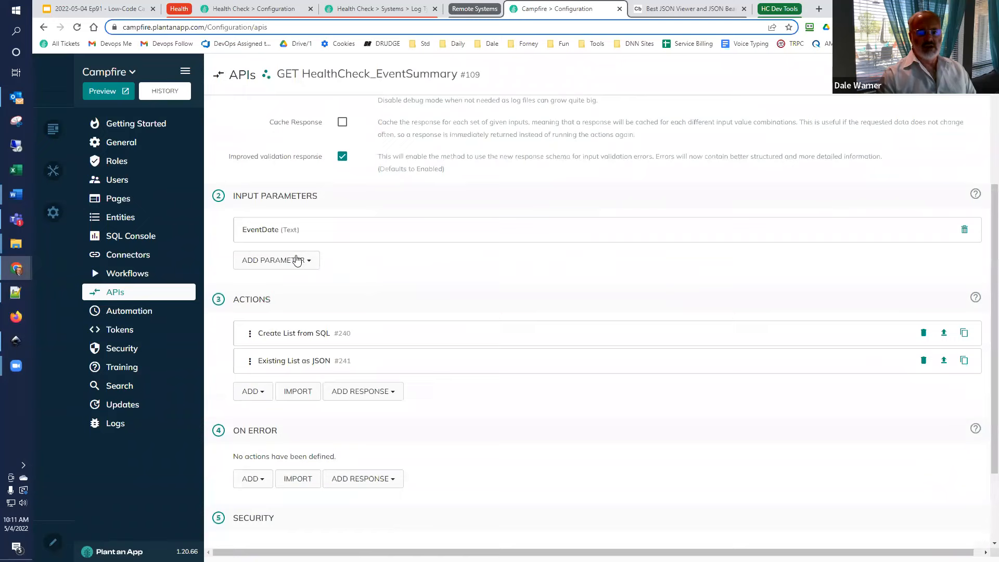
left_click(278, 233)
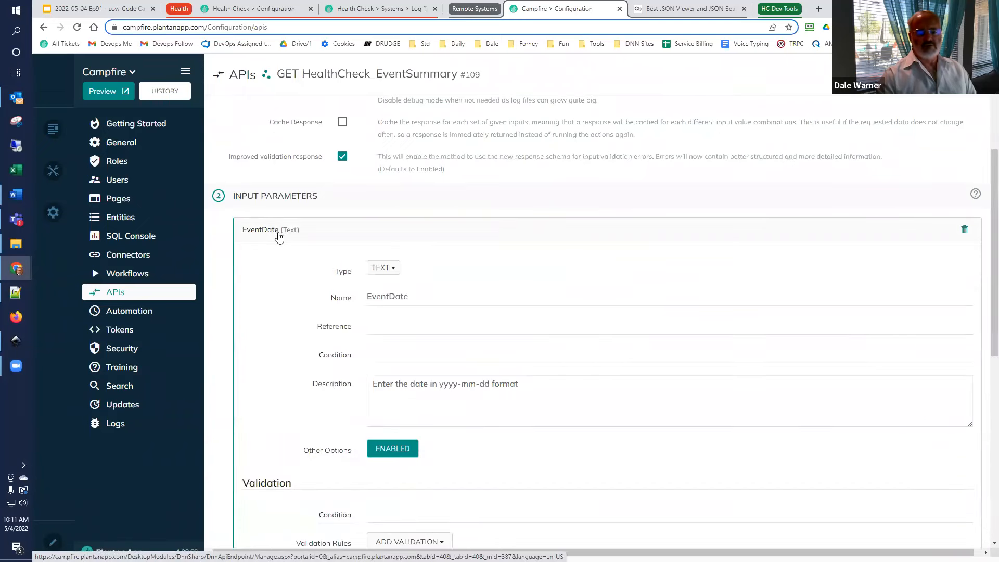
left_click(279, 234)
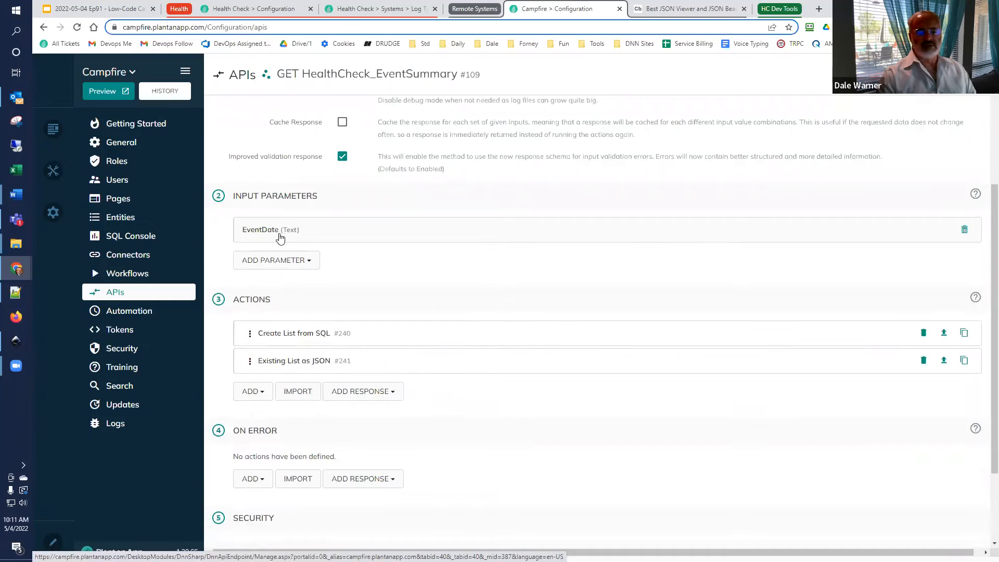
Step: Expand the endpoint's Create List from SQL action and enlarge its SQL query box
scroll(281, 239, "down", 2)
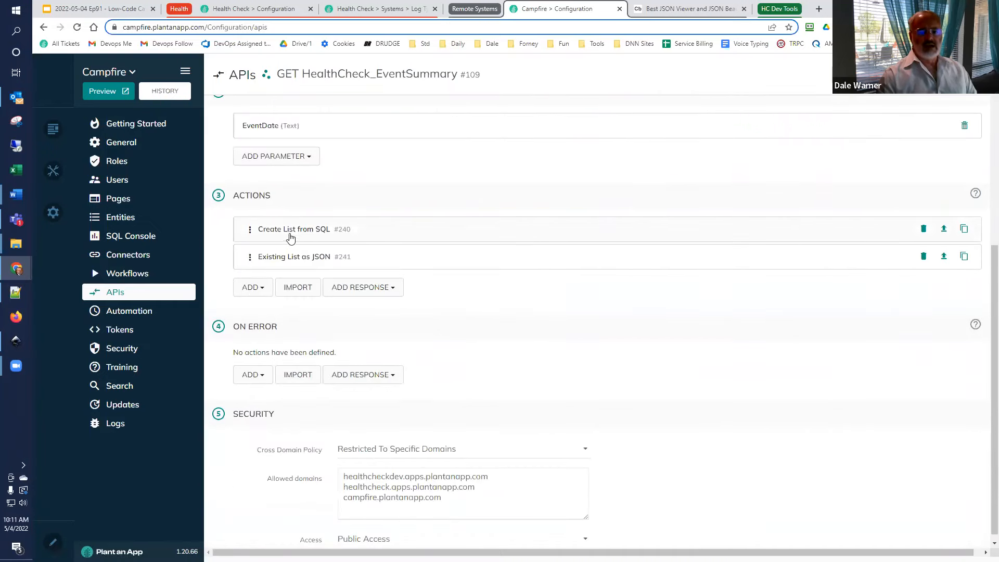
left_click(296, 234)
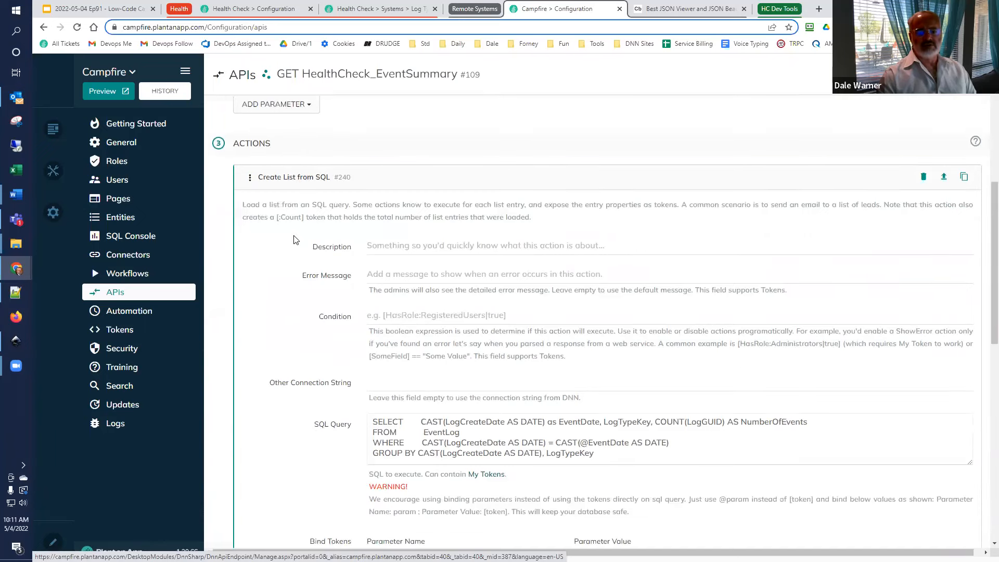
scroll(786, 319, "down", 3)
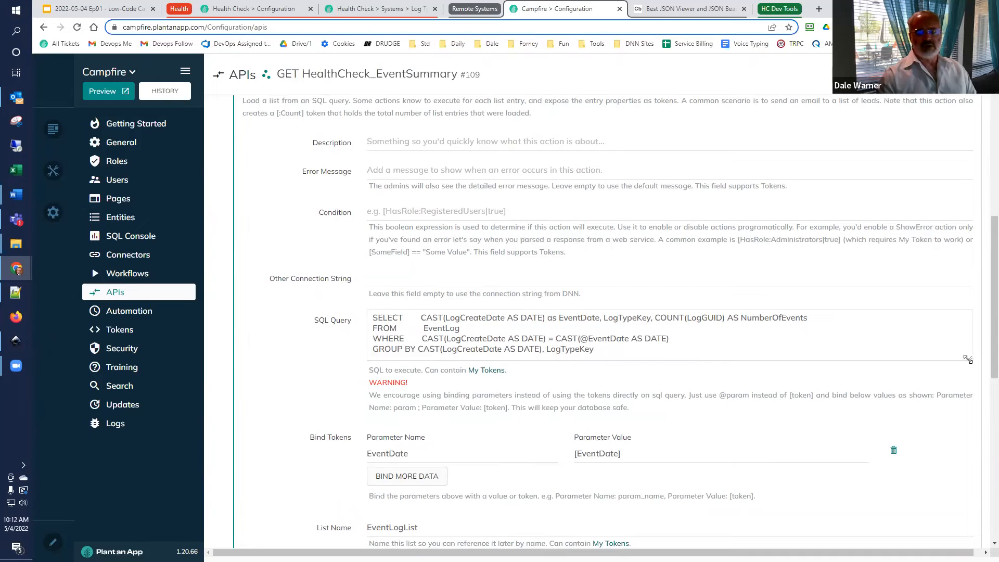
left_click_drag(968, 359, 969, 403)
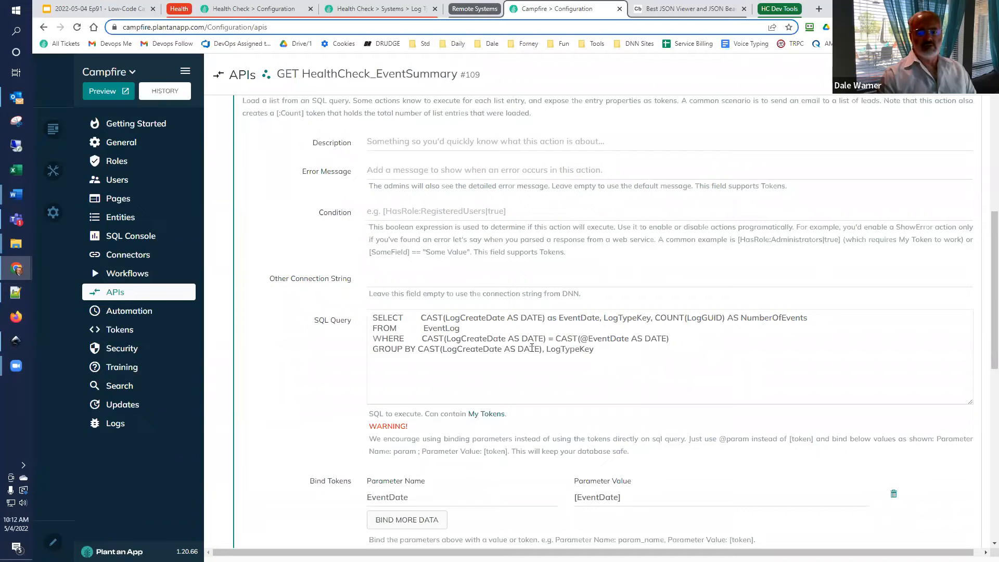
Step: Copy the action's whole SQL query and bring up the SQL Console in a new browser tab
left_click_drag(621, 355, 415, 318)
left_click_drag(481, 334, 444, 229)
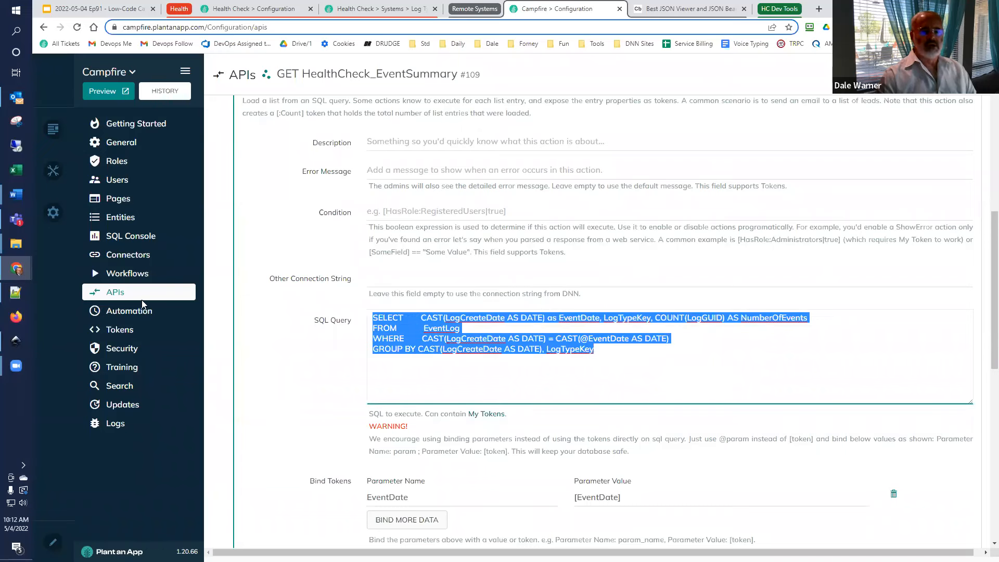
right_click(171, 237)
left_click(189, 248)
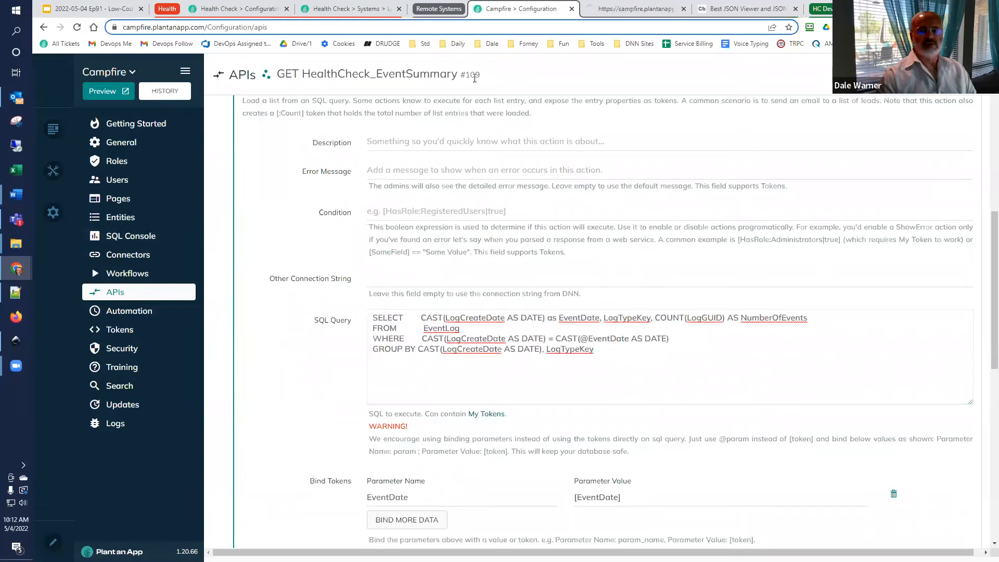
left_click(620, 13)
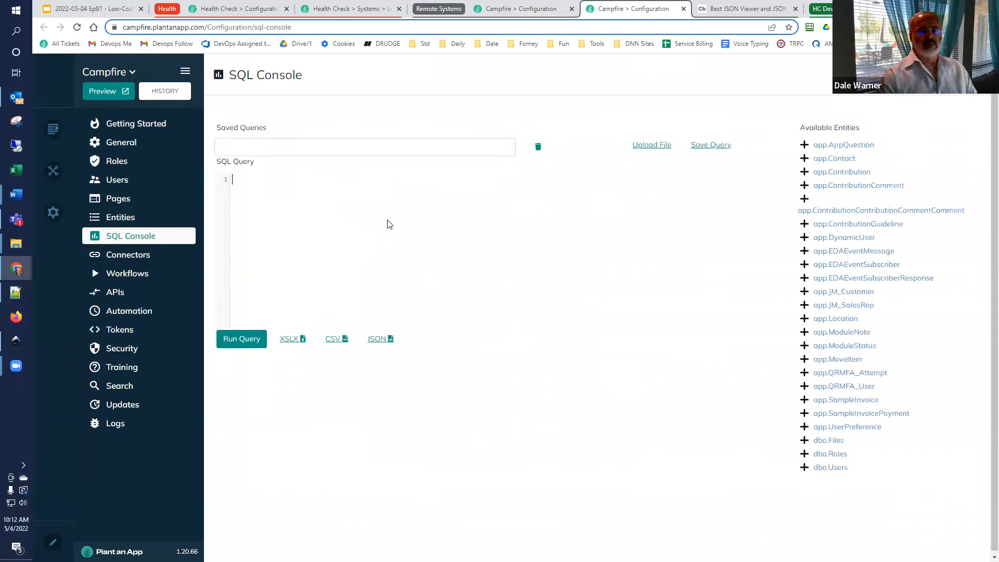
left_click_drag(441, 200, 471, 204)
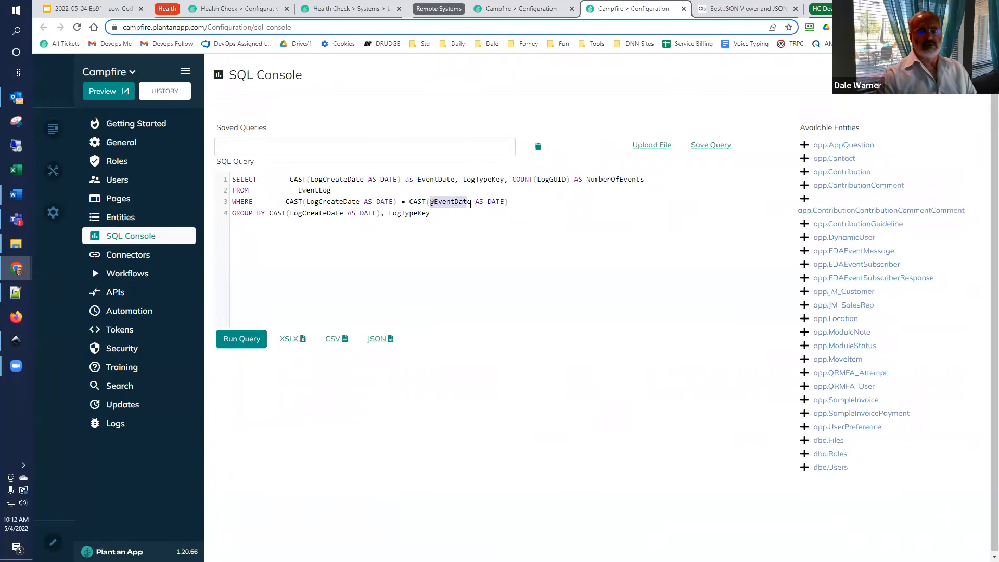
type("'")
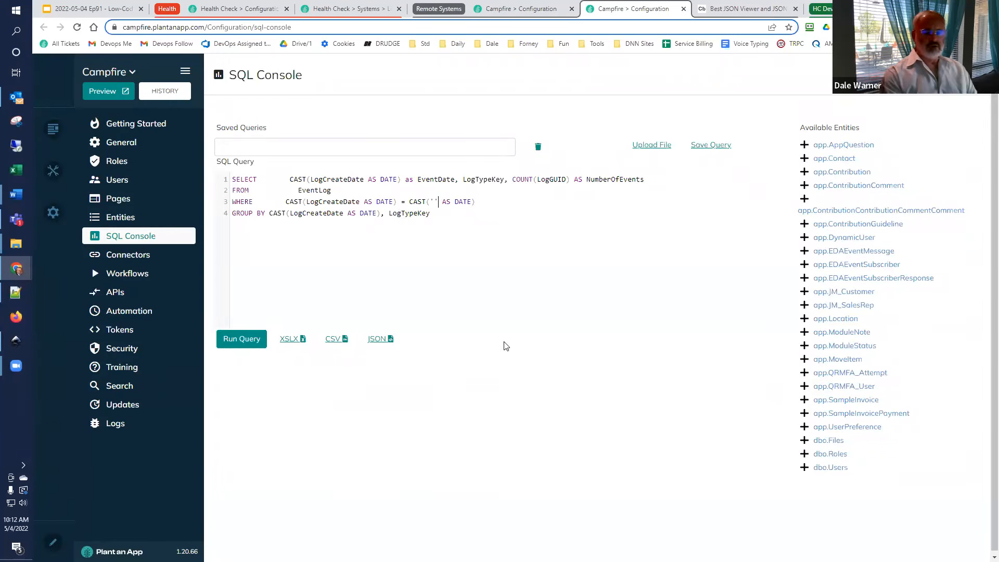
type("2022-05-04")
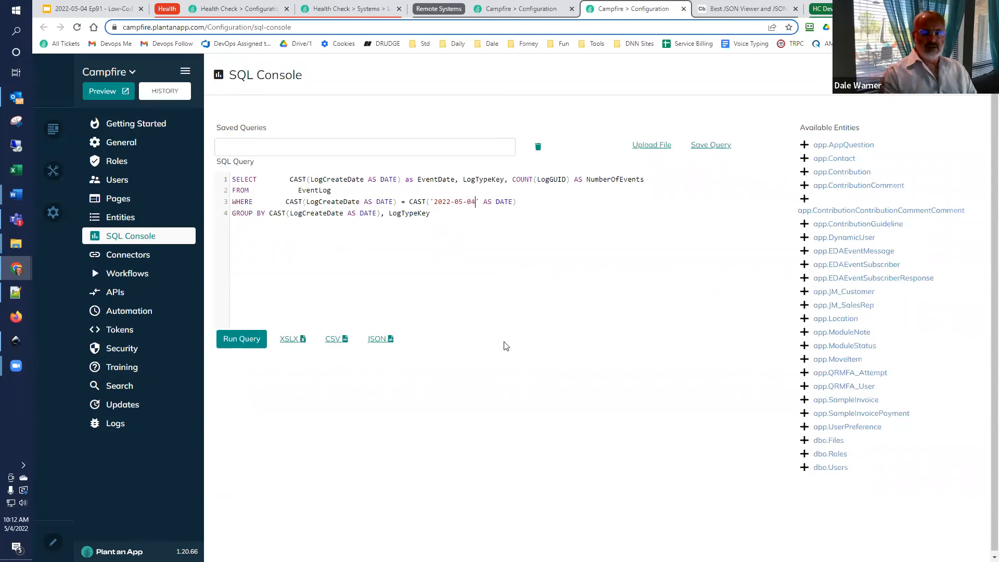
left_click(232, 340)
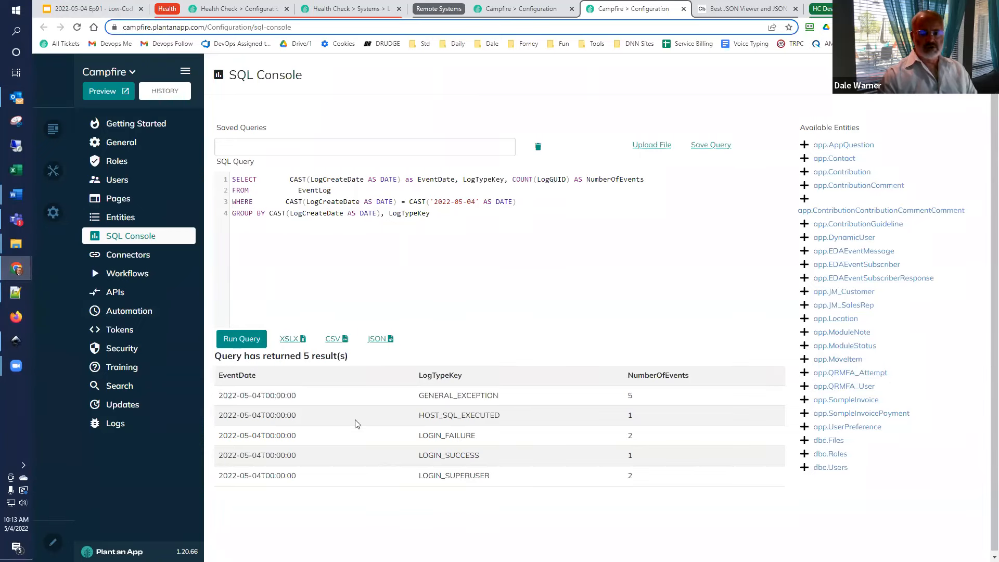
Step: Return to the HealthCheck_EventSummary endpoint and review the remaining Create List from SQL settings and the Existing List as JSON action
left_click(530, 9)
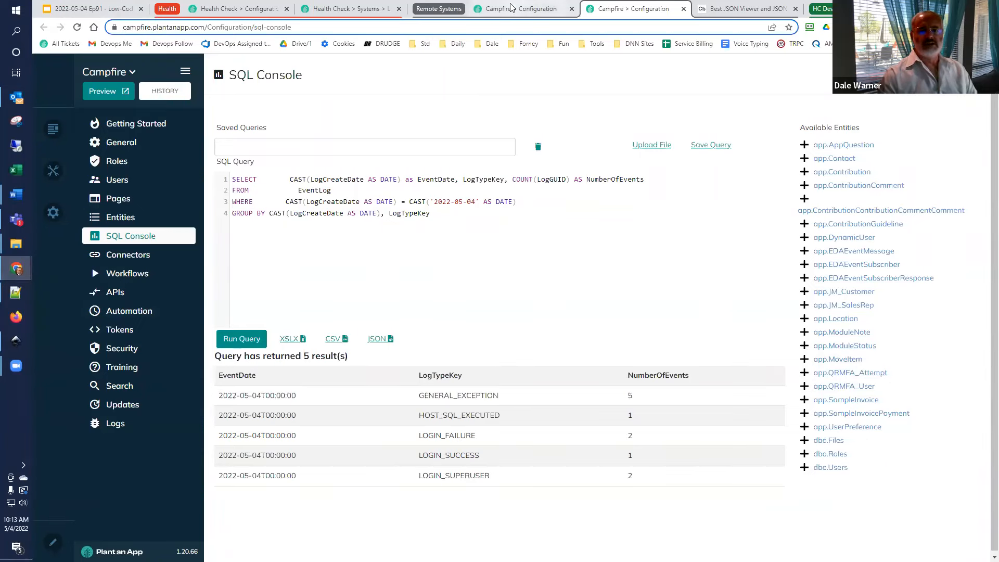
scroll(380, 316, "down", 5)
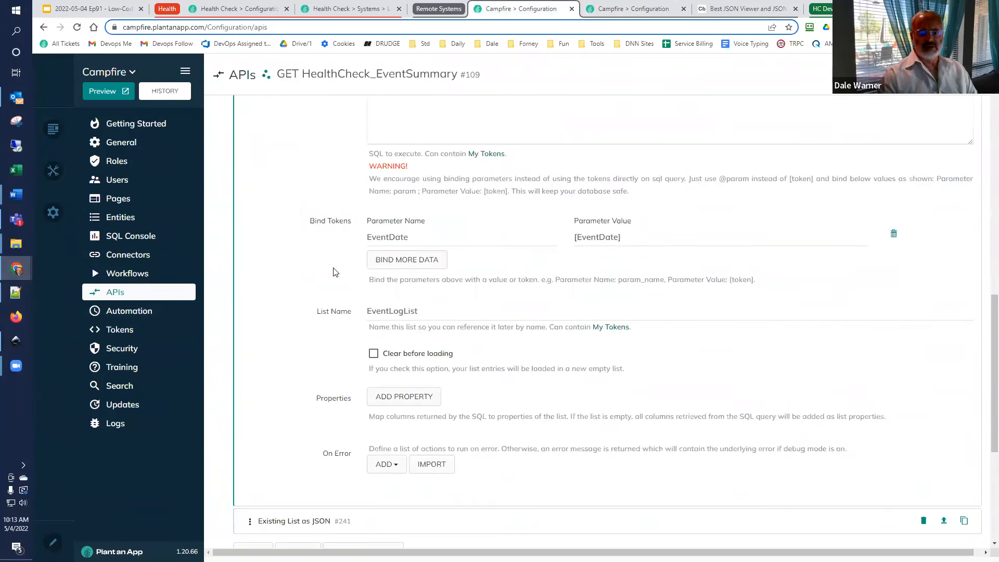
scroll(425, 314, "down", 5)
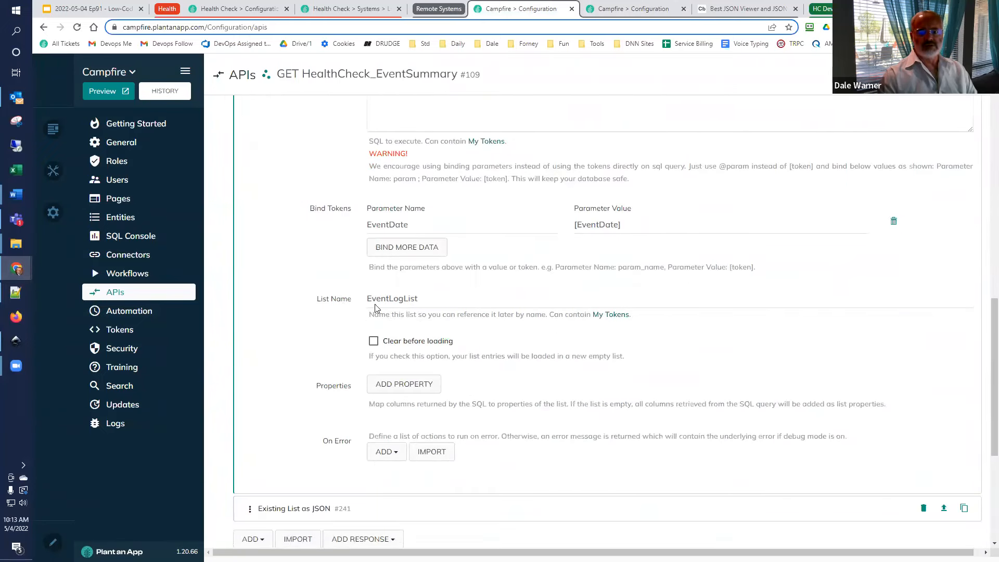
left_click(300, 265)
scroll(301, 264, "down", 3)
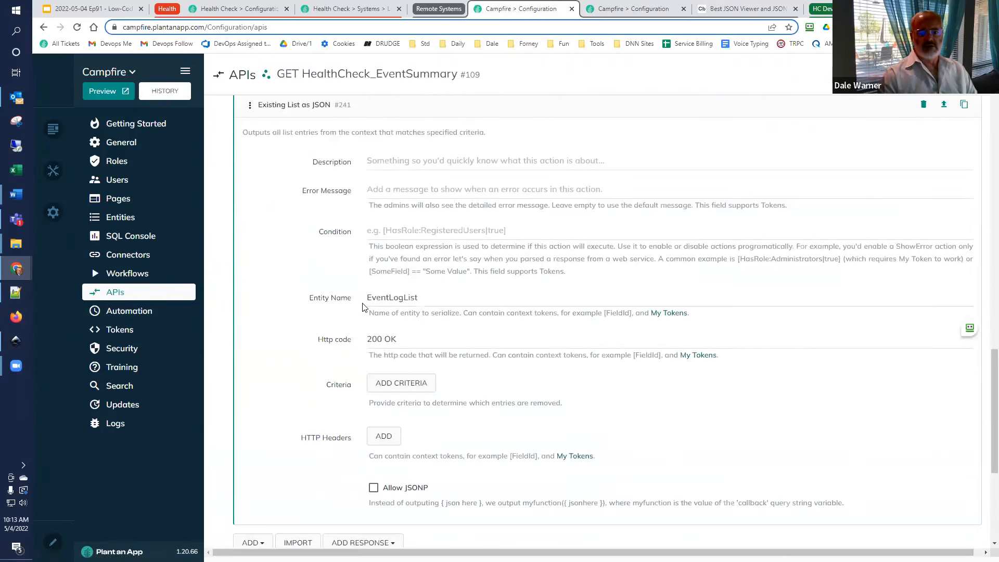
scroll(363, 307, "down", 2)
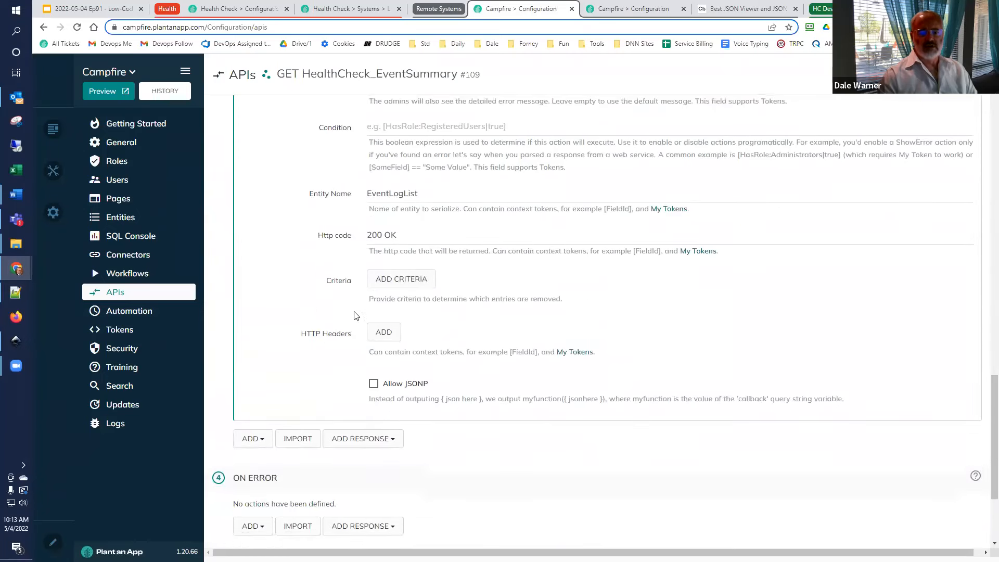
Step: Run a test of the HealthCheck_EventSummary endpoint with EventDate 2022-05-03 and get the response
left_click(885, 75)
left_click(379, 142)
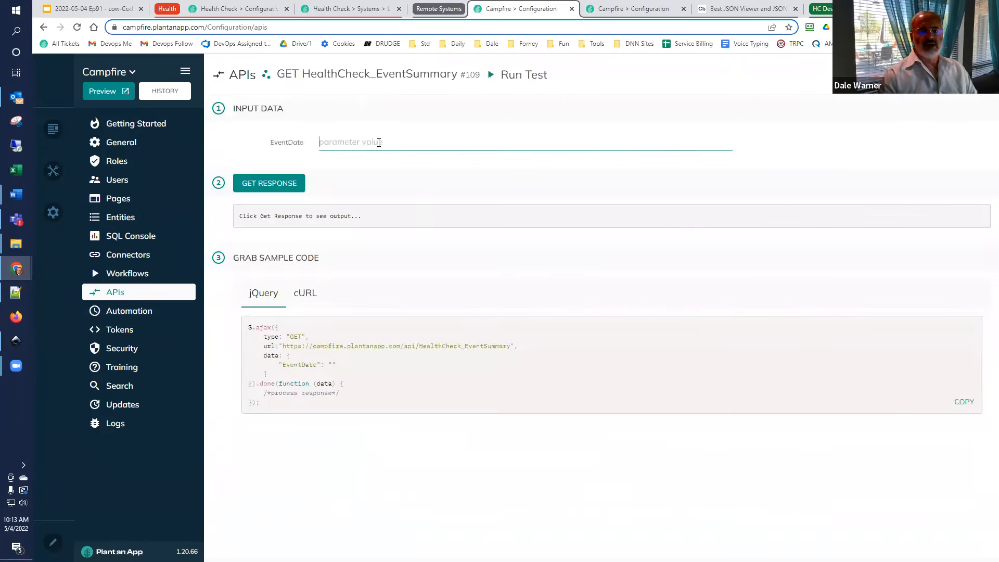
type("2022")
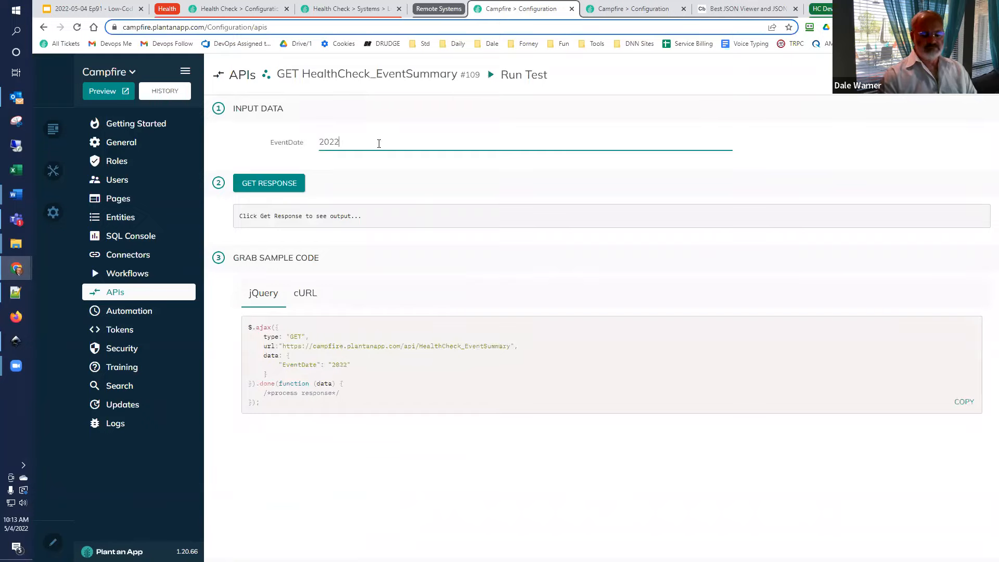
type("-05-03")
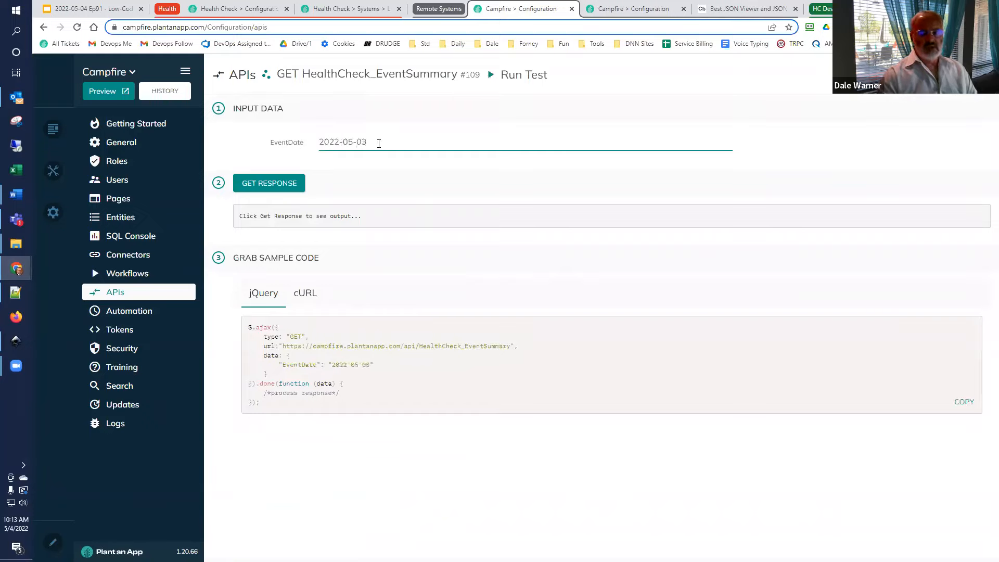
left_click(281, 183)
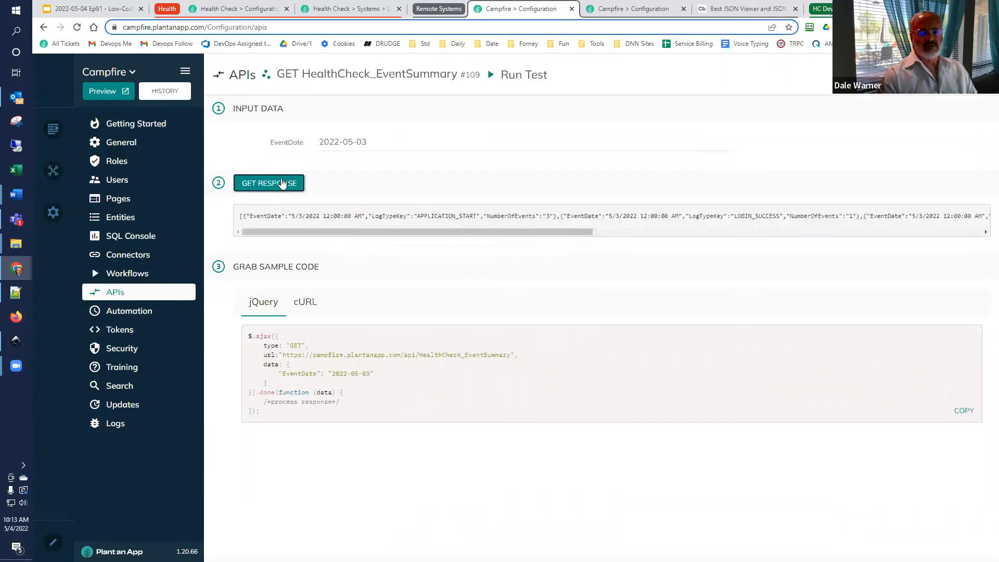
Step: Copy the full JSON response and paste it into the Code Beautify JSON Viewer in place of the existing data
left_click_drag(239, 215, 984, 223)
key("ctrl+c")
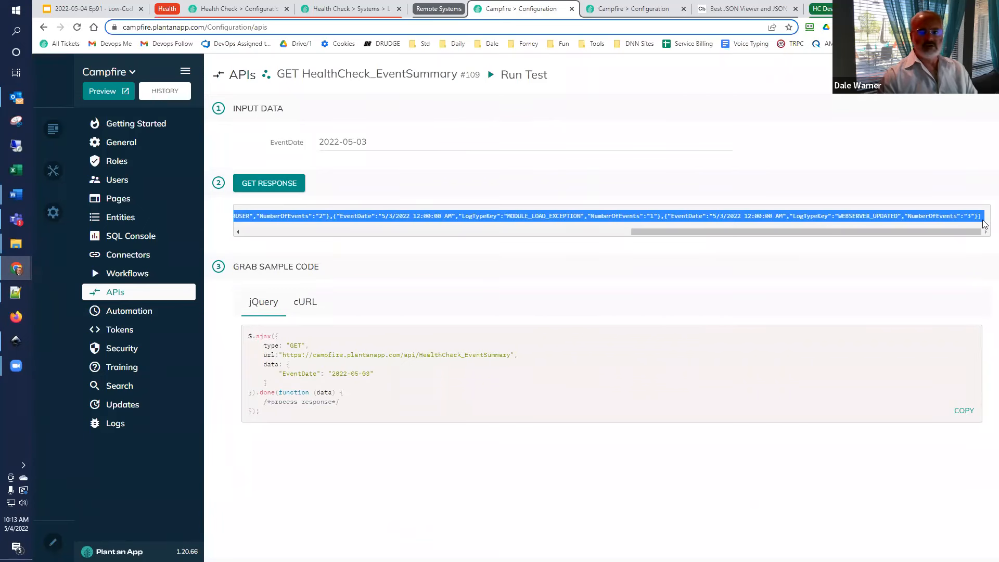
left_click(755, 10)
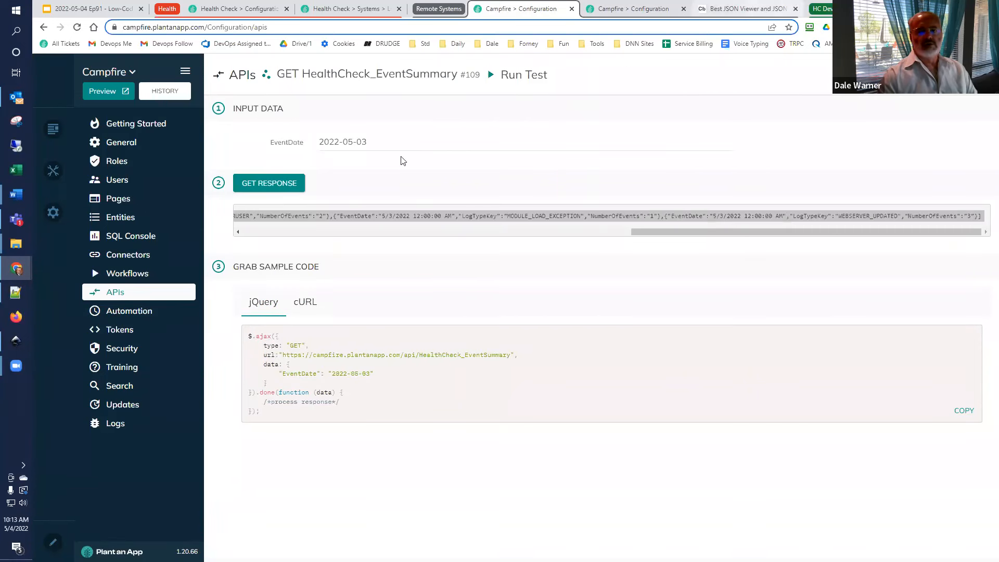
key("ctrl+a")
key("ctrl+v")
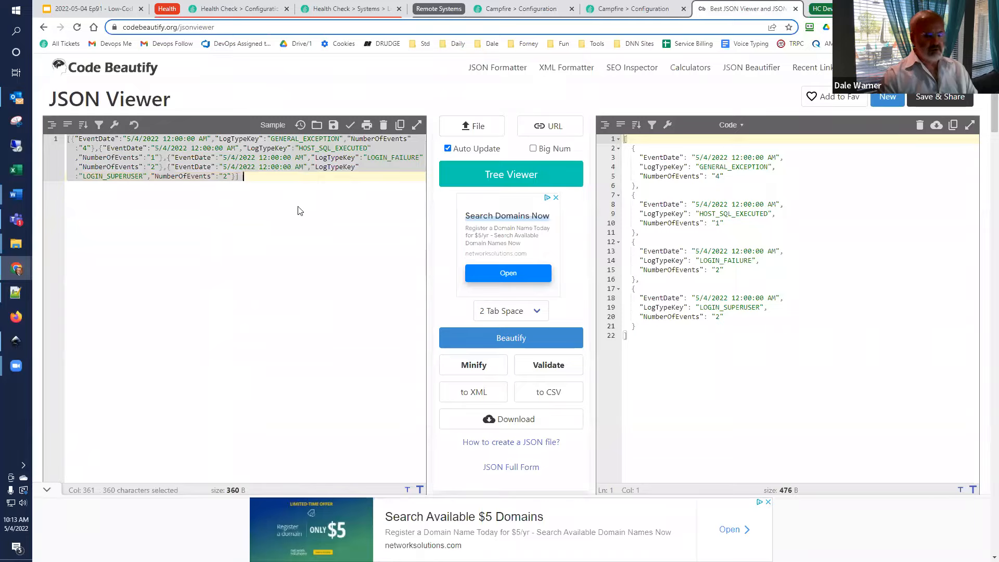
key("Return")
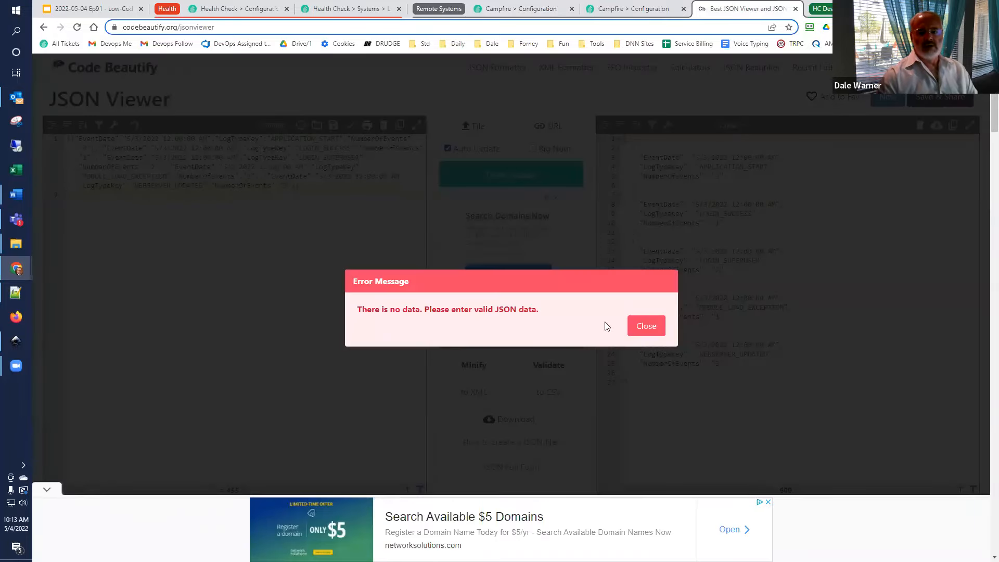
left_click(662, 325)
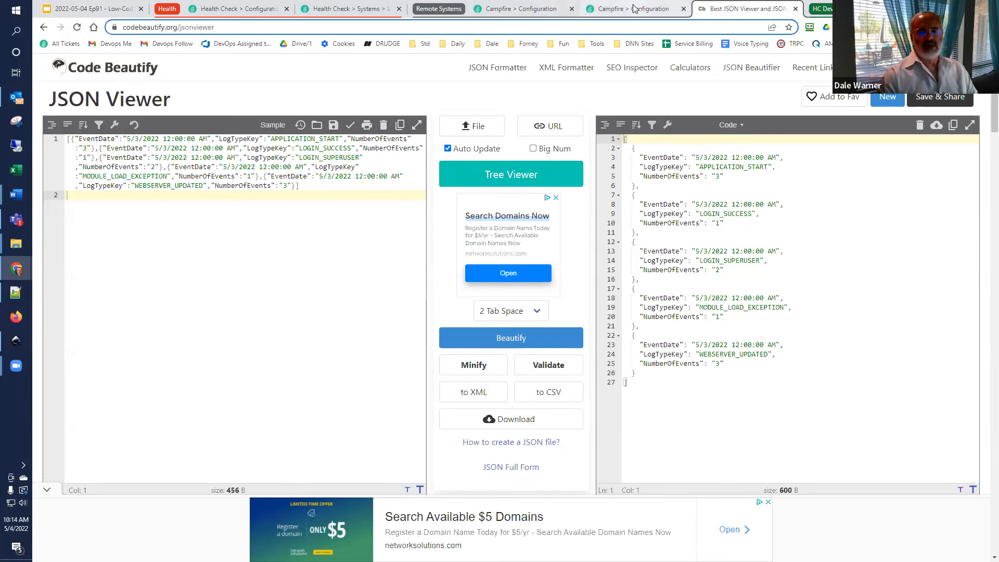
Step: Collapse the Remote Systems tab group and switch to the Low-Code Café presentation in Google Slides
left_click(498, 11)
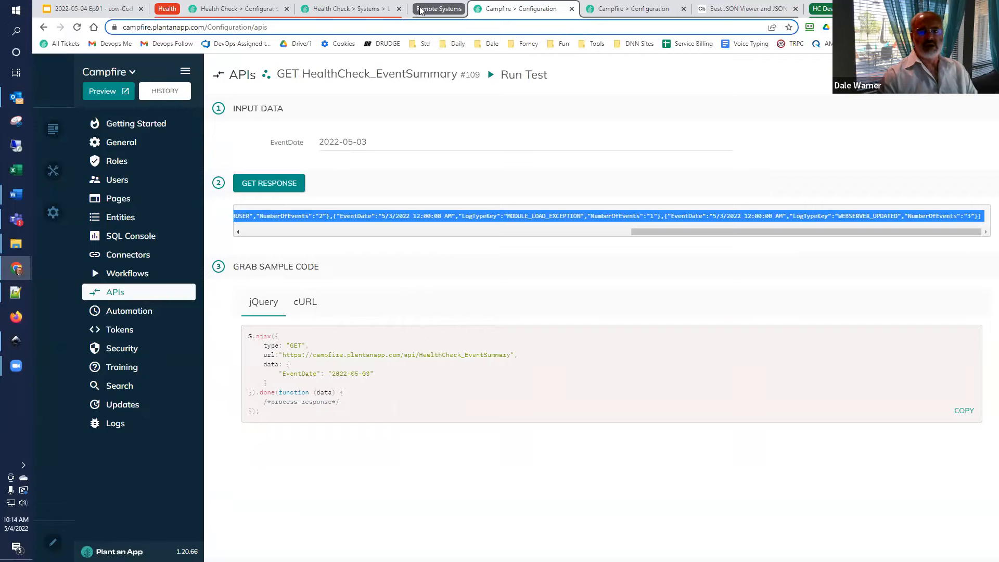
left_click(444, 9)
left_click(91, 8)
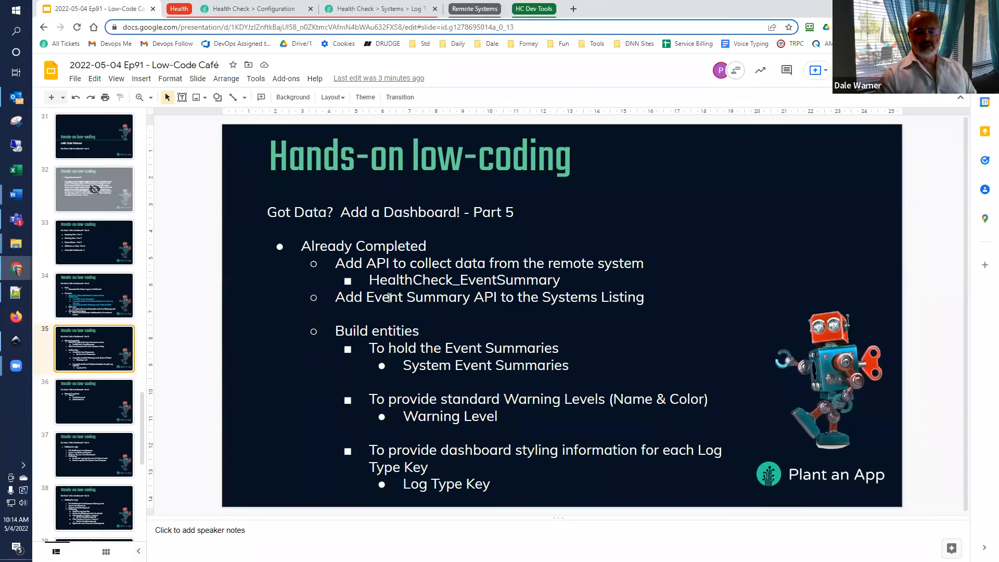
Step: Switch to the Health Check site, show its Systems listing and open the Admin Logs
left_click(258, 8)
left_click(375, 9)
mouse_move(509, 61)
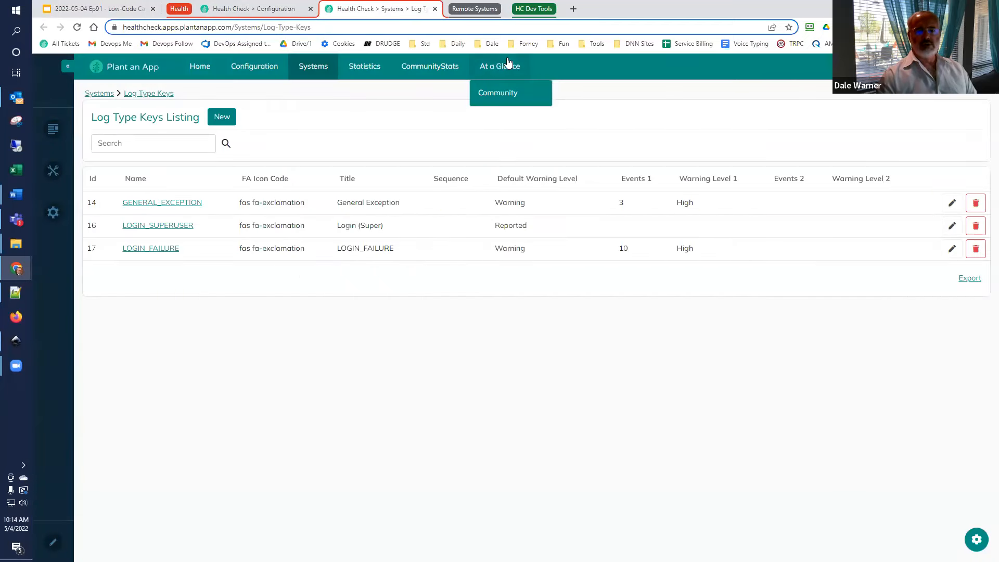
left_click(313, 66)
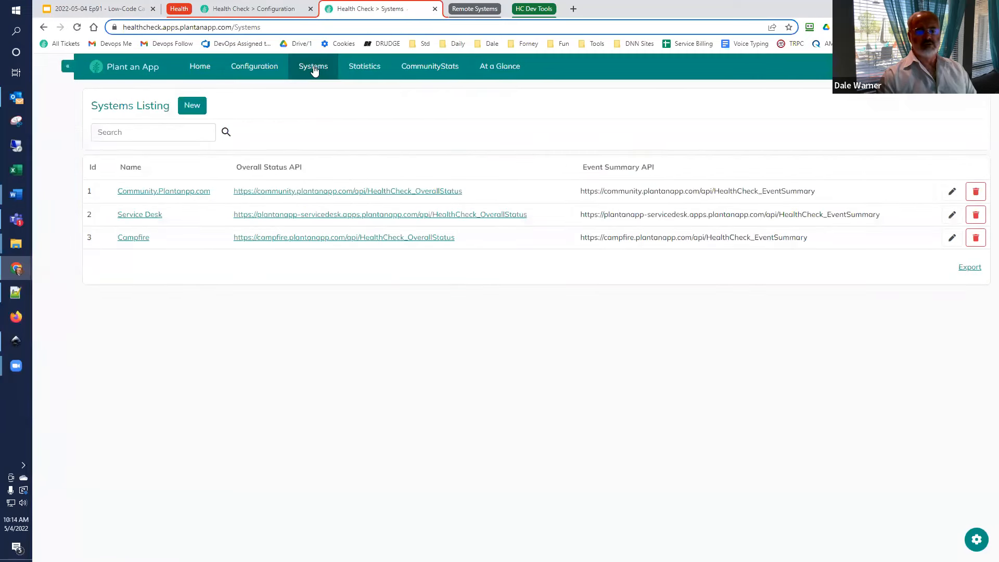
left_click(56, 156)
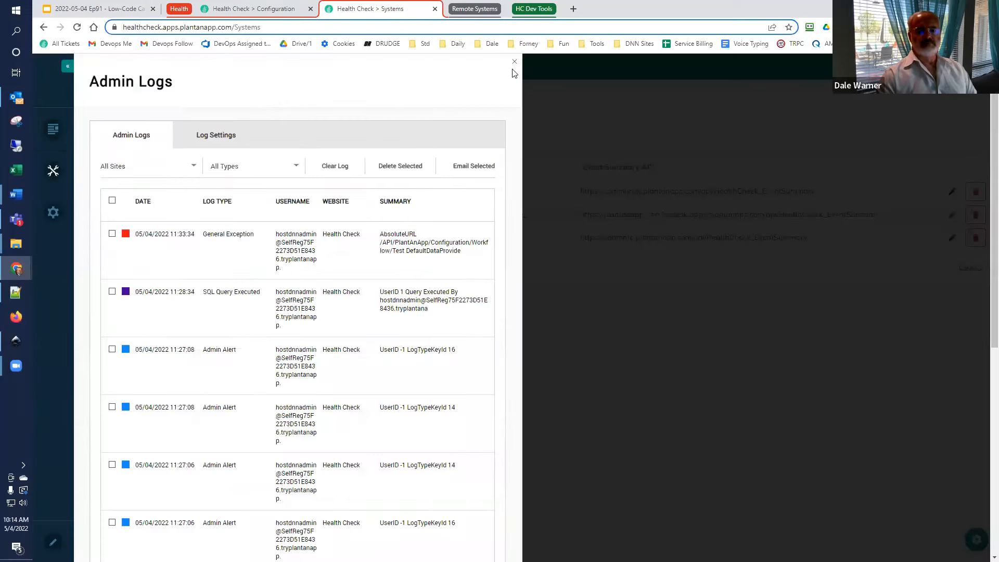
Step: Close the Admin Logs and return to the Low-Code Café presentation in Google Slides
left_click(515, 61)
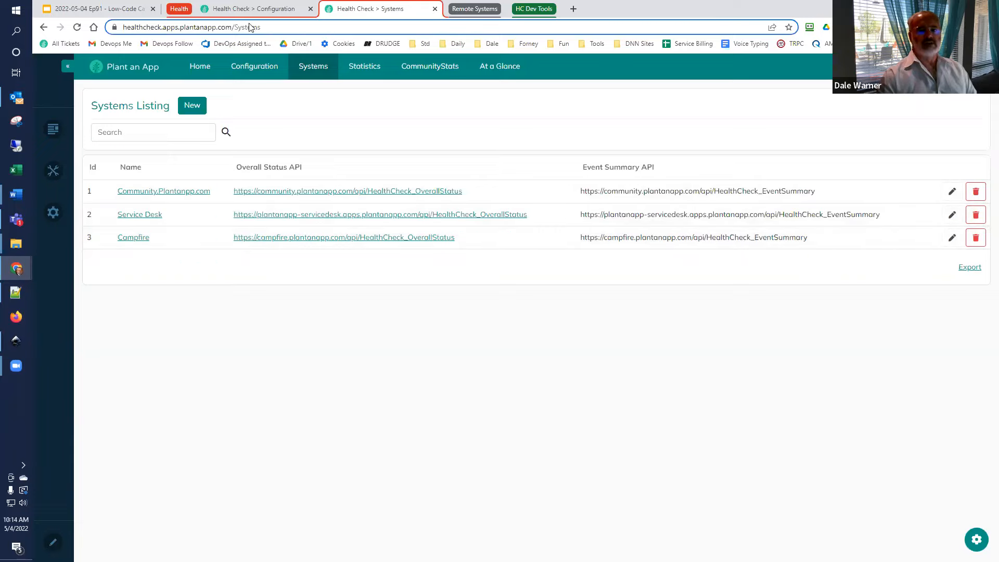
key("ctrl+1")
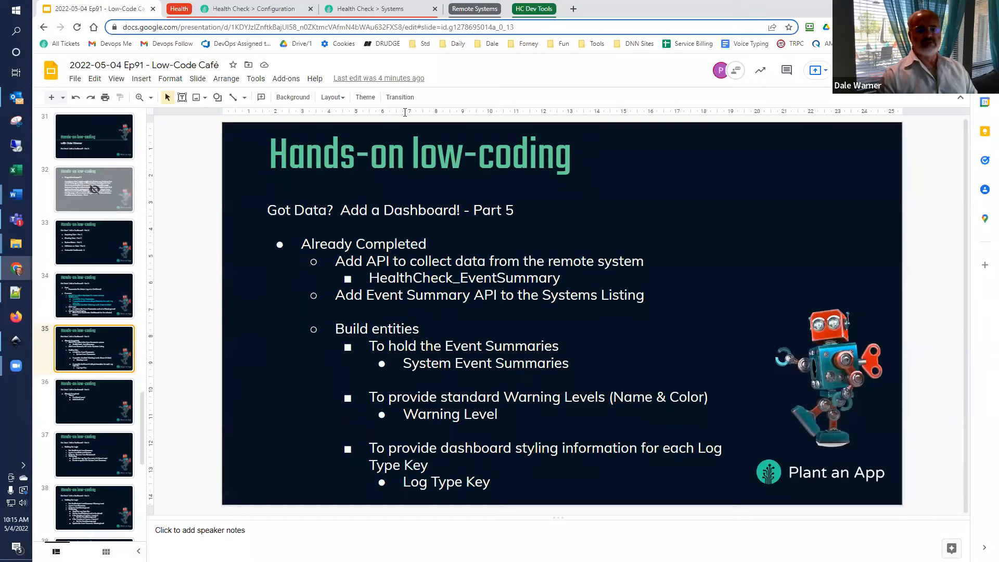
Step: Switch to the Health Check configuration, filter the entities by name for "eve" and open the System Event Summary entity's properties
left_click(244, 10)
left_click(514, 62)
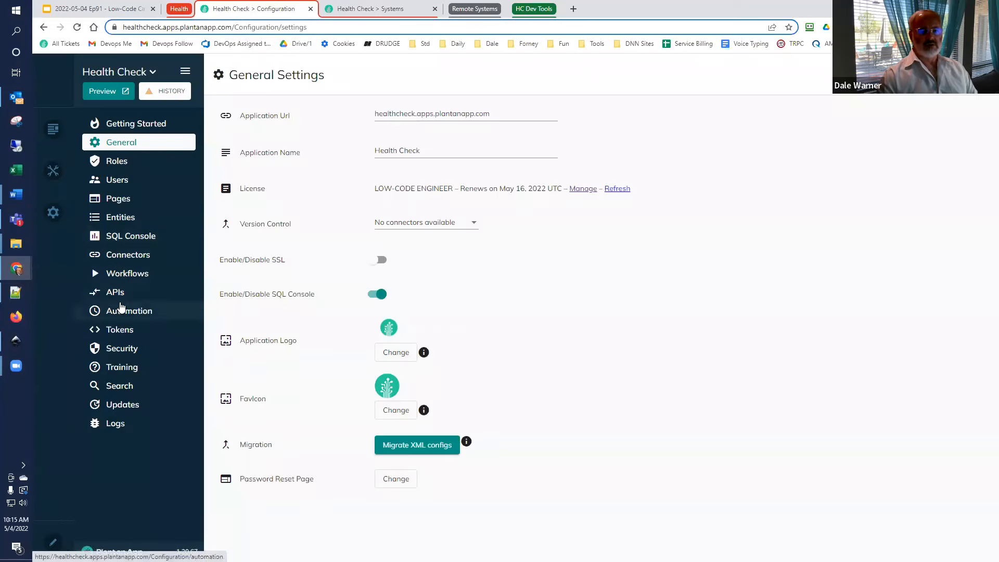
left_click(125, 218)
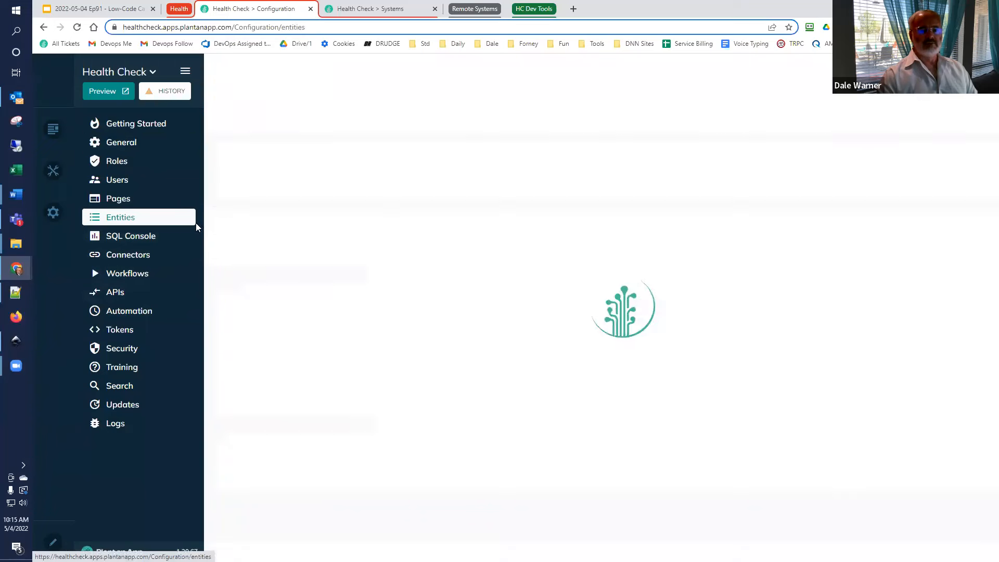
left_click(329, 115)
type("eve")
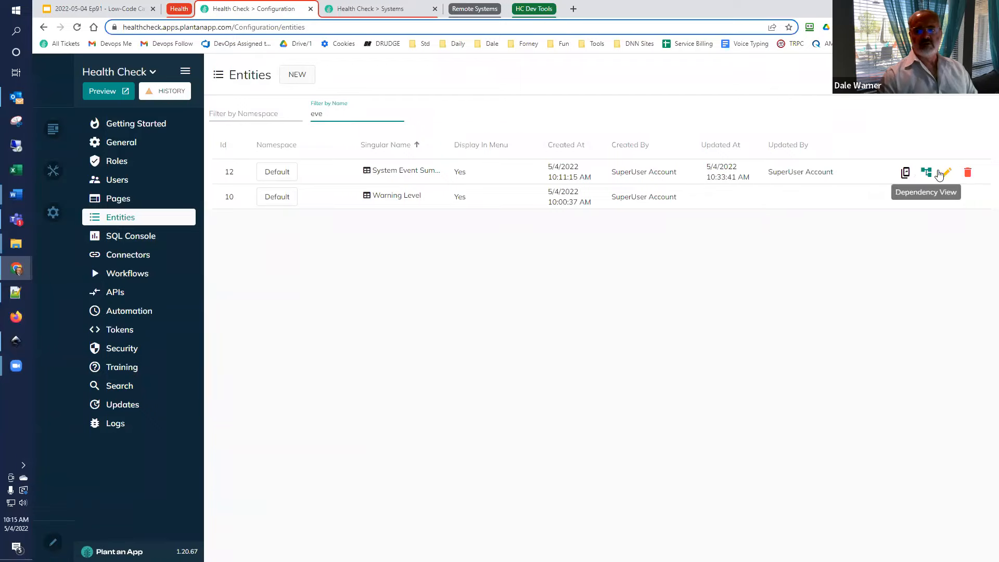
left_click(946, 173)
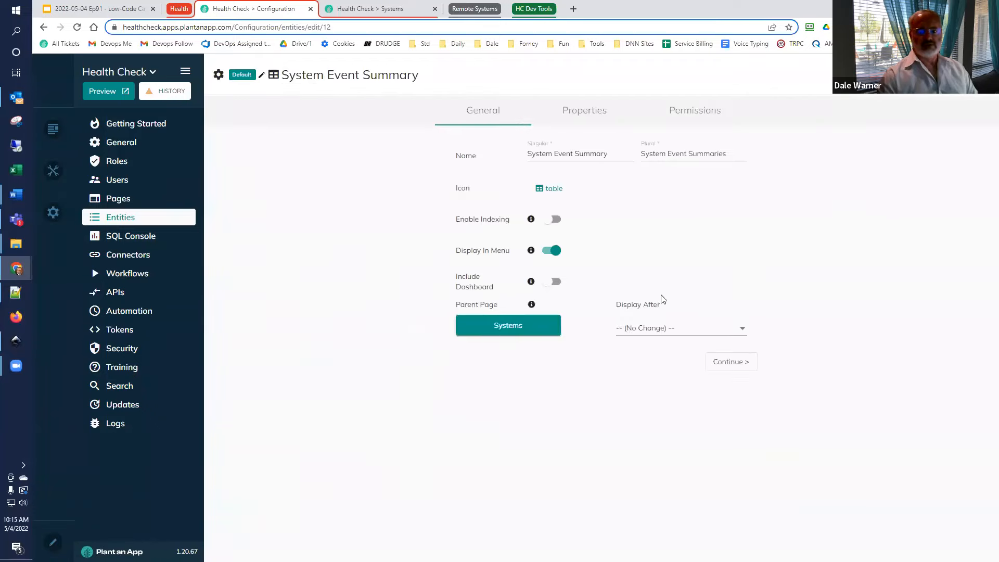
left_click(584, 110)
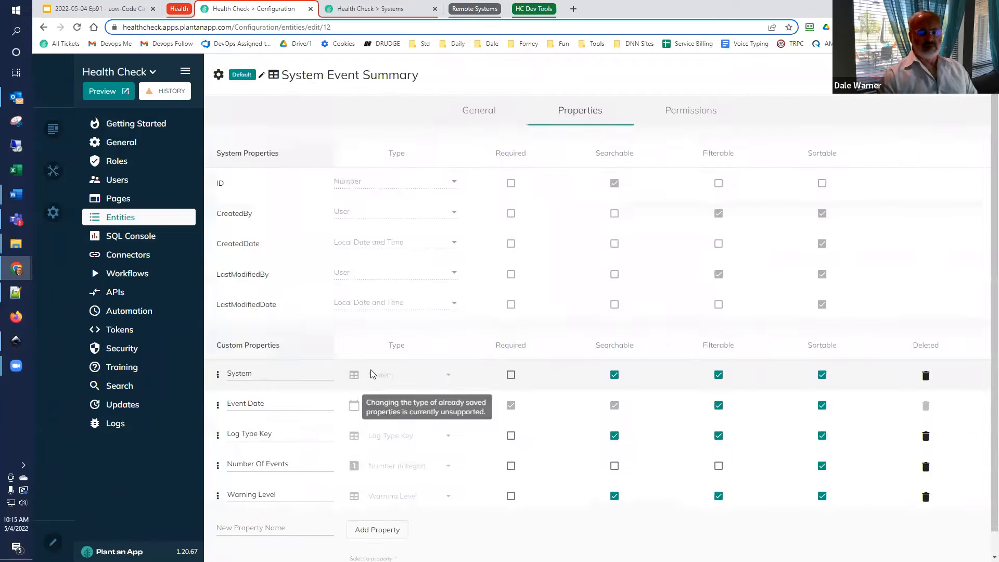
scroll(370, 370, "down", 1)
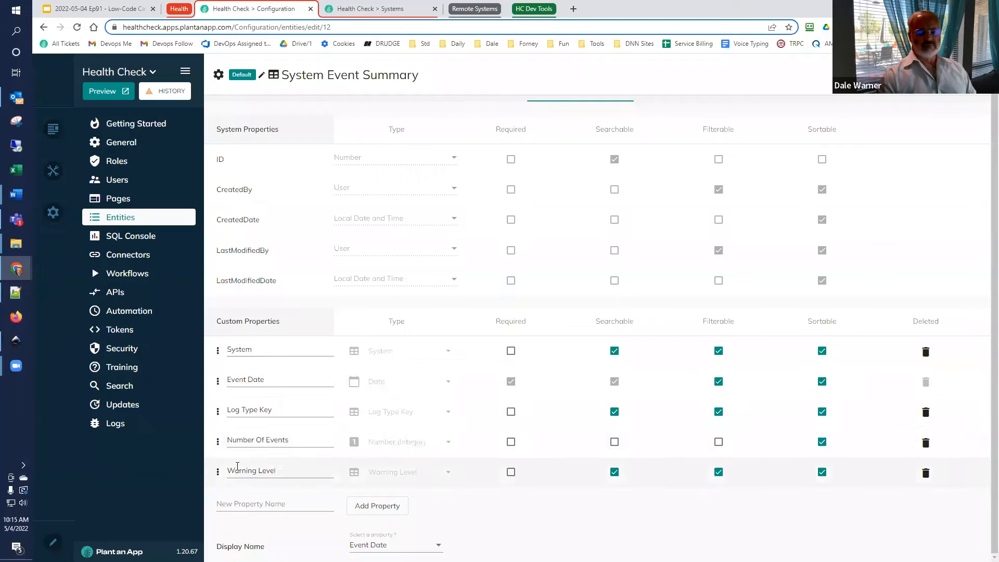
Step: Switch to the Health Check site and open the System Event Summaries listing
left_click(365, 10)
mouse_move(323, 66)
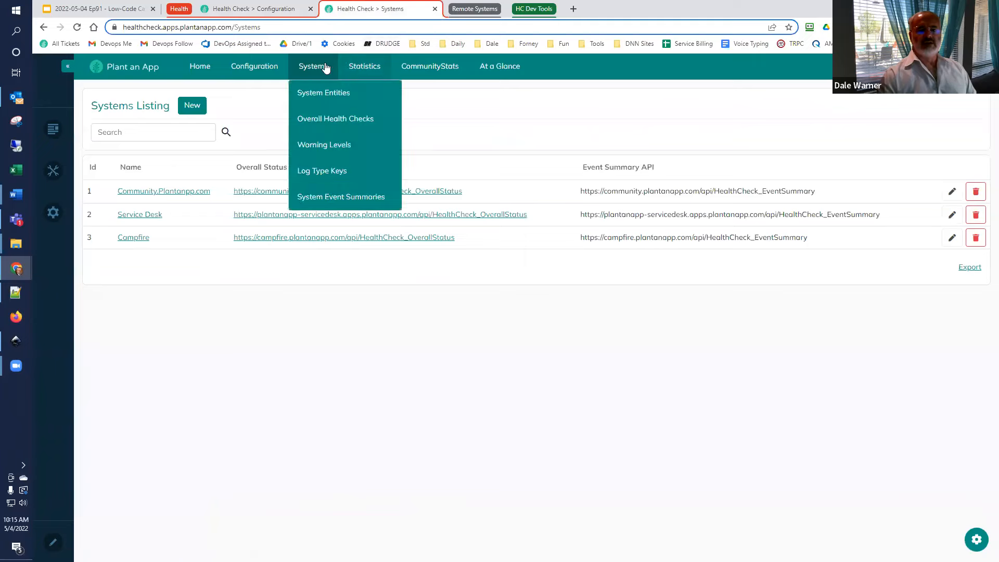
left_click(328, 197)
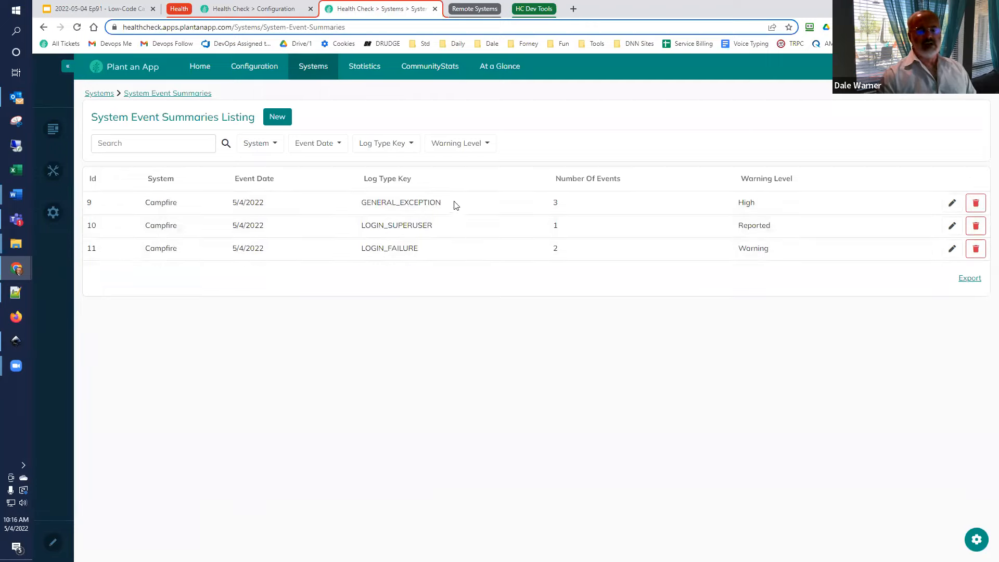
Step: Check the presentation's list of built entities, starting and ending at the System Event Summary entity's configuration
left_click(249, 9)
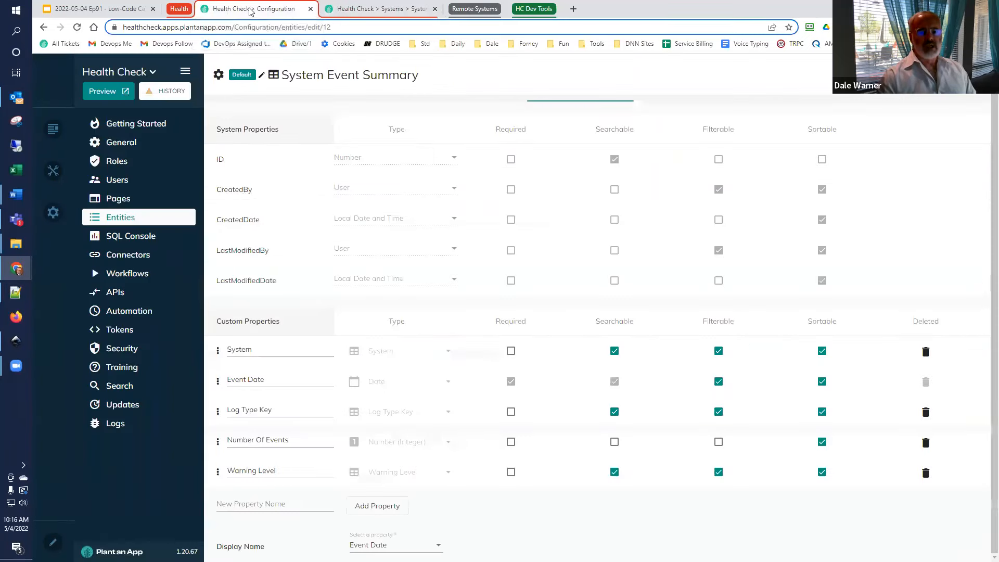
left_click(83, 9)
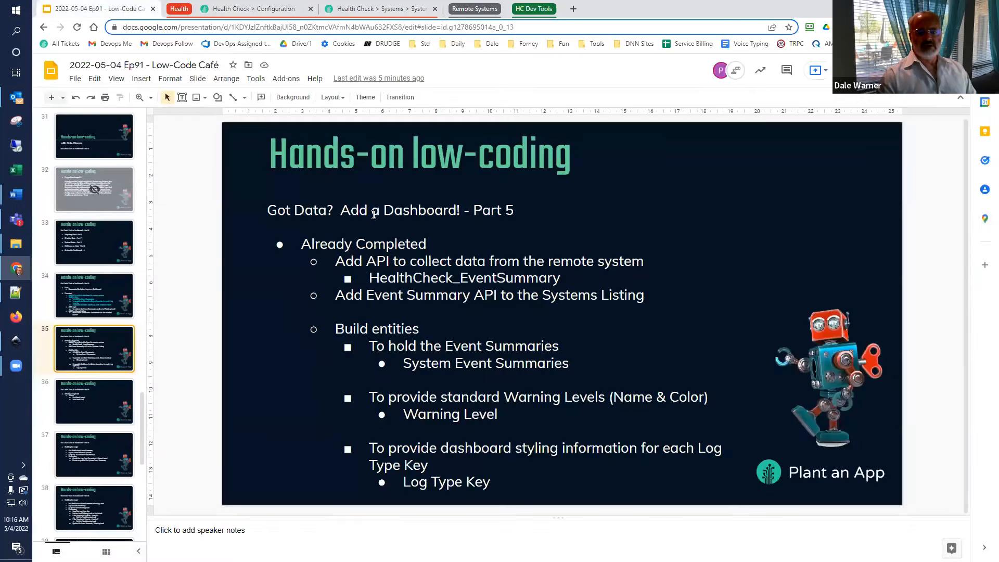
left_click(269, 12)
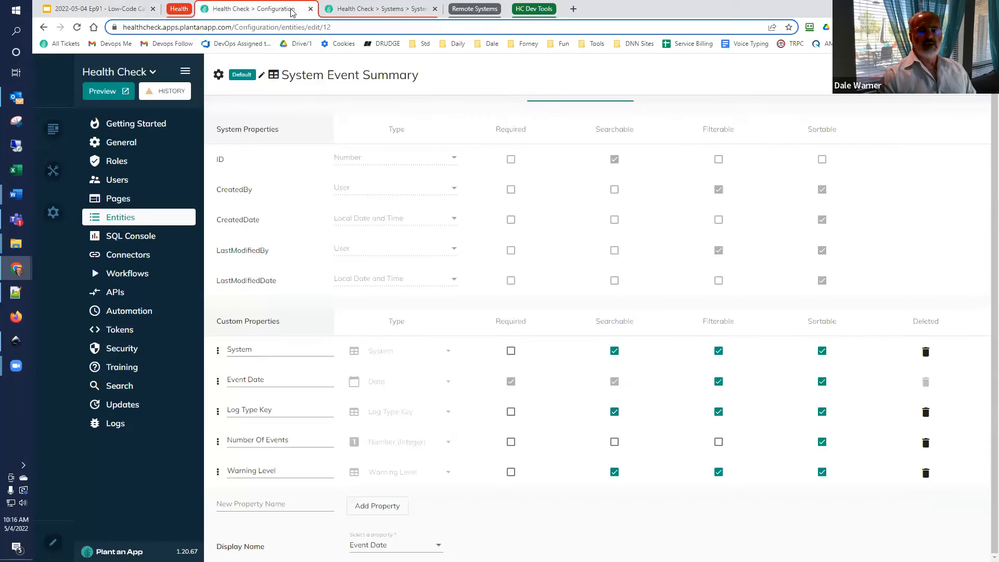
Step: Open the Warning Levels listing on the Health Check site and expand the HC Dev Tools tab group
left_click(364, 9)
mouse_move(319, 73)
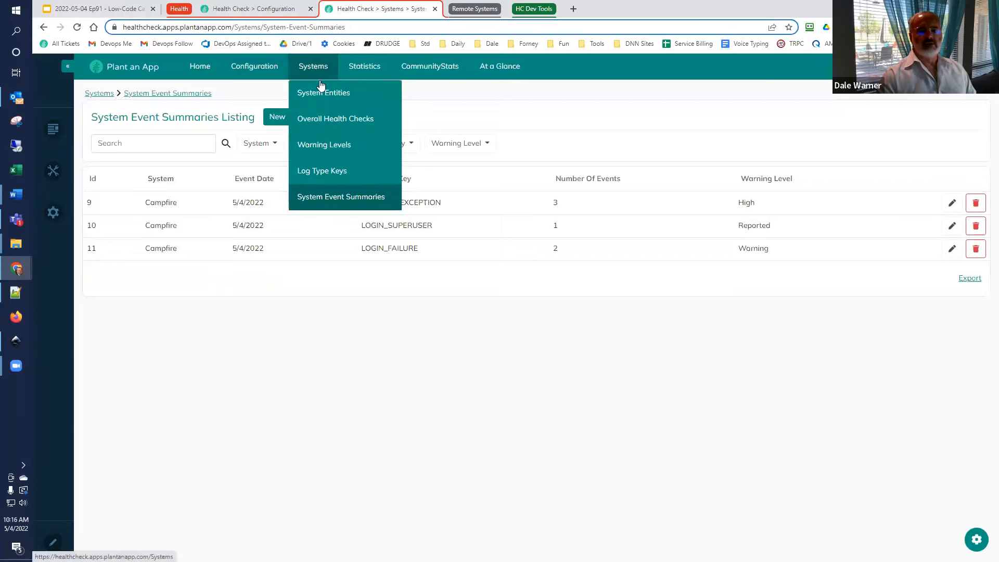
left_click(323, 149)
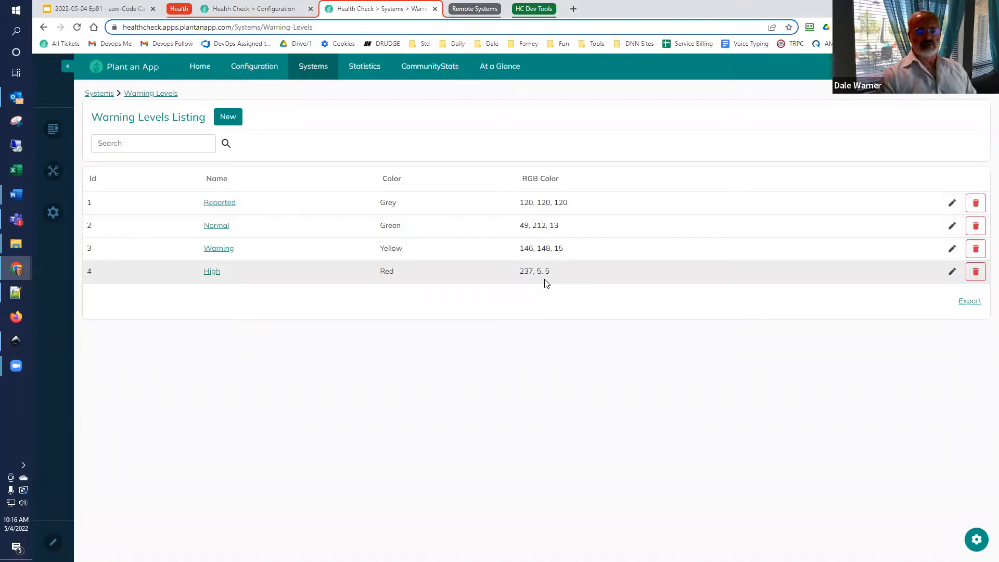
left_click(536, 9)
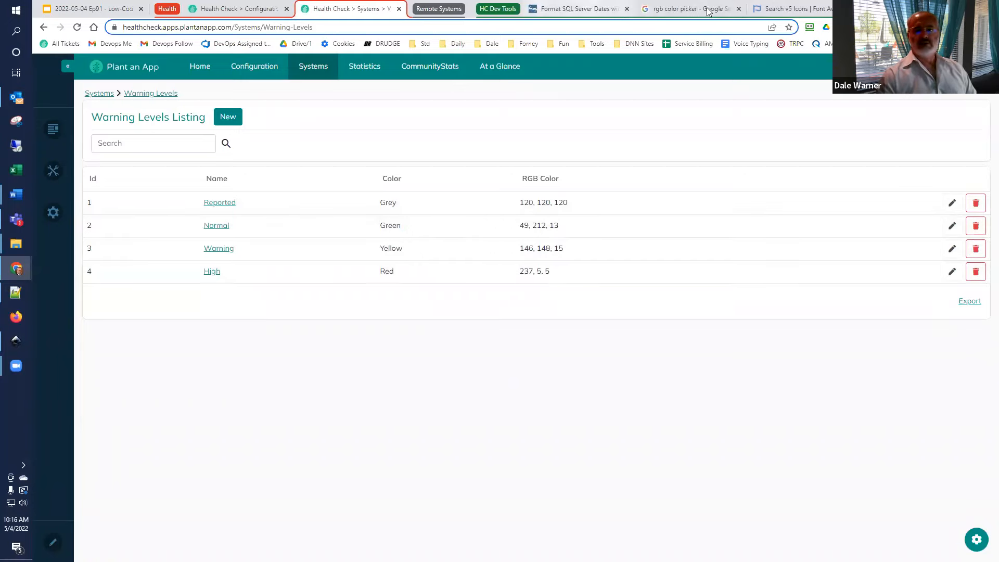
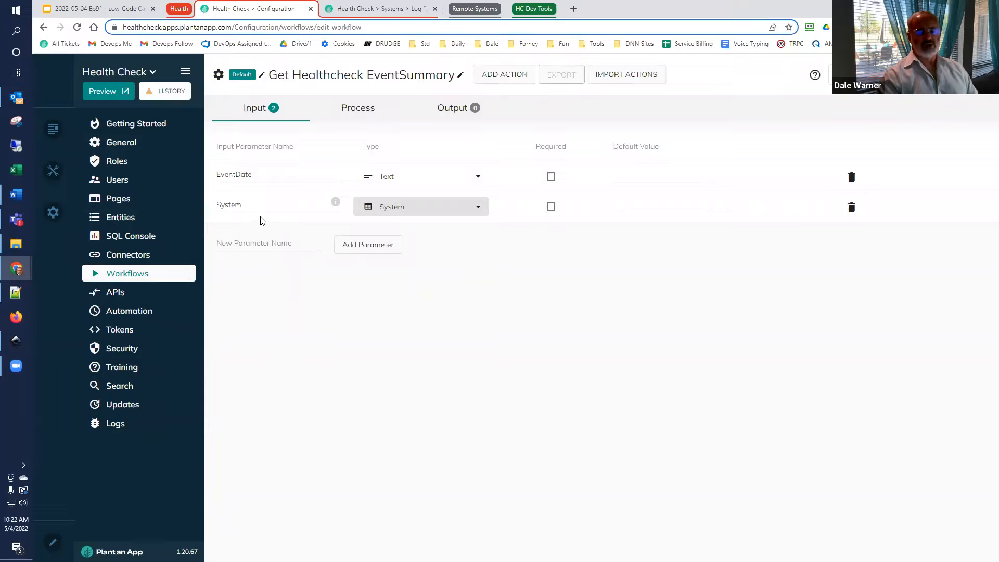
Step: Highlight the EventDate and System input parameters of the Get Healthcheck EventSummary workflow
double_click(278, 181)
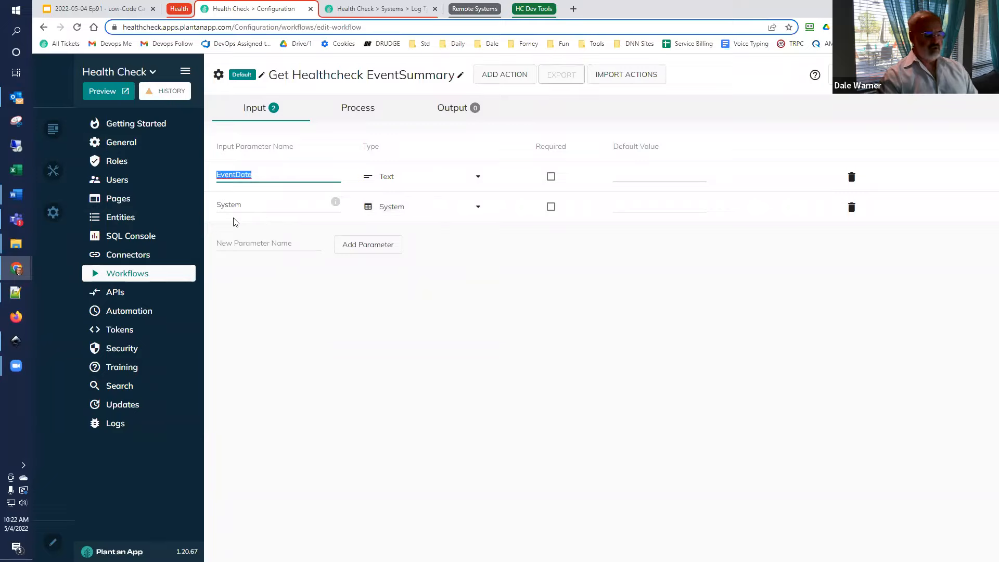
double_click(248, 206)
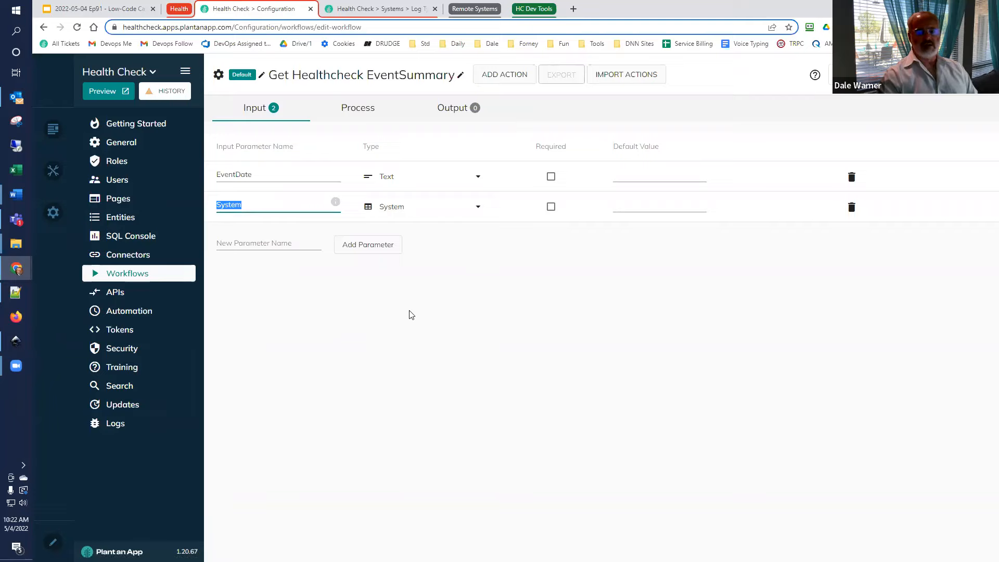
Step: Add a Server Request action after the Start event in the workflow's process
left_click(347, 110)
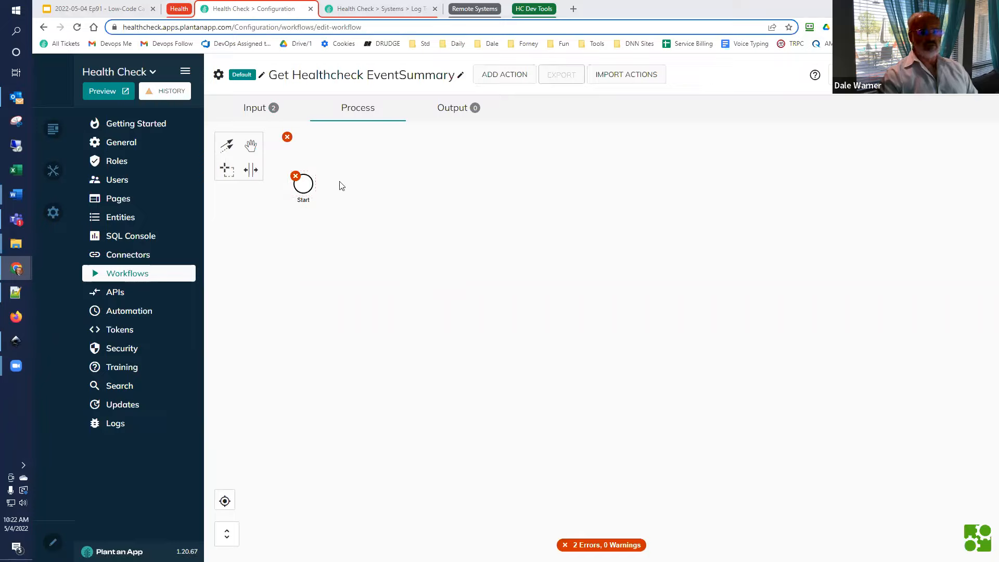
left_click(309, 191)
left_click(327, 183)
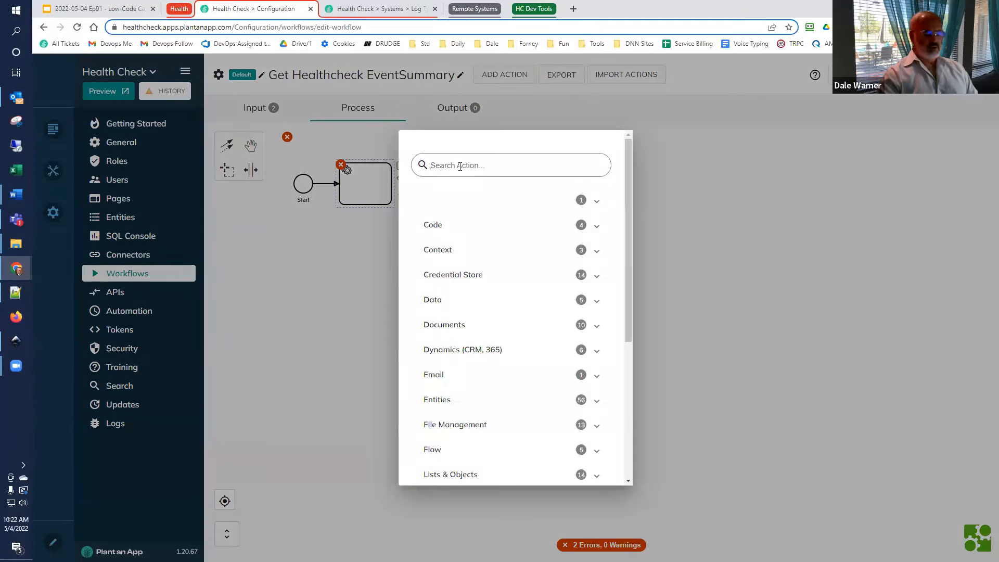
type("server")
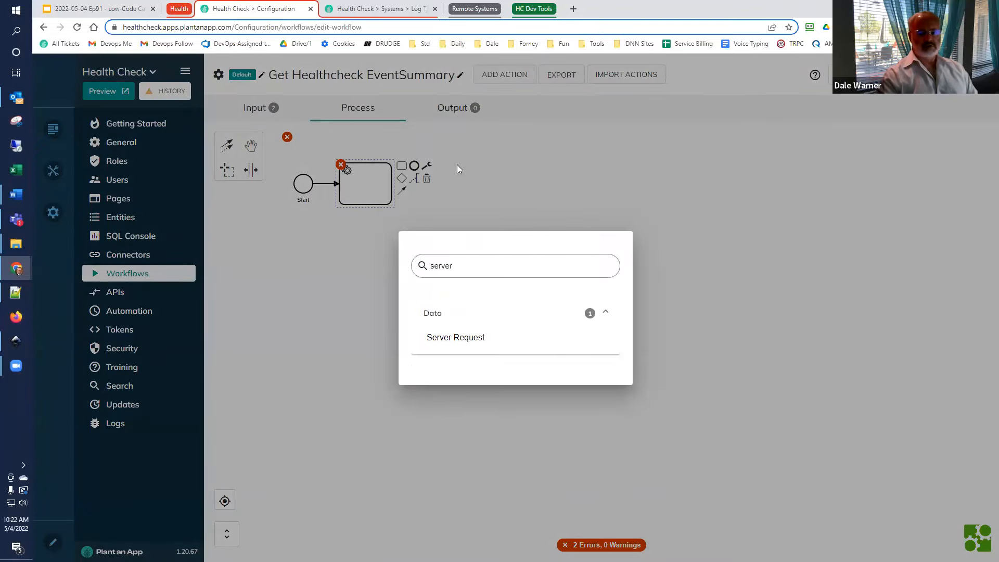
left_click(450, 340)
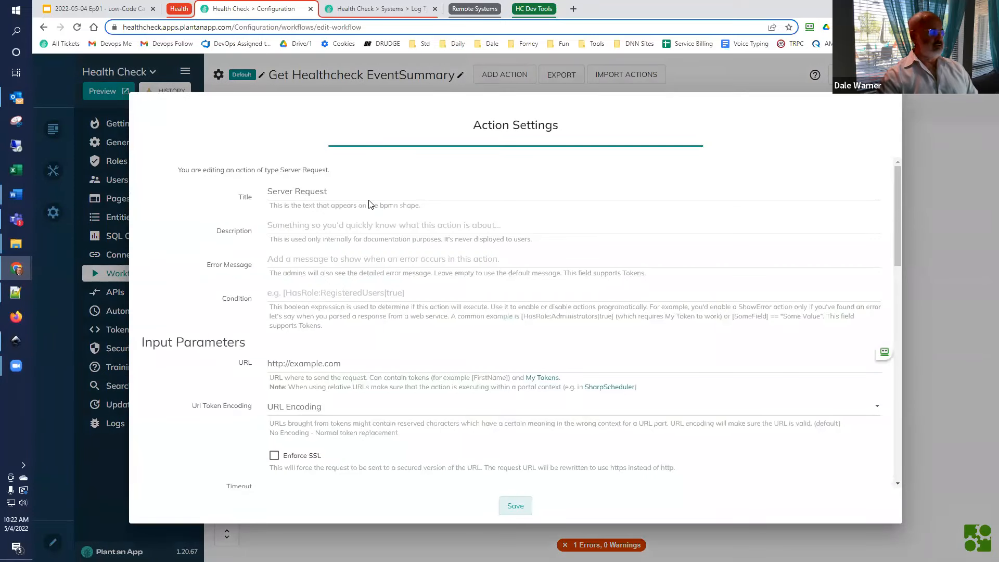
Step: Title the action "Server Request to get the EventSummaryJSON" and copy the word EventSummaryJSON
left_click(382, 196)
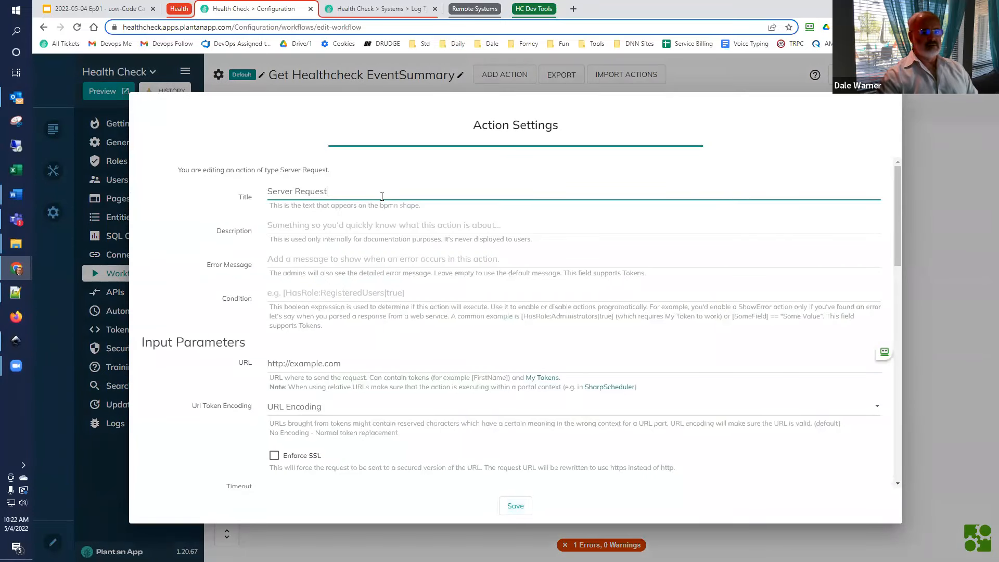
type("to ")
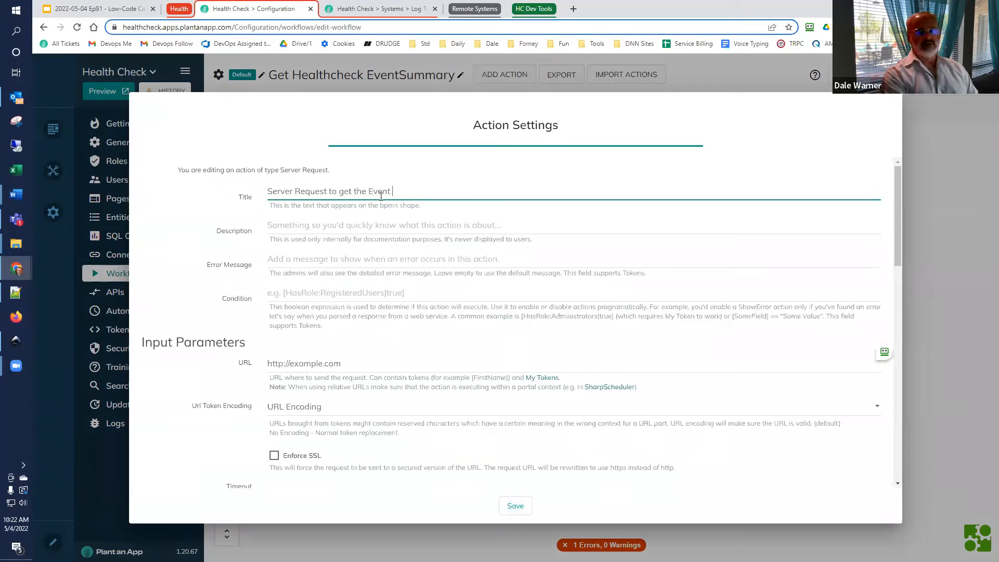
type("get the EventSummaryJSON")
double_click(381, 196)
key("super+c")
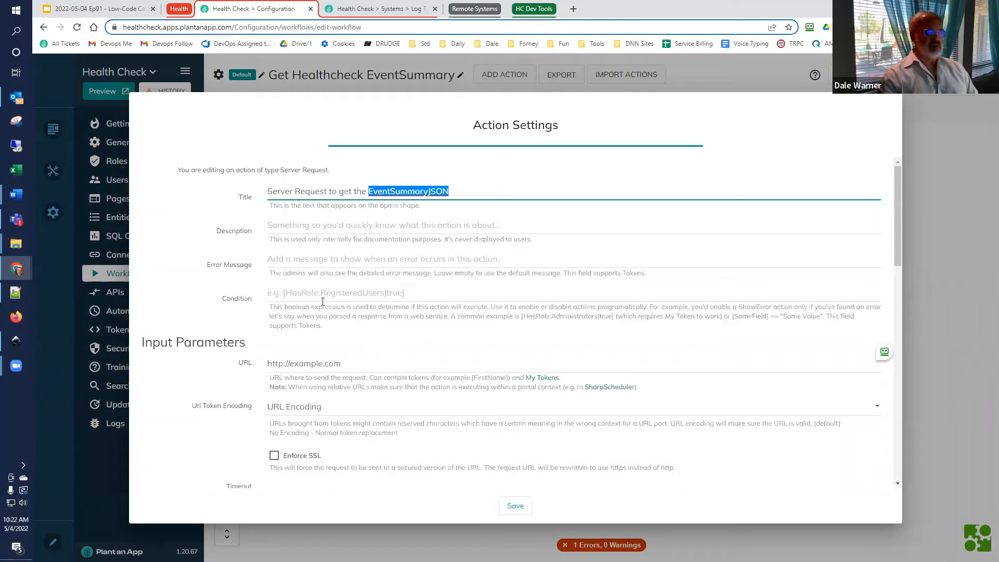
Step: Replace the server request's example URL with the token [System:EventSummaryAPI]
left_click_drag(372, 361, 197, 359)
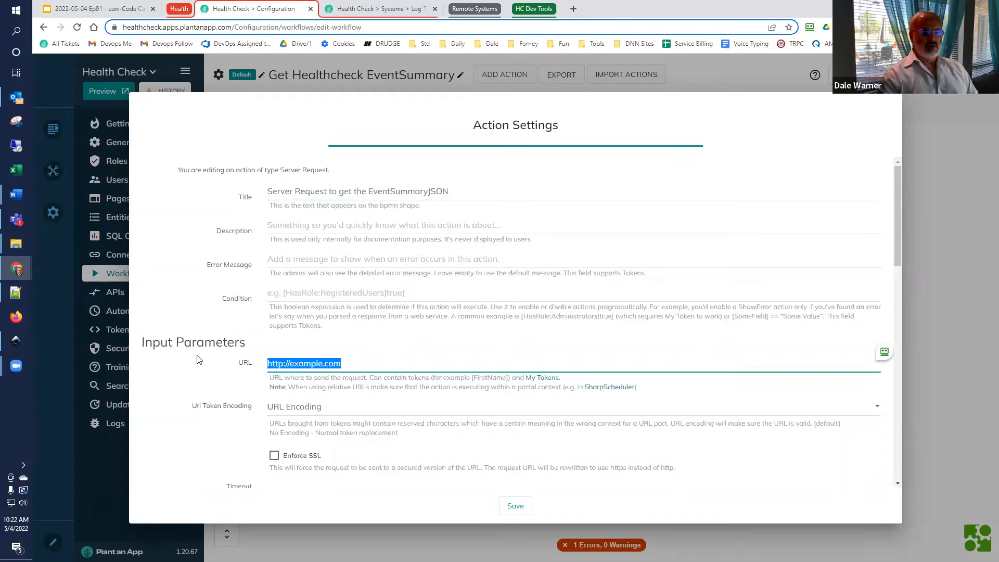
type("[")
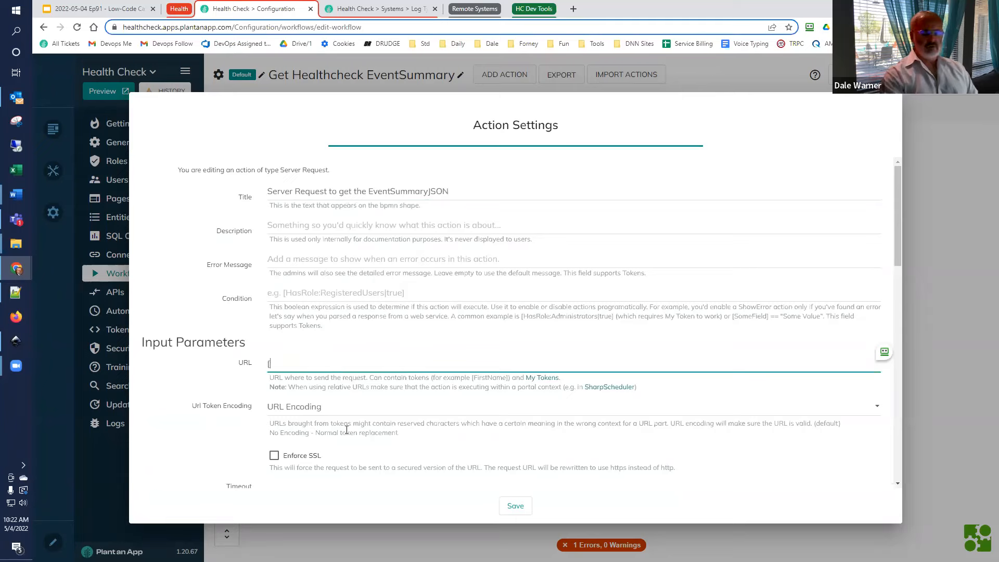
type("System")
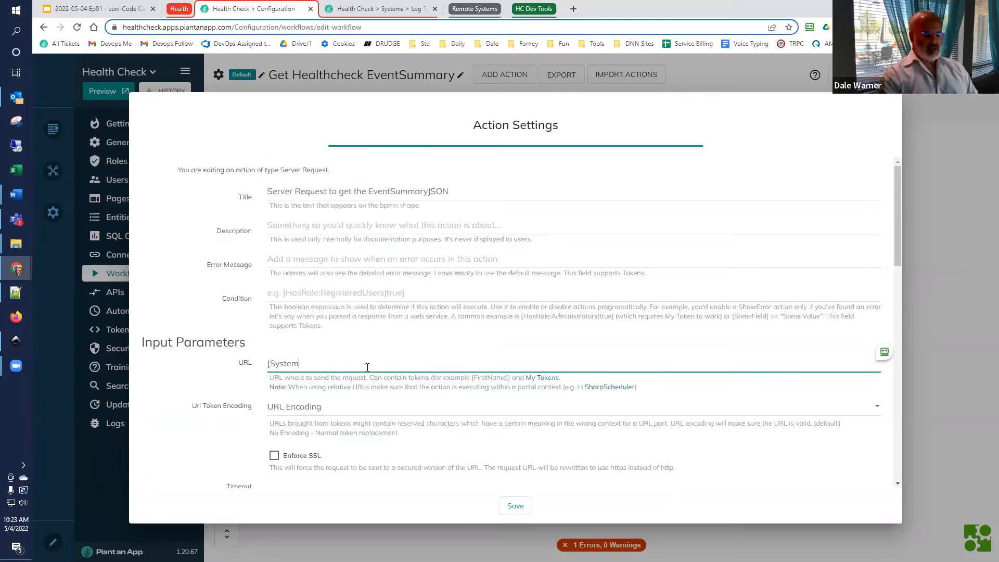
type(":EventSummaryAPI")
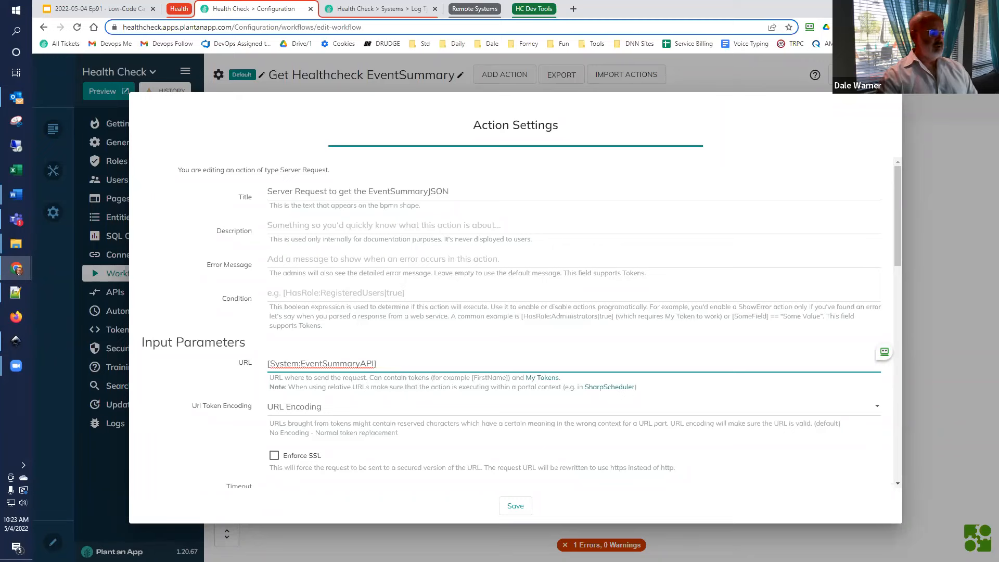
Step: Clear the server request's default data and set it to EventDate=[EventDate]
scroll(310, 445, "down", 3)
left_click_drag(361, 399, 294, 389)
key("Delete")
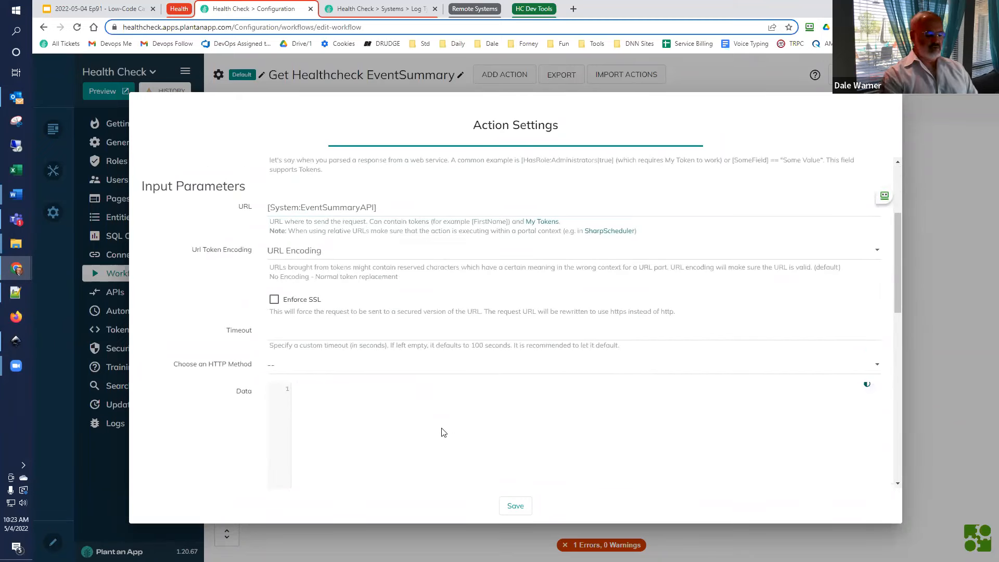
type("[")
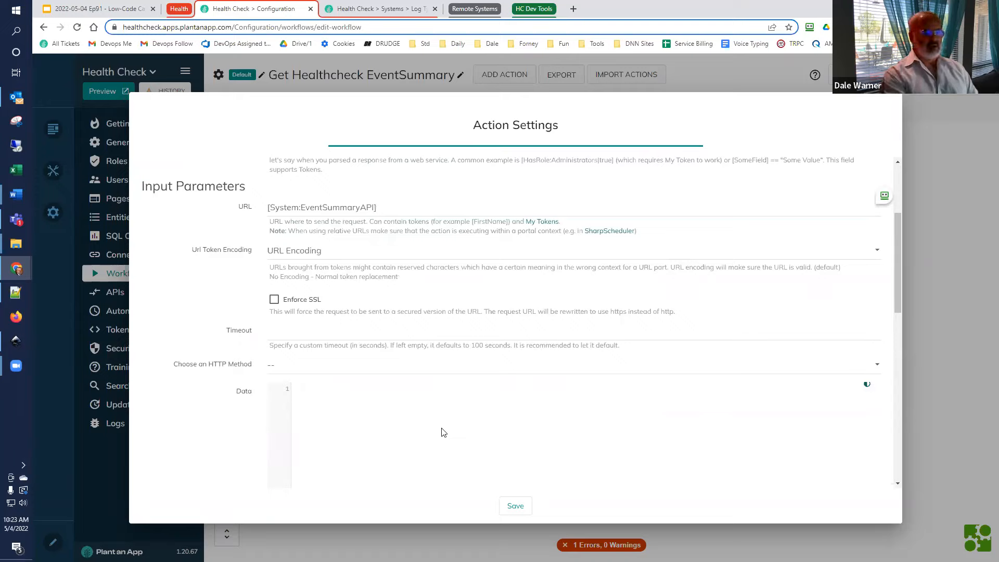
type("EventDate=")
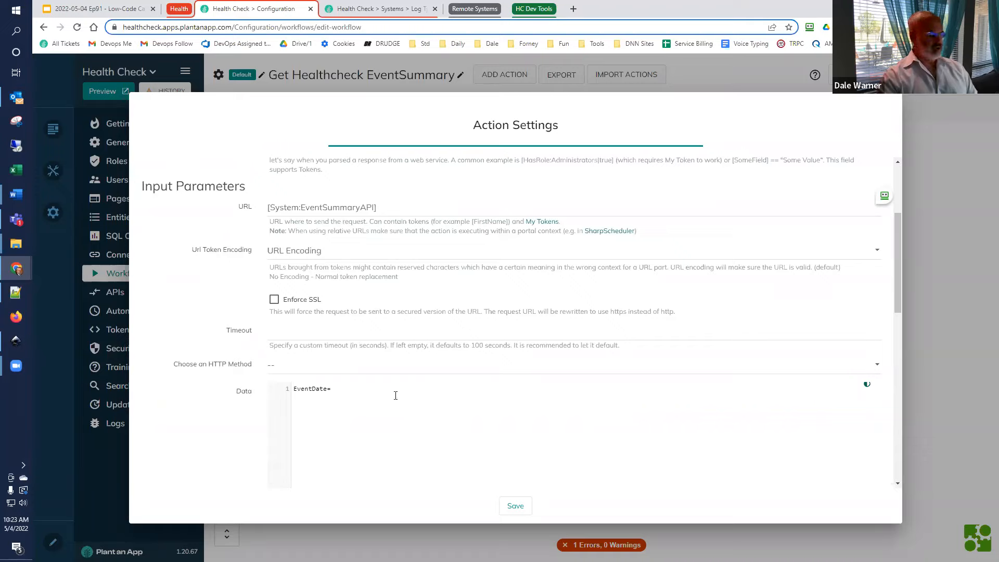
key("super+v")
left_click(381, 467)
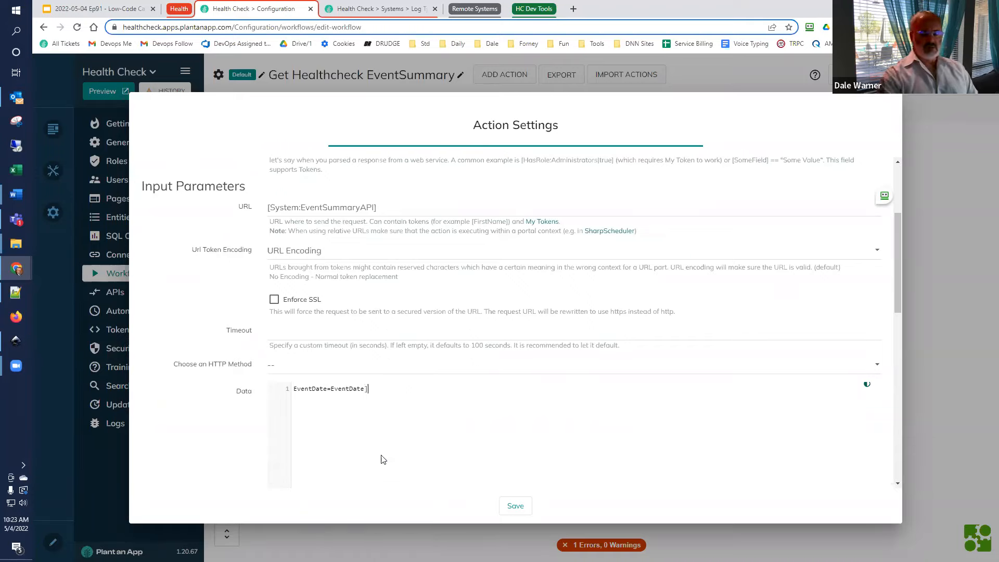
type("[")
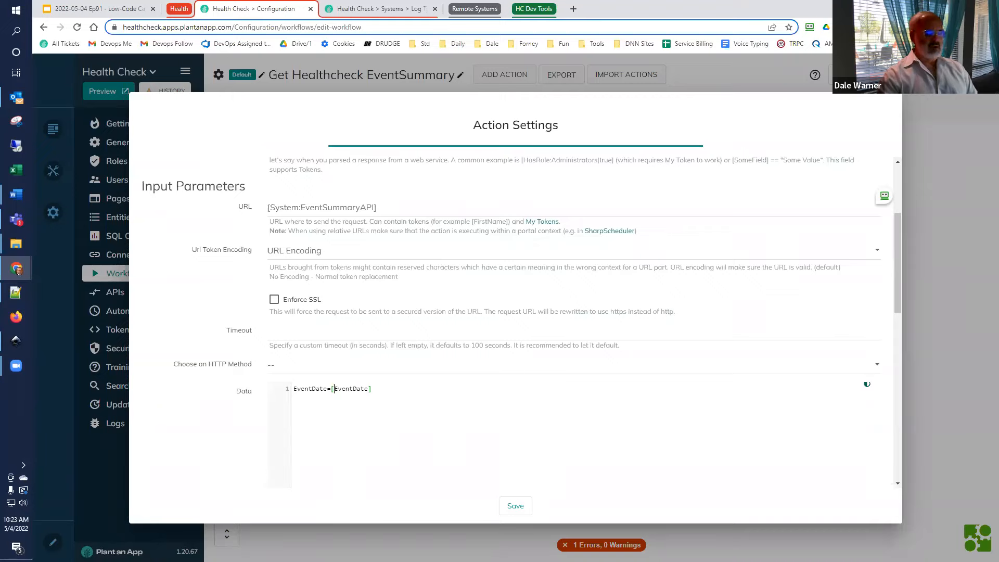
Step: Set the server request's output token name to [EventSummaryJSON] and save the action
scroll(270, 381, "up", 3)
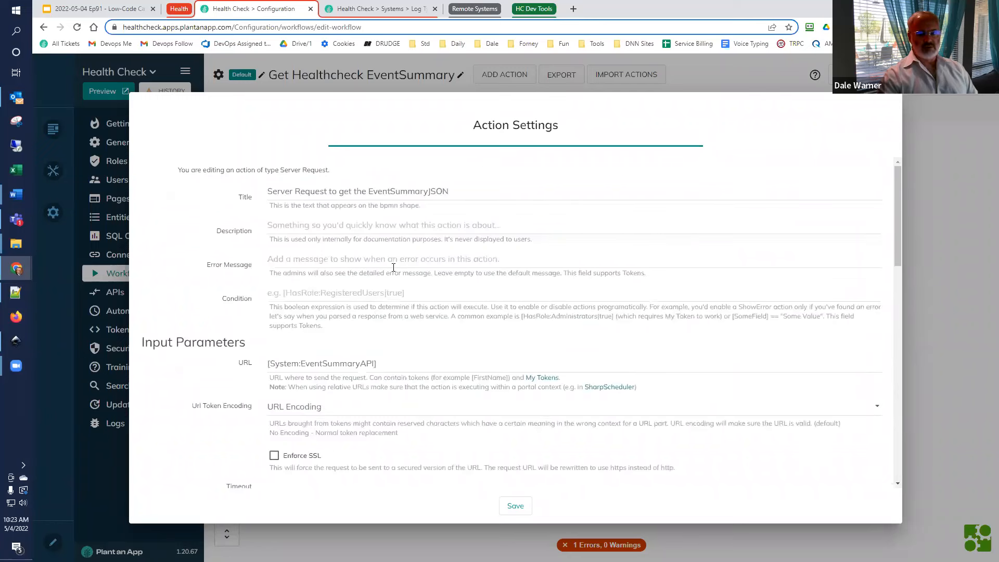
scroll(343, 378, "down", 10)
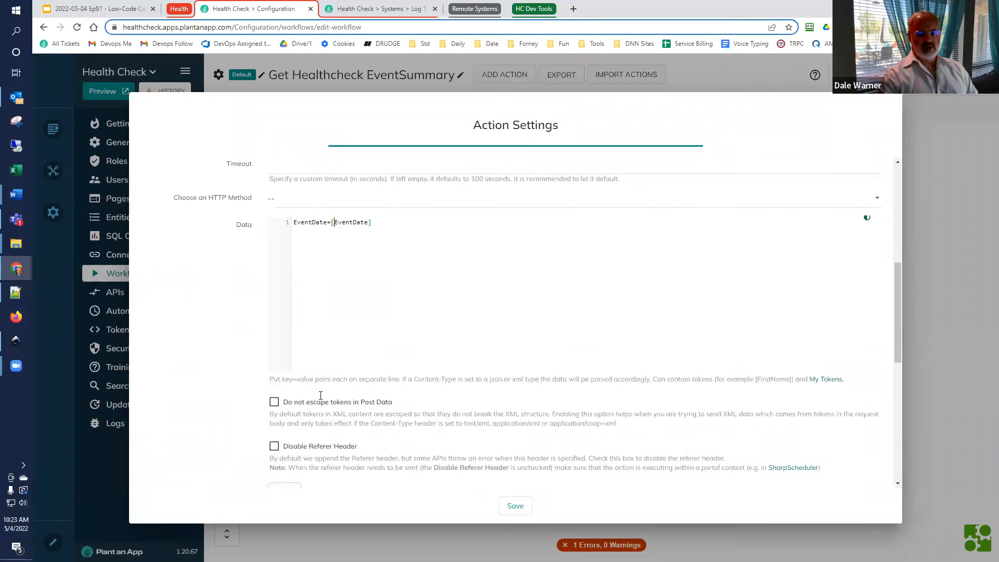
scroll(275, 416, "down", 2)
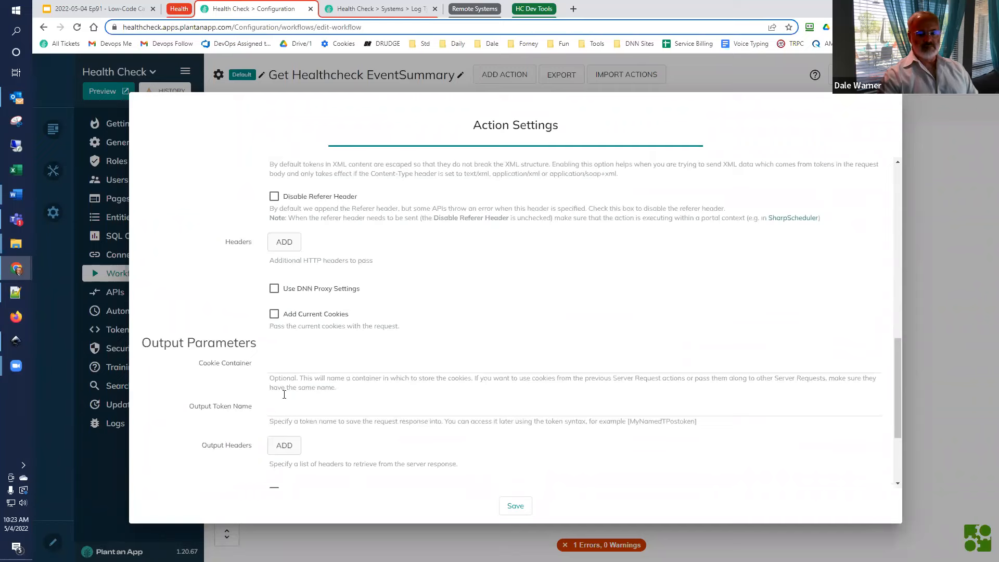
left_click(286, 409)
type("[")
key("super+v")
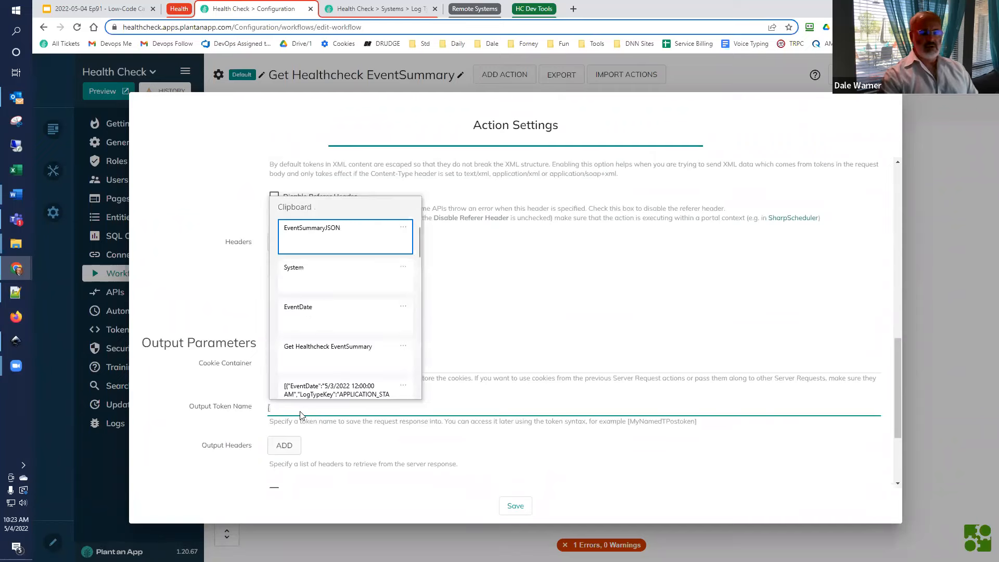
left_click(323, 236)
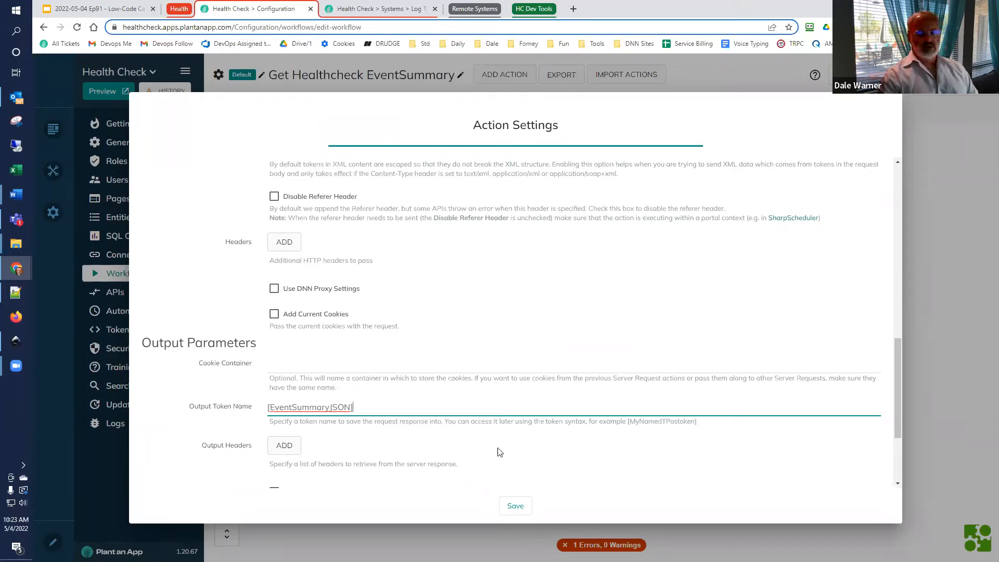
left_click(516, 505)
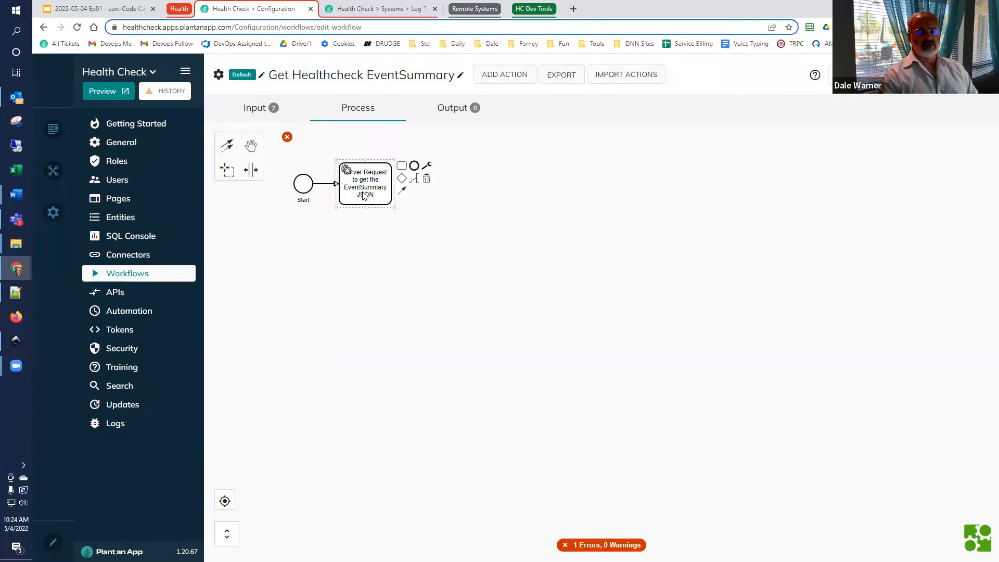
Step: Add an End event after the server request and move it far along the same line to leave room between them
left_click(415, 169)
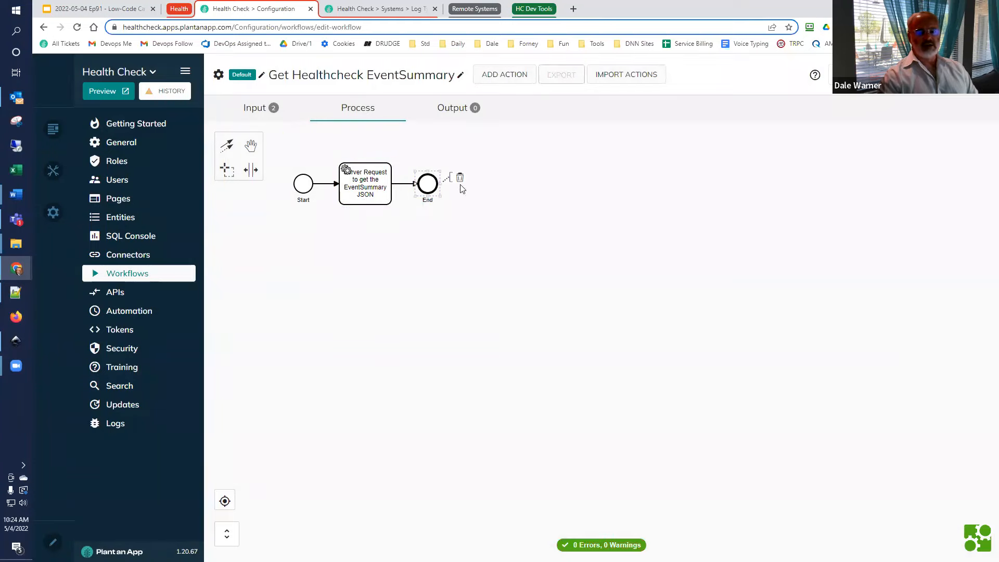
left_click_drag(424, 187, 798, 184)
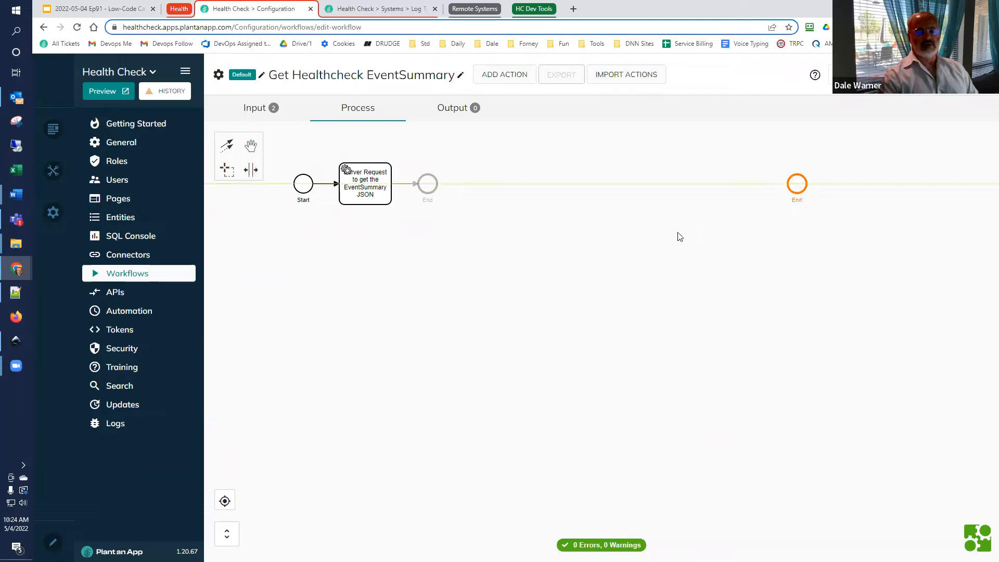
Step: Add an output parameter named temp to the workflow with the value [EventSummaryJSON]
left_click(452, 110)
left_click(260, 166)
type("temp")
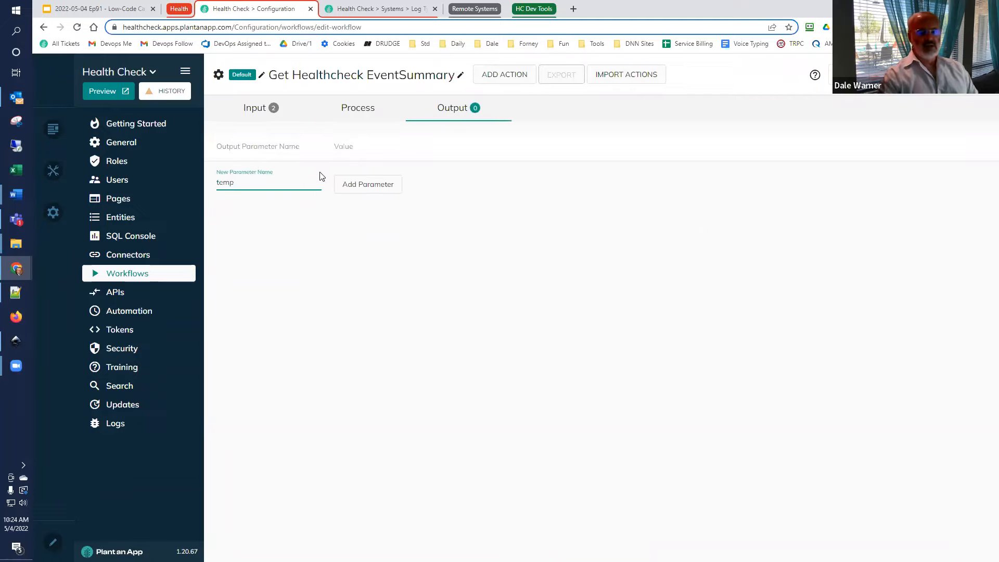
left_click(364, 184)
left_click(369, 175)
type("[EventSummaryJSON]")
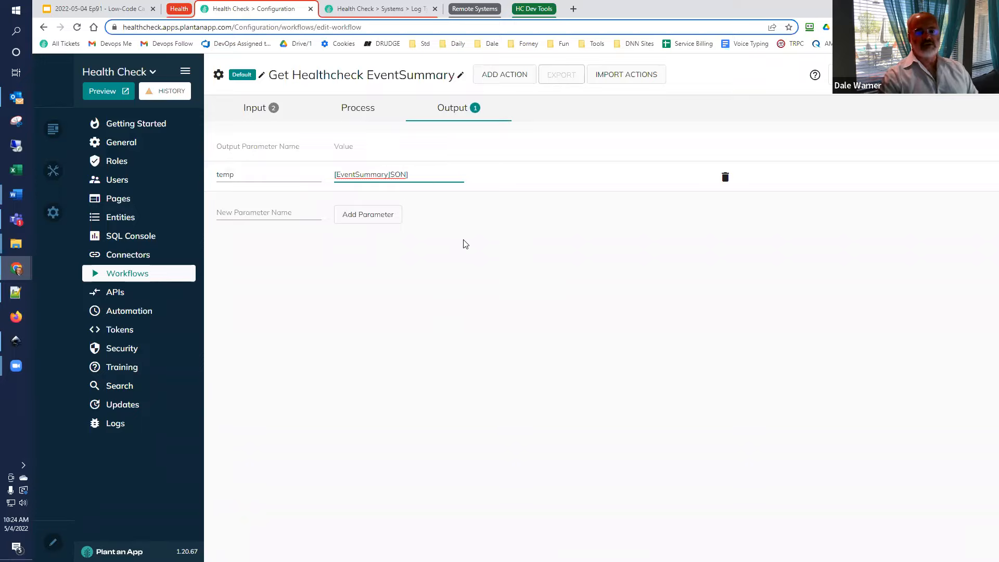
Step: Set the default value of the EventDate input parameter to 2022-05-04
left_click(258, 110)
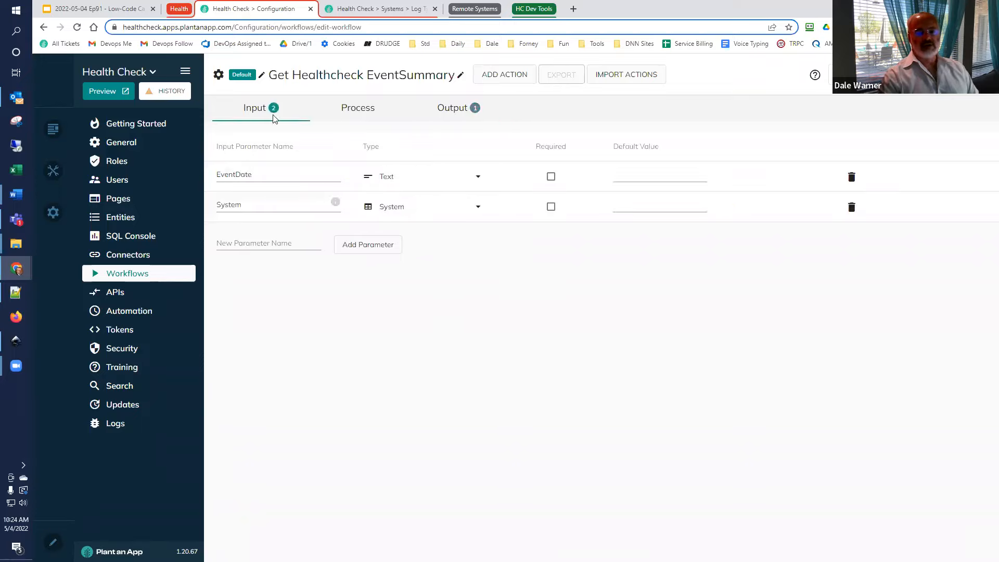
left_click(667, 172)
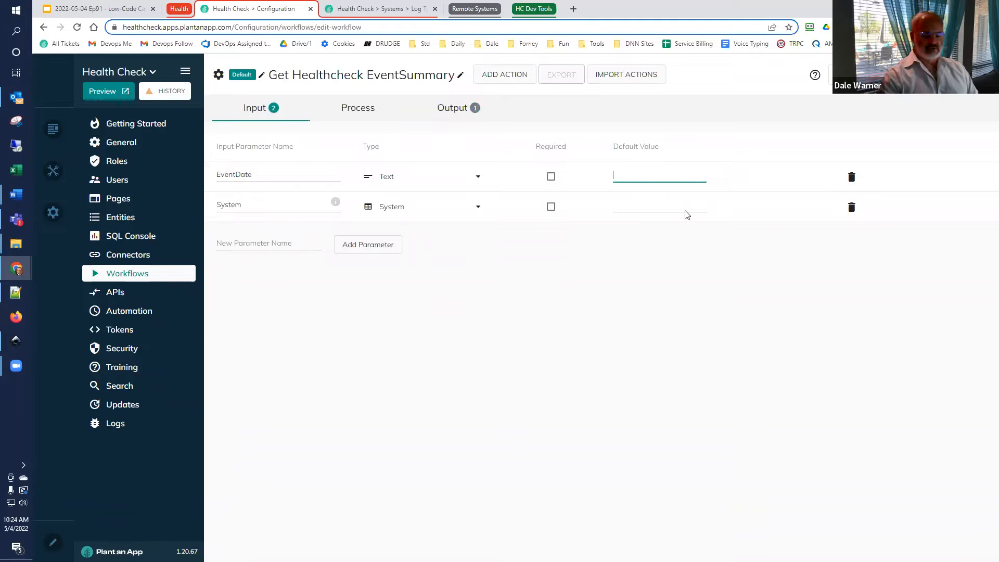
type("20")
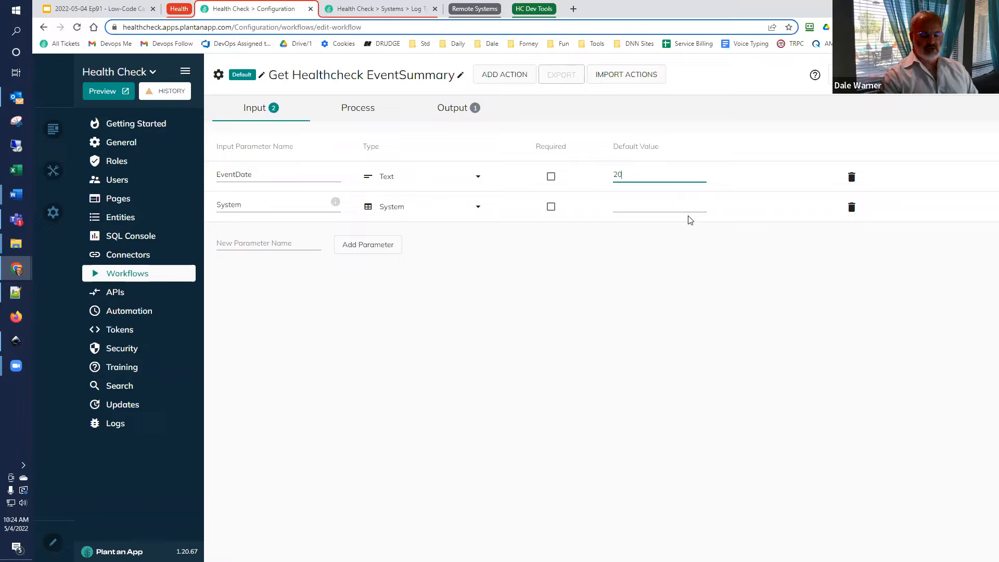
type("22-05-05")
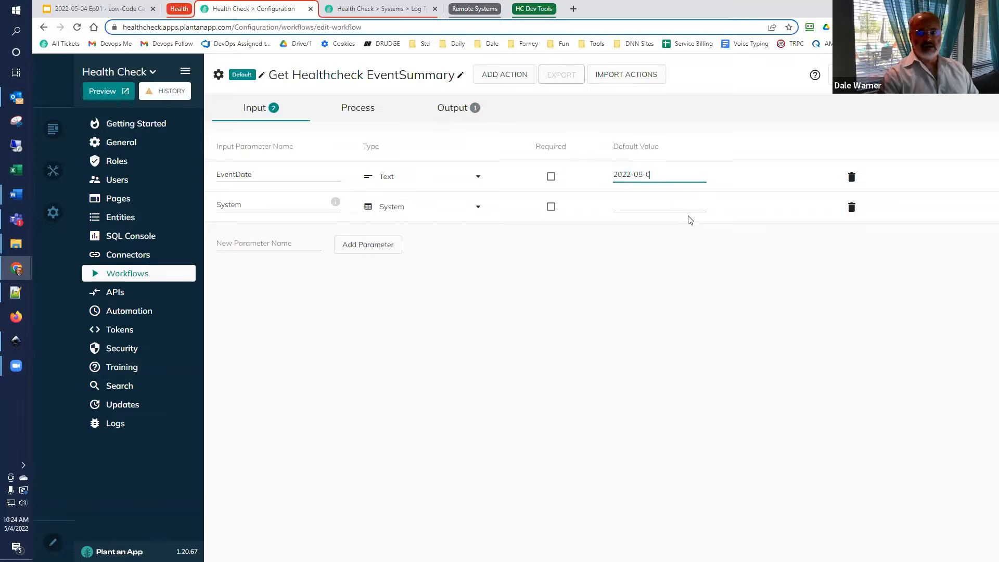
key("BackSpace")
type("4")
Step: Look up Campfire's Id in the Systems listing and set the System input parameter's default value to 3
left_click(684, 206)
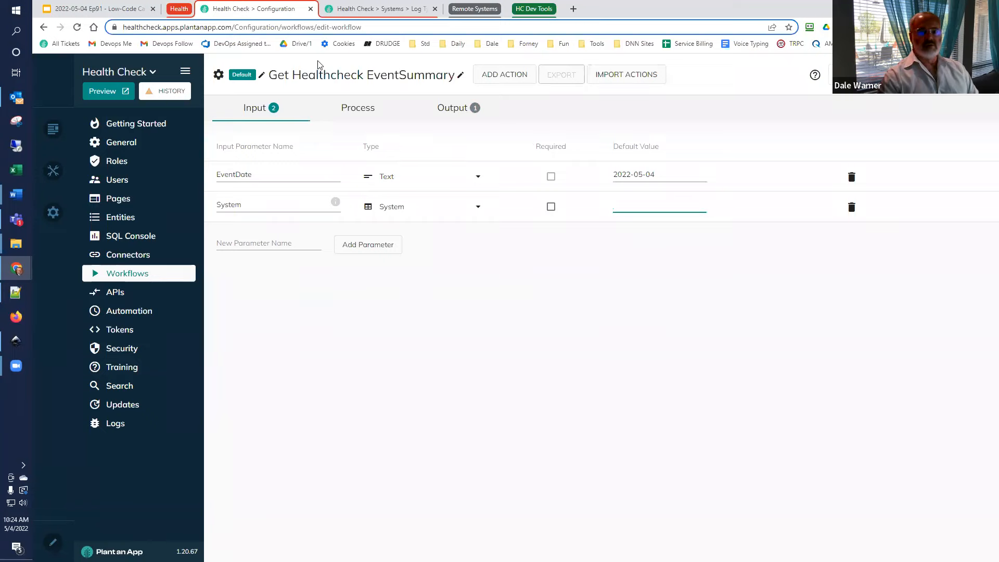
left_click(368, 9)
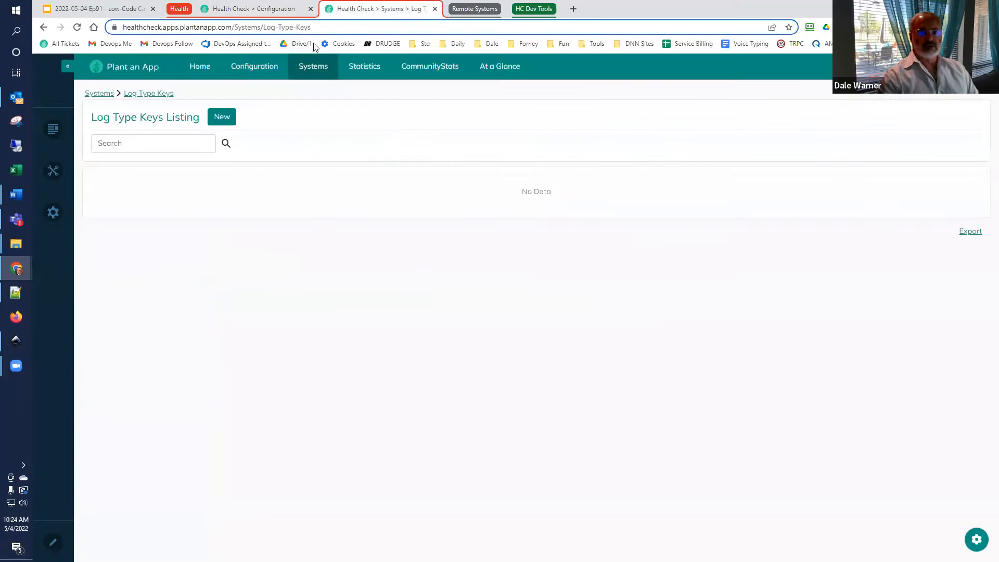
left_click(312, 70)
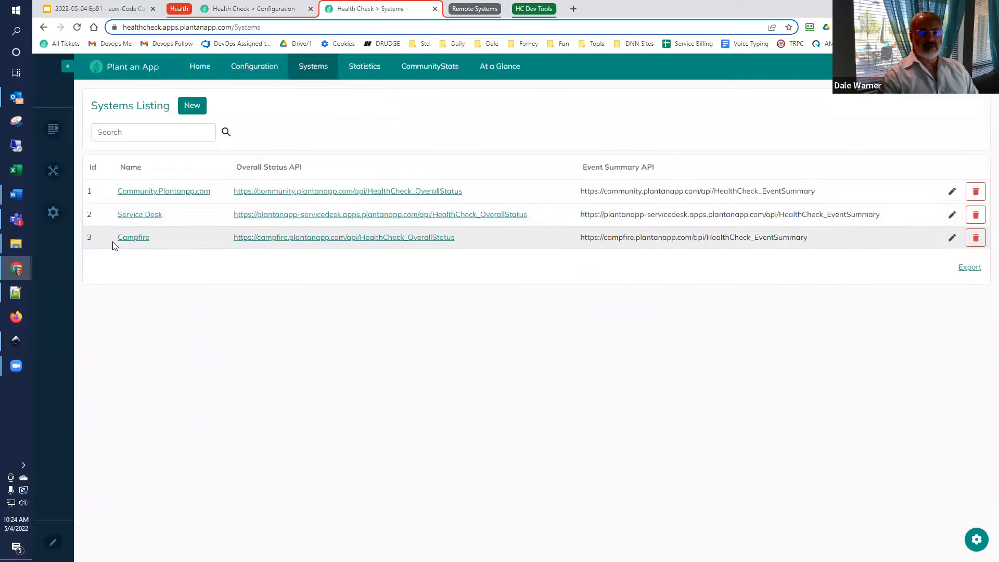
left_click(255, 8)
left_click(631, 203)
type("3")
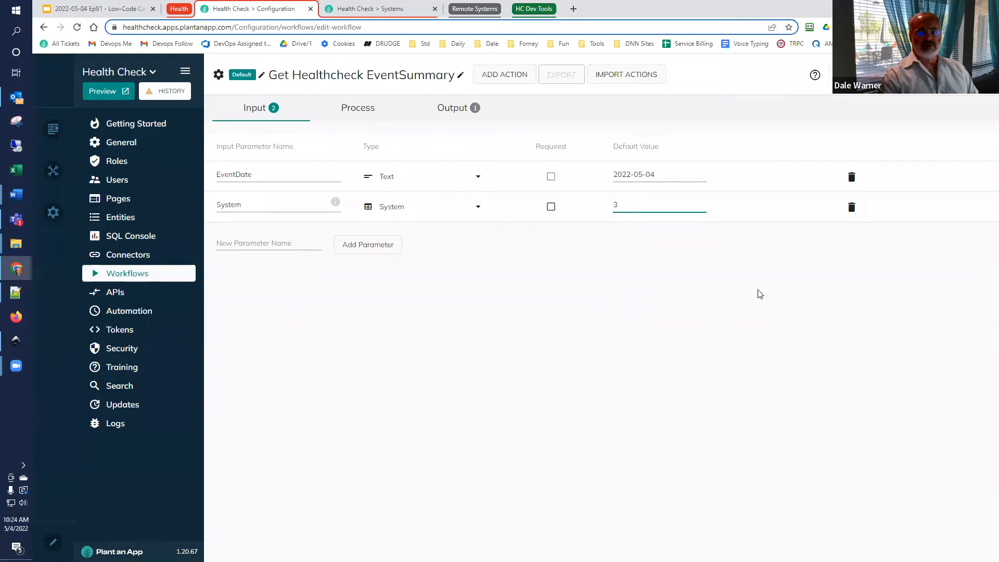
Step: Save the workflow, run its test with the default input values, and close the test dialog
left_click(864, 74)
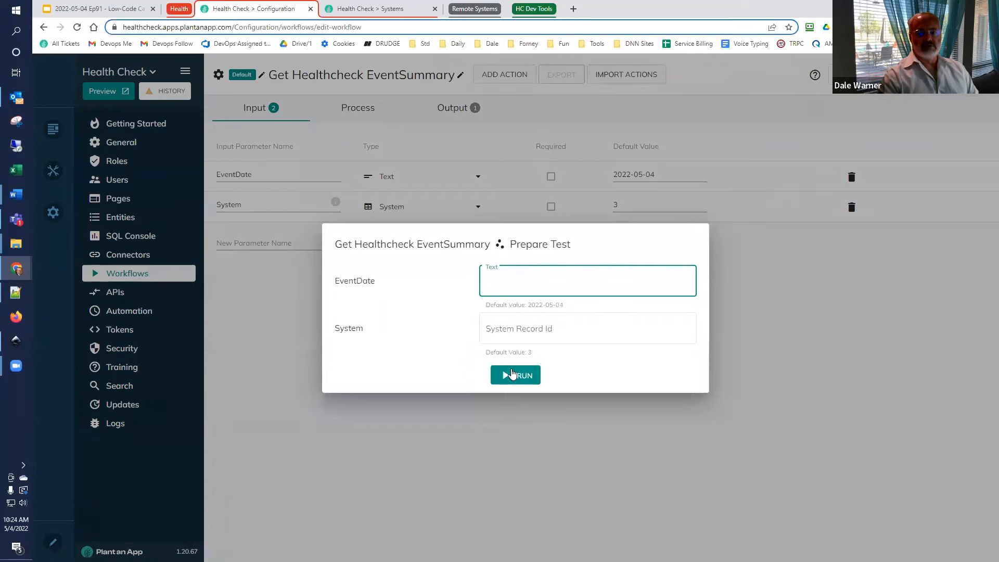
left_click(512, 374)
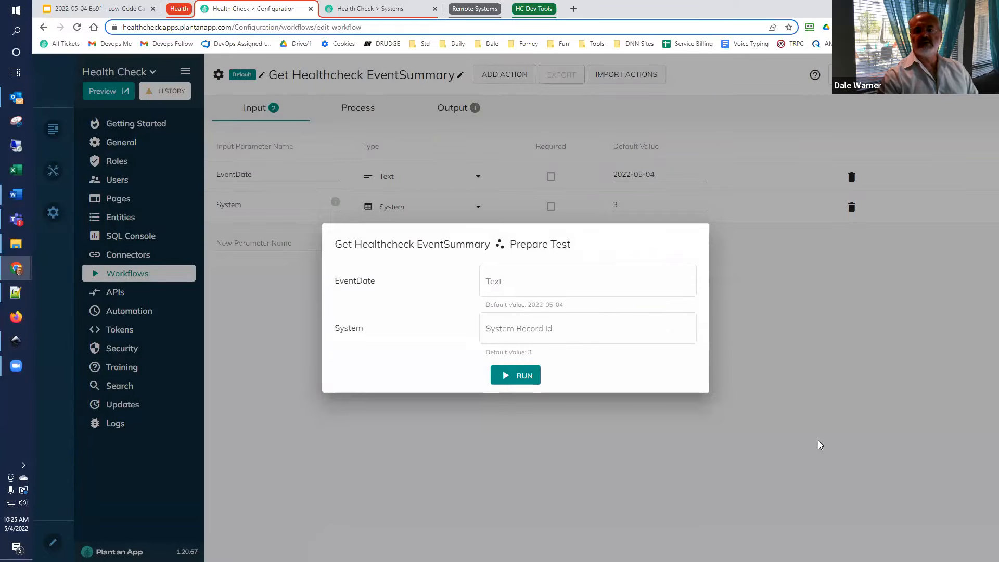
left_click(726, 401)
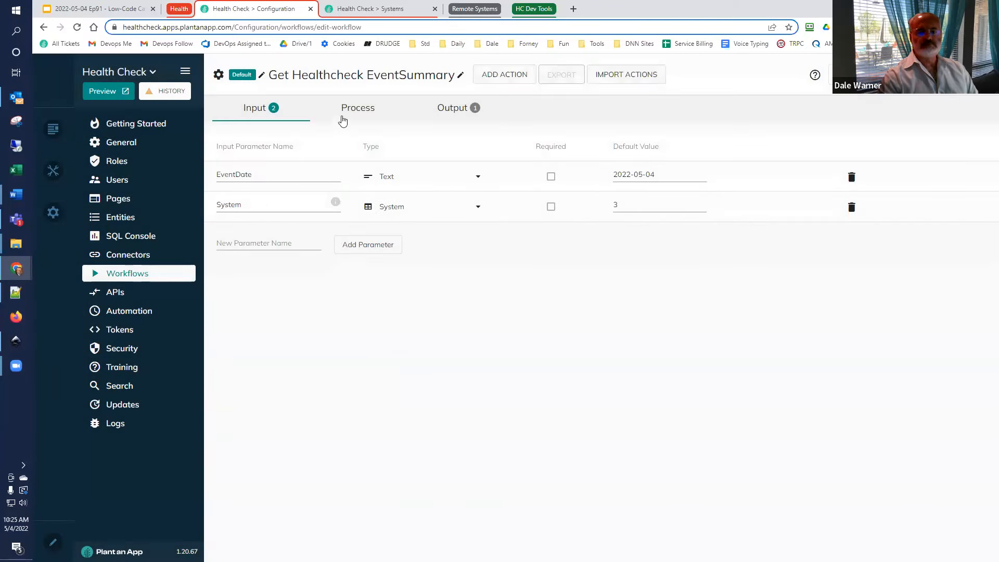
Step: Review the server request action's URL, data and output token name, and save the action
left_click(357, 109)
left_click(364, 191)
double_click(364, 192)
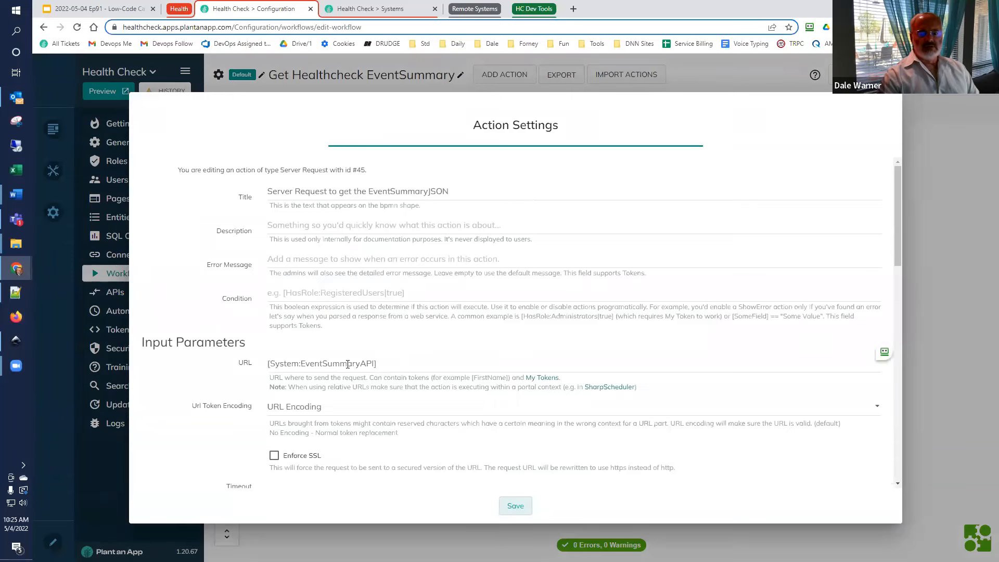
scroll(349, 377, "down", 7)
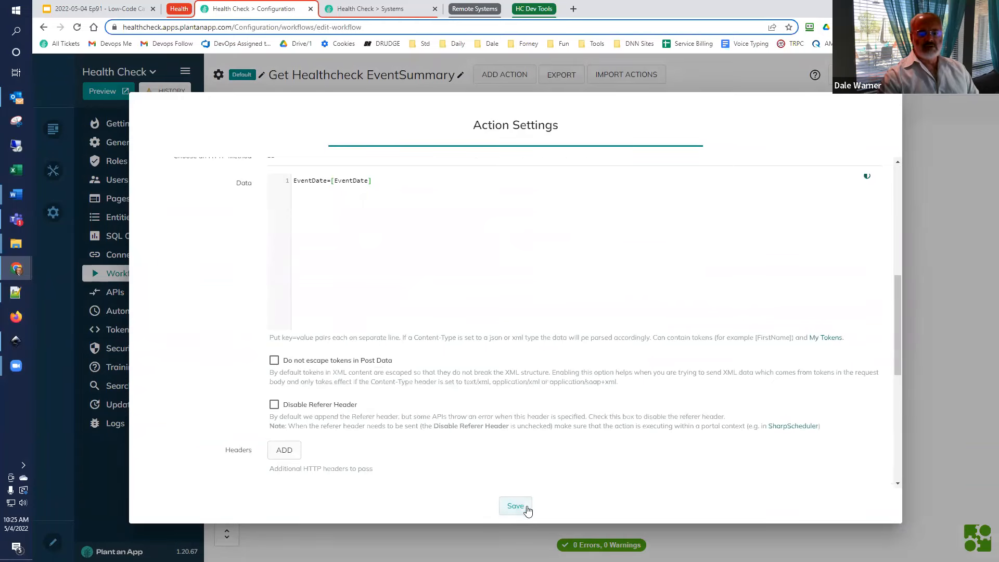
scroll(460, 454, "down", 1)
scroll(460, 455, "down", 1)
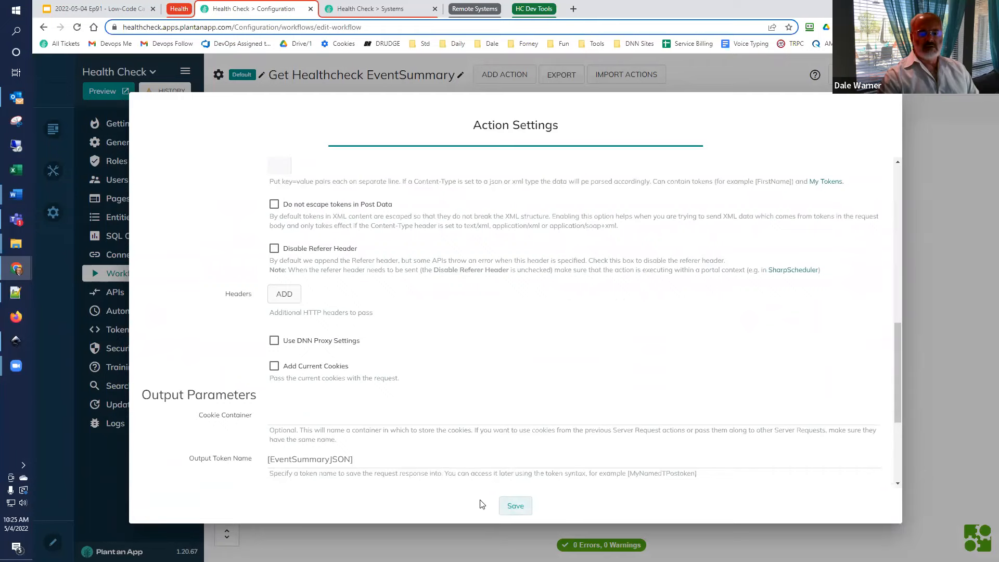
scroll(487, 500, "down", 1)
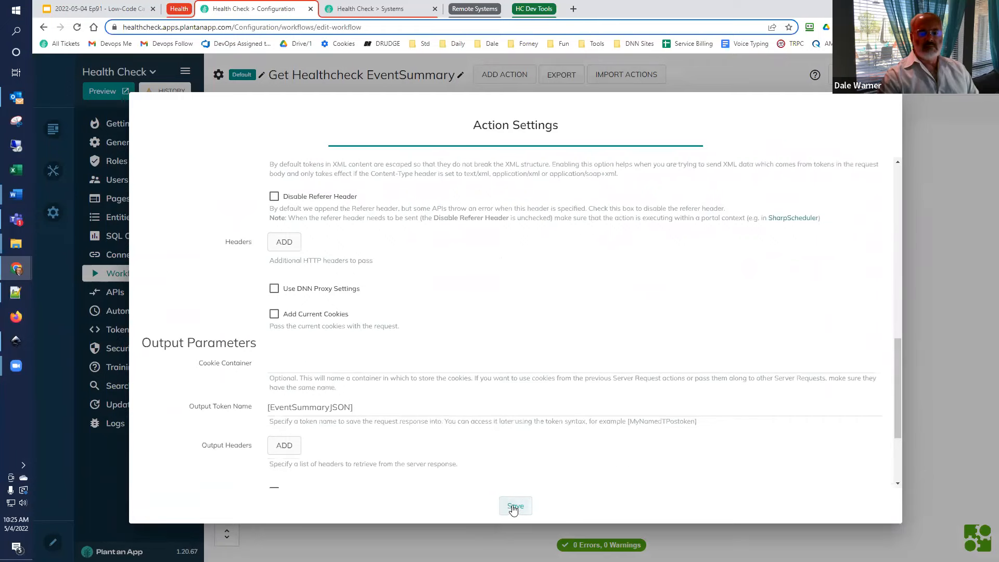
left_click(514, 506)
Step: Recheck the workflow's input parameters and process, and save and test the workflow again with the default values
left_click(255, 108)
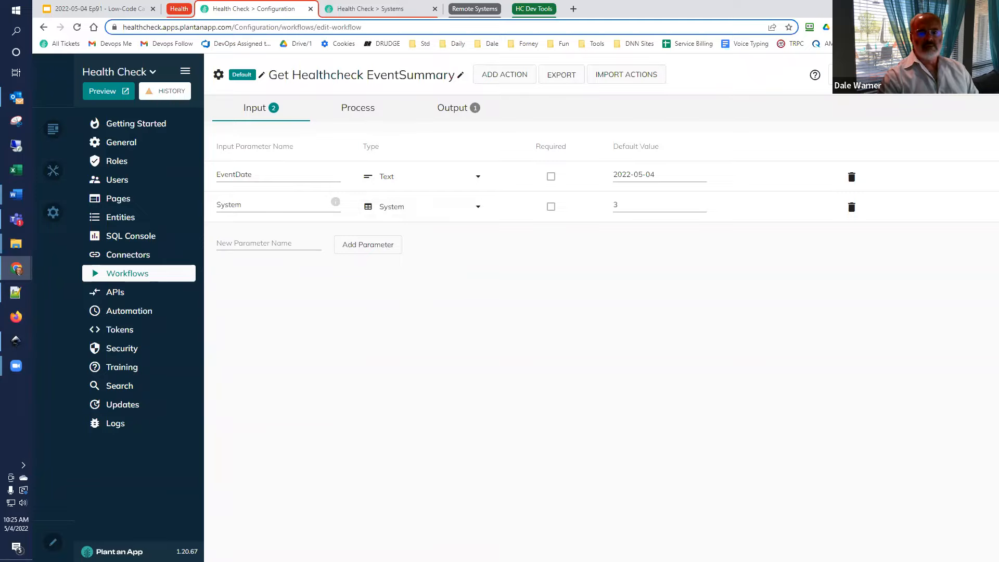
left_click(359, 108)
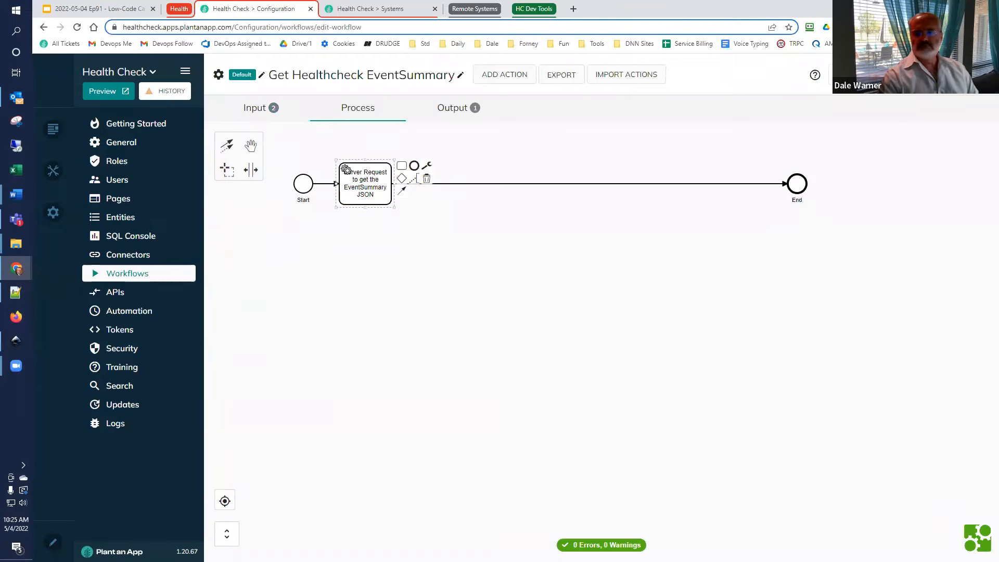
left_click(942, 74)
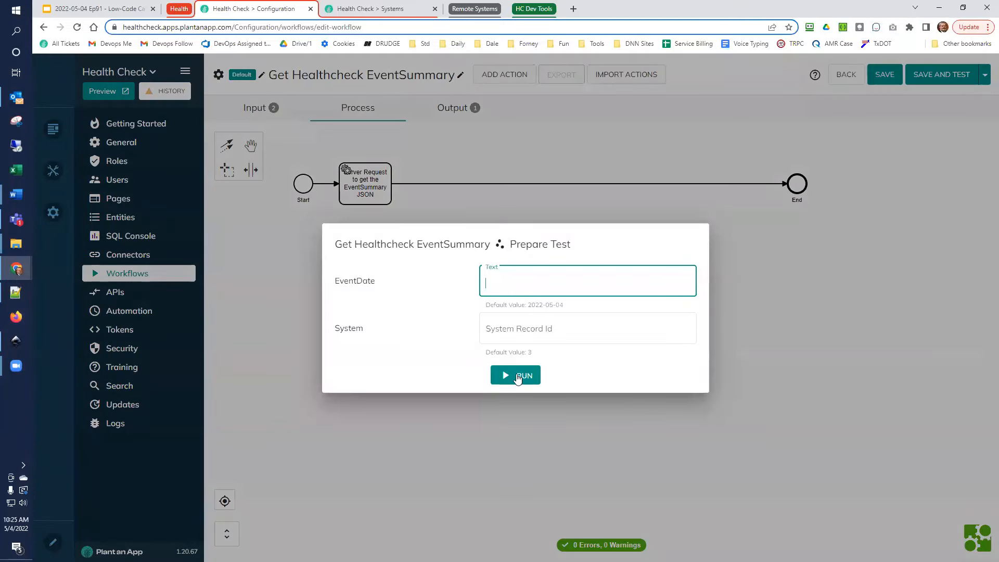
left_click(518, 377)
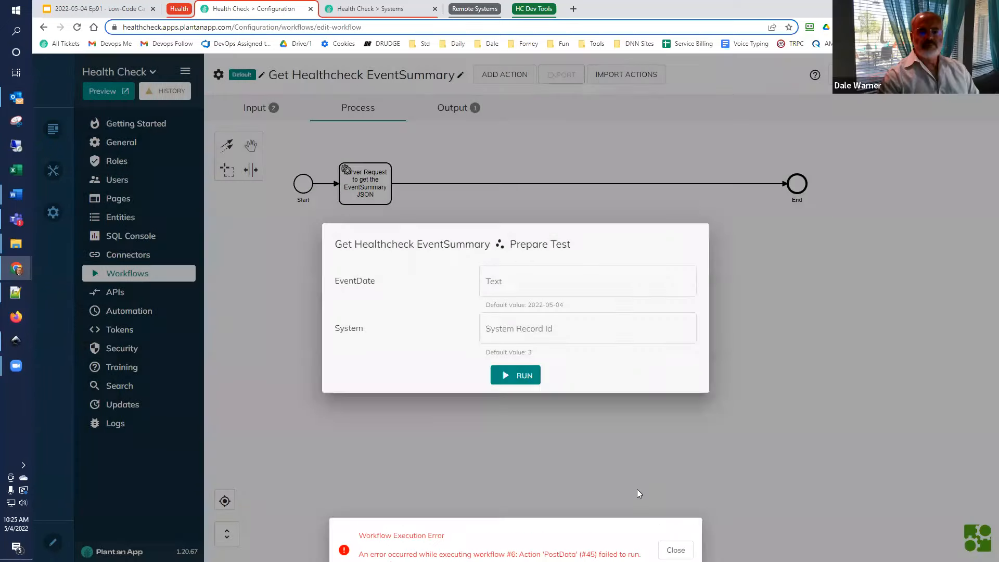
left_click(637, 490)
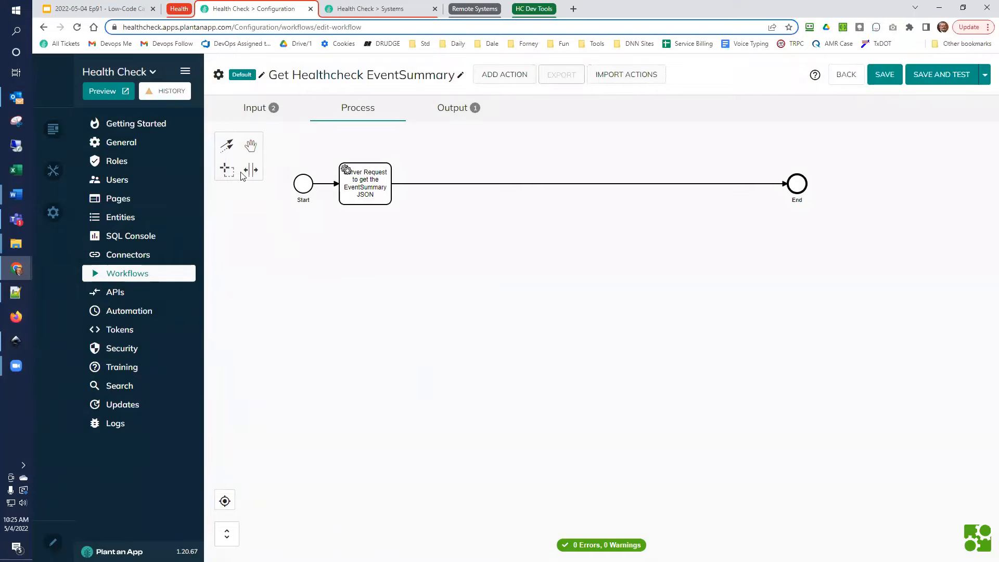
Step: Check the Systems listing and the Campfire GET HealthCheck_EventSummary API's actions and security settings, and open the API's test page
left_click(475, 9)
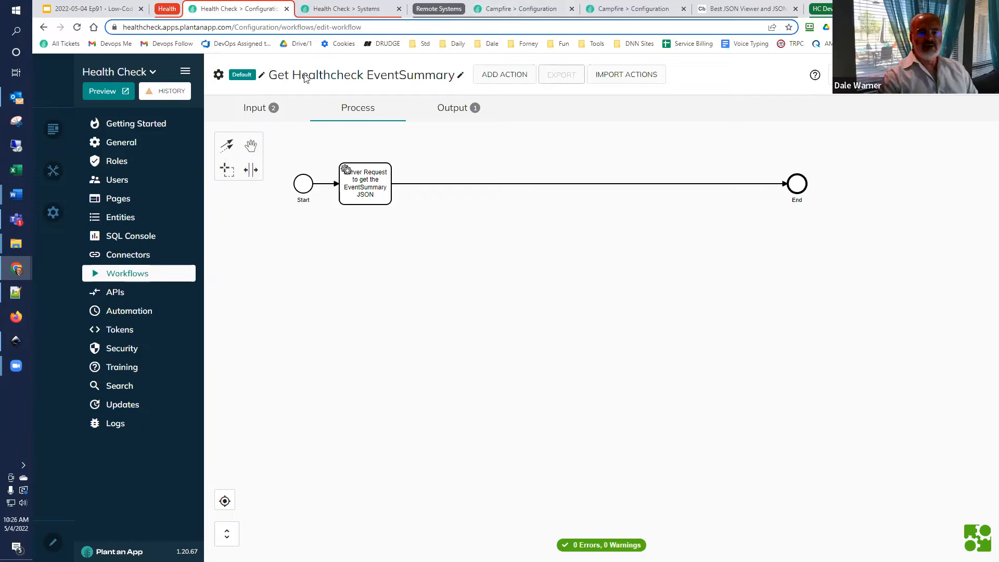
left_click(335, 10)
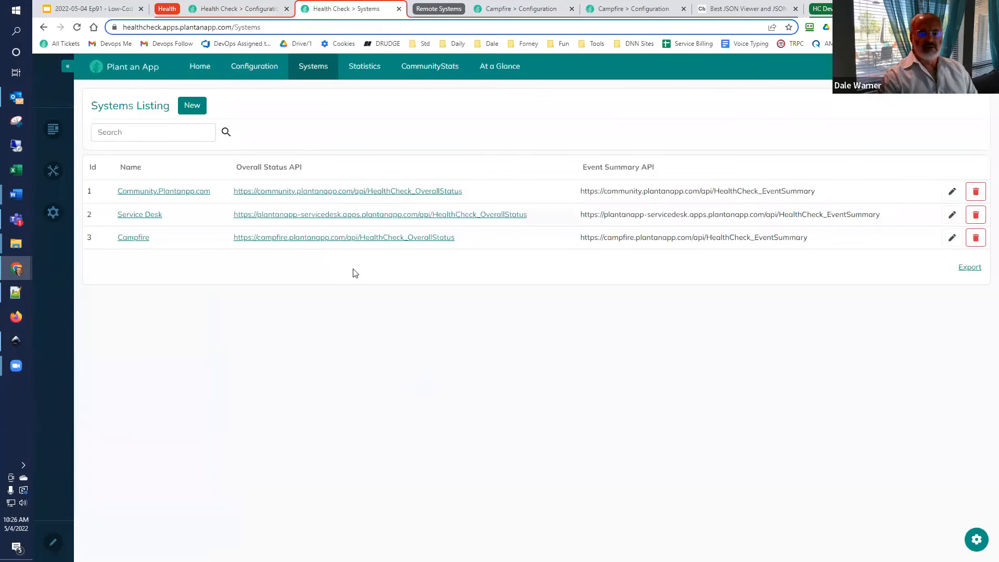
left_click(510, 10)
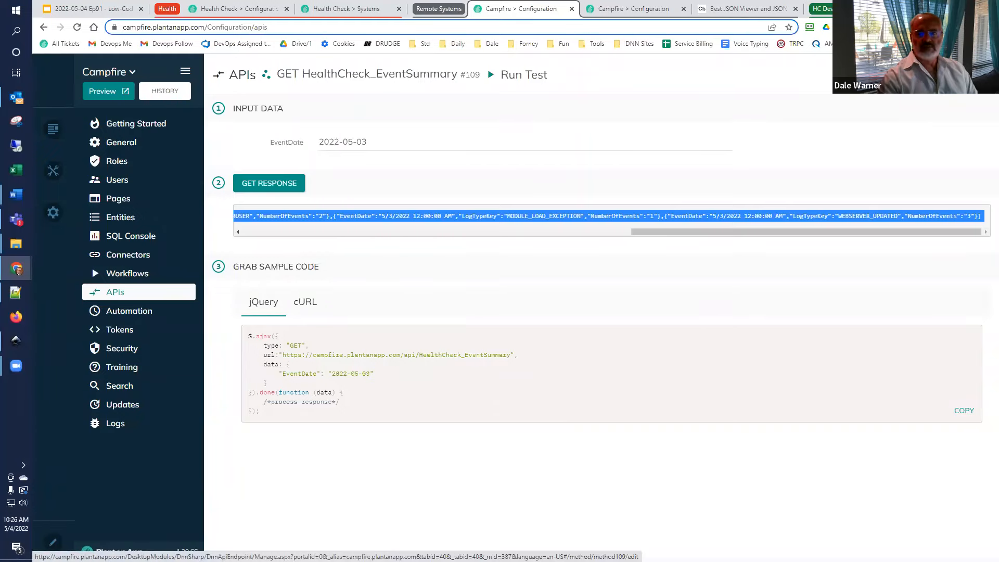
left_click(367, 75)
scroll(460, 328, "down", 6)
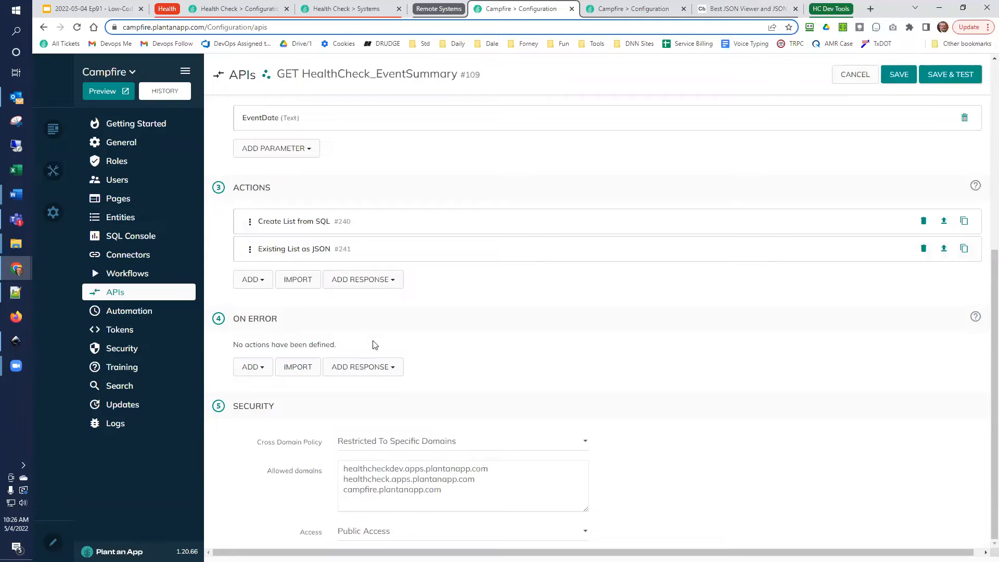
left_click(948, 76)
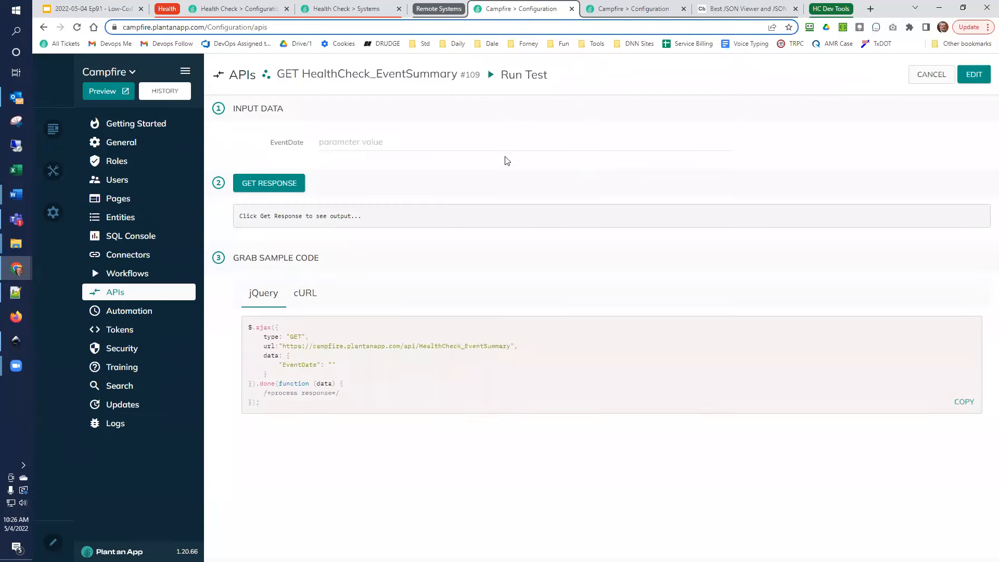
left_click(384, 142)
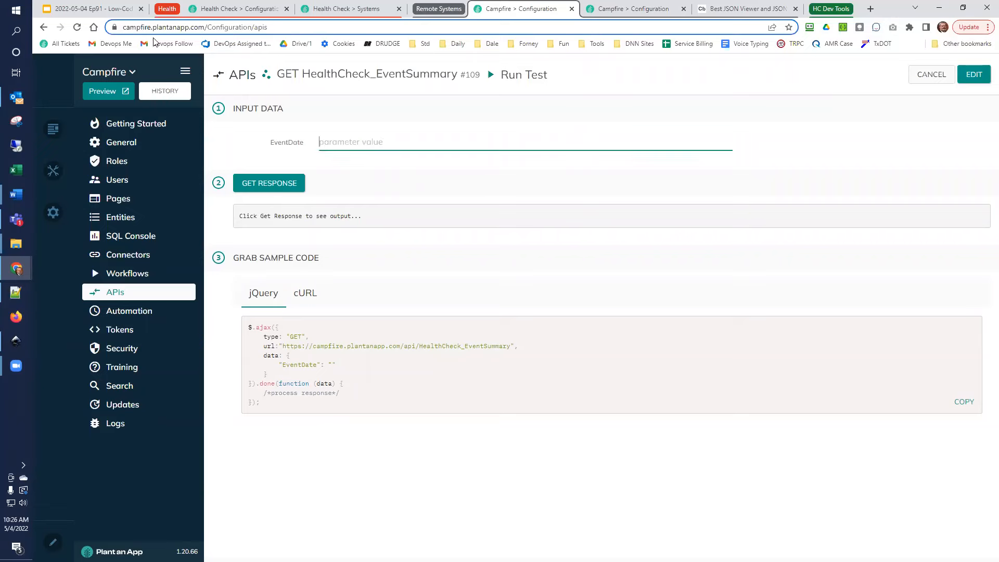
Step: Change the server request action's output token name to EventSummaryJSON without square brackets, and save the action
left_click(251, 11)
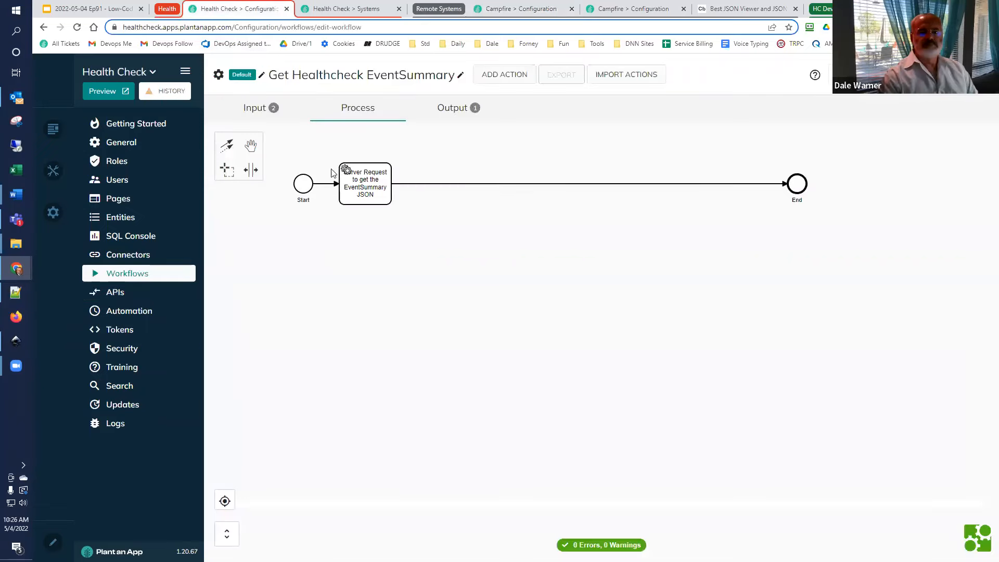
double_click(355, 181)
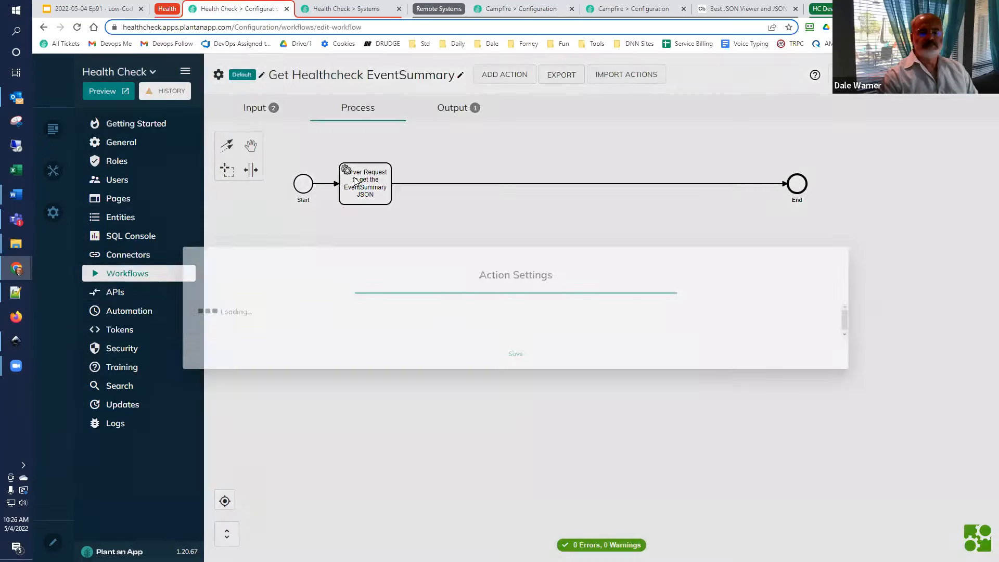
scroll(305, 354, "down", 10)
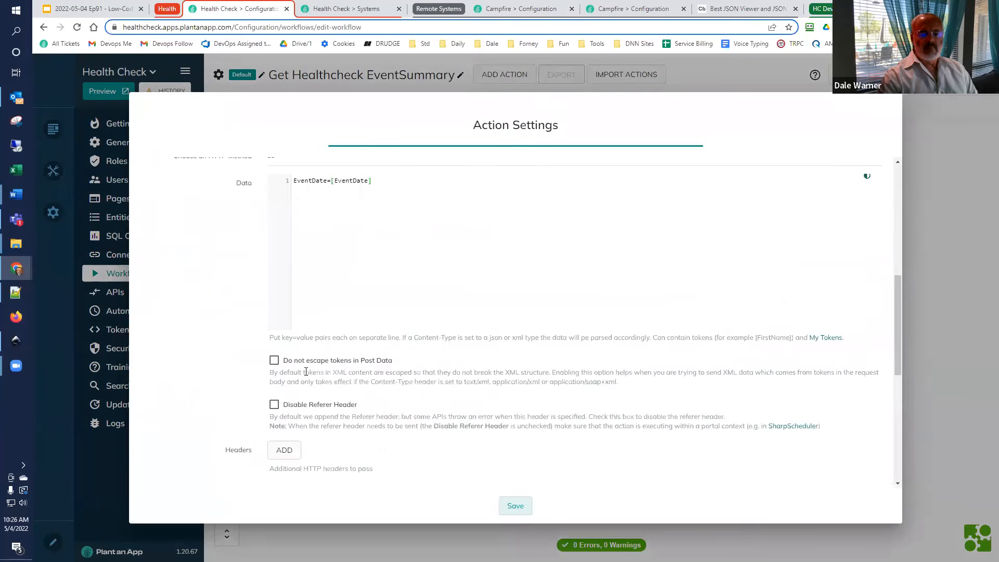
scroll(326, 383, "down", 3)
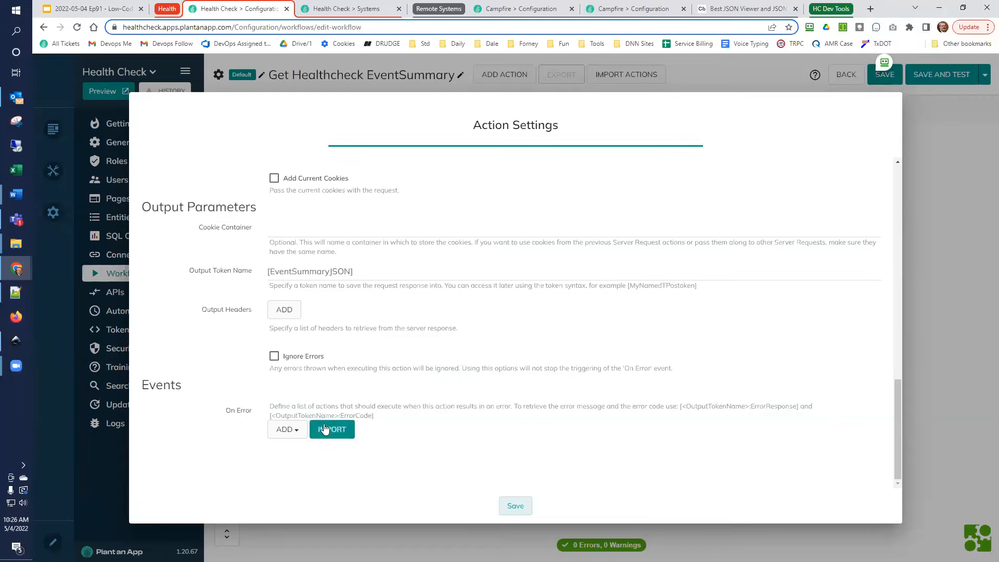
left_click(373, 276)
key("BackSpace")
key("Delete")
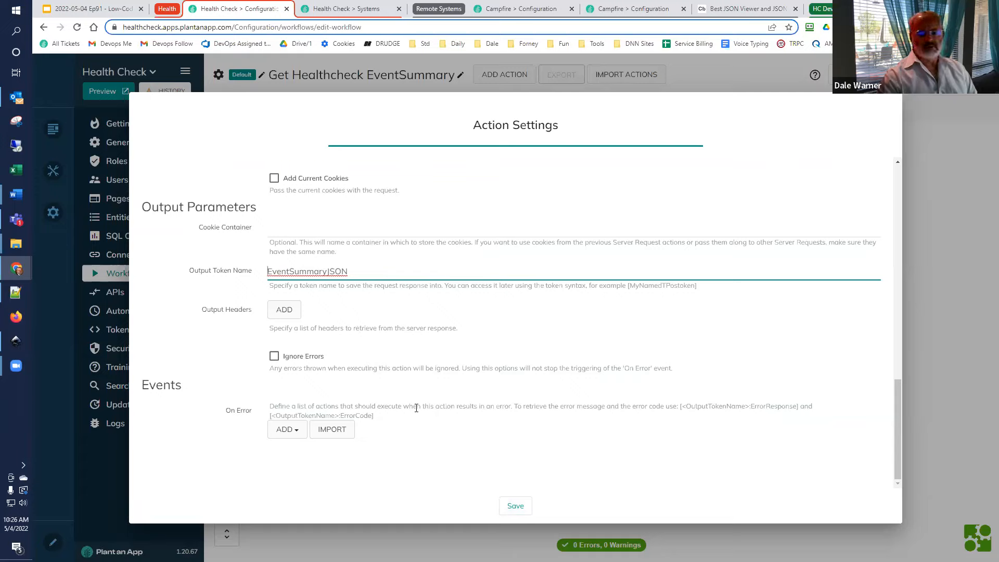
left_click(515, 506)
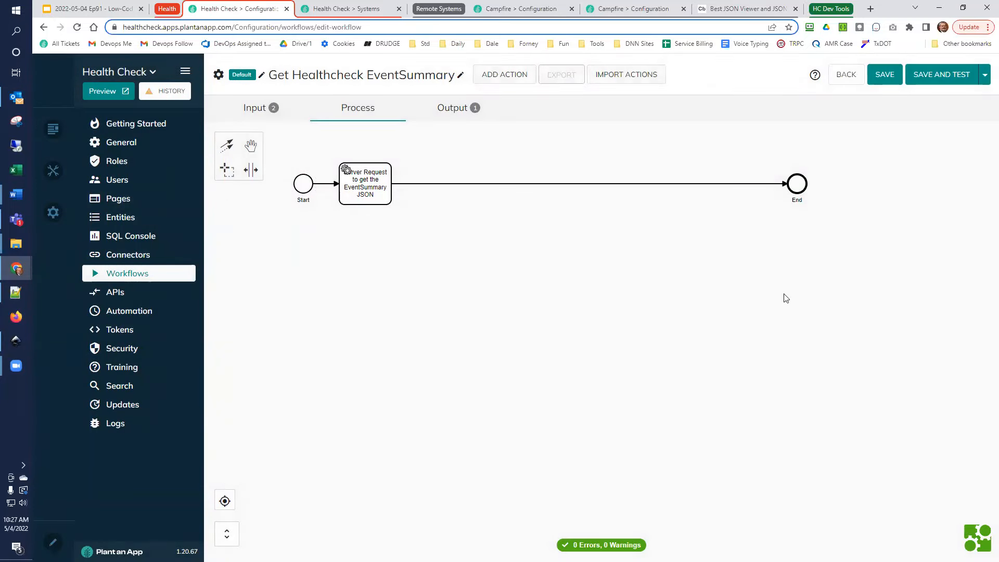
Step: Save the Get Healthcheck EventSummary workflow, run its test with the default input values, and close the test dialog
left_click(923, 78)
left_click(526, 376)
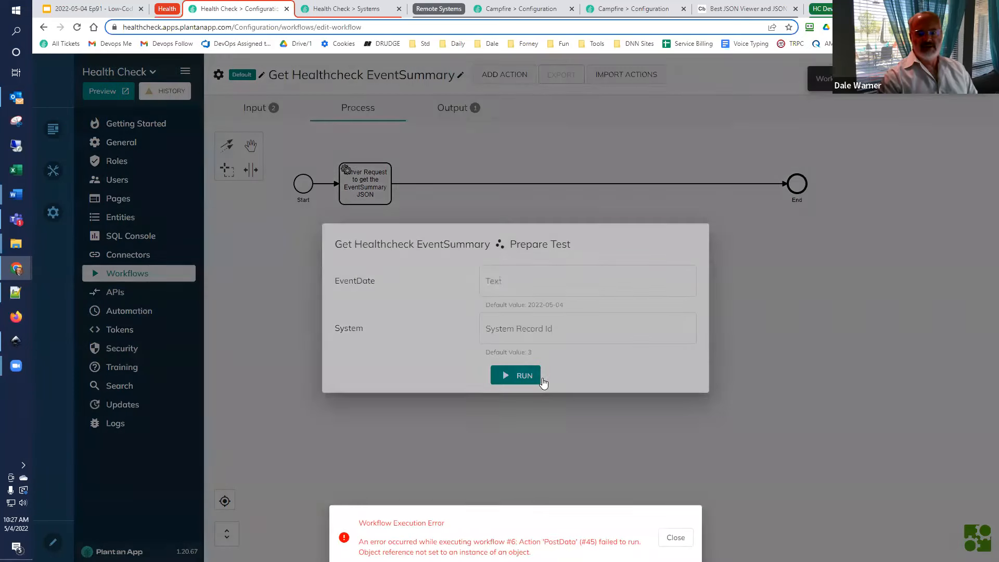
left_click(778, 432)
Step: Reopen the server request action and examine its URL, HTTP method, data, header, cookie and output token settings
left_click(359, 205)
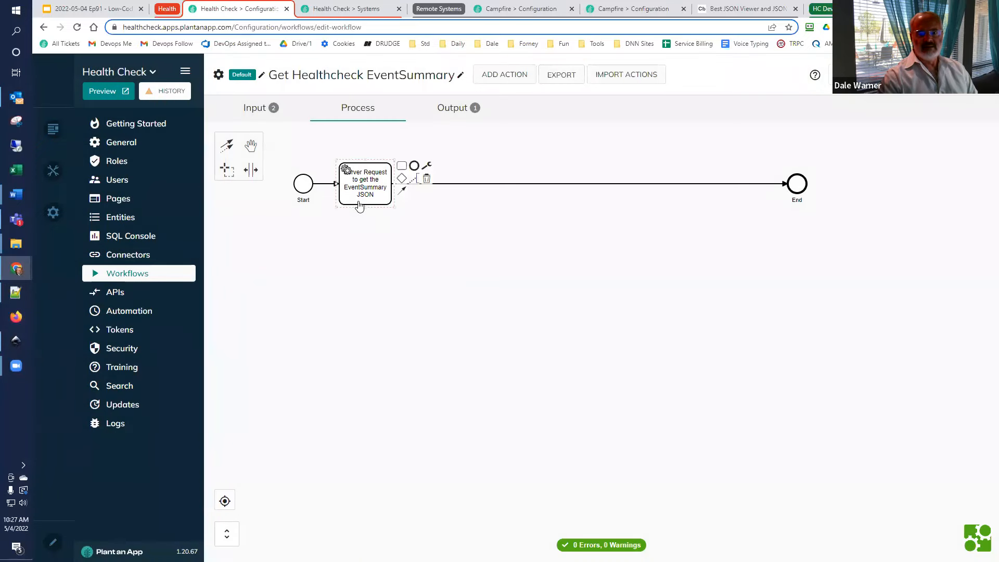
double_click(359, 205)
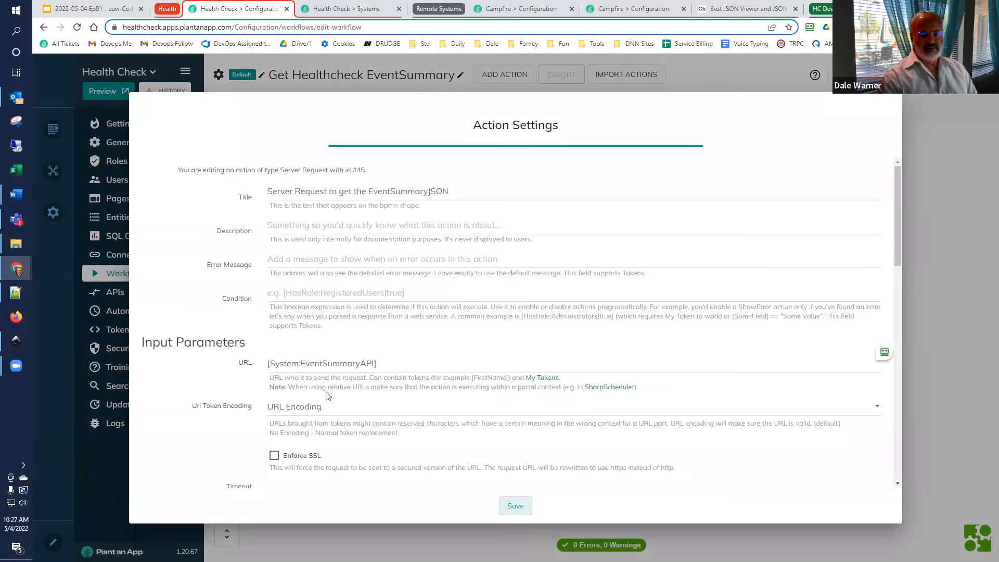
scroll(342, 437, "down", 3)
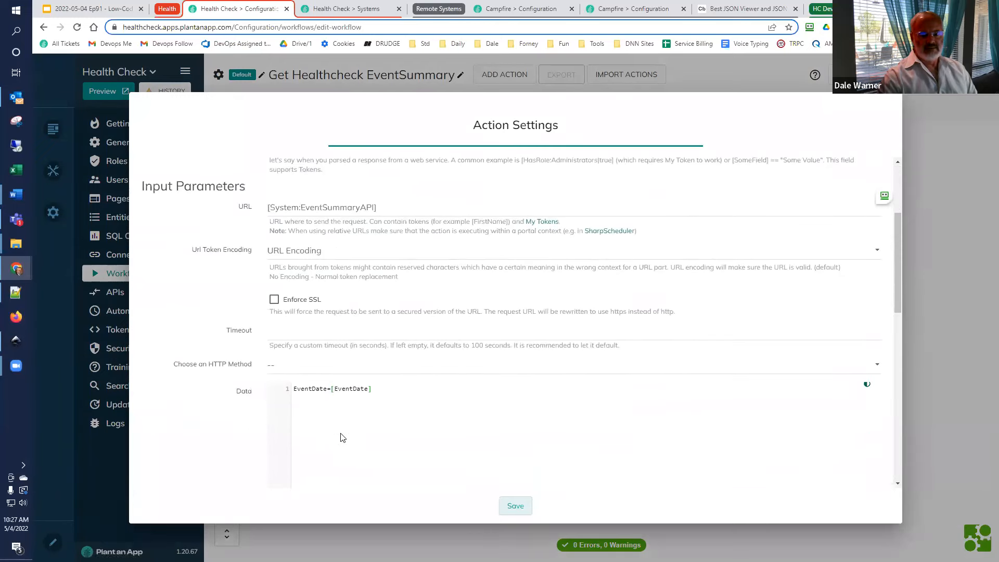
scroll(343, 437, "down", 6)
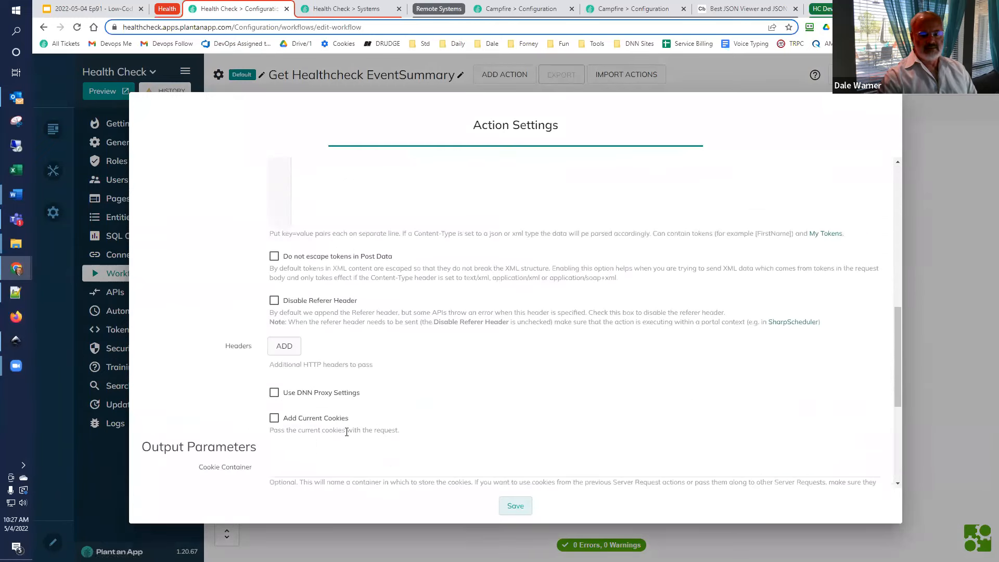
scroll(347, 432, "down", 3)
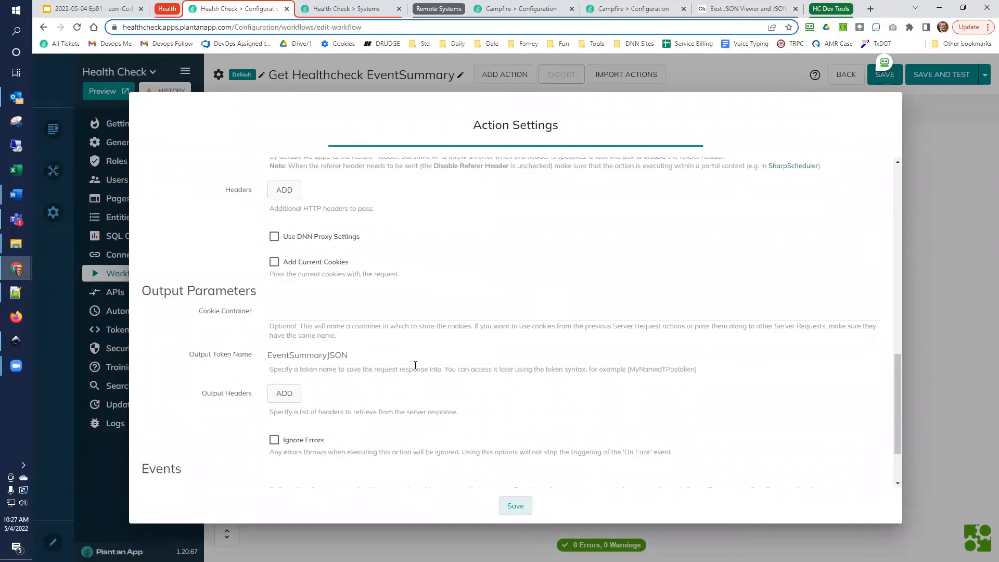
scroll(415, 365, "down", 2)
scroll(421, 371, "up", 3)
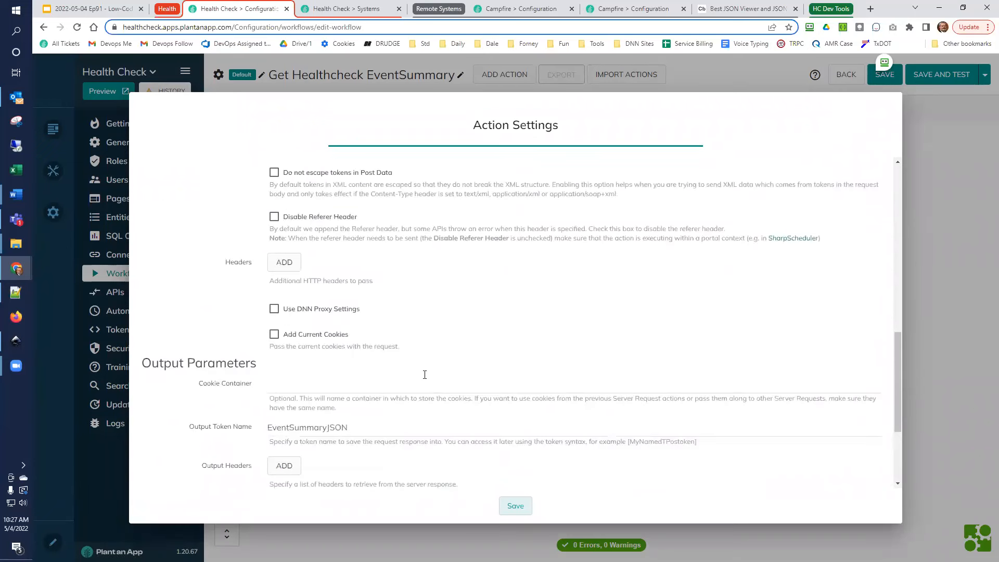
scroll(397, 422, "down", 1)
scroll(392, 424, "up", 6)
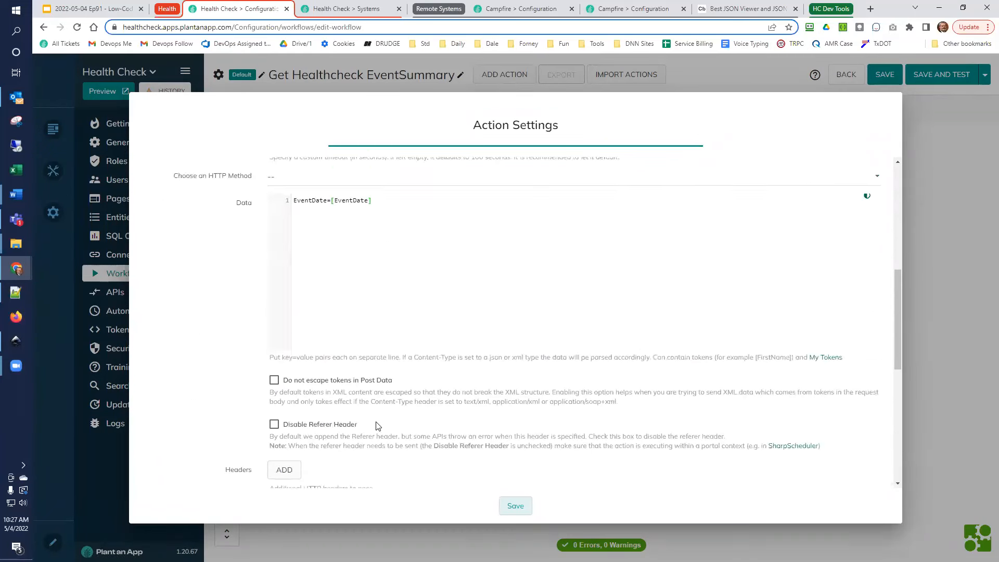
scroll(388, 409, "up", 2)
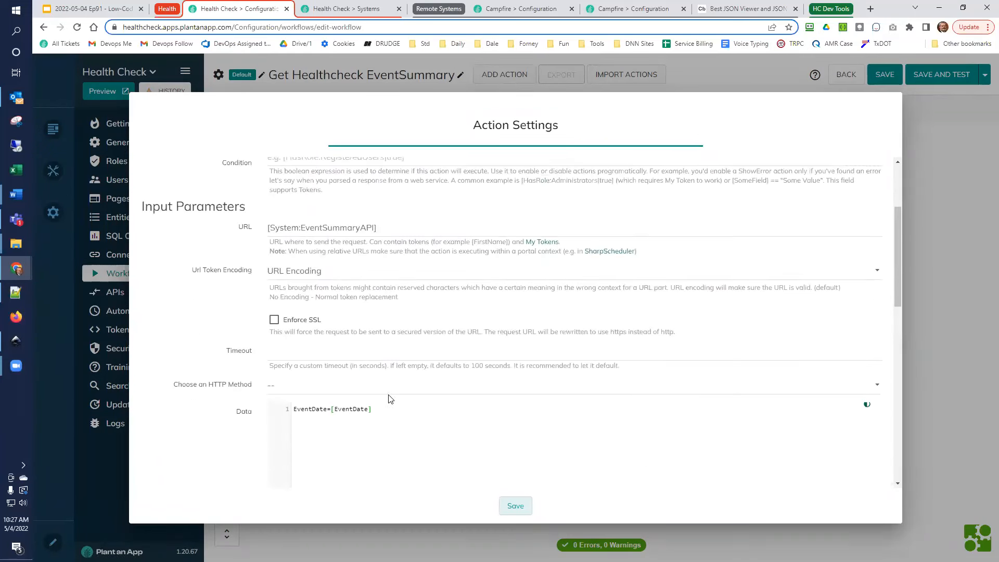
Step: Check the action's URL token against the Event Summary API column in the Systems listing, and save the action
left_click(396, 227)
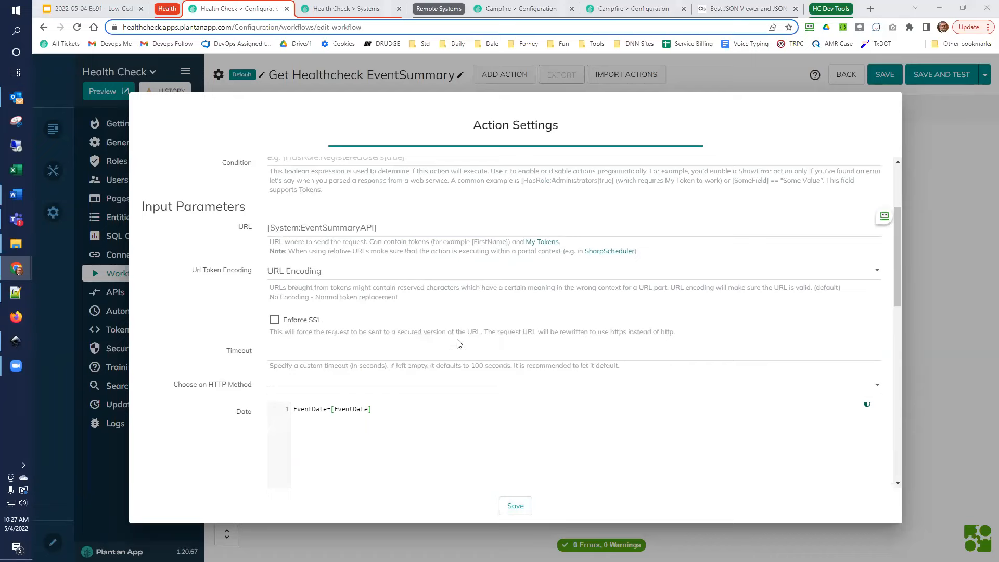
left_click_drag(386, 231, 242, 273)
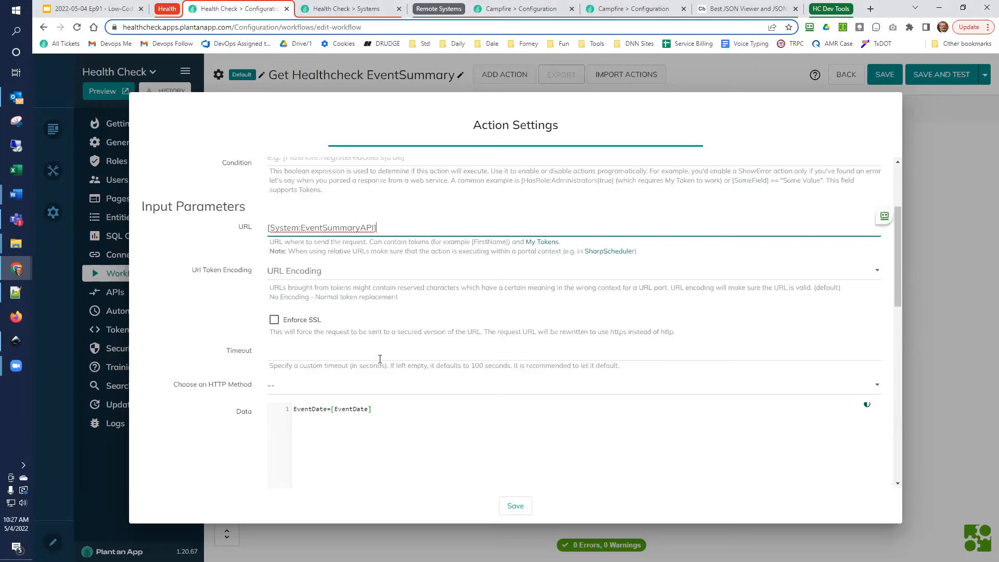
scroll(379, 359, "up", 3)
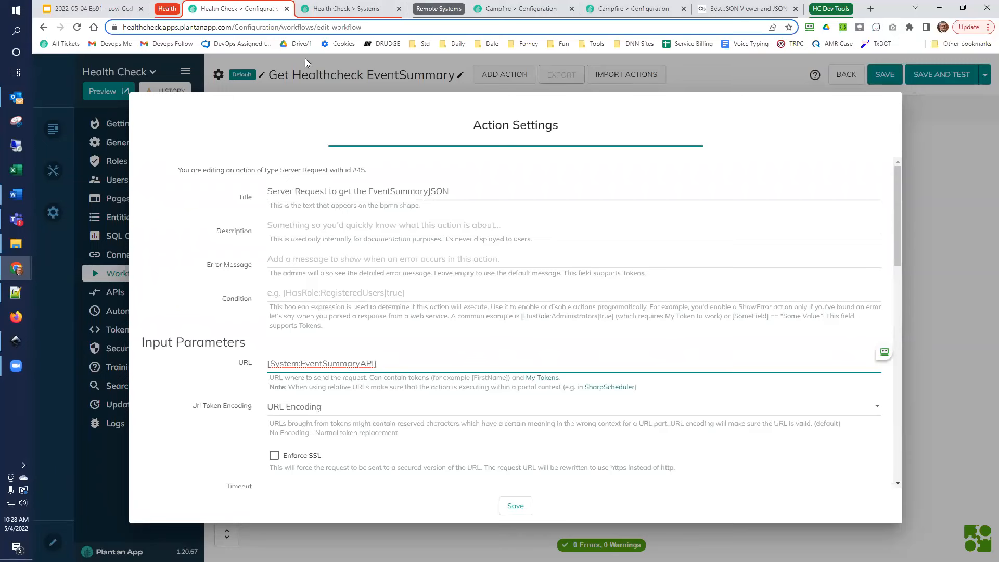
left_click(333, 9)
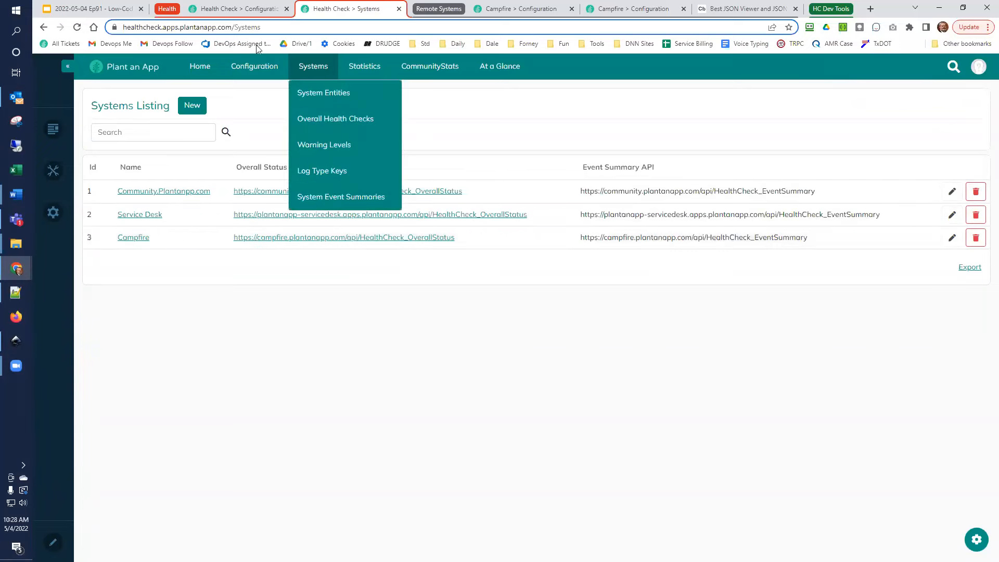
left_click(230, 5)
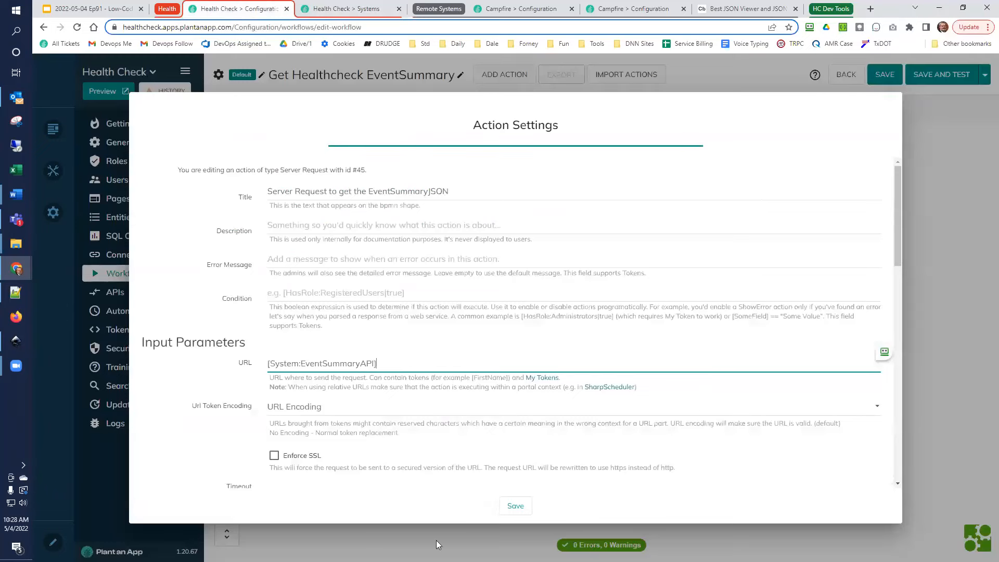
left_click(518, 506)
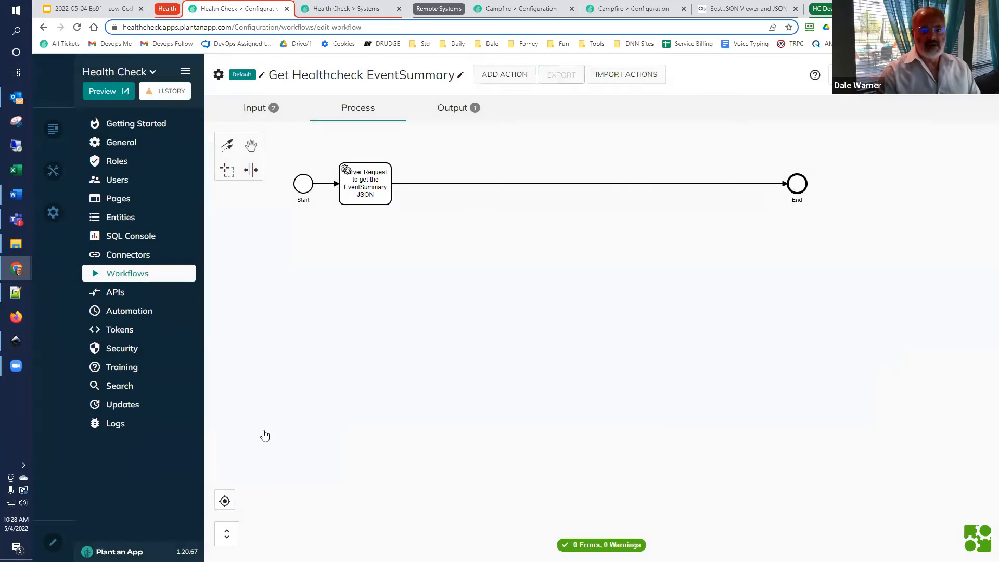
Step: Set the server request action's condition to false and save the action
left_click(366, 194)
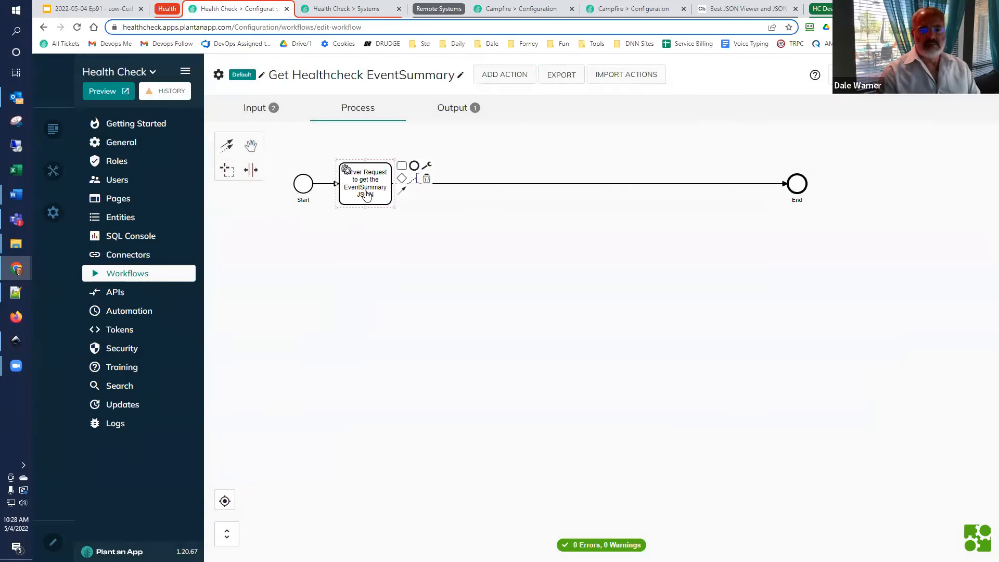
double_click(367, 194)
left_click(348, 217)
double_click(351, 198)
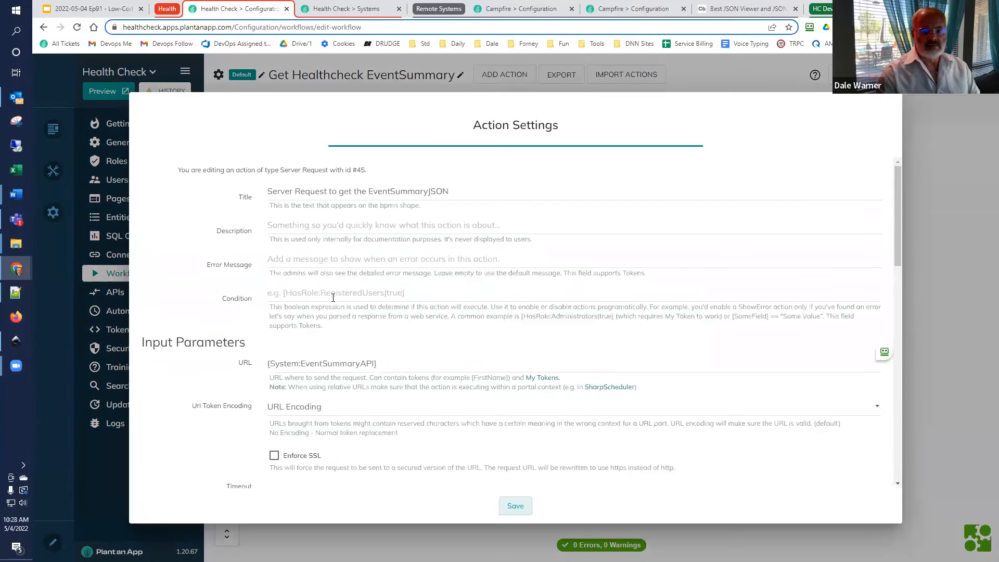
left_click(333, 296)
type("false")
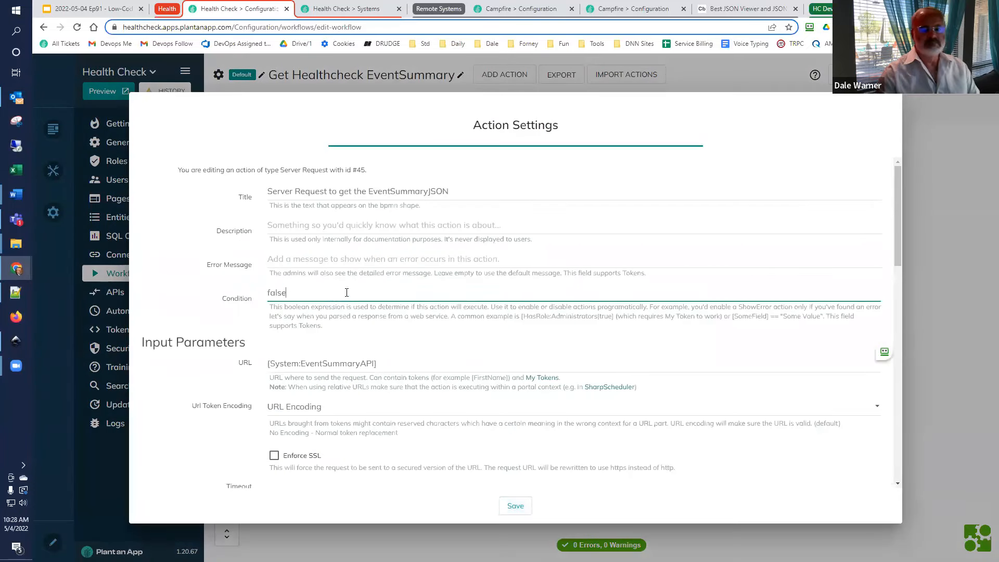
left_click(515, 505)
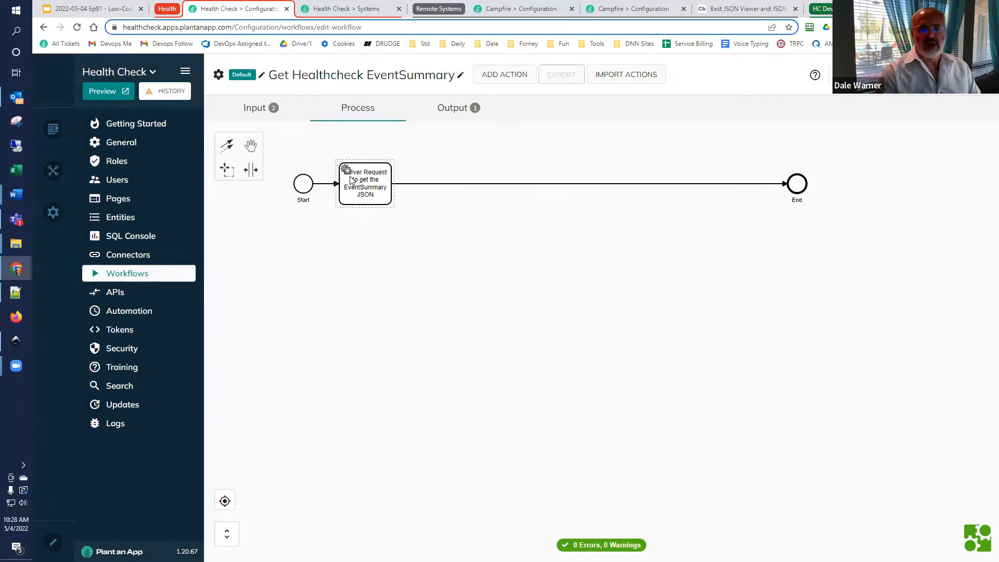
Step: Copy the server request action's URL token and set the temp output parameter's value to [System:EventSummaryAPI]
double_click(351, 180)
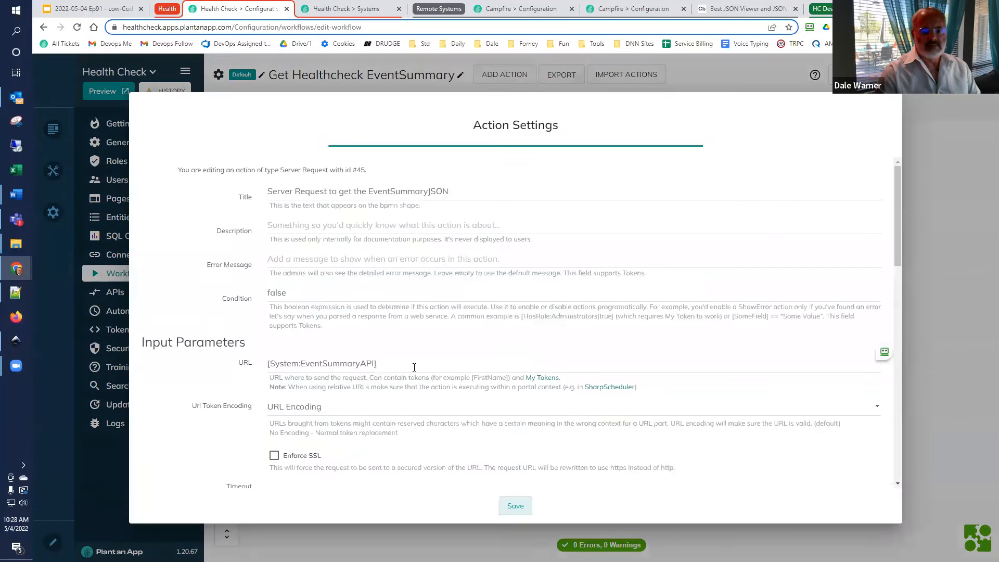
triple_click(412, 366)
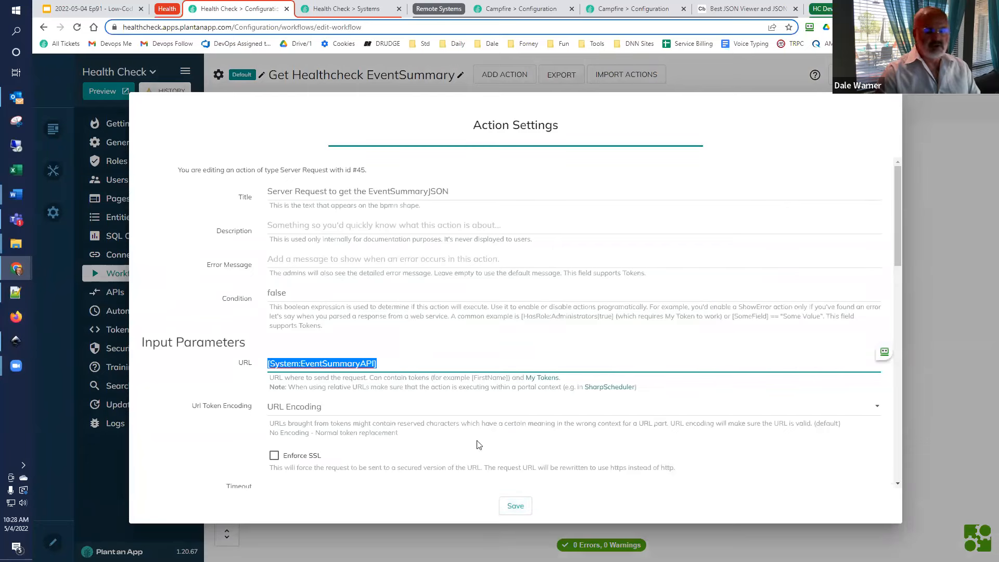
left_click(515, 505)
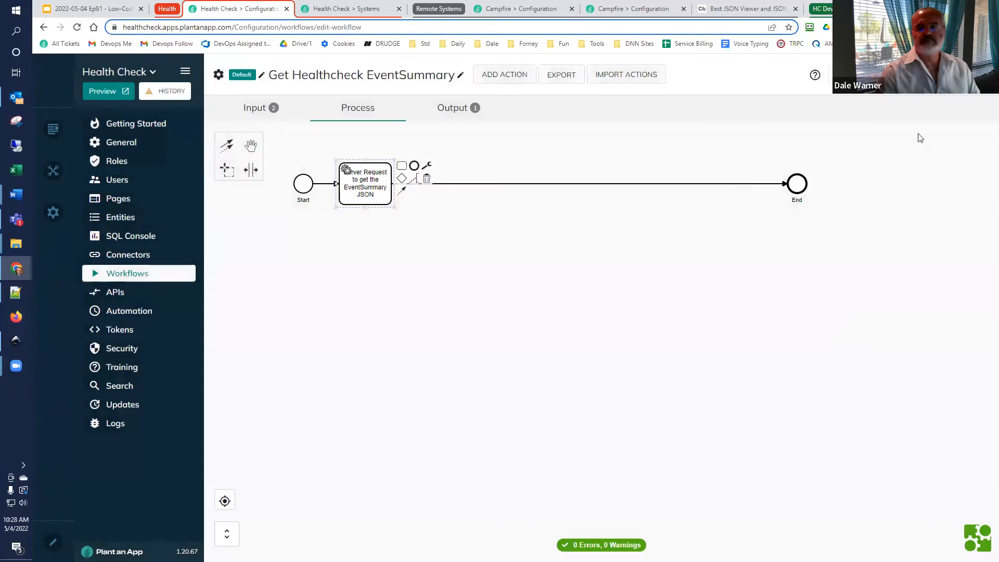
left_click(454, 109)
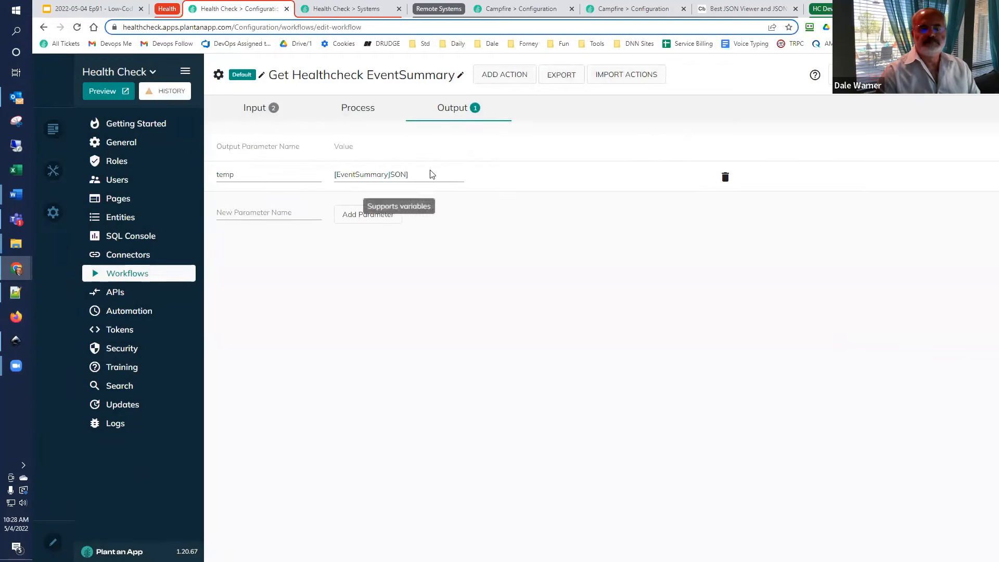
triple_click(388, 179)
key("BackSpace")
type("[[System:EventSummaryAPI]")
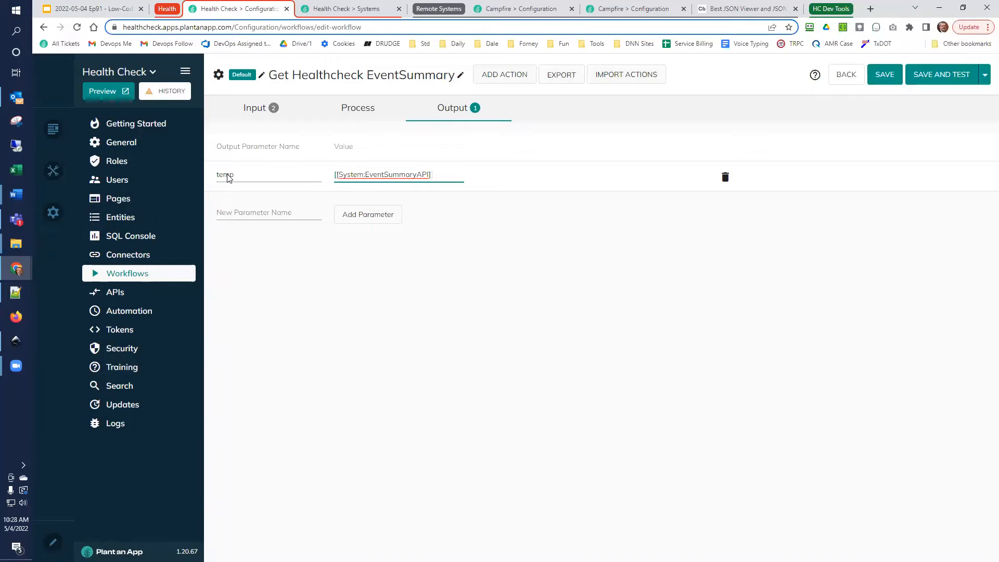
key("BackSpace")
key("Home")
key("Delete")
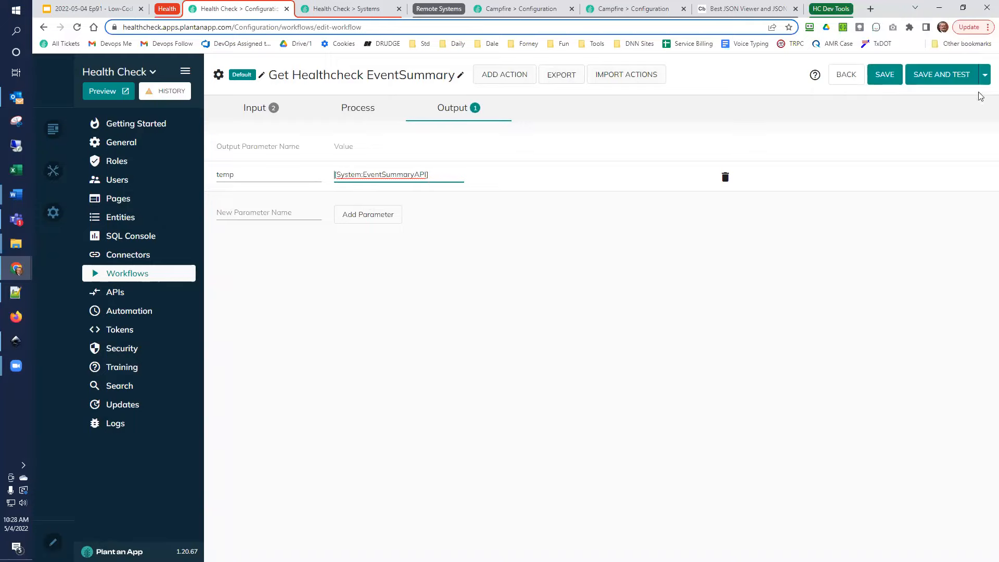
Step: Save the workflow, run its test with the default input values, examine the temp output URL, and close the test dialogs
left_click(930, 74)
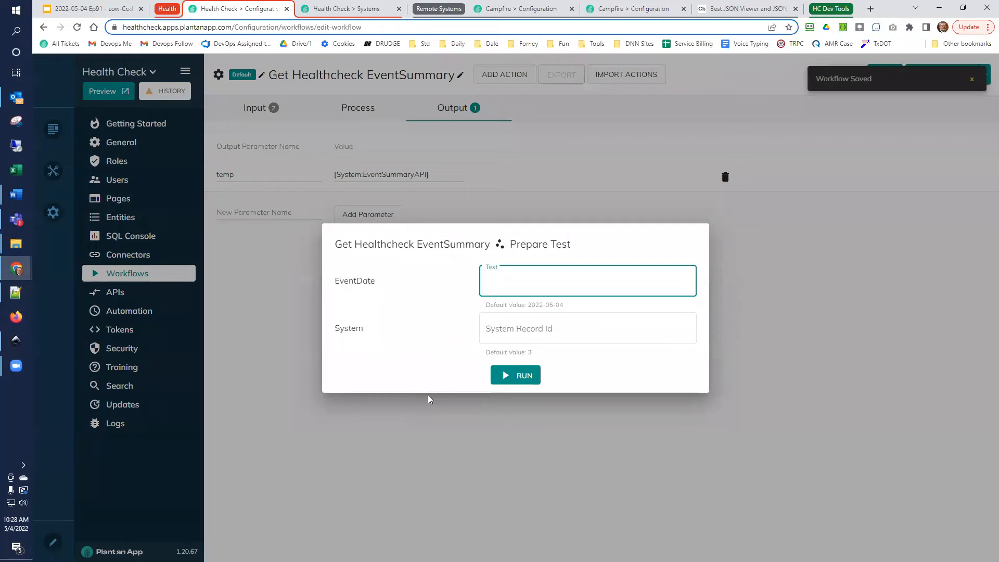
left_click(515, 375)
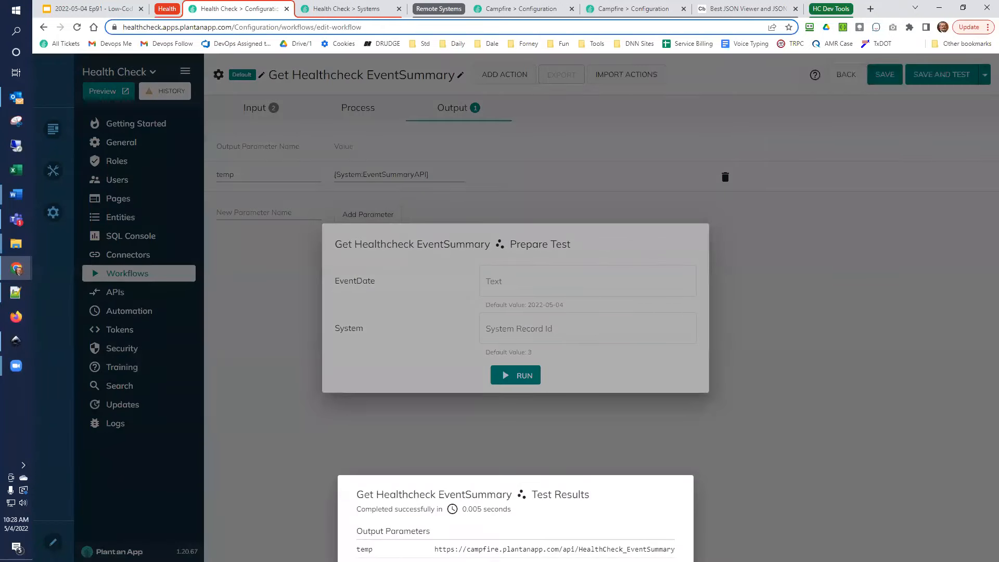
left_click_drag(676, 549, 434, 550)
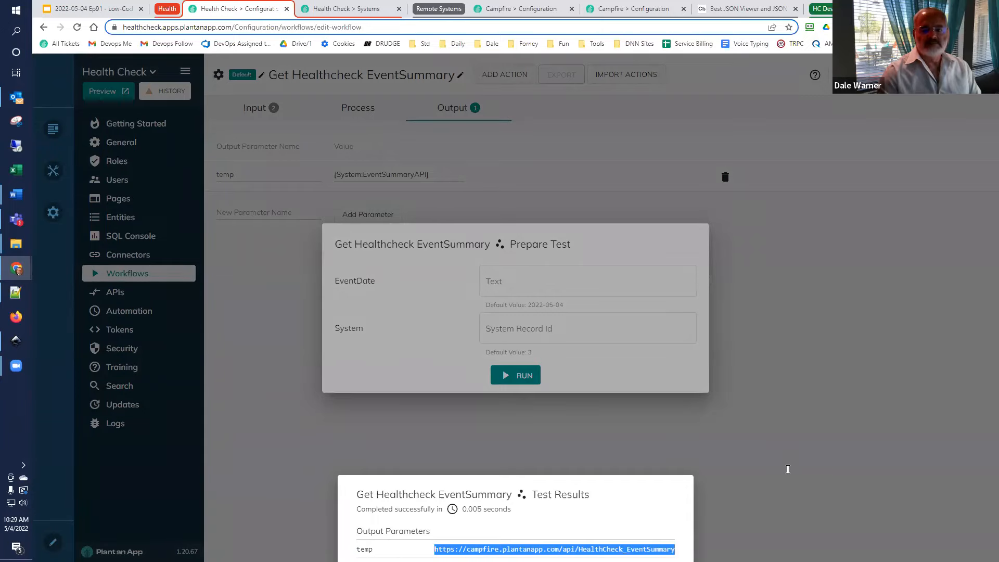
left_click(791, 468)
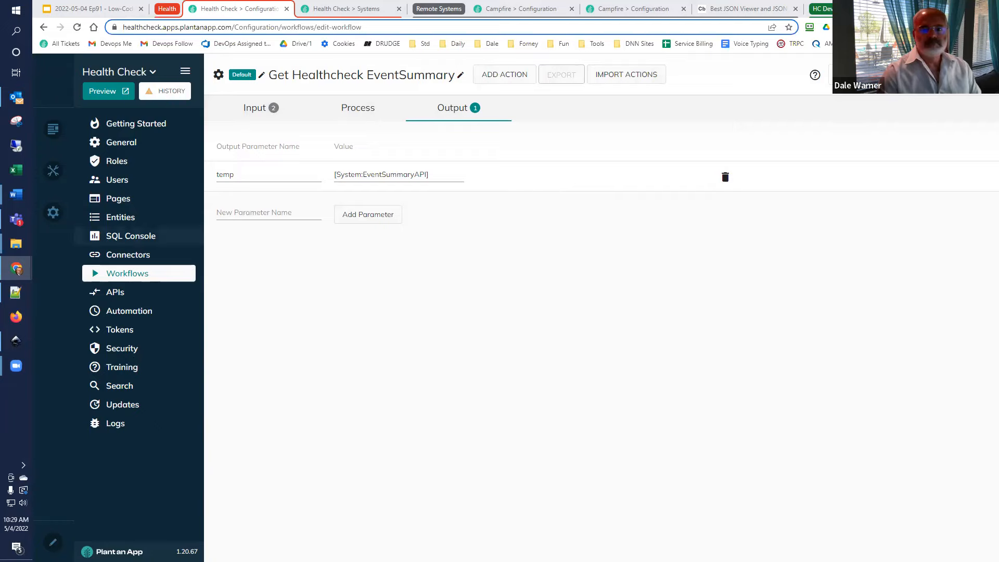
Step: Import the copied server request JSON as a new action and insert it between the existing server request and End
left_click(346, 108)
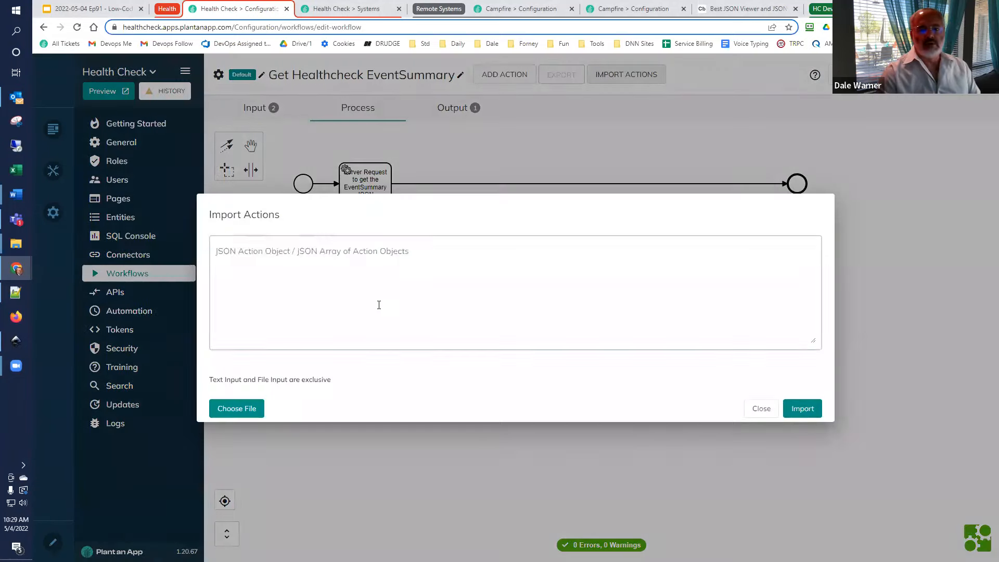
left_click(377, 304)
key("ctrl+v")
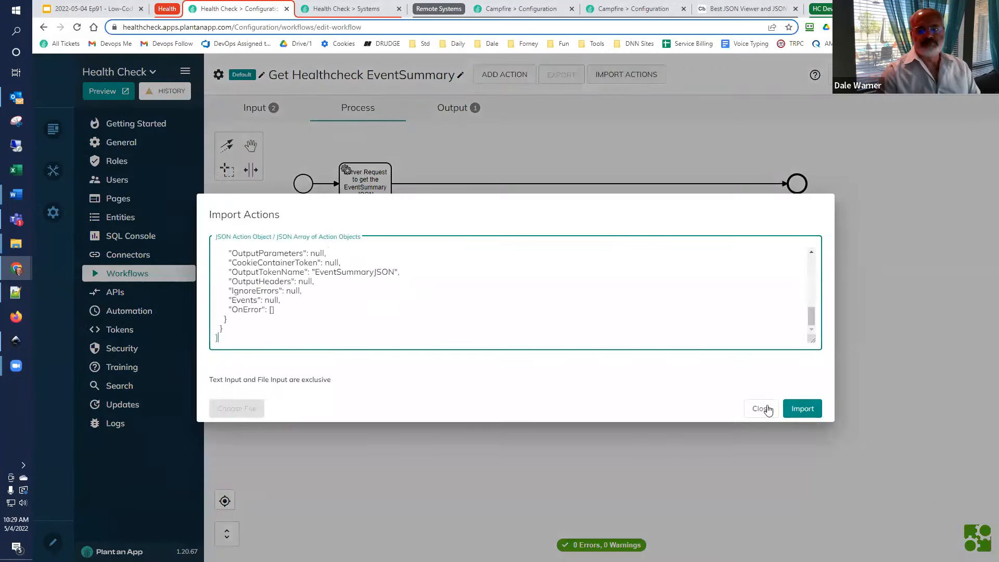
left_click(801, 408)
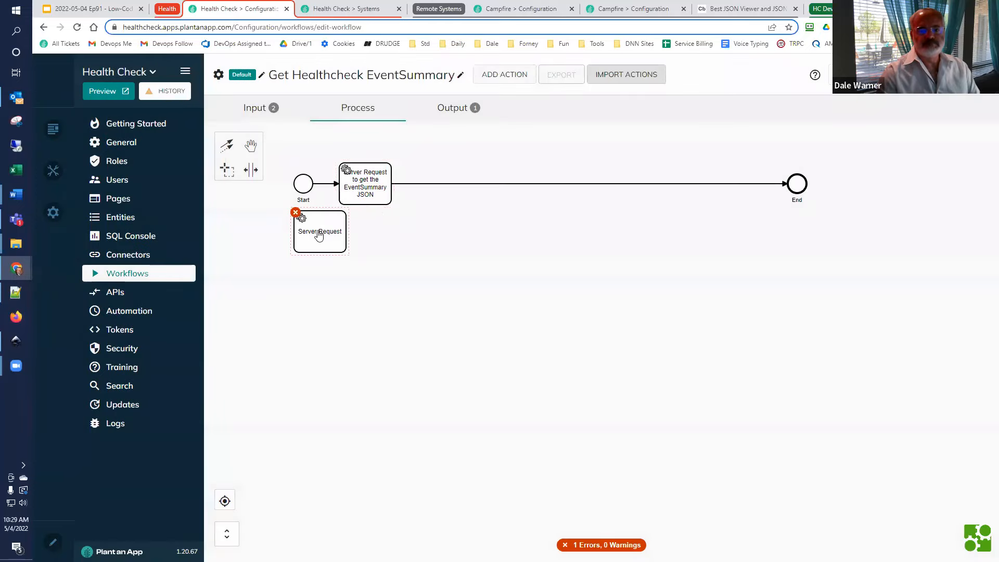
left_click_drag(346, 214, 464, 184)
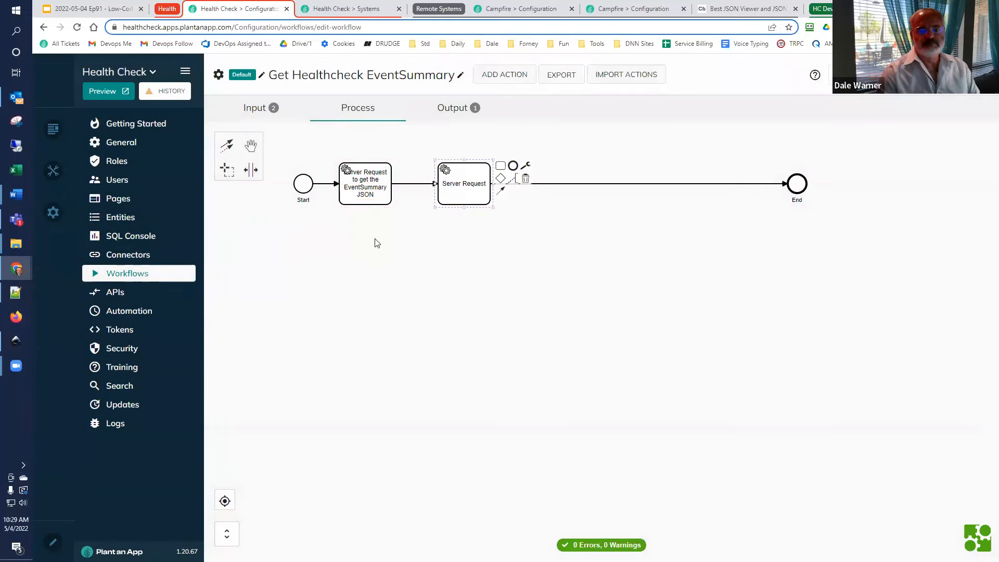
Step: Examine the imported Server Request action's HTTP method and data settings
double_click(474, 183)
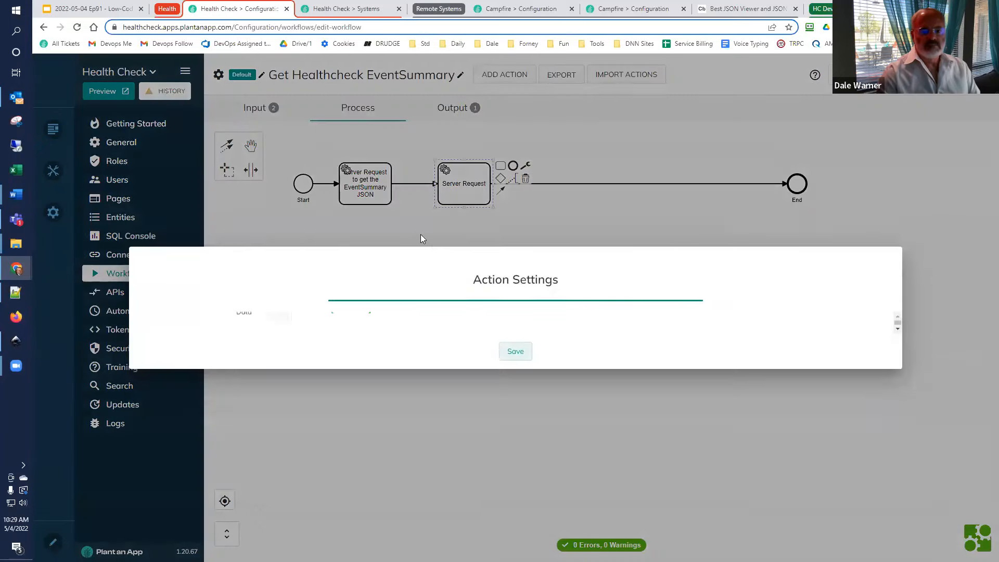
scroll(321, 346, "down", 6)
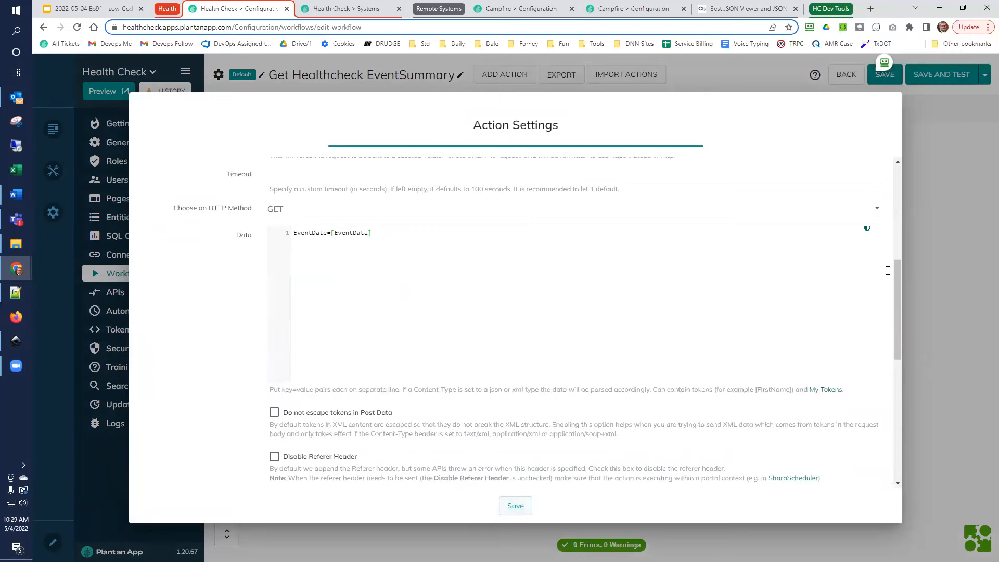
left_click(515, 505)
Step: Set the HTTP method of the original EventSummaryJSON server request action to GET and save the action
left_click(361, 180)
double_click(373, 191)
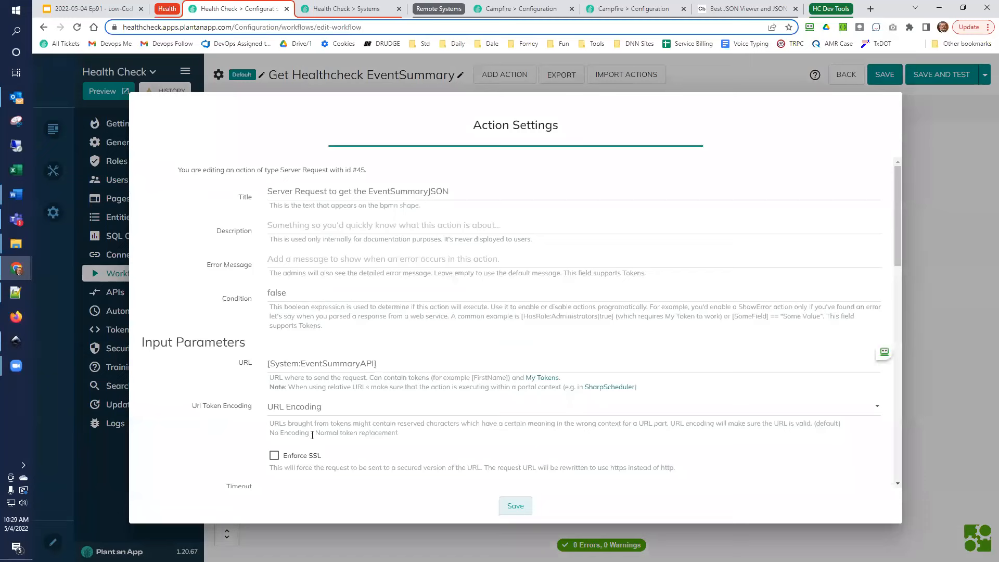
scroll(312, 435, "down", 3)
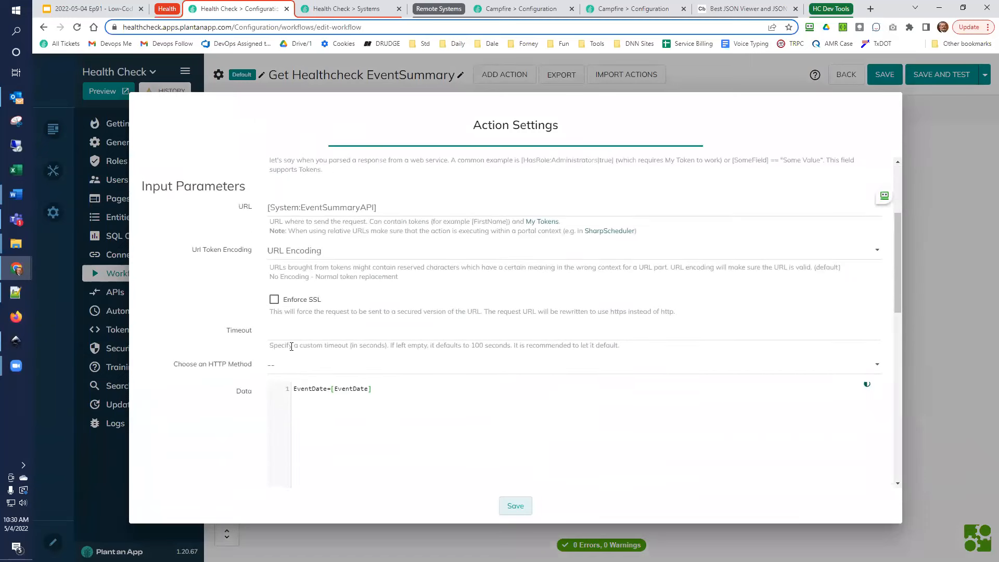
left_click(284, 371)
left_click(281, 389)
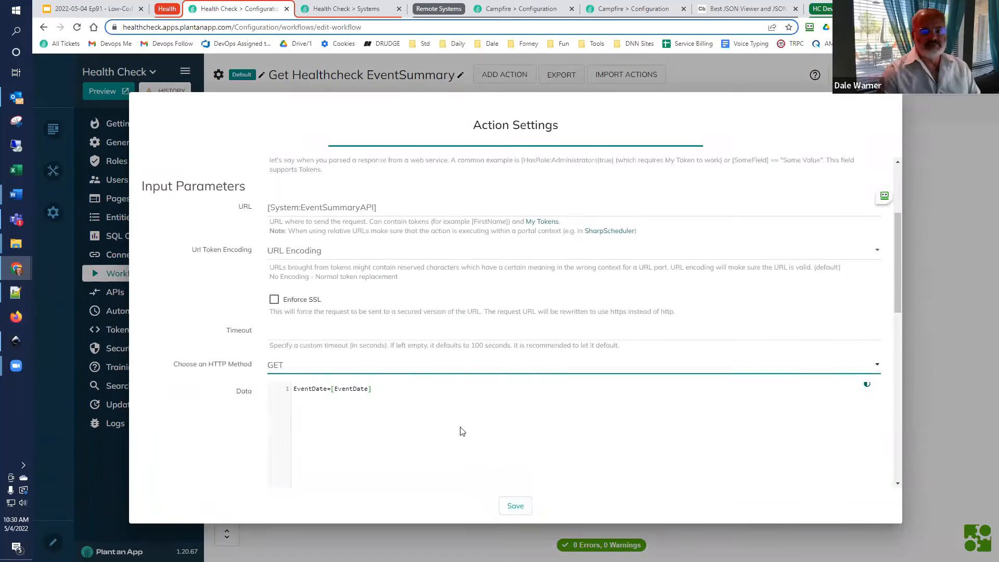
left_click(515, 506)
Step: Delete the imported Server Request action from the workflow
left_click(463, 184)
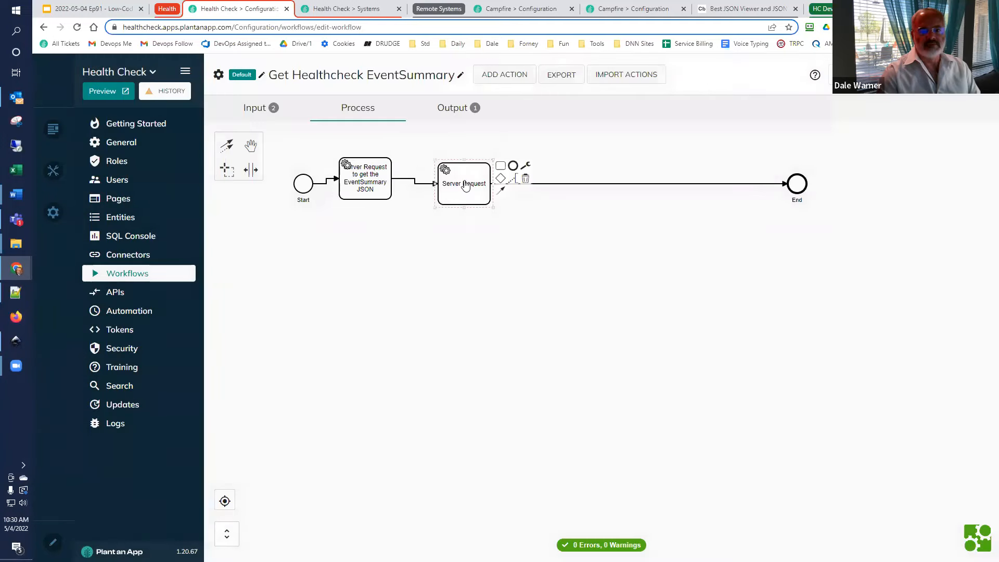
key("Delete")
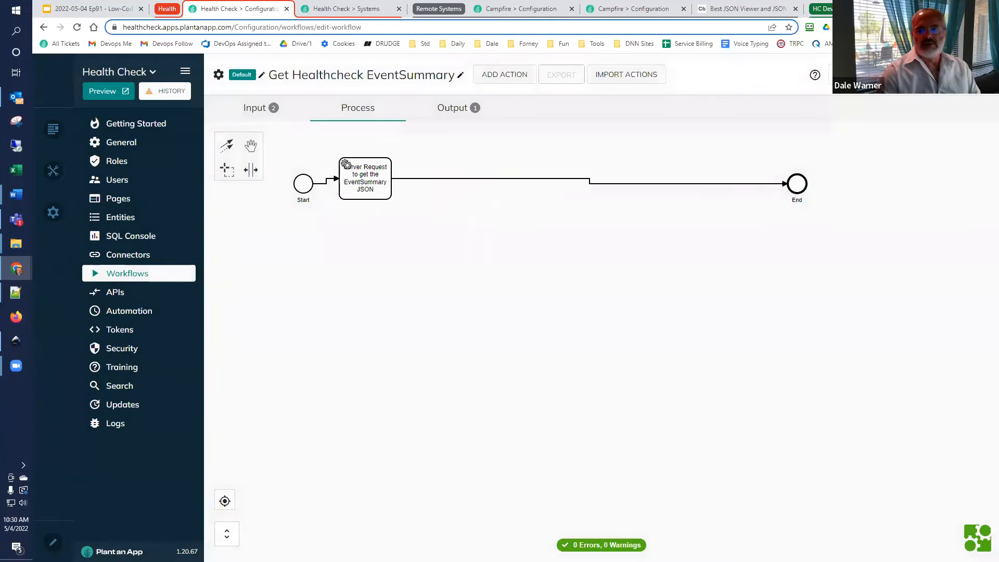
Step: Save the workflow, run its test with the default input values, and close the test dialogs
left_click(815, 74)
left_click(521, 382)
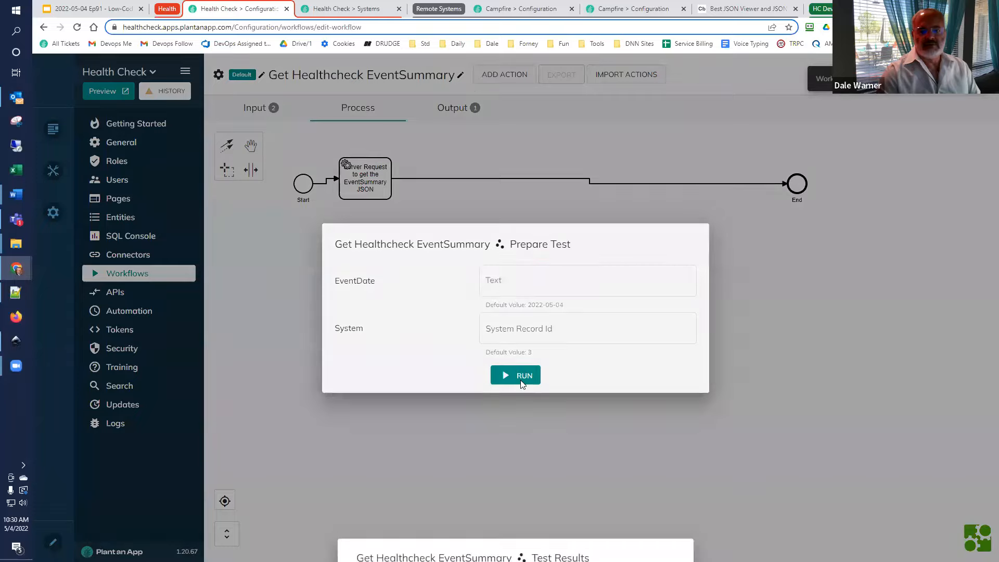
left_click(263, 134)
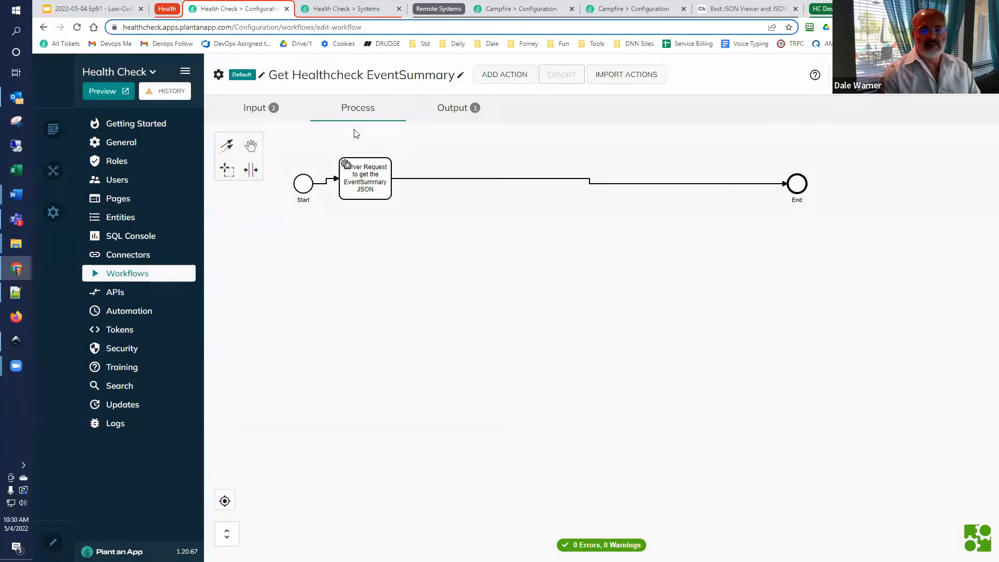
Step: Clear the server request action's condition, save the action, and realign it on the line between Start and End
double_click(366, 185)
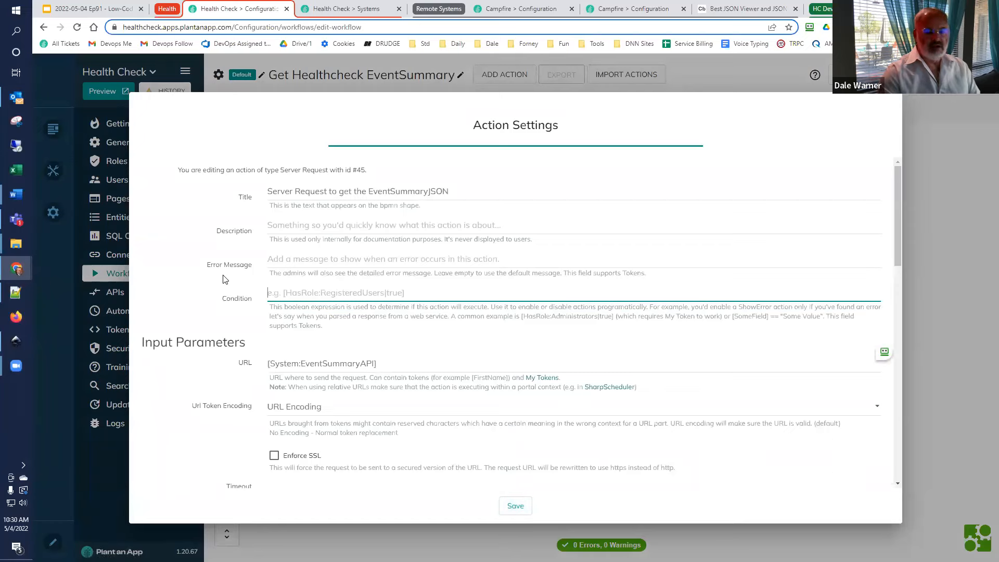
left_click(525, 502)
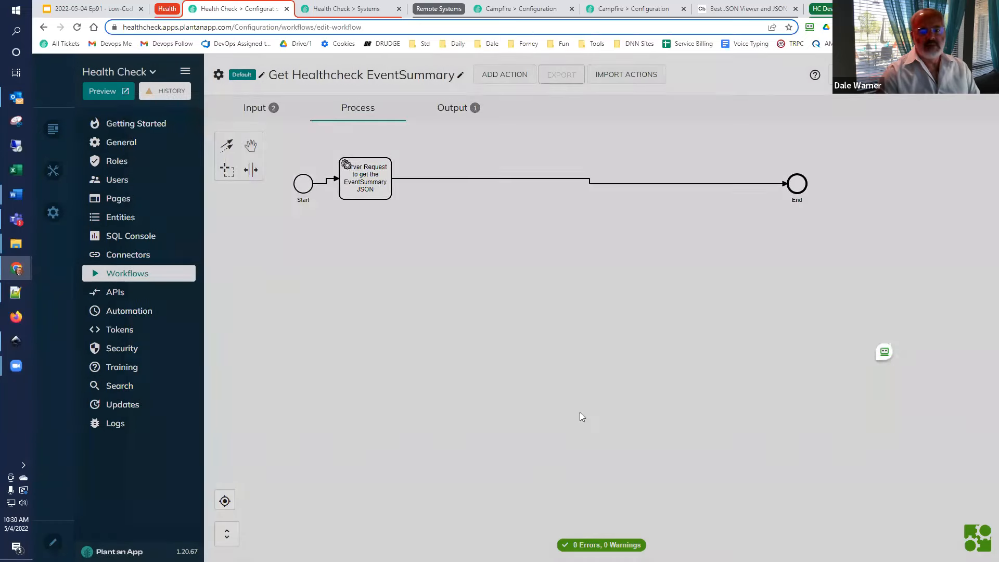
left_click_drag(344, 185, 366, 189)
Step: Copy the server request action's output token name and set the temp output parameter's value to [EventSummaryJSON]
double_click(375, 182)
scroll(347, 395, "down", 8)
scroll(348, 415, "down", 6)
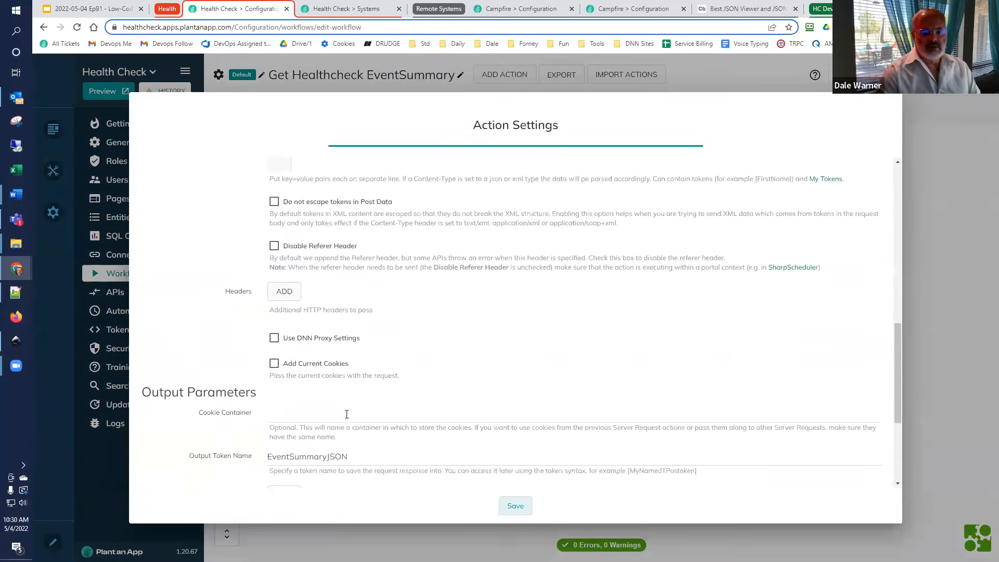
left_click(370, 296)
double_click(370, 297)
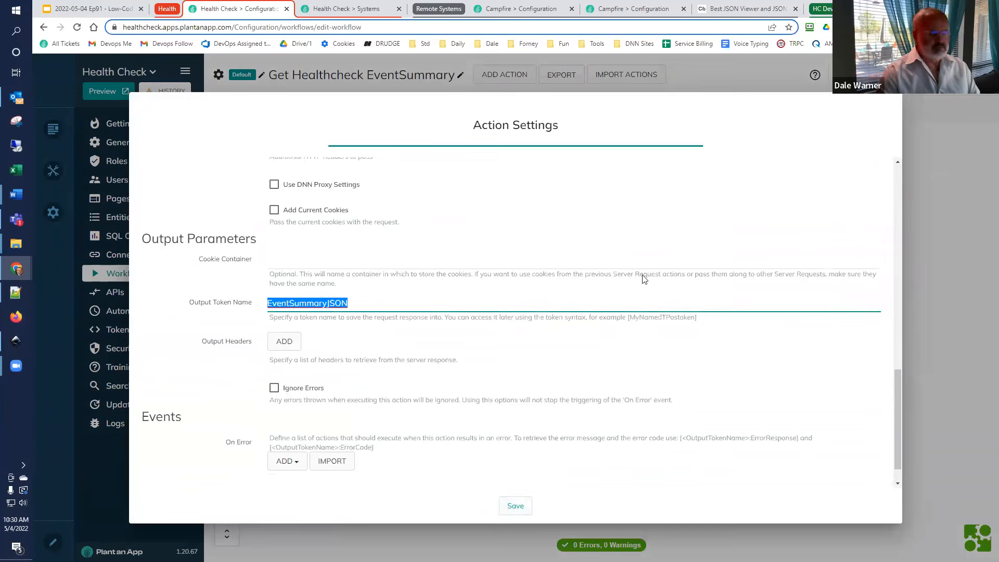
left_click(515, 505)
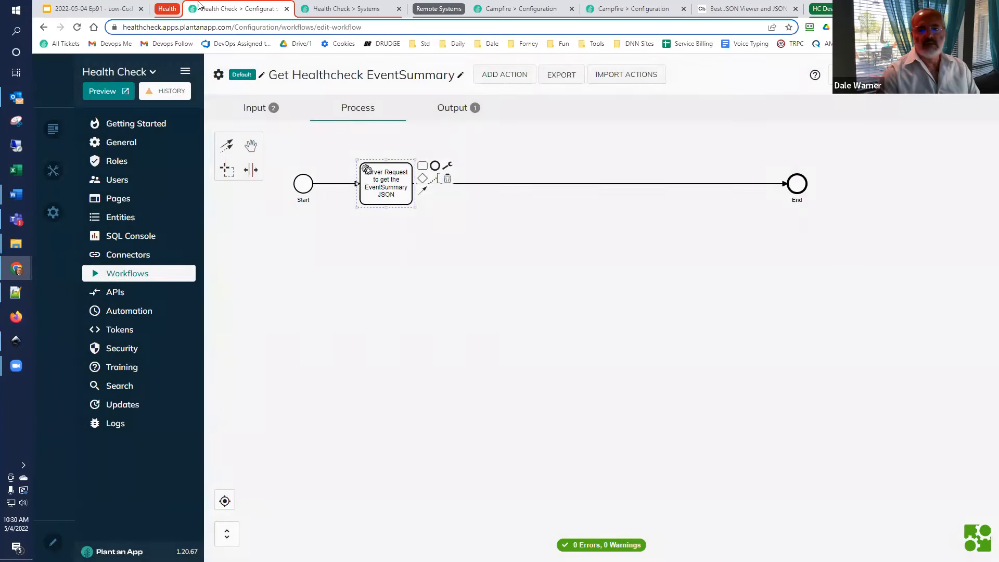
left_click(479, 109)
left_click_drag(428, 175, 343, 172)
key("BackSpace")
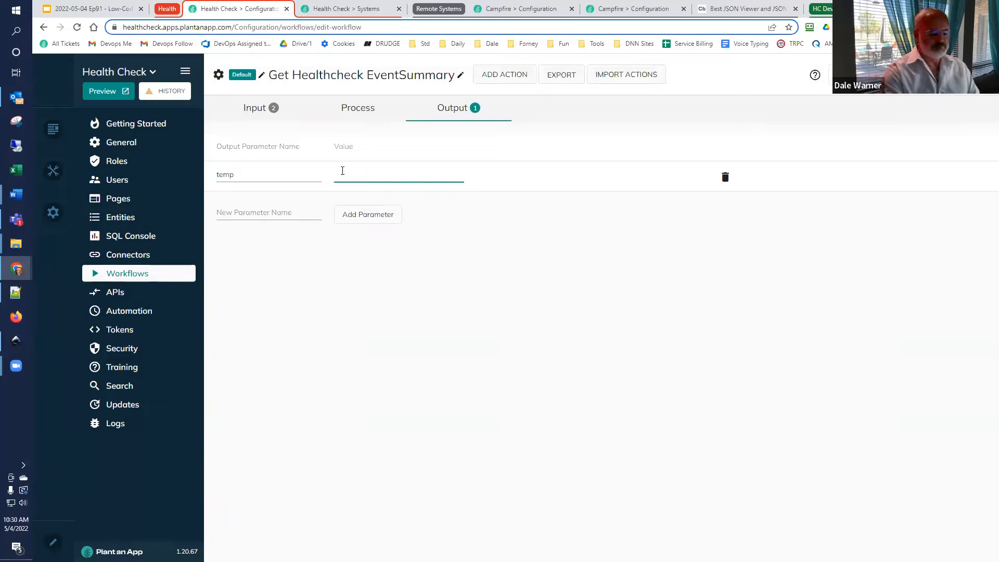
type("[EventSummaryJSON]")
Step: Save the workflow, test it with the default EventDate and System values, review the returned JSON, and close the dialogs
left_click(859, 75)
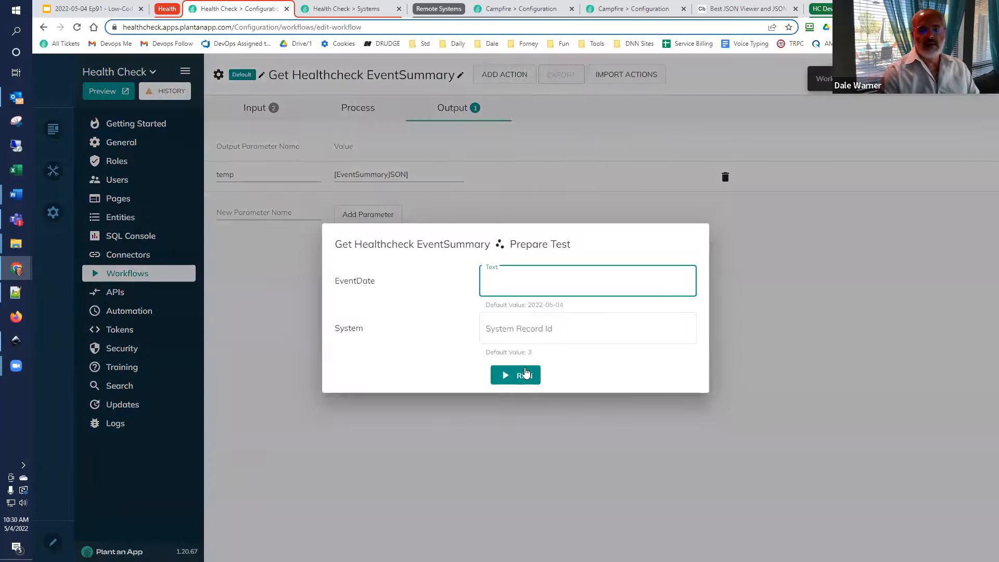
left_click(525, 374)
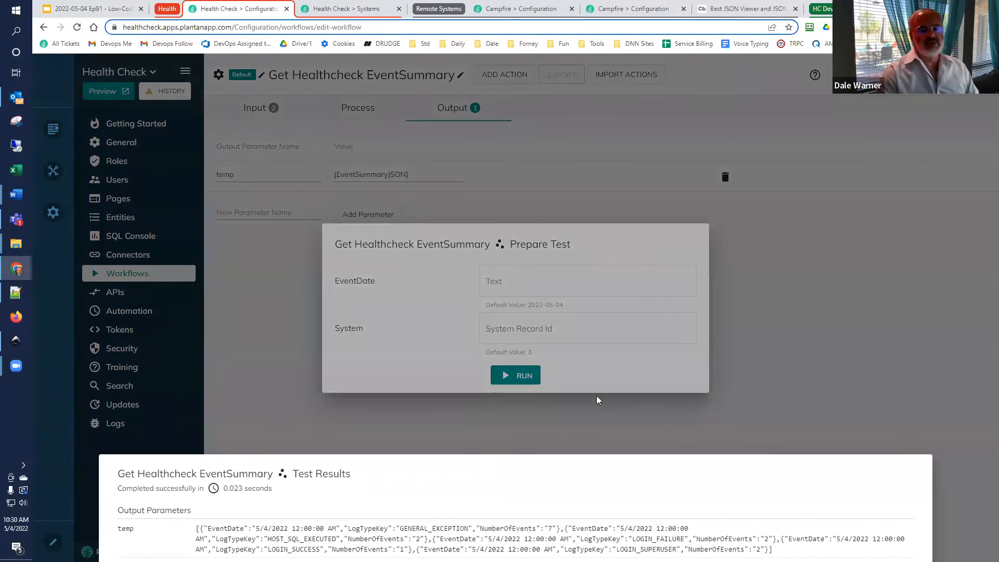
left_click(812, 359)
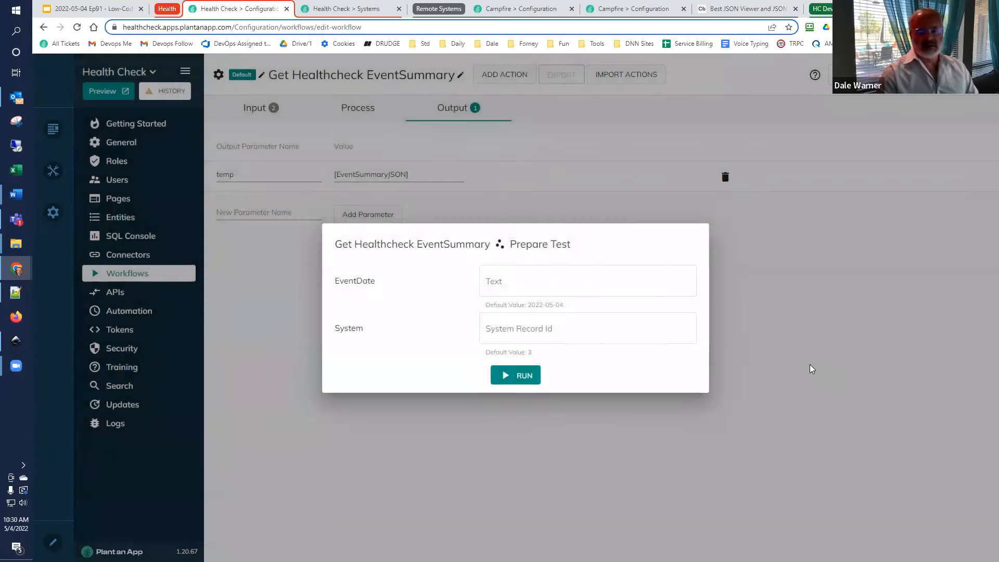
left_click(808, 365)
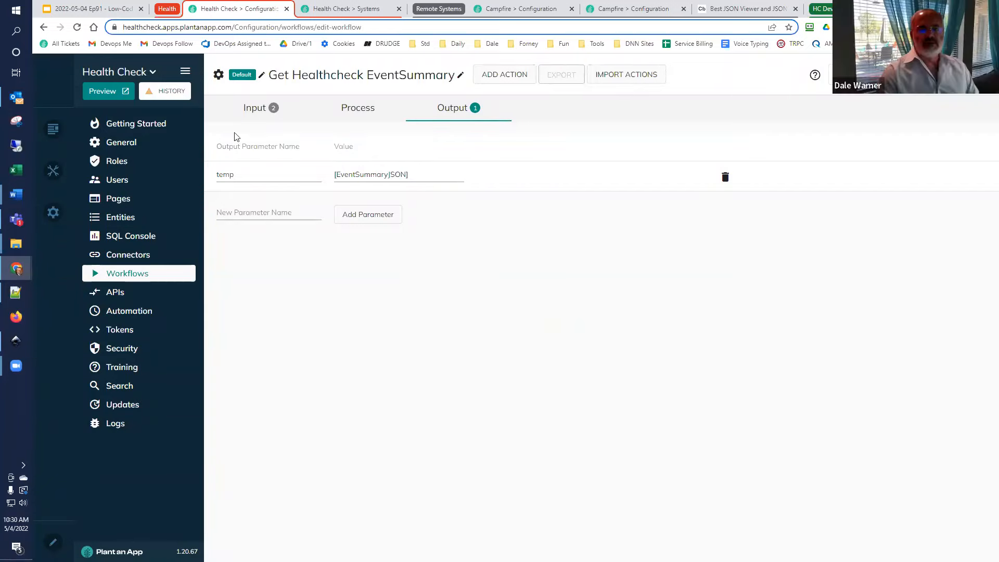
Step: Add a Create List from JSON action after the server request action in the workflow's process
left_click(351, 111)
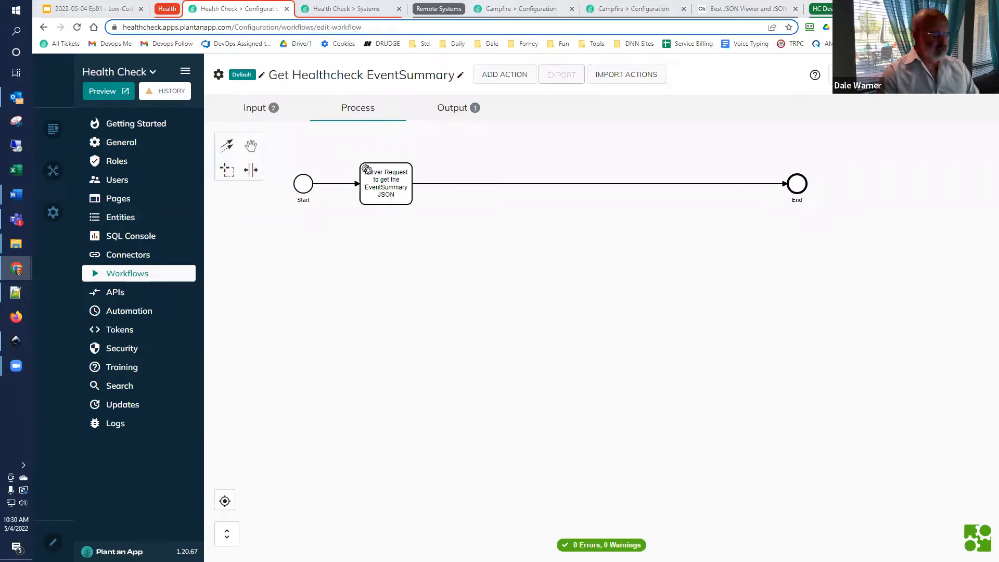
left_click(394, 194)
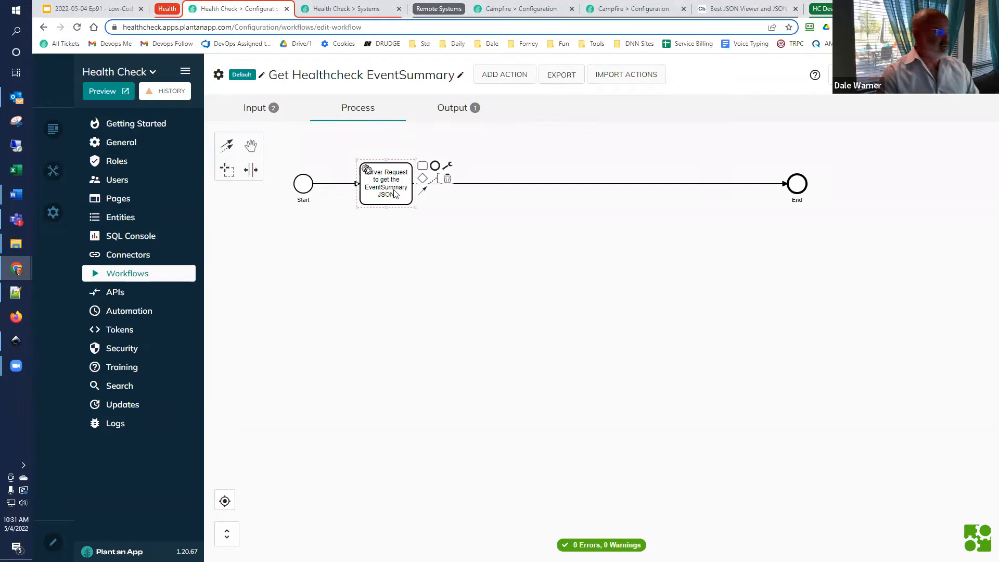
left_click(422, 166)
type("j")
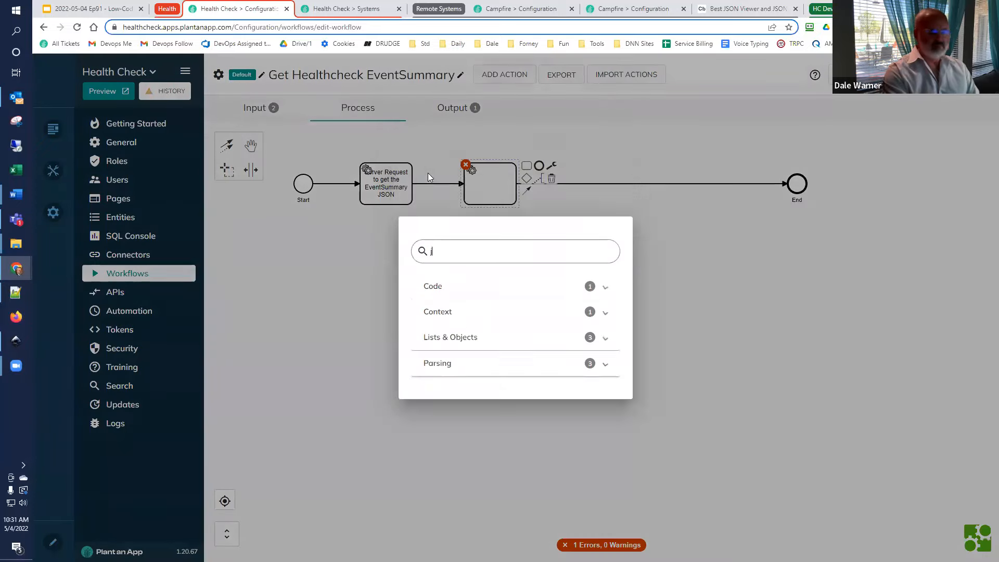
type("son")
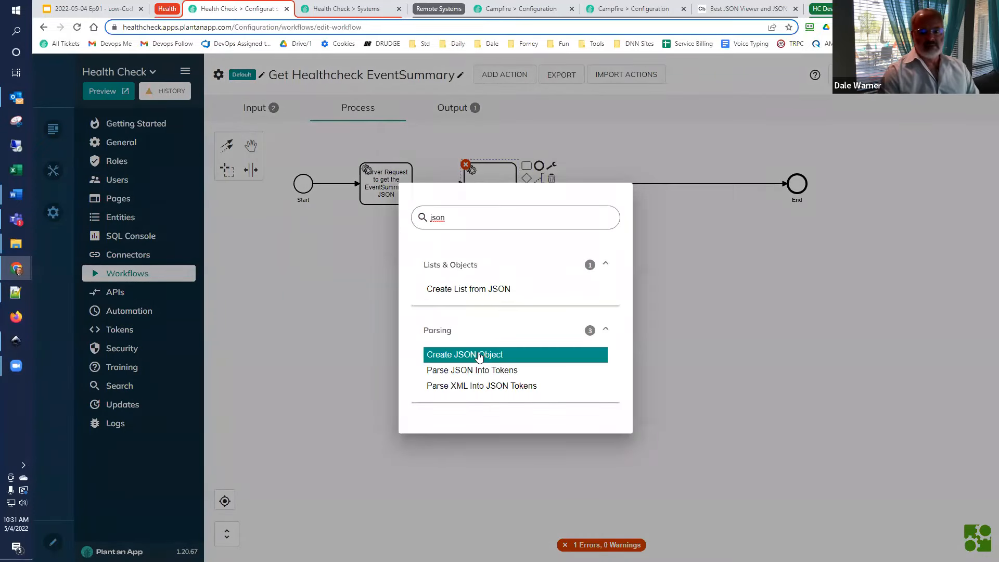
left_click(493, 291)
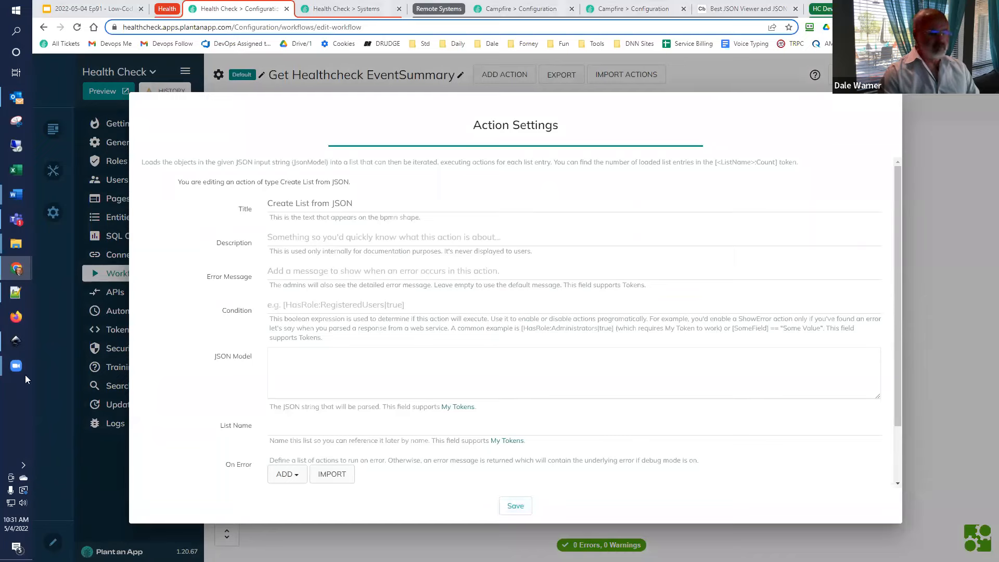
Step: Set the action's JSON model to [EventSummaryJSON] and its list name to EventSummaryList, and save the action
left_click(297, 374)
type("[EventSummaryJSON]")
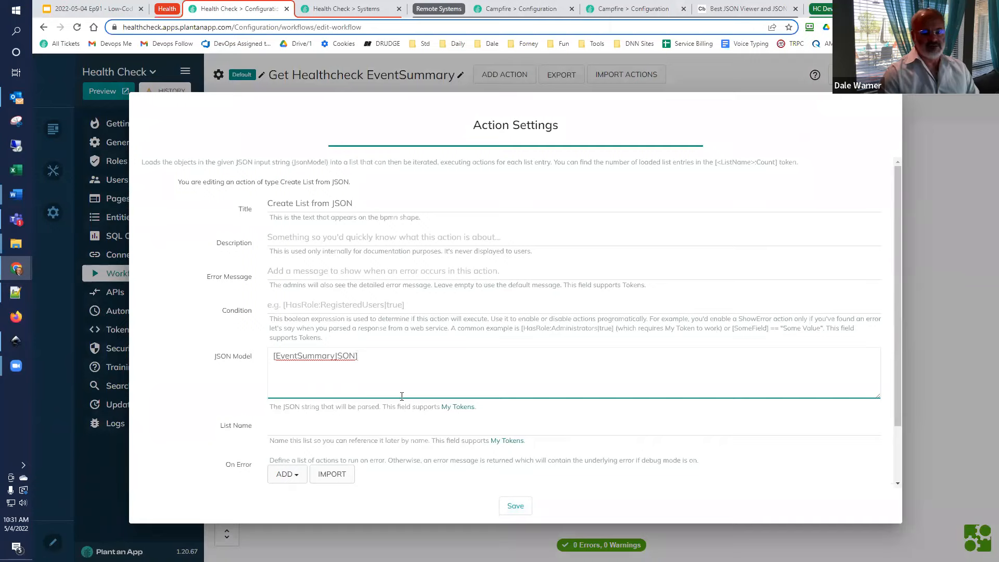
key("Home")
key("Tab")
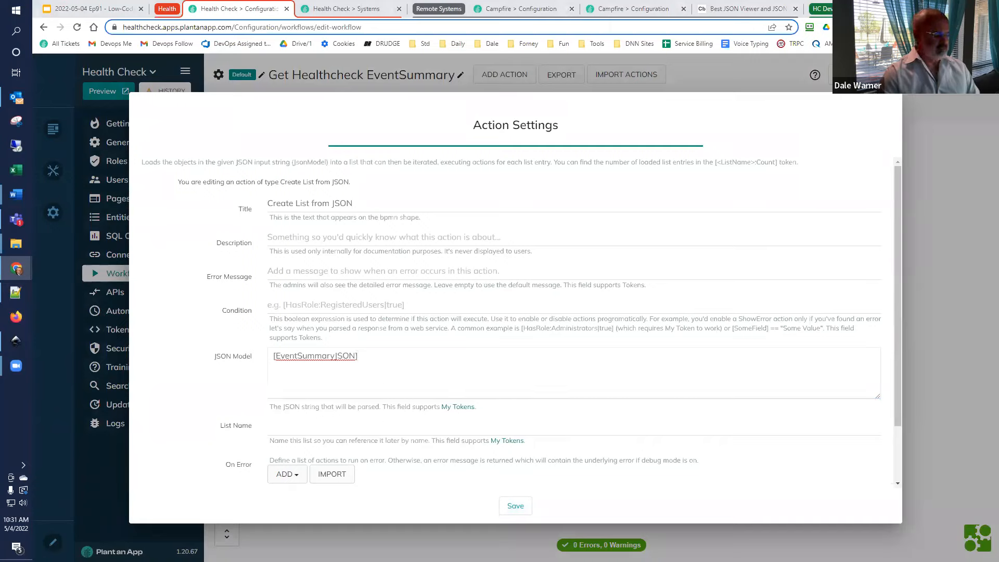
left_click(337, 430)
type("EventSummaryList")
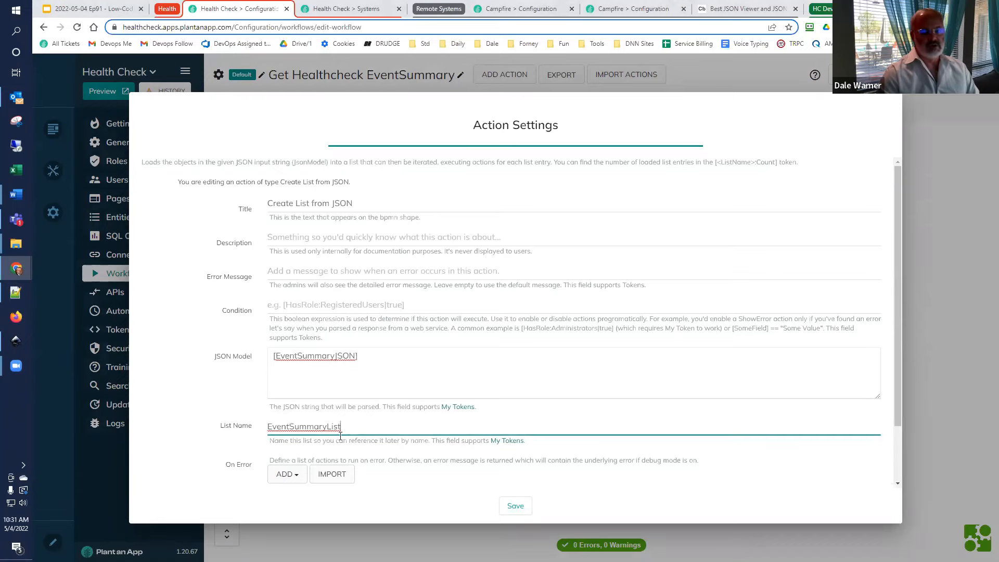
scroll(381, 354, "down", 2)
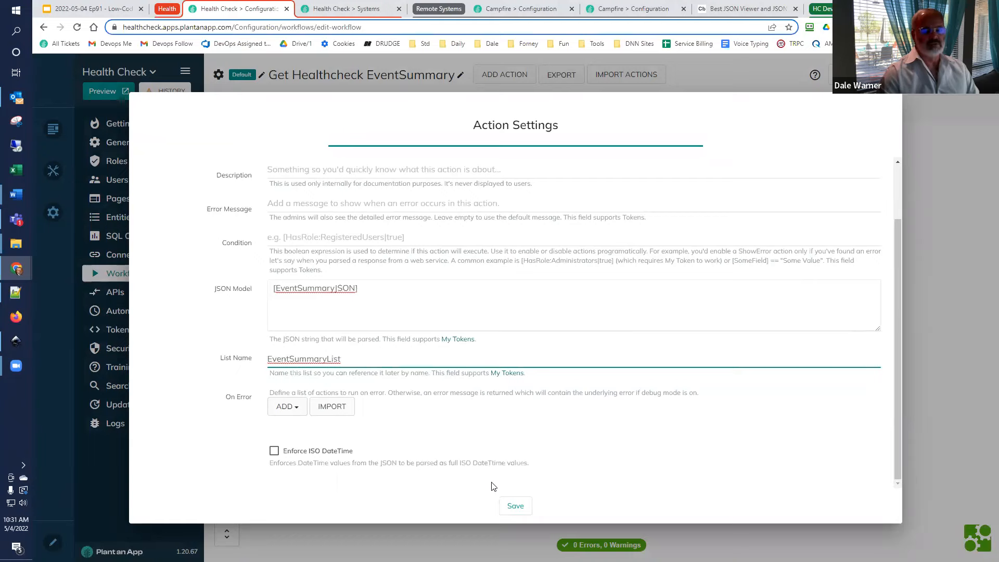
left_click(521, 513)
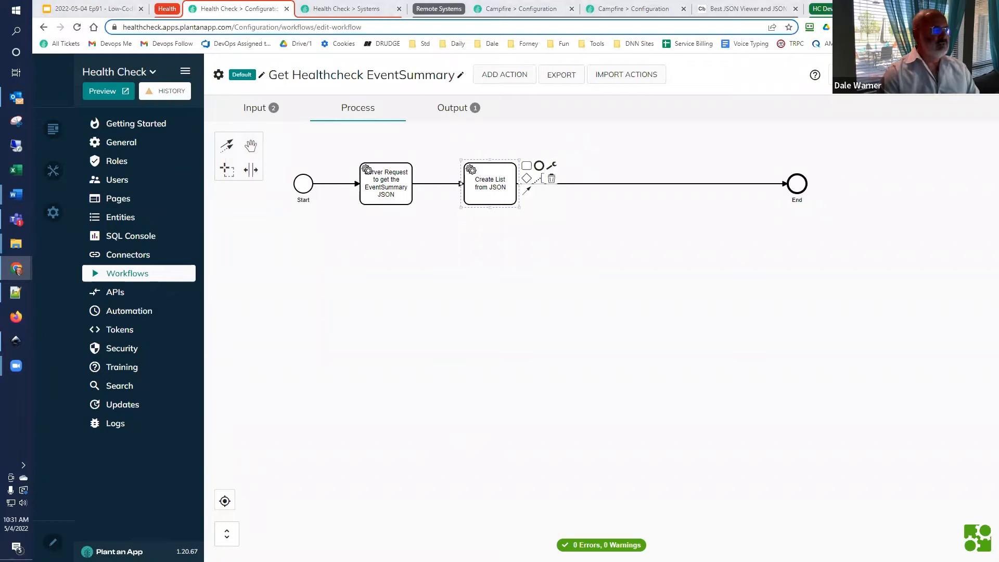
Step: Add an Execute Actions for each List Entry action after the Create List from JSON action
left_click(527, 167)
type("execu")
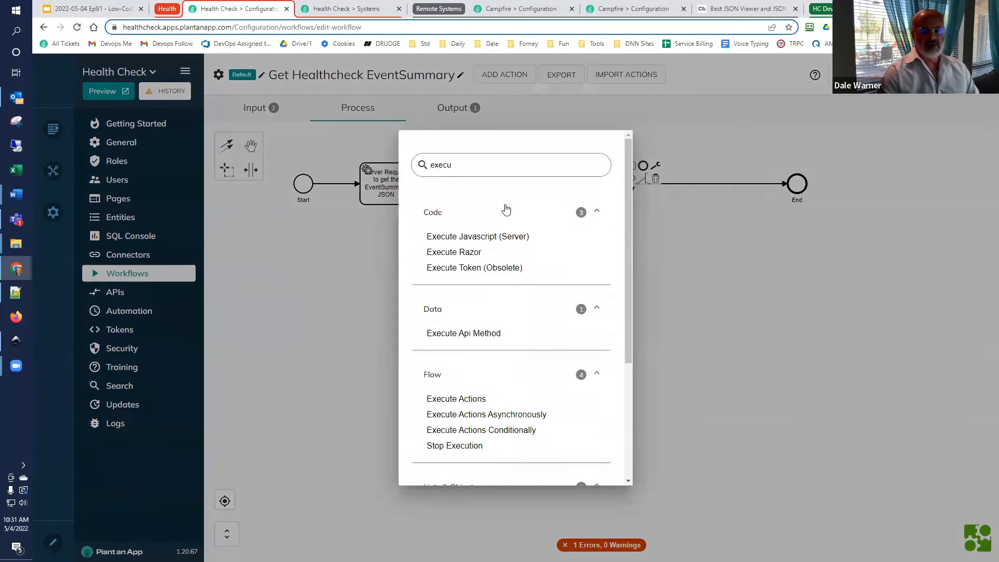
scroll(494, 380, "down", 4)
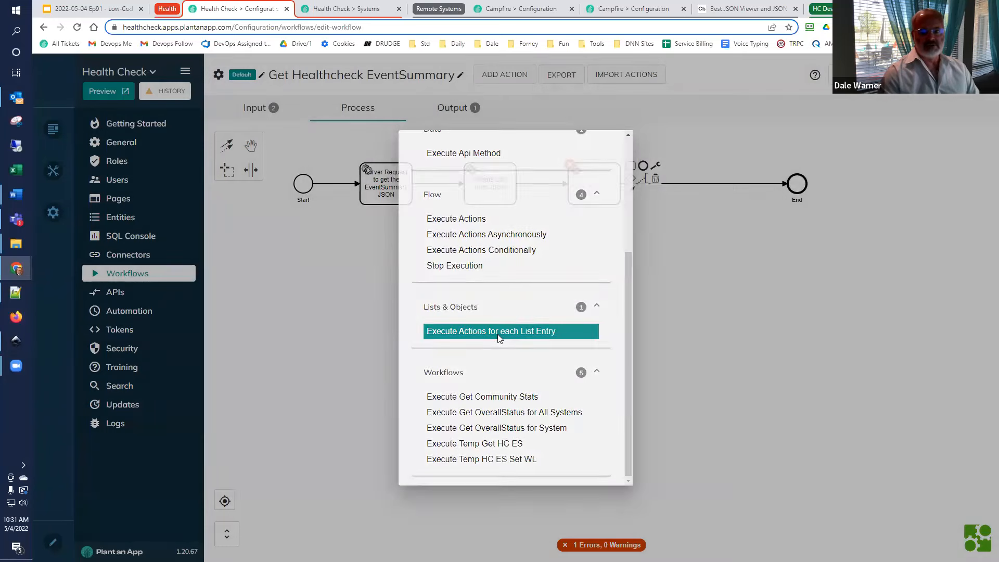
left_click(497, 336)
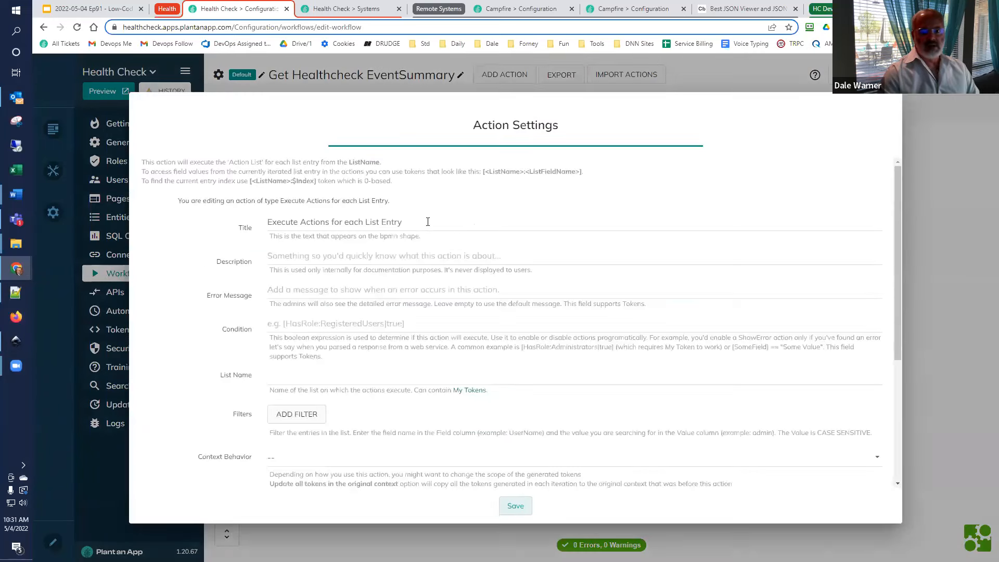
Step: Title the new action Process EventSummaryList and set its list name to EventSummaryList
left_click_drag(421, 220, 234, 220)
type("Process EventSummaryList")
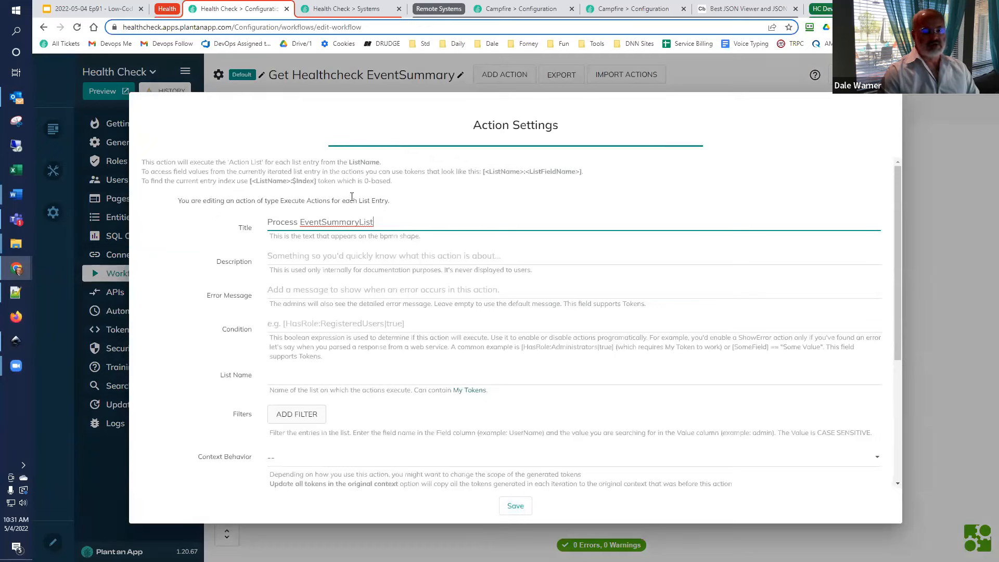
double_click(332, 217)
key("ctrl+c")
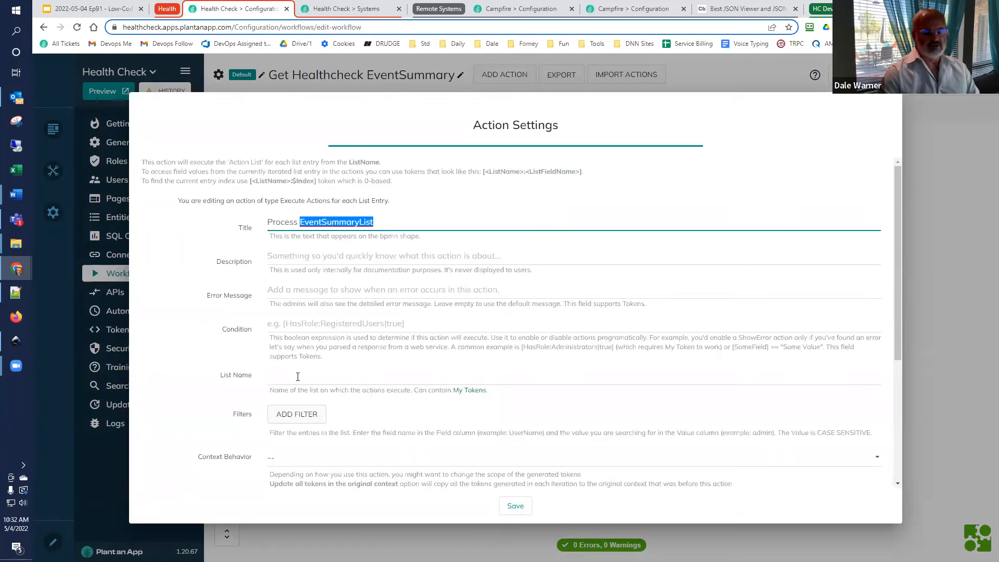
left_click(298, 376)
key("ctrl+v")
scroll(322, 375, "down", 4)
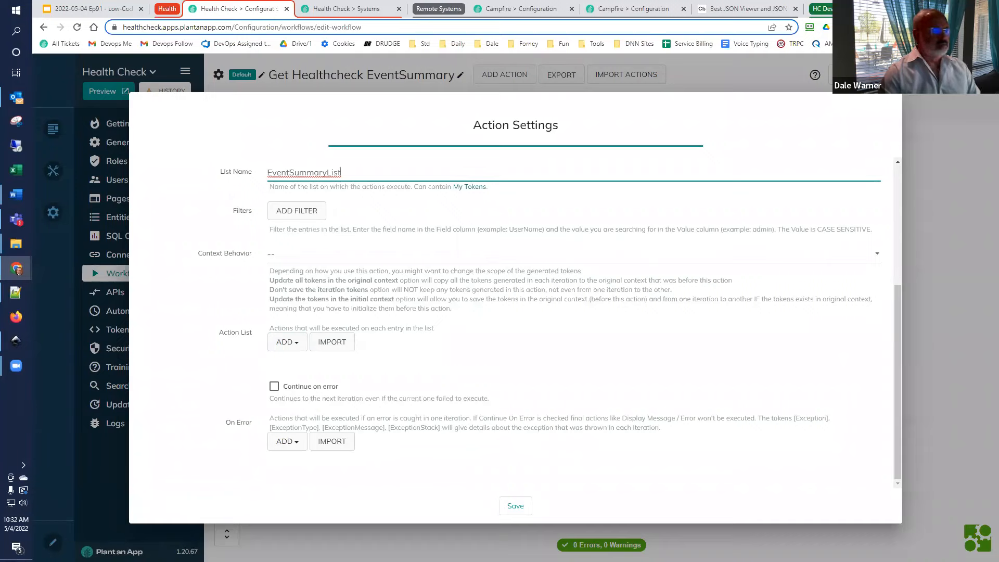
key("Tab")
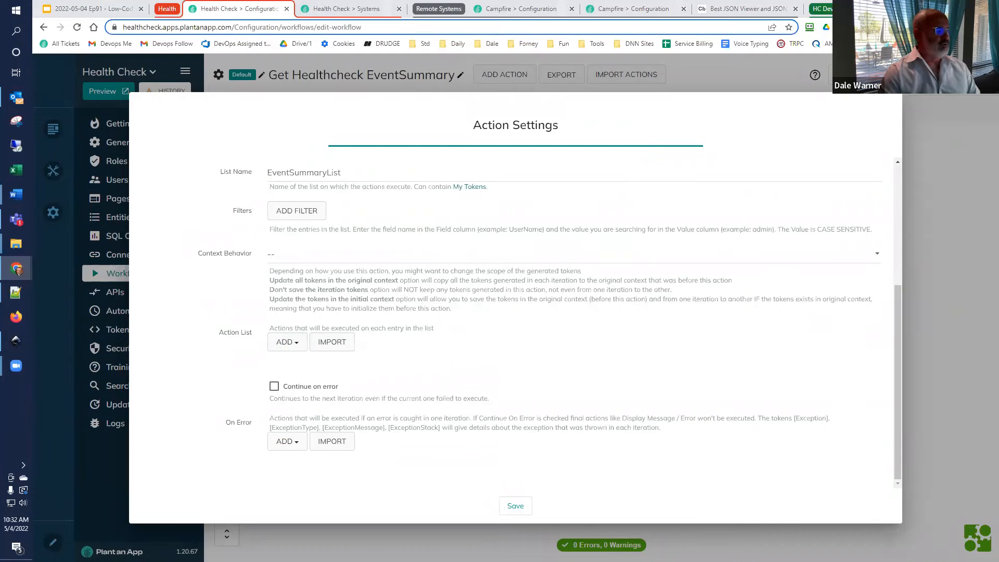
Step: Check the workflow's processing requirements on the presentation slide and return to the action settings
left_click(68, 11)
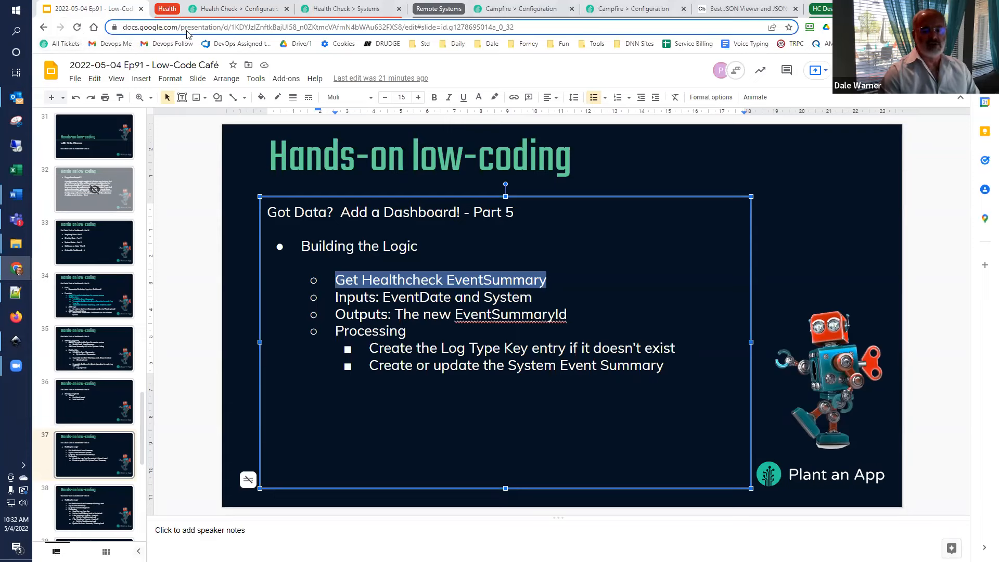
left_click(257, 10)
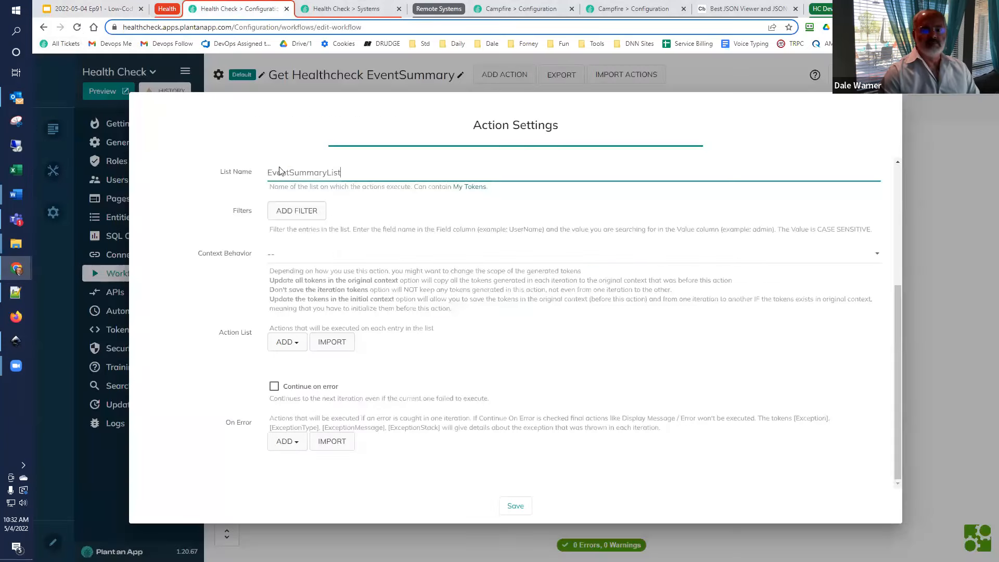
left_click(290, 345)
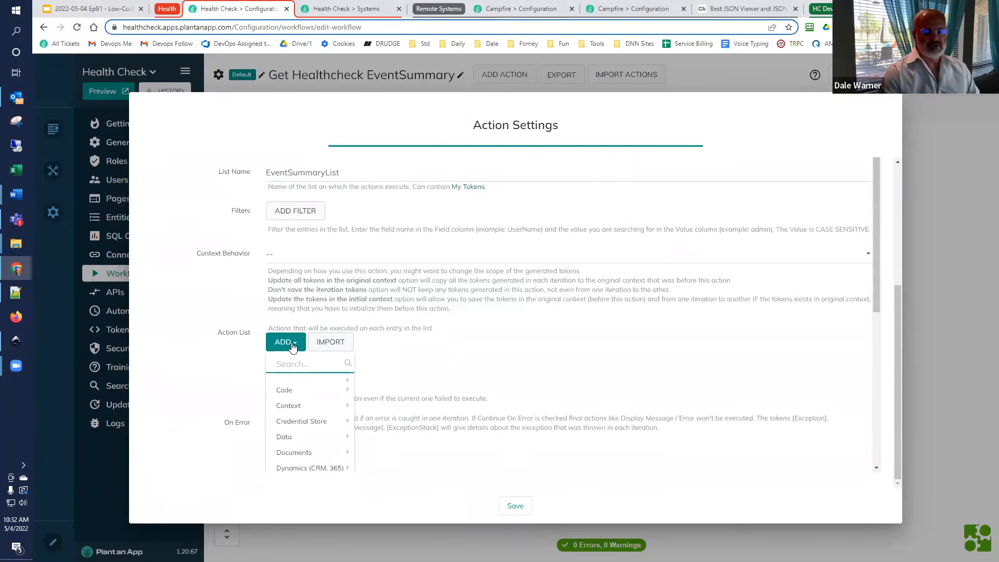
type("run")
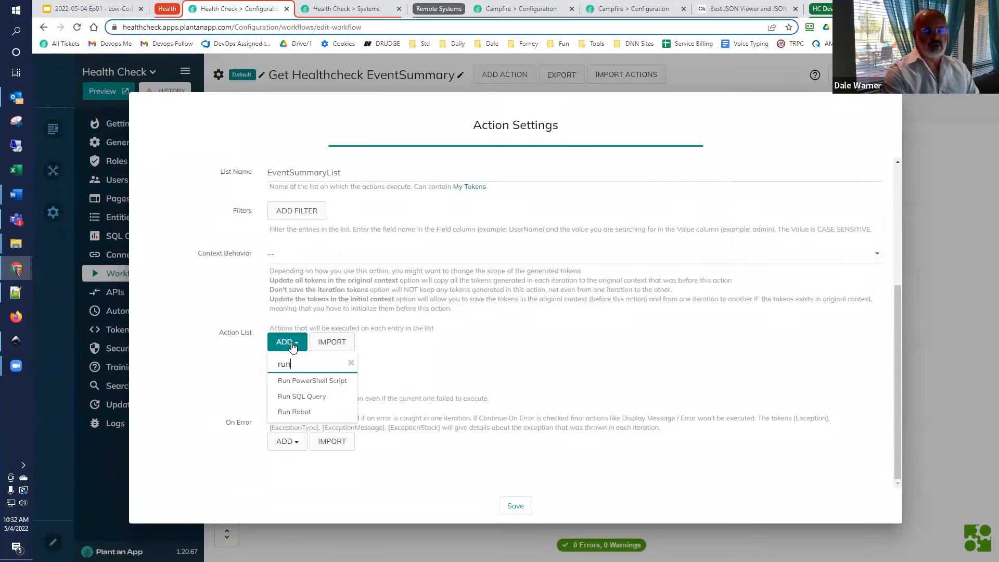
left_click(294, 411)
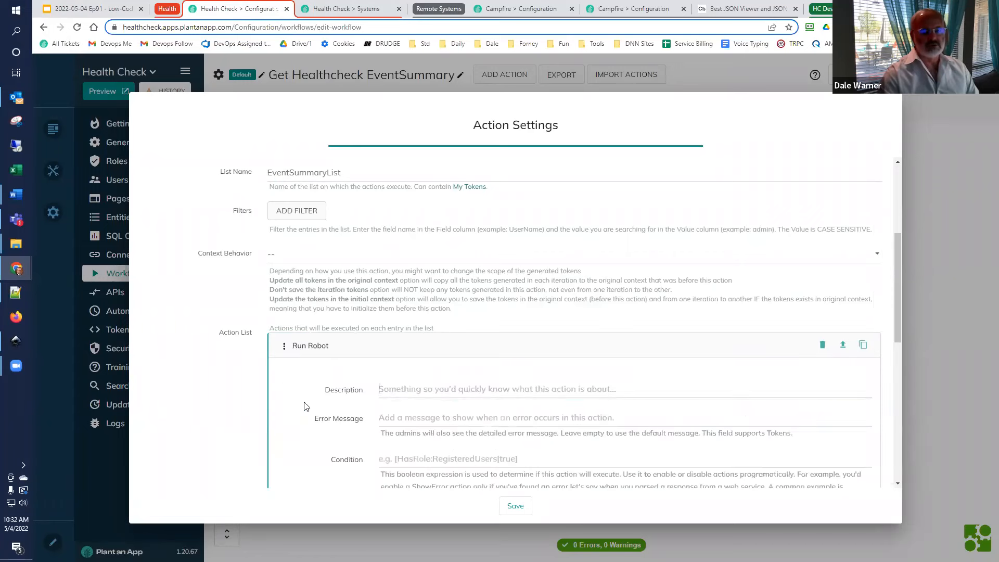
left_click(822, 345)
left_click(312, 350)
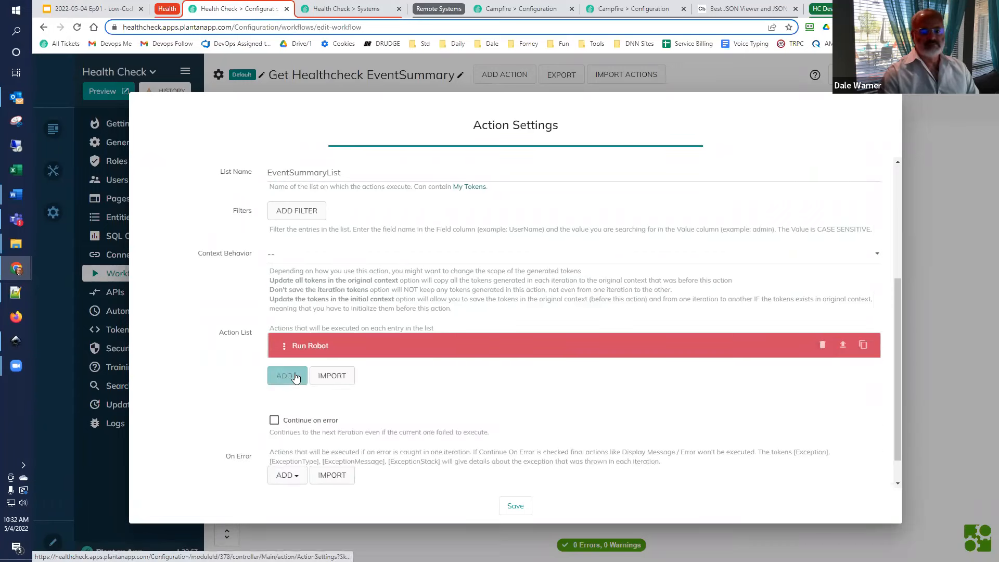
Step: Add a Run SQL Query action to the action list, described as "Get the LogTypeKeyId if it exists"
left_click(286, 375)
type("run sql")
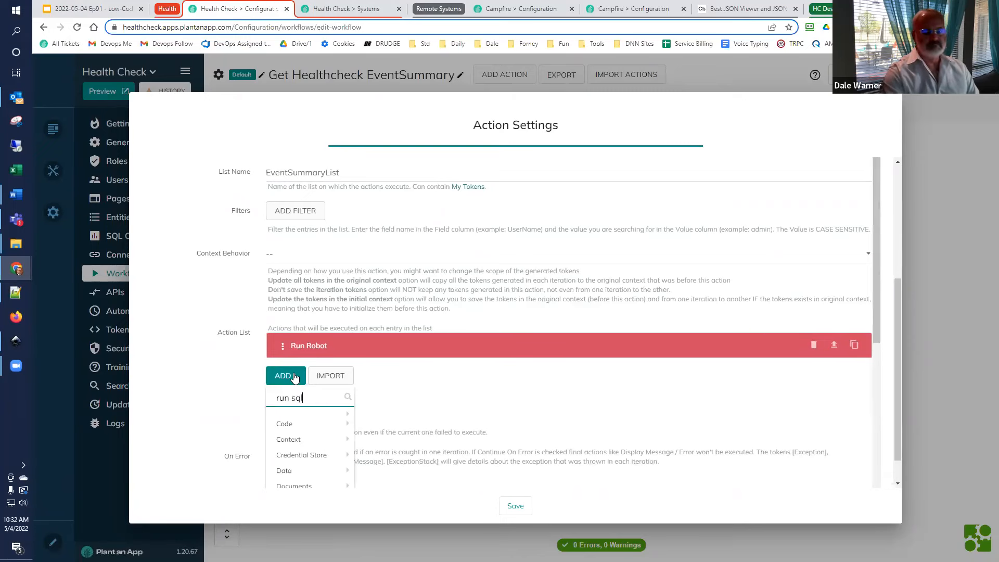
left_click(300, 415)
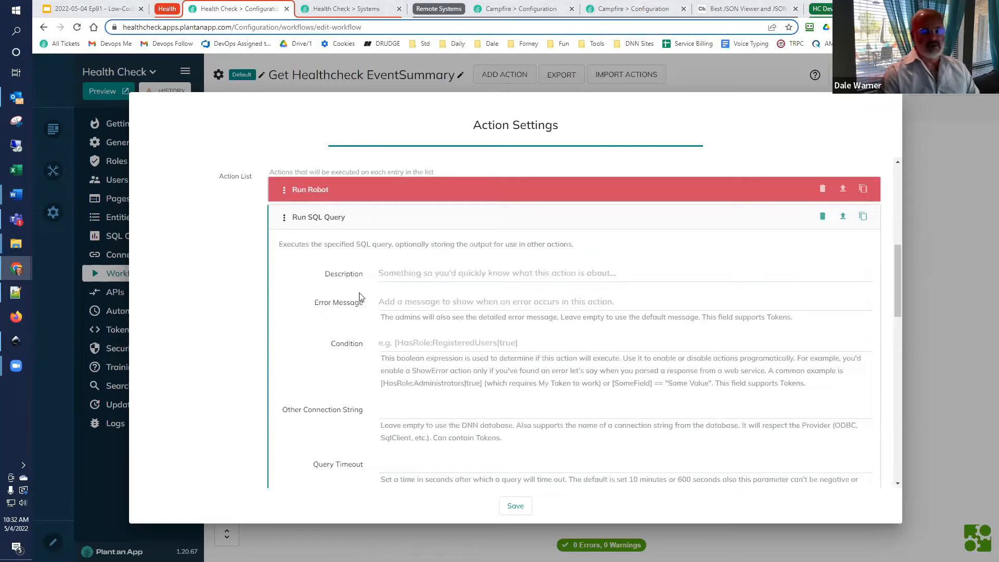
type("Get the LogTypeKeyId if it exists")
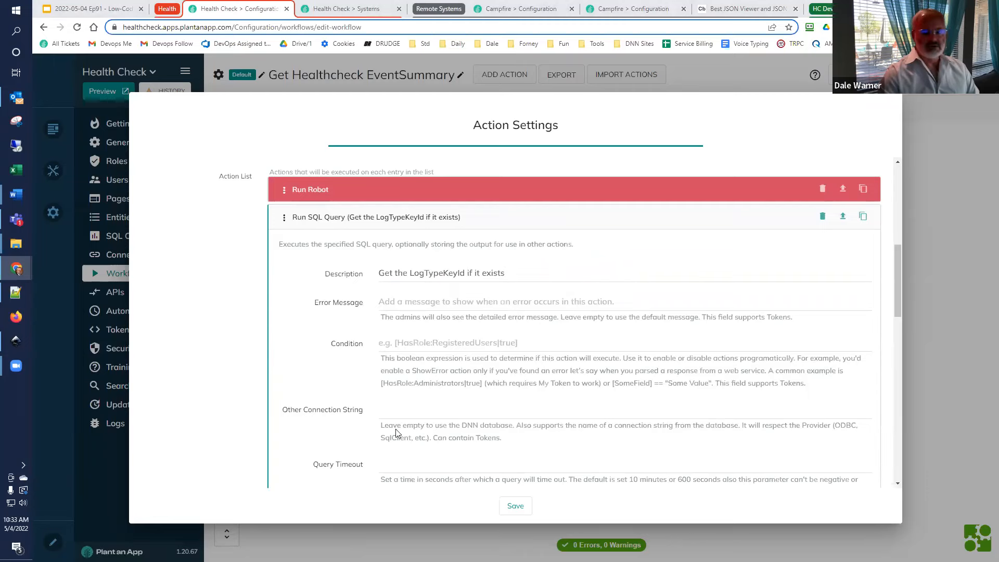
scroll(461, 424, "down", 3)
left_click(466, 399)
type("select id from app.LogTypeKey where Name = @Name")
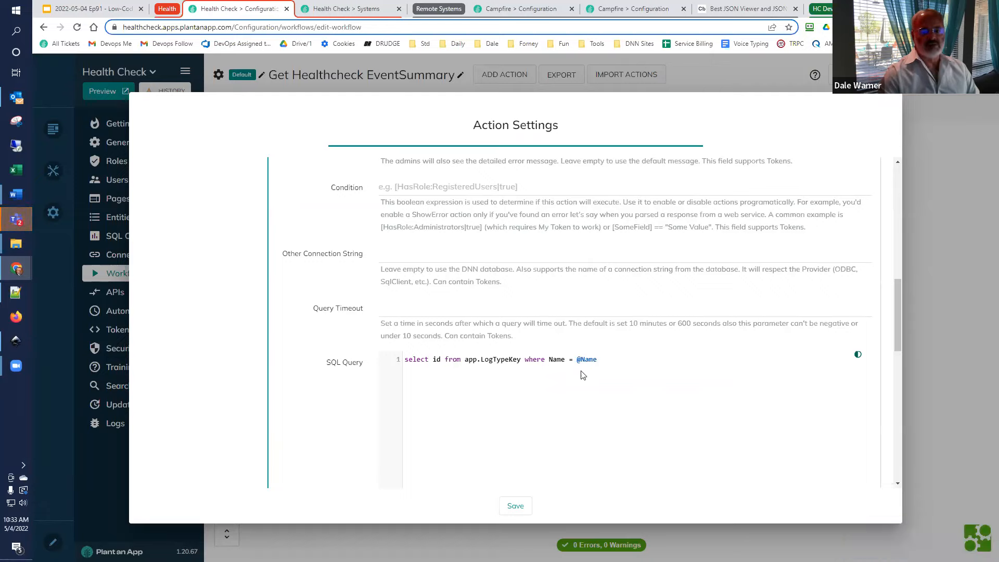
Step: Bind a token to the query, copying Name from the SQL text as its parameter name
scroll(585, 380, "down", 2)
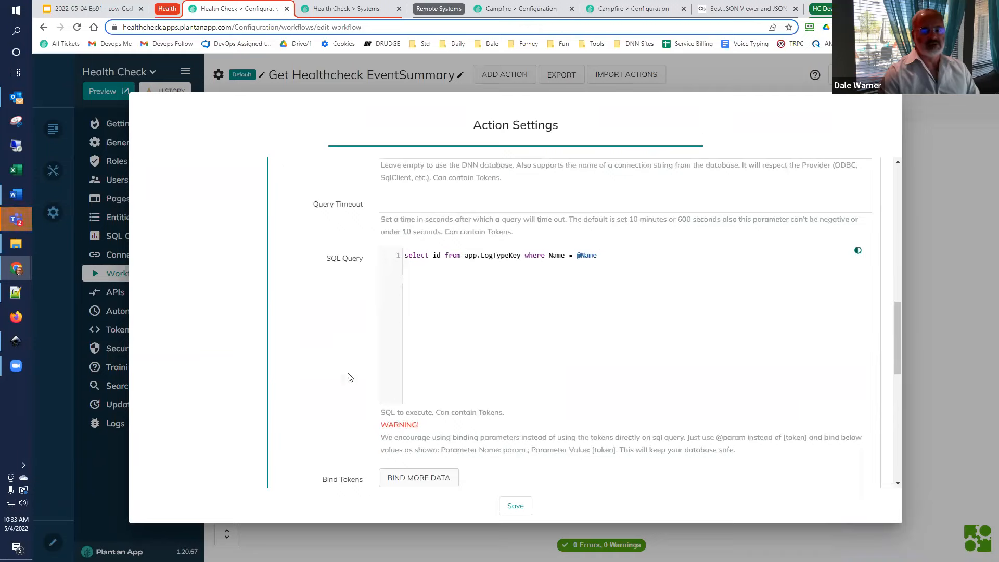
left_click(419, 477)
scroll(428, 398, "down", 1)
scroll(427, 398, "down", 2)
scroll(374, 399, "up", 2)
scroll(564, 314, "up", 2)
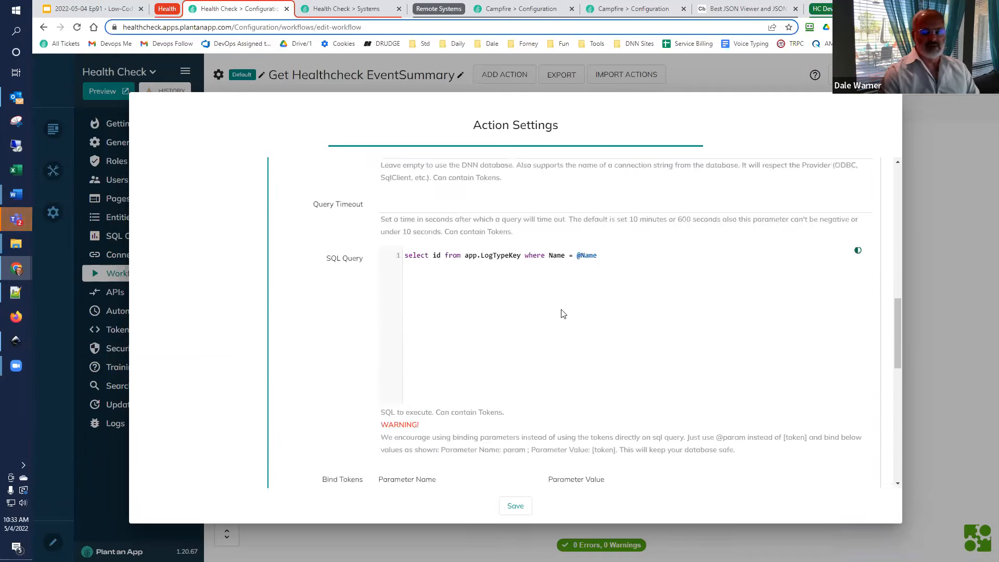
double_click(588, 257)
key("ctrl+c")
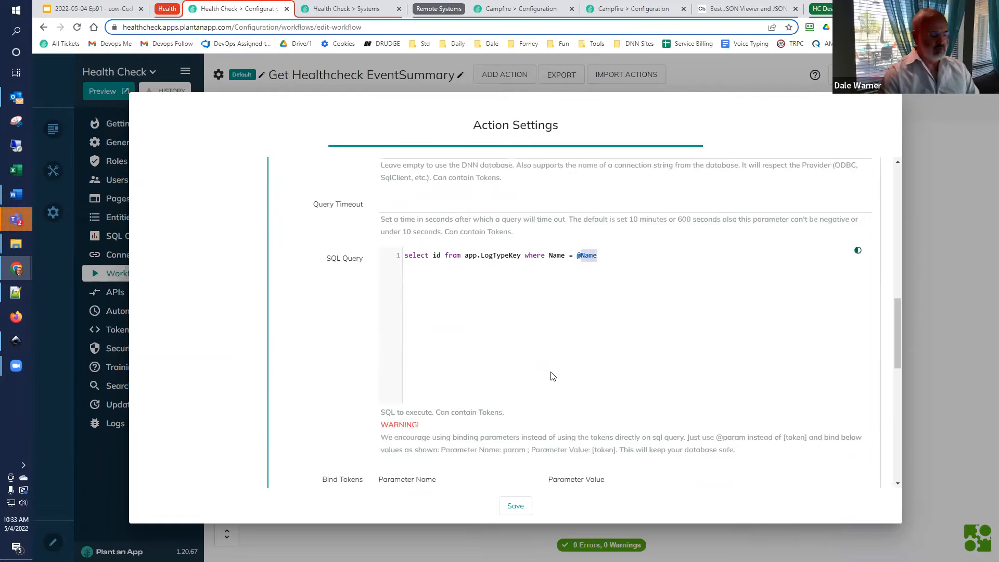
scroll(551, 374, "down", 2)
left_click(459, 336)
key("ctrl+v")
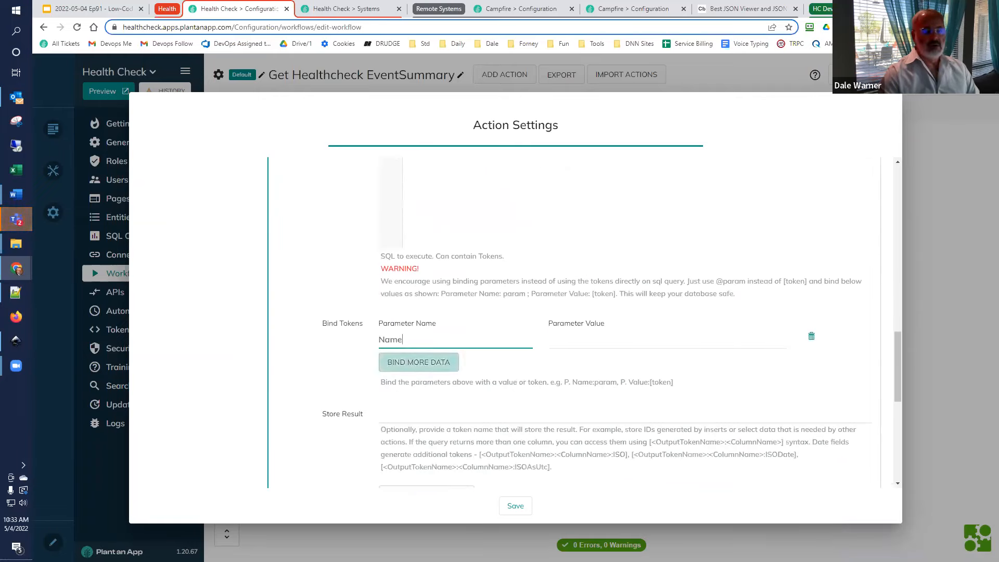
key("Tab")
Step: Check the list name and sample JSON keys, and set the Name parameter's value to [EventSummaryList:LogTypeKey]
scroll(198, 354, "up", 1)
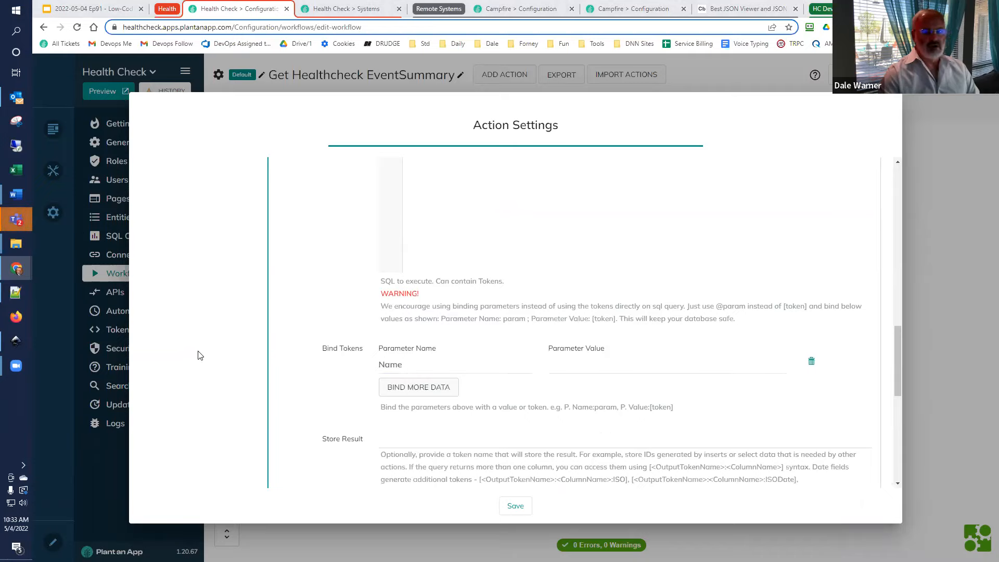
scroll(221, 333, "up", 5)
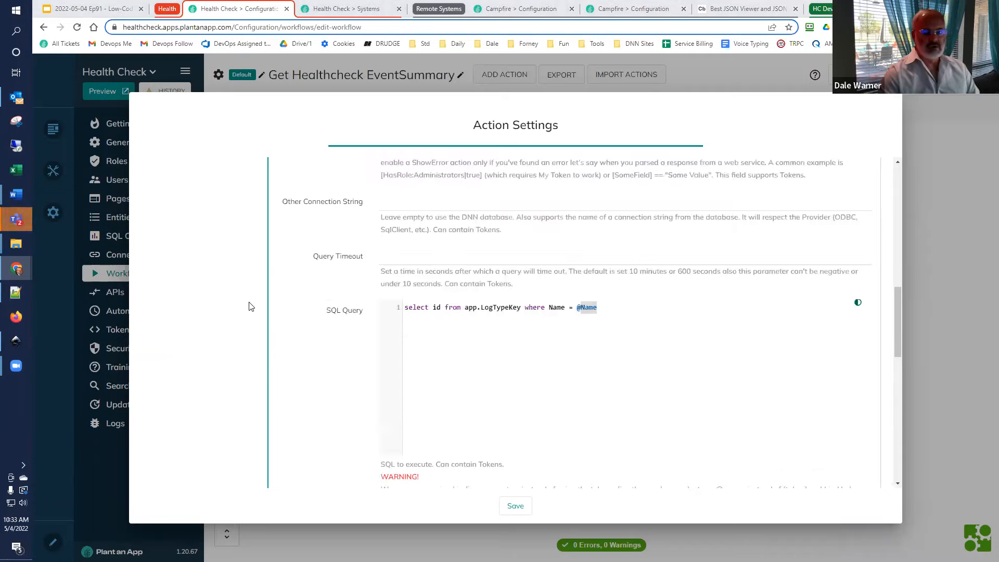
scroll(249, 307, "up", 6)
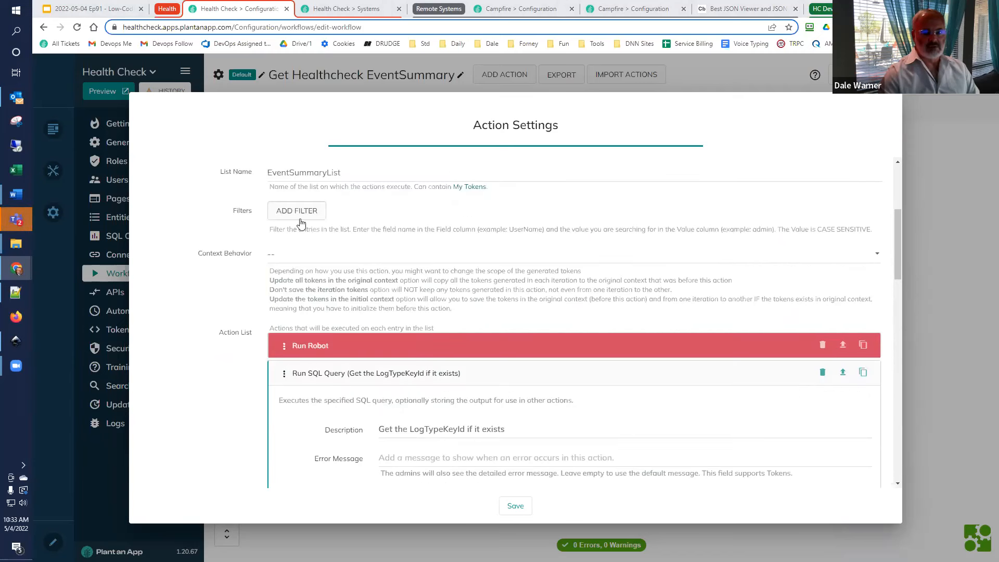
left_click(742, 8)
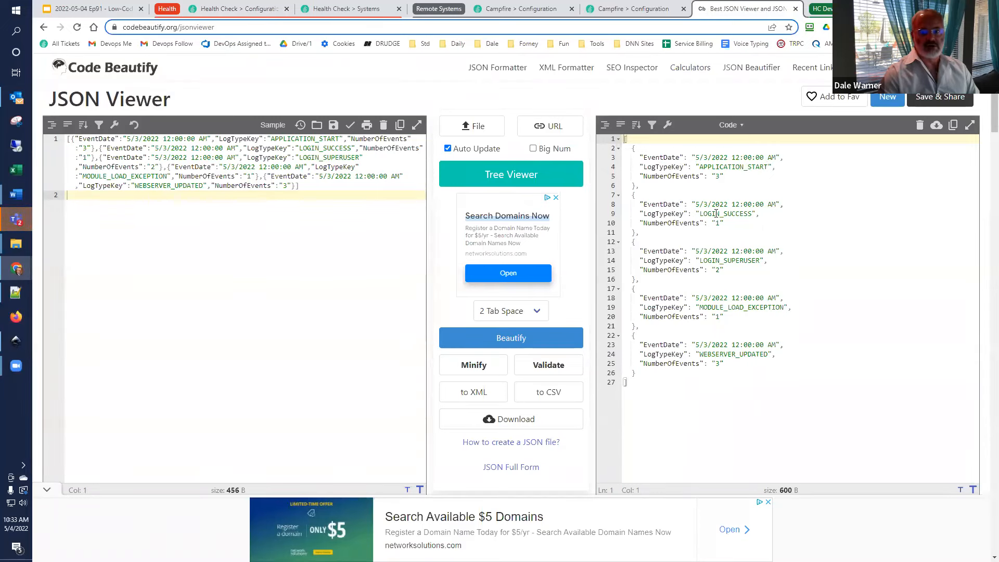
left_click(262, 7)
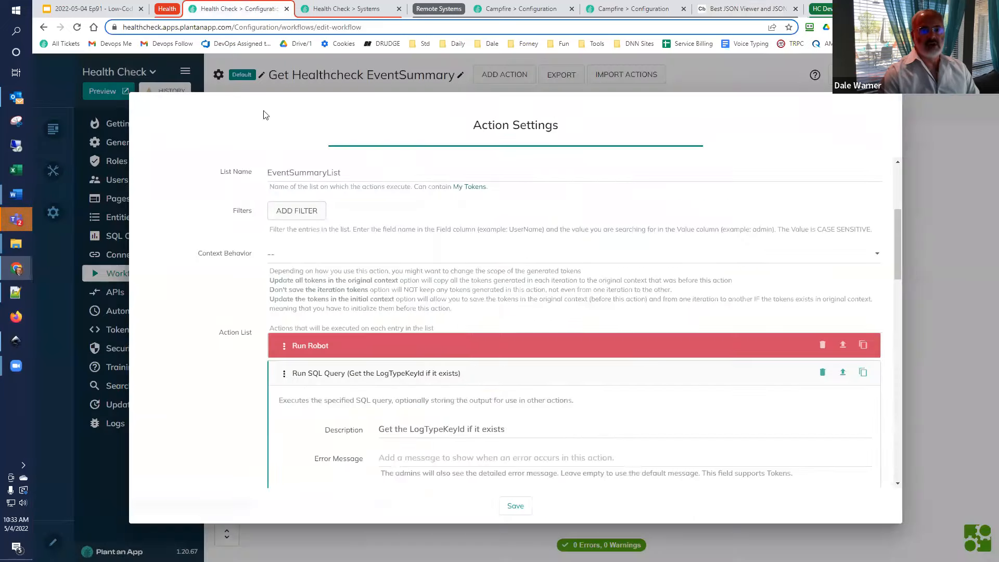
scroll(322, 270, "down", 15)
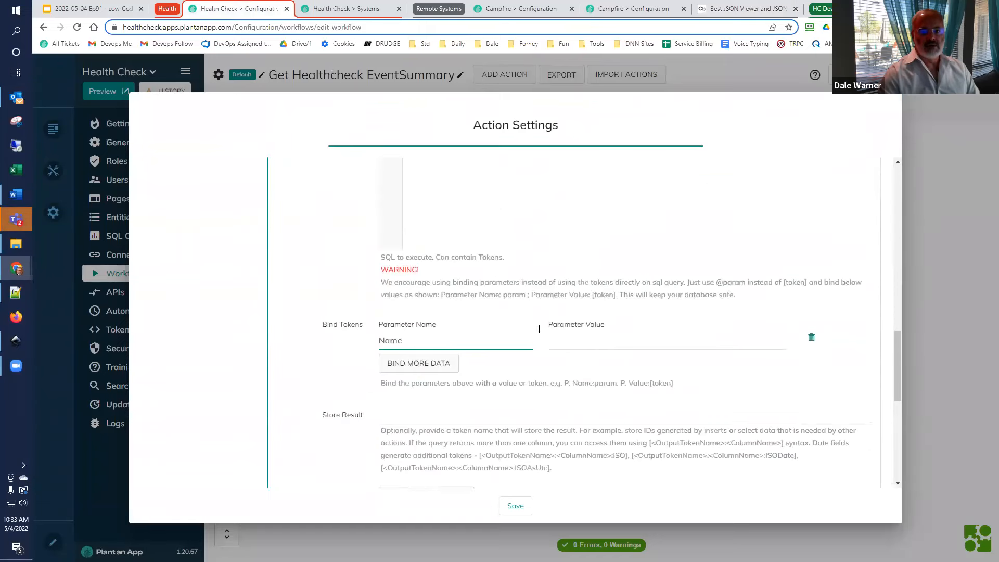
left_click(600, 283)
type("[EventSummaryList:LogTypeKey]")
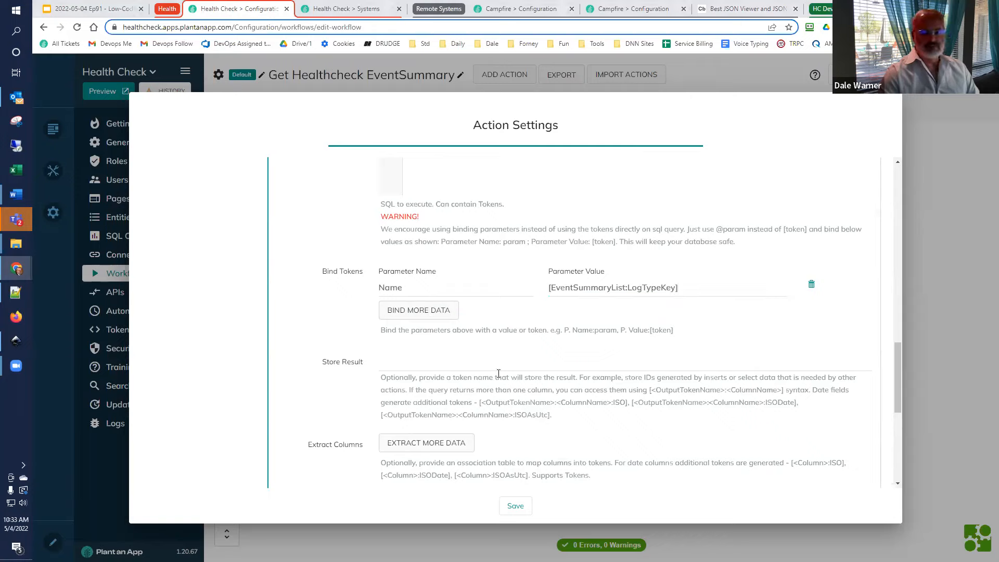
Step: Store the SQL query's result in a token named LogTypeKeyId
left_click(473, 365)
type("LogTypeKeyId")
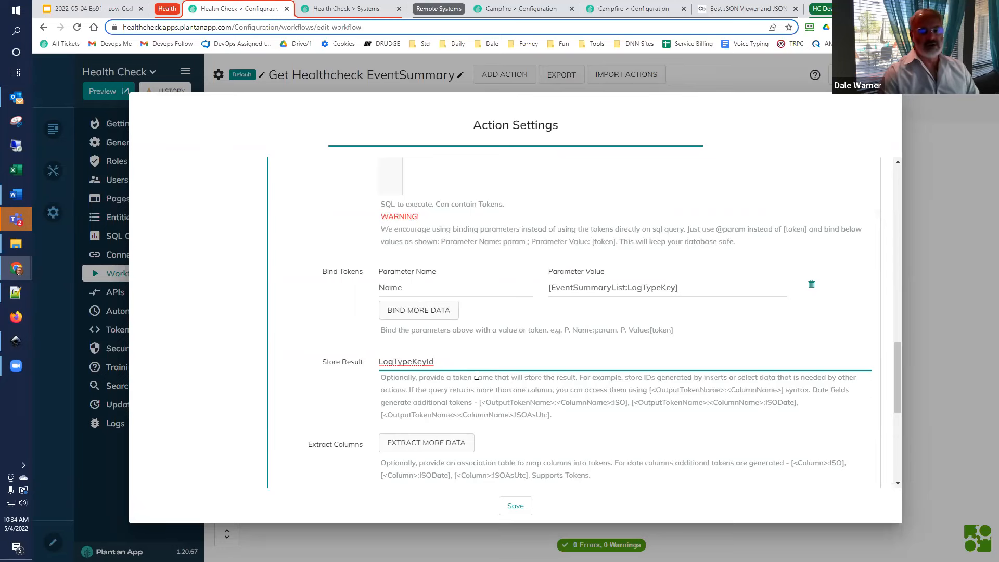
scroll(477, 376, "down", 3)
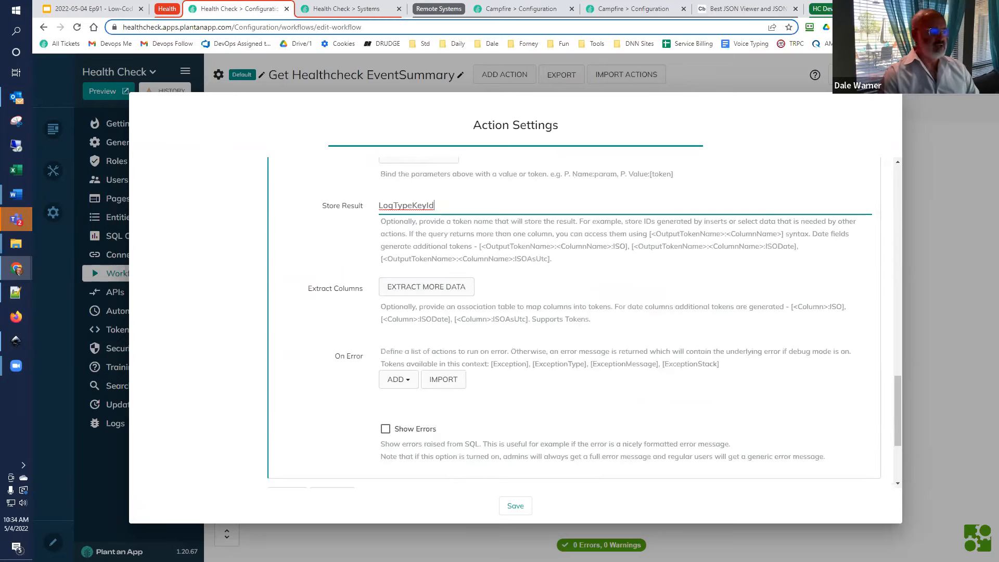
left_click(621, 446)
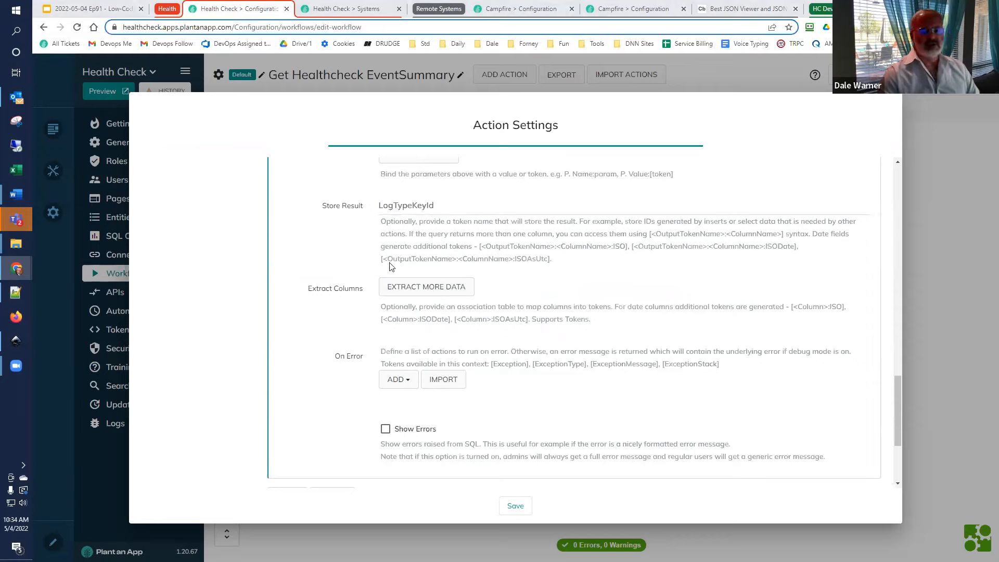
Step: Add a Create New Log Type Key action to the action list, described as "Not found, create LogTypeKey and store ID to LogTypeKeyId"
scroll(336, 338, "down", 3)
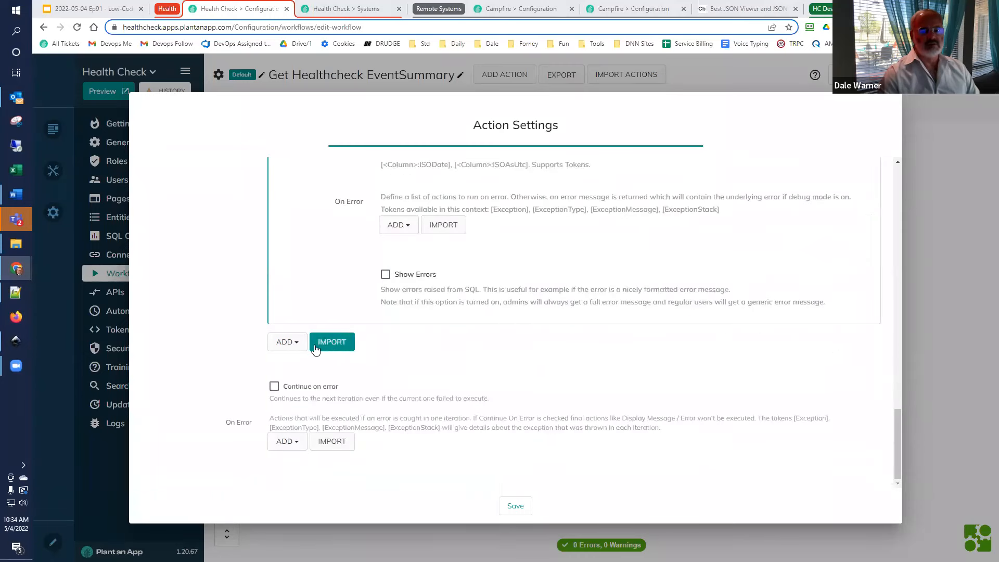
left_click(284, 344)
type("create new l")
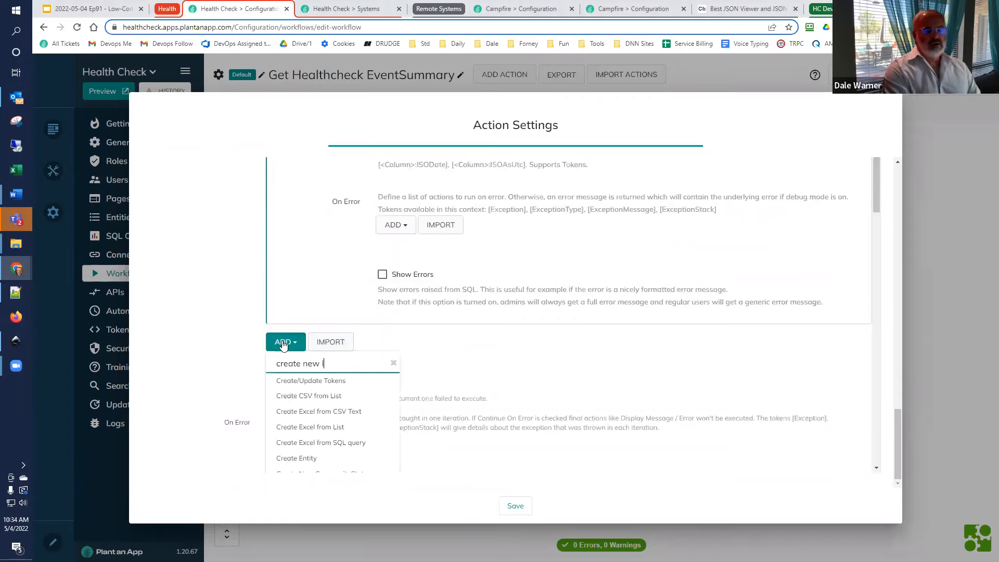
type("og")
left_click(294, 381)
scroll(319, 372, "down", 2)
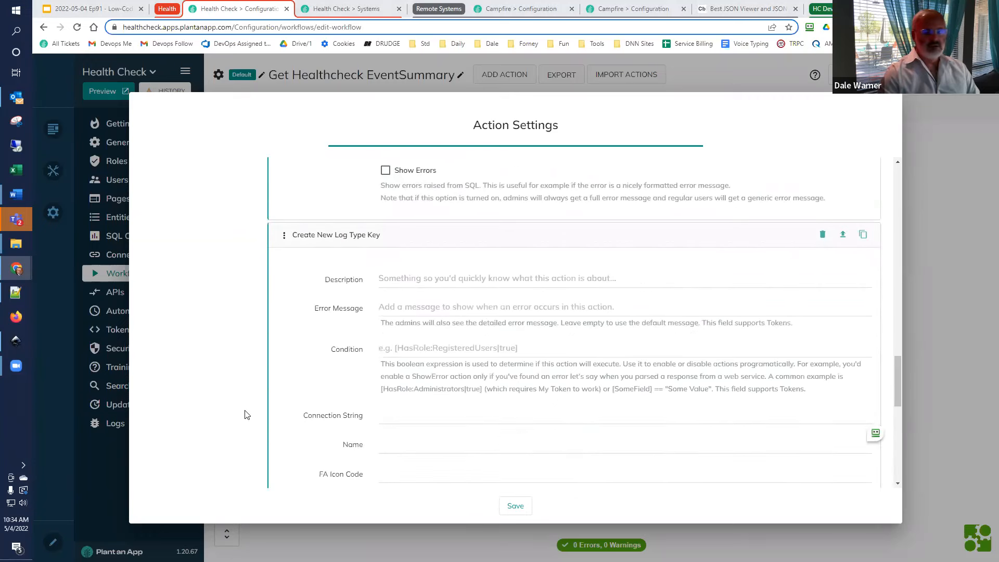
left_click(445, 283)
type("Not found, create LogTypeKey and store ID to LogTypeKeyId")
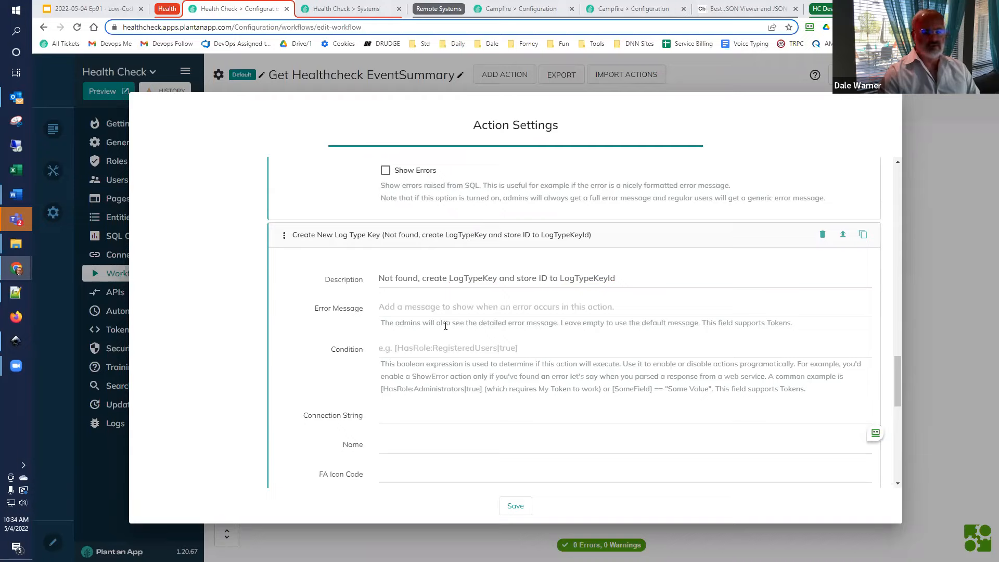
Step: Set the Create New Log Type Key action's condition to [LogTypeKeyId] == ""
left_click(448, 347)
type("[LogTypeKeyId] == \"\"")
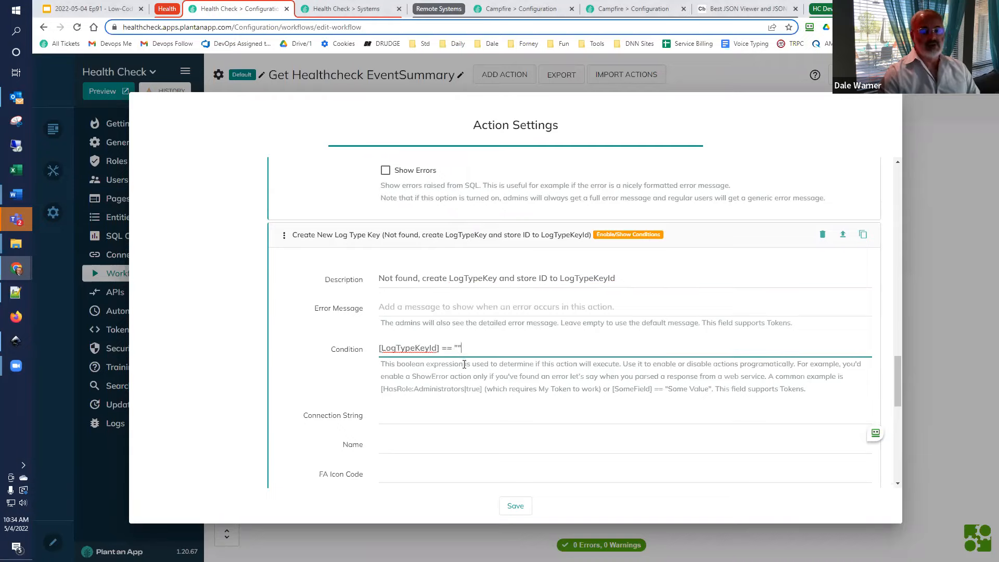
scroll(430, 393, "down", 2)
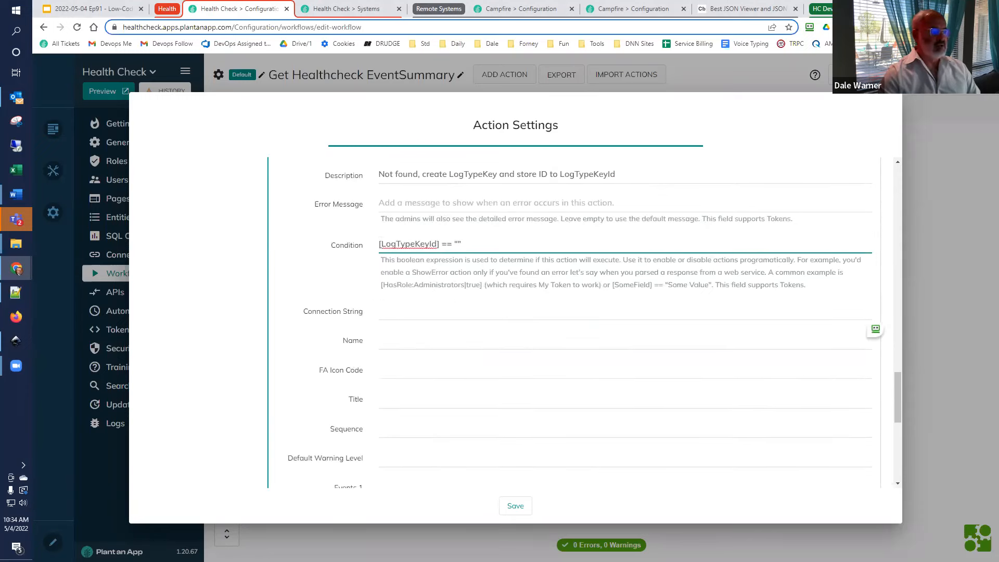
key("Tab")
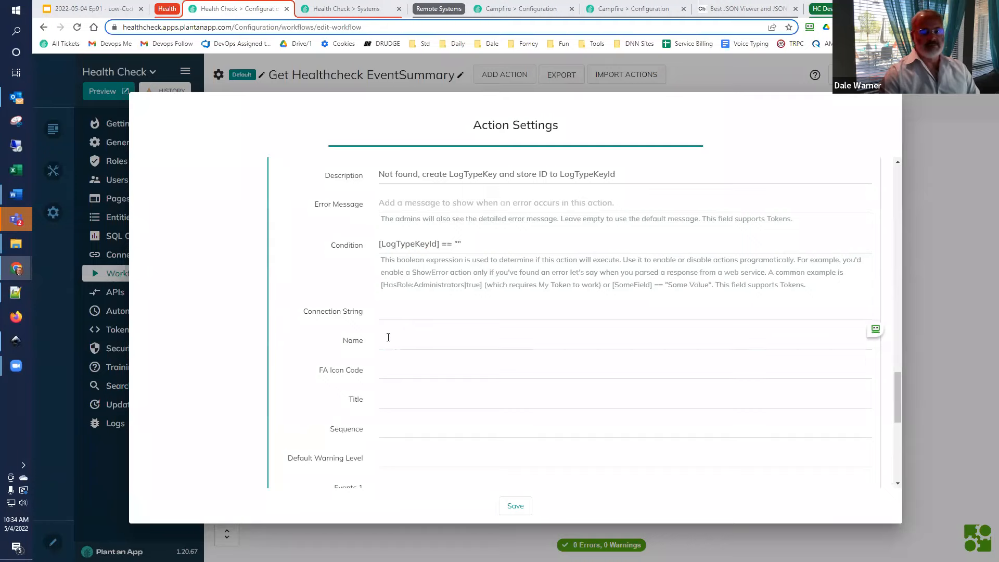
Step: Set the new log type key's Name and Title to [EventSummaryList:LogTypeKey] and its FA Icon Code to "fas fa-exclamation"
left_click(414, 348)
type("[EventSummaryList:LogTypeKey]")
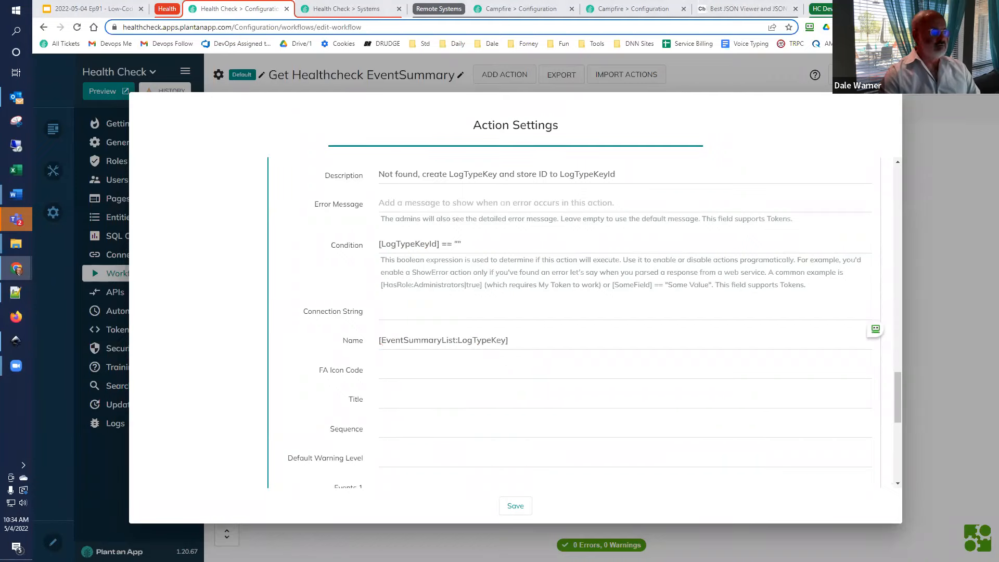
left_click(481, 372)
type("fas fa-exclamation")
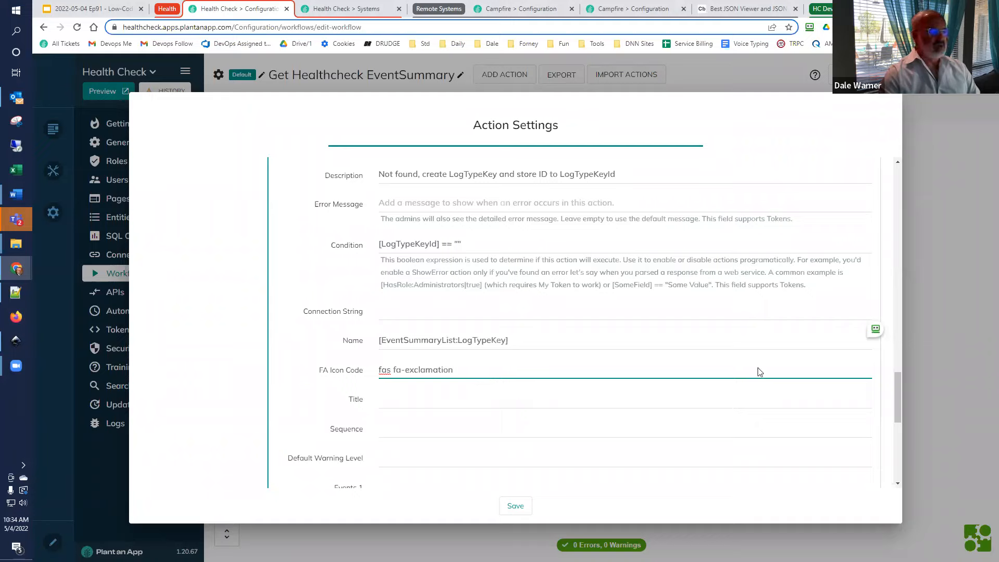
left_click_drag(533, 341, 237, 344)
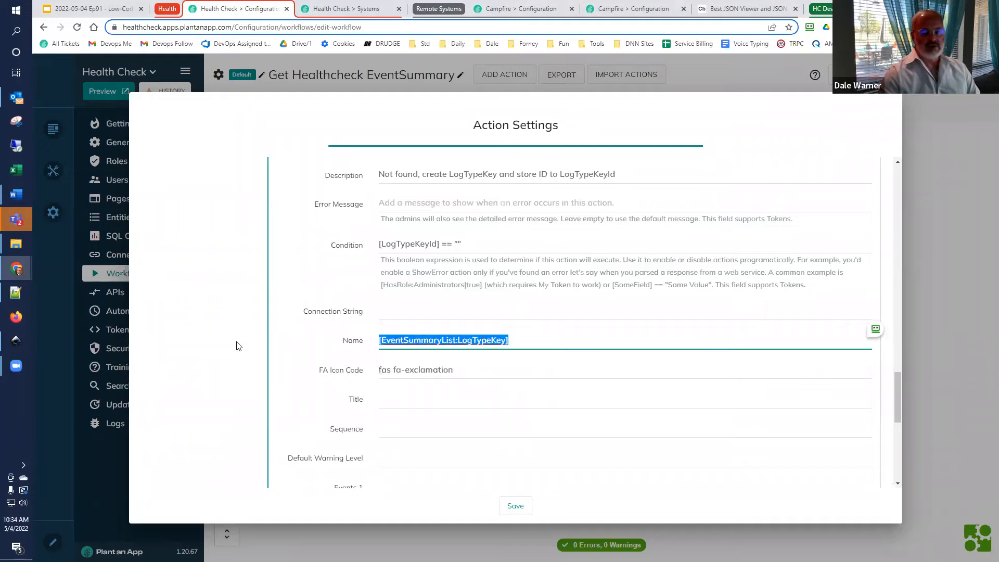
key("ctrl+c")
left_click(441, 398)
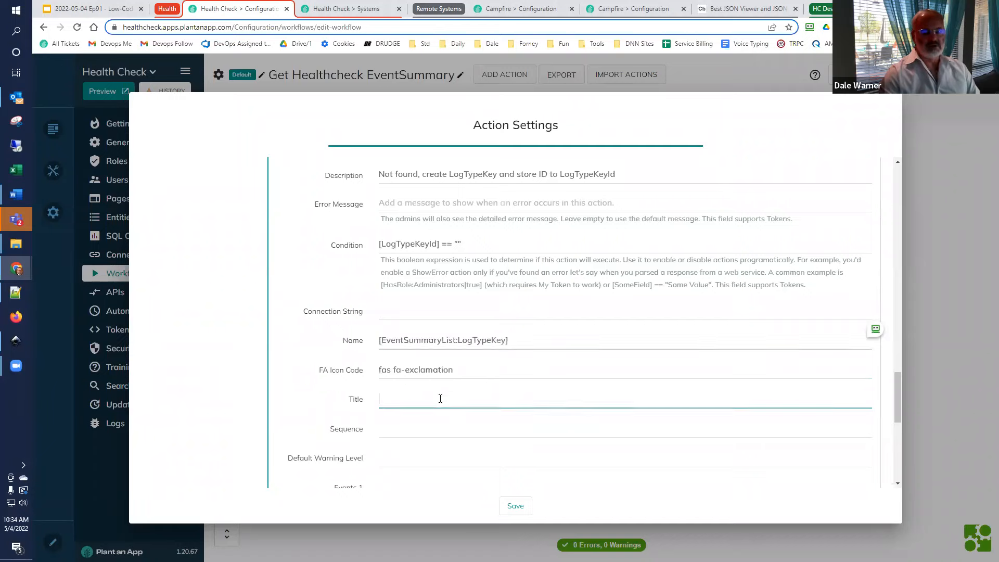
key("ctrl+v")
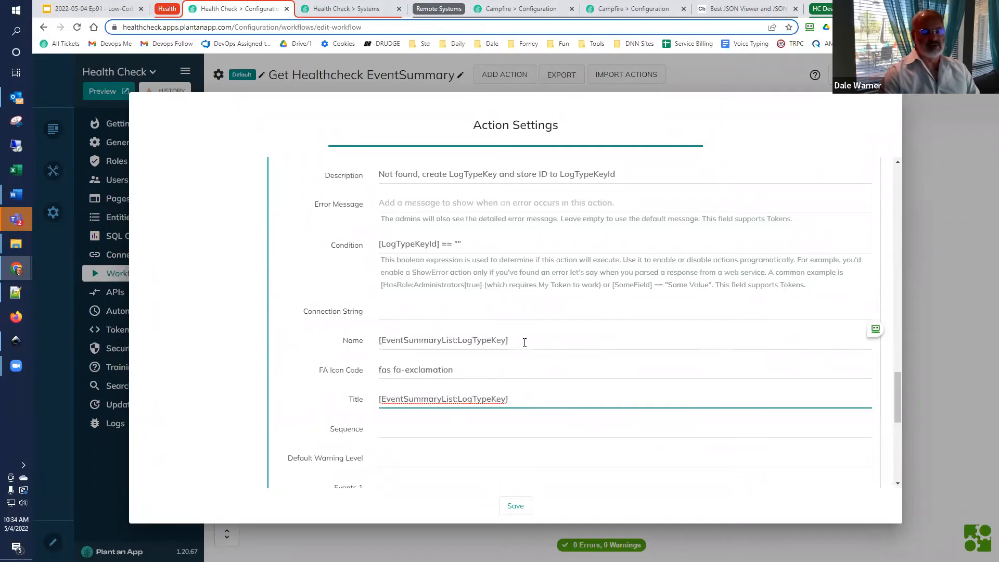
Step: Set the new log type key's Default Warning Level to 1
scroll(457, 390, "down", 1)
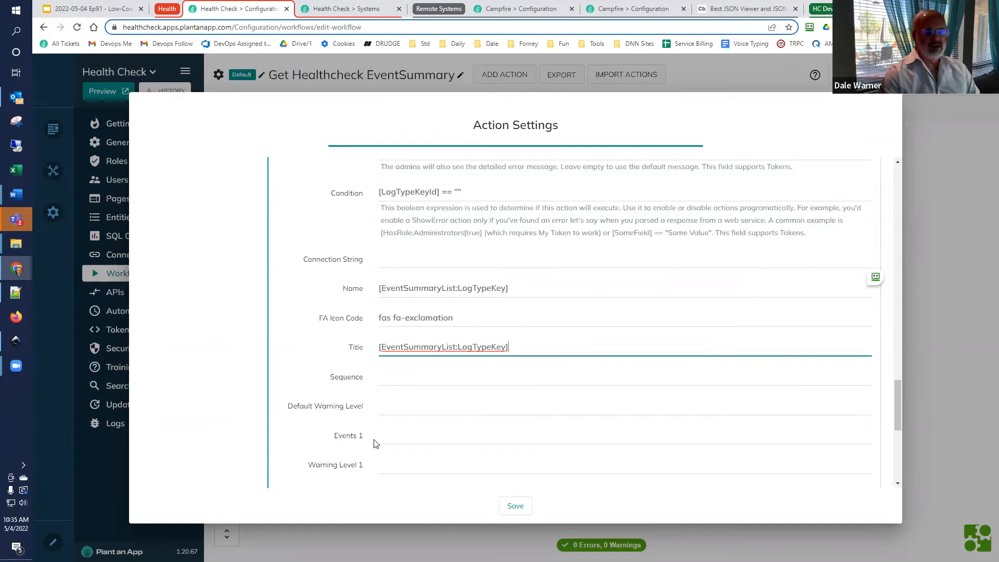
left_click(406, 408)
type("1")
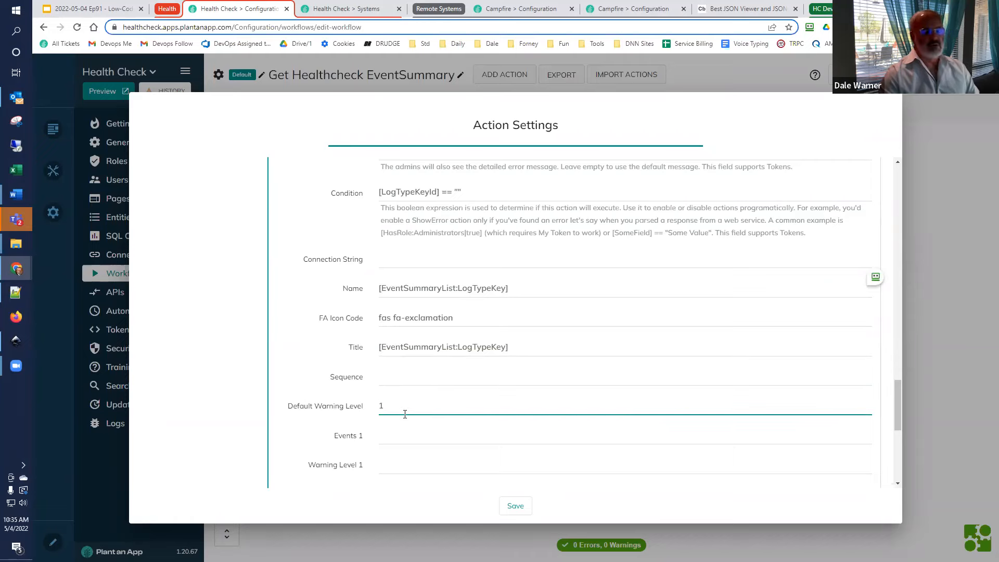
scroll(402, 419, "down", 2)
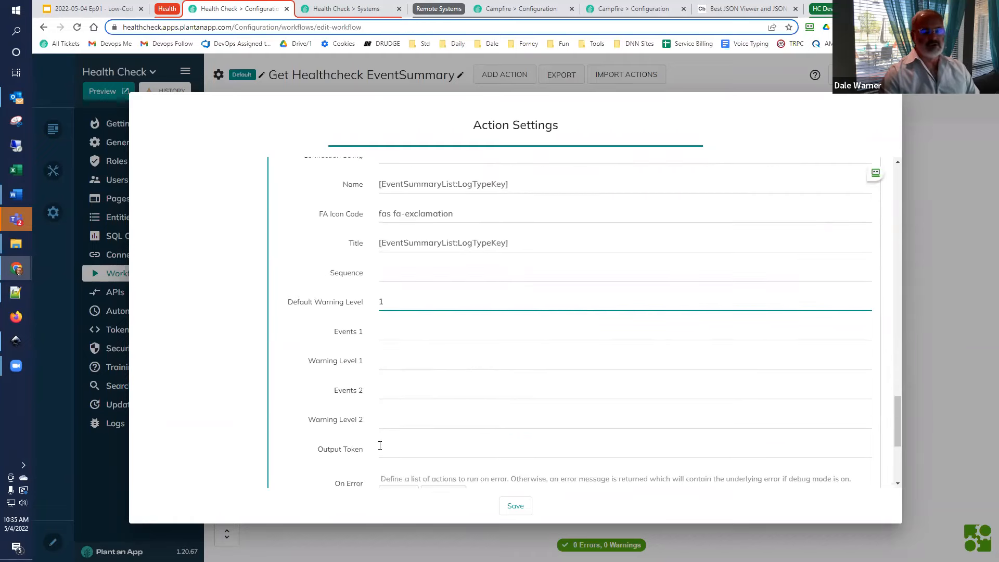
scroll(388, 442, "up", 2)
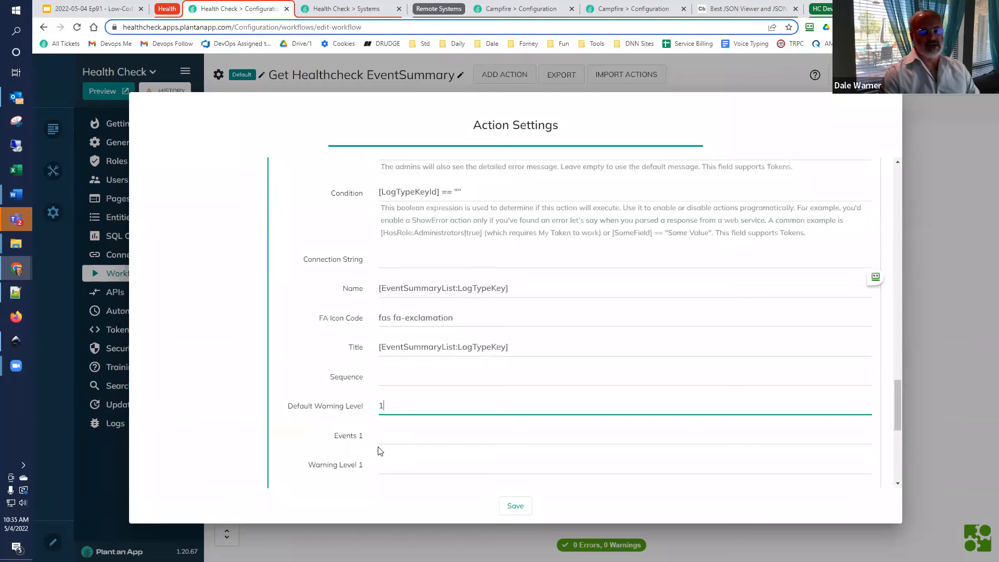
scroll(374, 449, "down", 2)
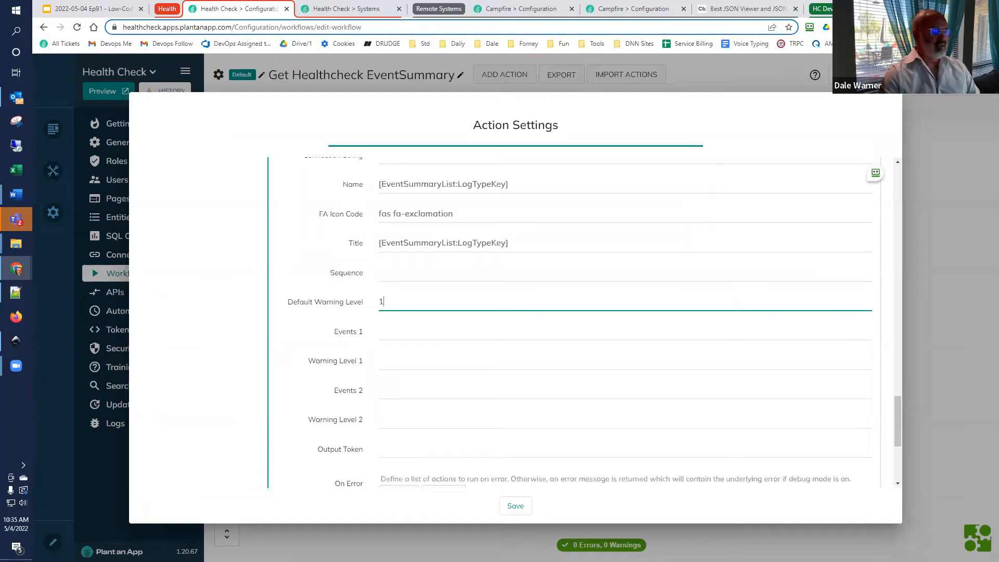
key("Tab")
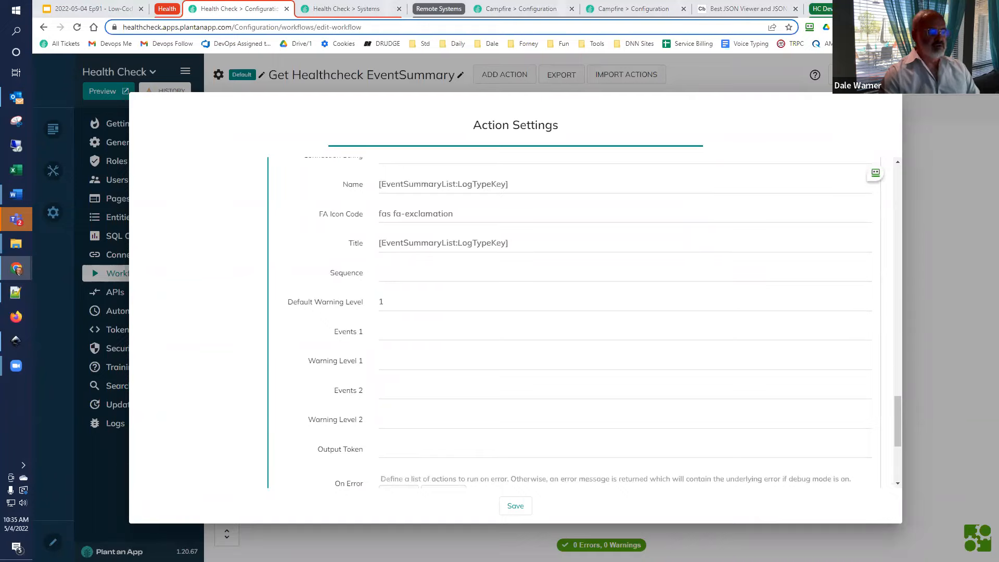
Step: Set the Create New Log Type Key action's Output Token to LogTypeKeyId
left_click(435, 451)
key("ctrl+v")
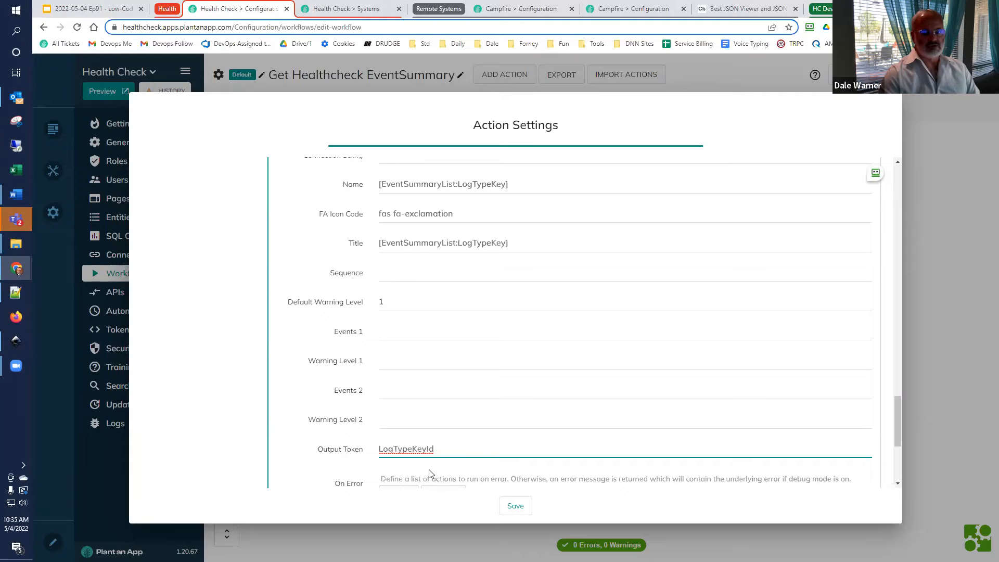
scroll(430, 475, "up", 1)
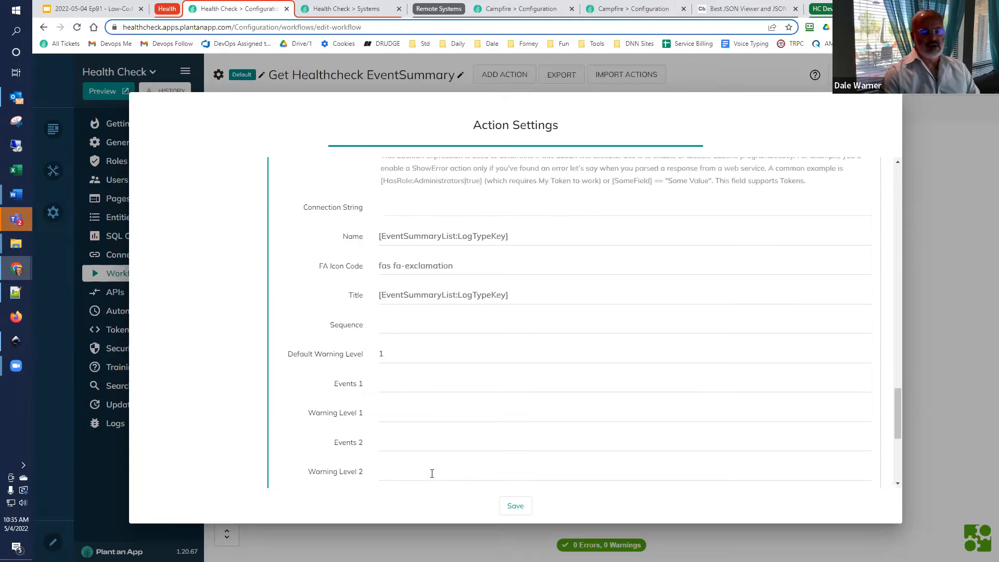
scroll(430, 474, "down", 2)
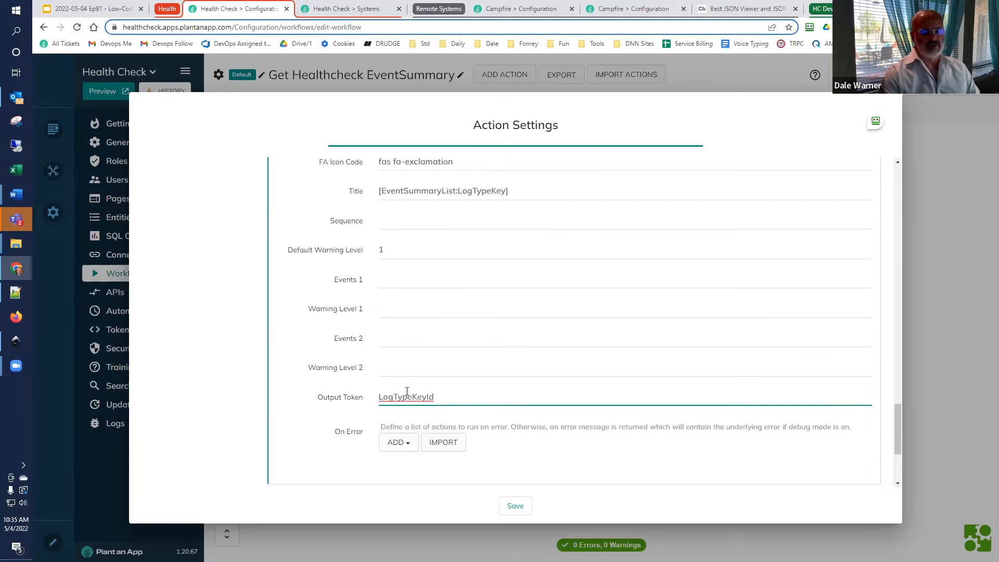
Step: Collapse the Create New Log Type Key action and return to the start of the Run SQL Query action
scroll(393, 440, "up", 7)
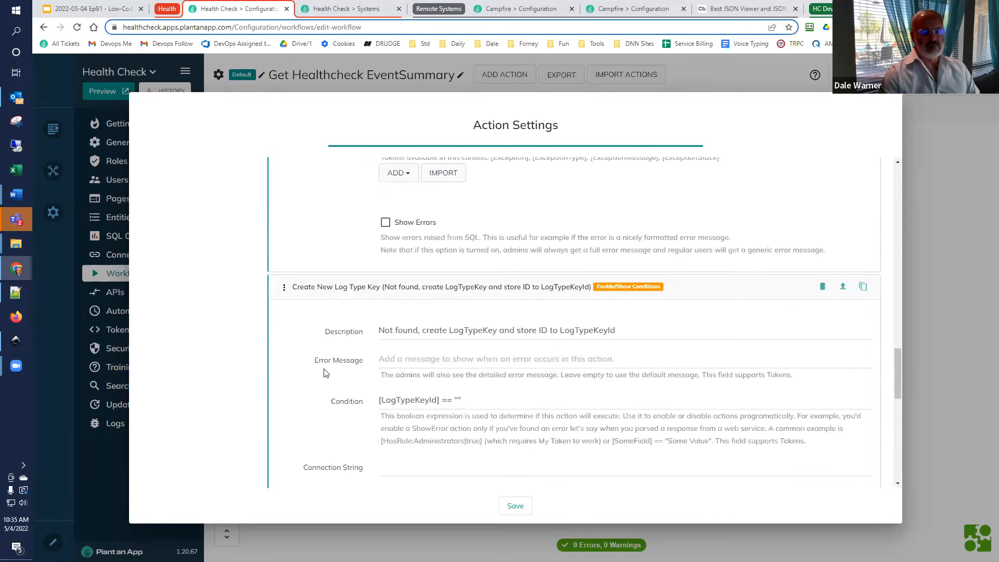
left_click(312, 290)
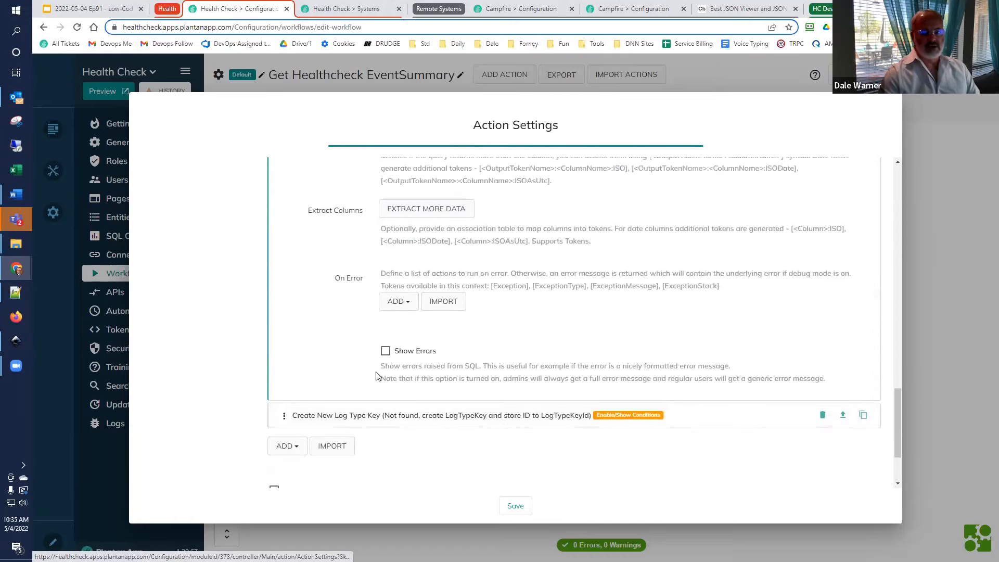
scroll(377, 411, "up", 2)
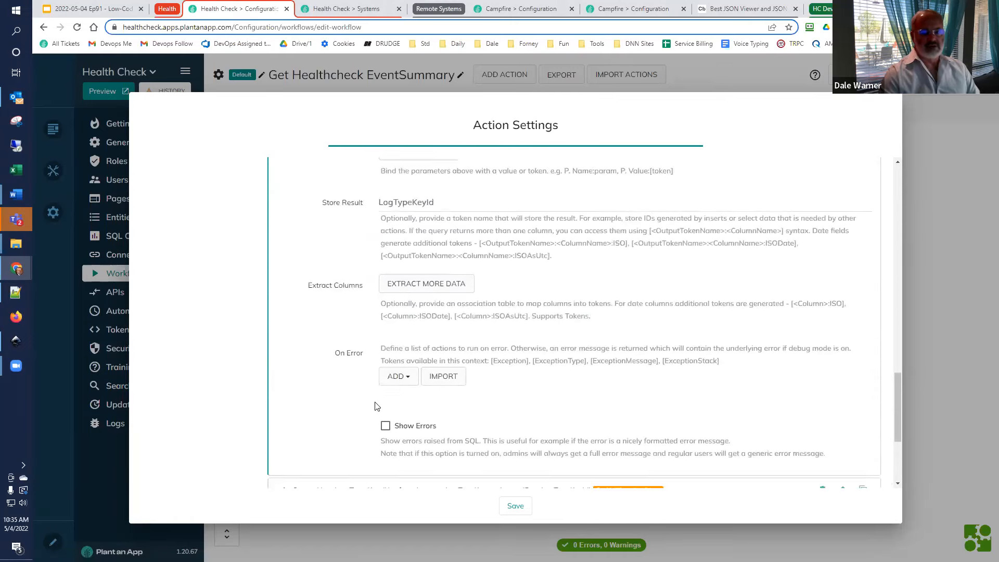
scroll(377, 406, "up", 5)
scroll(350, 364, "up", 3)
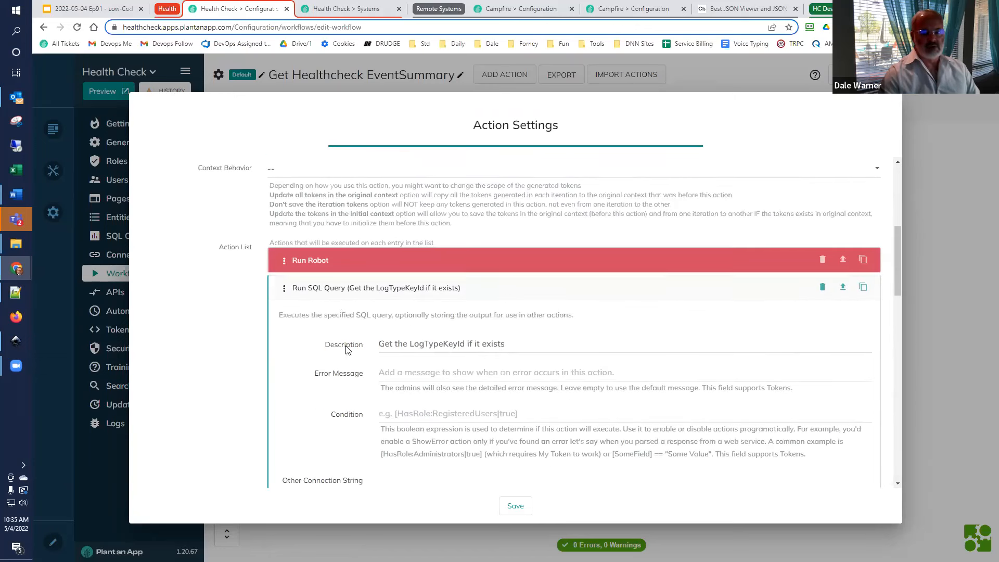
Step: Save the action settings with the Run Robot action removed, and widen the Process EventSummaryList task in the diagram
left_click(311, 306)
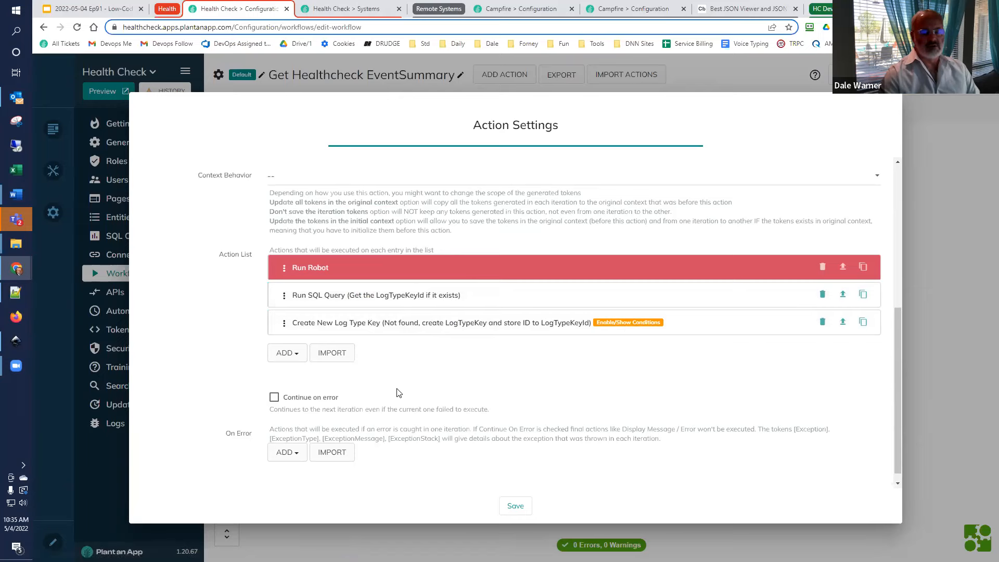
left_click(515, 505)
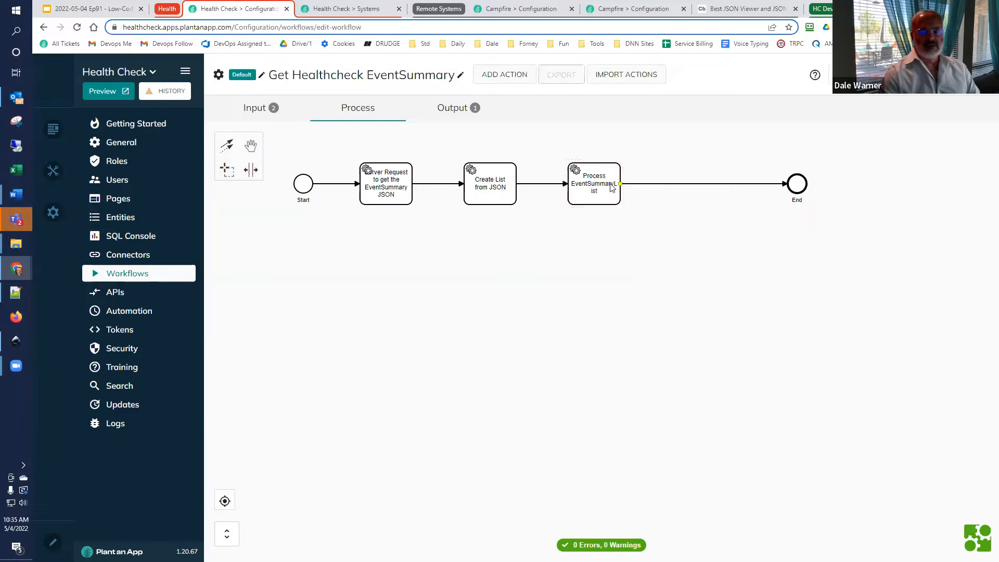
left_click(621, 189)
left_click_drag(622, 188, 649, 191)
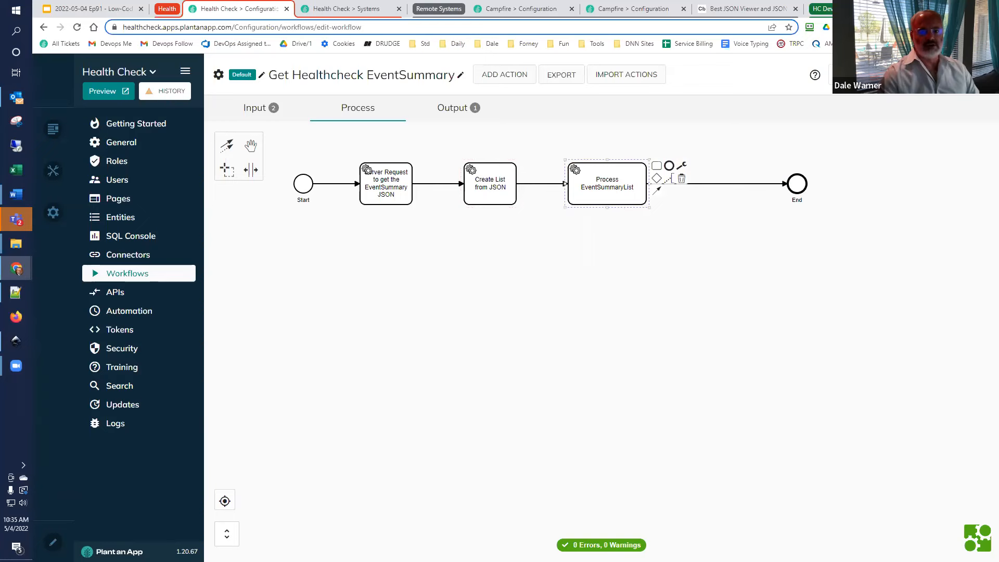
Step: Delete all the log type keys, from GENERAL_EXCEPTION through LOGIN_SUPERUSER, in the Log Type Keys listing
left_click(346, 8)
left_click(315, 68)
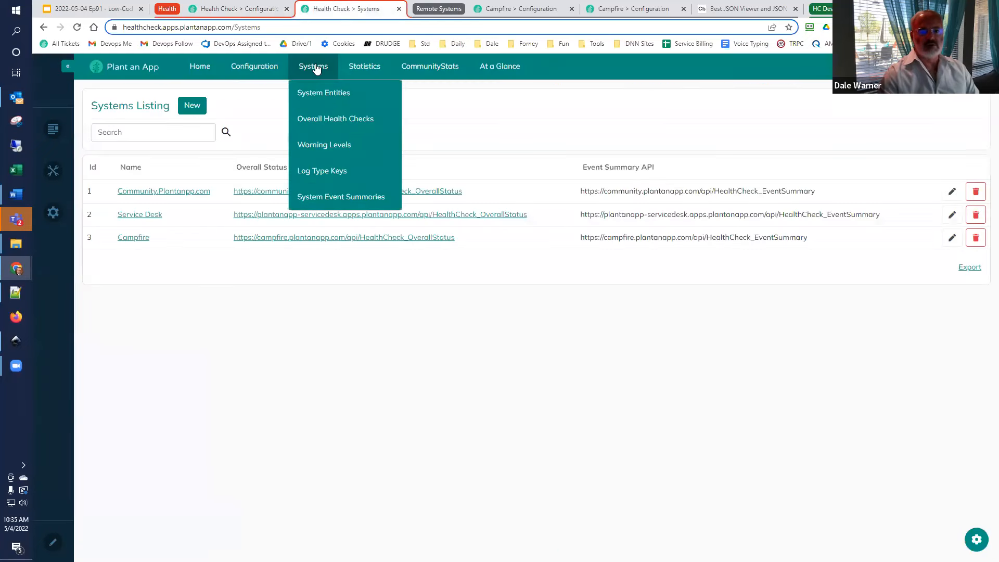
left_click(311, 179)
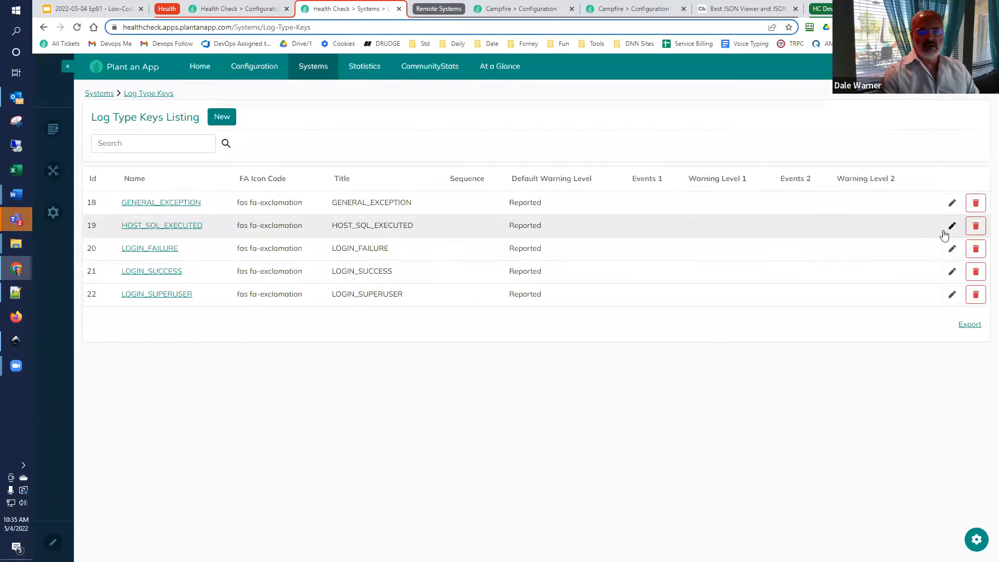
left_click(976, 204)
left_click(891, 141)
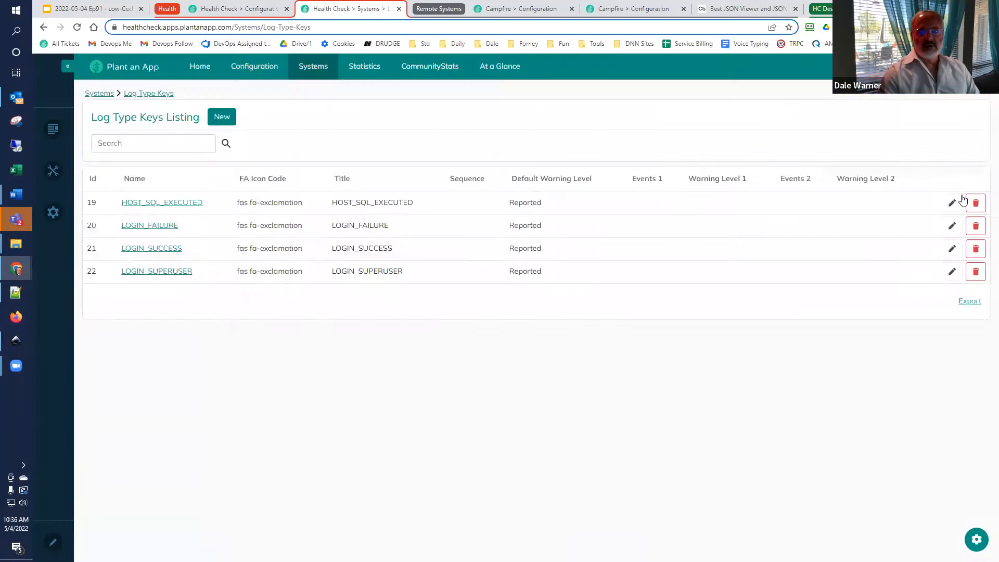
left_click(976, 203)
left_click(880, 143)
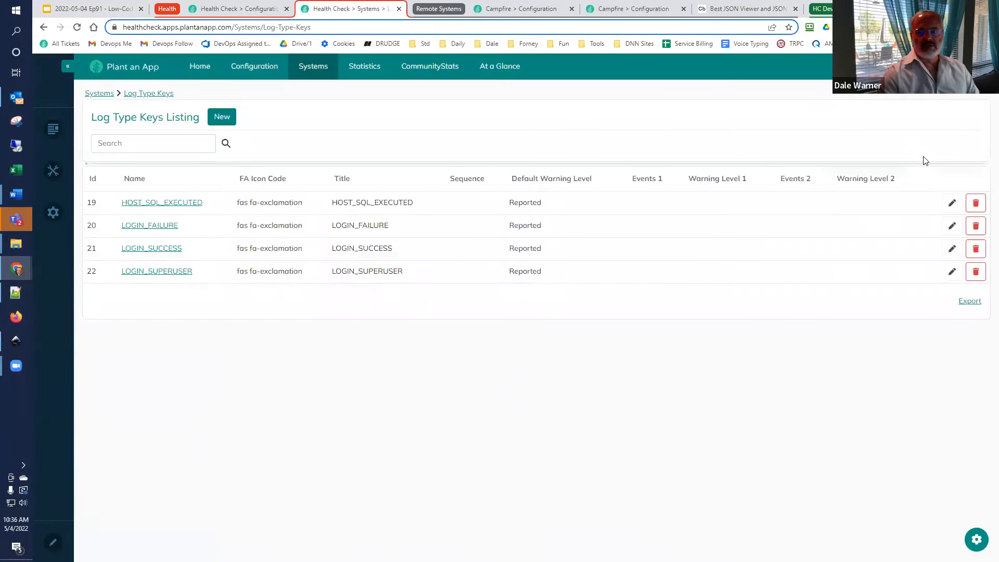
left_click(976, 202)
left_click(881, 143)
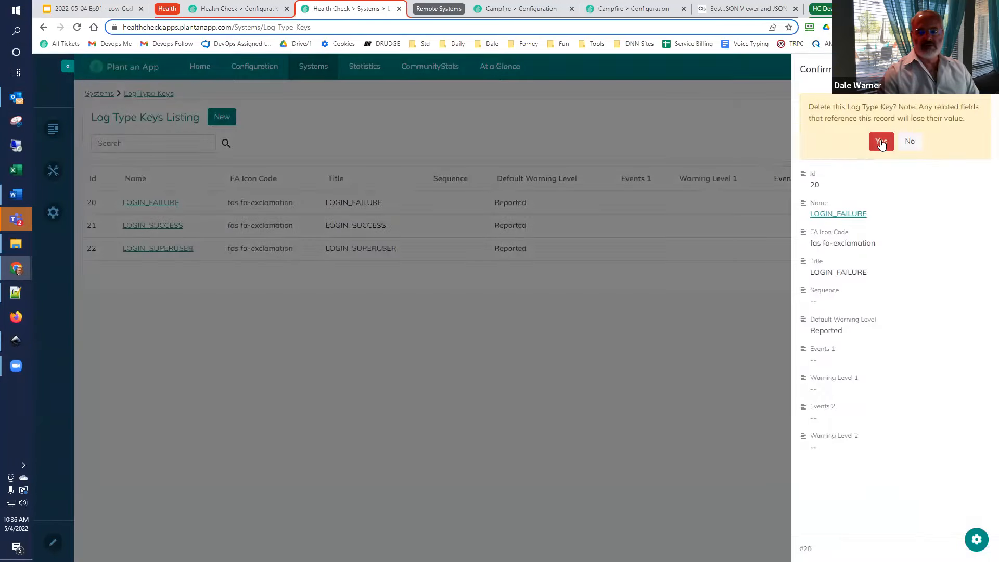
left_click(977, 202)
left_click(887, 150)
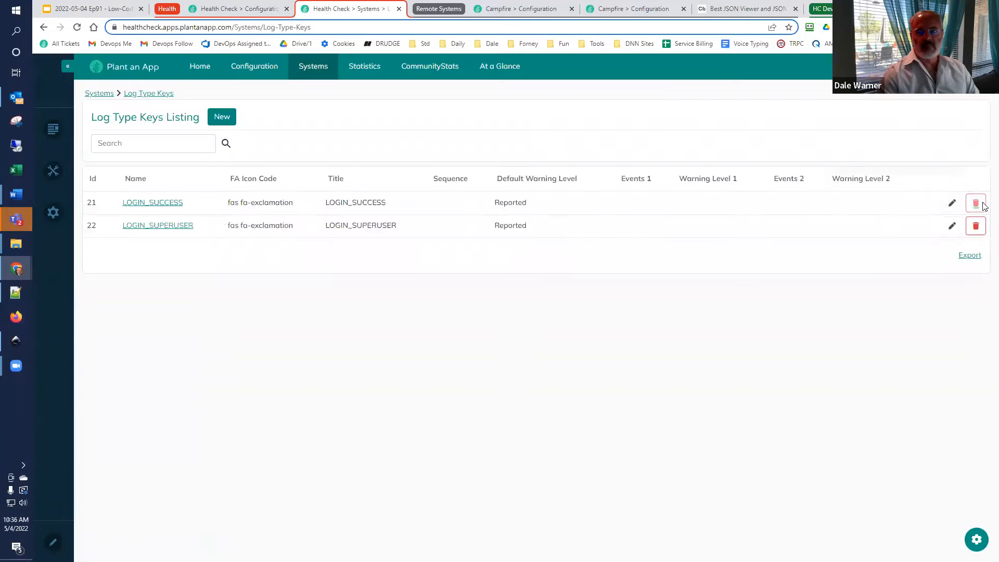
left_click(977, 202)
left_click(902, 146)
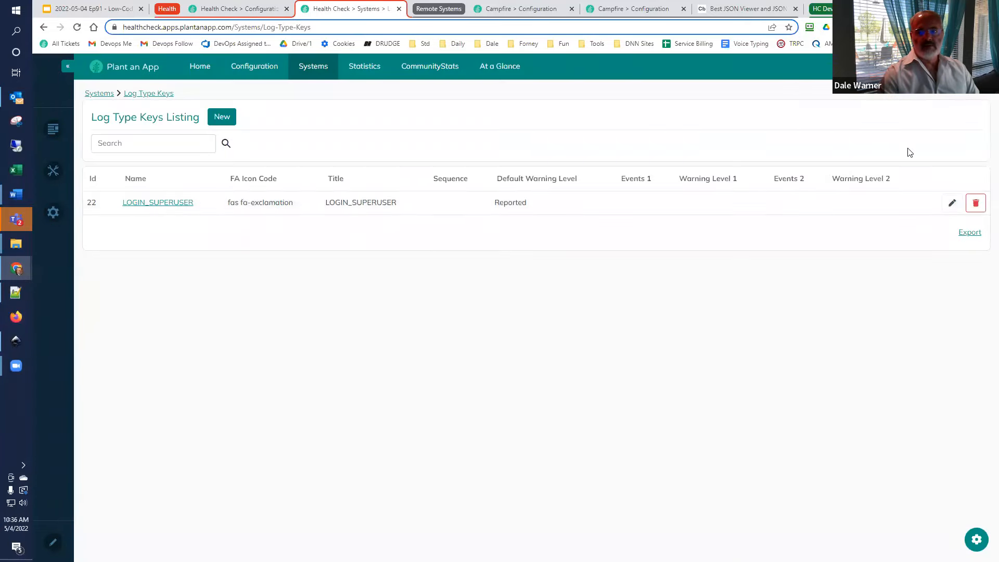
left_click(976, 202)
left_click(881, 142)
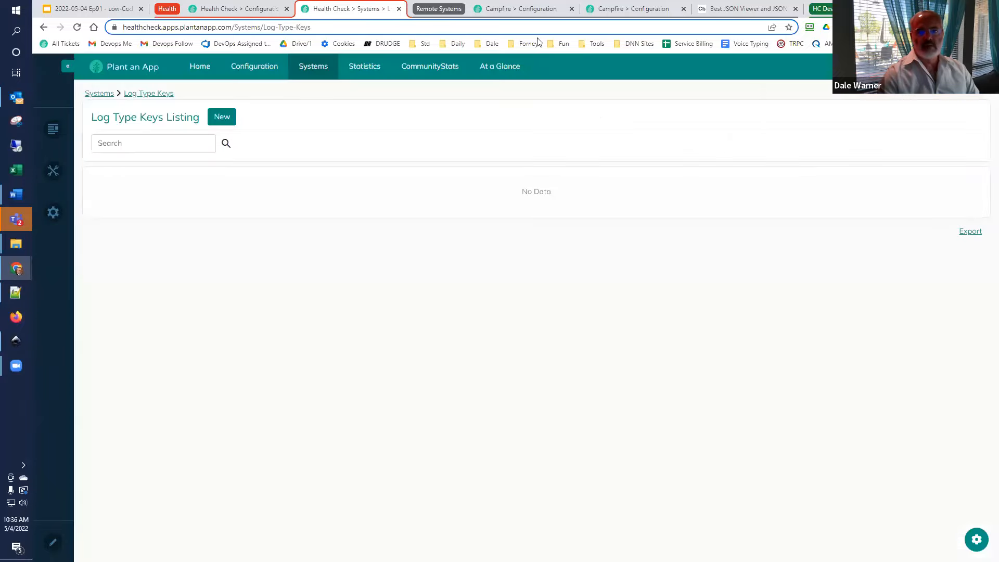
Step: Test-run the workflow with its default EventDate and System values, and check the Log Type Keys listing for the created entries
left_click(186, 8)
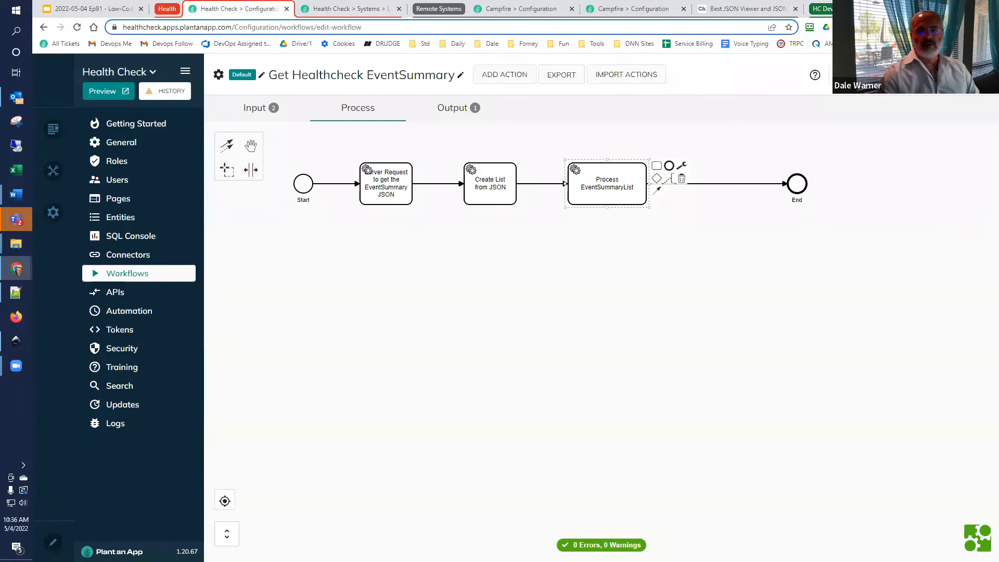
left_click(815, 74)
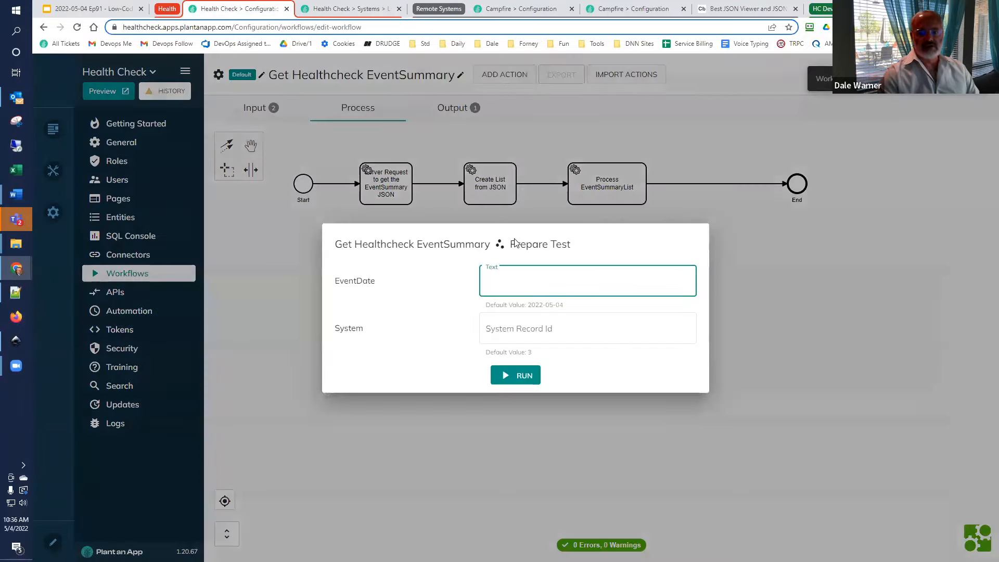
left_click(509, 380)
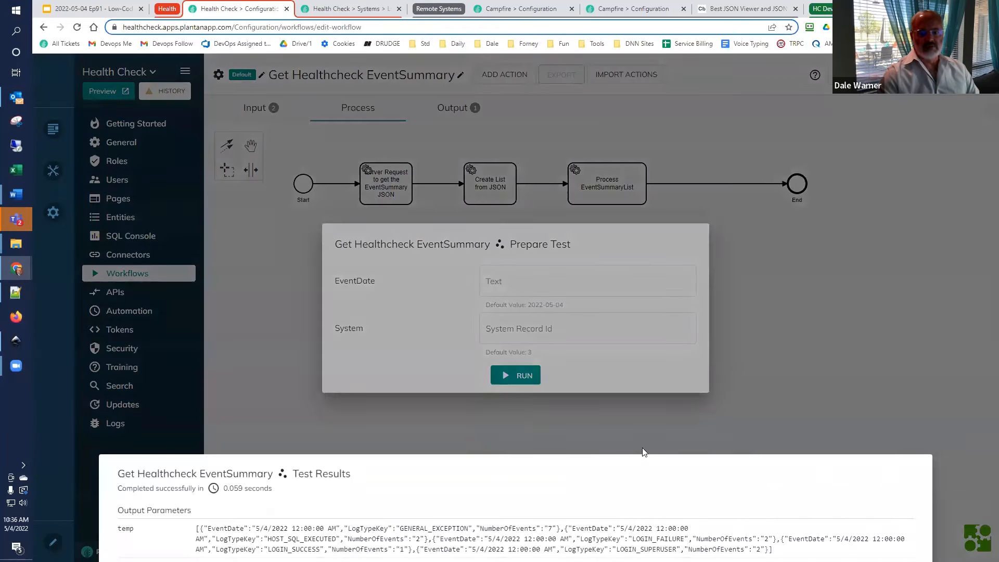
left_click(711, 443)
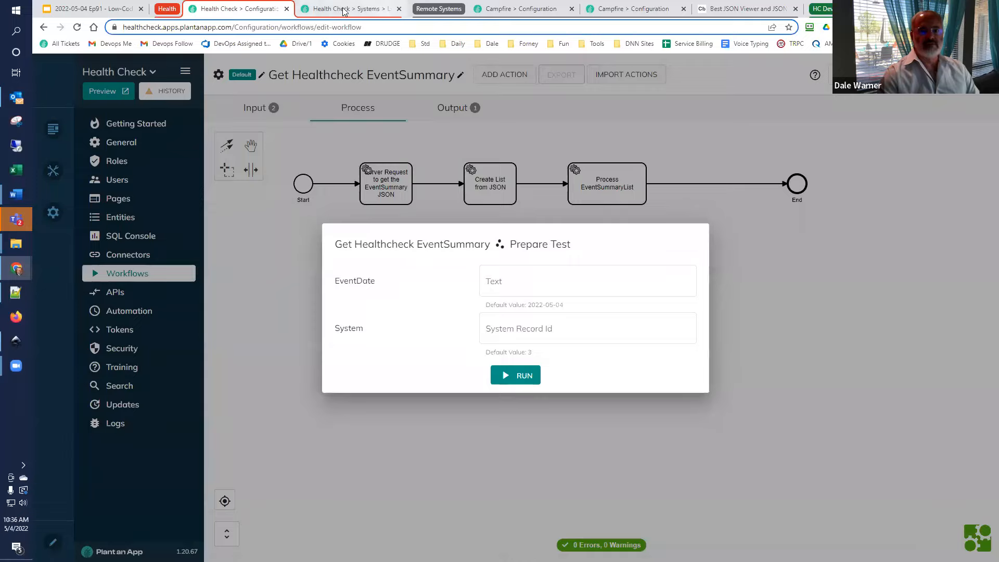
left_click(345, 9)
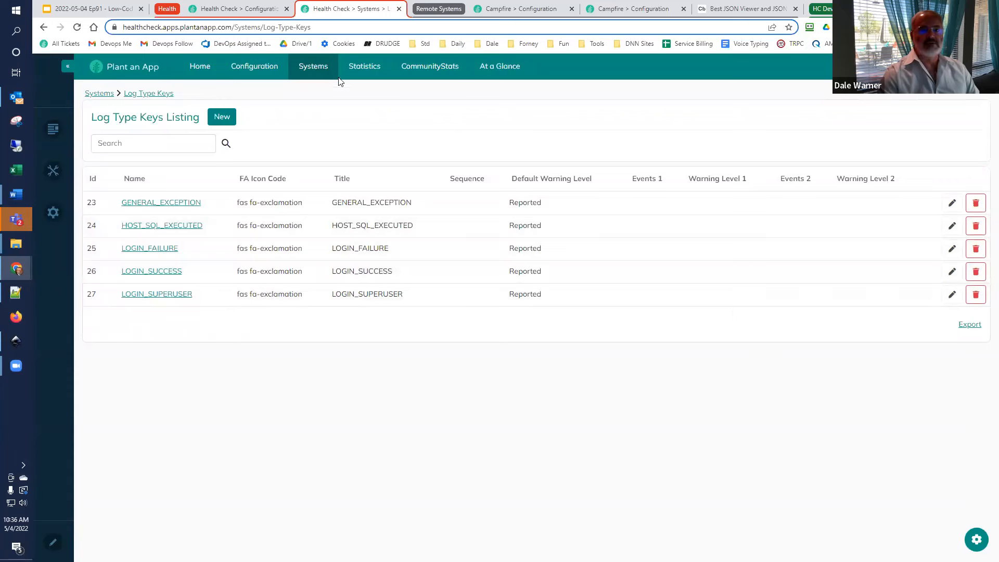
Step: Run the workflow test a second time and refresh the Log Type Keys listing to check for duplicate keys
left_click(205, 8)
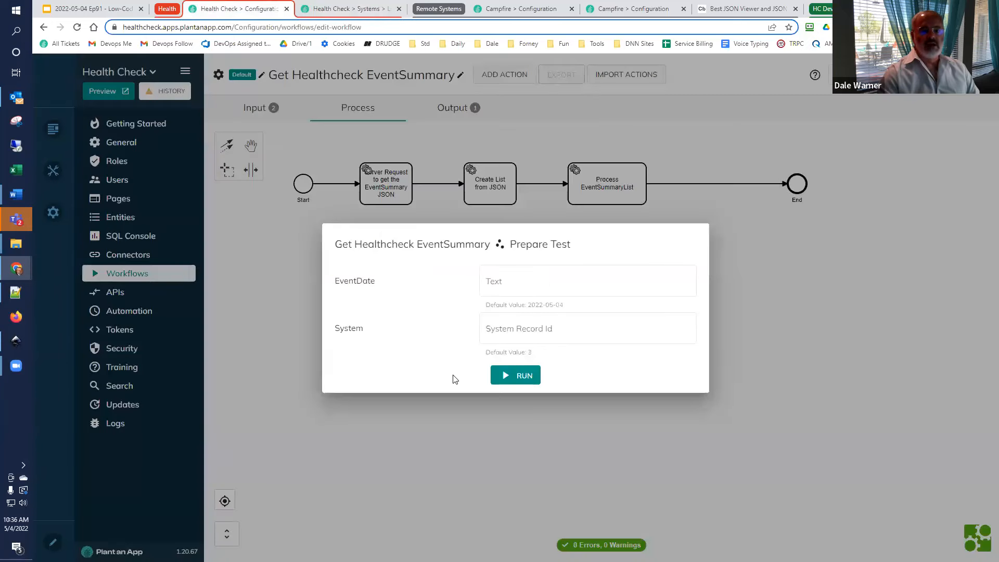
left_click(515, 375)
left_click(341, 9)
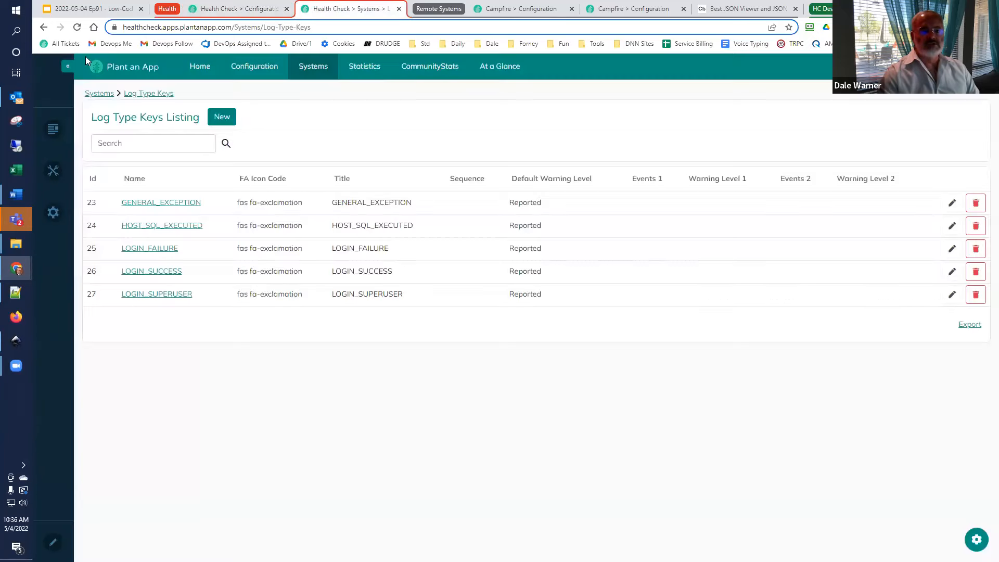
left_click(77, 27)
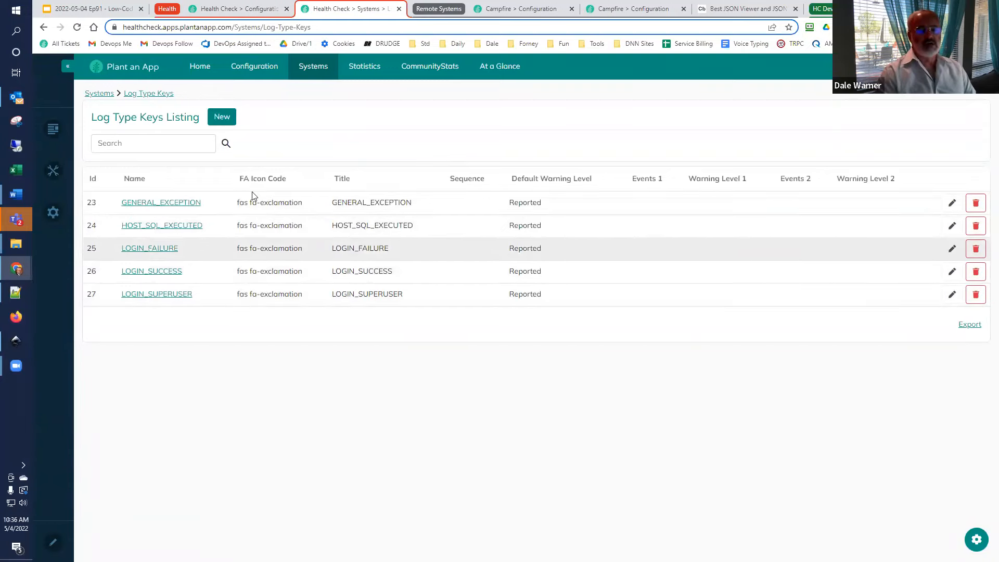
Step: Review the processing requirements on the presentation slide, highlighting "Create the Log Type Key entry if it doesn't exist", and return to the workflow
left_click(218, 7)
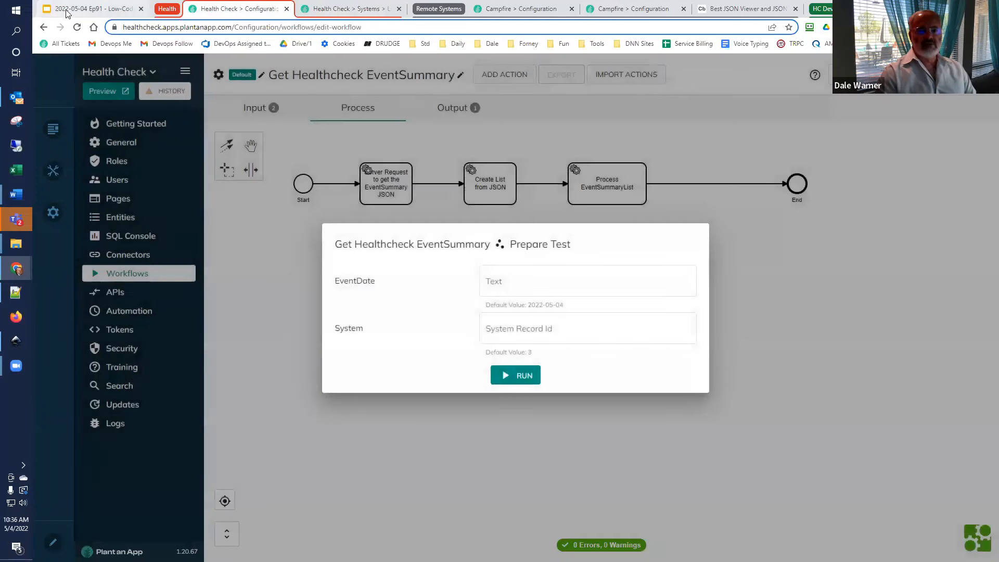
key("ctrl+1")
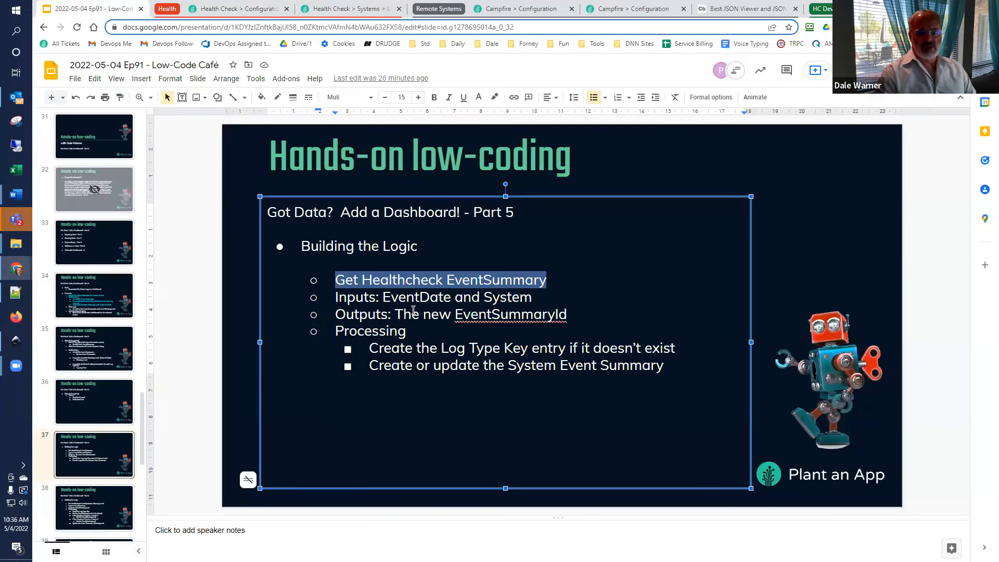
left_click_drag(373, 345, 700, 353)
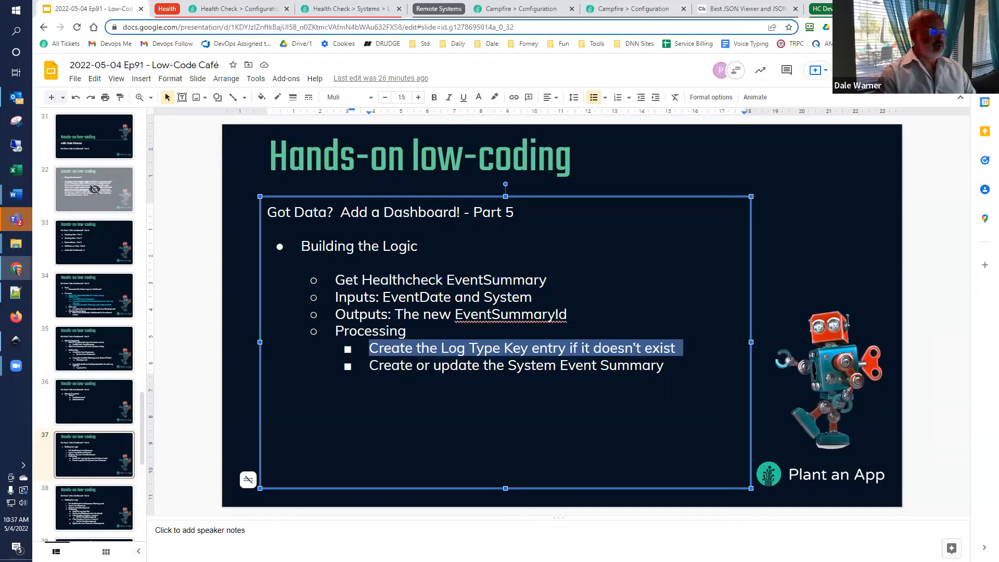
left_click(545, 9)
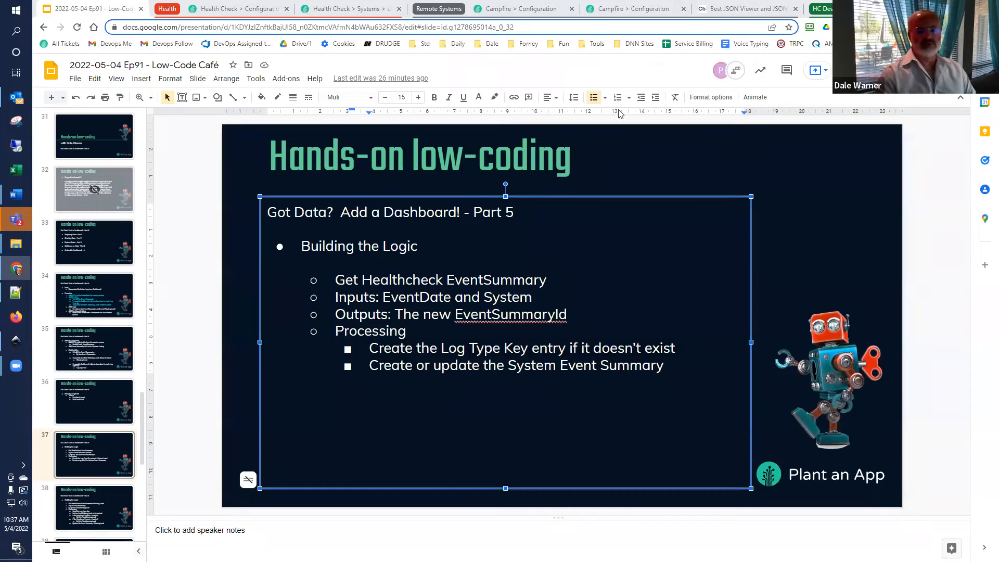
left_click(242, 10)
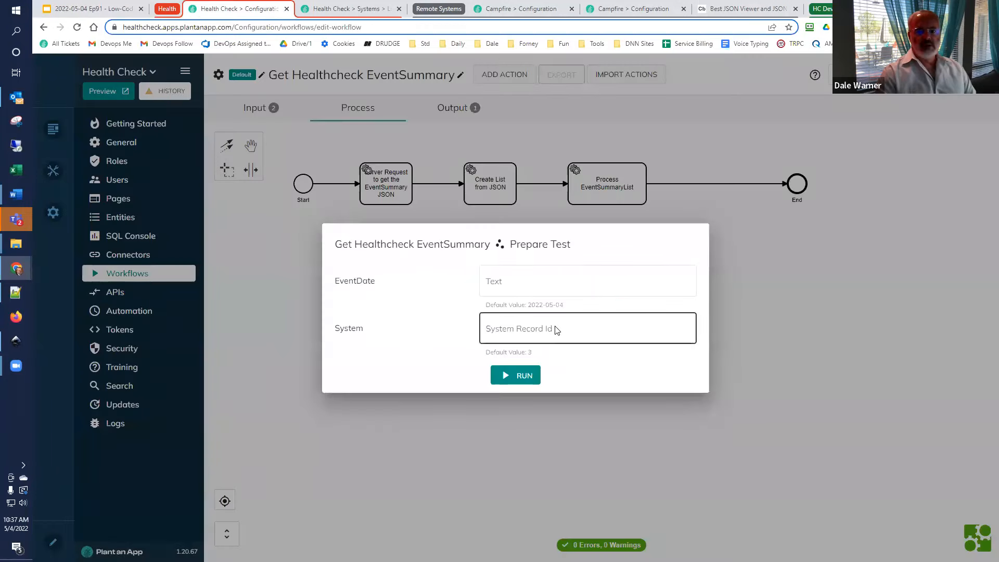
Step: Add a Run SQL Query action to the Process EventSummaryList action list with the description "Find the SystemEventSummaryId"
left_click(645, 206)
double_click(635, 195)
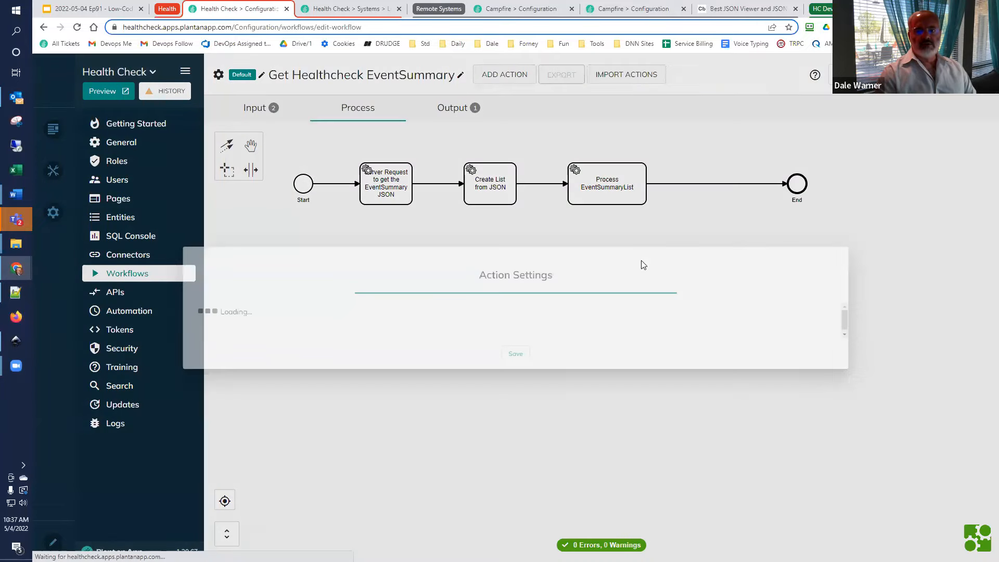
scroll(576, 307, "down", 5)
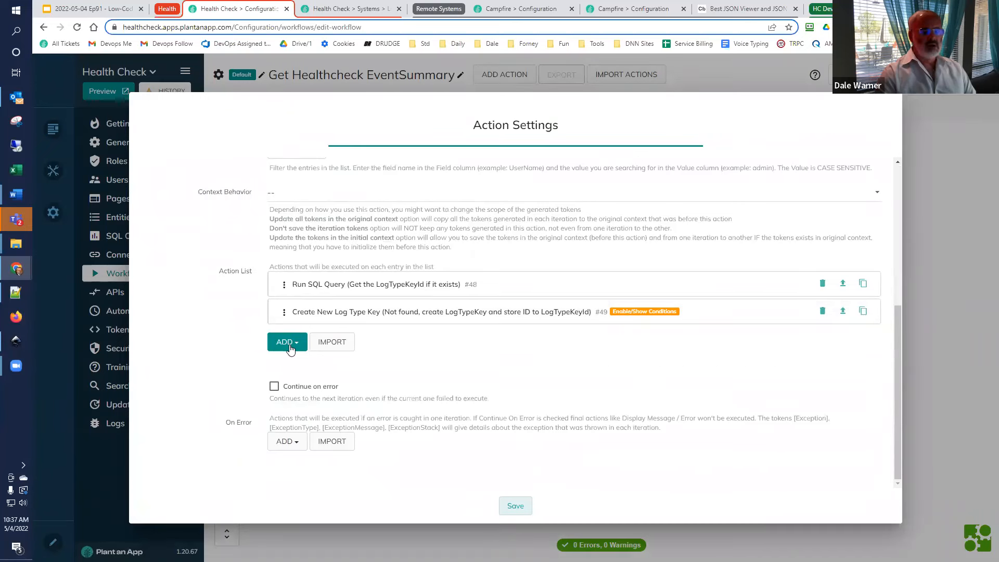
left_click(287, 343)
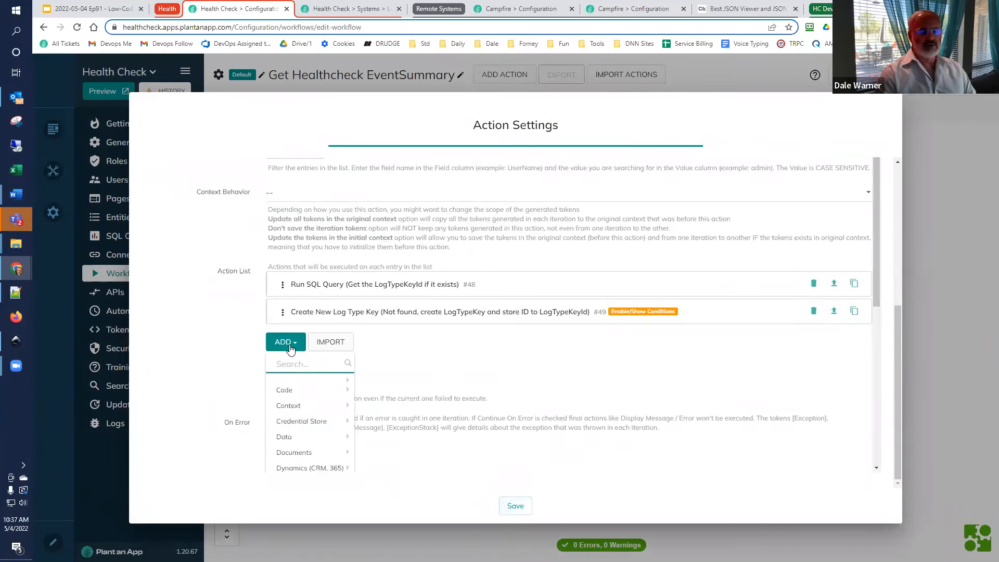
type("runsql")
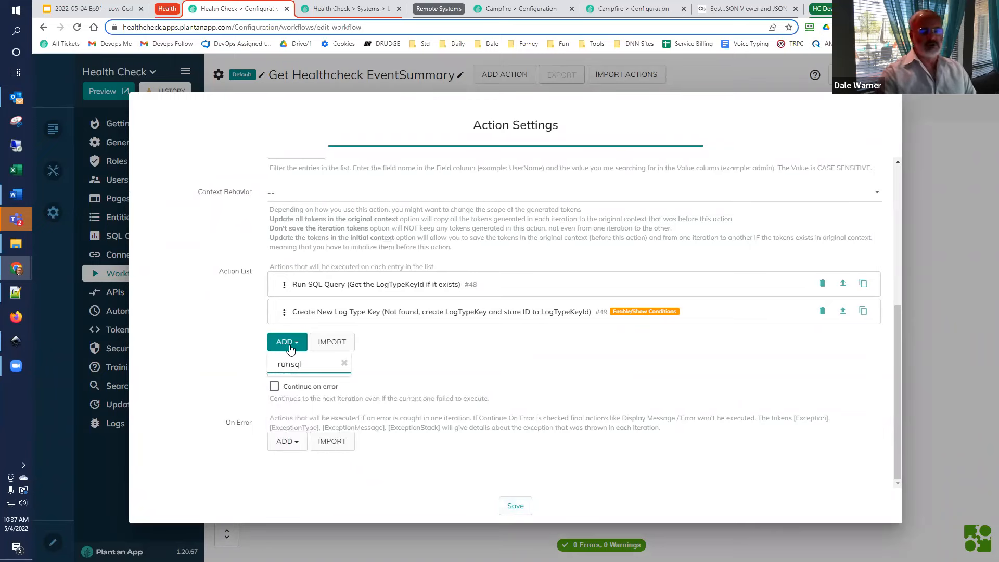
key("BackSpace")
key("BackSpace")
key("BackSpace")
type("sq")
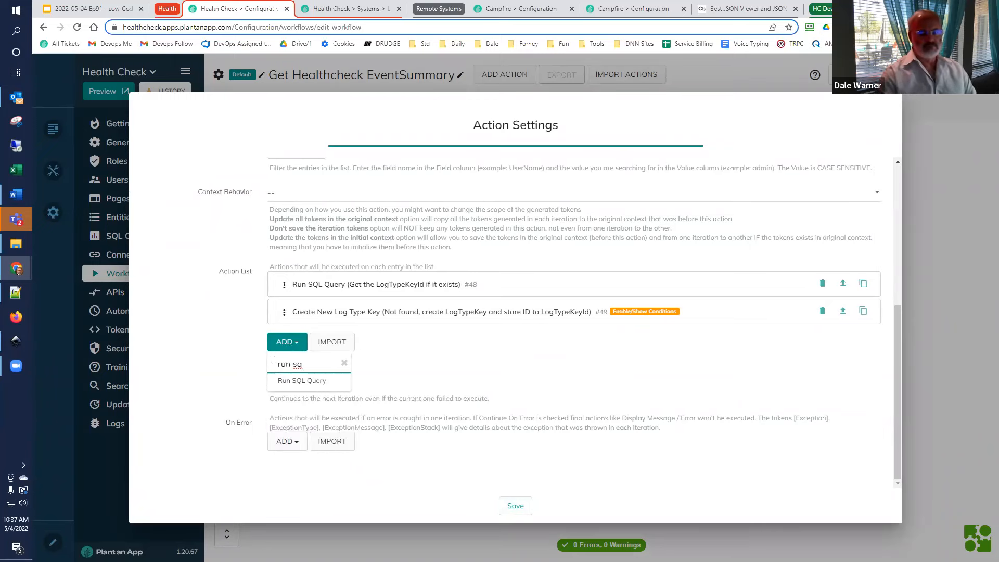
left_click(302, 380)
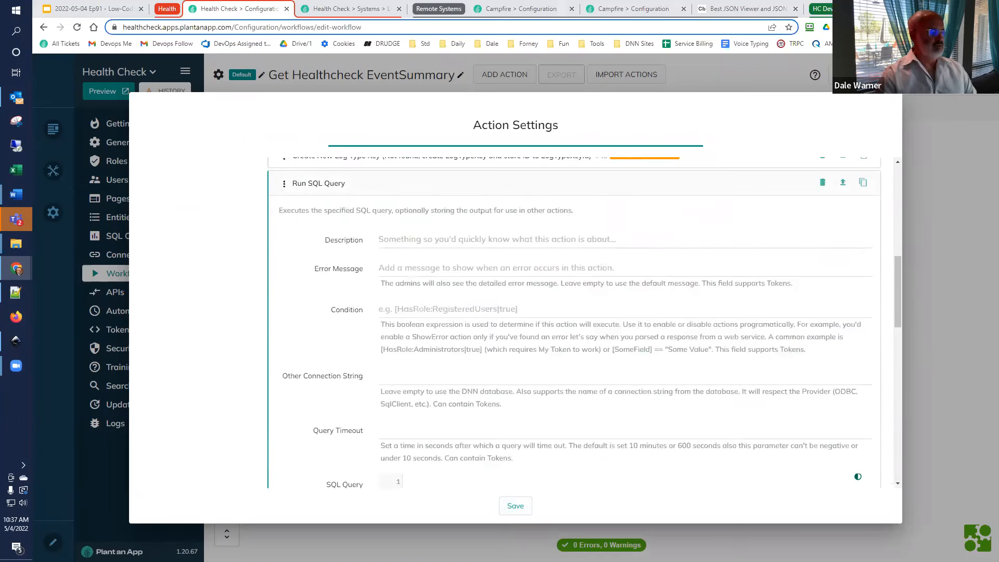
left_click(418, 239)
type("Find the SystemEventSummaryId")
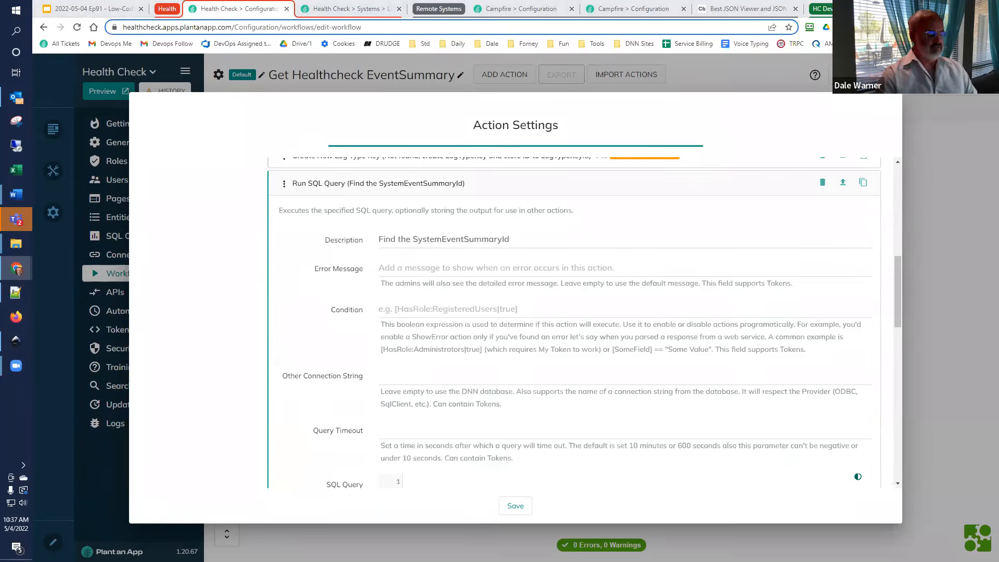
scroll(572, 431, "down", 2)
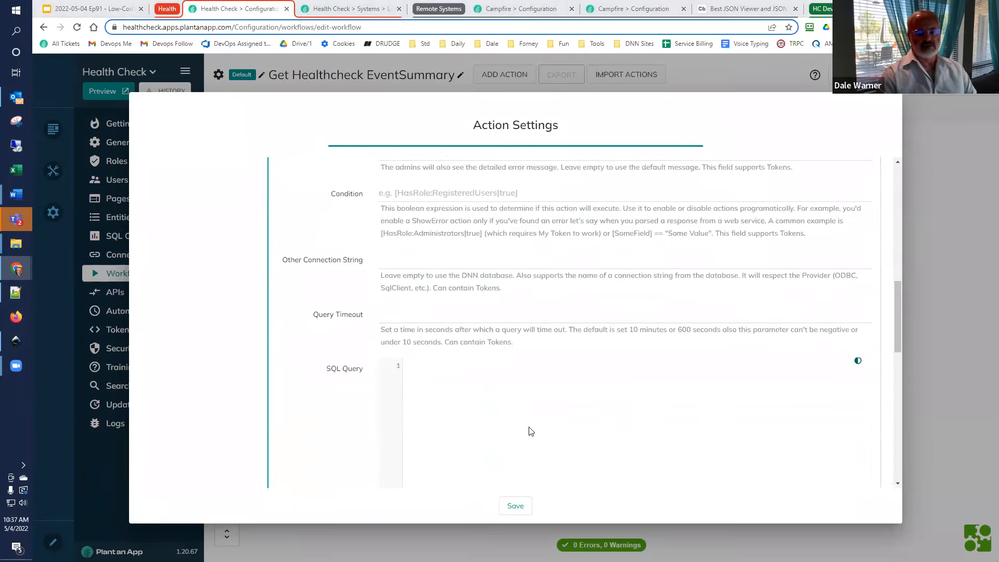
scroll(526, 416, "down", 1)
left_click(520, 400)
type("SELECT id from app.SystemEventSummary WHERE System = @System AND LogTypeKey = @LogTypeKey AND EventDate = @EventDate")
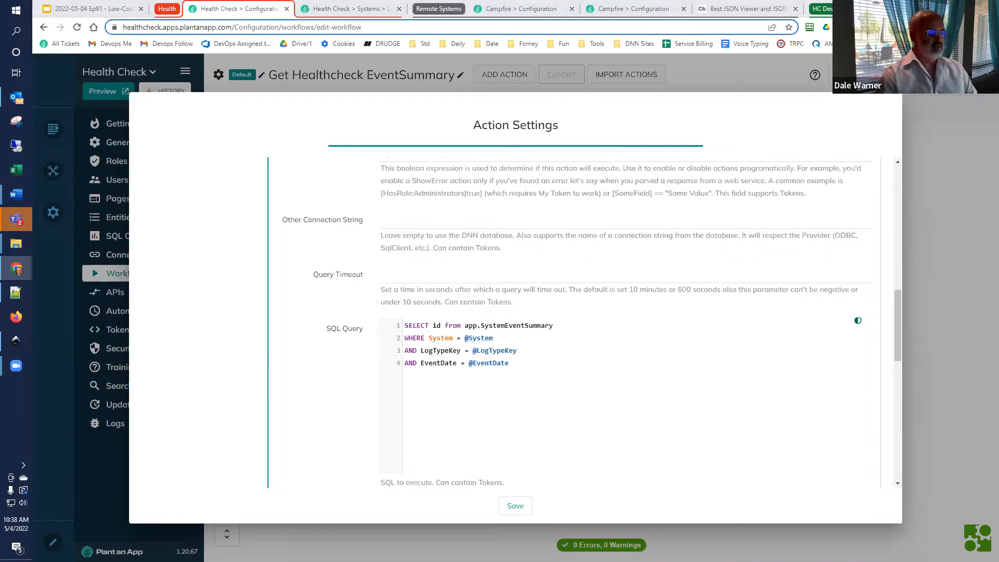
Step: Add bind parameters named System and LogTypeKey to the SystemEventSummaryId query
scroll(264, 419, "down", 3)
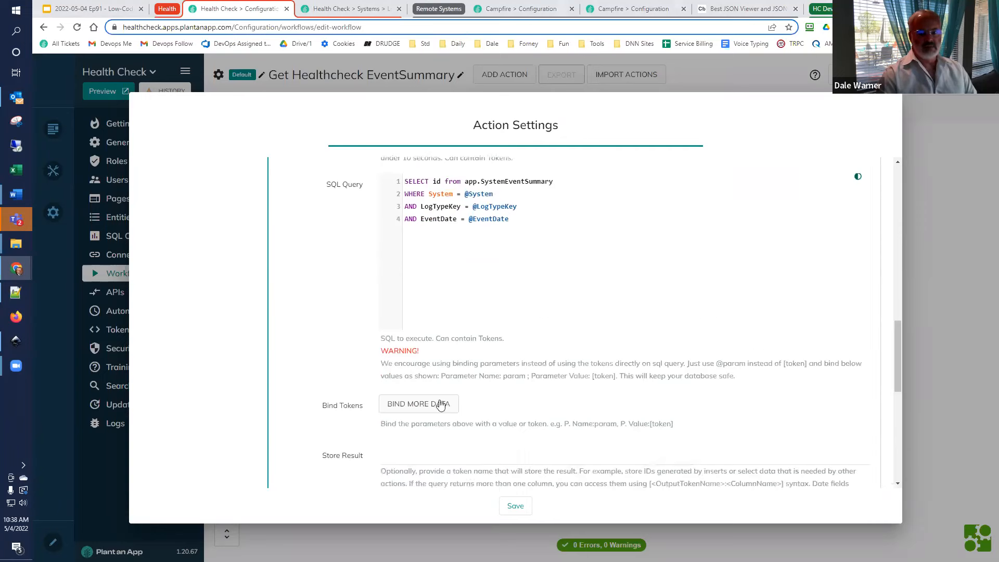
left_click(429, 400)
left_click(445, 412)
type("System")
left_click(424, 433)
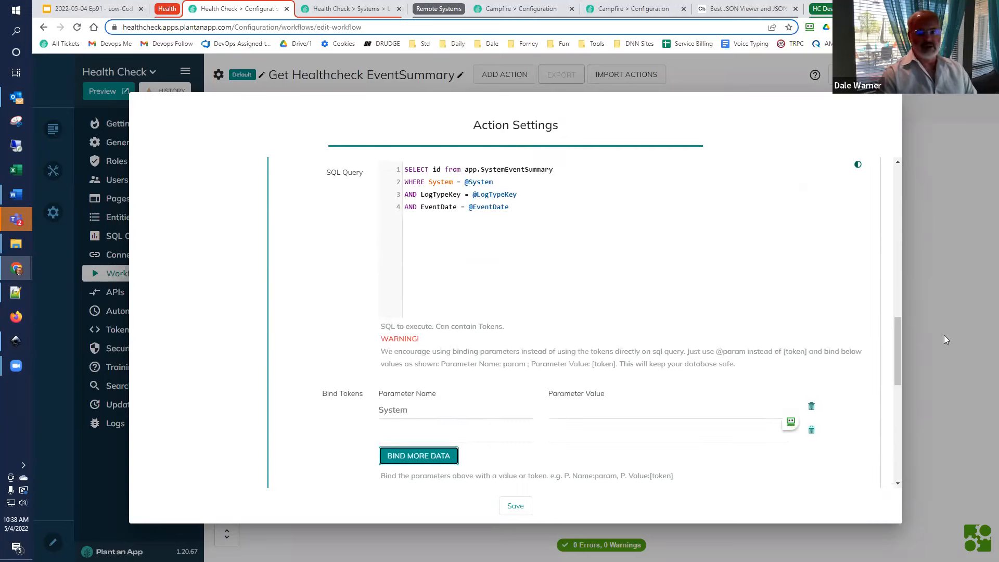
double_click(487, 196)
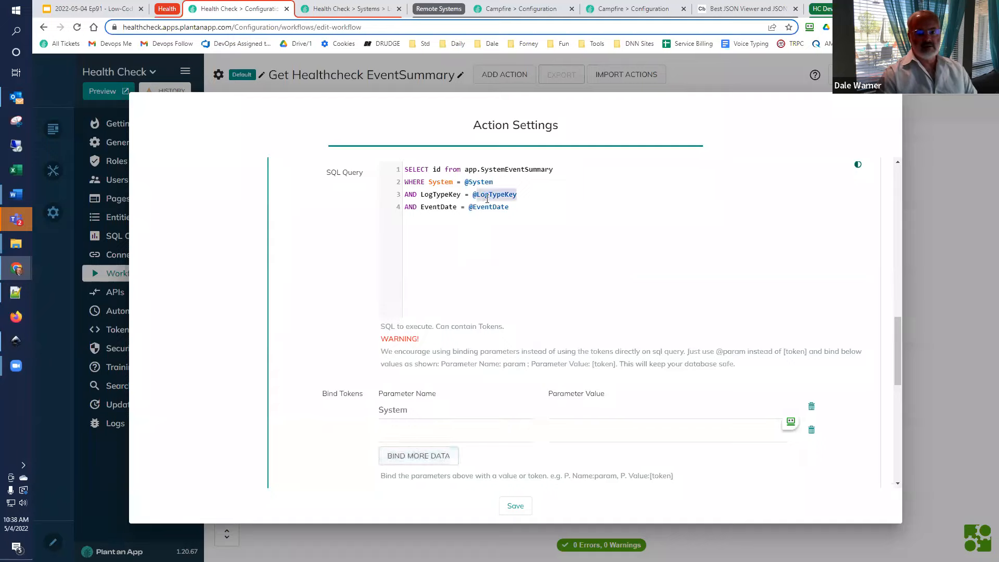
key("ctrl+c")
left_click(412, 437)
key("ctrl+v")
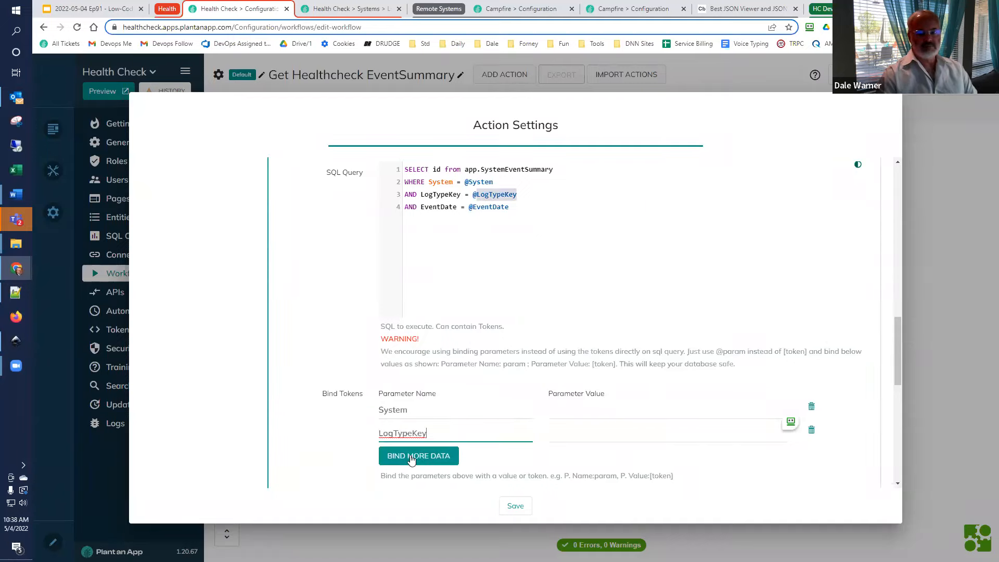
Step: Add a third bind parameter named EventDate to the query
left_click(413, 459)
double_click(493, 207)
key("ctrl+c")
left_click(409, 455)
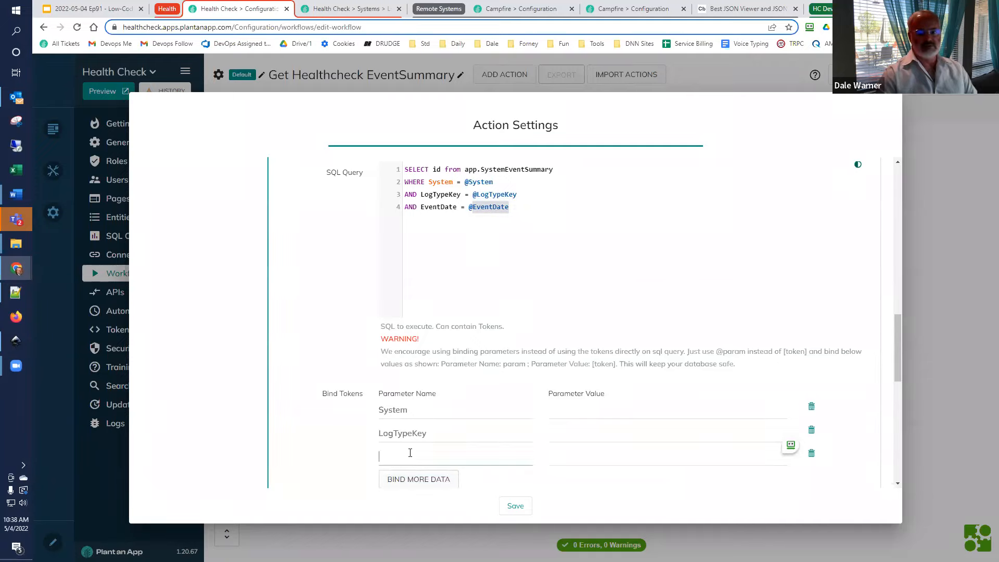
key("ctrl+v")
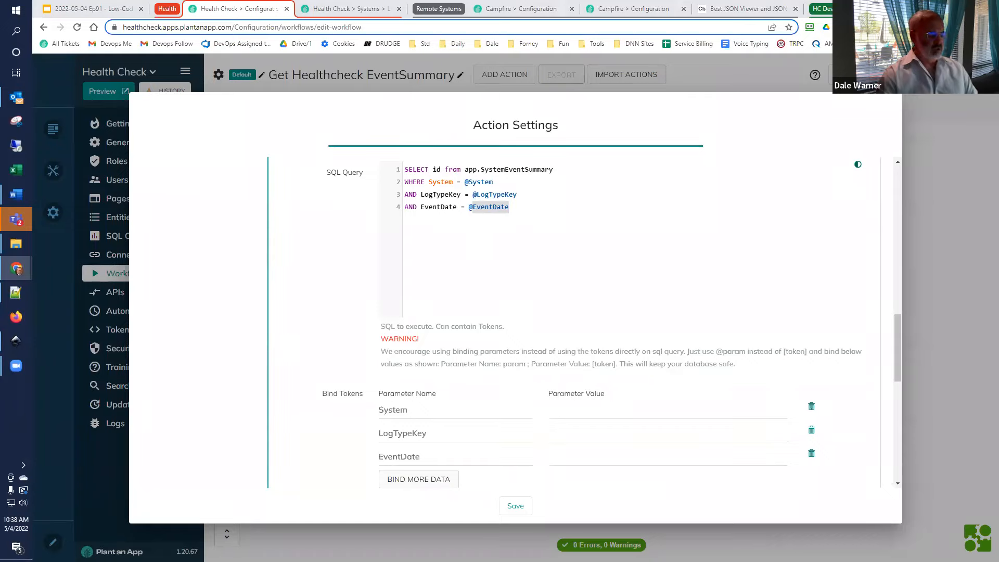
Step: Set the System parameter's value to [System:Id] and the LogTypeKey parameter's value to [LogTypeKeyId]
left_click(568, 410)
key("ctrl+v")
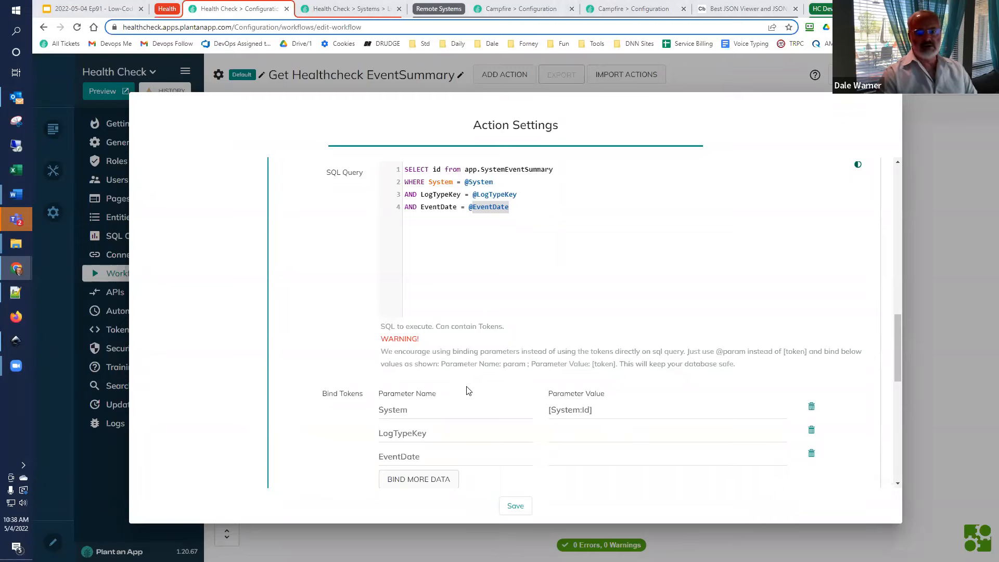
scroll(469, 390, "up", 10)
scroll(474, 348, "up", 1)
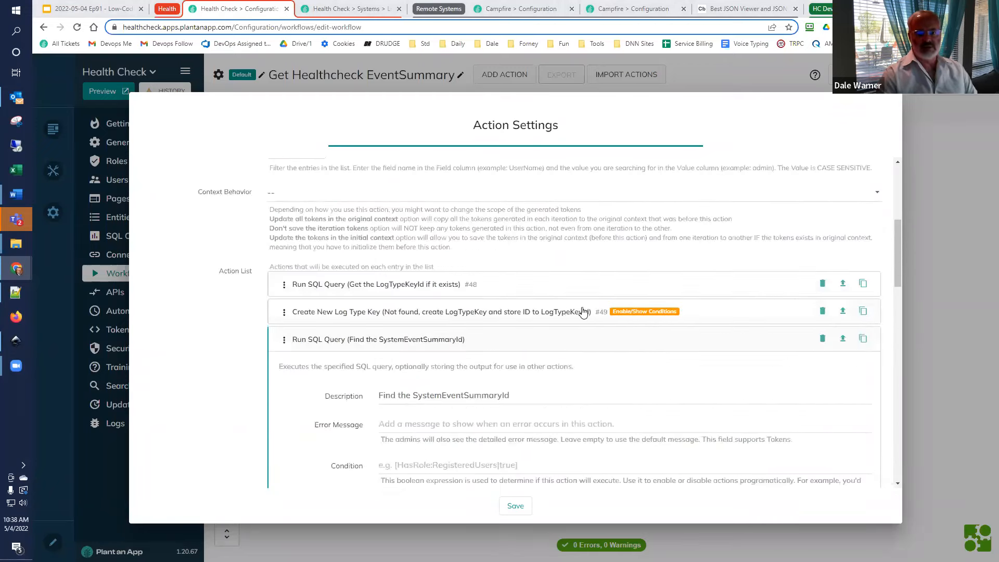
mouse_move(567, 315)
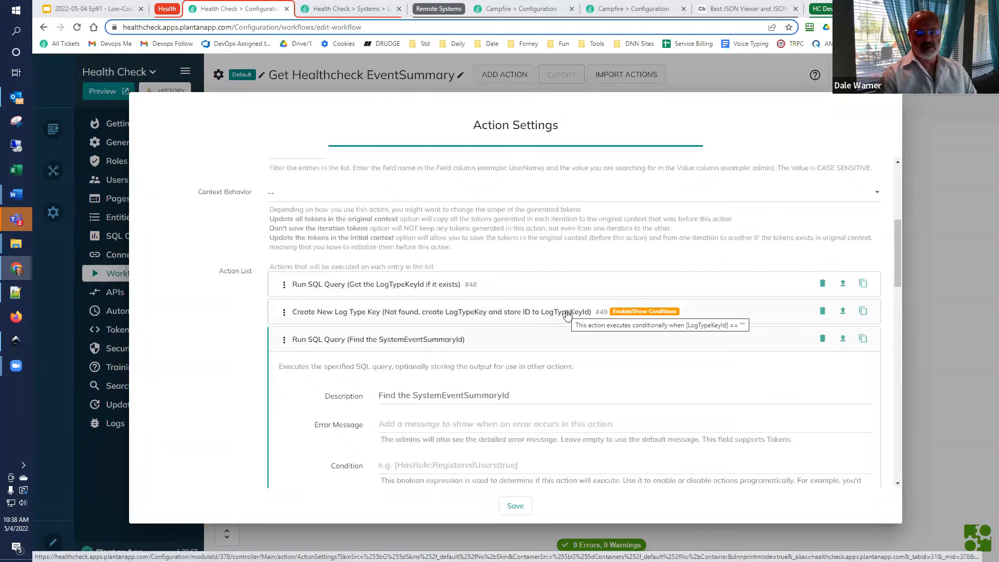
scroll(566, 346, "down", 5)
scroll(554, 414, "down", 2)
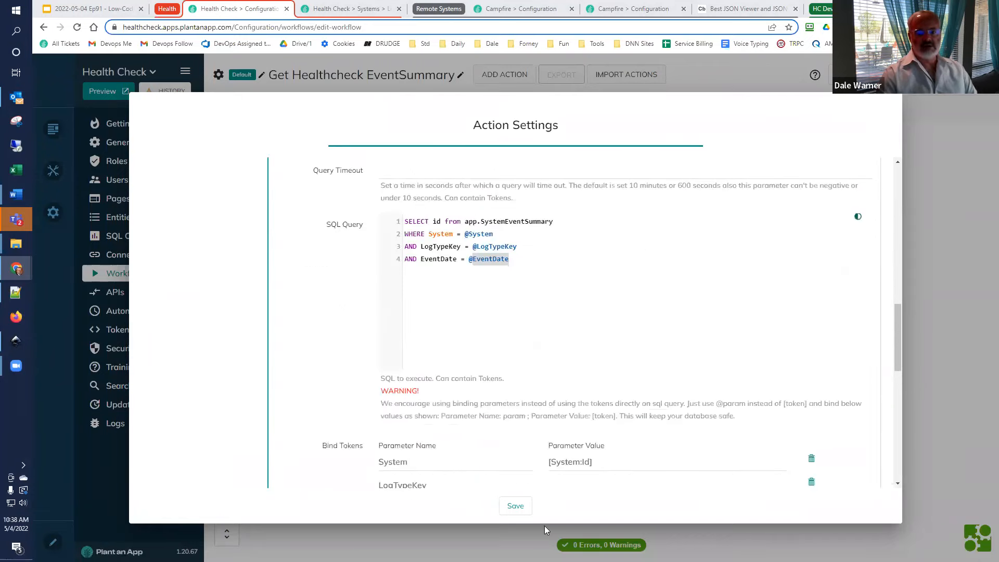
scroll(578, 459, "down", 2)
left_click(594, 382)
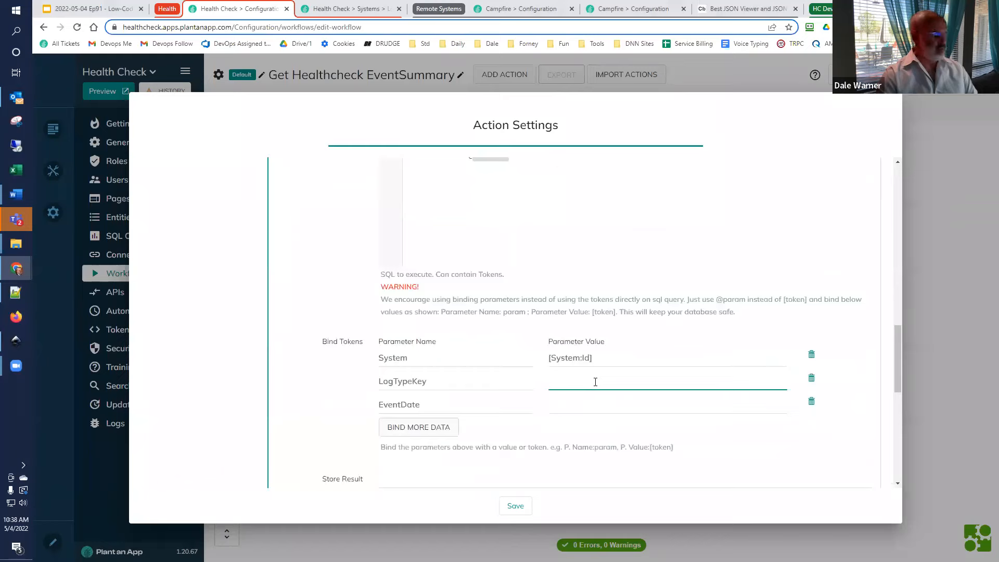
key("super+v")
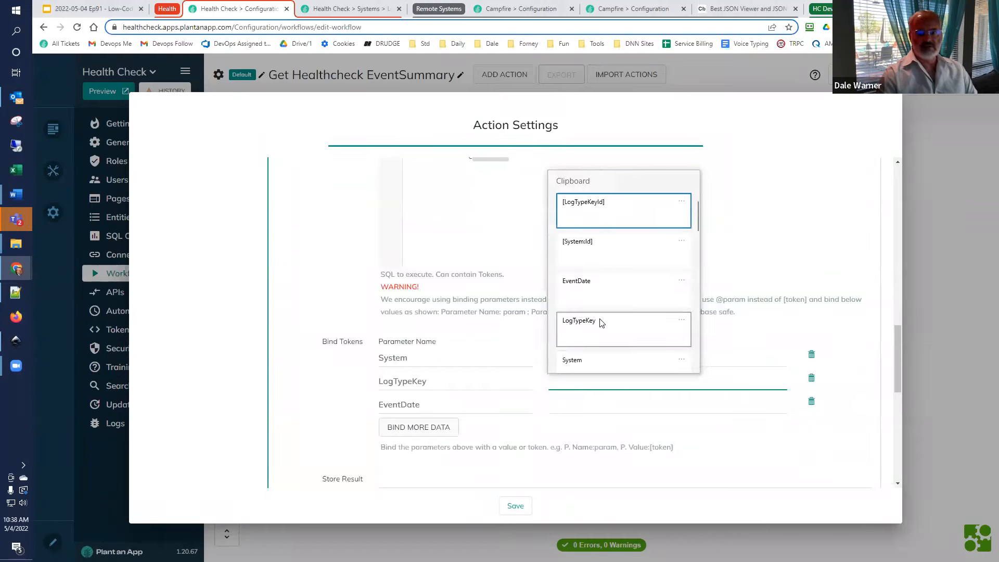
left_click(601, 206)
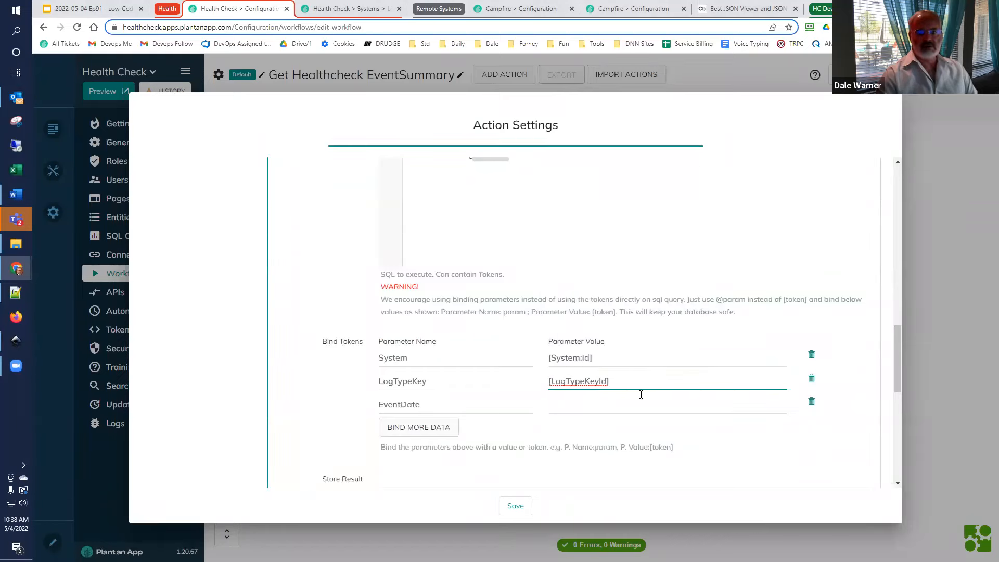
Step: Set the EventDate parameter's value to [EventDate]
left_click(599, 405)
key("super+v")
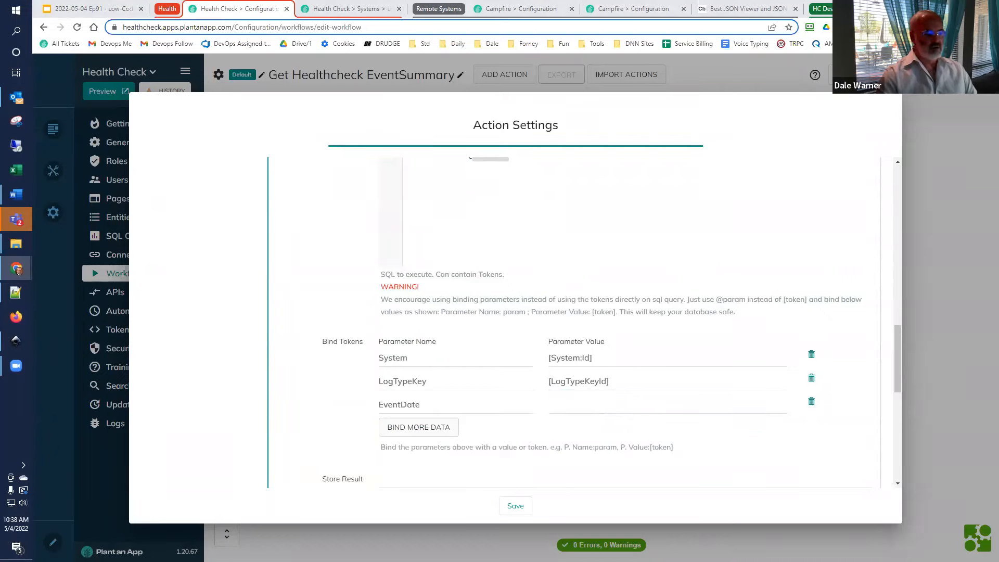
left_click(612, 407)
key("ctrl+v")
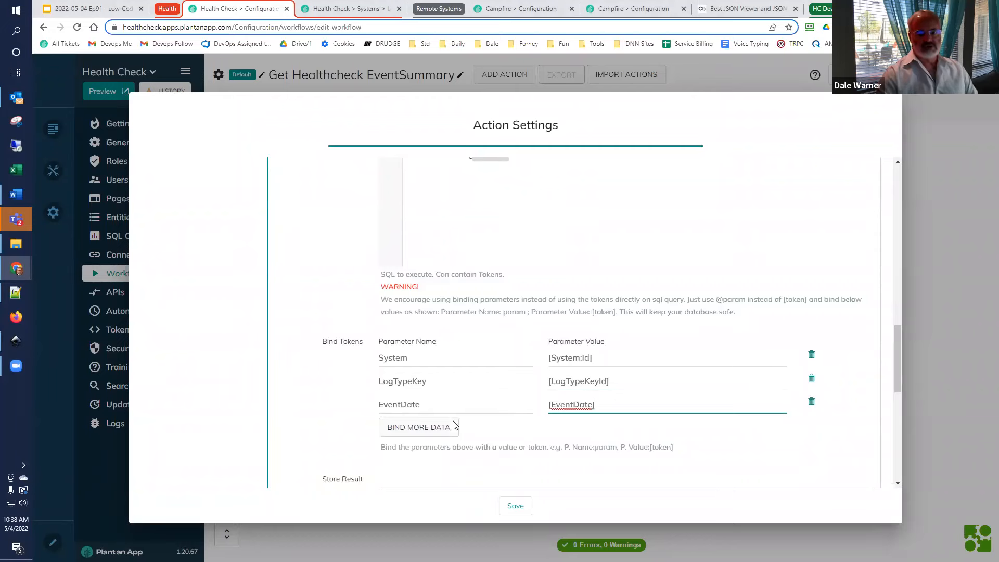
Step: Store the query result in the token SystemEventSummaryId and collapse the finished SQL query action
scroll(353, 391, "down", 5)
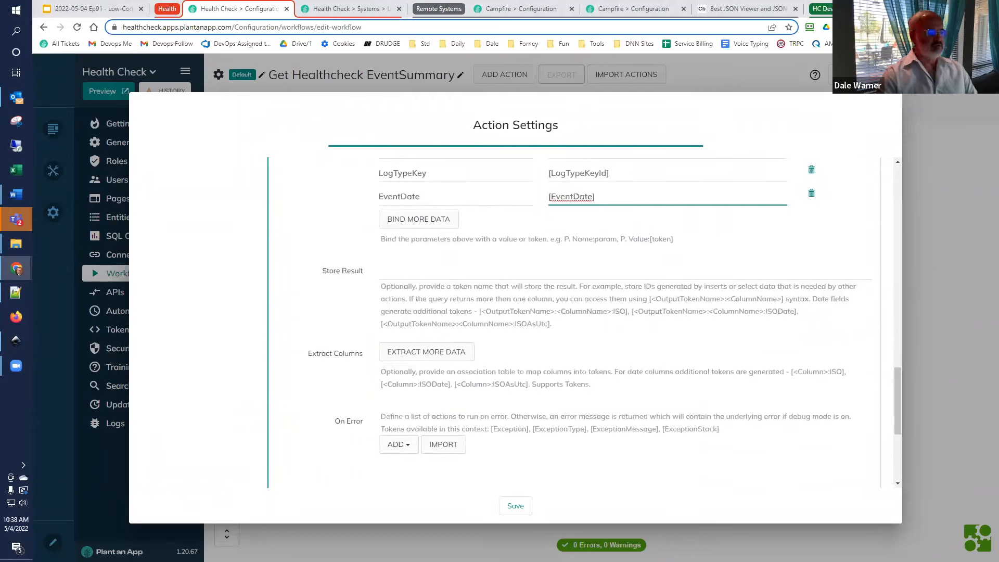
key("Tab")
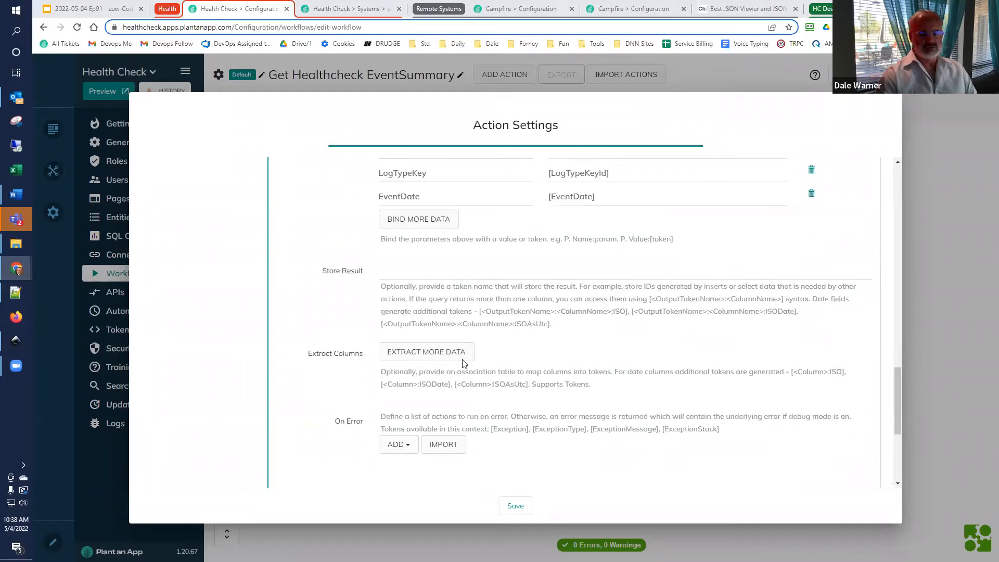
left_click(432, 281)
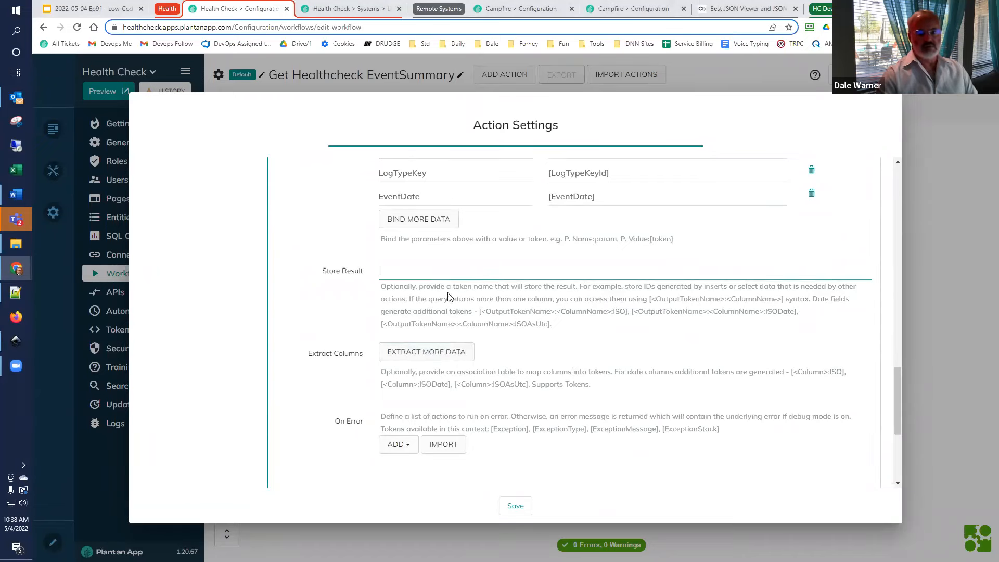
key("ctrl+v")
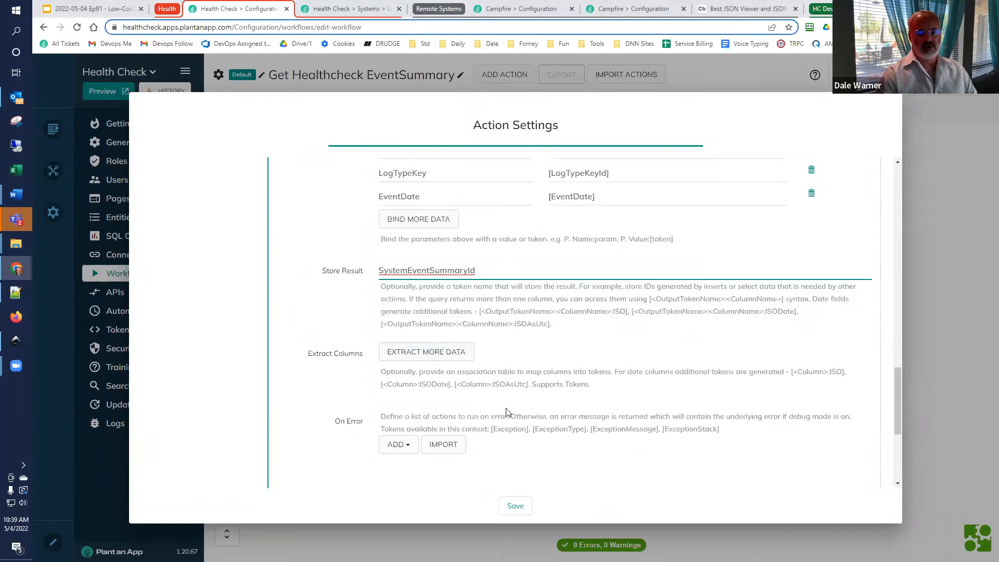
scroll(506, 414, "down", 1)
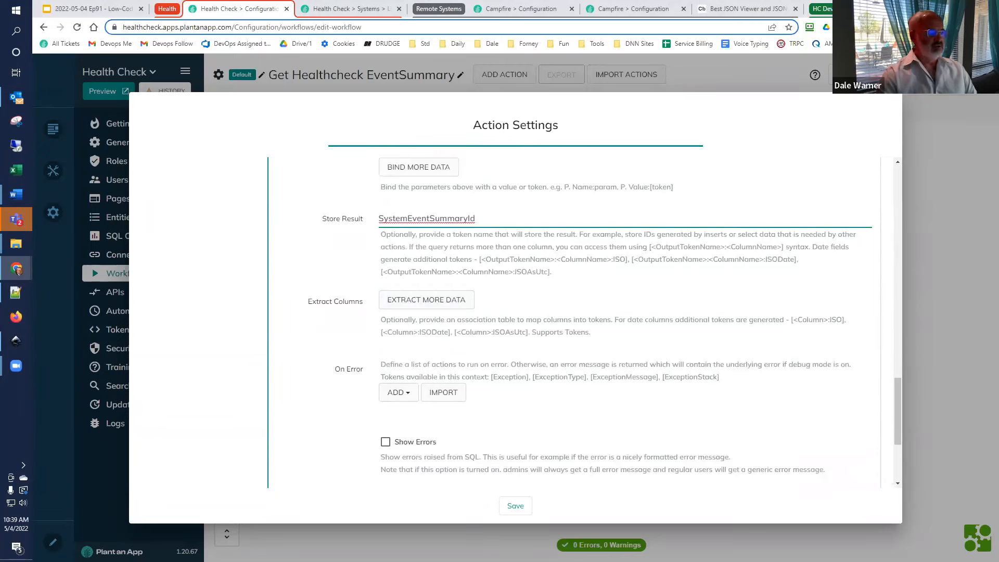
scroll(275, 363, "up", 6)
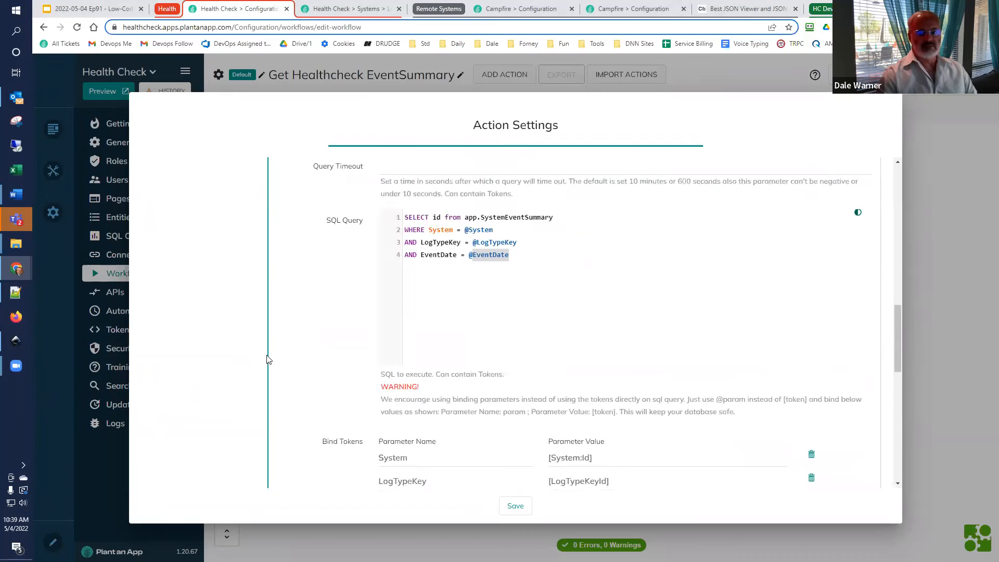
scroll(313, 288, "up", 5)
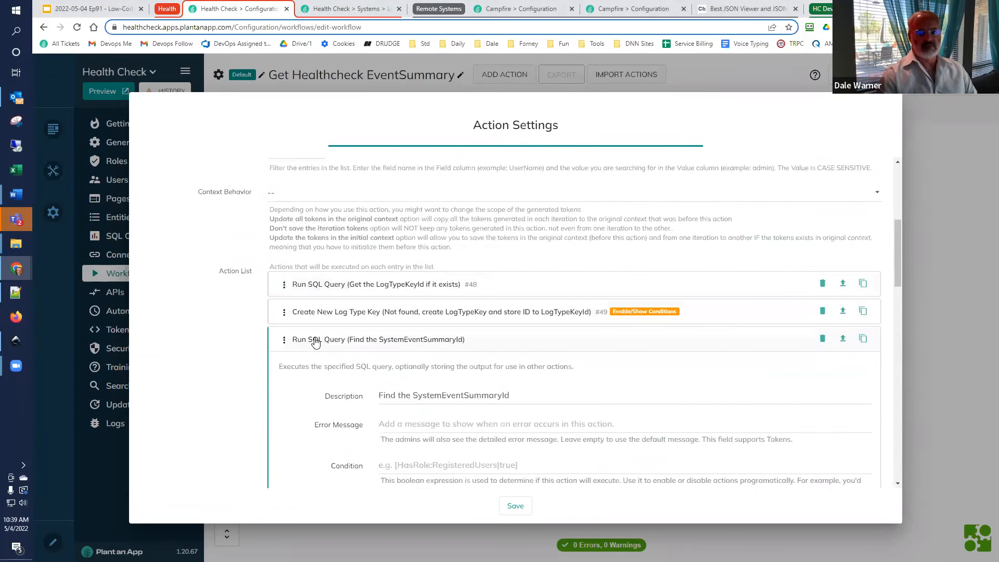
left_click(315, 342)
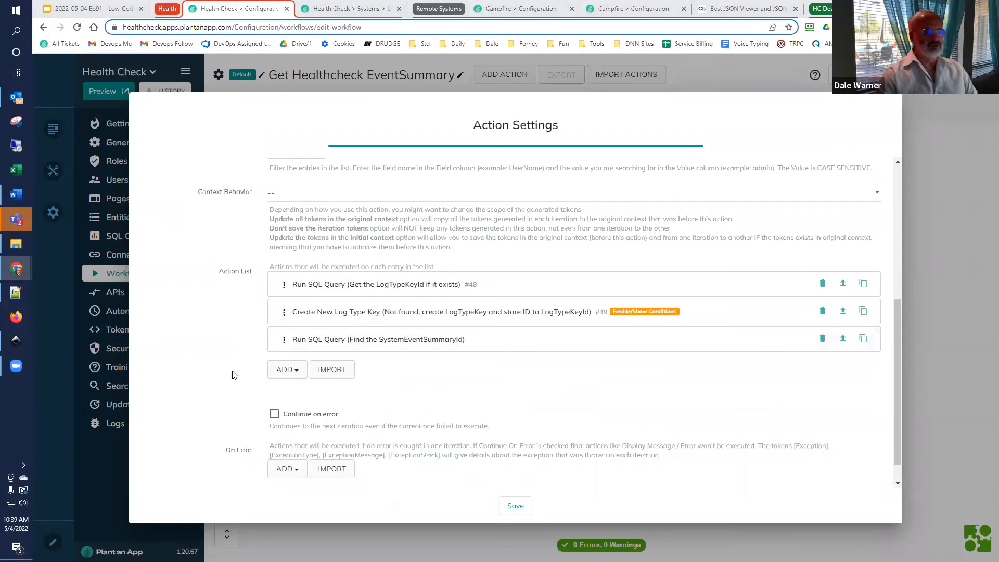
Step: Add a Partially update System Event Summary action to the action list with the description "If found, Update"
left_click(301, 371)
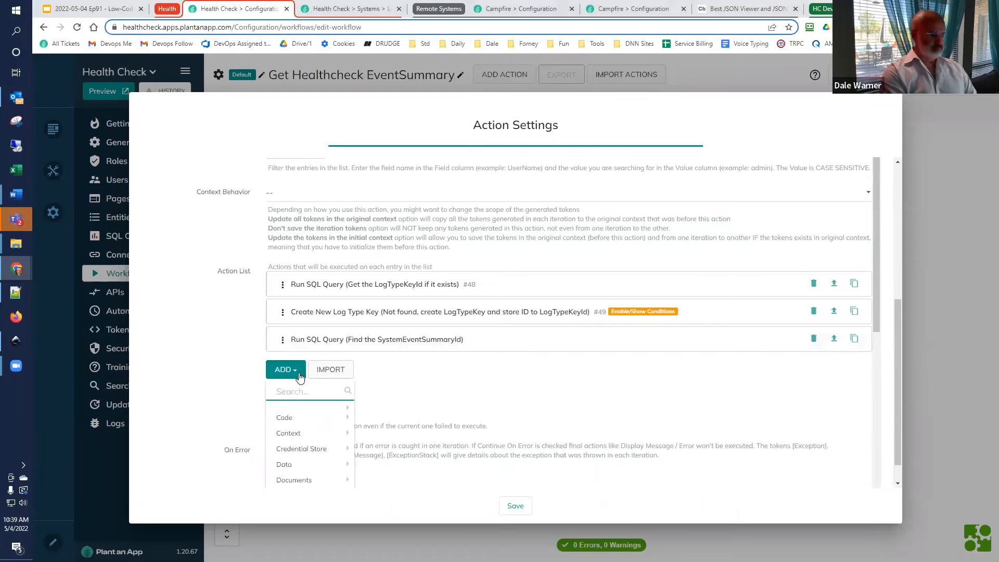
type("event sum")
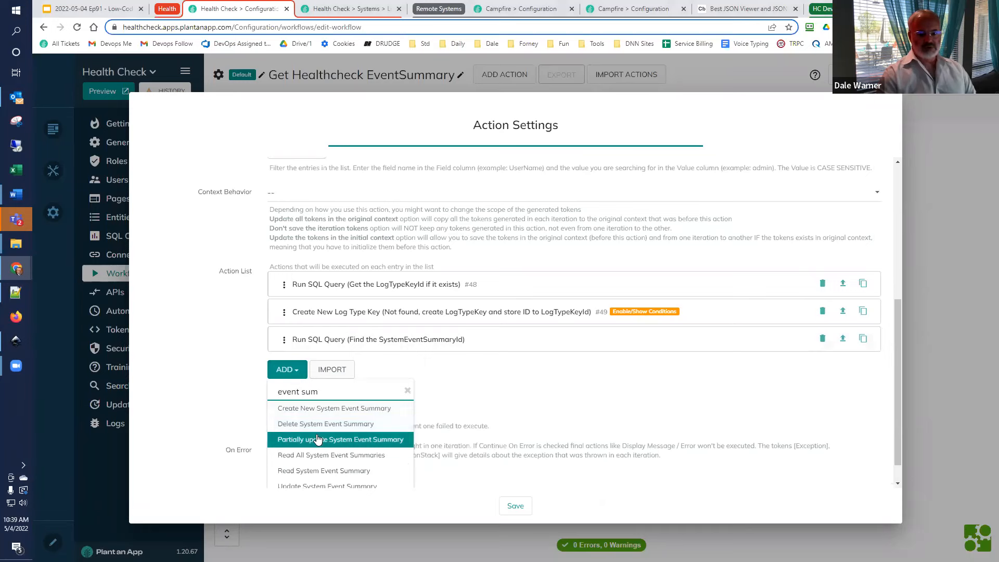
left_click(318, 441)
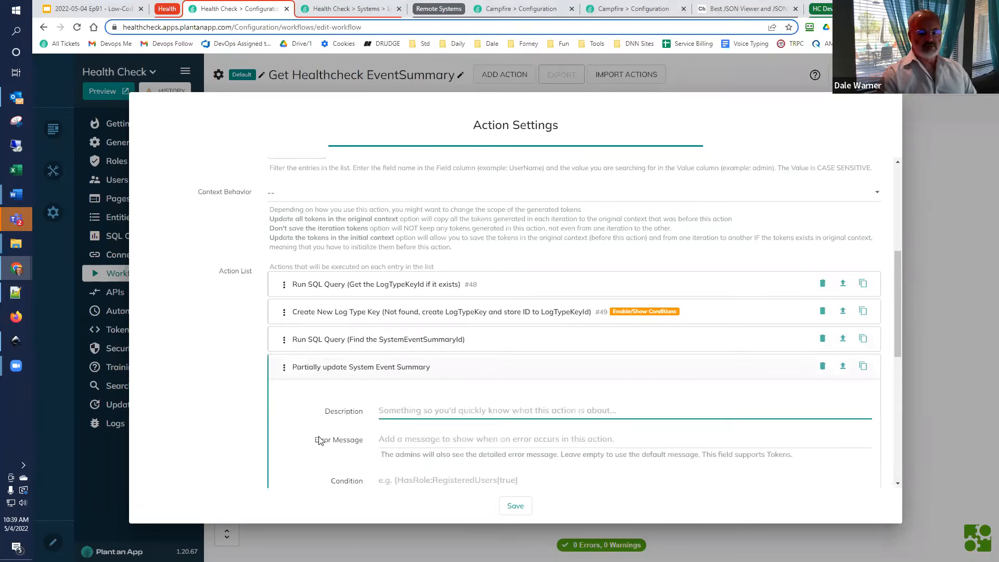
scroll(320, 432, "down", 3)
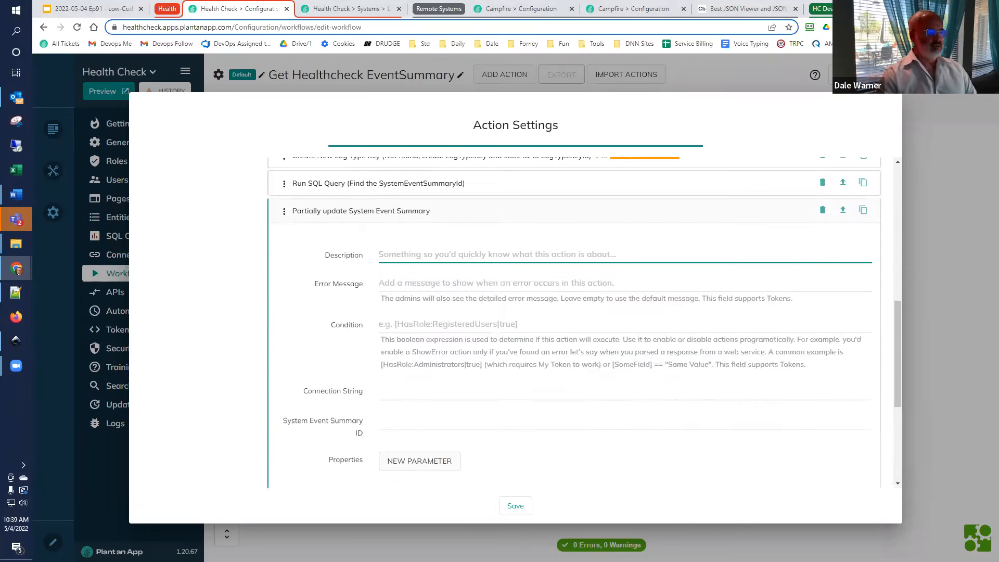
left_click(484, 255)
type("If found, Update")
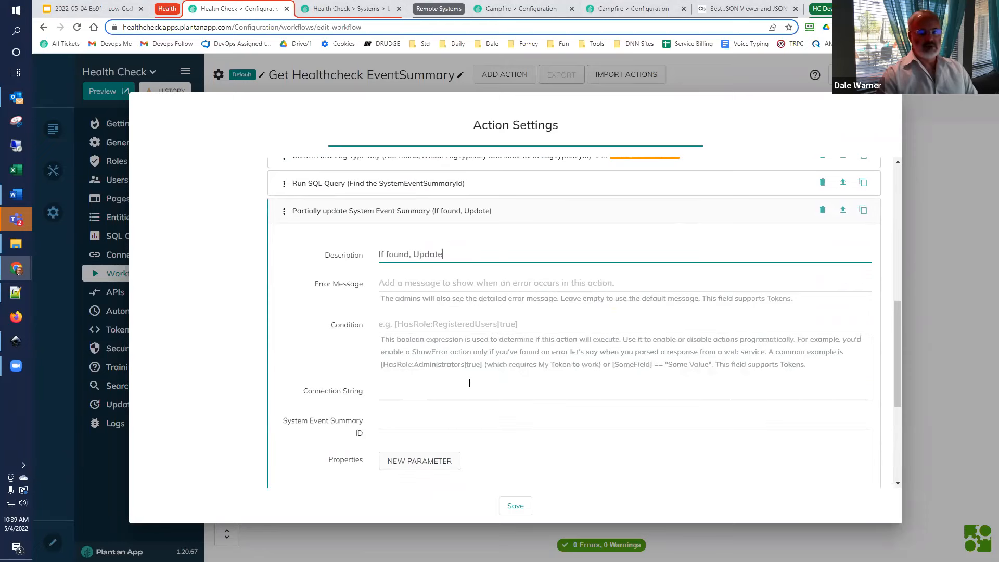
Step: Set the update action's condition to [SystemEventSummaryId] != "", leaving its System Event Summary ID empty
scroll(469, 383, "down", 2)
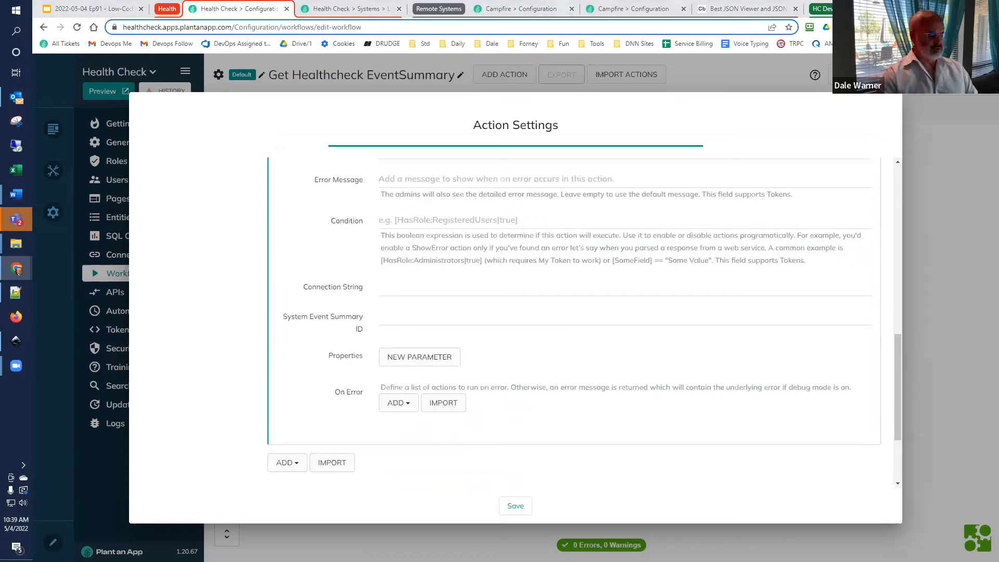
left_click(449, 318)
type("[SystemEventSummaryId] !=")
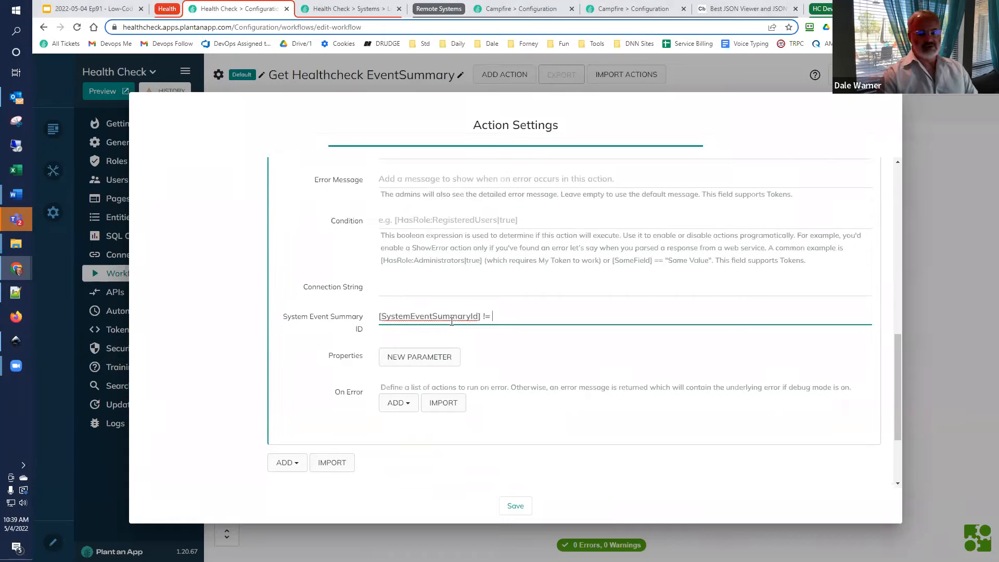
type("\"\"")
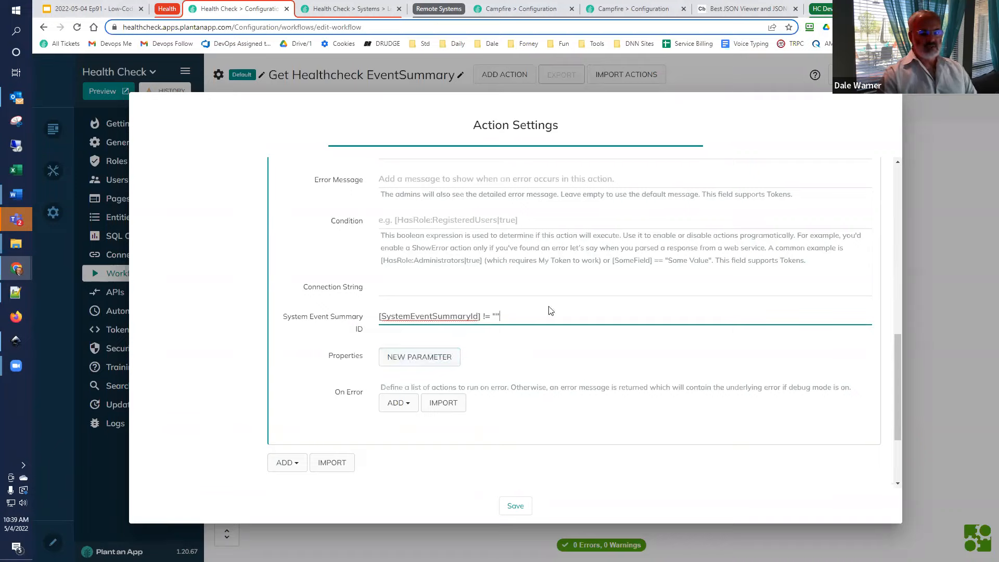
left_click_drag(514, 320, 376, 318)
key("ctrl+c")
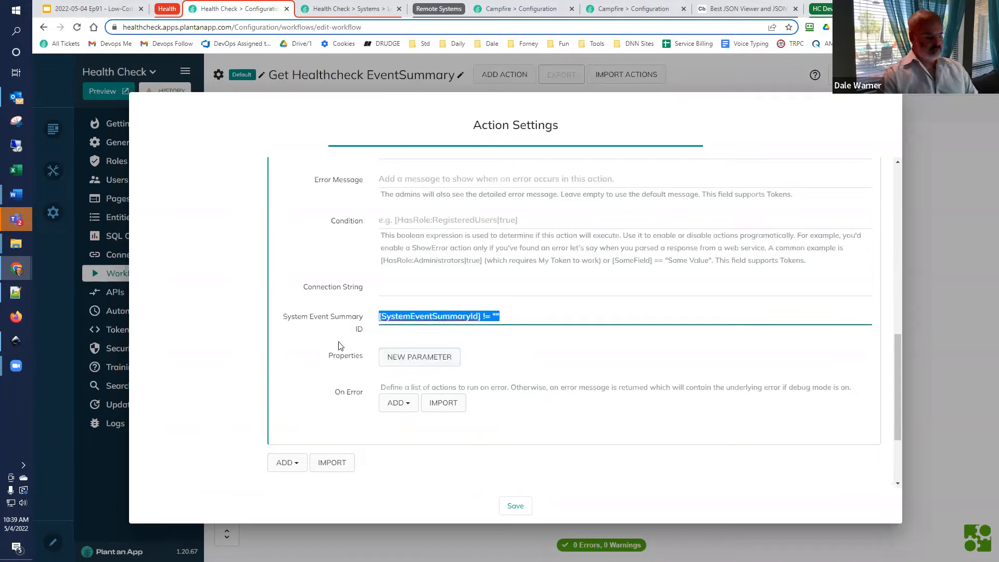
key("BackSpace")
left_click(421, 220)
key("ctrl+v")
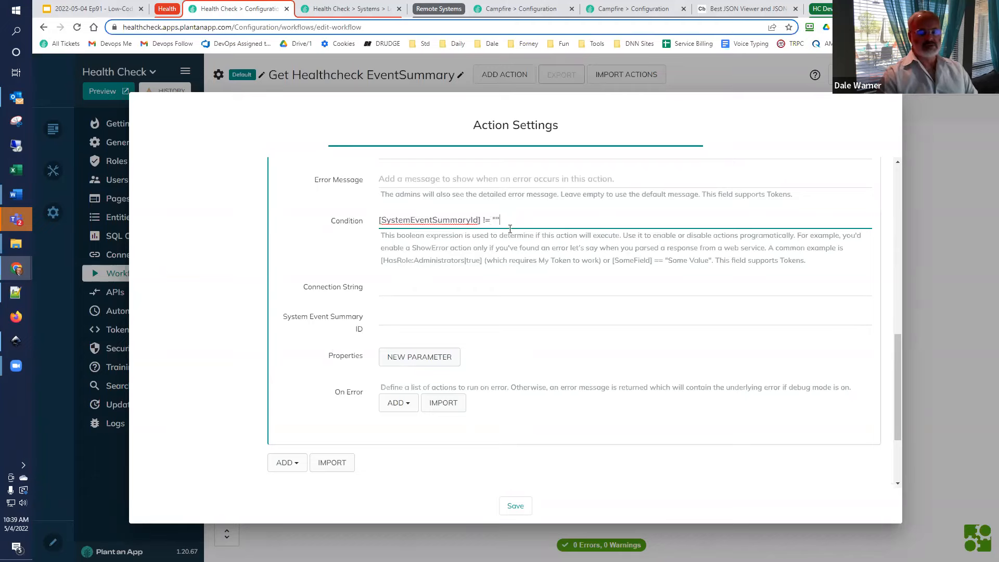
scroll(505, 263, "up", 2)
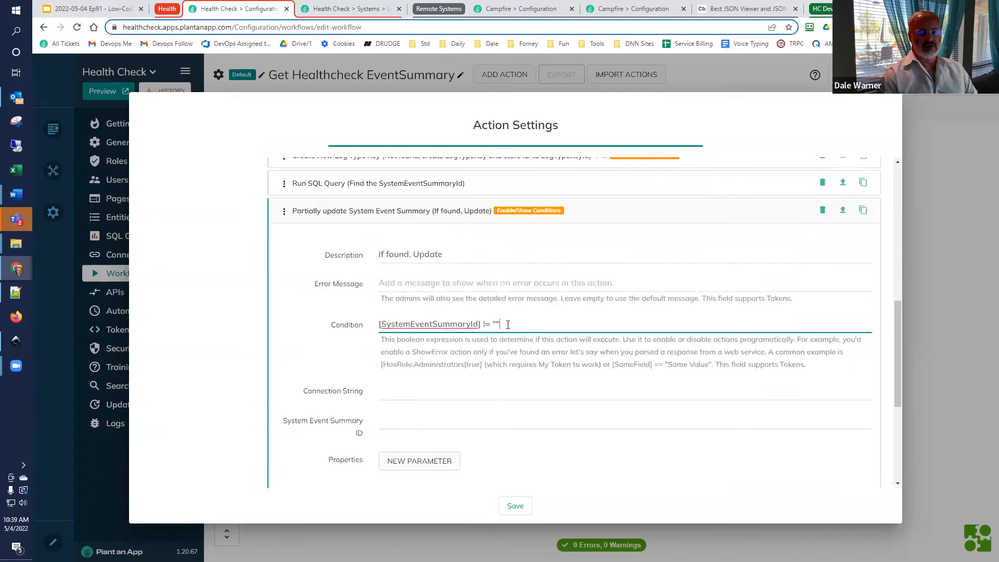
scroll(497, 384, "down", 1)
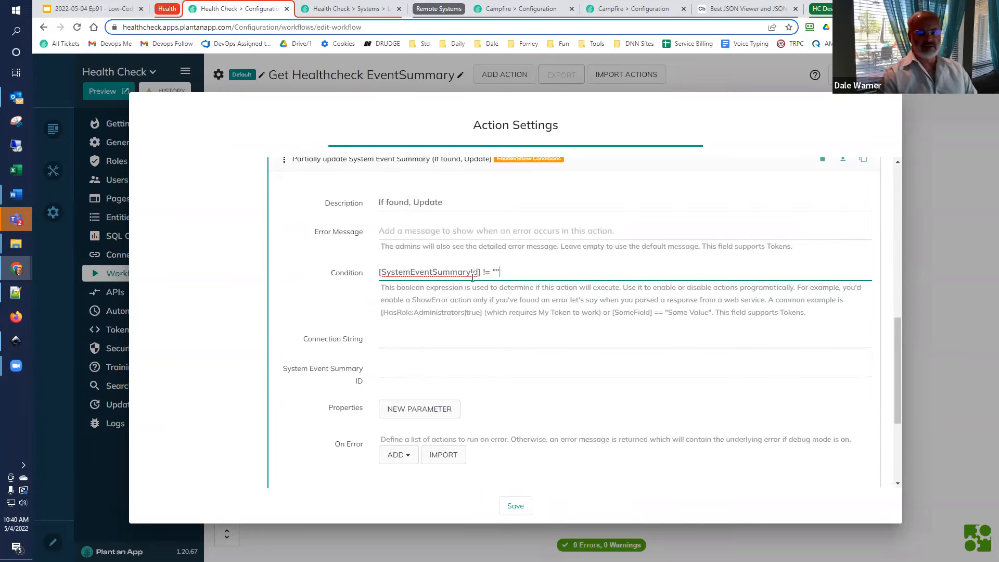
Step: Set the update action's System Event Summary ID to [SystemEventSummaryId], reusing the token from its condition
left_click_drag(483, 273, 290, 299)
key("ctrl+c")
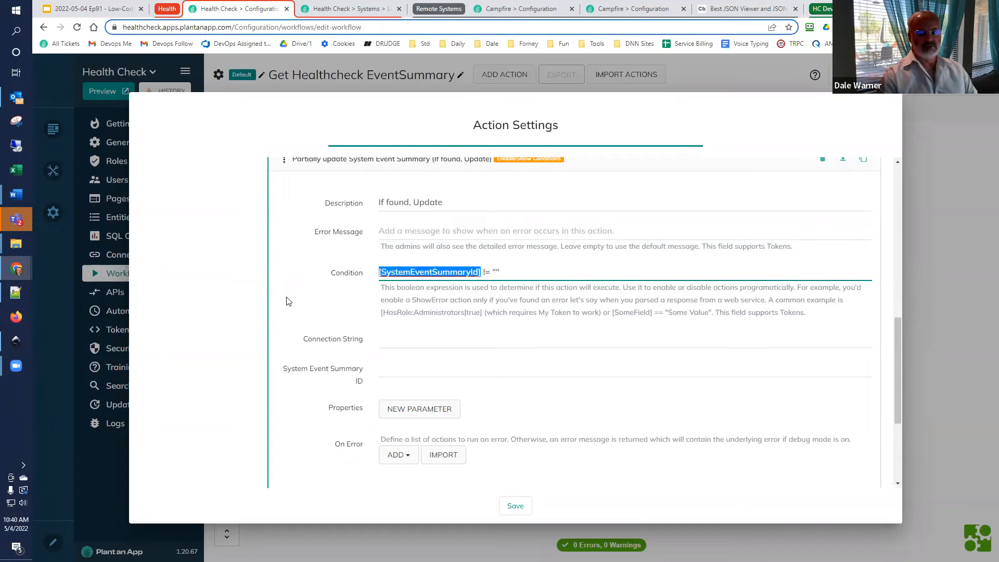
left_click(411, 371)
key("ctrl+v")
Step: Add a Number Of Events property to the update action with the value [EventSummaryList:NumberOfEvents]
left_click(399, 415)
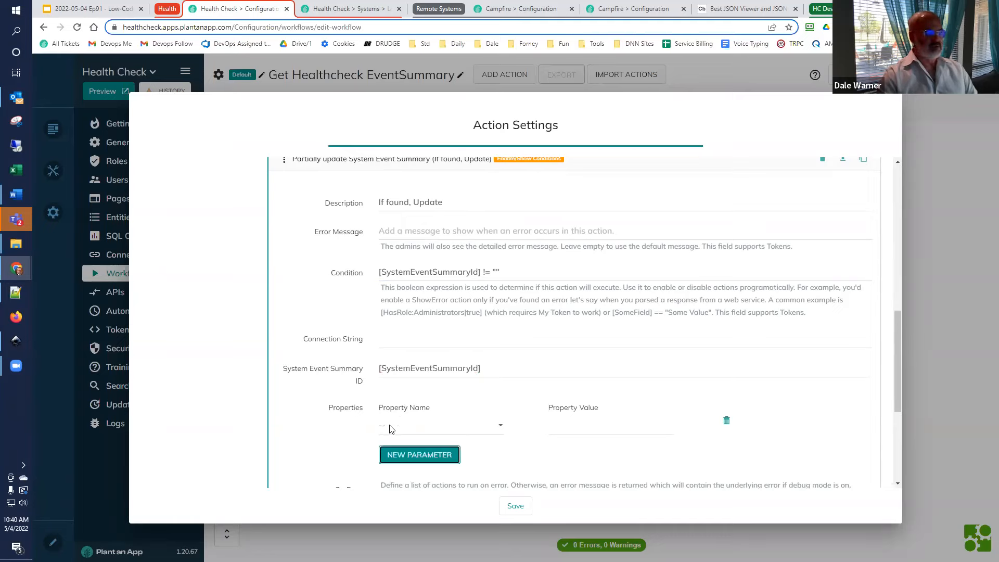
left_click(391, 427)
left_click(397, 487)
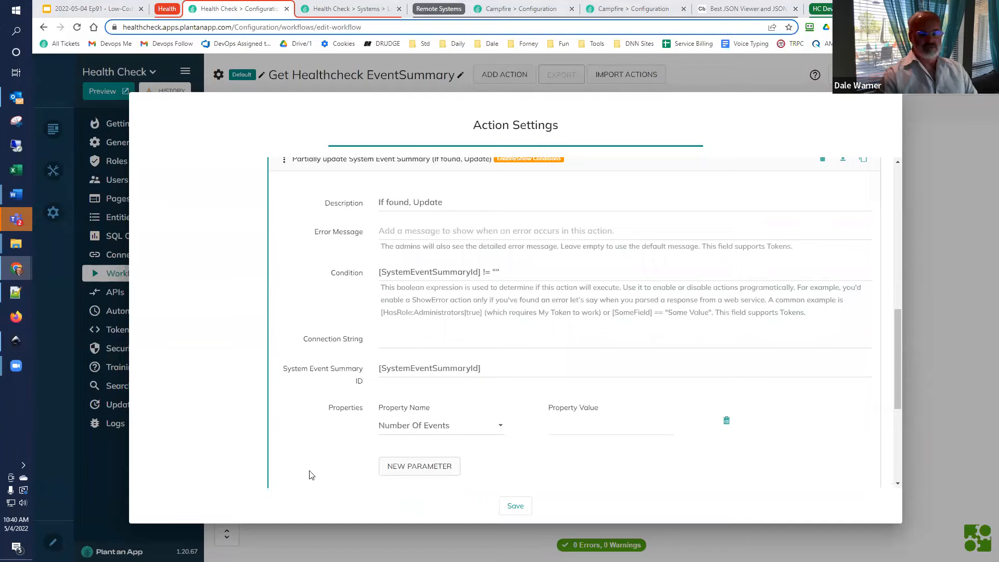
left_click(621, 428)
key("ctrl+v")
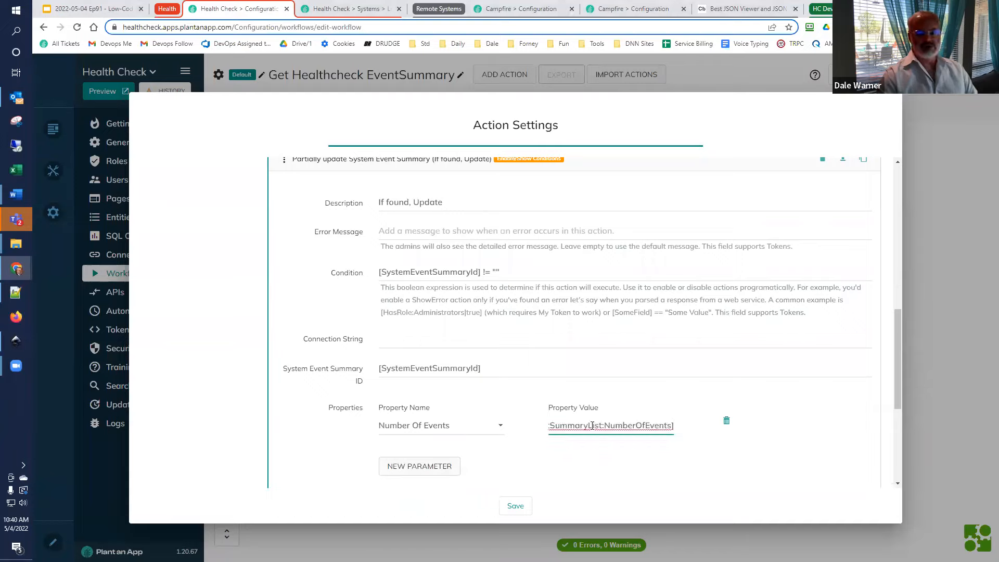
key("Home")
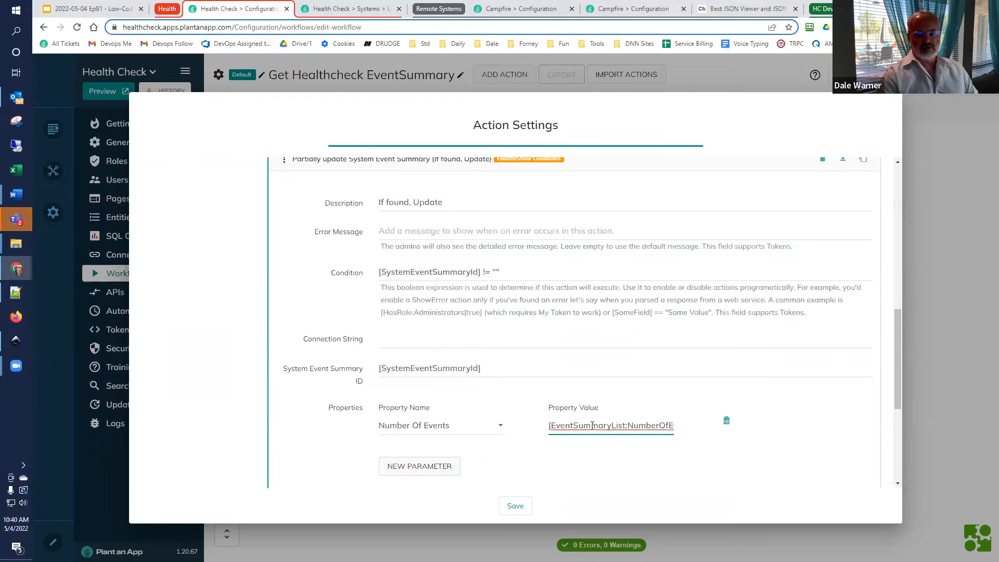
key("End")
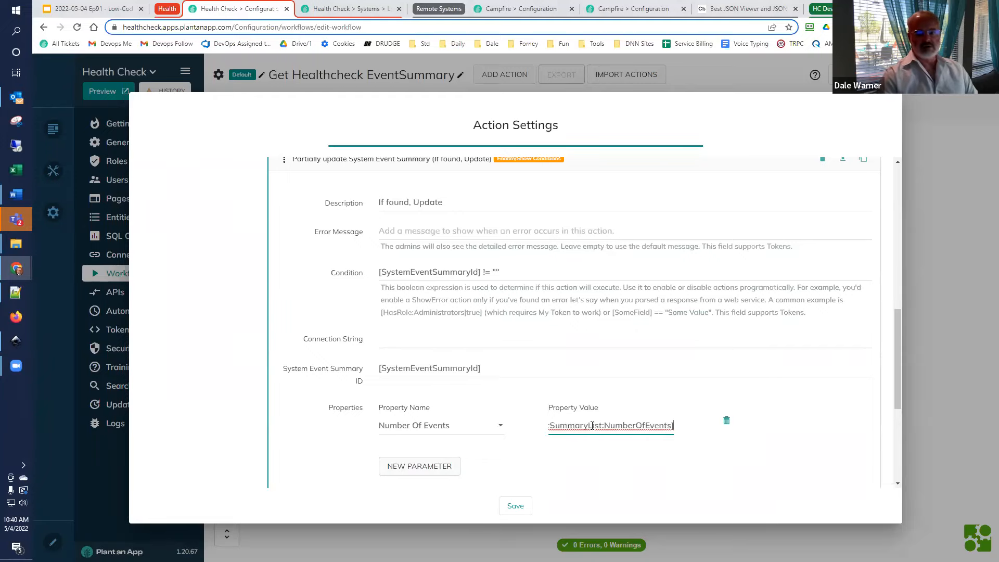
Step: Check the NumberOfEvents field in the Code Beautify JSON Viewer and return to the workflow's action settings
left_click(732, 10)
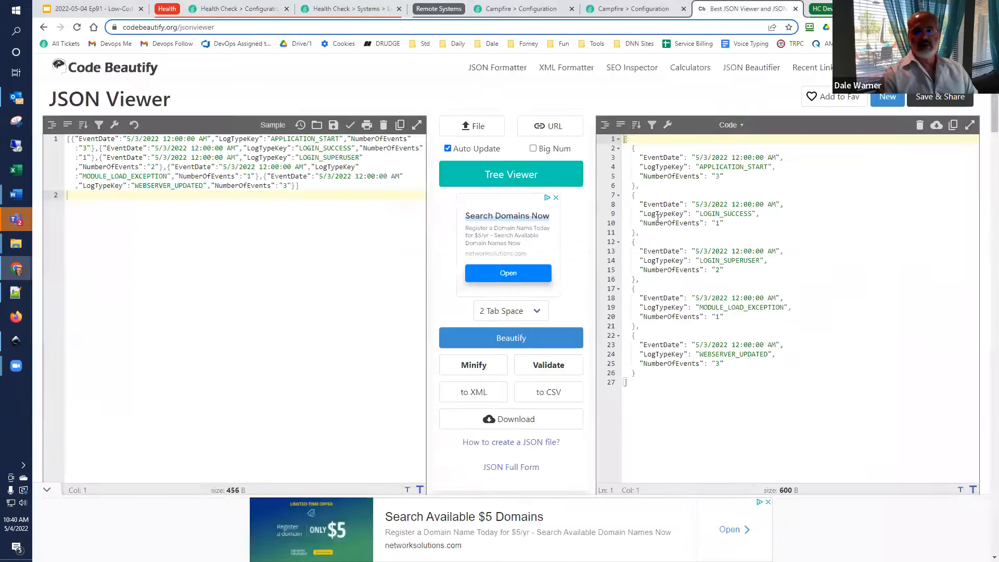
left_click_drag(652, 176, 724, 177)
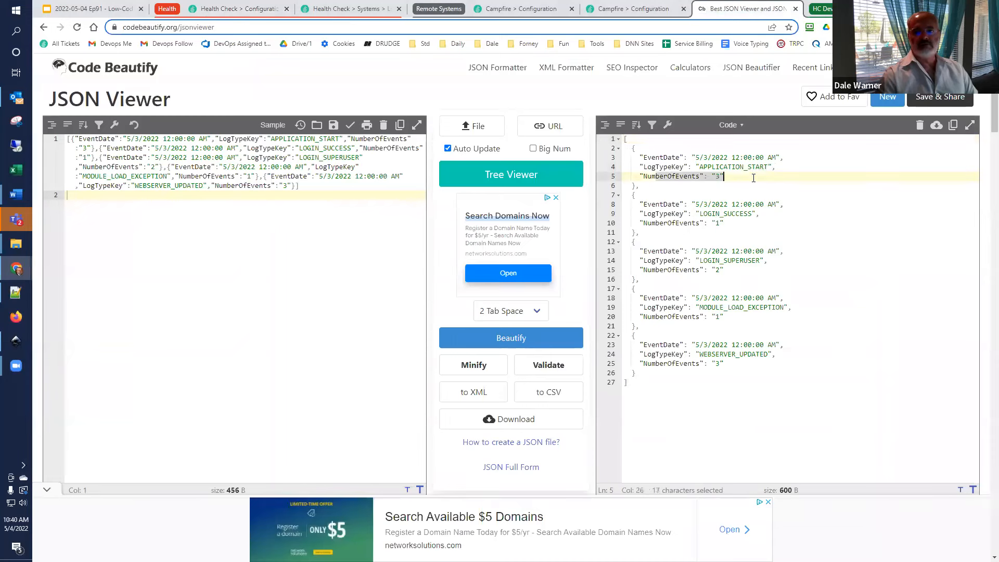
left_click_drag(239, 9, 225, 6)
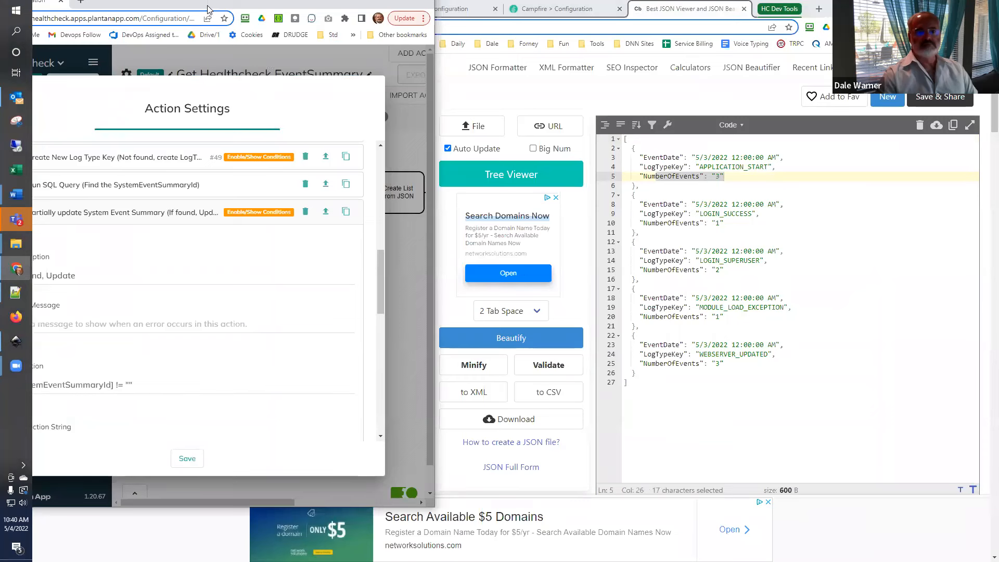
mouse_move(213, 16)
left_mouse_down()
mouse_move(260, 52)
mouse_move(261, 16)
left_mouse_up()
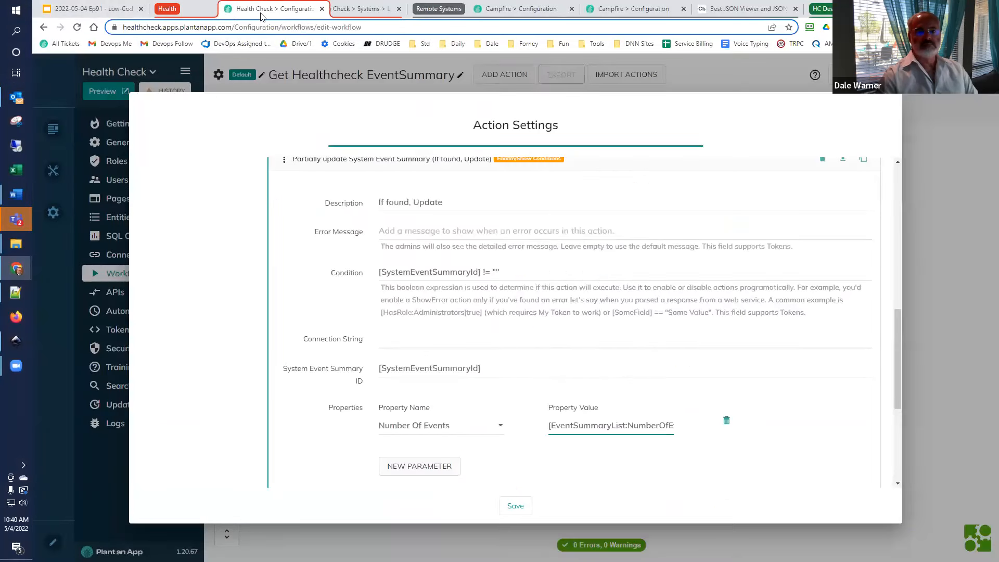
Step: Collapse the finished update action and add a Create New System Event Summary action to the action list
scroll(706, 399, "down", 2)
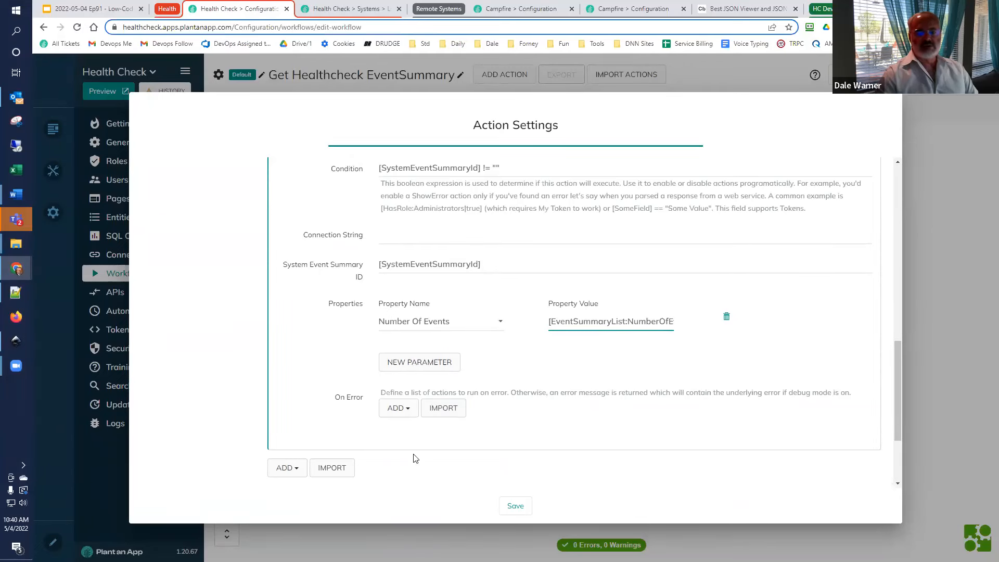
scroll(362, 420, "up", 6)
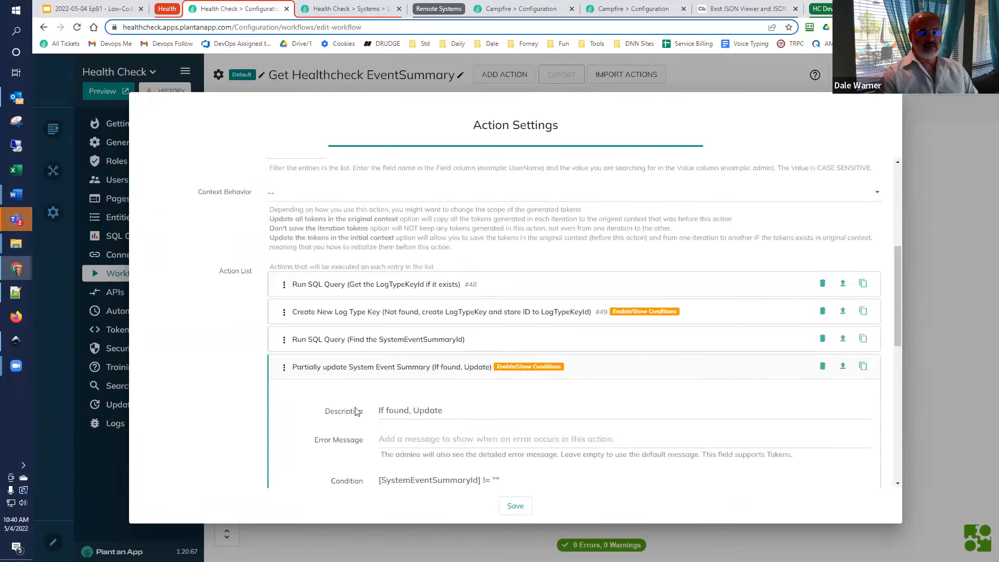
left_click(351, 367)
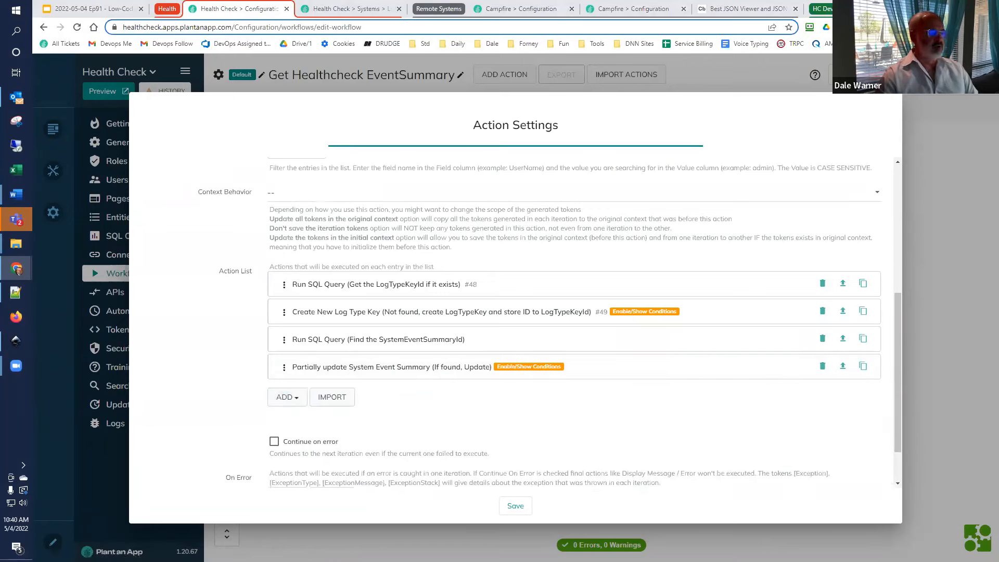
left_click(289, 403)
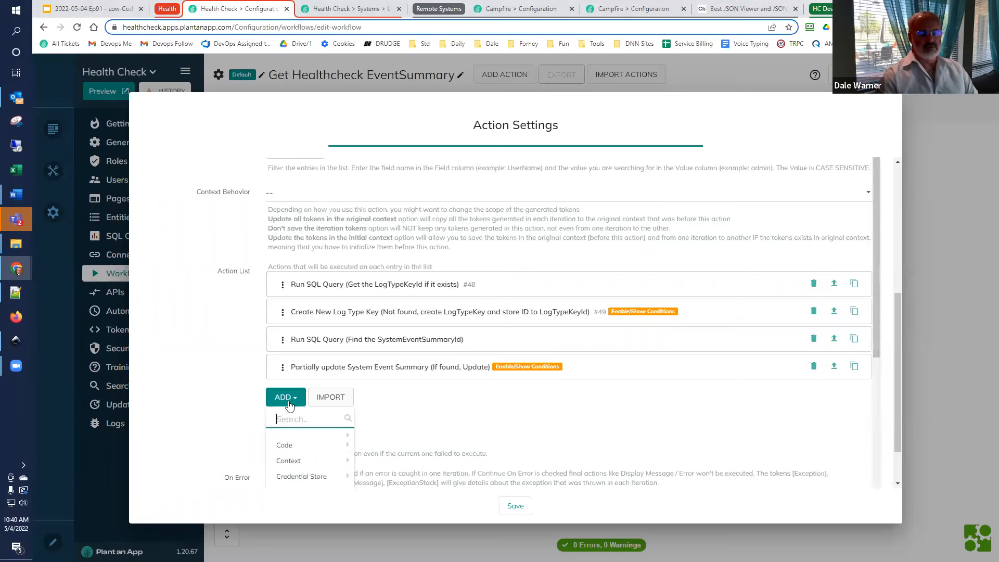
type("event sum")
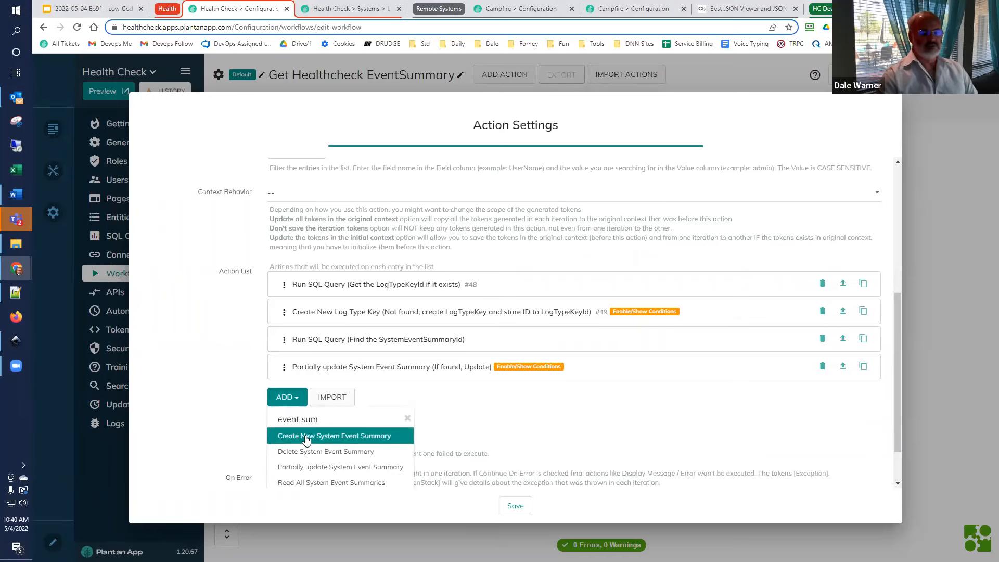
left_click(306, 438)
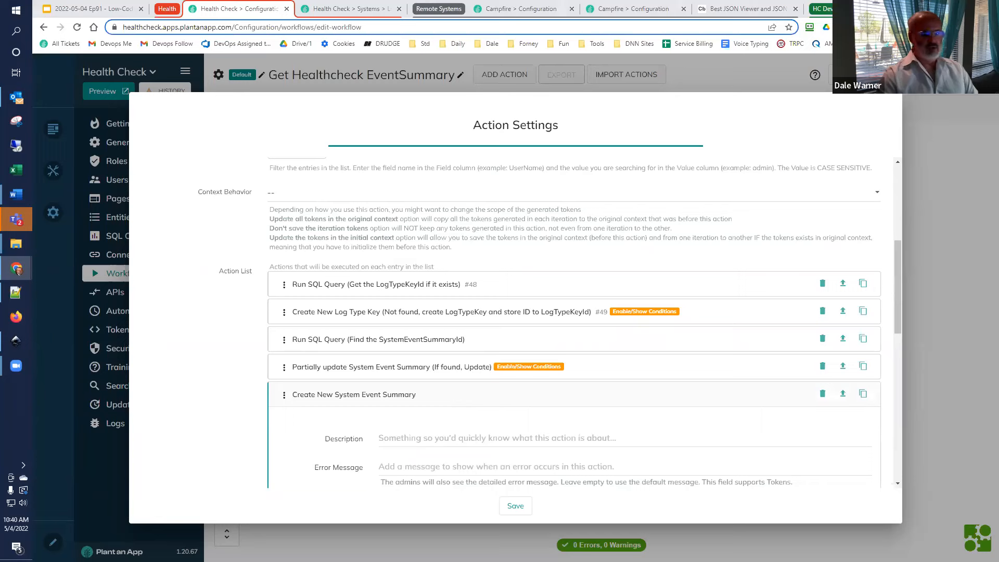
Step: Set the create action's condition to [SystemEventSummaryId] == ""
scroll(466, 364, "down", 2)
left_click(432, 405)
type("[SystemEventSummaryId] == \"\"")
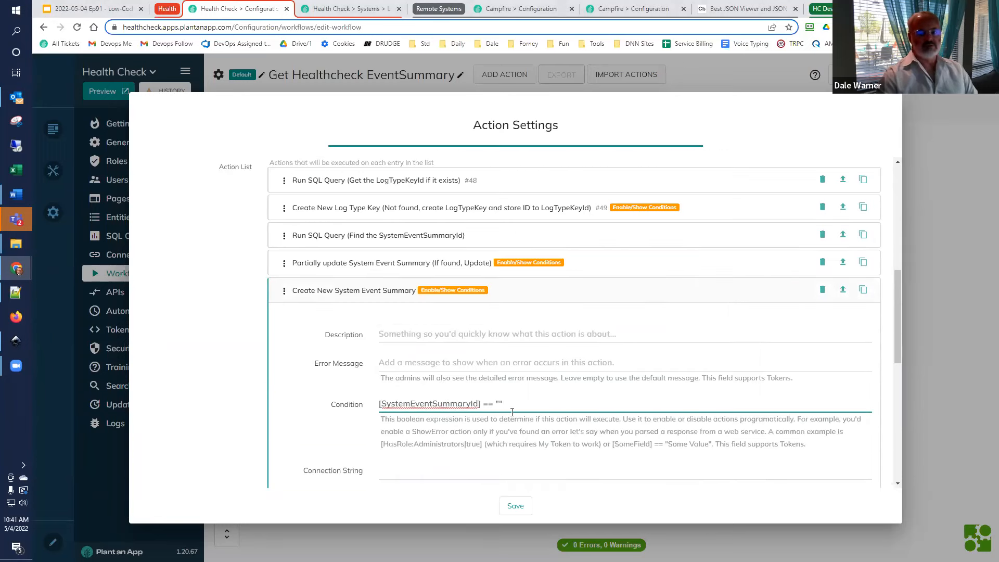
Step: Set the create action's System to [System:Id] and its Event Date to [EventDate]
scroll(500, 391, "down", 3)
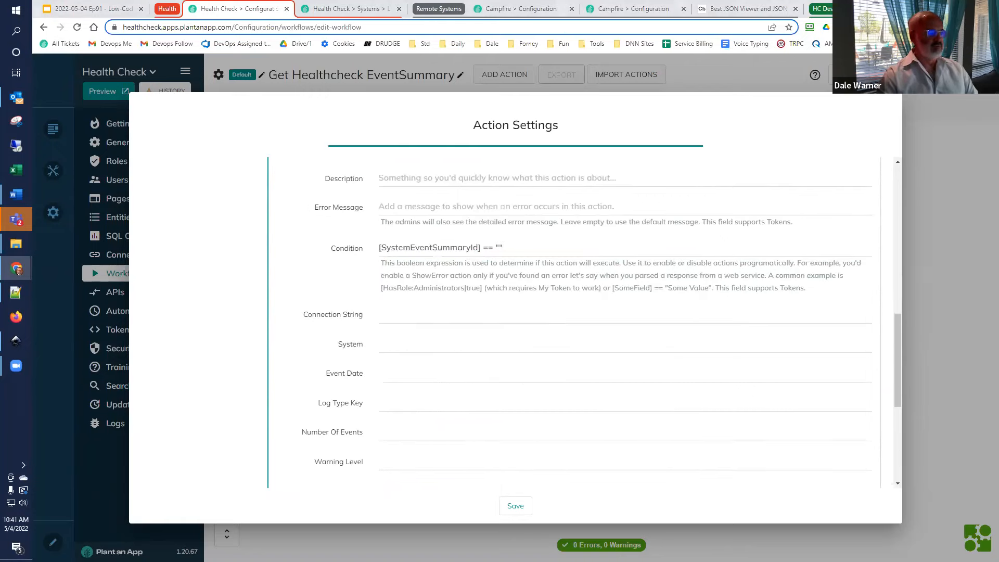
left_click(436, 342)
type("[System:Id]")
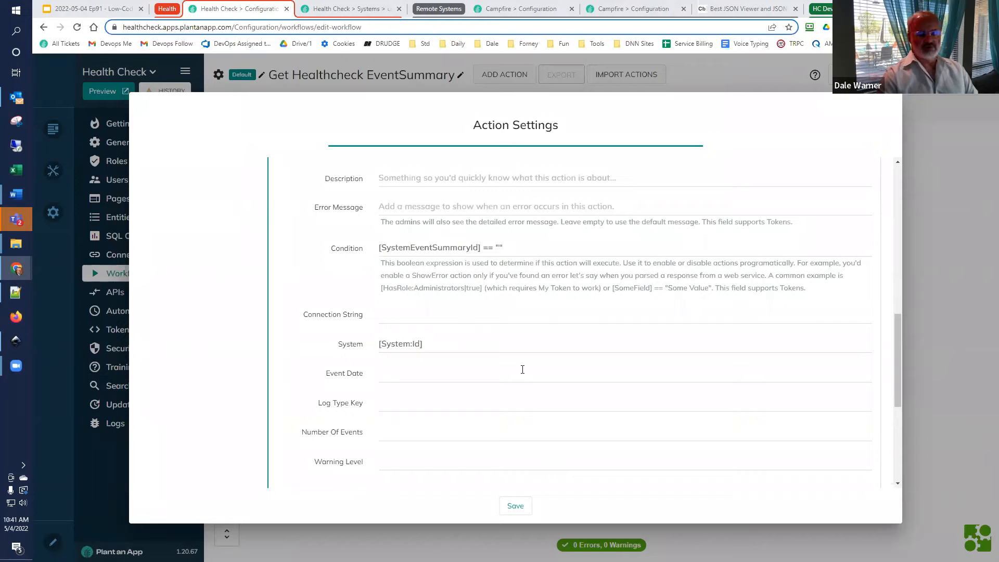
left_click(463, 384)
type("[EventDate]")
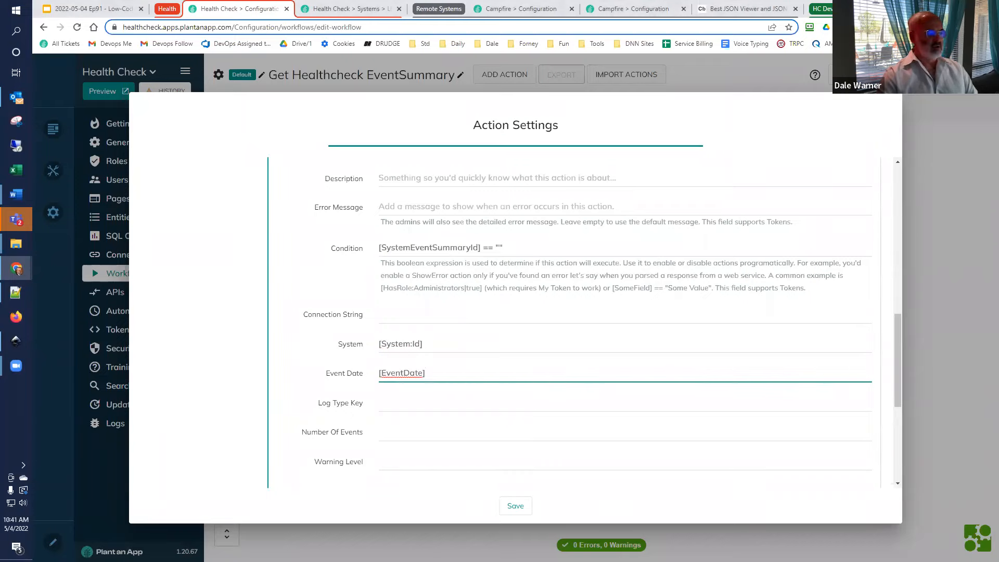
Step: Set the create action's Log Type Key to [LogTypeKeyId] and Number Of Events to [EventSummaryList:NumberOfEvents], leaving Warning Level empty
left_click(457, 402)
type("[LogTypeKeyId]")
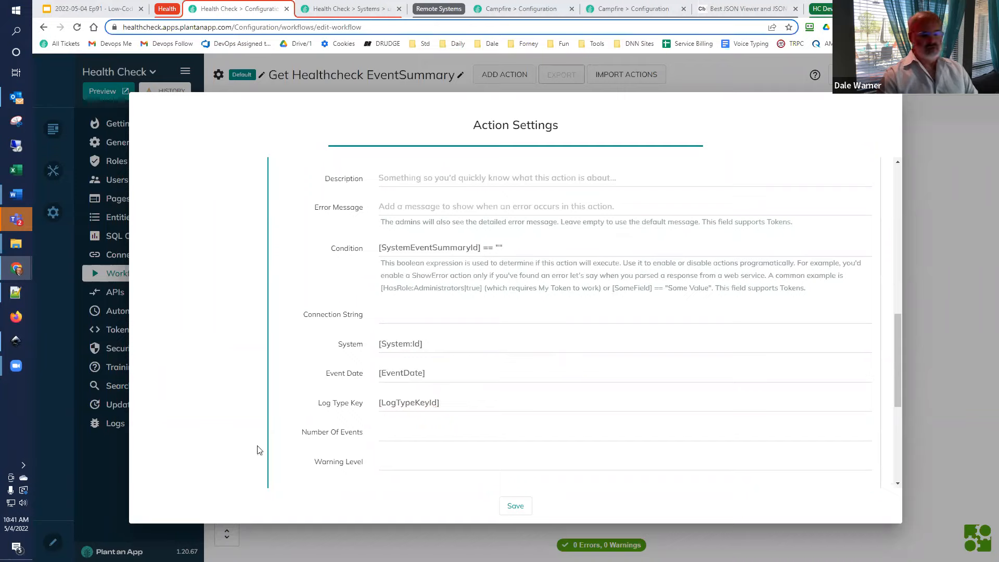
left_click(445, 431)
type("[EventSummaryList:NumberOfEvents]")
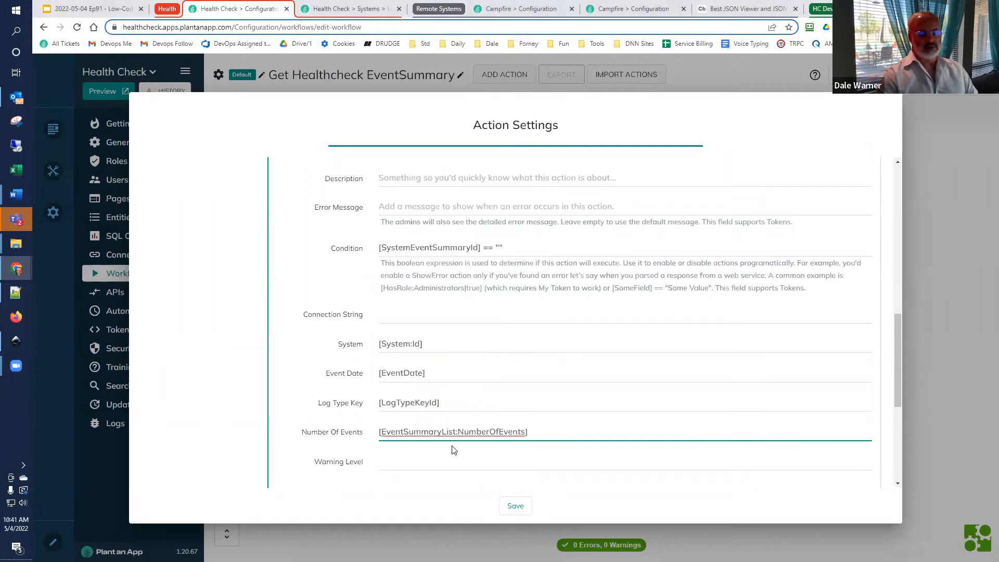
scroll(540, 423, "down", 3)
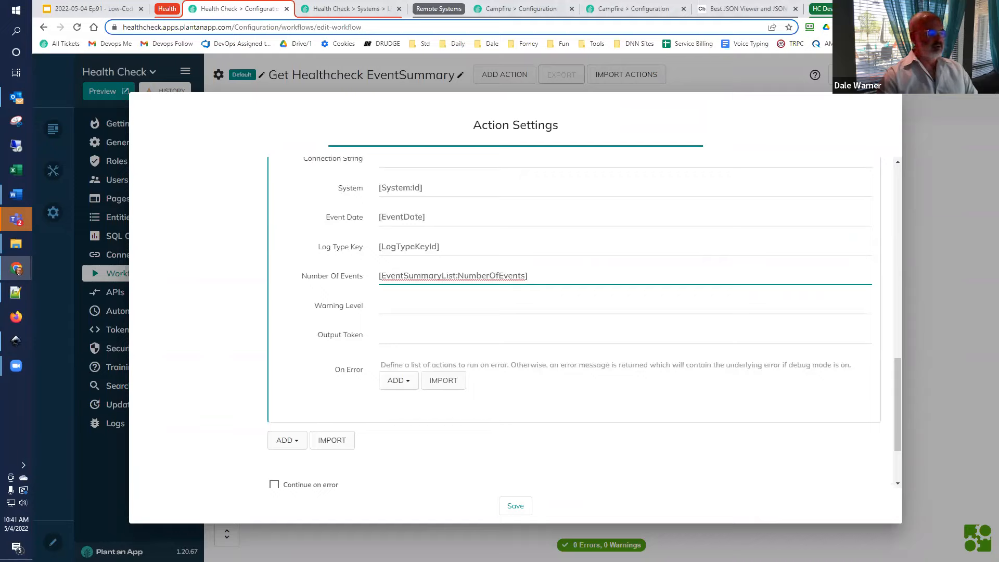
key("Tab")
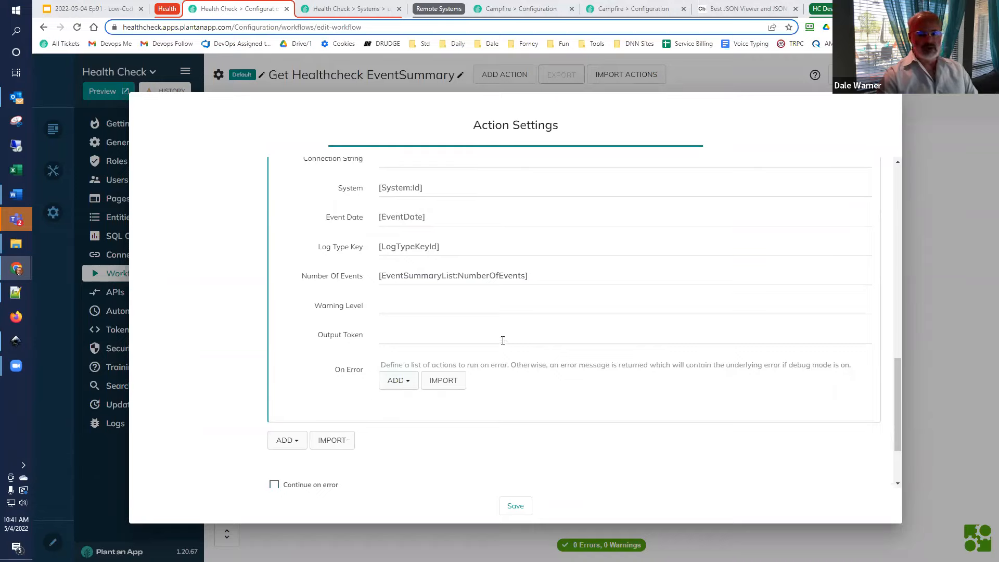
Step: Set the create action's output token to SystemEventSummaryId and save the action settings
left_click(488, 334)
key("ctrl+v")
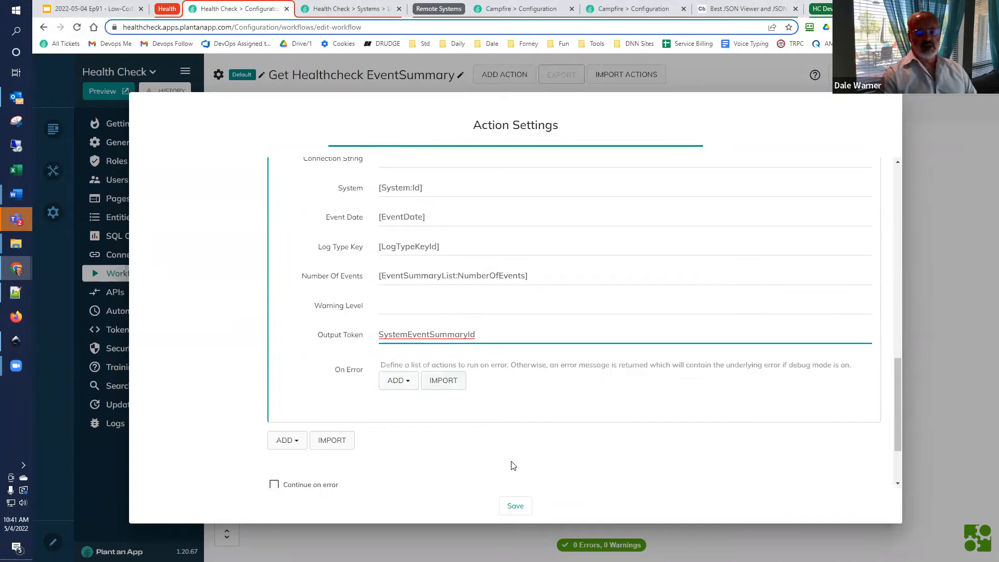
scroll(498, 456, "down", 2)
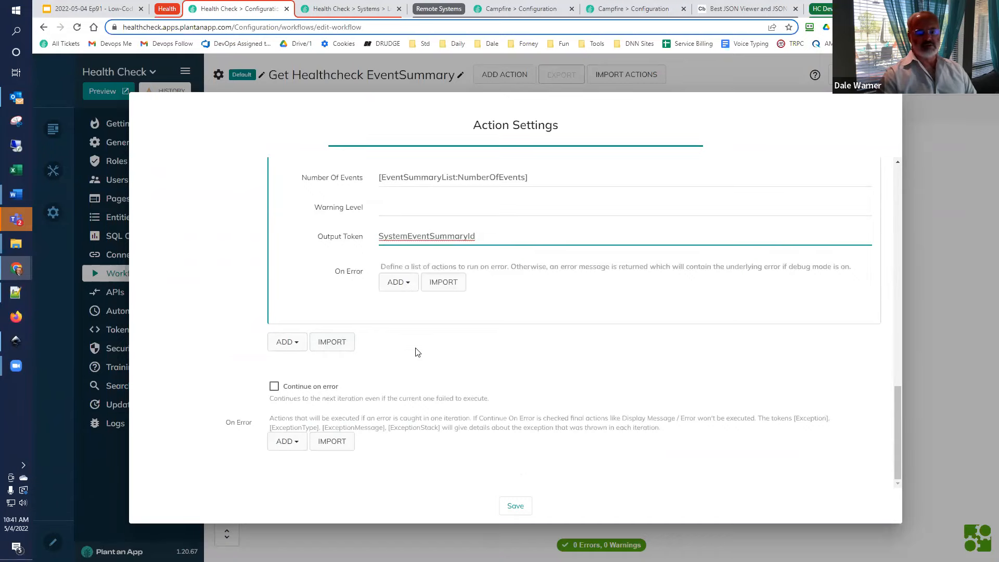
left_click(513, 504)
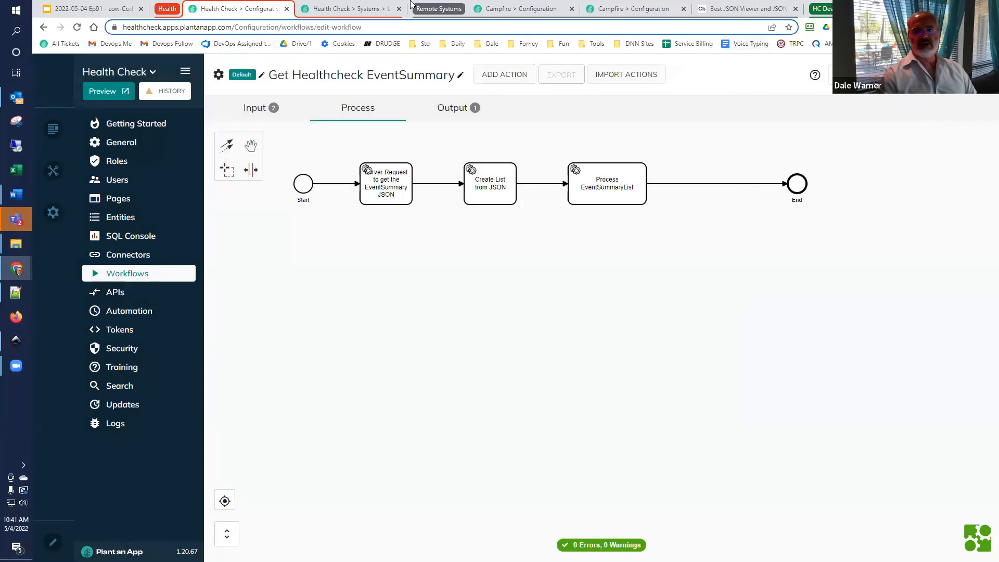
Step: Open the System Event Summaries listing on the Health Check site
left_click(354, 9)
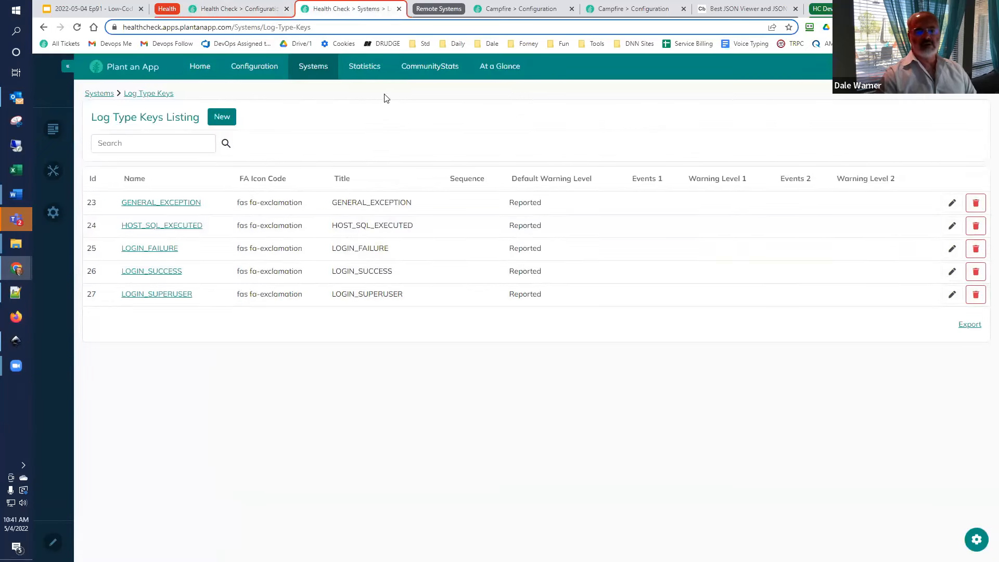
mouse_move(320, 67)
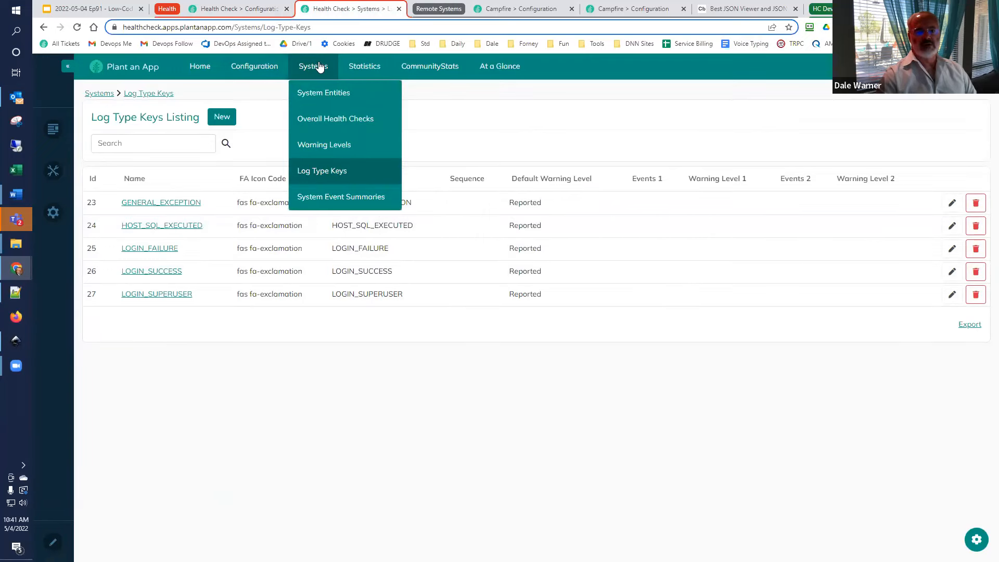
left_click(337, 198)
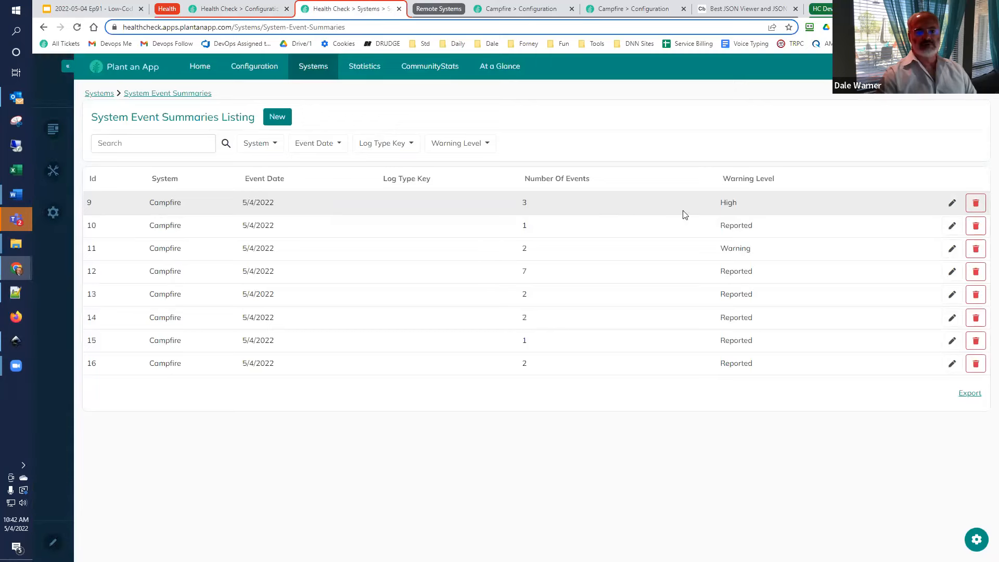
Step: Delete all the Campfire records, Ids 9 to 16, from the System Event Summaries listing
left_click(976, 203)
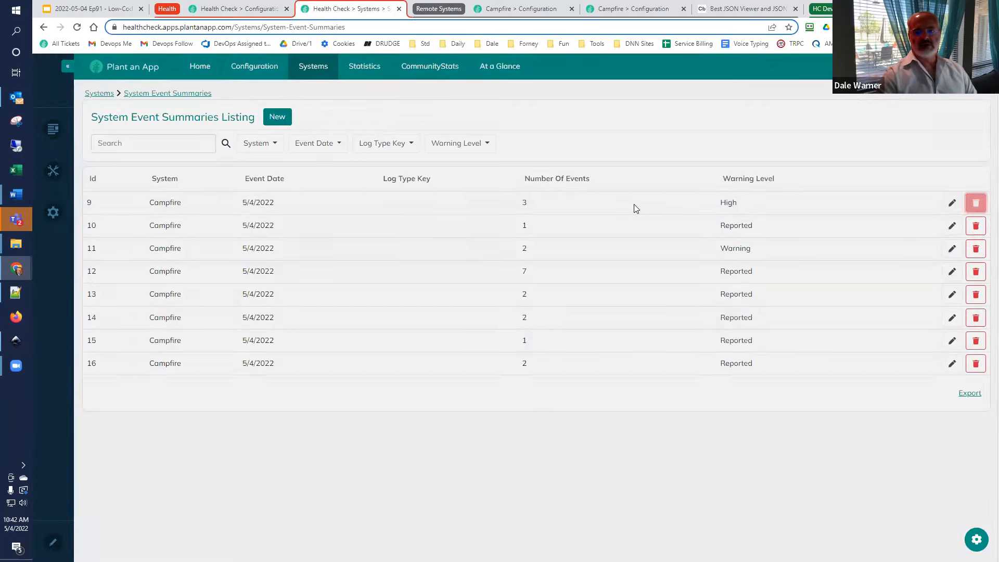
left_click(881, 153)
left_click(976, 203)
left_click(881, 152)
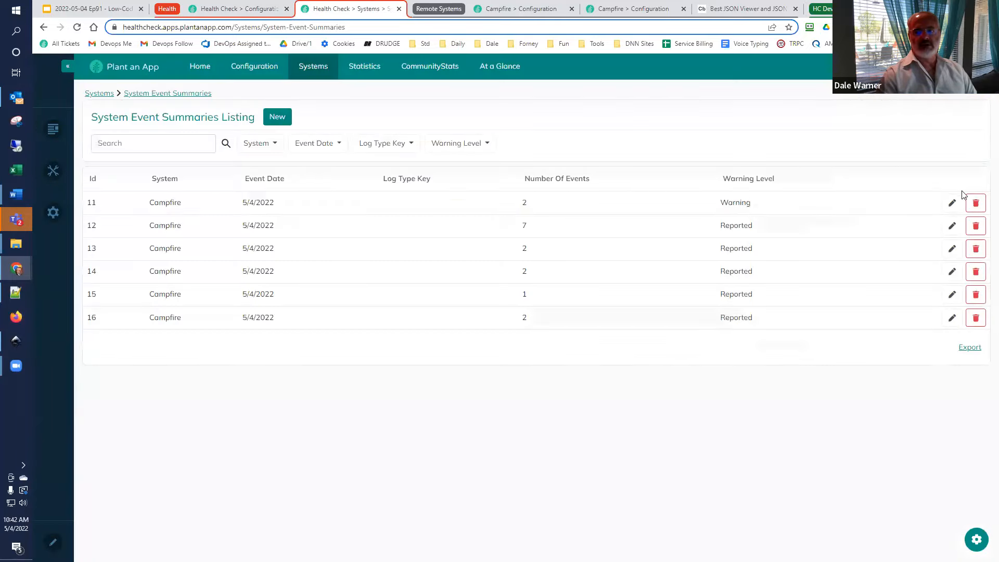
left_click(976, 203)
left_click(882, 153)
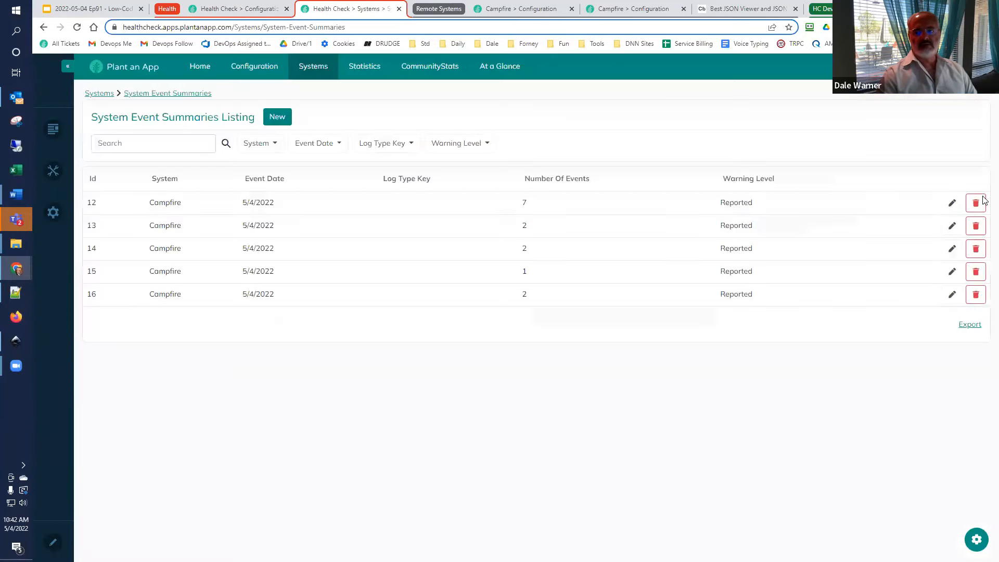
left_click(975, 203)
left_click(881, 152)
left_click(976, 203)
left_click(979, 205)
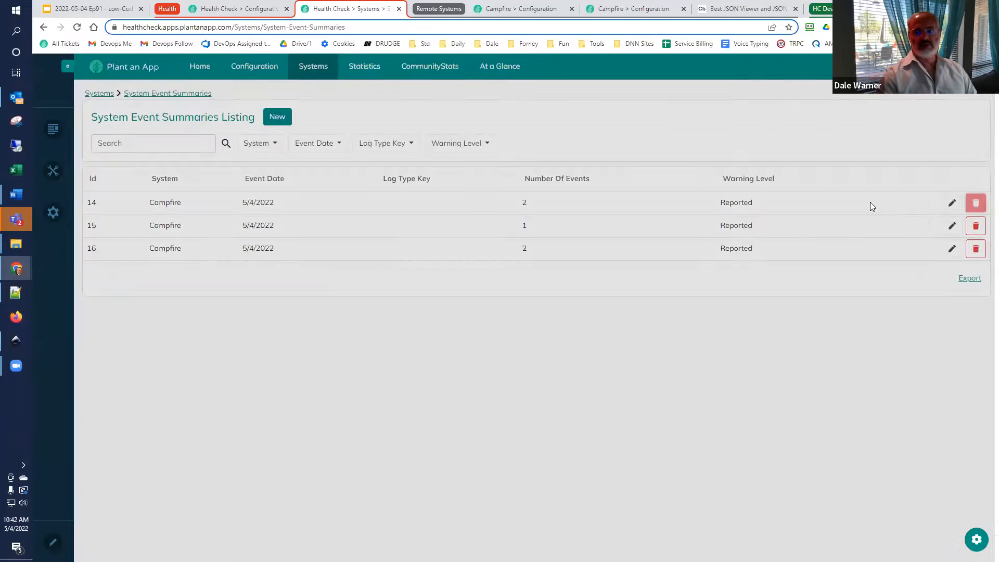
left_click(880, 156)
left_click(977, 206)
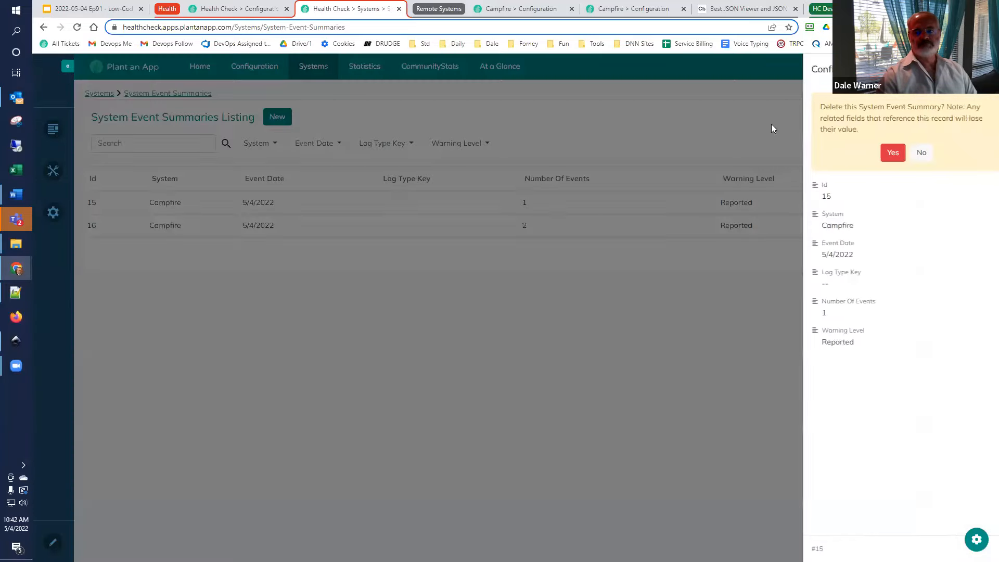
left_click(879, 153)
left_click(978, 202)
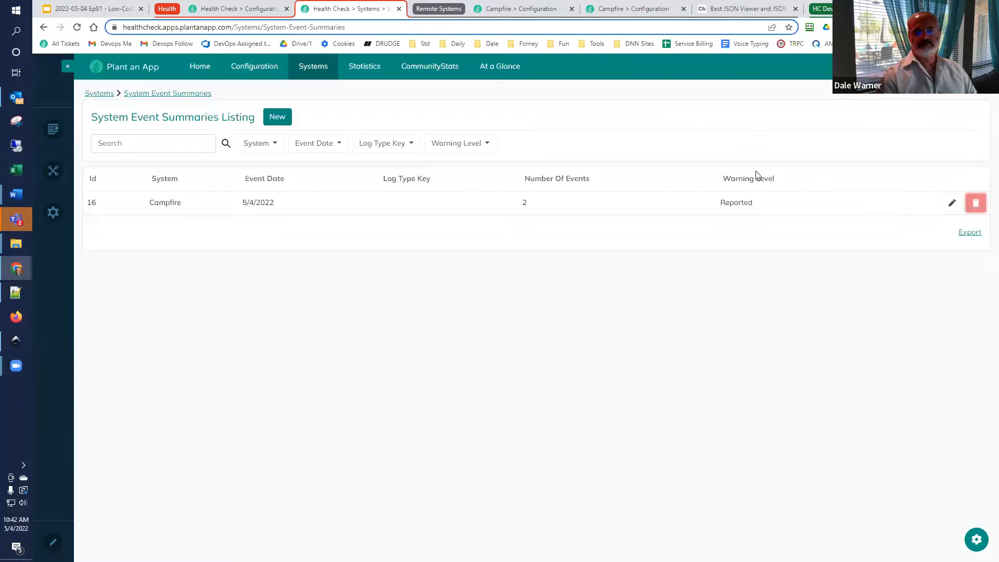
left_click(879, 152)
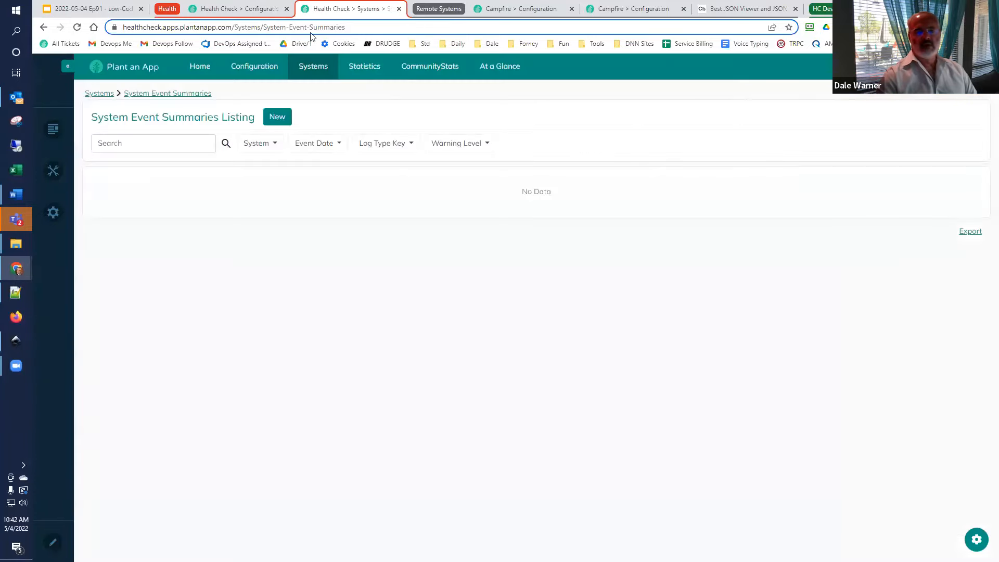
Step: Run the Get Healthcheck EventSummary workflow test with its default inputs and reload the System Event Summaries listing
left_click(245, 8)
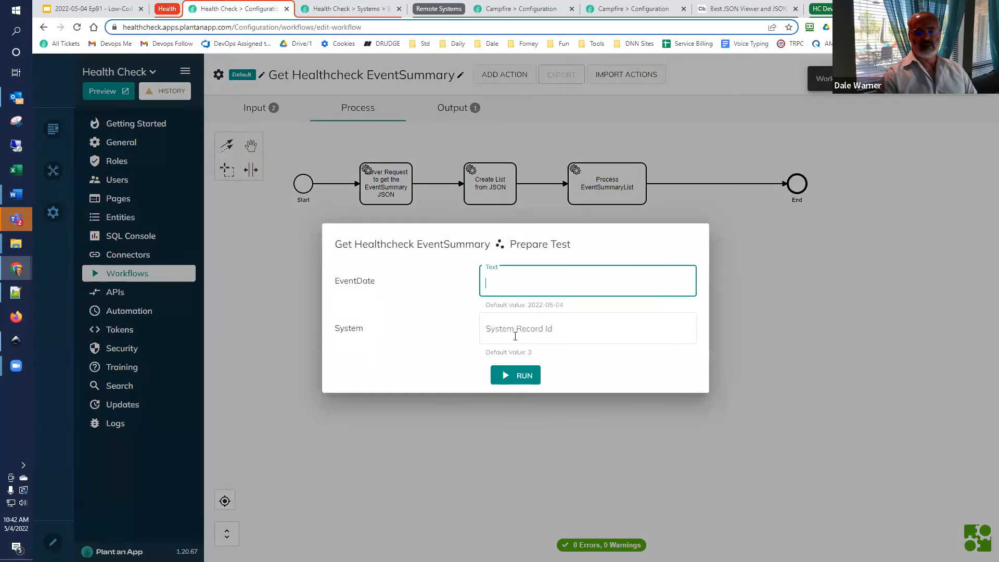
left_click(522, 384)
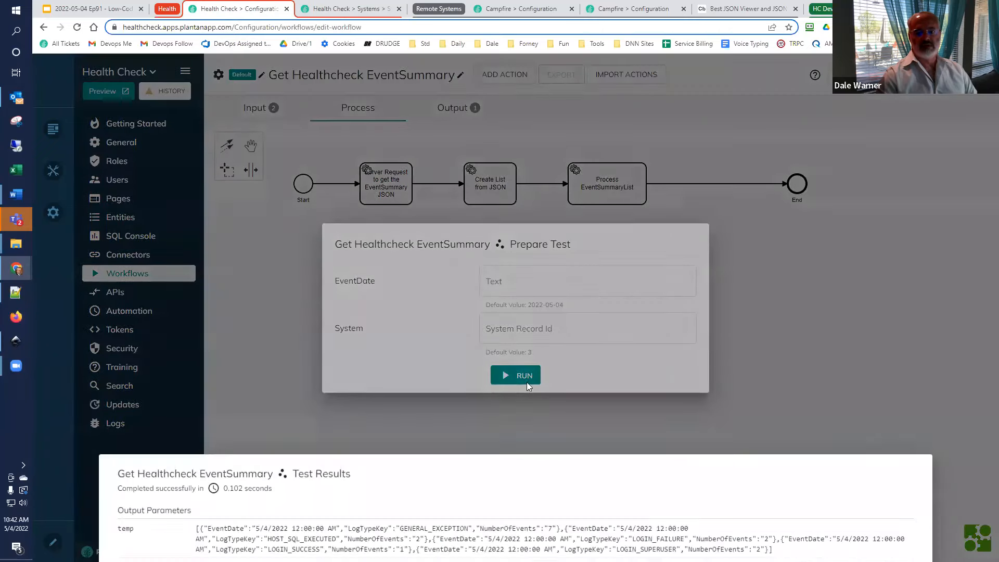
left_click(346, 9)
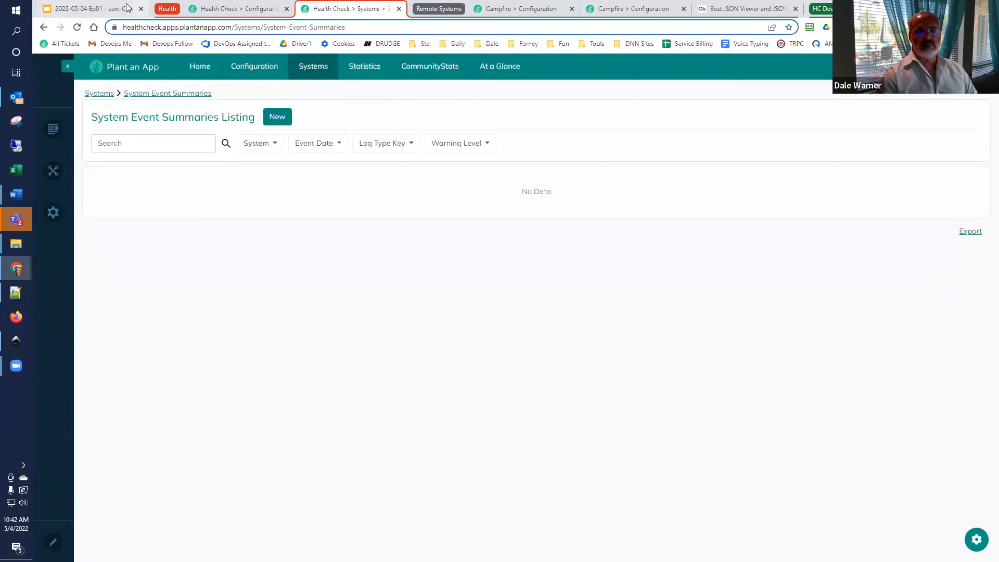
left_click(77, 27)
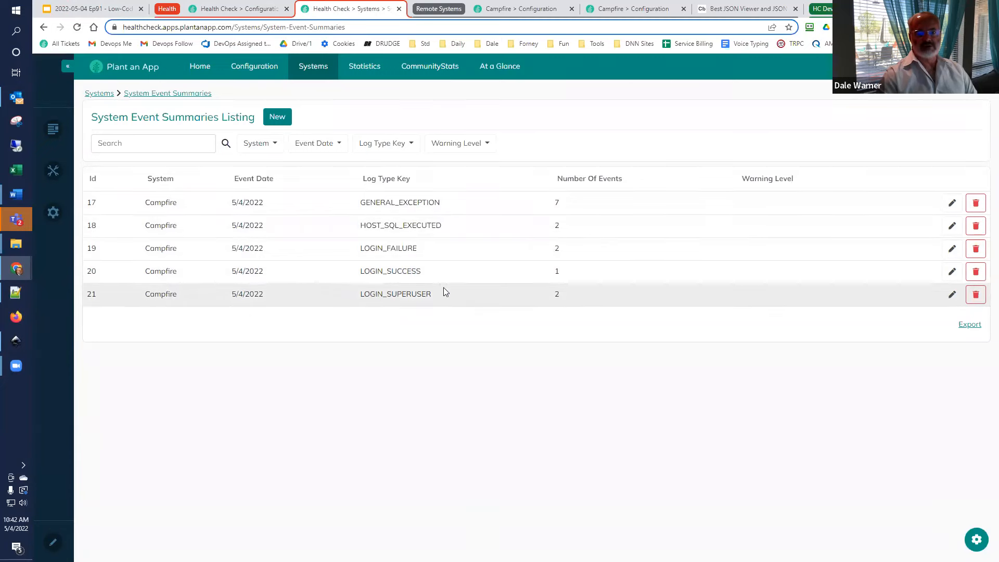
Step: Run the Get Healthcheck EventSummary test again with the default inputs and check the System Event Summaries listing for duplicates
left_click(237, 9)
left_click(514, 375)
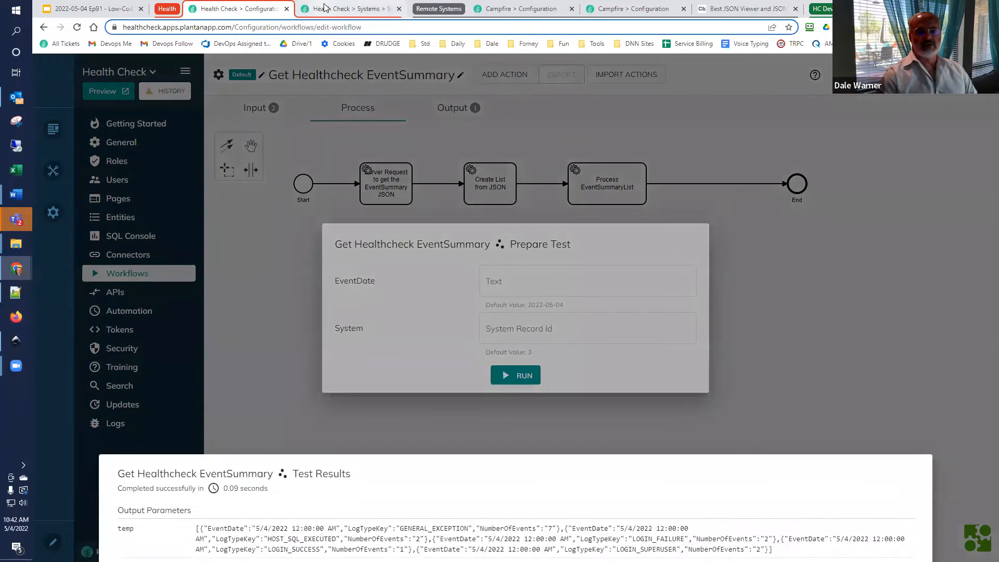
left_click(324, 7)
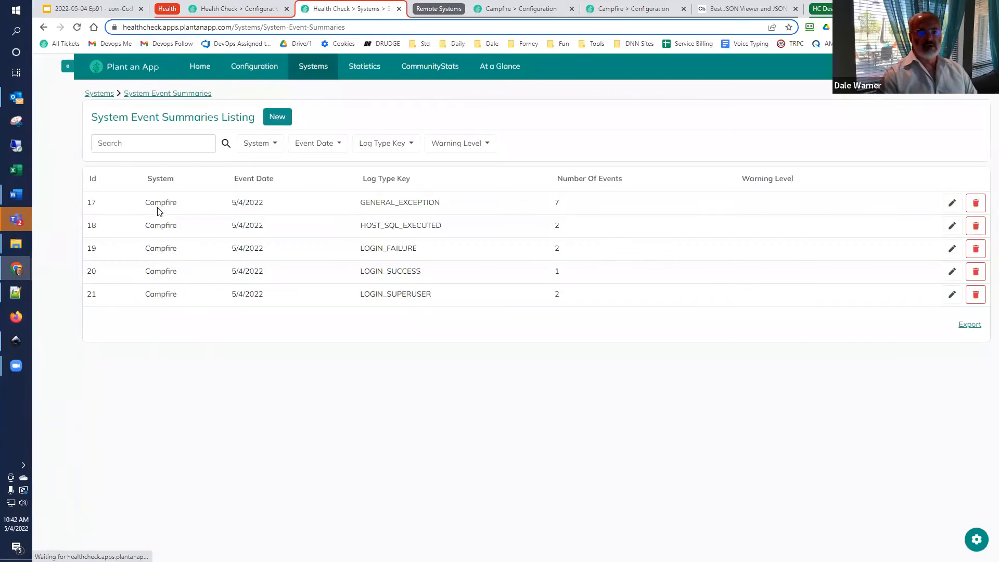
left_click(236, 9)
left_click(336, 9)
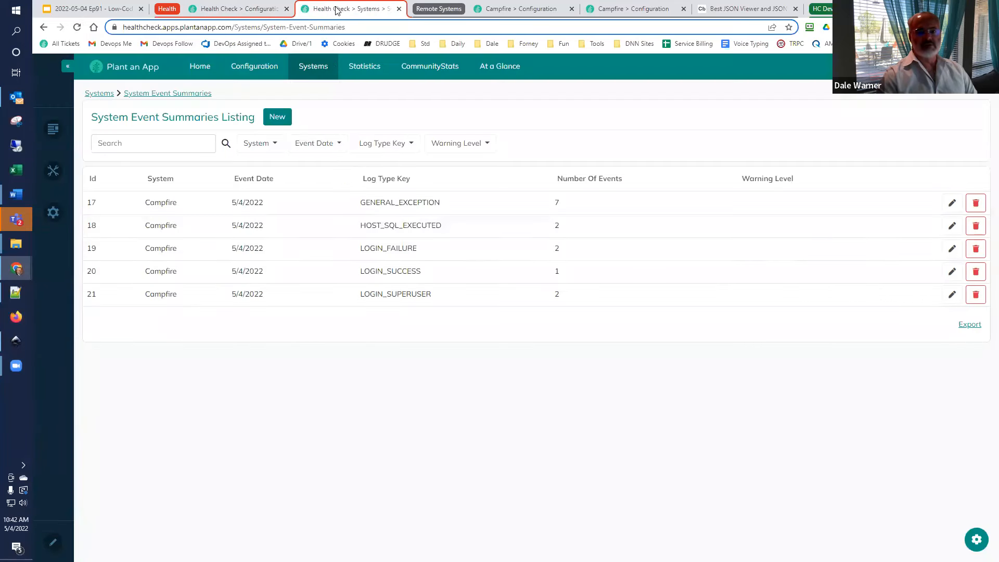
Step: Look up the Community.Plantanpp.com Id in the Systems listing and run the Get Healthcheck EventSummary test with System set to 1
left_click(313, 69)
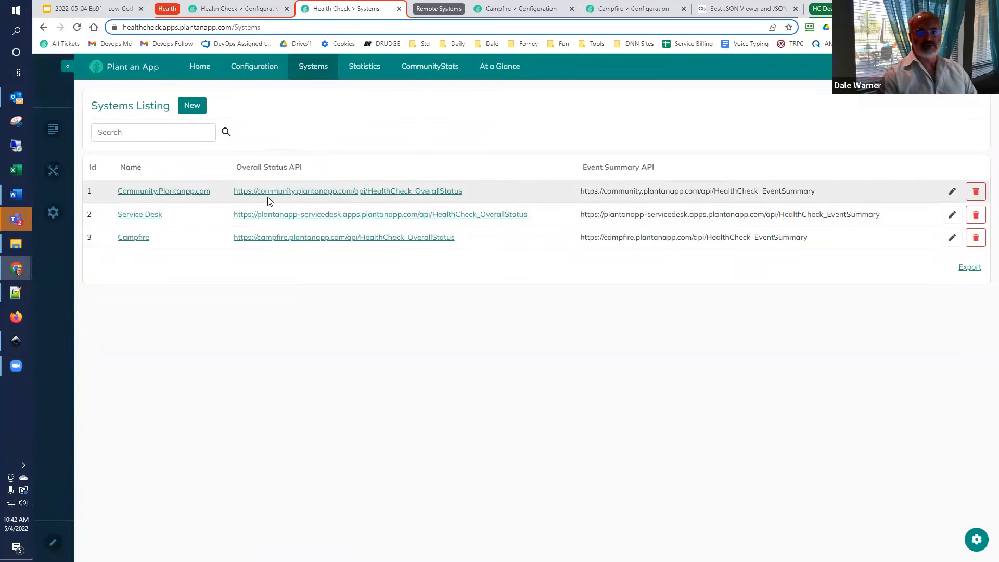
left_click(236, 8)
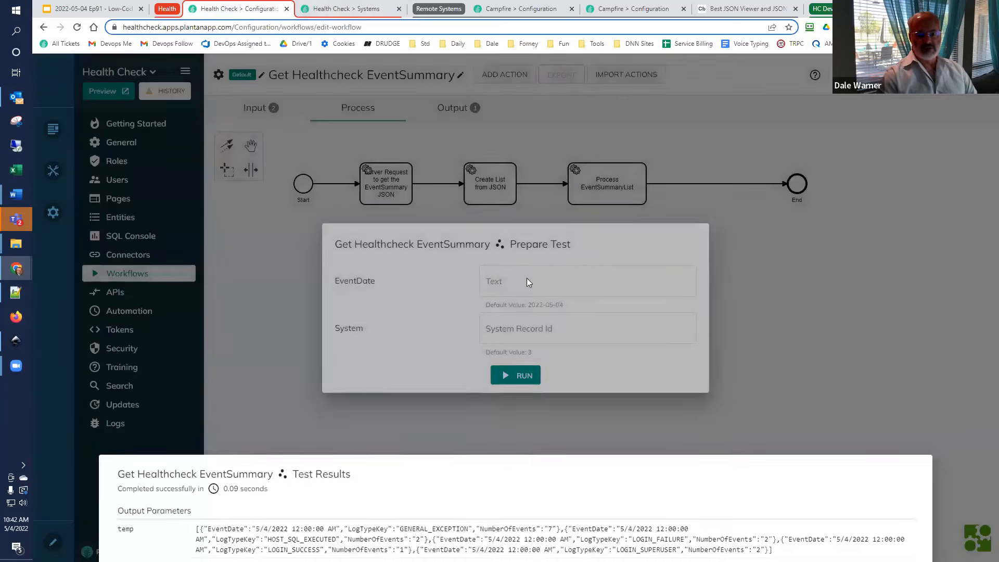
left_click(527, 281)
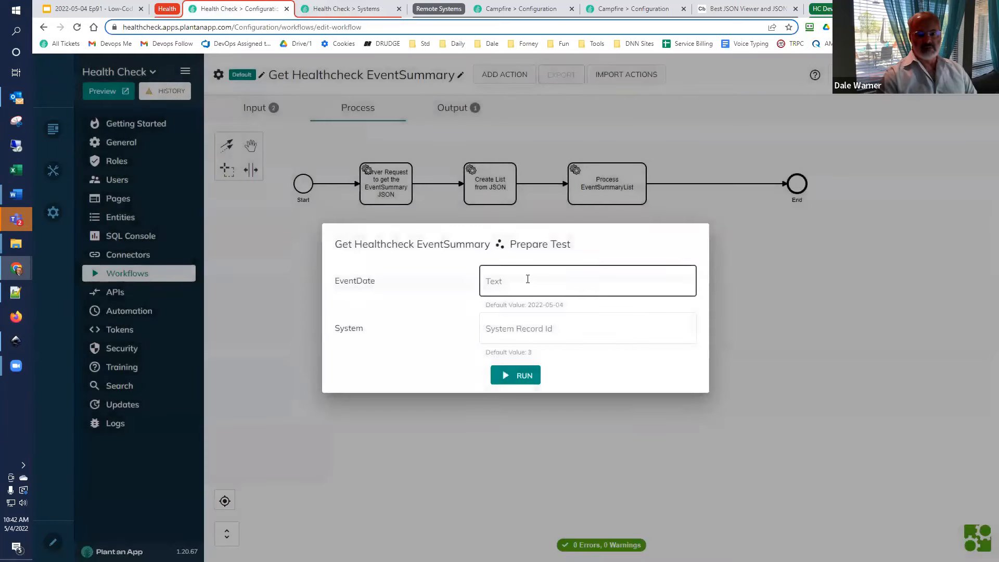
left_click(526, 331)
type("1")
left_click(512, 377)
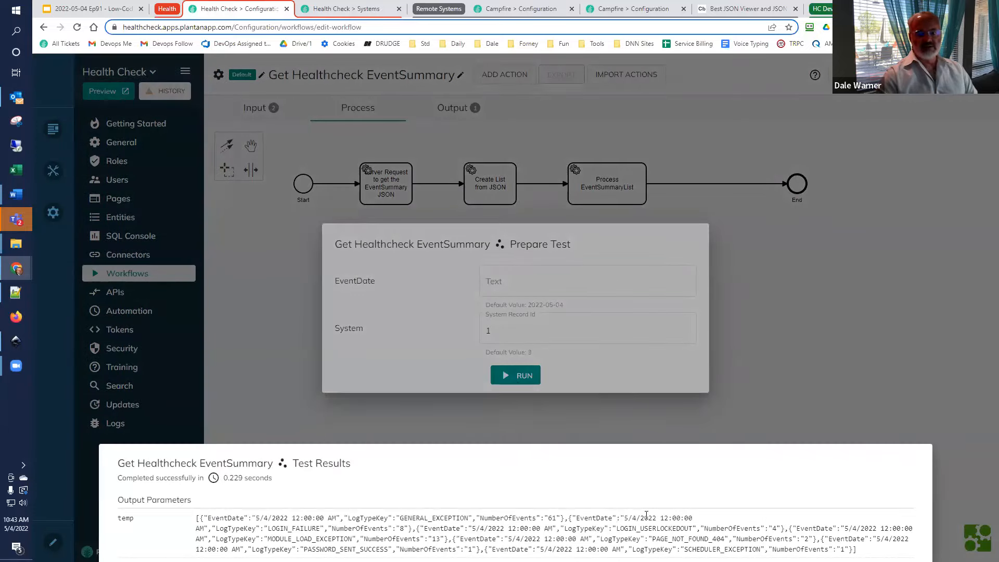
left_click(879, 344)
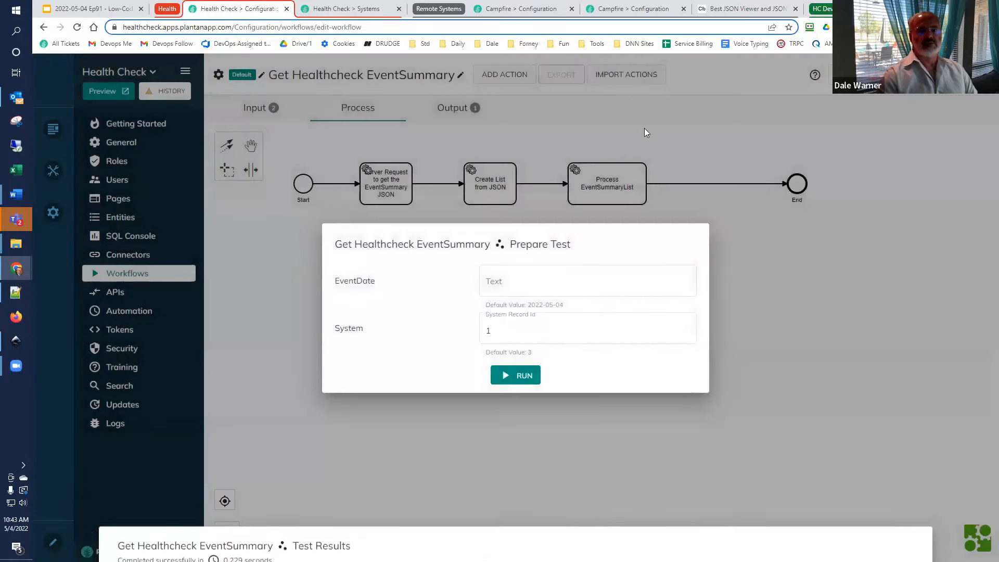
Step: Open the System Event Summaries listing to check the records for Community.Plantanpp.com
left_click(363, 9)
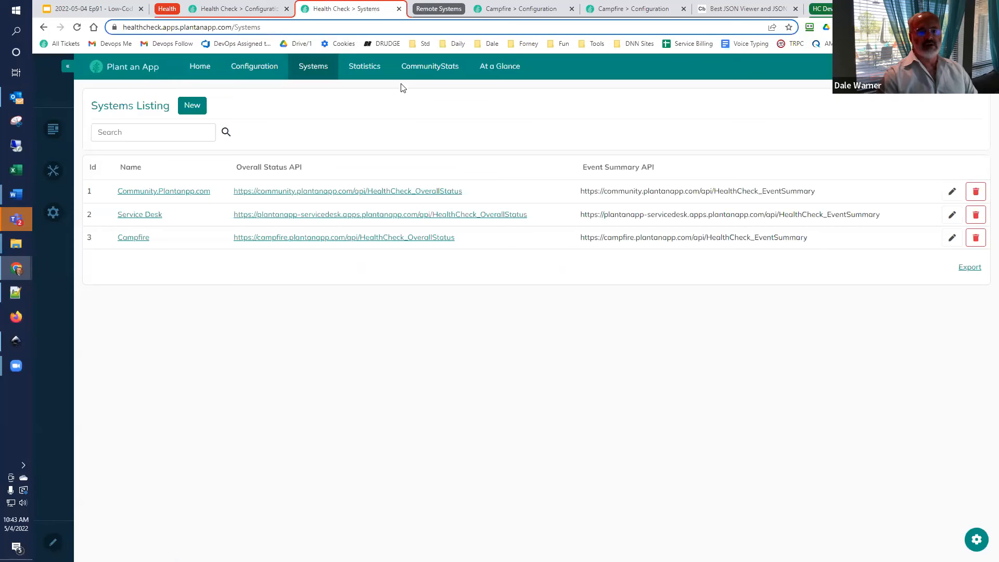
mouse_move(333, 73)
left_click(317, 202)
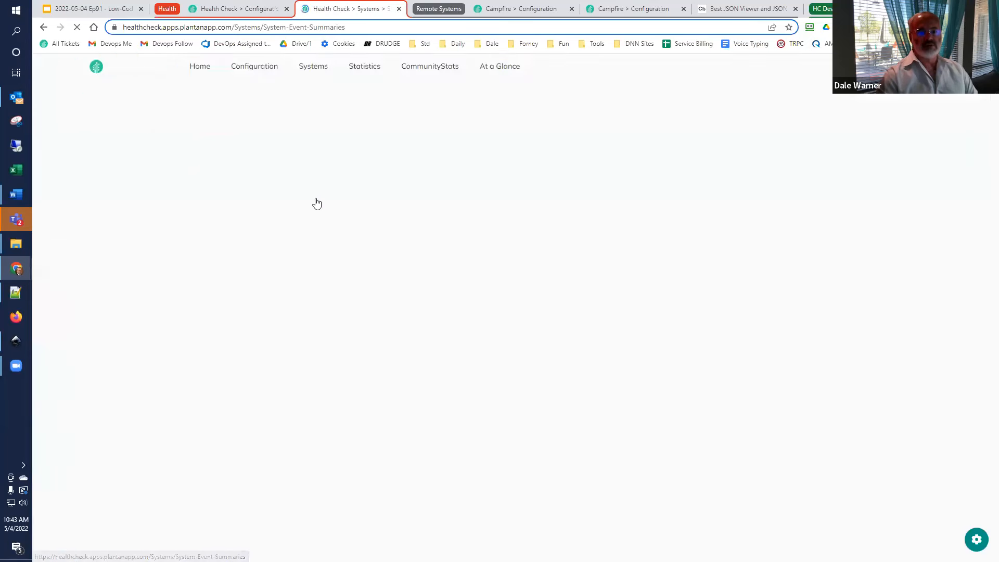
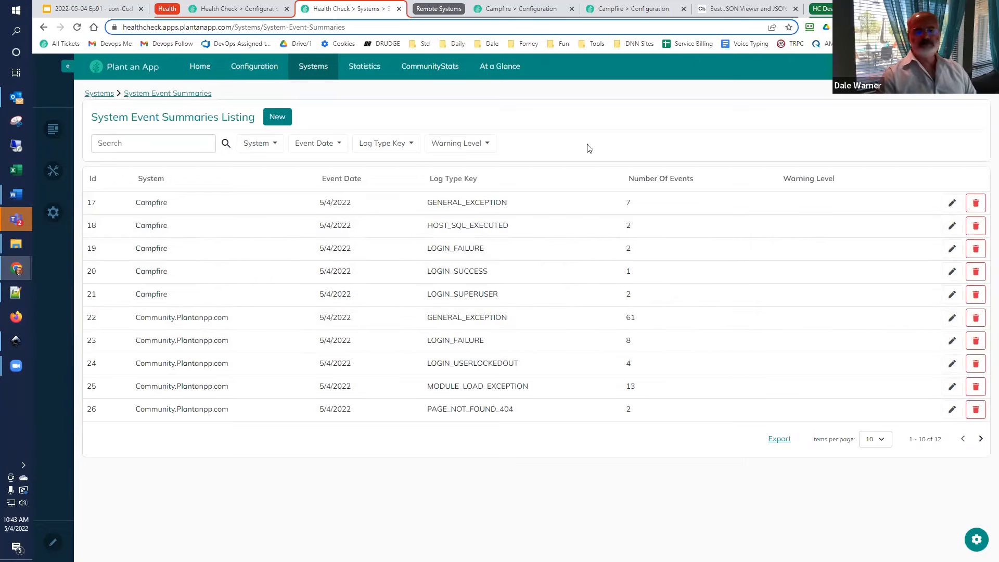
Step: Switch to the Google Slides presentation and copy the workflow name "Set Healthcheck EventSummary Warning Level" from slide 38
left_click(229, 9)
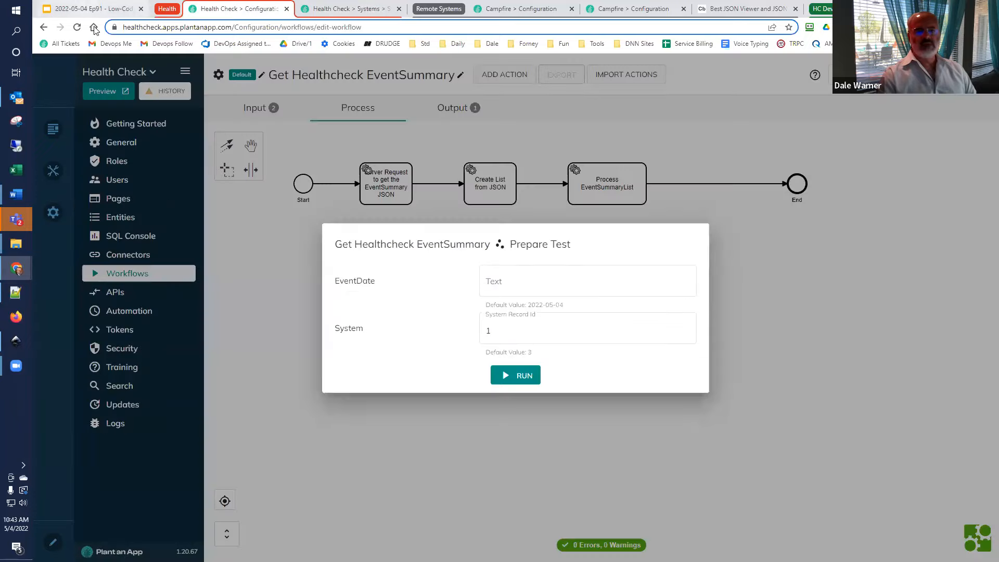
left_click(91, 9)
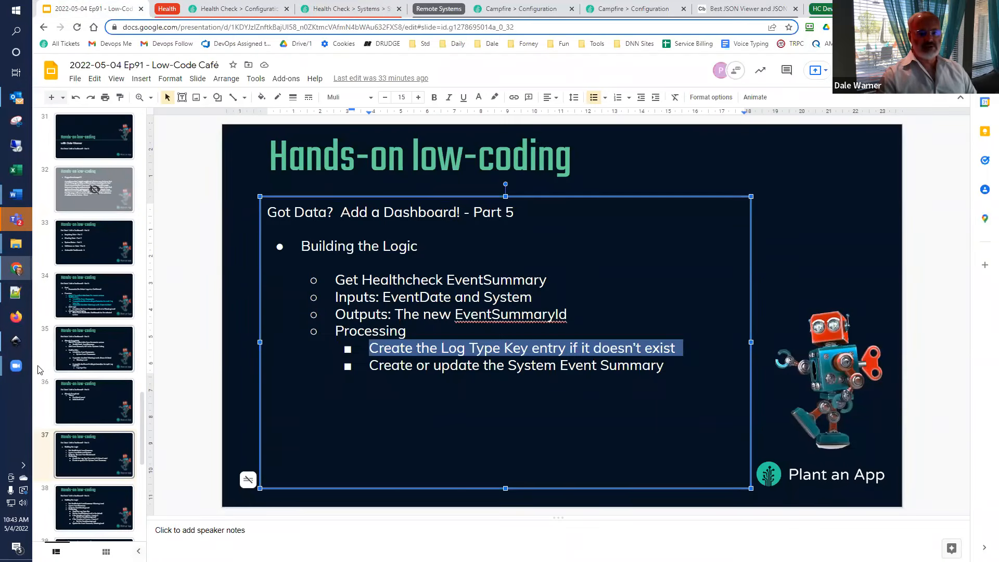
scroll(51, 370, "down", 3)
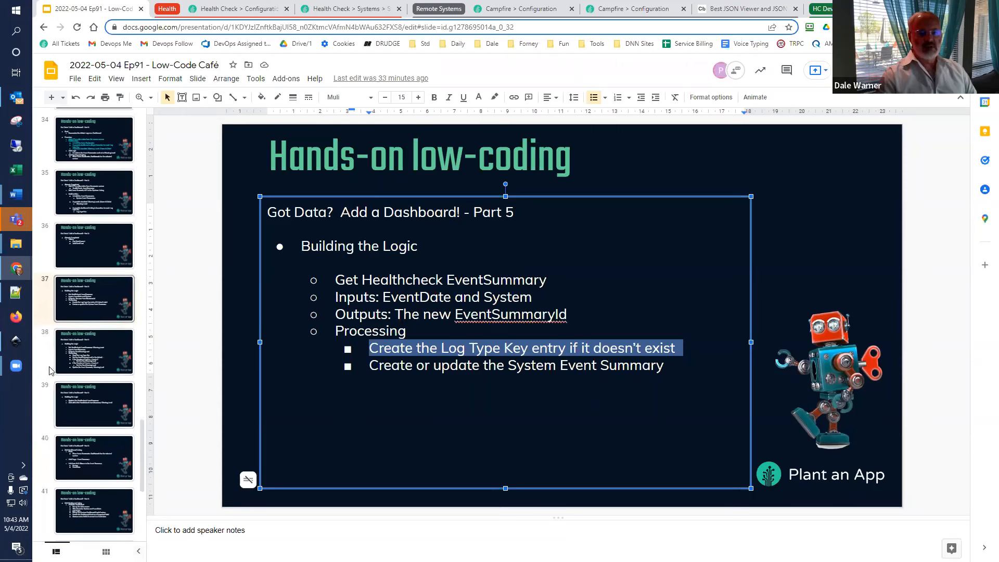
left_click(112, 353)
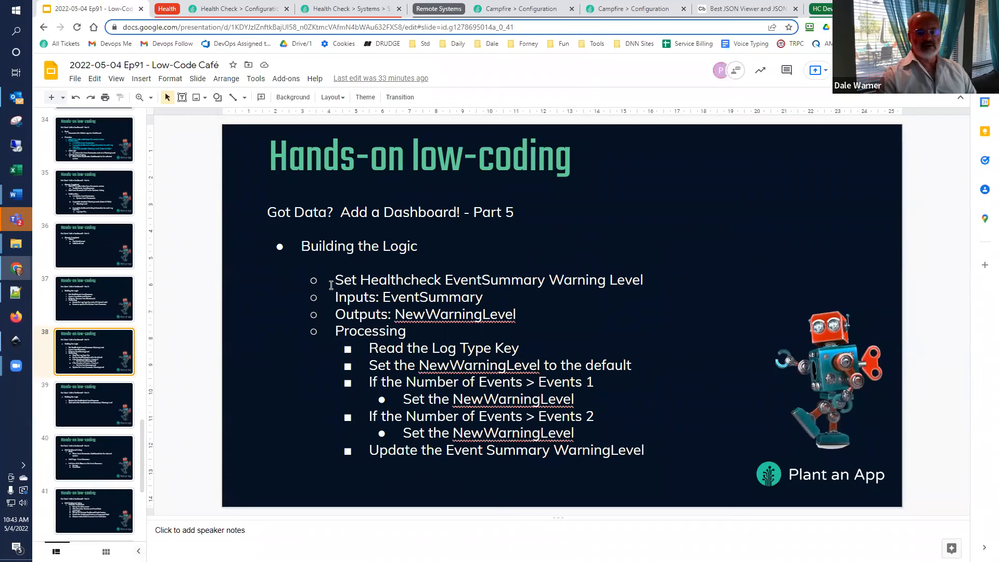
left_click_drag(334, 277, 655, 284)
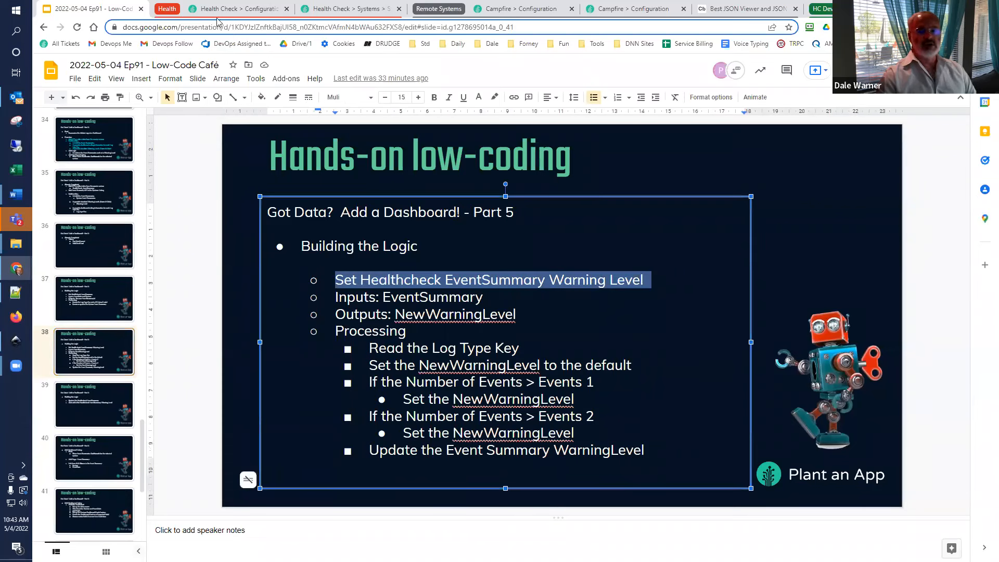
Step: Close the workflow test, then save and close the Get Healthcheck EventSummary workflow to return to the Workflows list
left_click(233, 10)
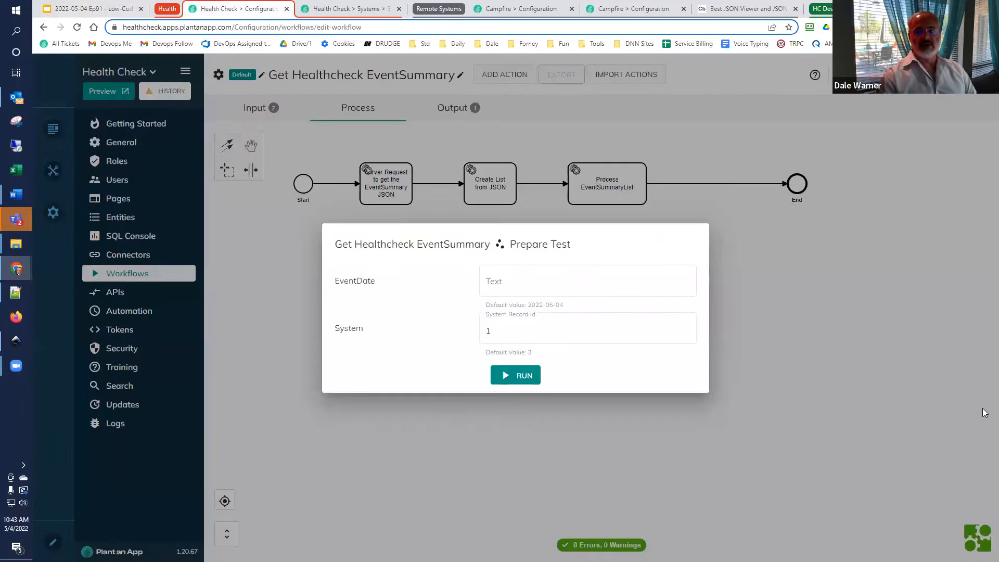
left_click(934, 403)
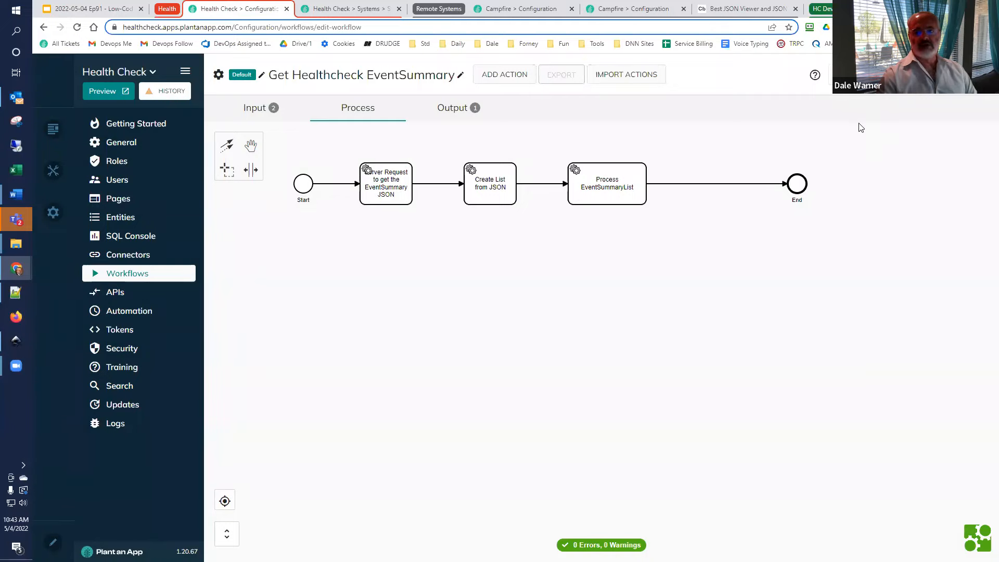
left_click(916, 75)
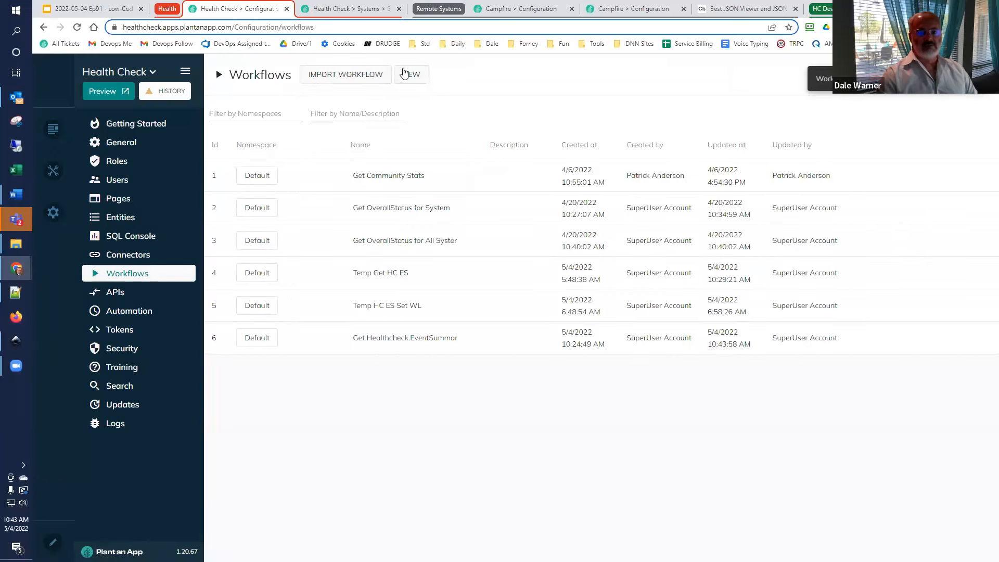
Step: Create a new workflow in the Default namespace and name it "Set Healthcheck EventSummary Warning Level"
left_click(411, 74)
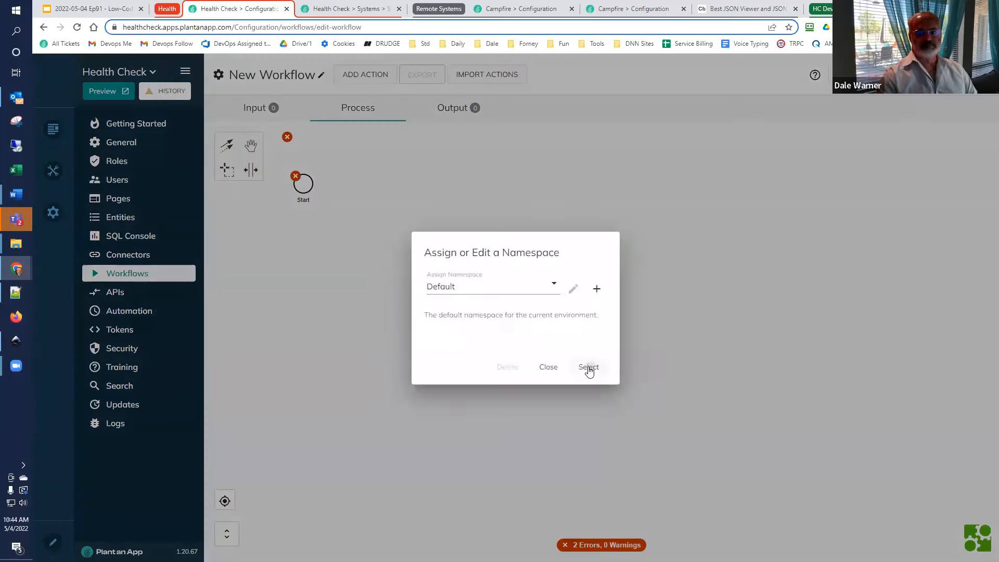
left_click(588, 368)
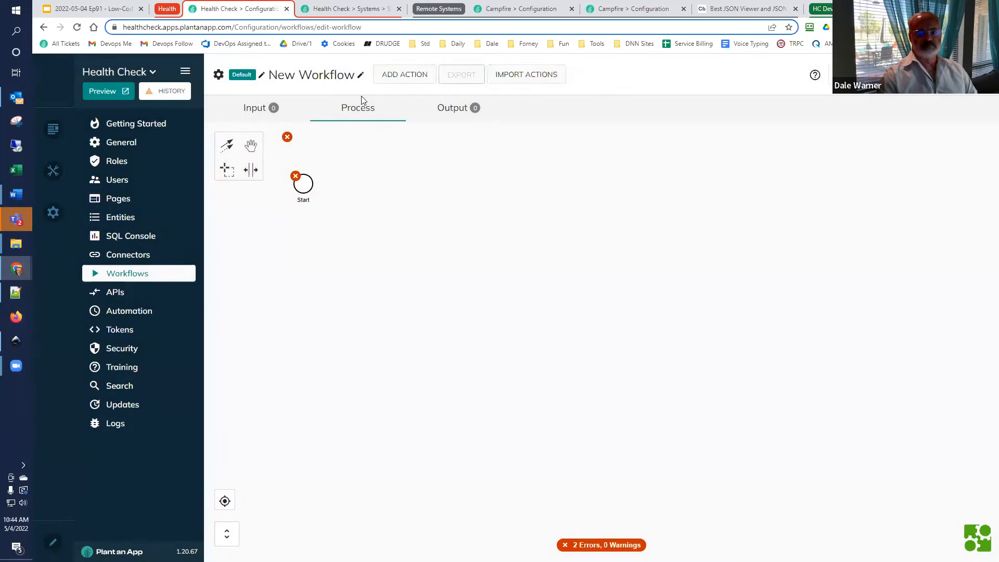
left_click(360, 75)
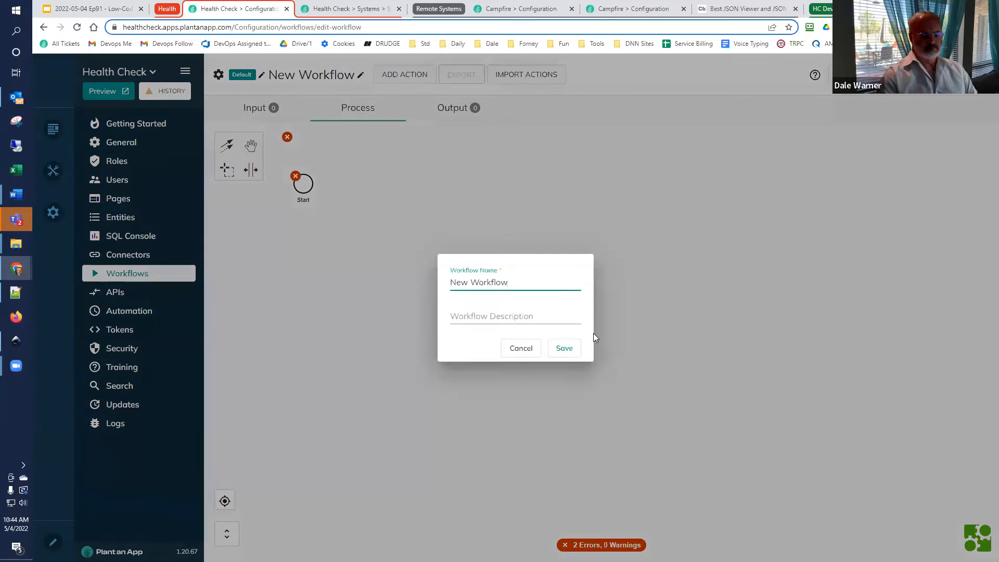
key("ctrl+a")
type("eck EventSummary Warning Level")
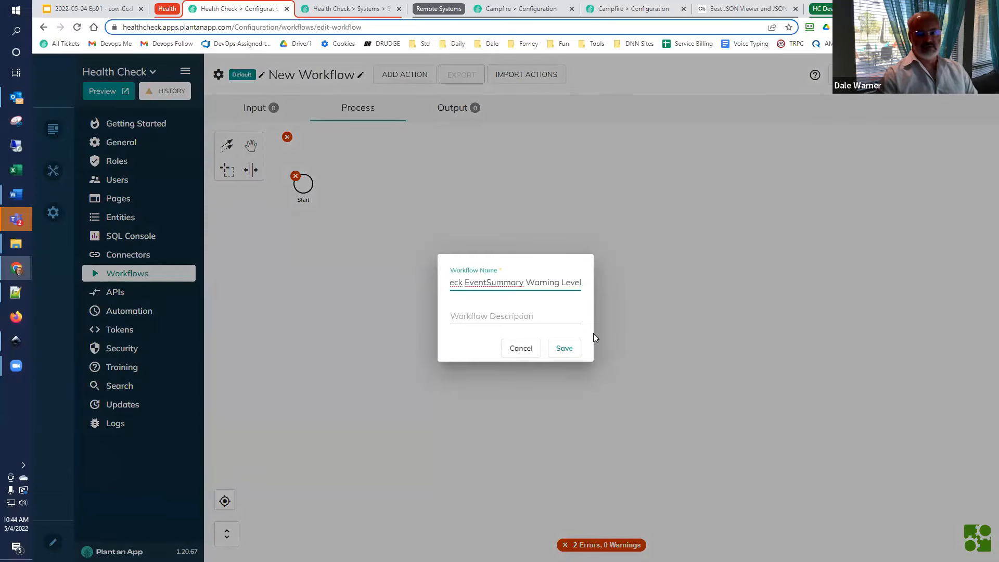
left_click(563, 350)
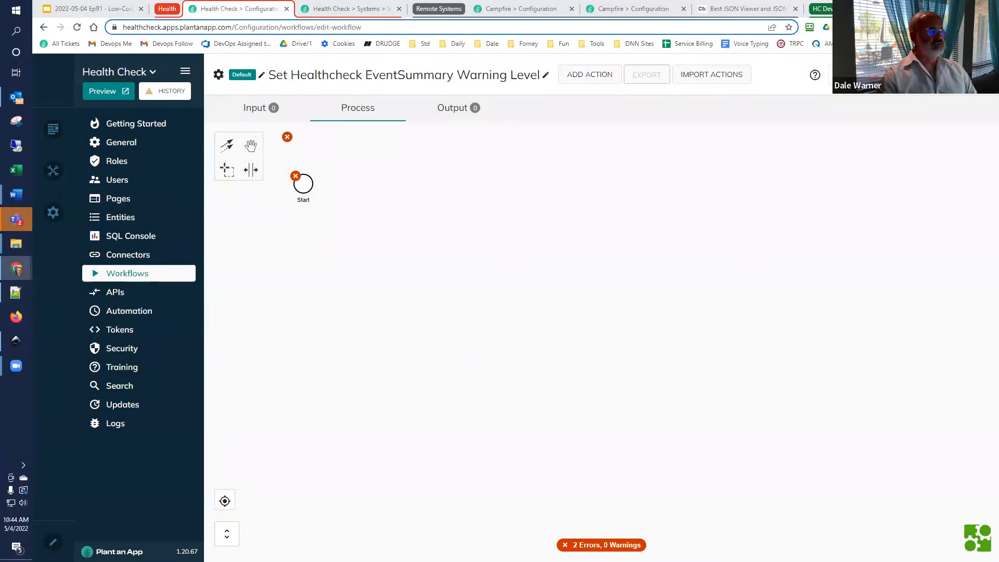
Step: Add an input parameter named EventSummary to the workflow and set its type to the System Event Summary entity
left_click(266, 109)
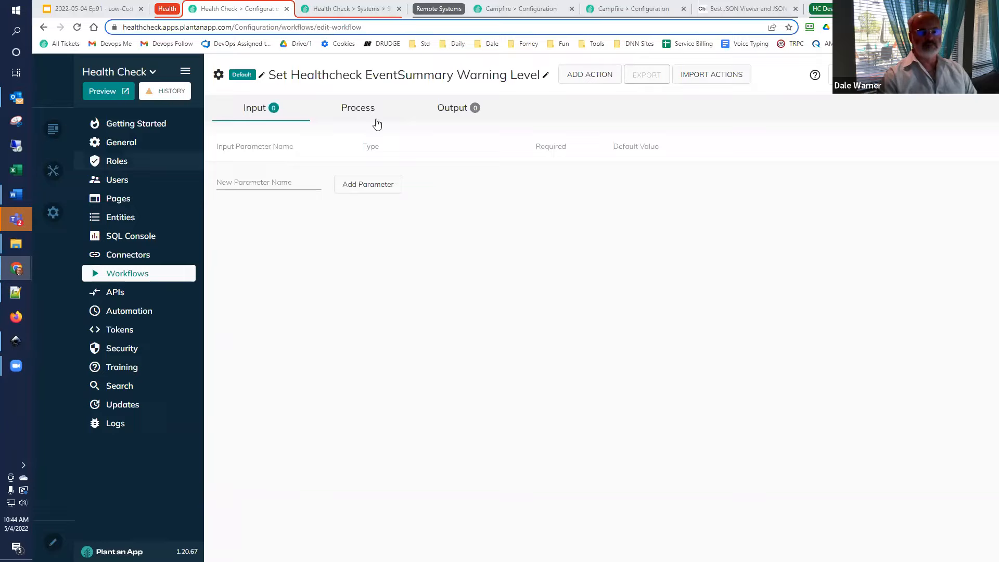
left_click(290, 183)
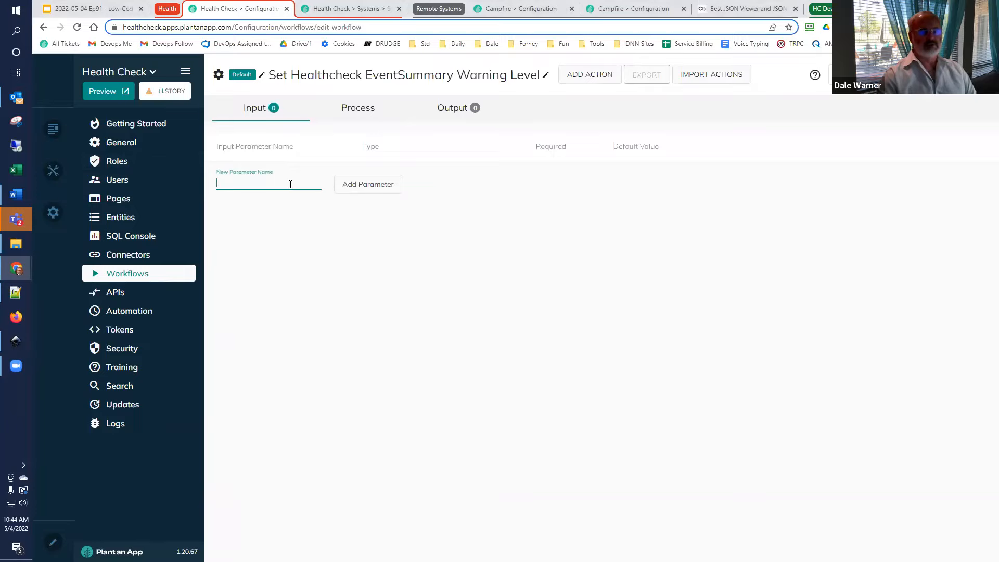
type("EventSummary")
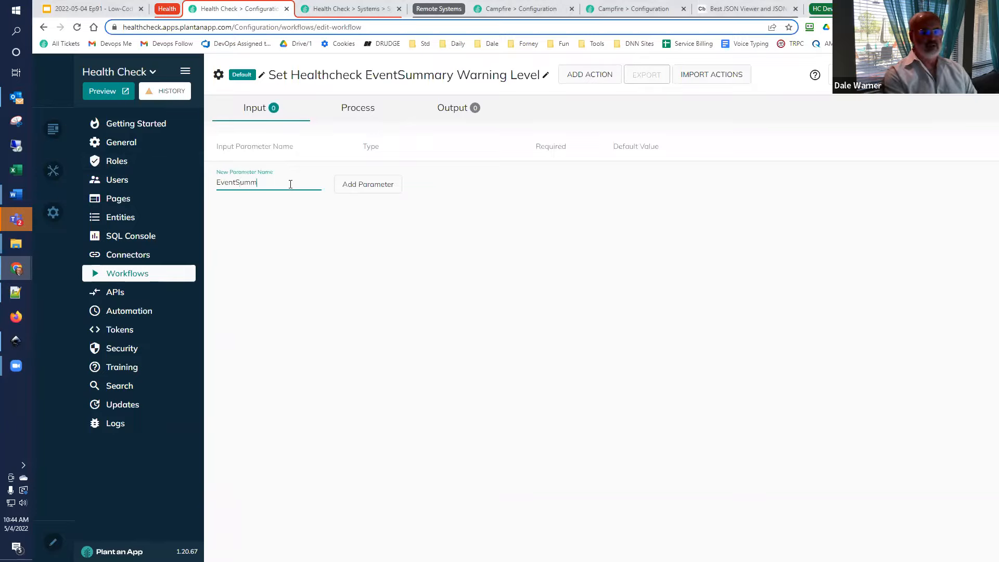
left_click(396, 185)
left_click(408, 182)
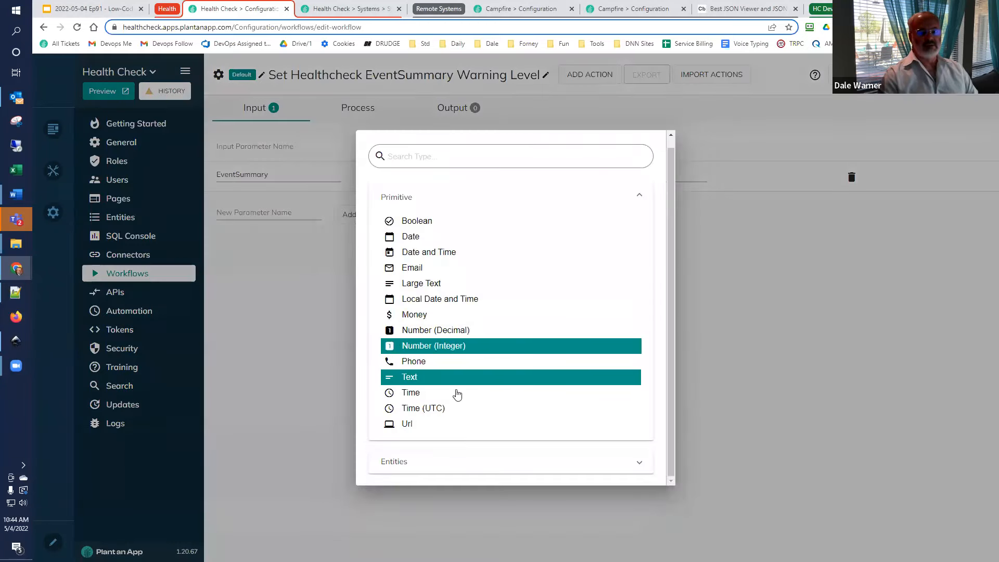
left_click(412, 459)
scroll(413, 459, "down", 4)
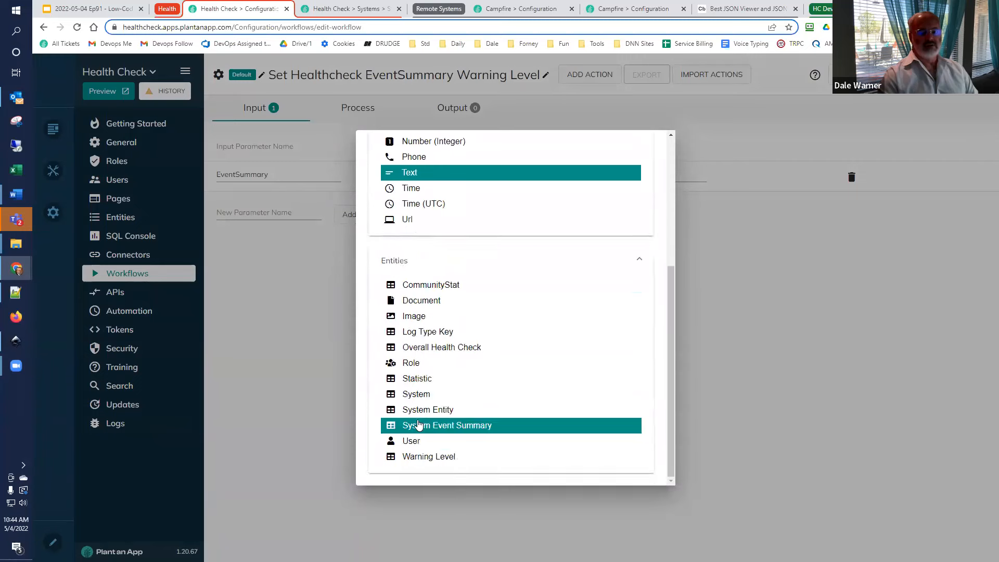
left_click(427, 424)
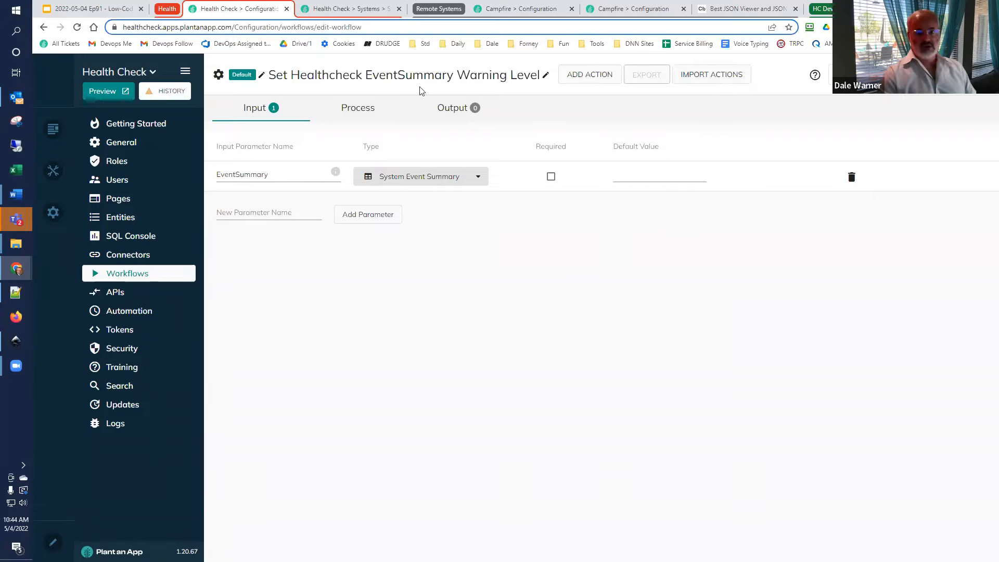
Step: Open the workflow's process diagram, then check the default warning levels and event thresholds in the Log Type Keys listing
left_click(371, 107)
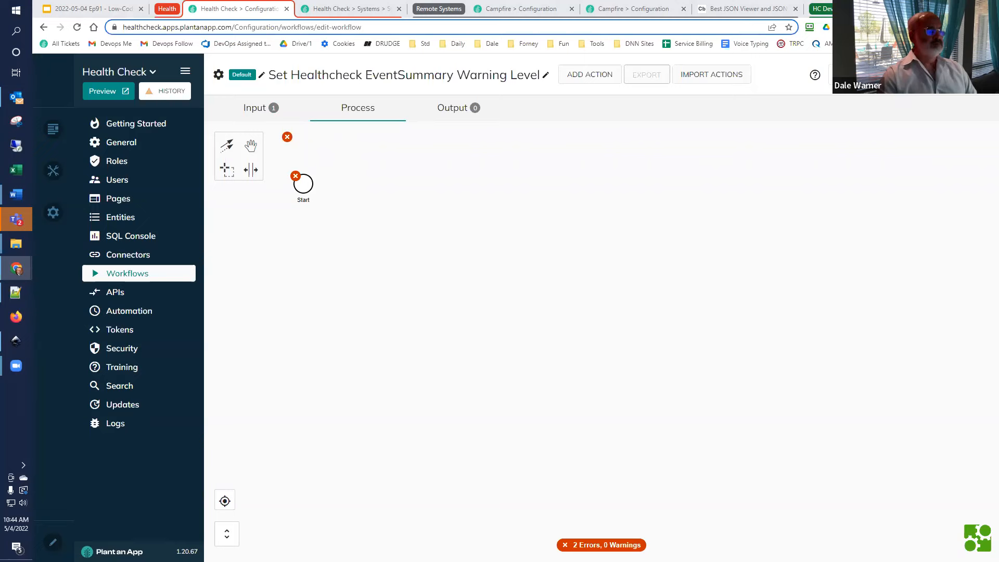
left_click(363, 13)
mouse_move(333, 67)
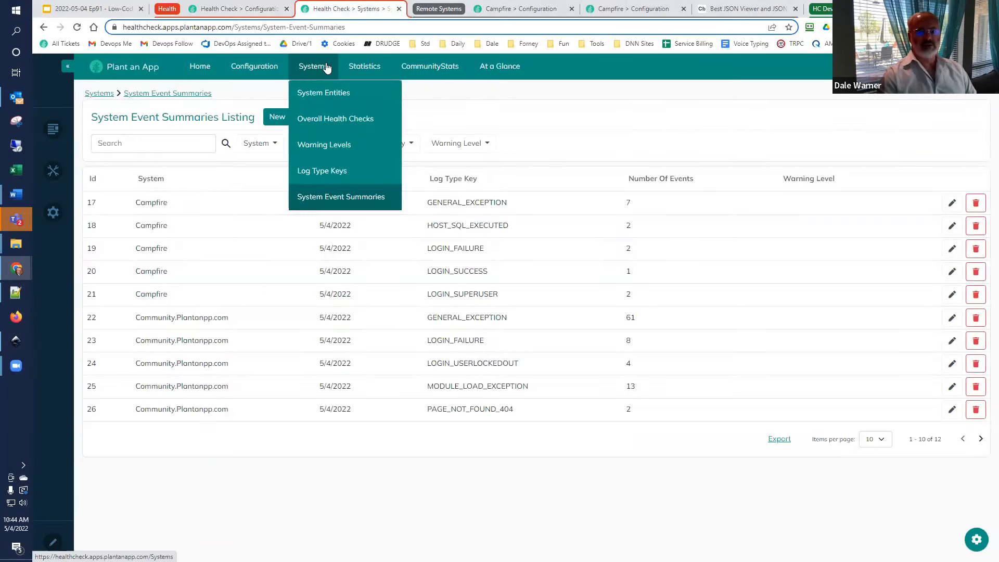
left_click(316, 173)
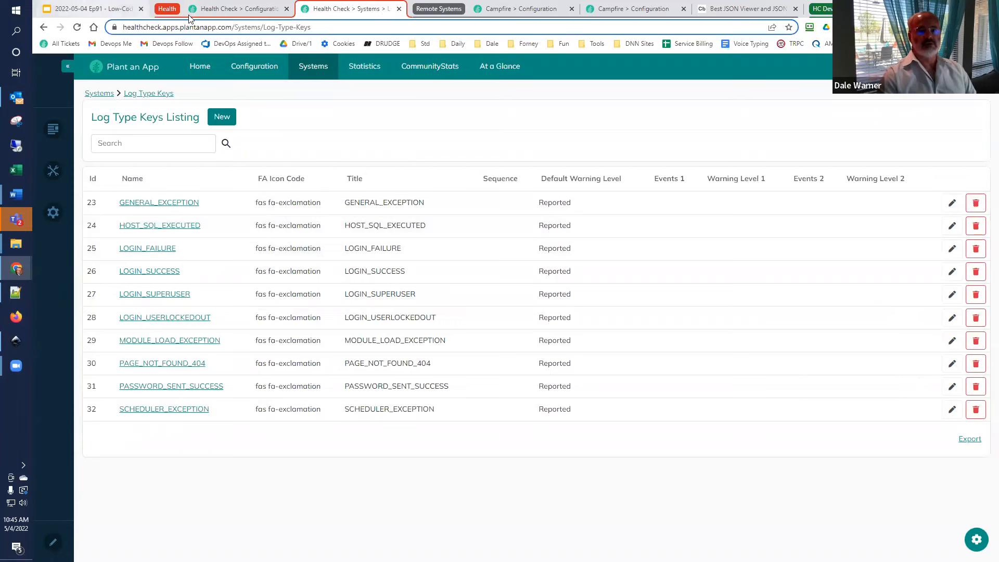
Step: Return to the workflow and add a Read Log Type Key action after Start
left_click(267, 9)
left_click(300, 185)
left_click(323, 177)
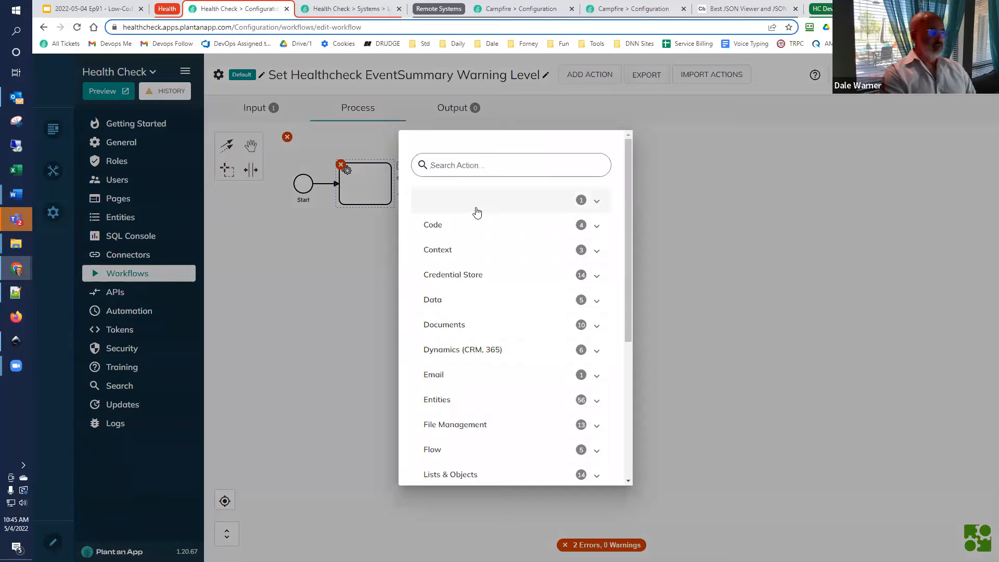
type("read lo")
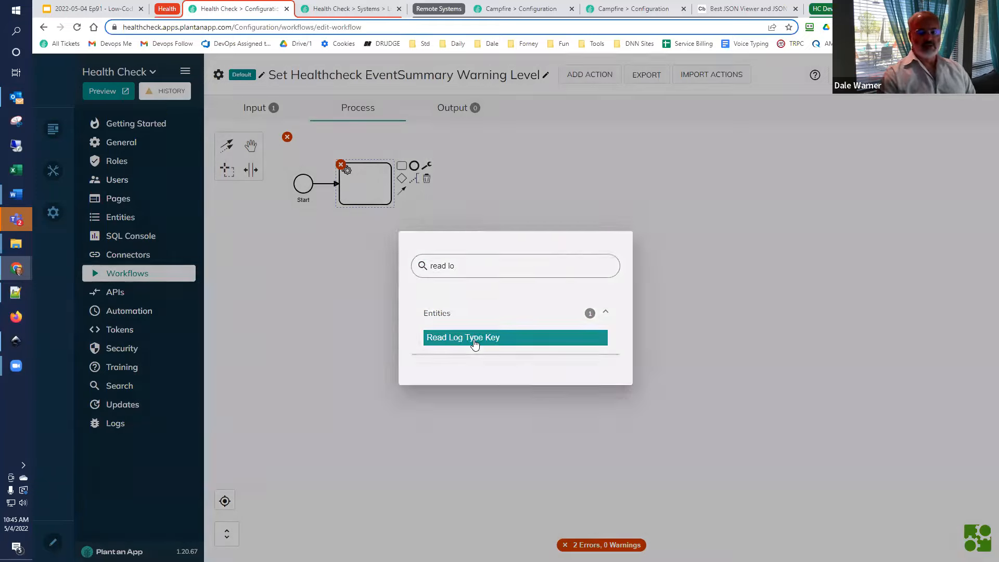
left_click(474, 338)
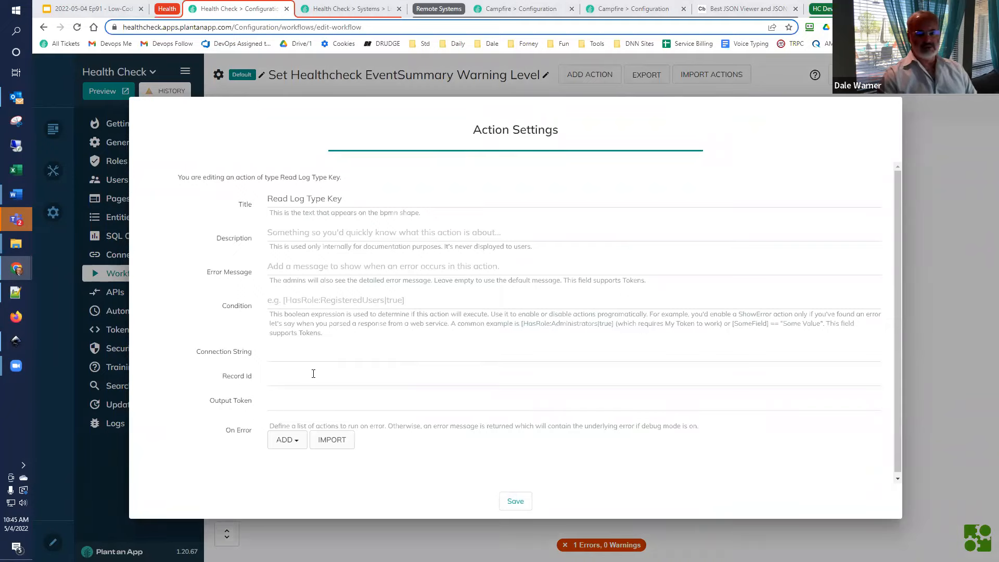
Step: Set the Read Log Type Key action's Record Id to [EventSummary:LogTypeKey] and Output Token to LogTypeKey, and save it
left_click(318, 377)
type("[EventSummary:LogTypeKey]")
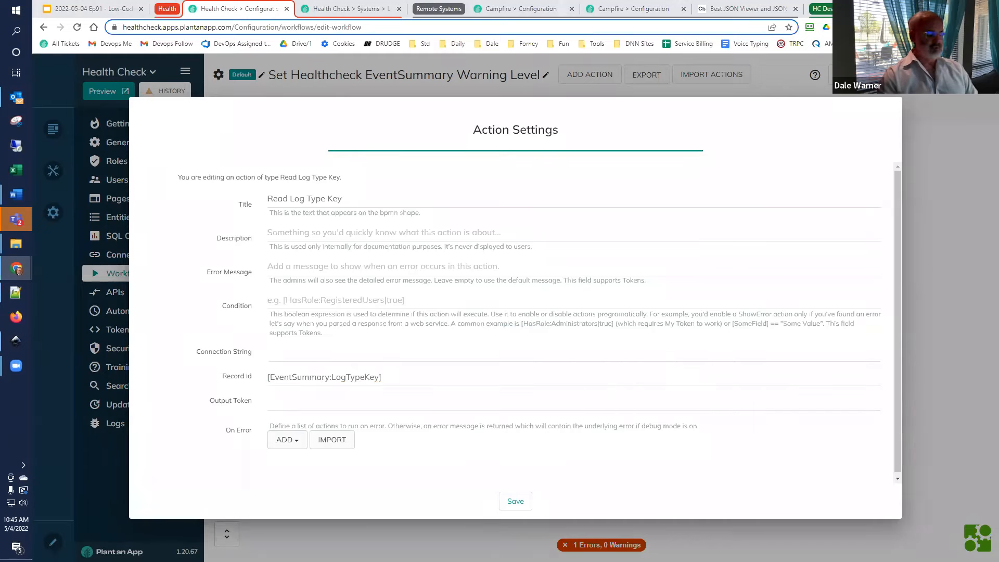
left_click(308, 402)
key("ctrl+v")
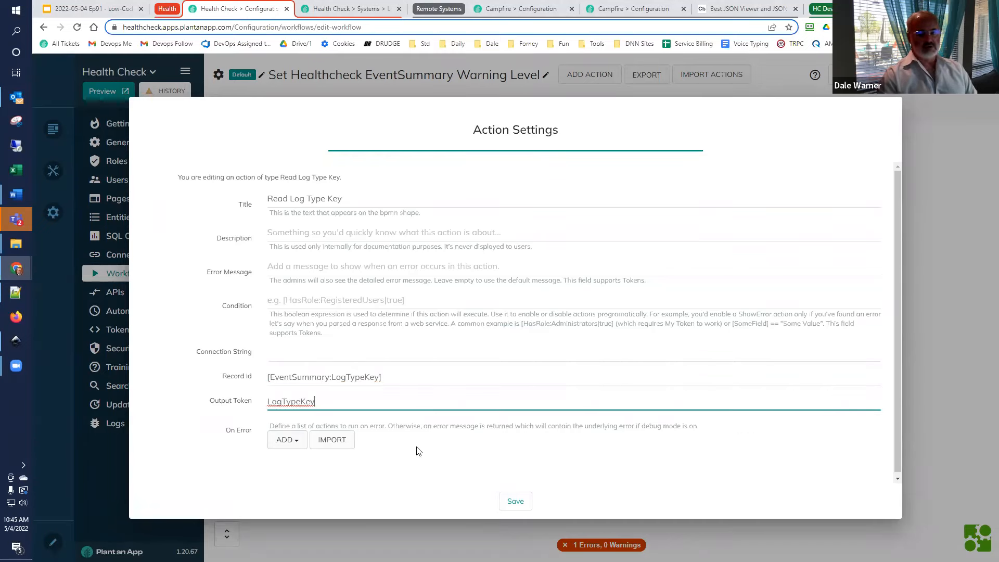
left_click(509, 502)
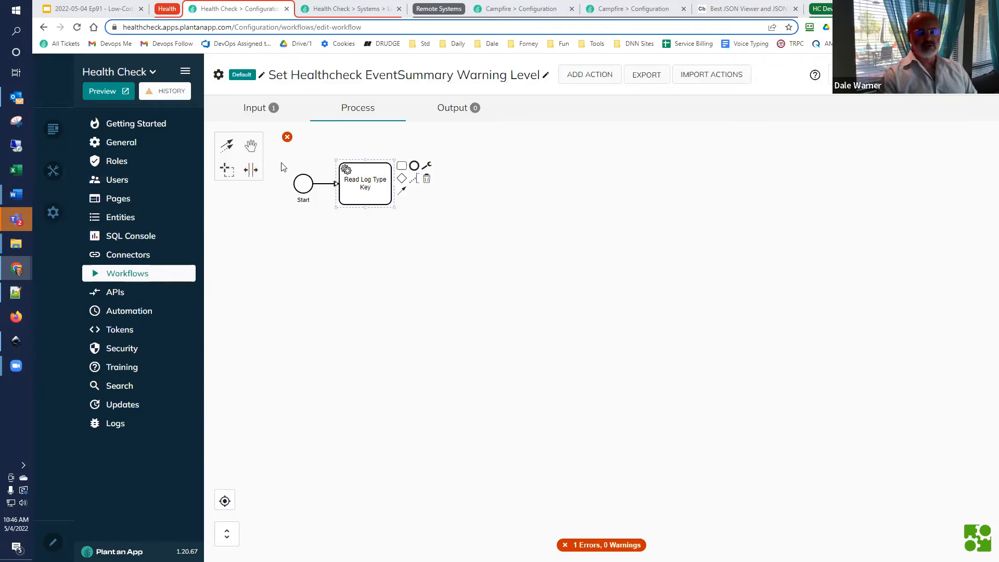
Step: Add a Create/Update Tokens action after Read Log Type Key and title it "Default NewWarningLevel"
left_click(402, 166)
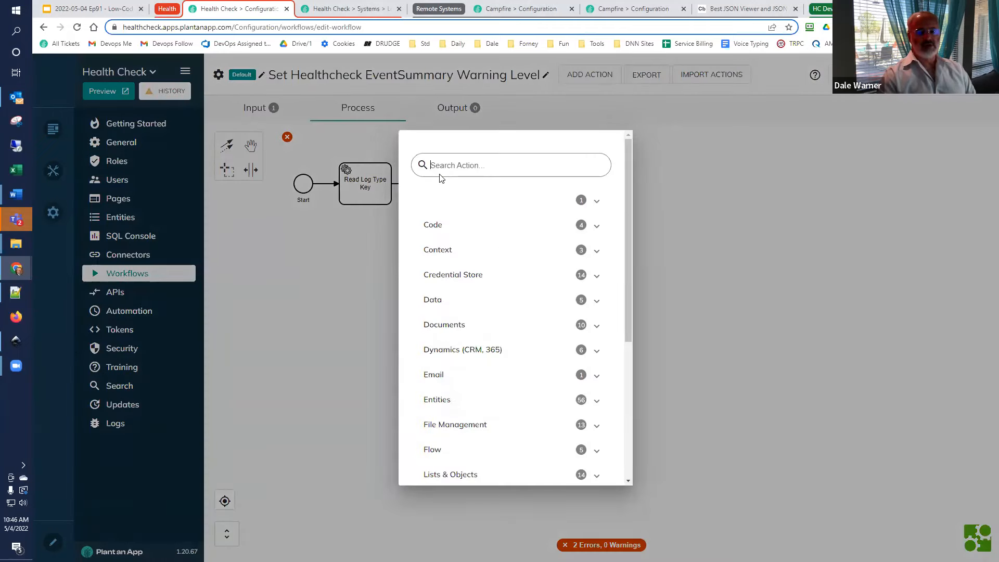
left_click(460, 250)
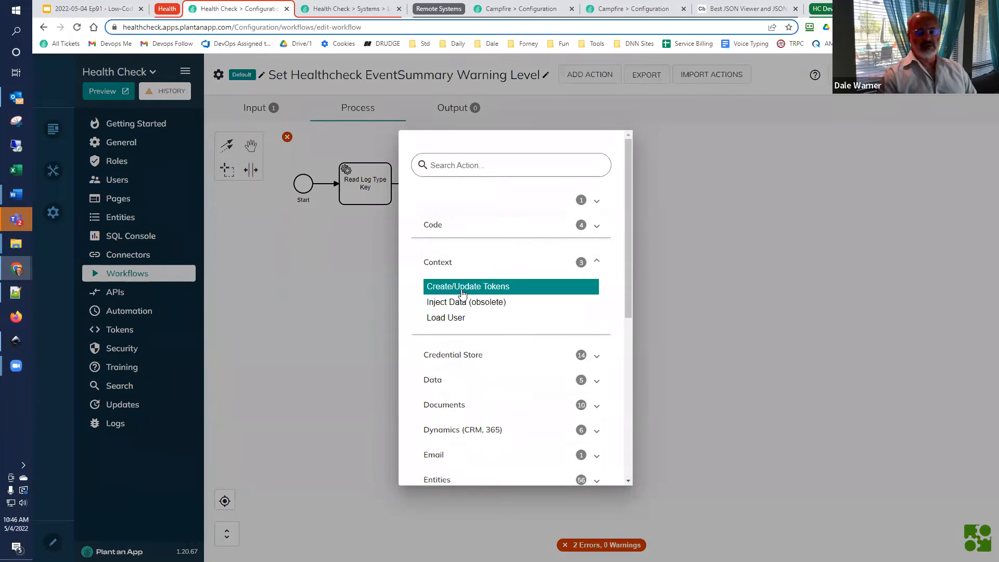
left_click(464, 287)
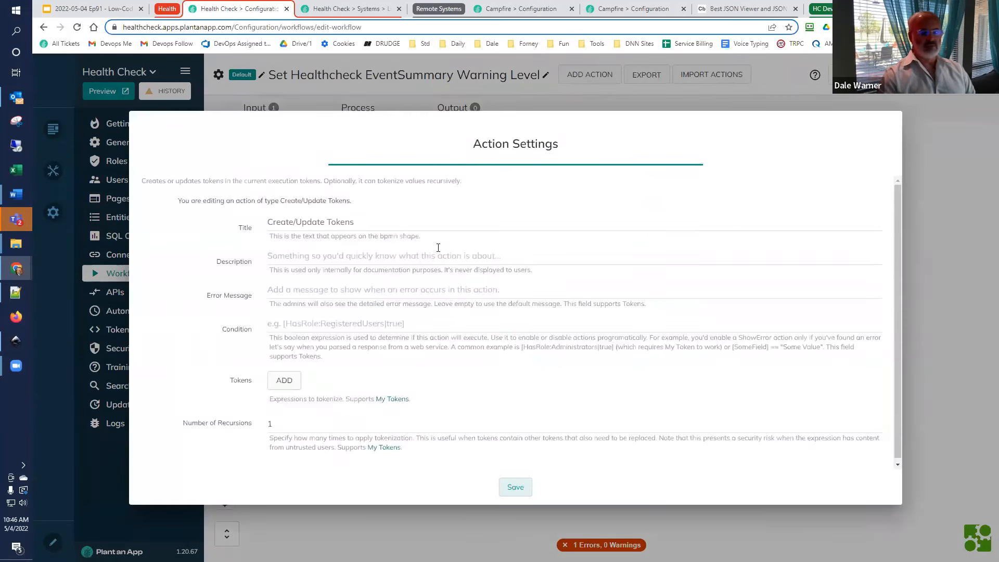
left_click_drag(416, 228, 224, 221)
type("Default NewWarningLevel")
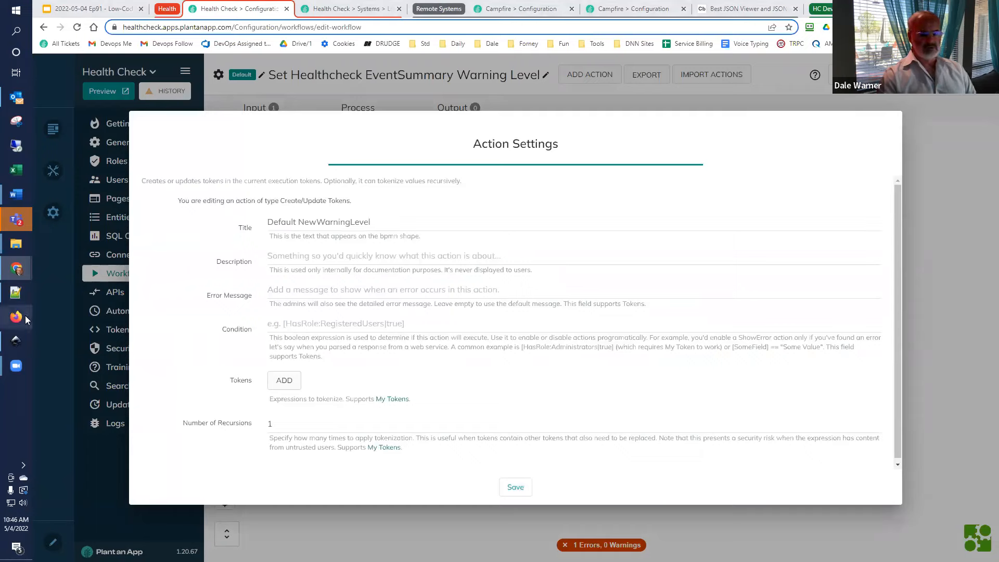
Step: Add a NewWarningLevel token with the value [LogTypeKey:DefaultWarningLevel] to the action and save it
left_click(285, 381)
left_click(333, 379)
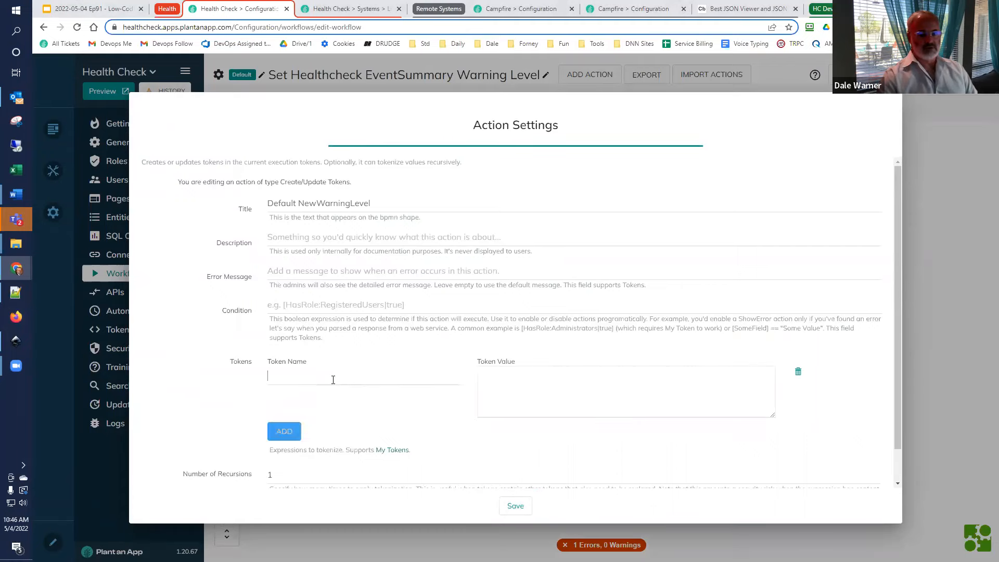
key("ctrl+v")
key("Tab")
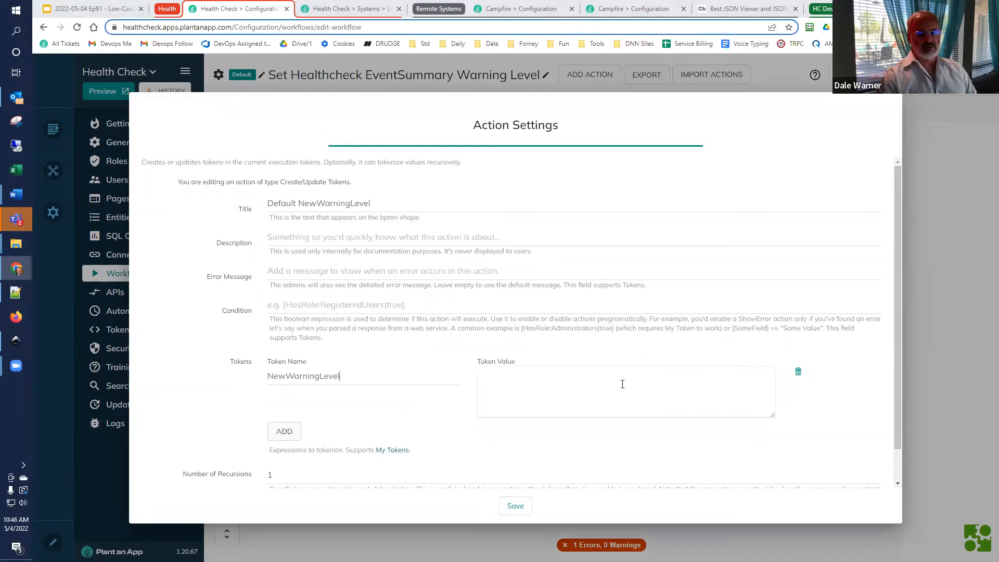
left_click(622, 384)
key("ctrl+v")
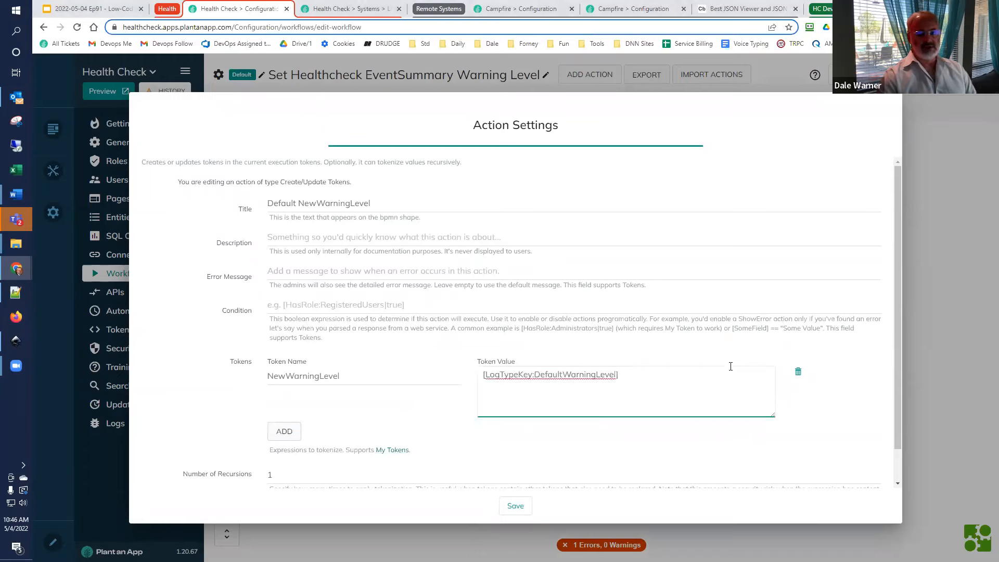
left_click(515, 507)
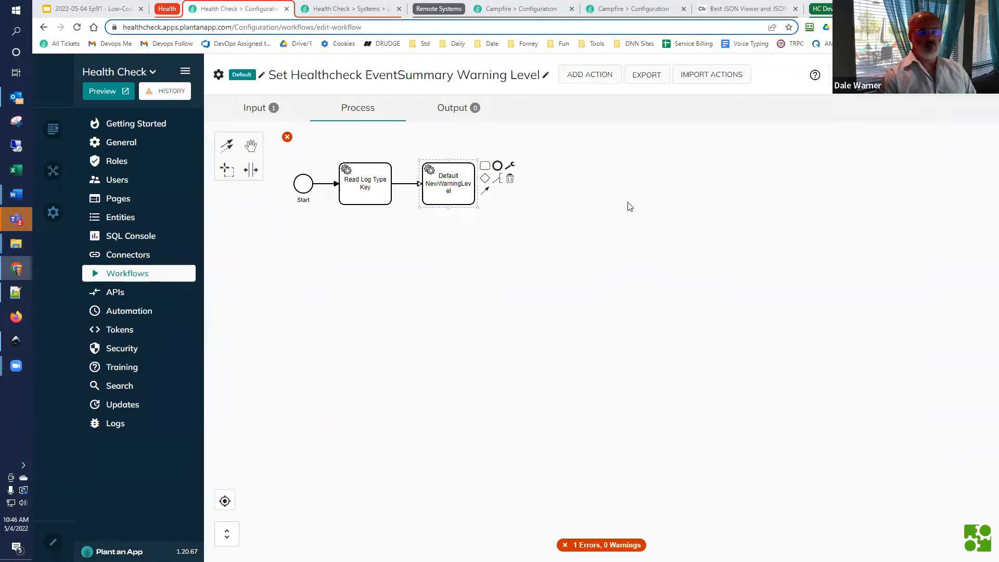
Step: Update the GENERAL_EXCEPTION log type key with Default Warning Level Warning, Events 1 set to 10 and Warning Level 1 High
left_click(339, 9)
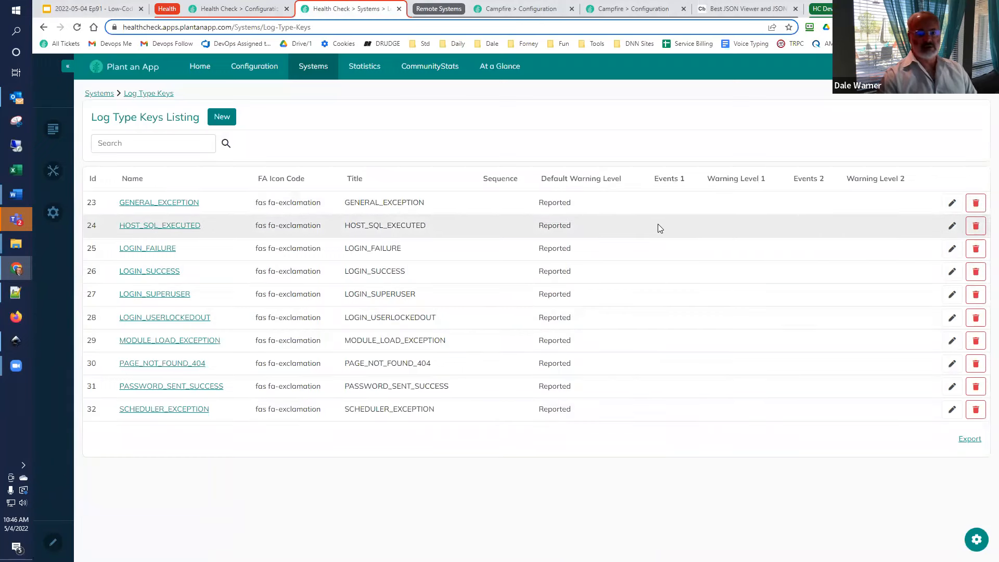
left_click(952, 202)
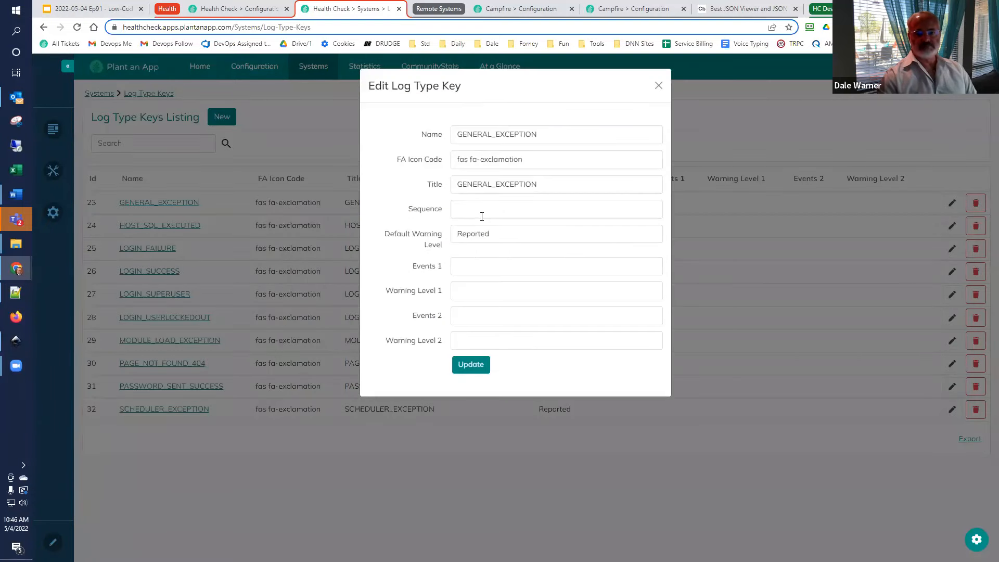
left_click(510, 233)
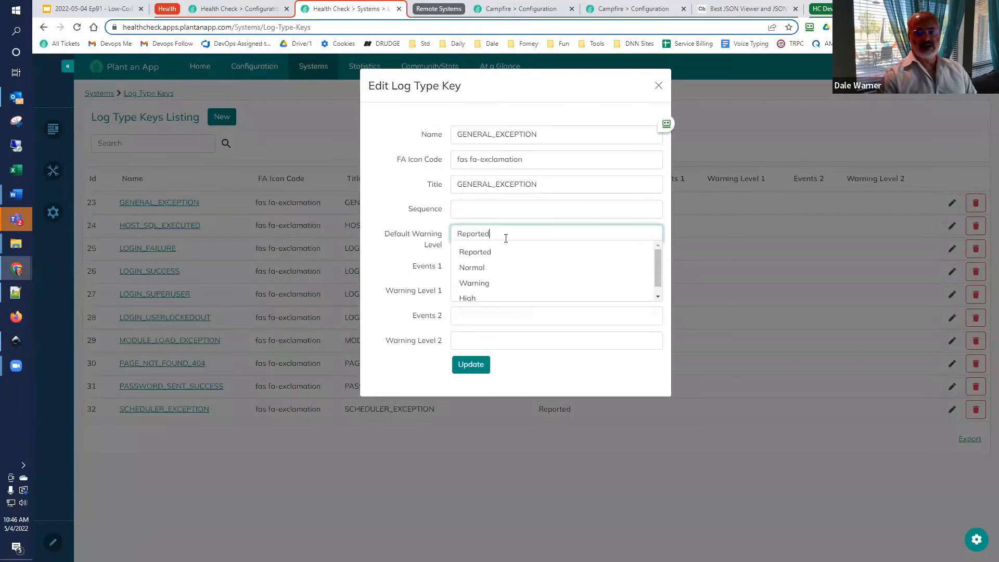
left_click(484, 283)
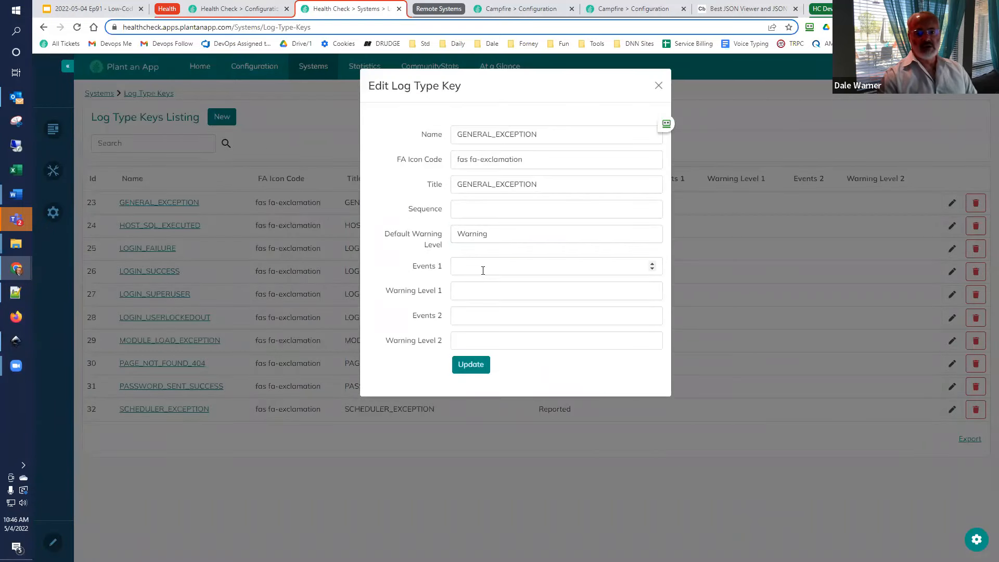
type("10")
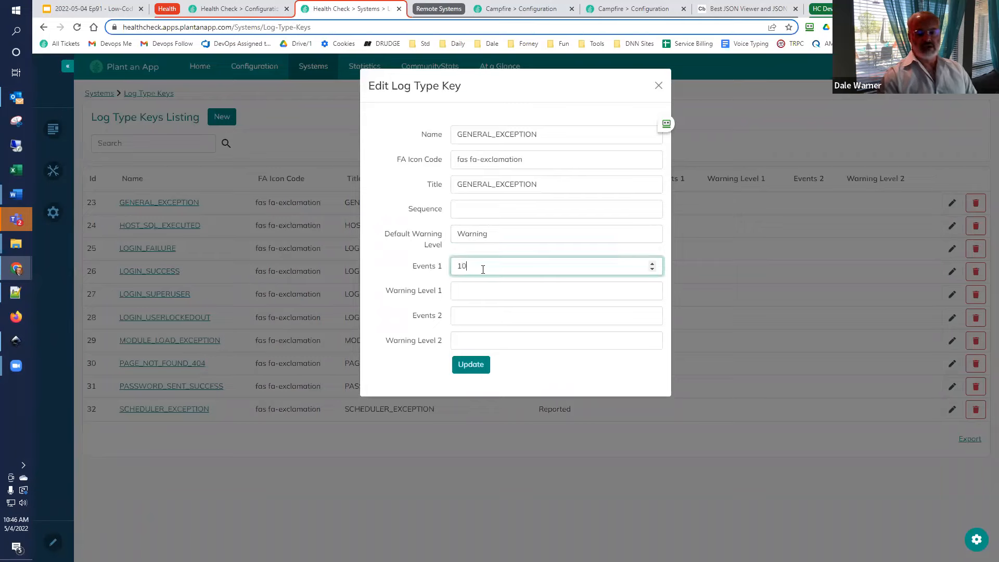
left_click(473, 293)
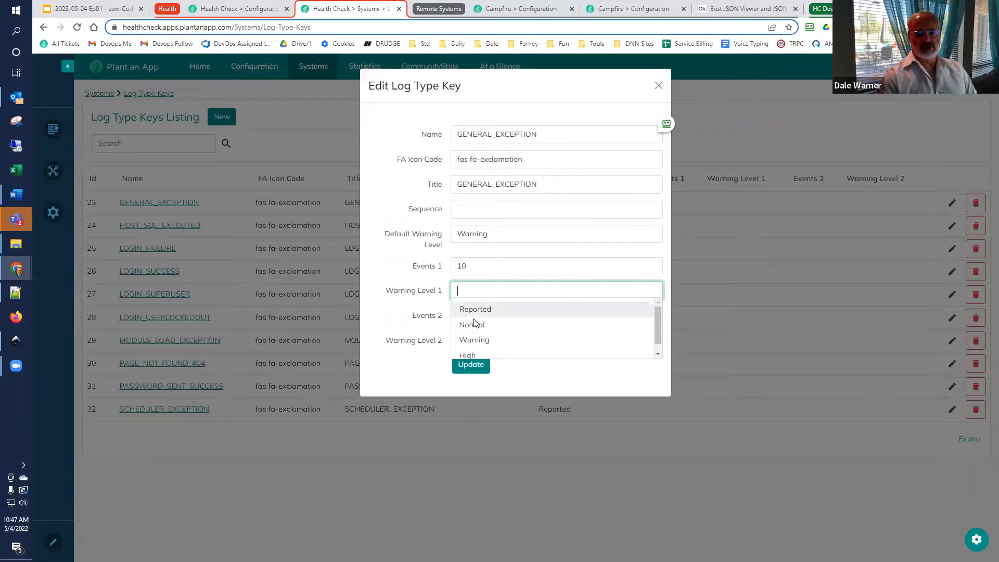
left_click(472, 356)
left_click(473, 363)
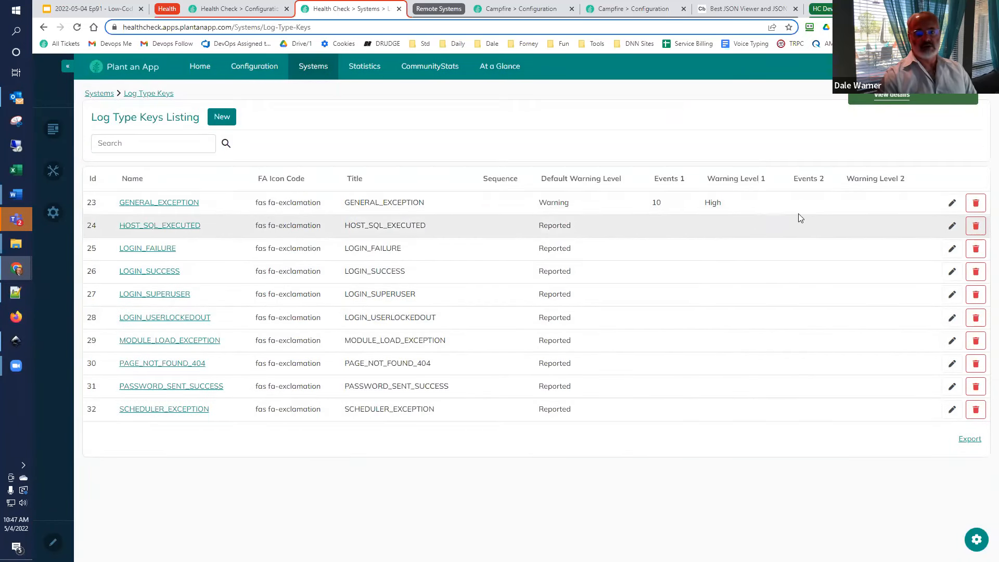
Step: Add a Create/Update Tokens action after Default NewWarningLevel with the condition [EventSummary:NumberOfEvents] >= [LogTypeKey:Events1] && [LogTypeKey:WarningLevel1] != ""
left_click(240, 9)
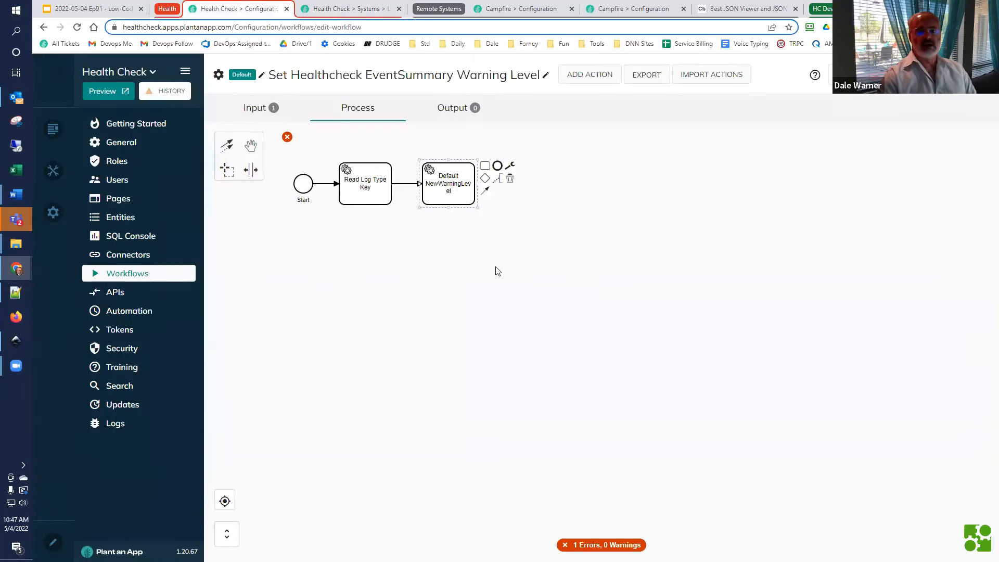
left_click(485, 166)
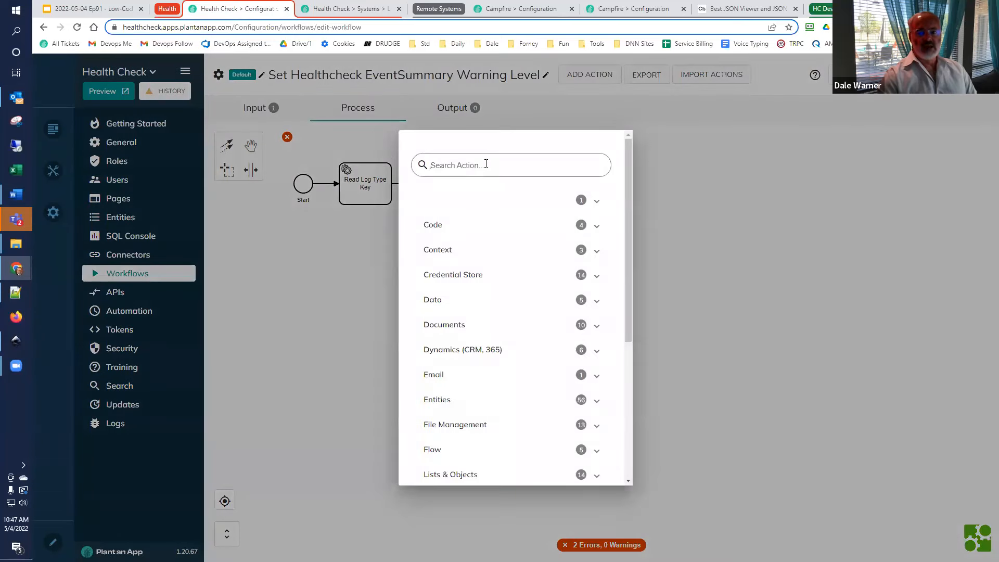
left_click(595, 252)
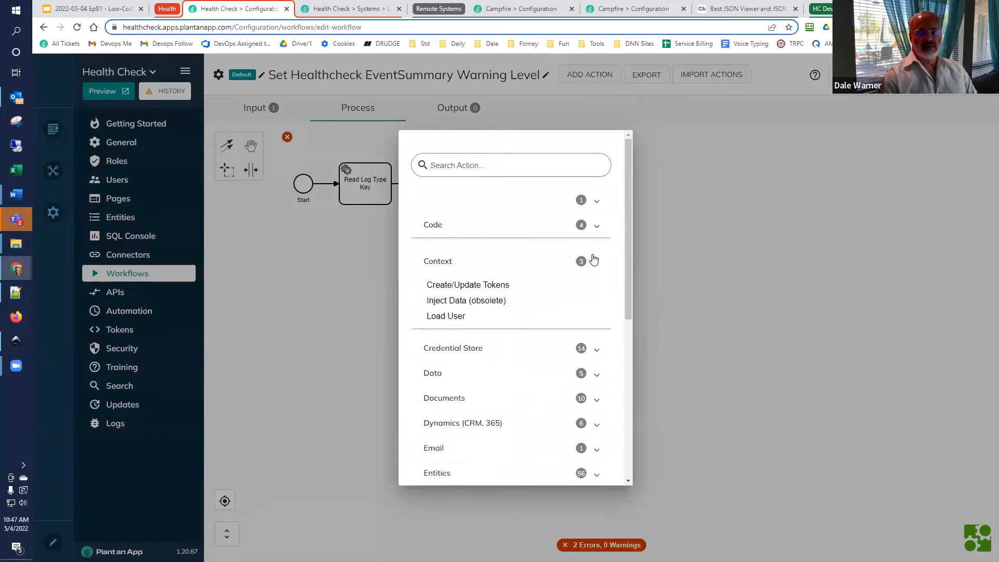
left_click(537, 286)
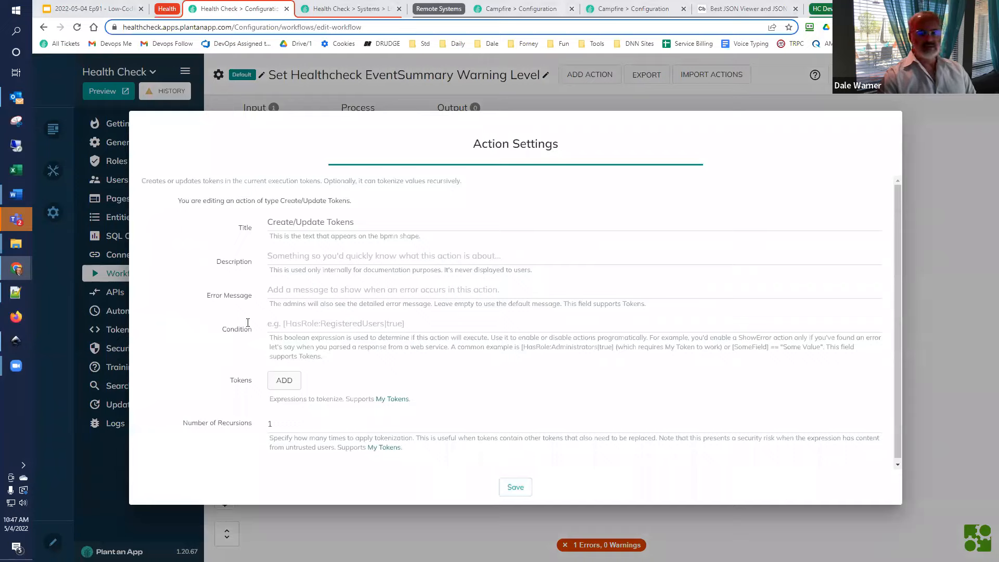
left_click(349, 325)
type("[EventSummary:NumberOfEvents] >= [LogTypeKey:Events1] && [LogTypeKey:WarningLevel1] != \"\"")
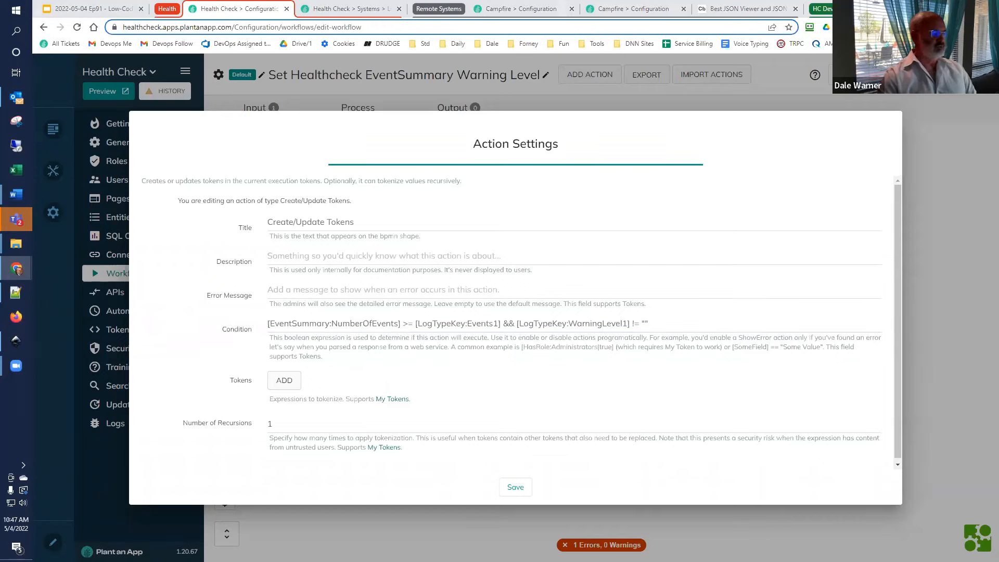
Step: Add a NewWarningLevel token with the value [LogTypeKey:WarningLevel1] to the conditional Create/Update Tokens action and save it
left_click(284, 380)
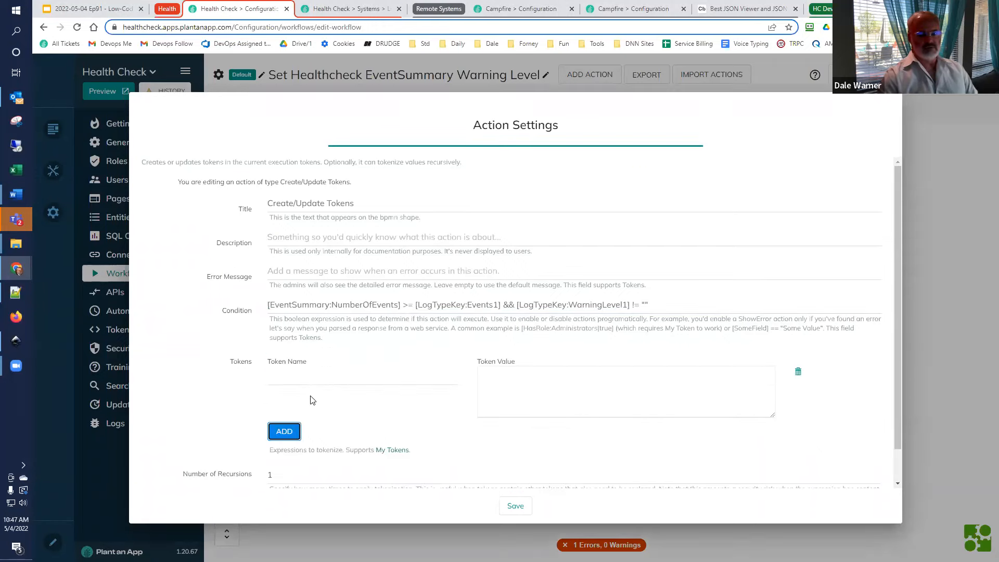
key("ctrl+v")
key("Tab")
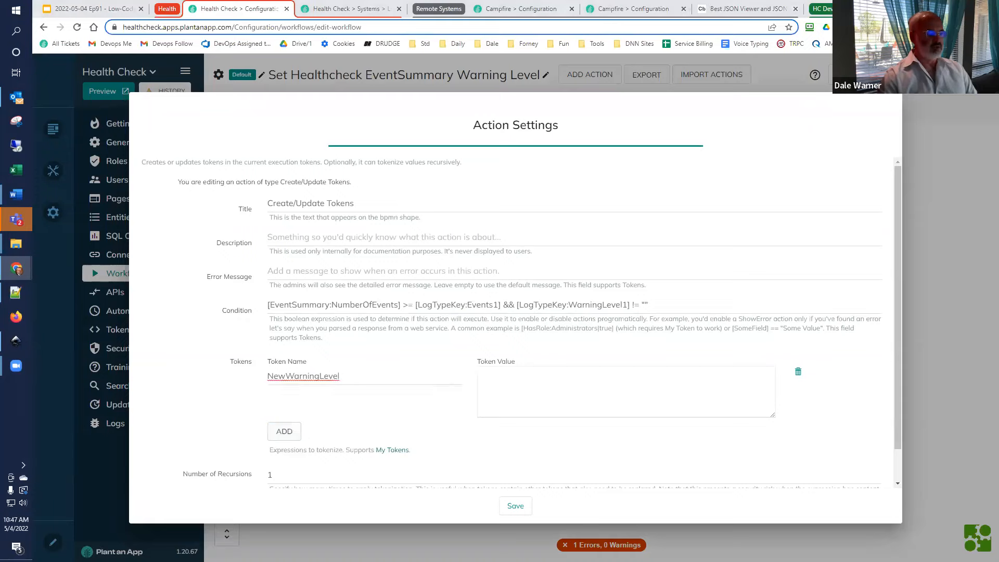
left_click(709, 387)
key("ctrl+v")
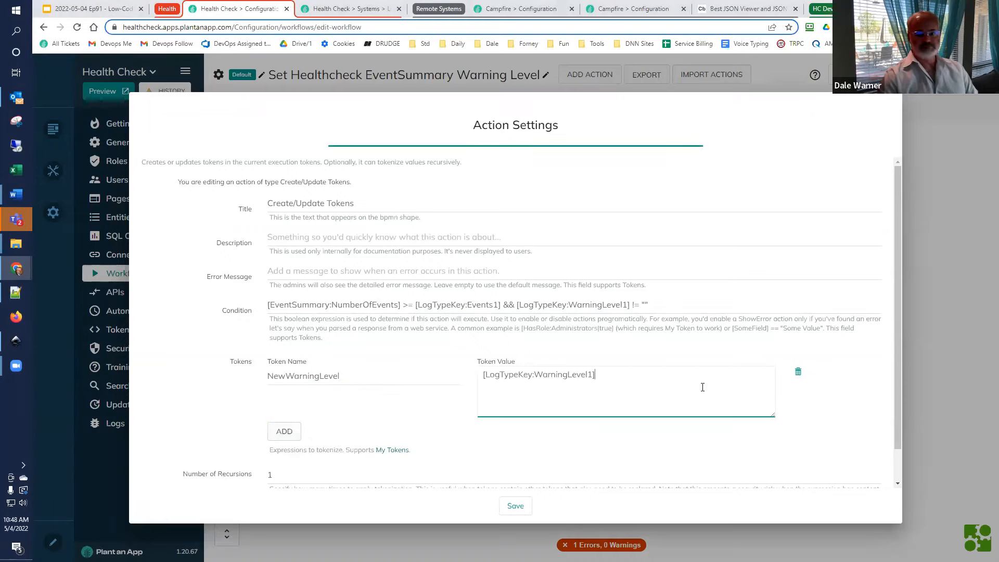
scroll(432, 448, "down", 1)
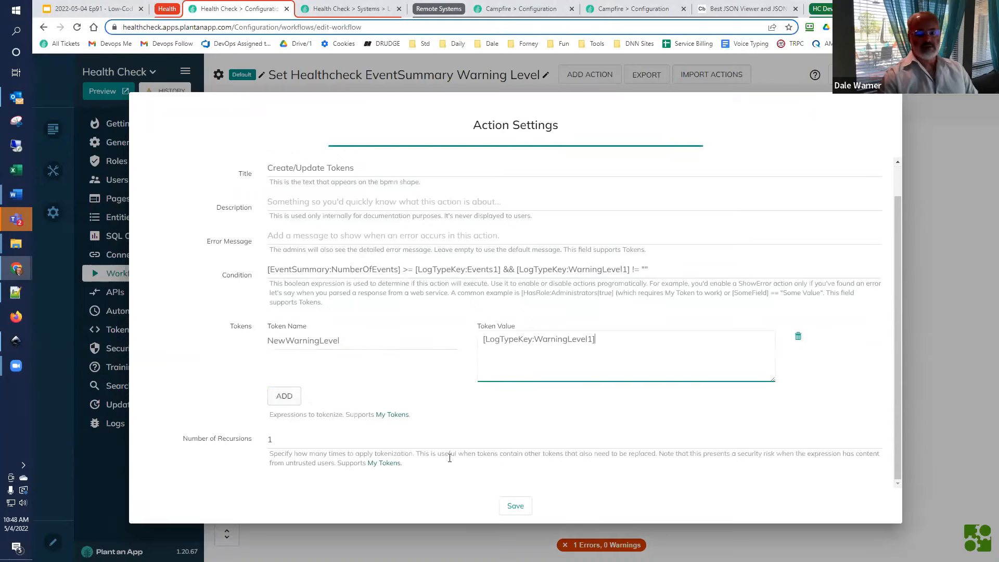
left_click(515, 506)
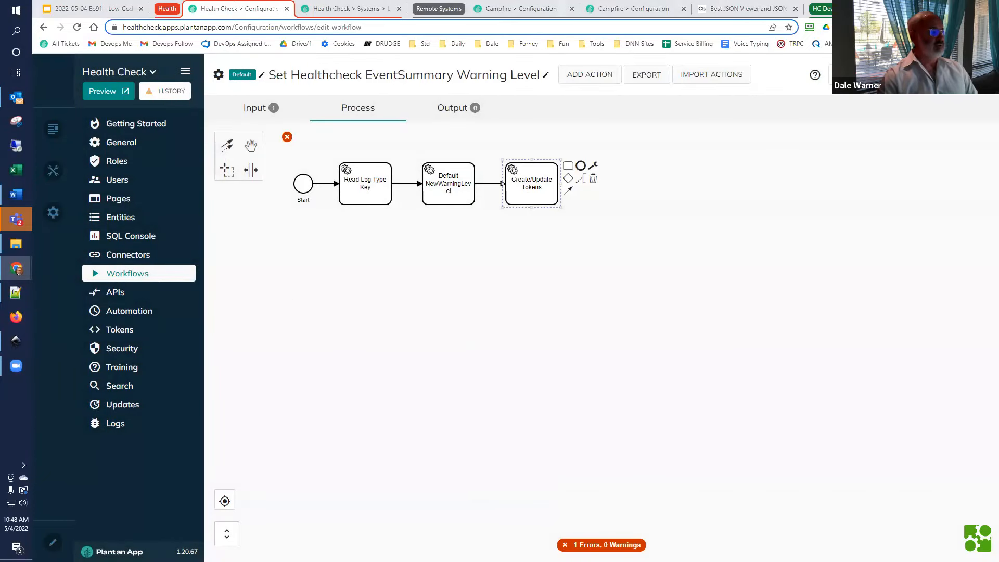
Step: Retitle the last Create/Update Tokens action "Apply Events1 / WarningLevel1" and save it
double_click(528, 190)
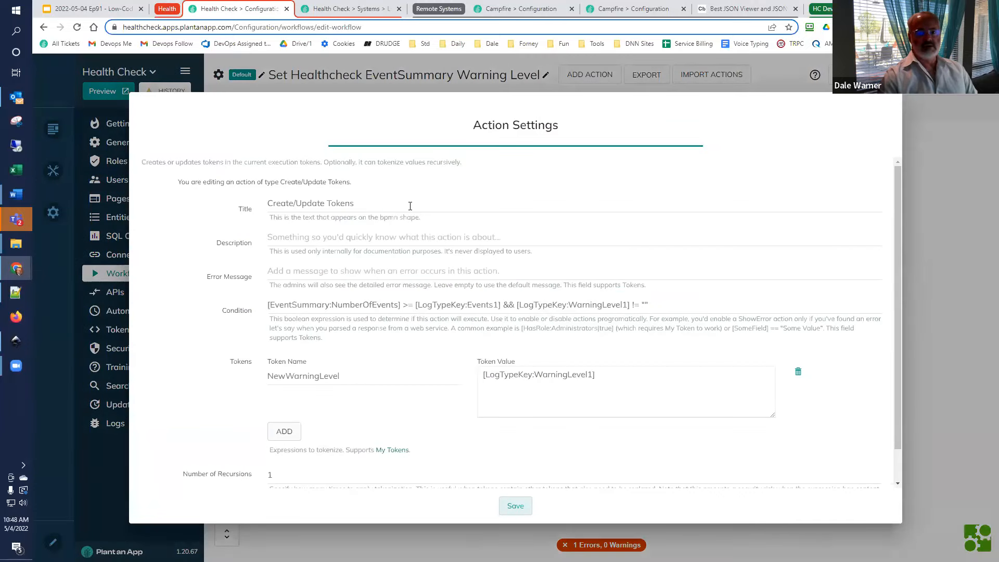
triple_click(410, 206)
type("Apply Events1 / WarningLevel1")
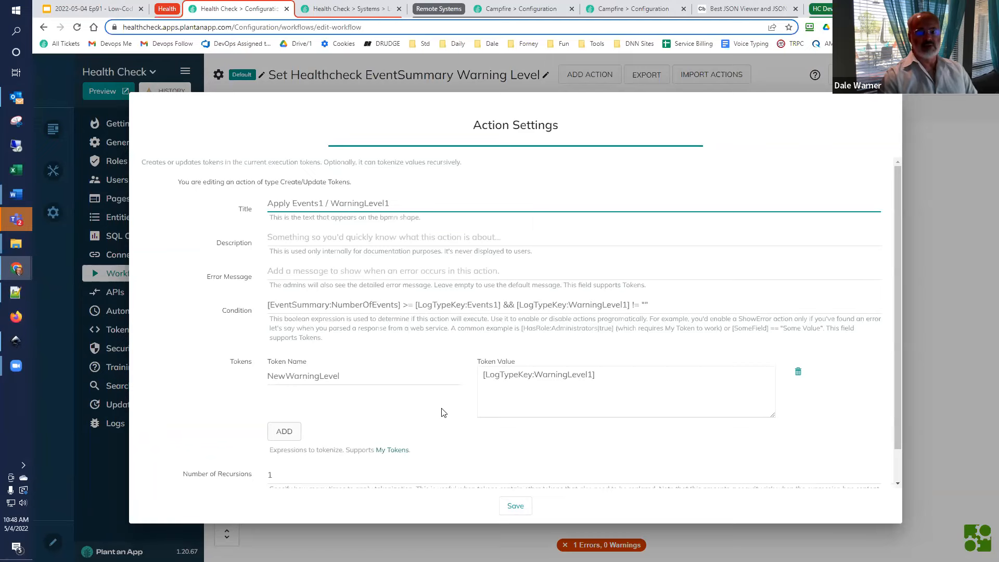
left_click(517, 508)
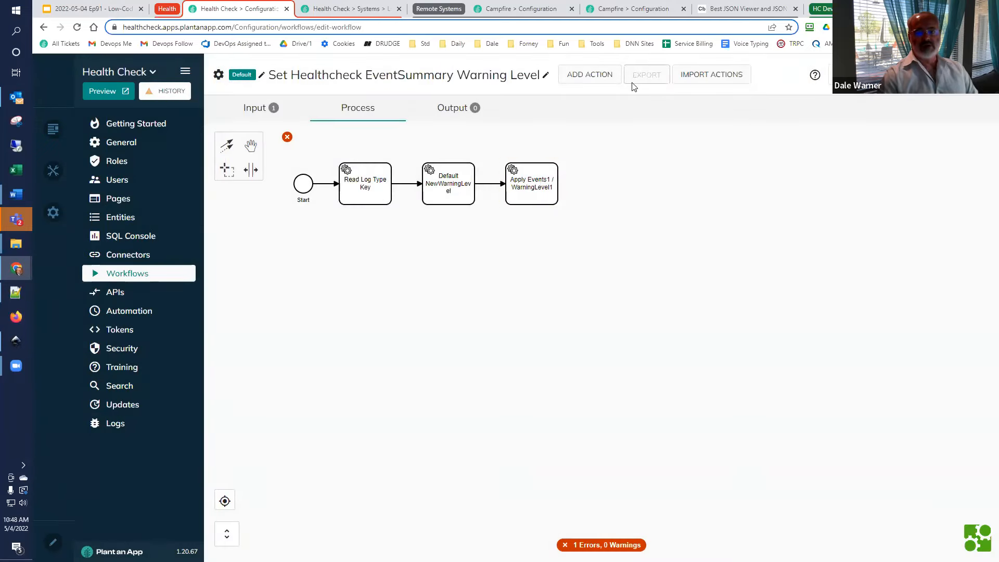
Step: Duplicate the Apply Events1 / WarningLevel1 action by exporting and importing its JSON, and place the copy just after the original
left_click(531, 167)
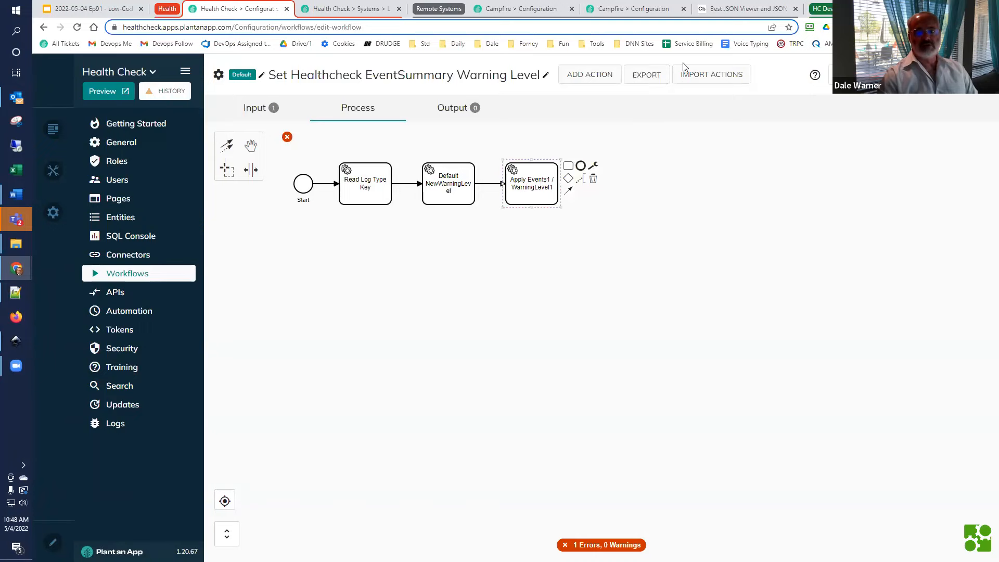
left_click(645, 74)
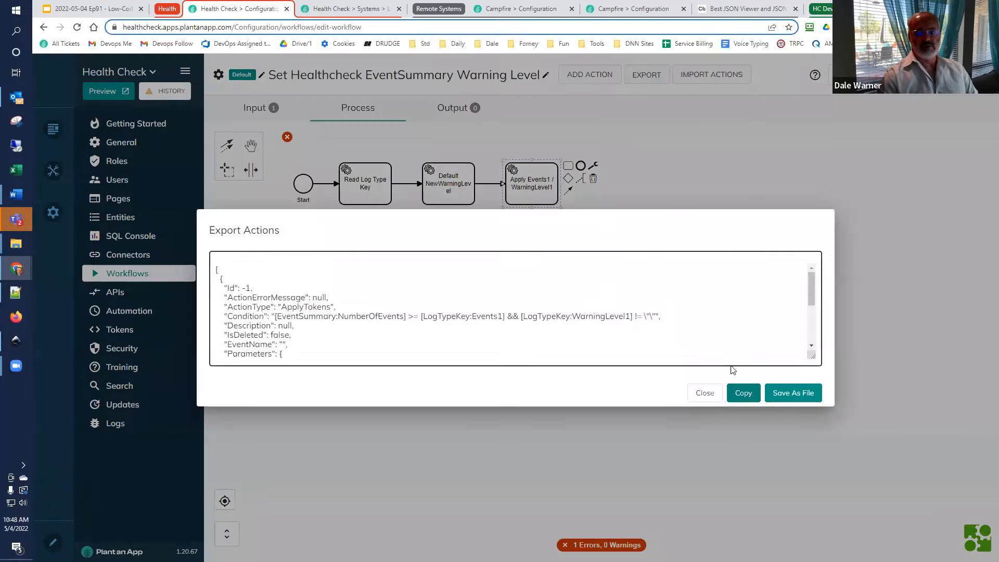
left_click(745, 396)
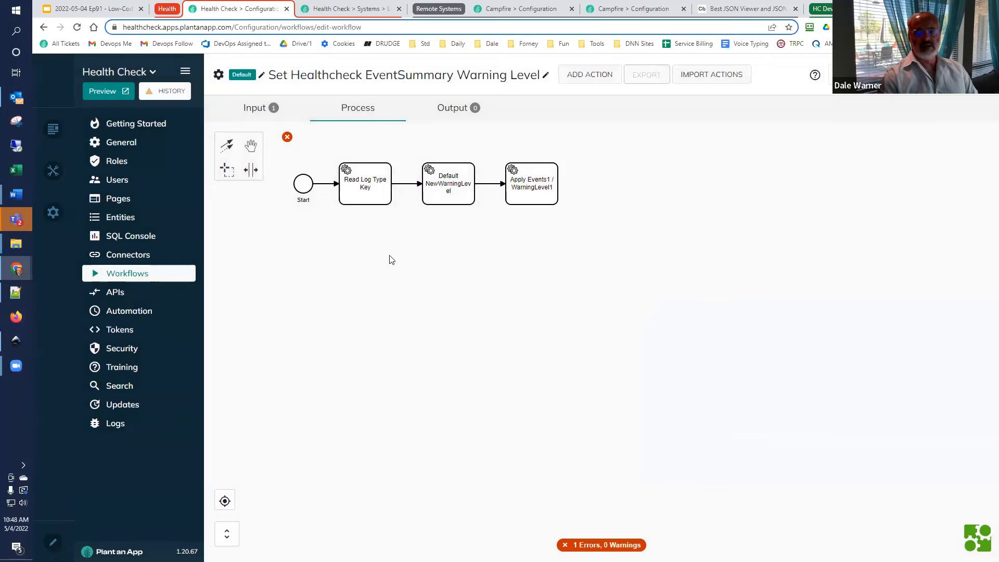
left_click(687, 77)
left_click(320, 327)
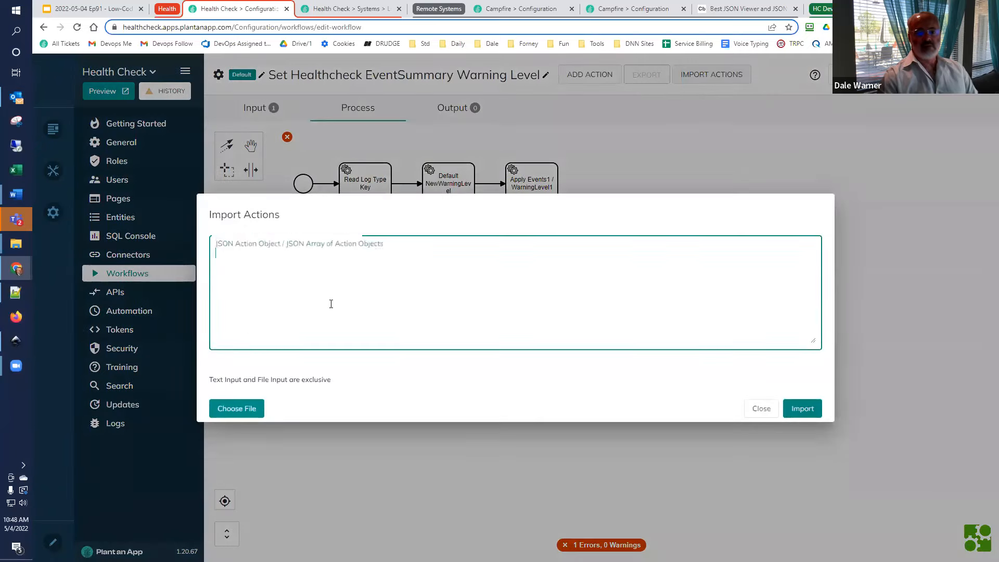
key("ctrl+v")
left_click(802, 409)
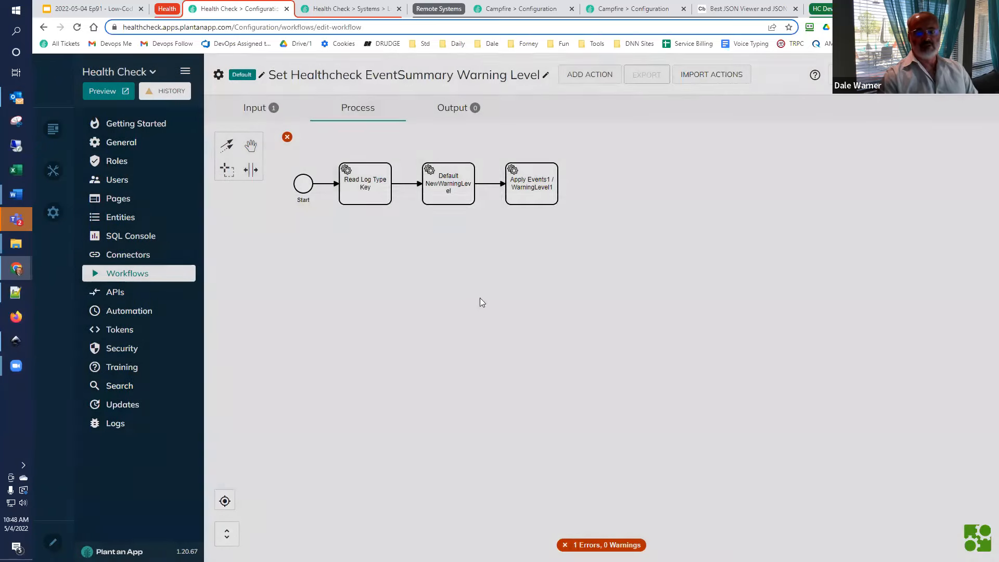
left_click_drag(351, 250, 625, 194)
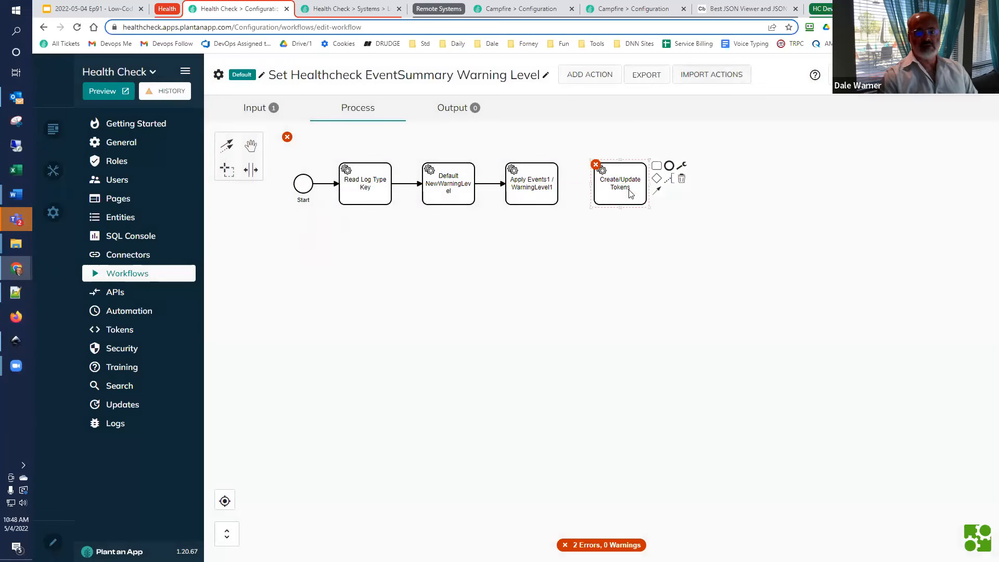
Step: Retitle the duplicated Create/Update Tokens action "Apply Events2 / WarningLevel2"
double_click(620, 196)
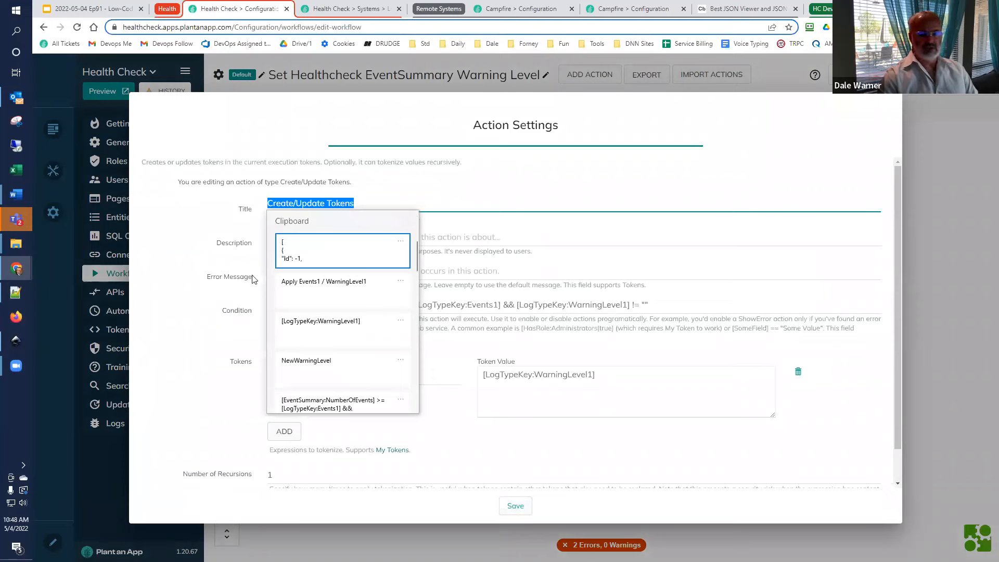
left_click(297, 289)
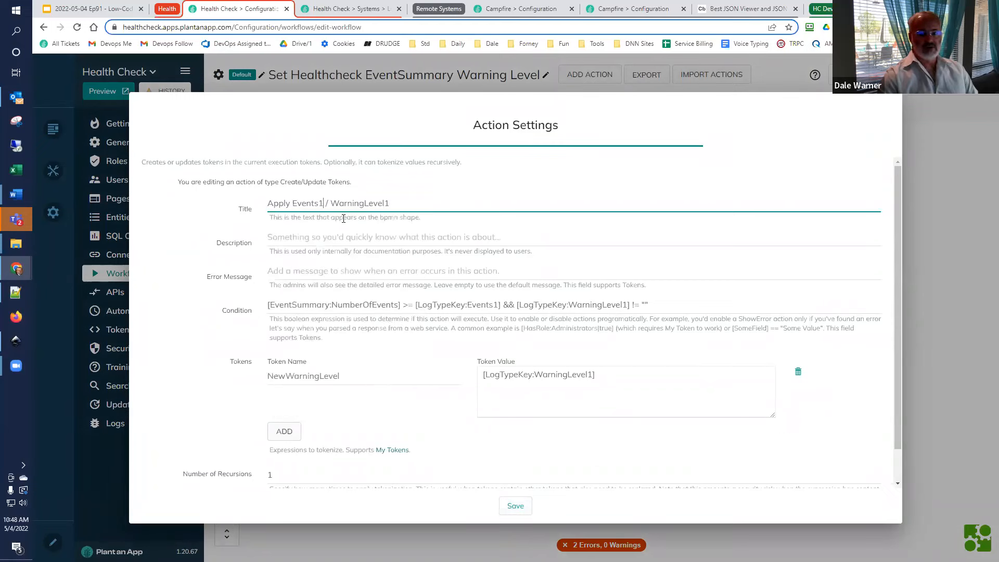
key("BackSpace")
type("2")
key("End")
key("BackSpace")
type("2")
Step: Change the copy's condition to use [LogTypeKey:Events2] and [LogTypeKey:WarningLevel2], set its token value to [LogTypeKey:WarningLevel2], and save
left_click(493, 306)
key("BackSpace")
type("2")
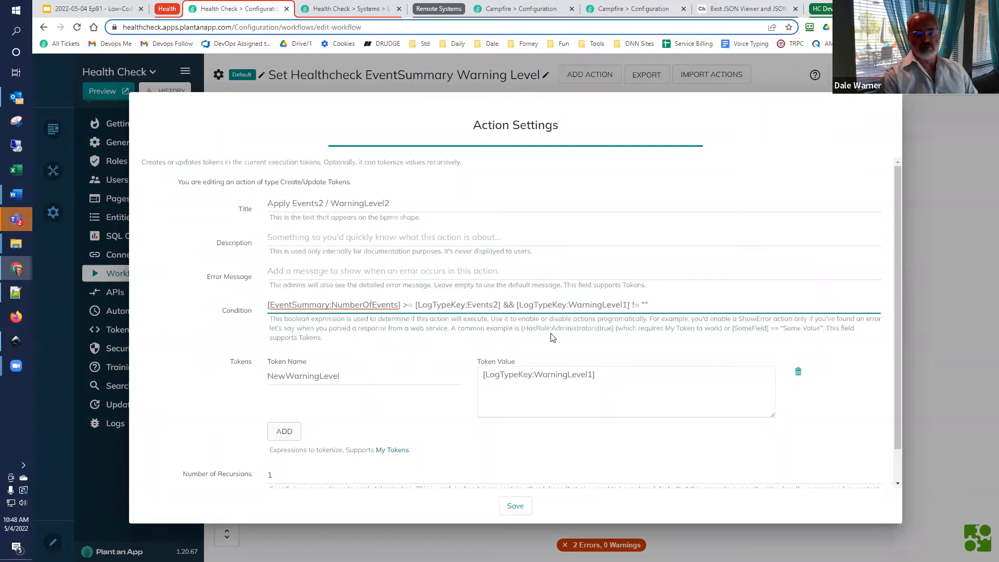
key("BackSpace")
type("2")
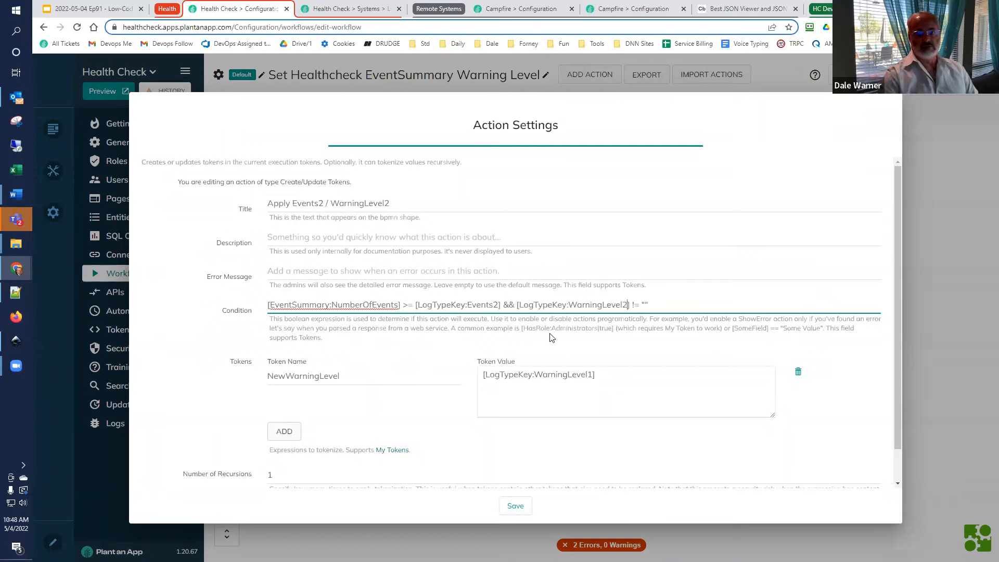
left_click(614, 414)
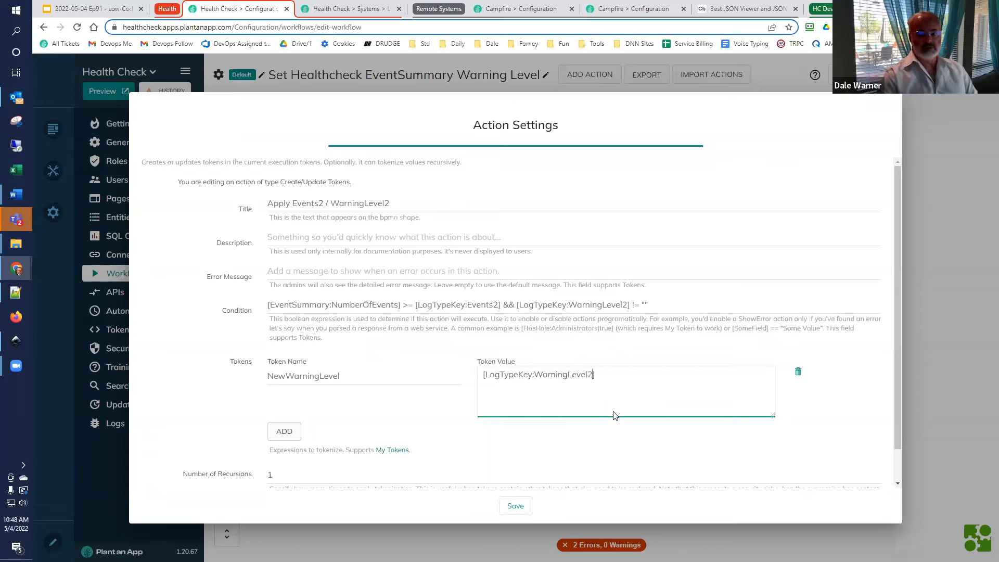
left_click(515, 507)
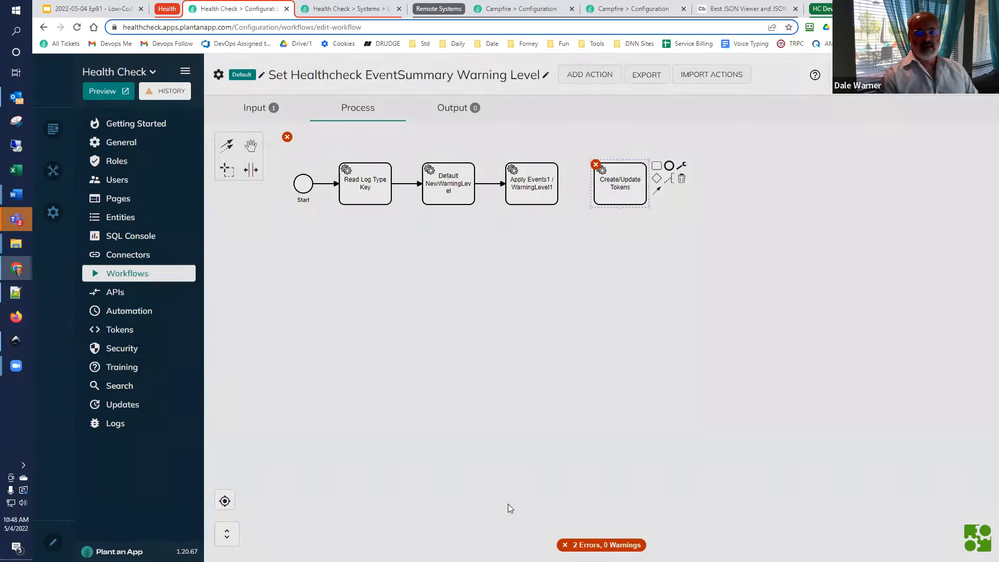
Step: Connect the Apply Events1 / WarningLevel1 action to the Apply Events2 / WarningLevel2 action
left_click(549, 188)
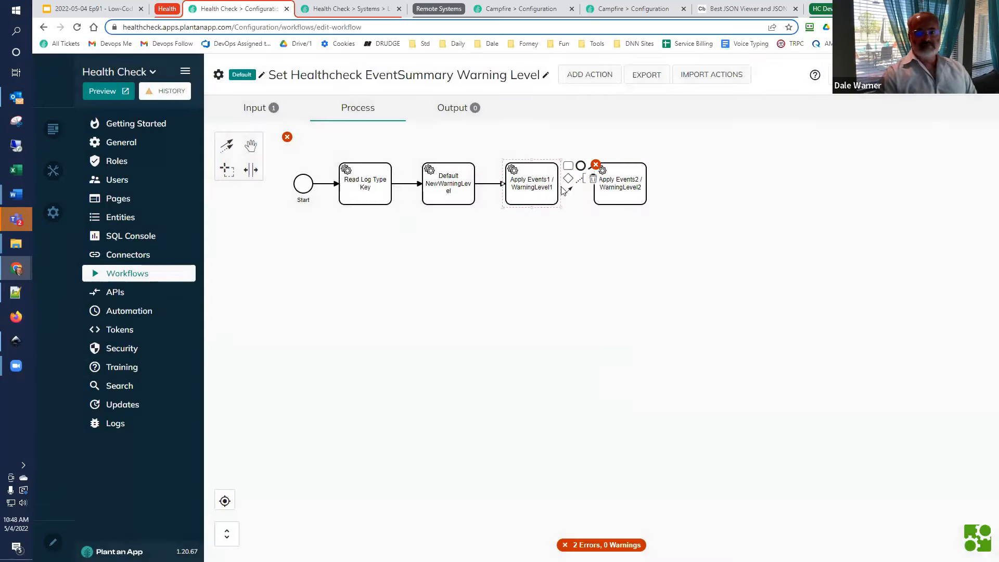
left_click_drag(570, 193, 630, 188)
left_click(739, 213)
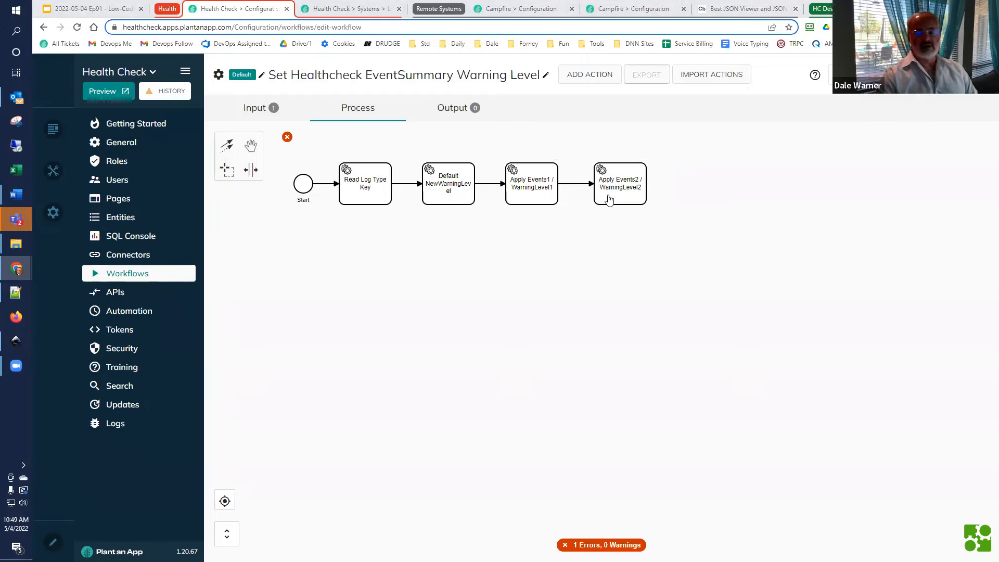
Step: Append a Partially update System Event Summary action after Apply Events2 / WarningLevel2
left_click(622, 187)
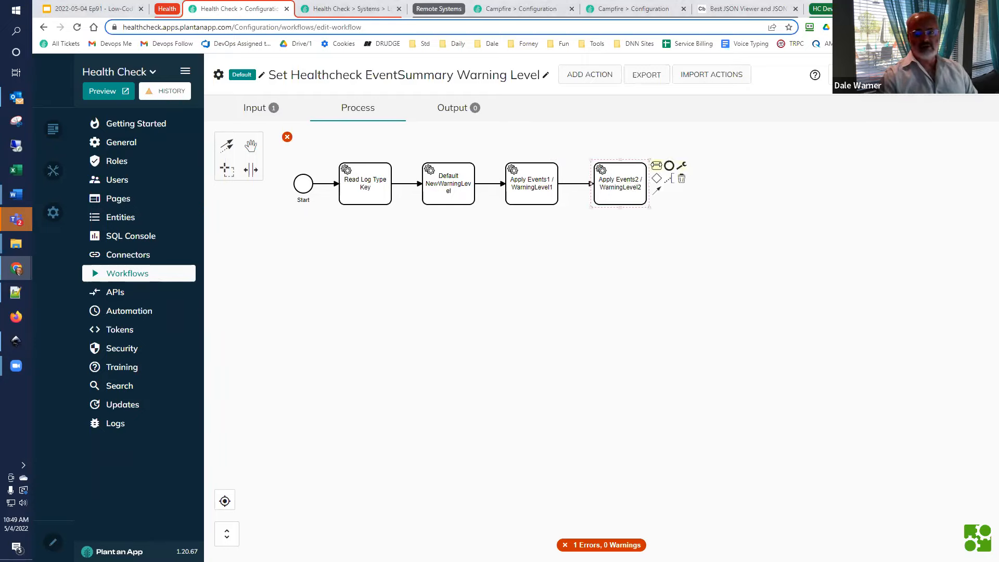
left_click(656, 165)
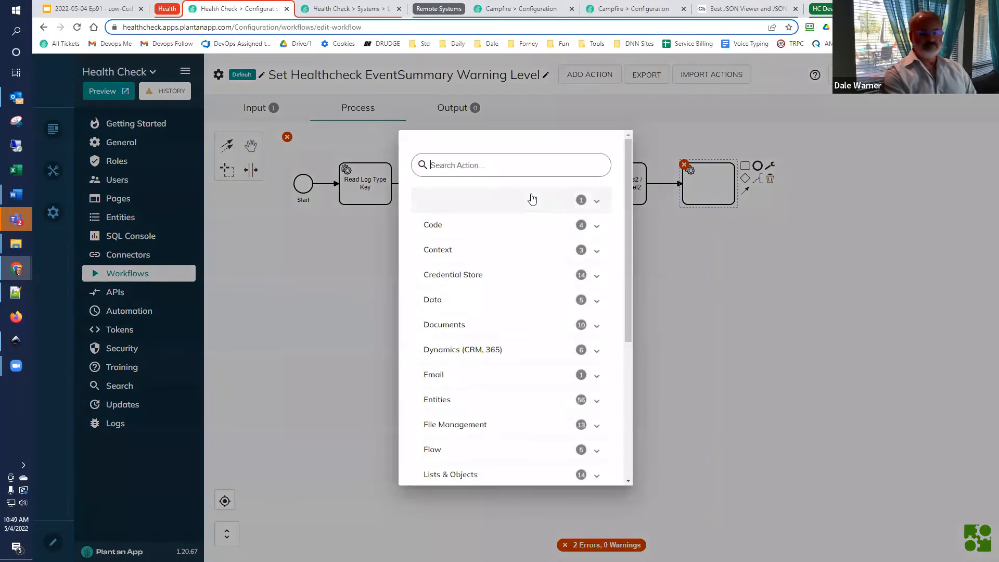
type("partially")
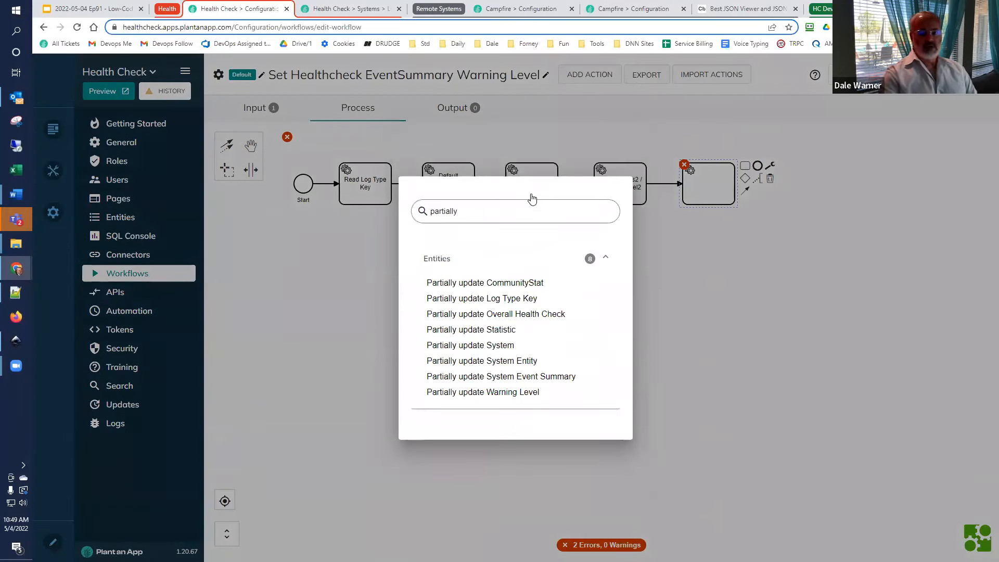
left_click(498, 375)
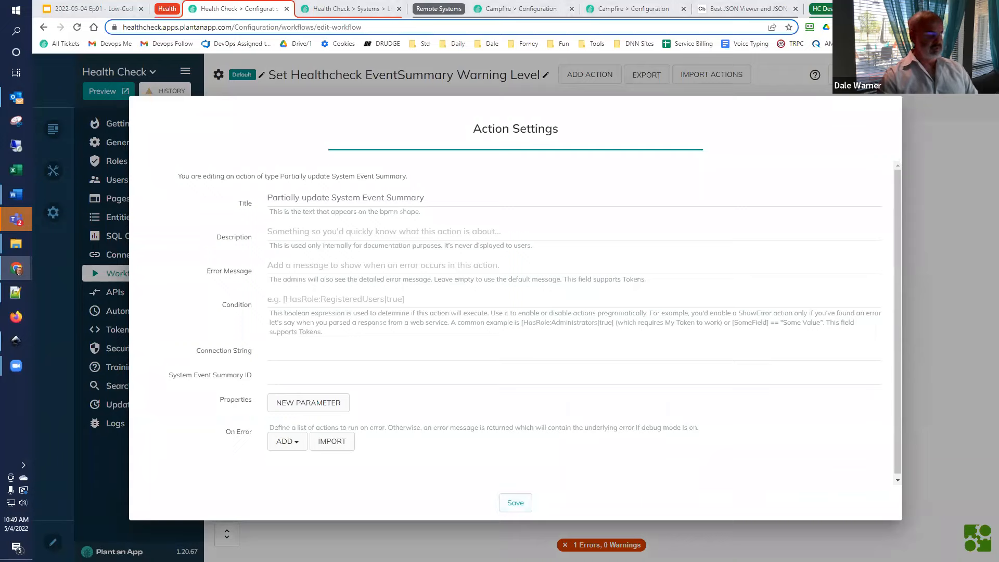
Step: Set the update action's System Event Summary ID to [EventSummary:Id] and its Warning Level property to [NewWarningLevel], and save it
left_click(311, 373)
type("[EventSummary:Id]")
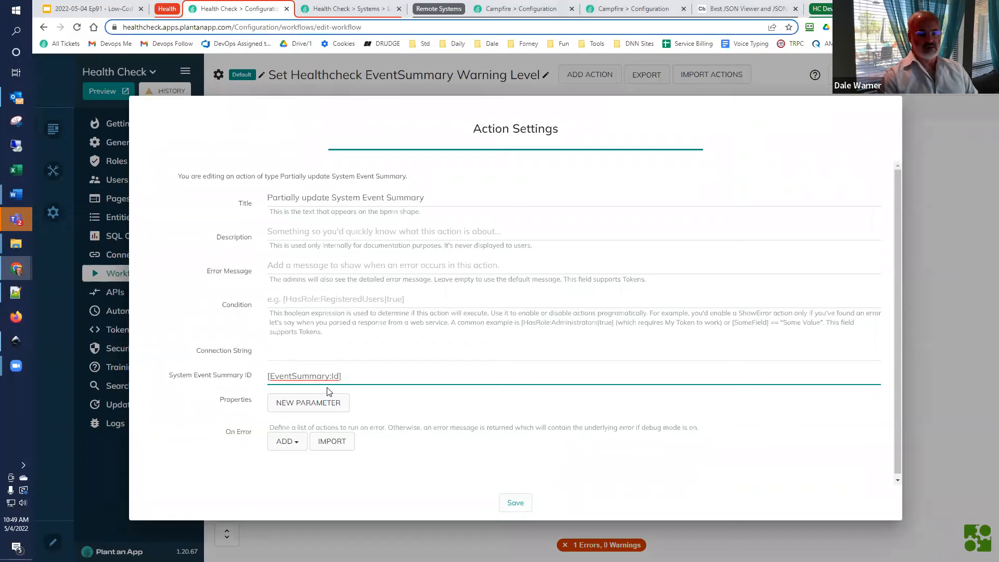
left_click(325, 404)
left_click(326, 413)
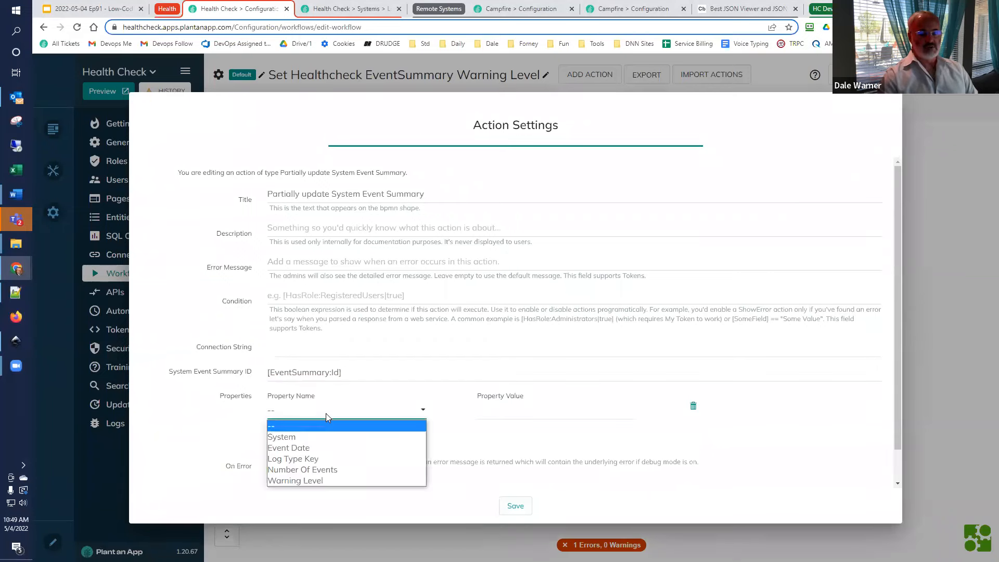
left_click(319, 480)
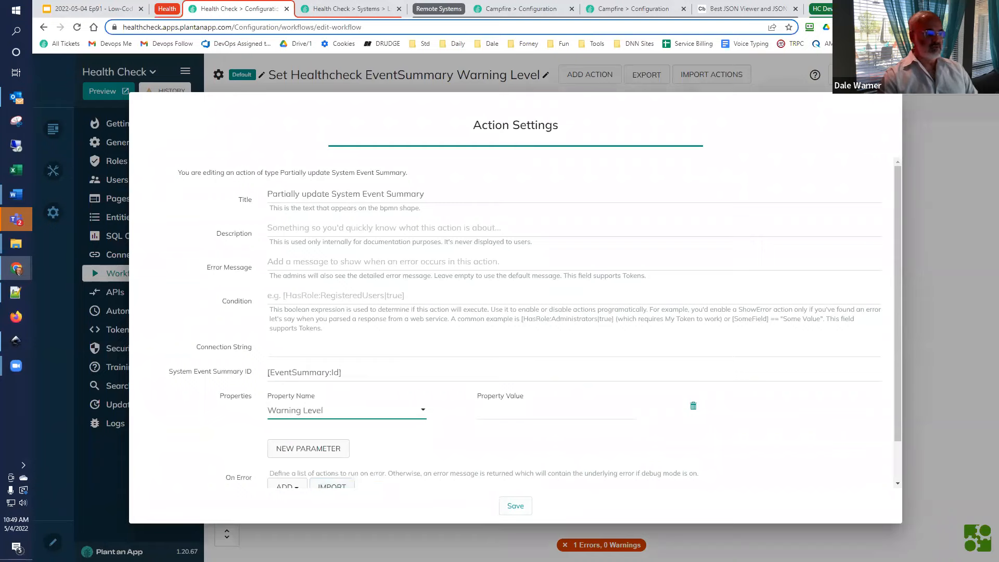
left_click(512, 411)
type("[NewWarningLevel]")
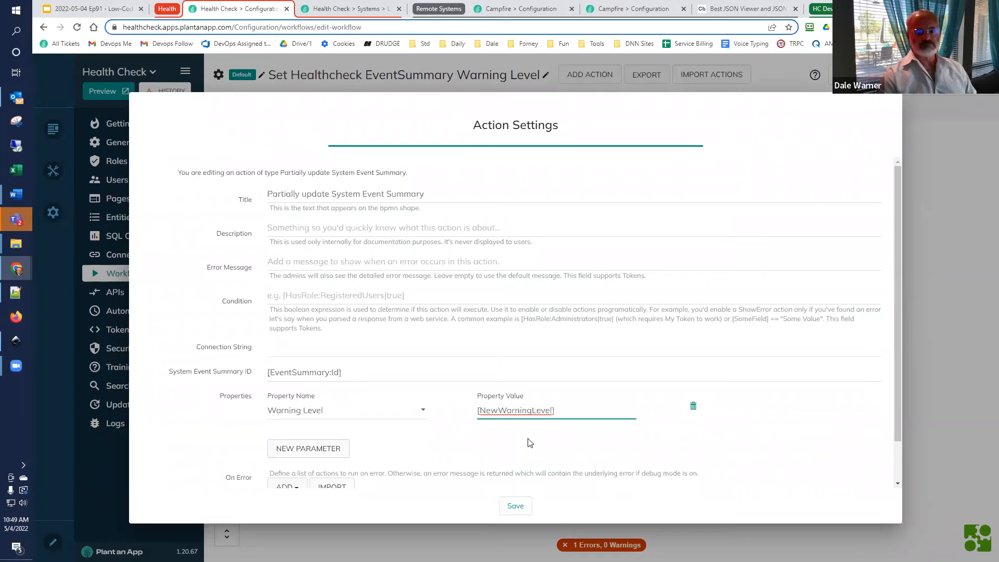
scroll(522, 461, "down", 1)
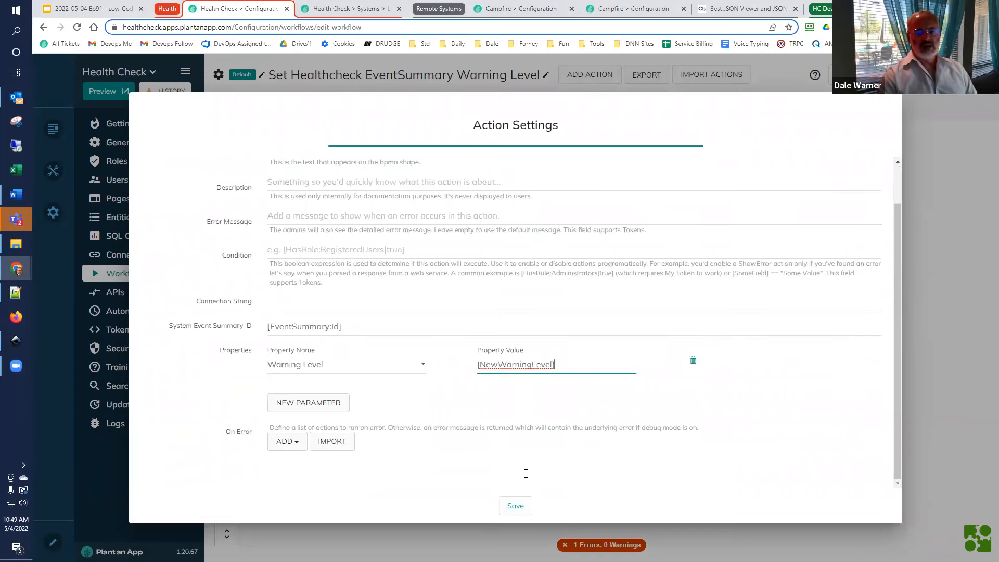
left_click(514, 506)
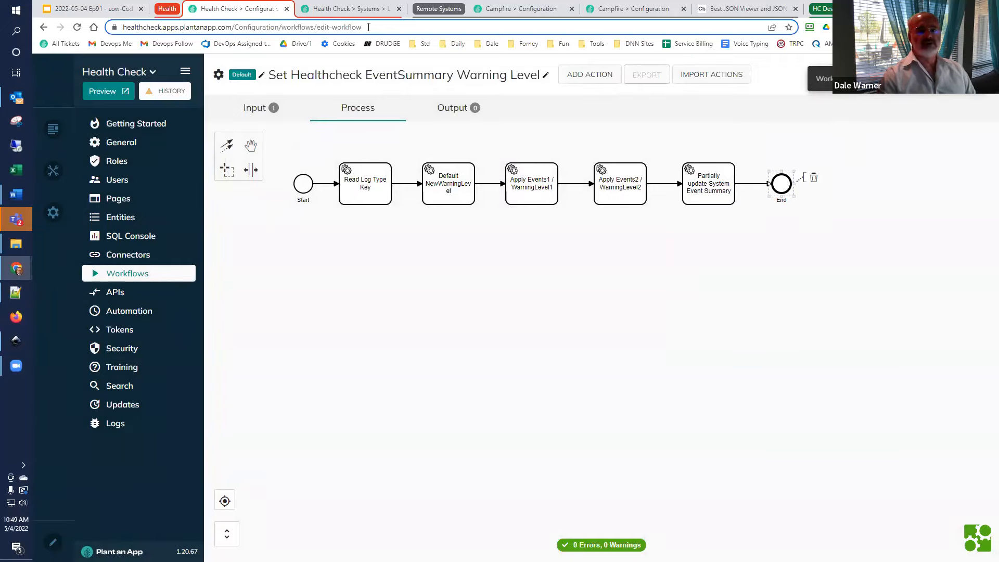
Step: Open the System Event Summaries listing in the Health Check application
left_click(348, 9)
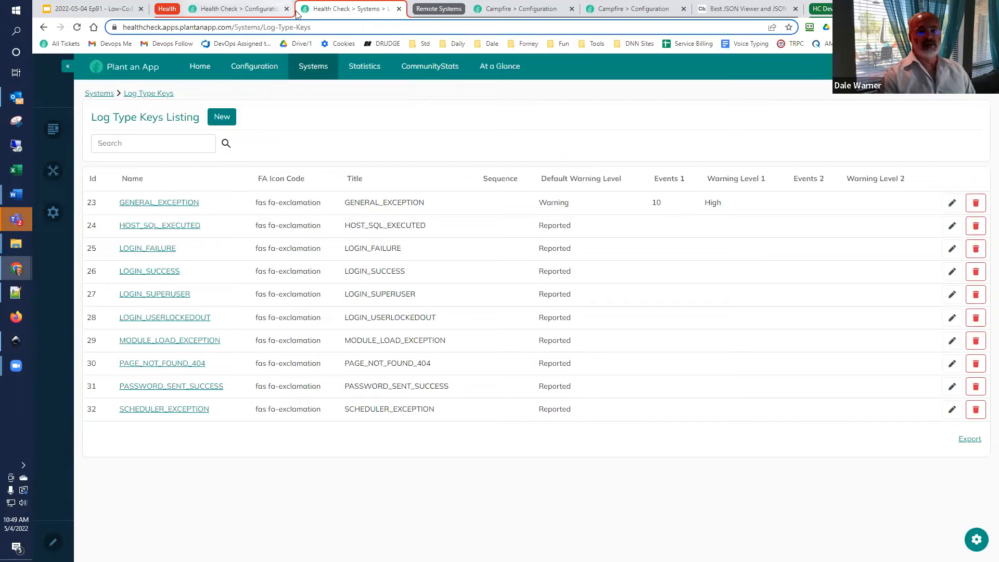
left_click(306, 64)
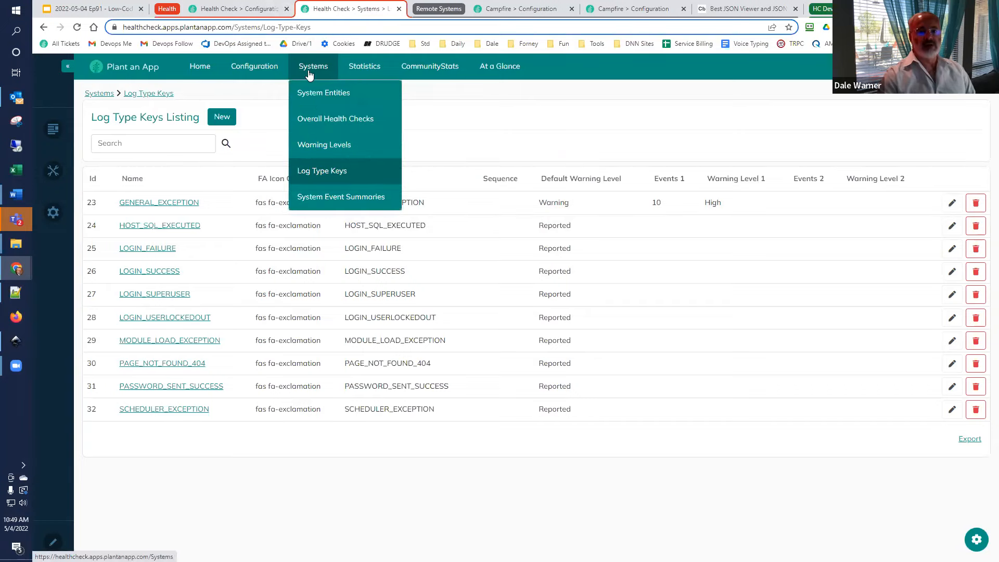
left_click(317, 199)
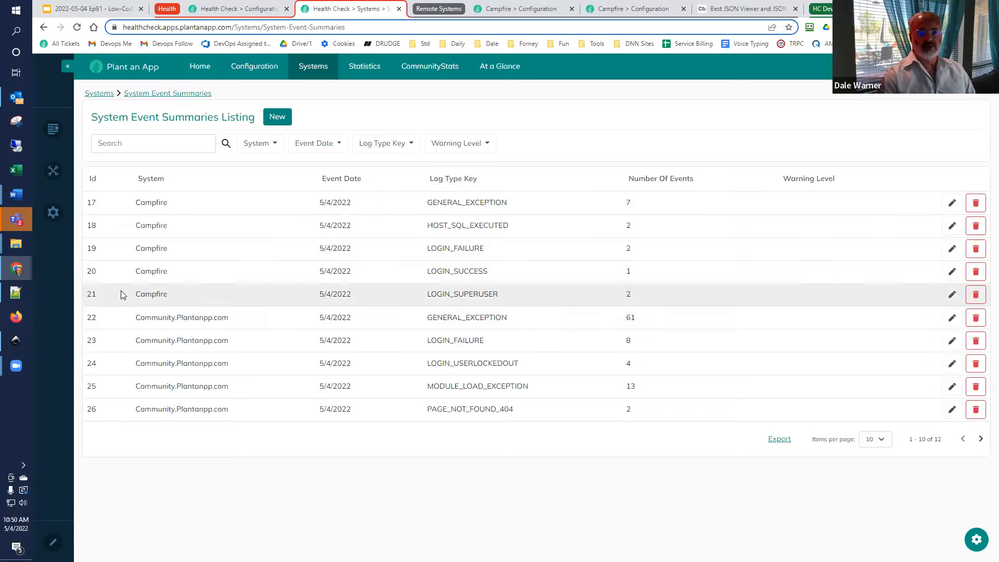
Step: Test the Set Healthcheck EventSummary Warning Level workflow on EventSummary record 22 and refresh the System Event Summaries listing
left_click(213, 10)
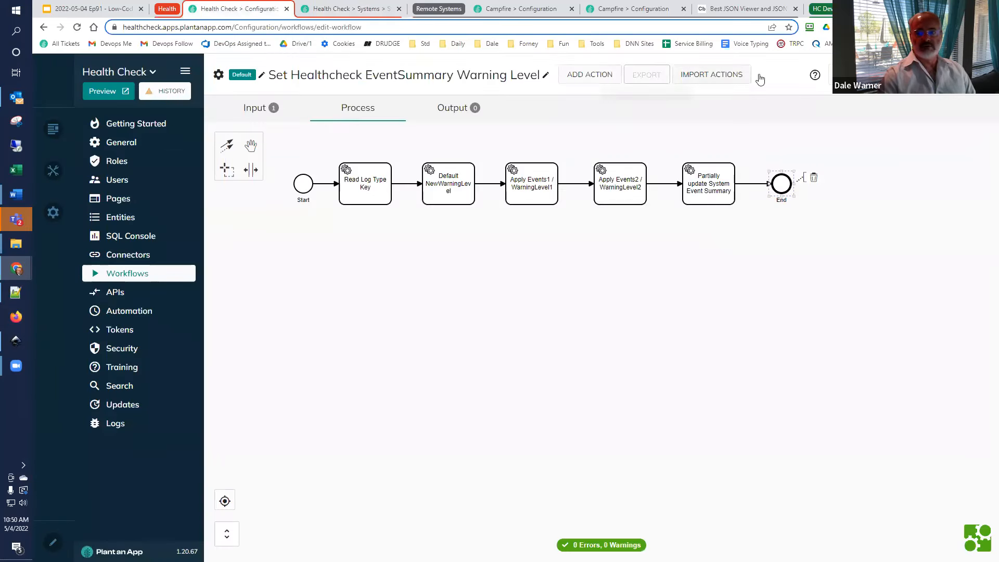
left_click(856, 75)
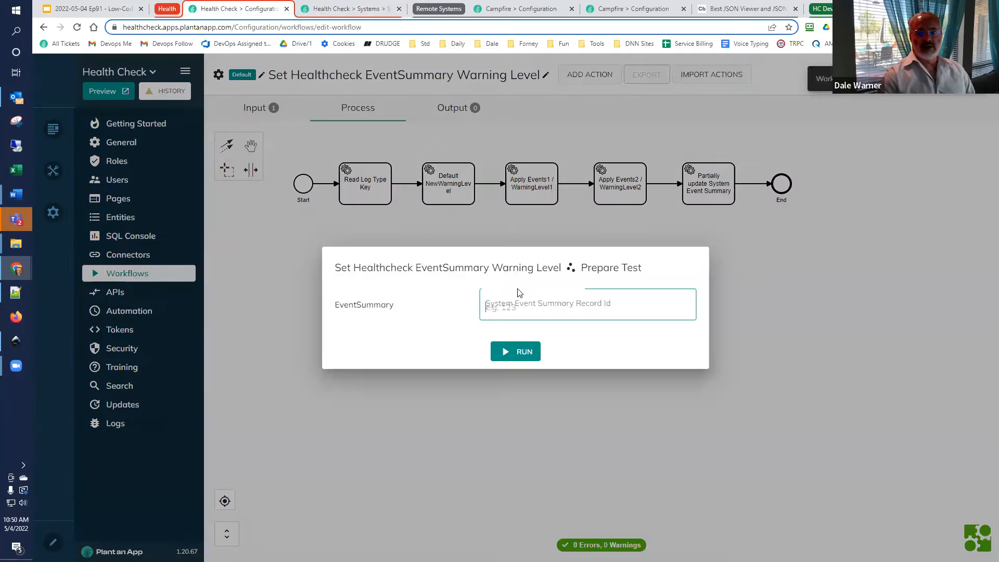
type("22")
left_click(508, 353)
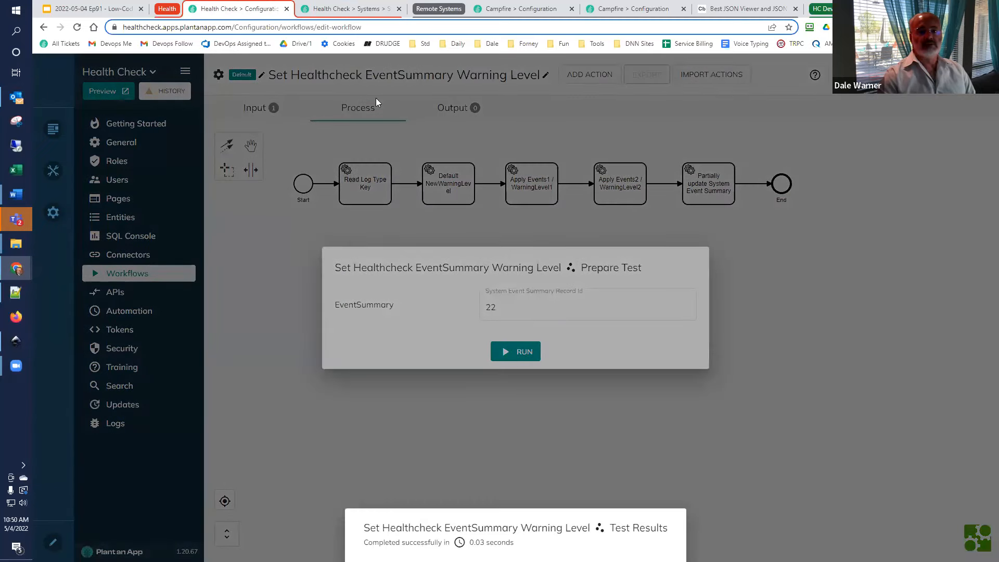
left_click(349, 10)
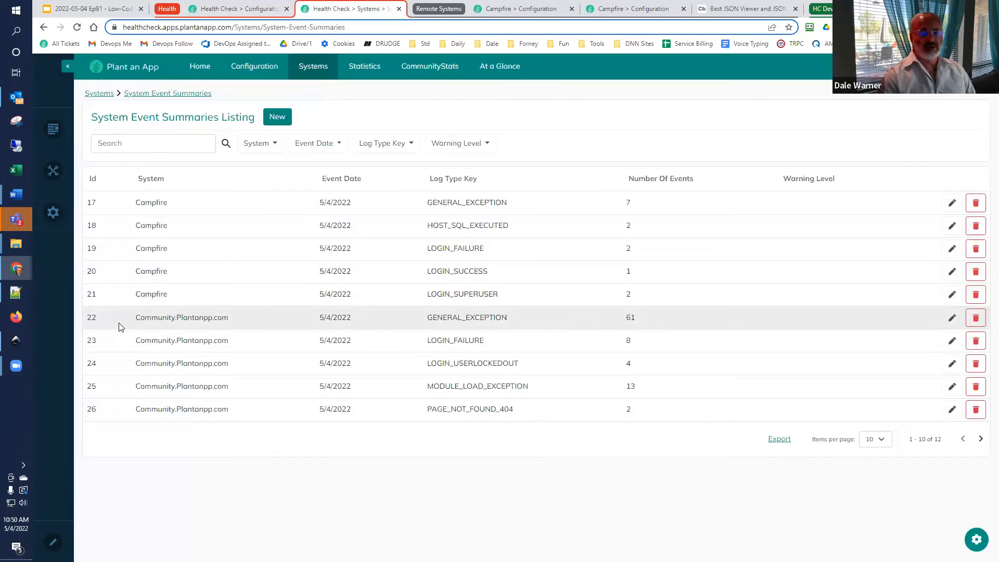
key("F5")
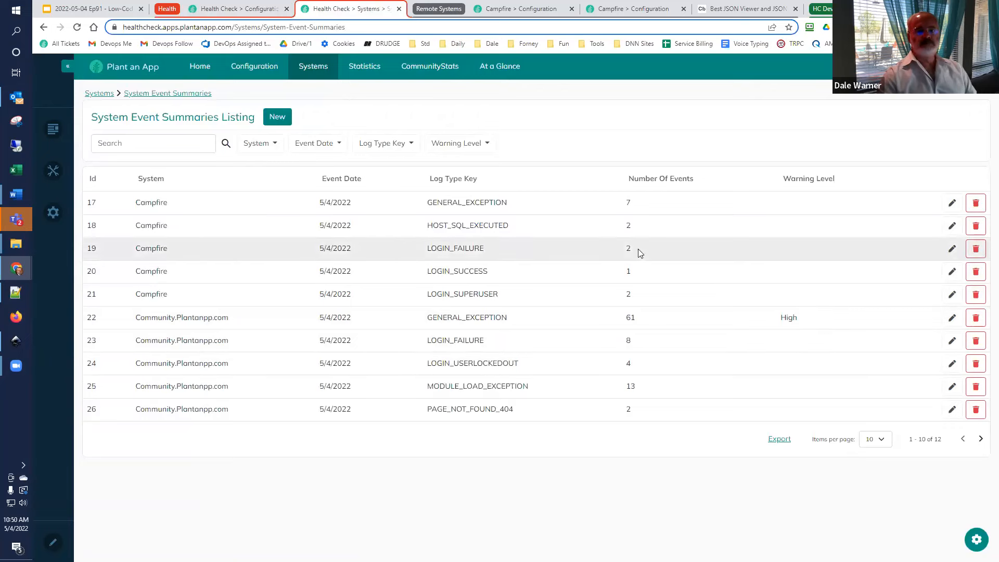
Step: Close the workflow test and its results, and return to the list of workflows
left_click(218, 11)
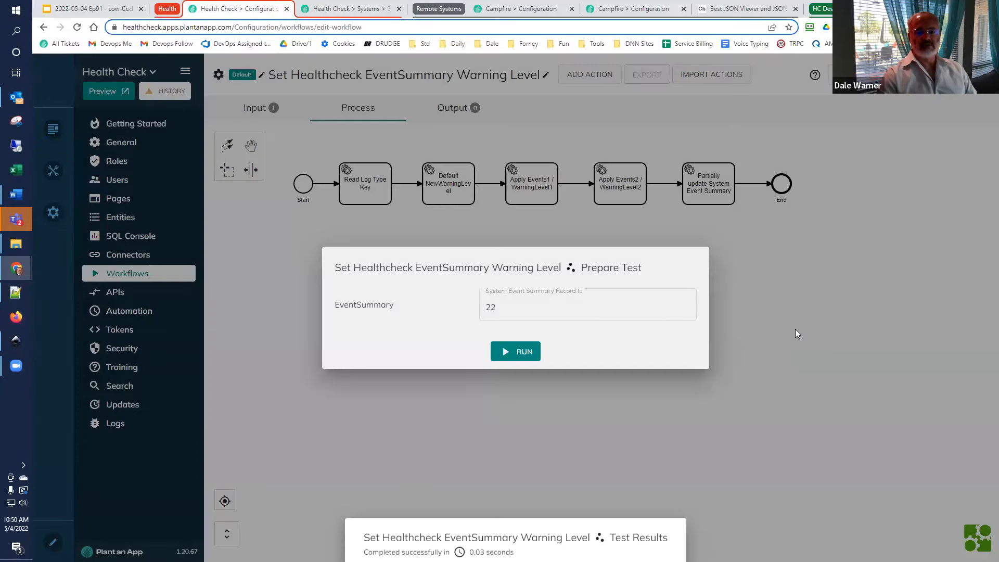
left_click(795, 333)
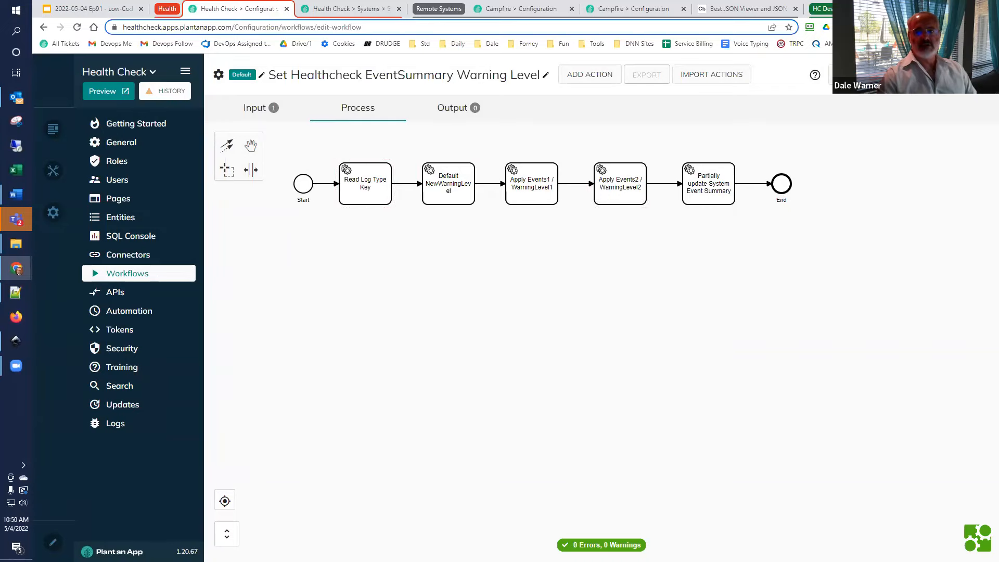
key("Escape")
left_click(603, 341)
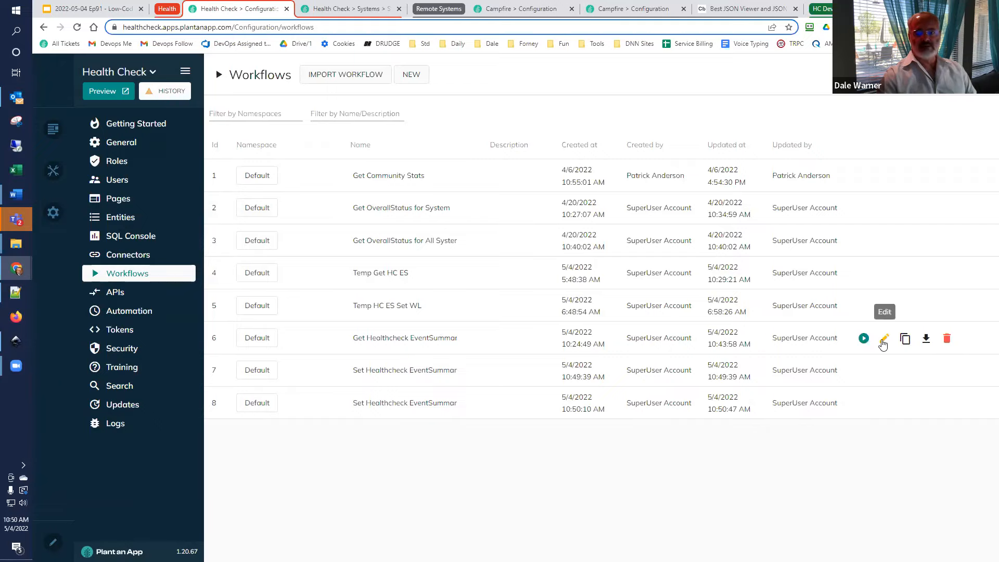
left_click(883, 340)
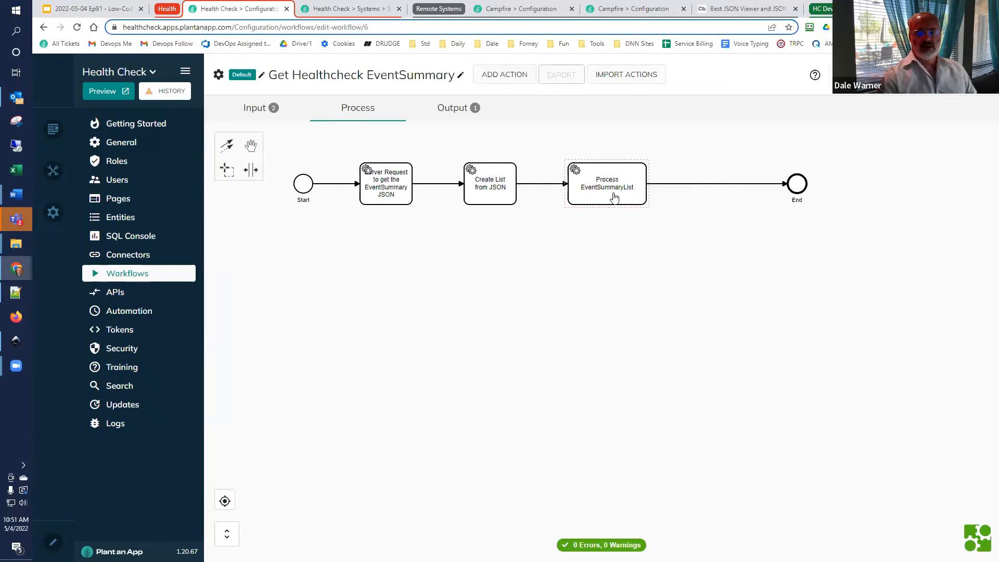
double_click(612, 191)
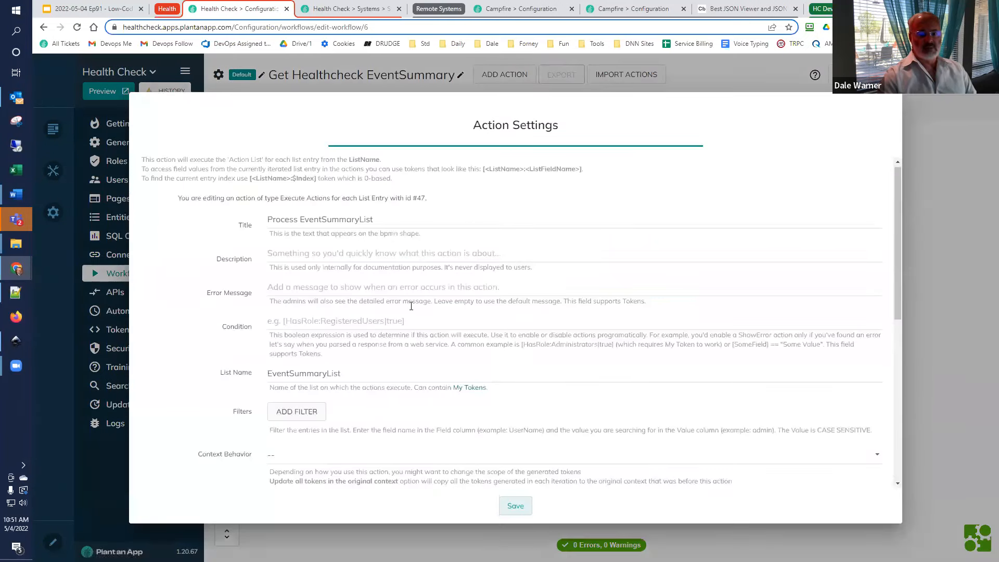
scroll(406, 302, "down", 5)
left_click(298, 341)
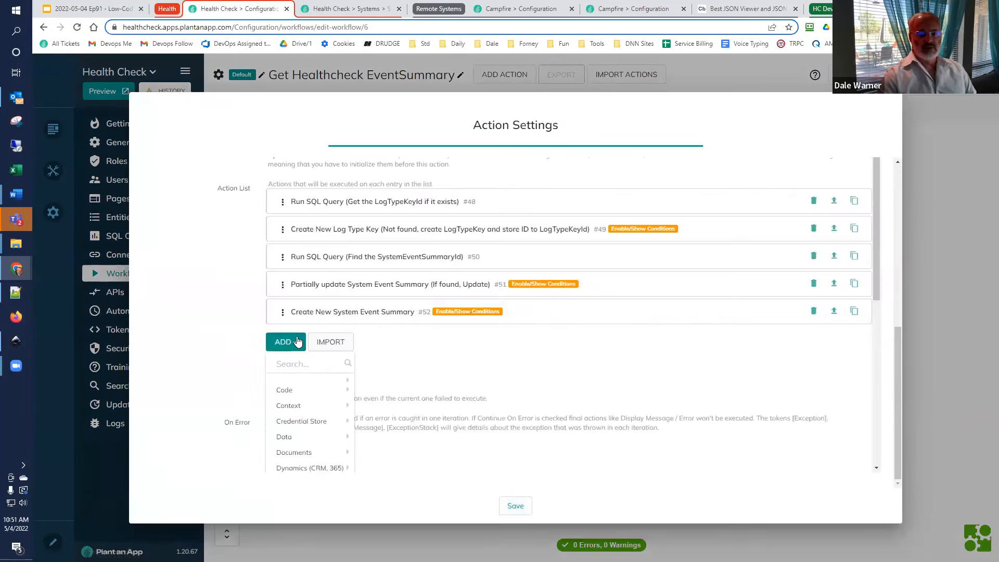
left_click(307, 312)
scroll(370, 322, "down", 4)
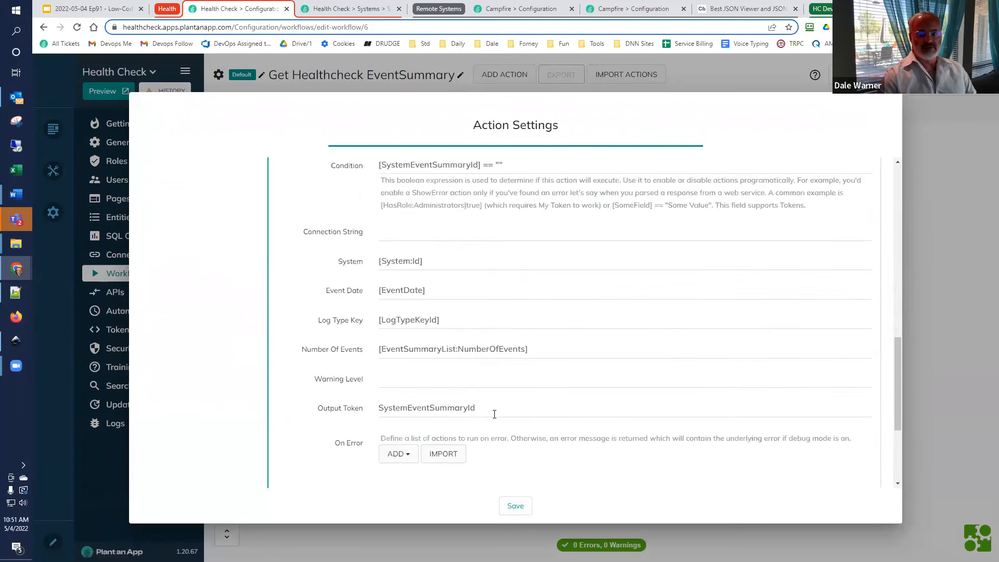
left_click_drag(494, 414, 304, 401)
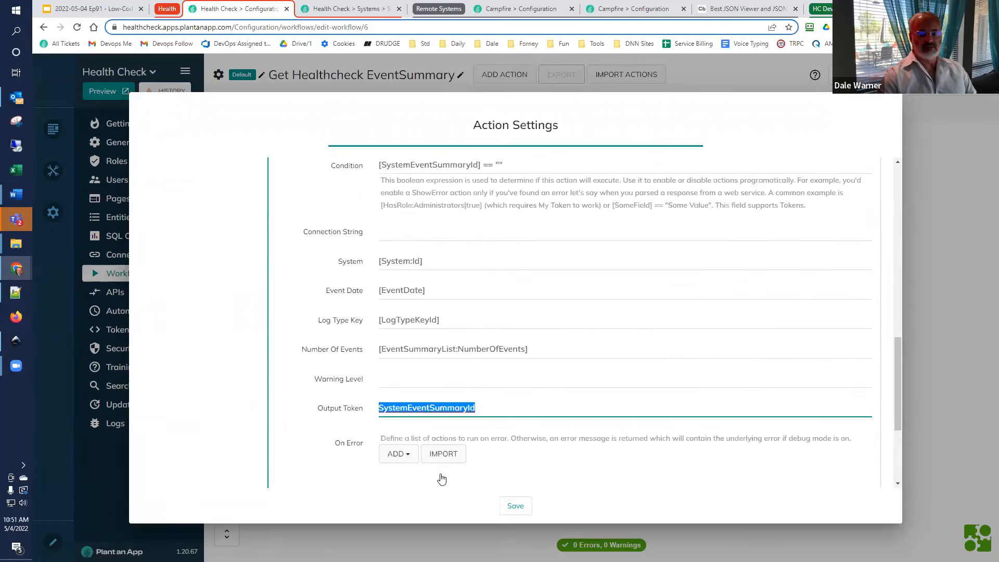
scroll(375, 417, "down", 3)
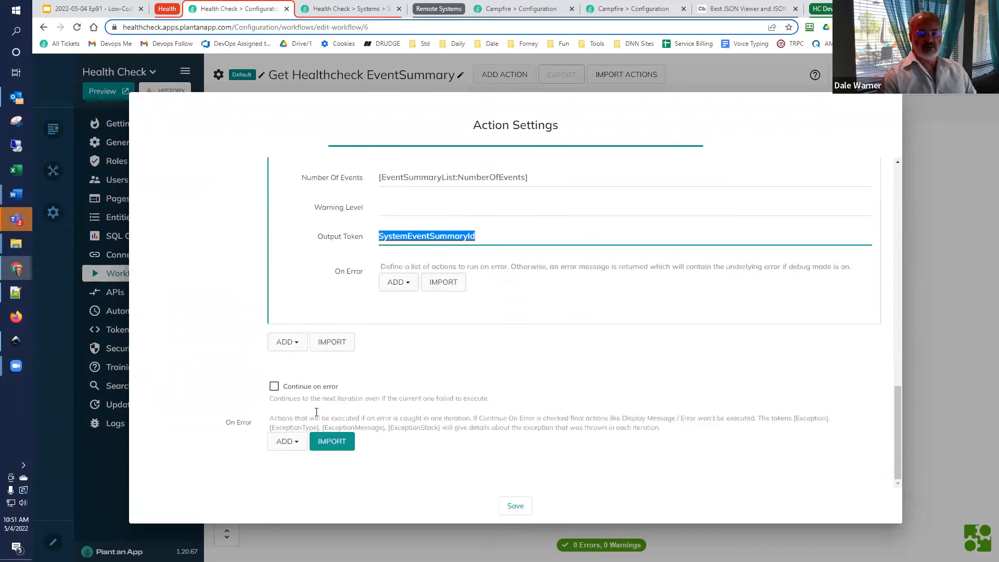
left_click(278, 348)
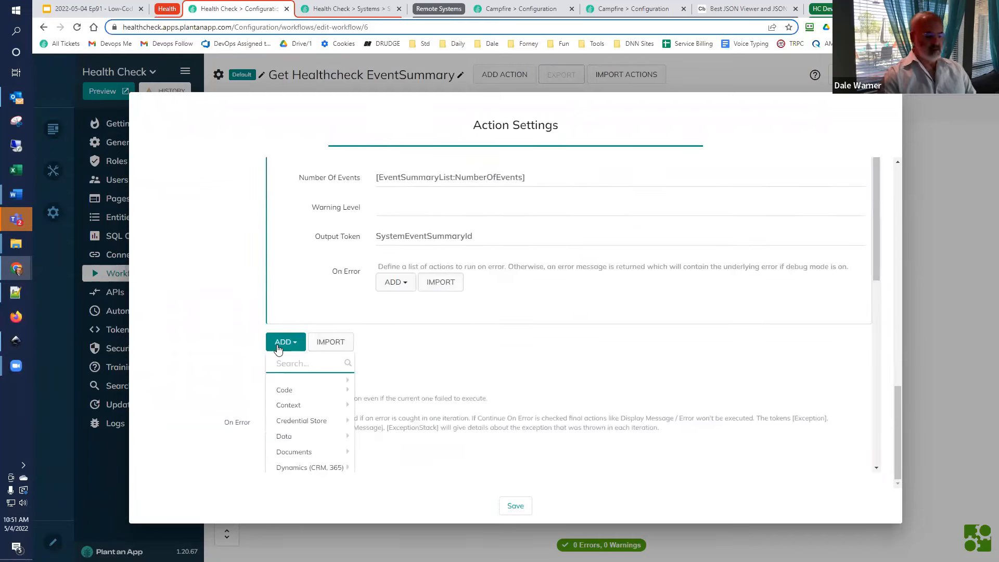
type("execute set")
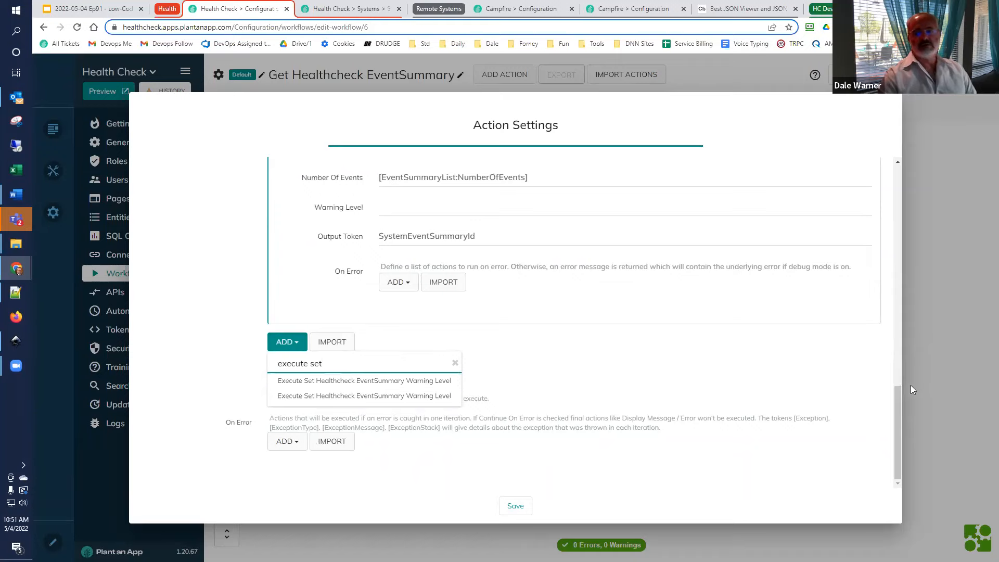
left_click(942, 380)
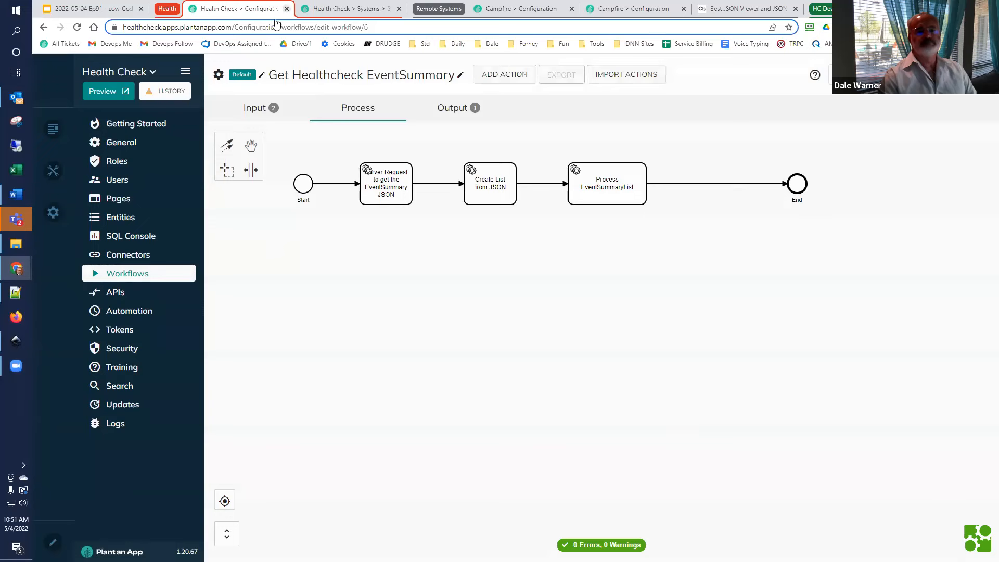
Step: Inspect the process of the Set Healthcheck EventSummary Warning Level workflow with ID 8 and return to the workflows list
left_click(144, 278)
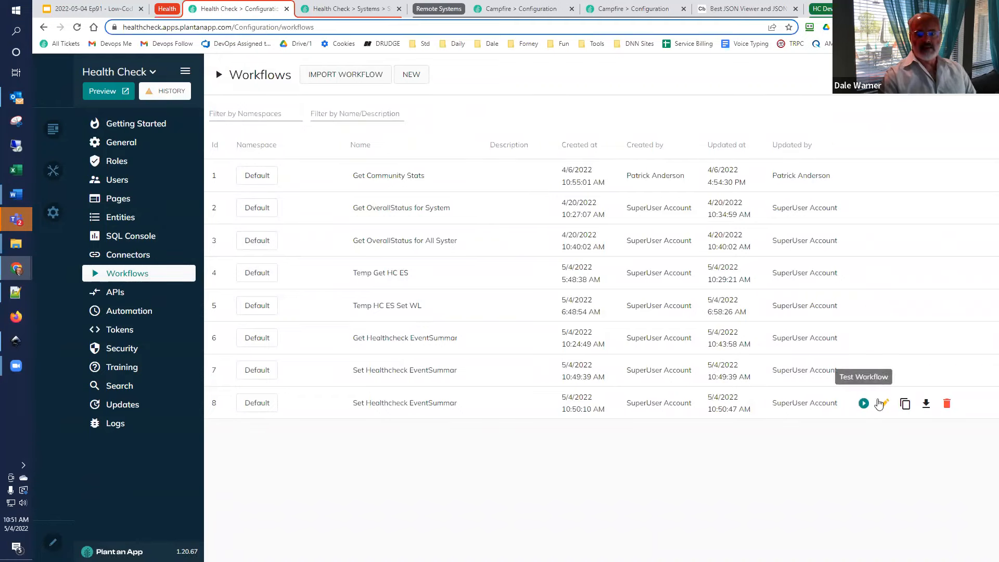
left_click(884, 404)
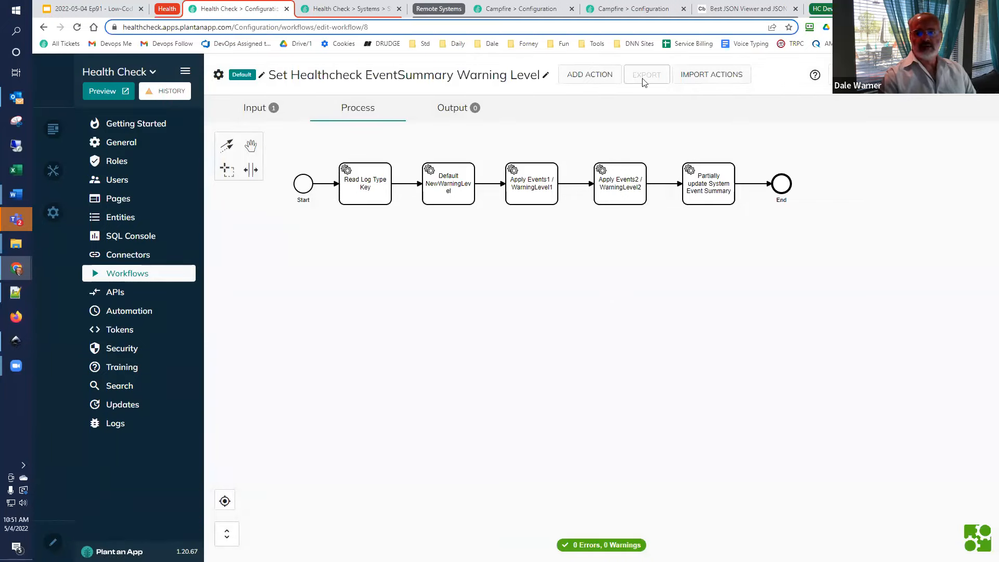
left_click(142, 273)
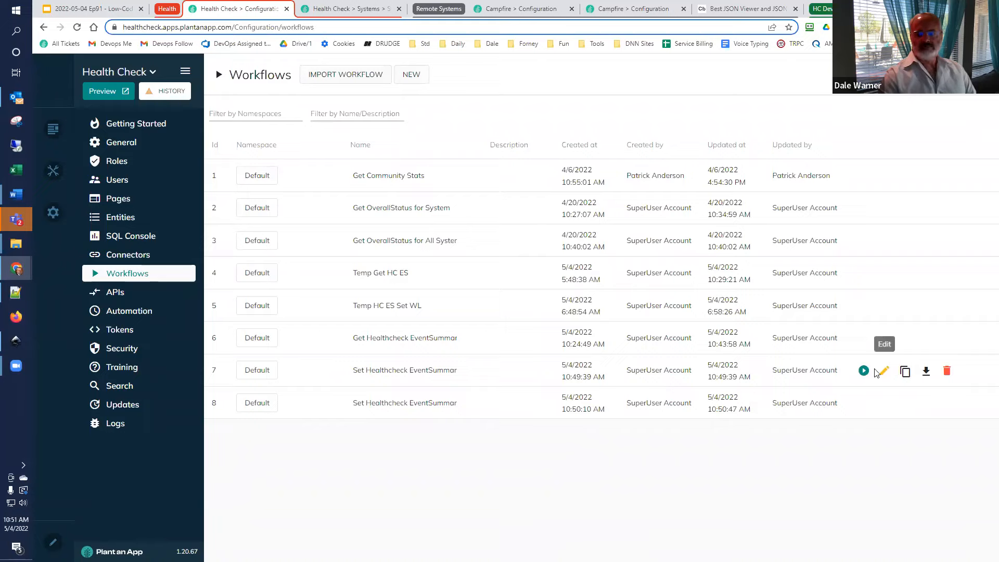
Step: Delete the duplicate Set Healthcheck EventSummary Warning Level workflow with ID 7
left_click(926, 371)
left_click(750, 393)
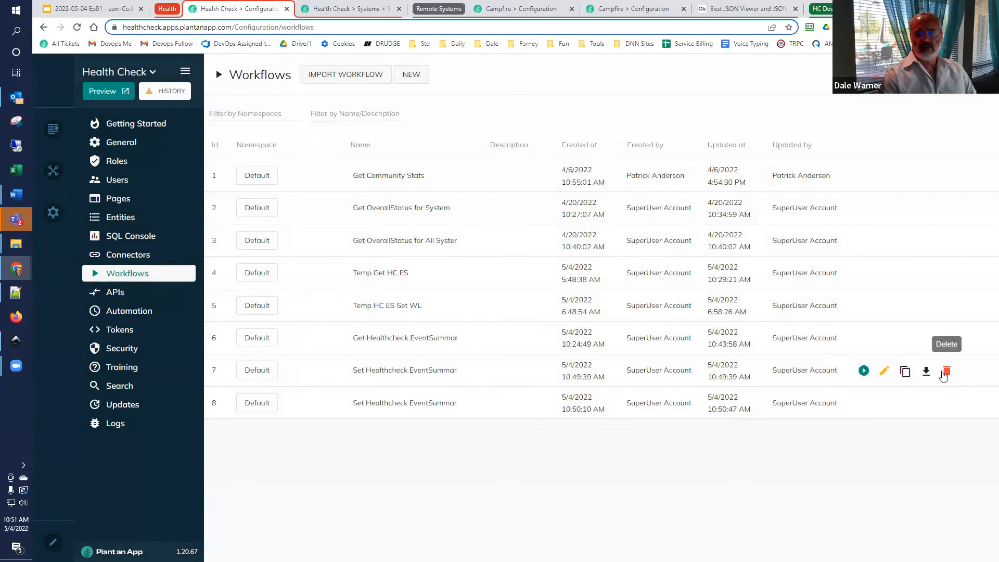
left_click(943, 372)
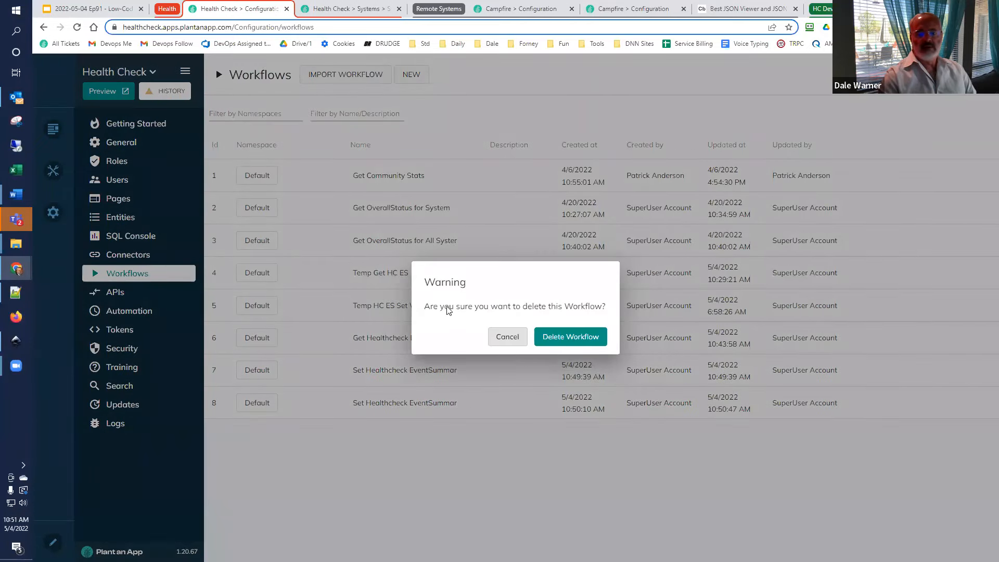
key("Return")
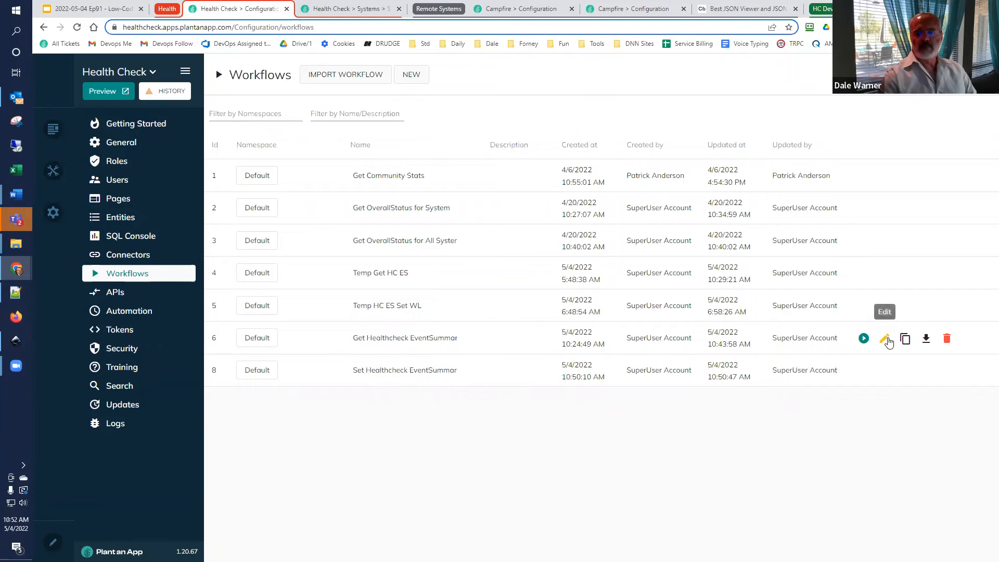
Step: In the Get Healthcheck EventSummary workflow, append an Execute Set Healthcheck EventSummary Warning Level action to the Process EventSummaryList action list
left_click(885, 339)
left_click(641, 194)
left_click(573, 231)
left_click(597, 197)
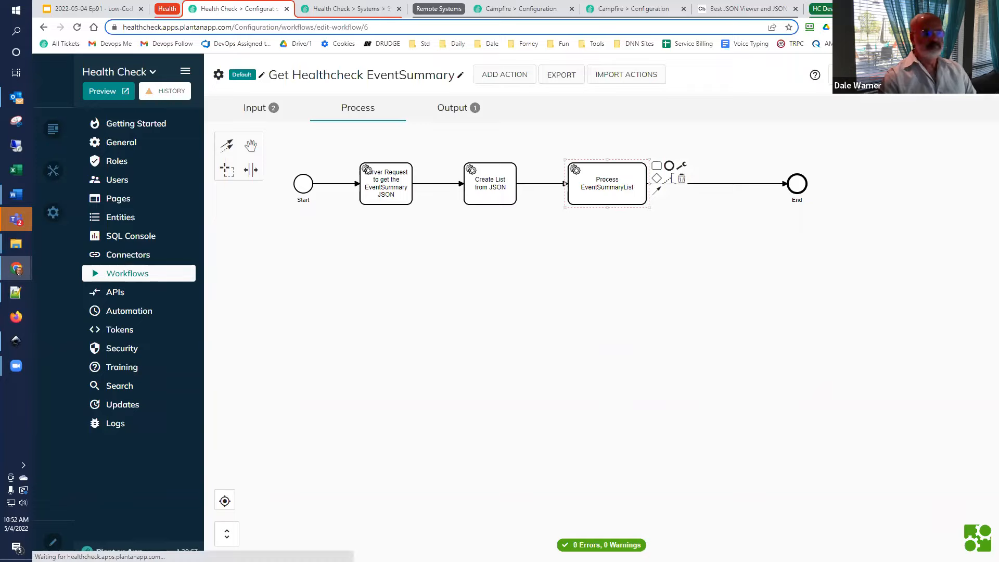
left_click(671, 171)
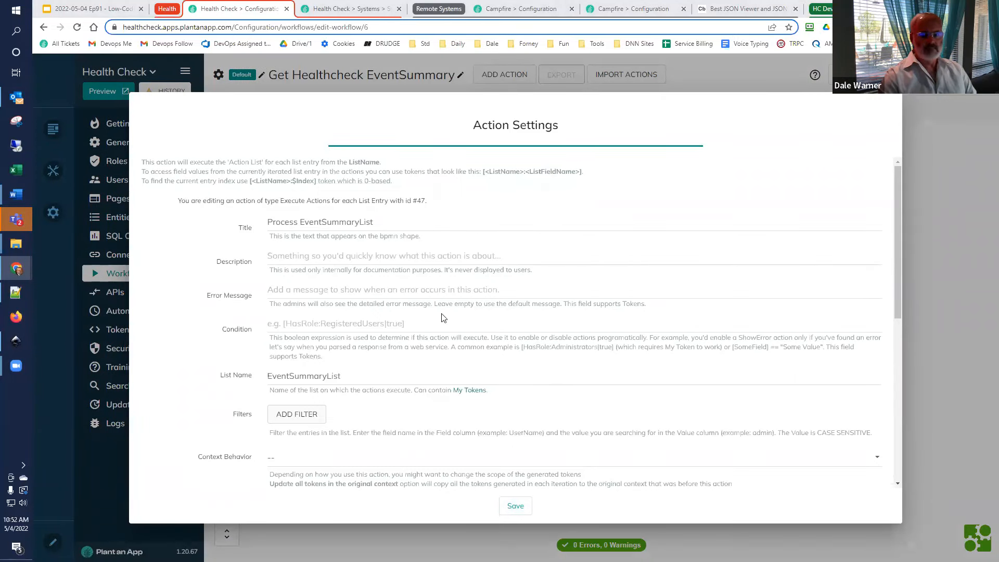
scroll(443, 317, "down", 6)
left_click(286, 342)
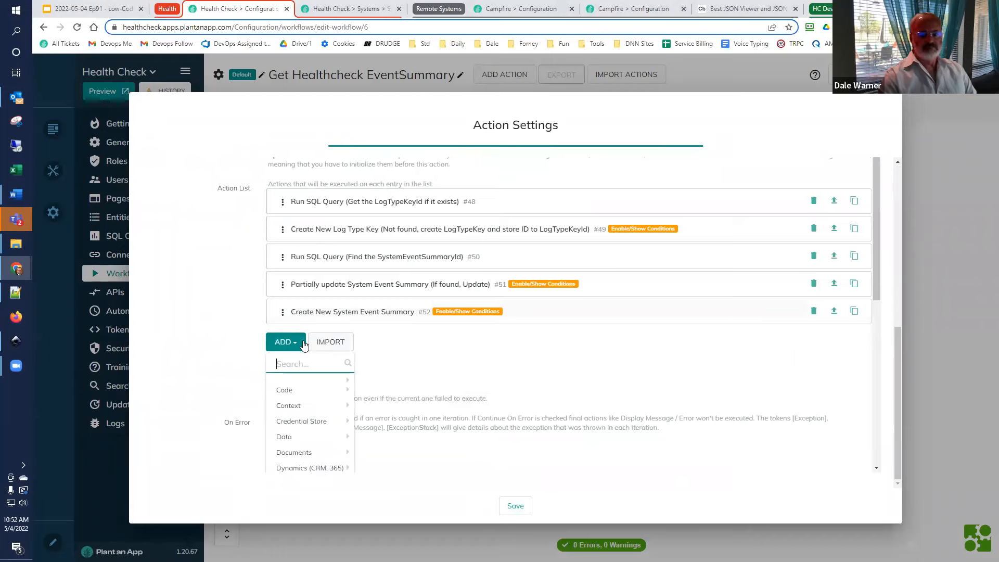
type("execute set")
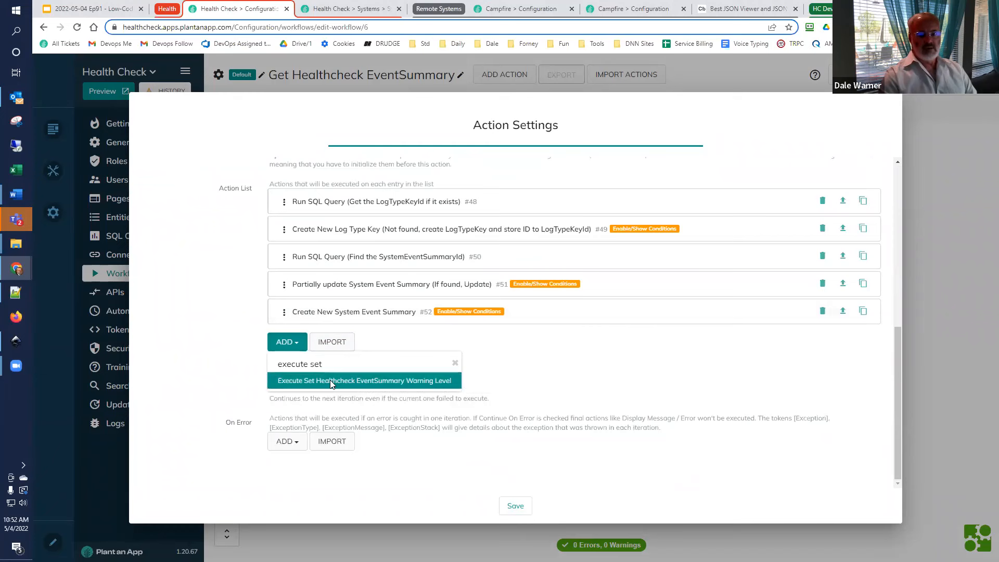
left_click(331, 382)
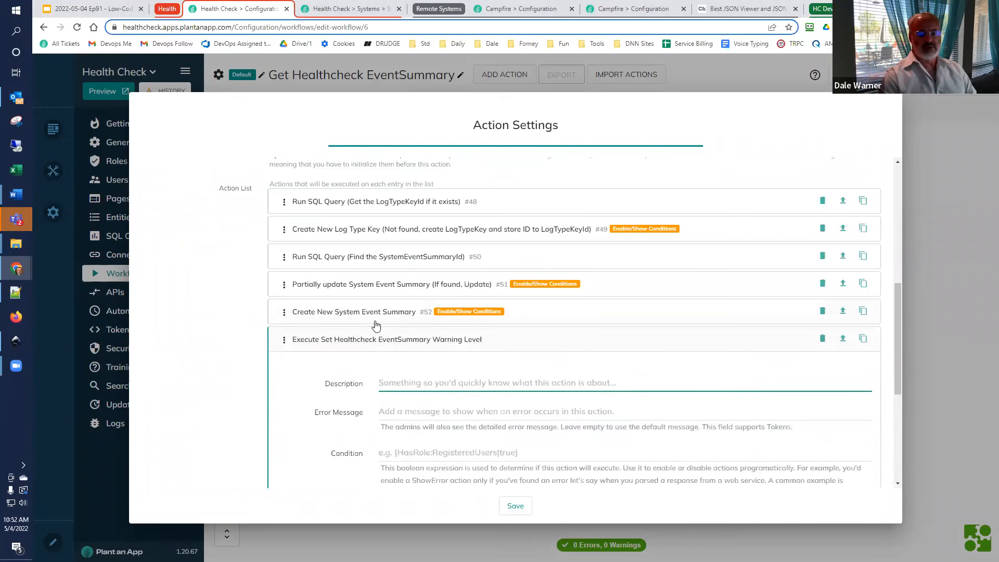
Step: Set the new action's EventSummary input to [SystemEventSummaryId], the output token of Create New System Event Summary, and save the action settings
scroll(376, 326, "down", 2)
scroll(406, 375, "down", 2)
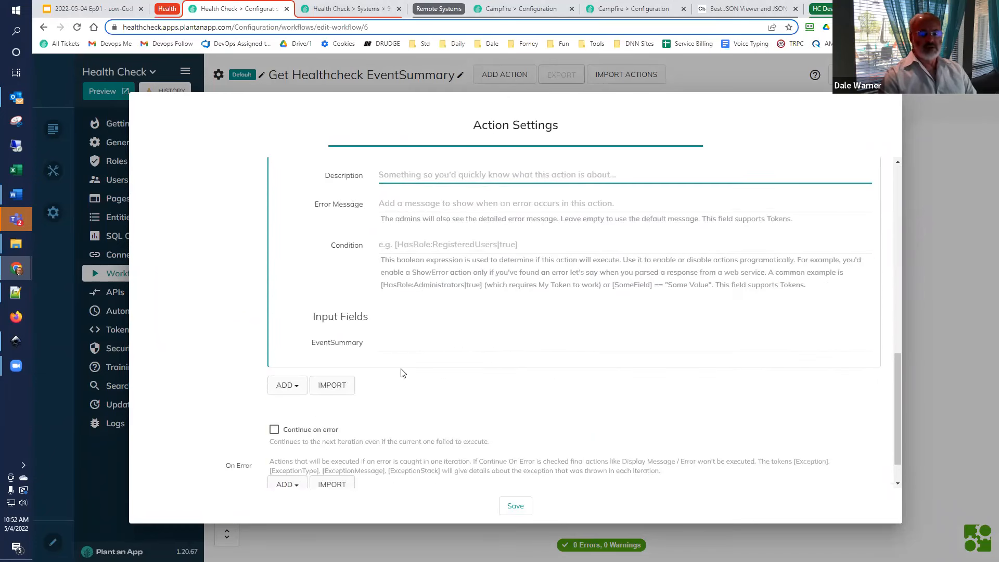
scroll(412, 326, "up", 4)
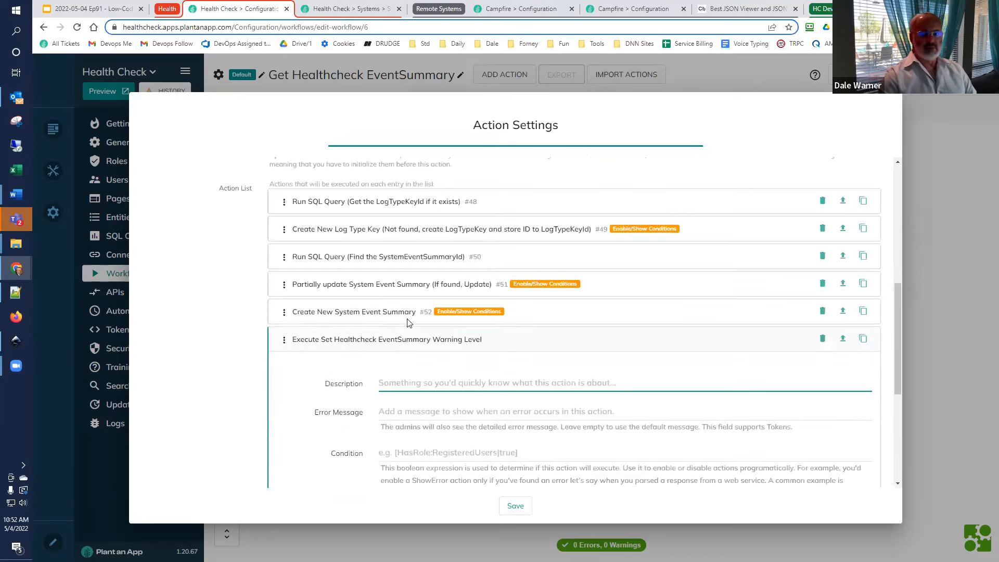
left_click(386, 313)
scroll(478, 326, "down", 4)
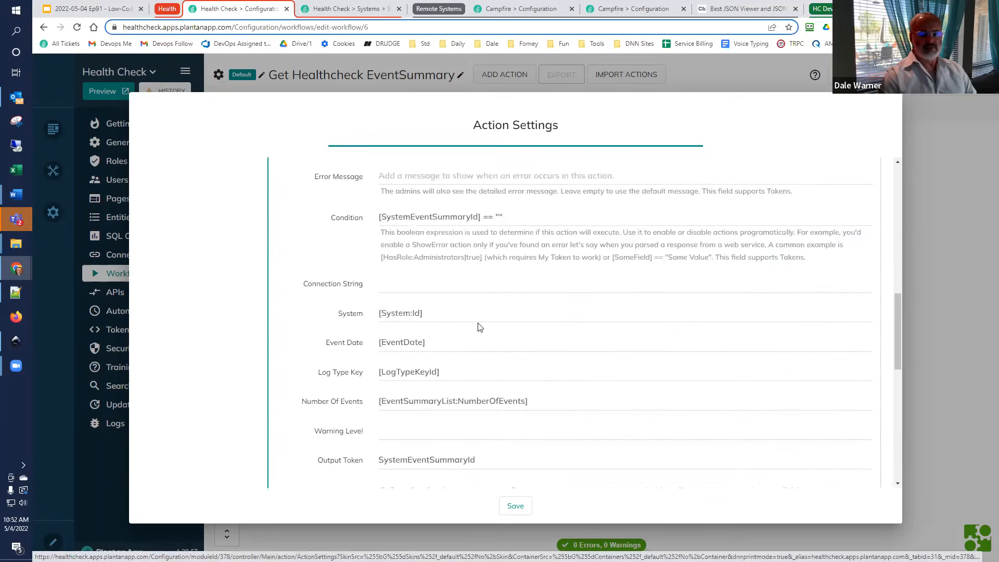
left_click_drag(475, 303, 398, 294)
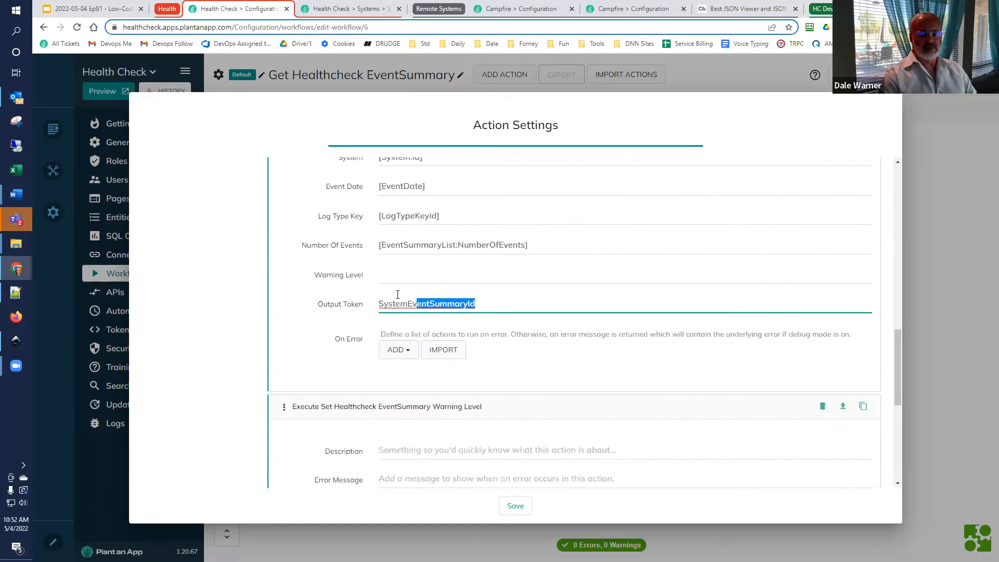
left_click(477, 302)
double_click(476, 302)
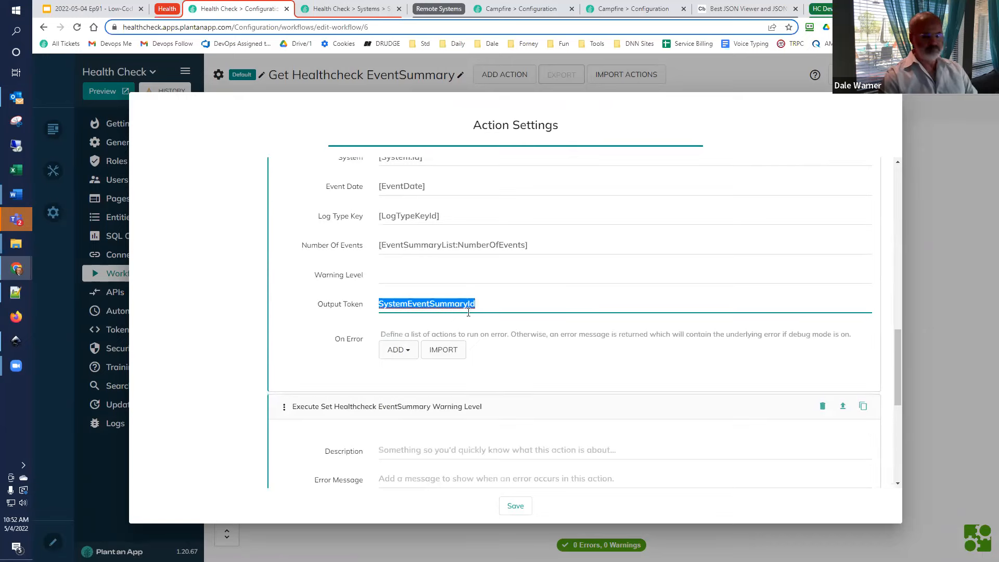
scroll(336, 363, "down", 1)
scroll(336, 363, "down", 4)
left_click(388, 356)
type("[SystemEventSummaryId]")
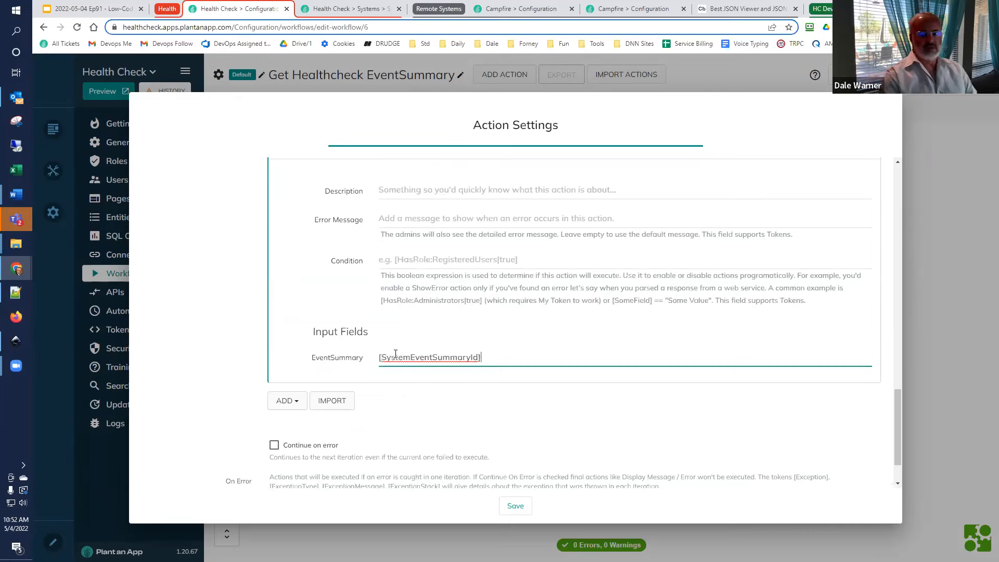
left_click(512, 508)
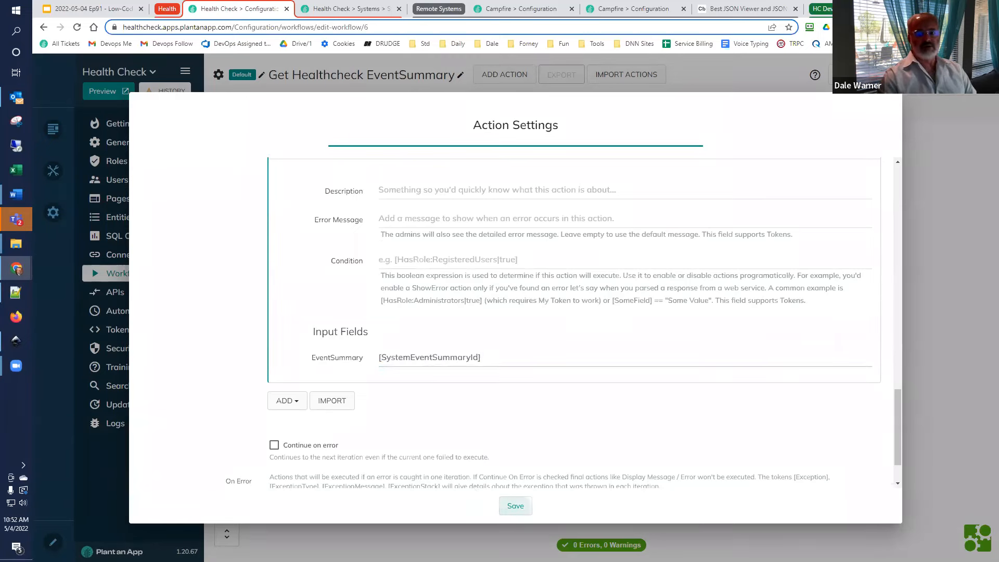
Step: Test-run the Get Healthcheck EventSummary workflow with its default inputs, and run it again with System set to 1
left_click(926, 74)
left_click(509, 380)
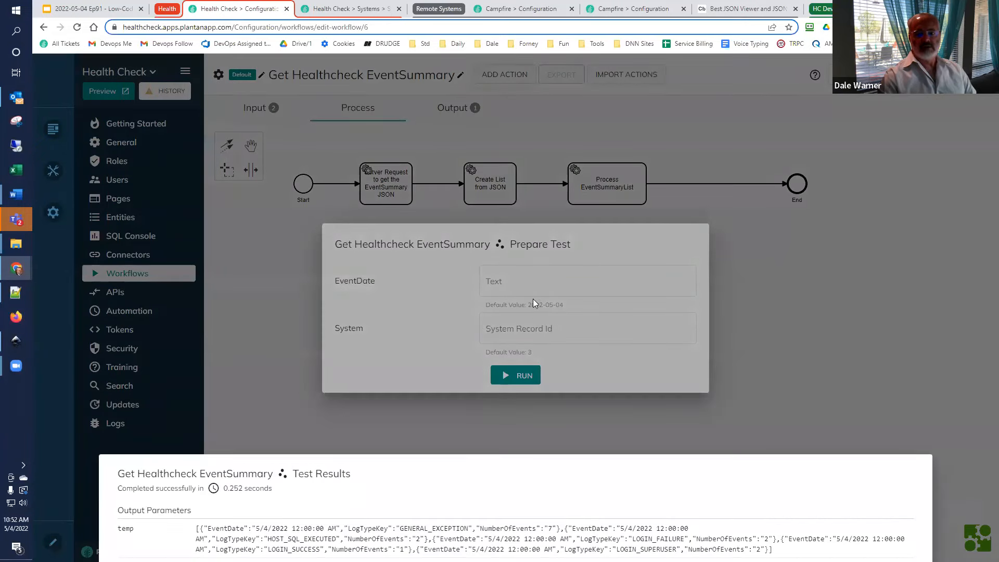
left_click(520, 330)
type("1")
left_click(514, 379)
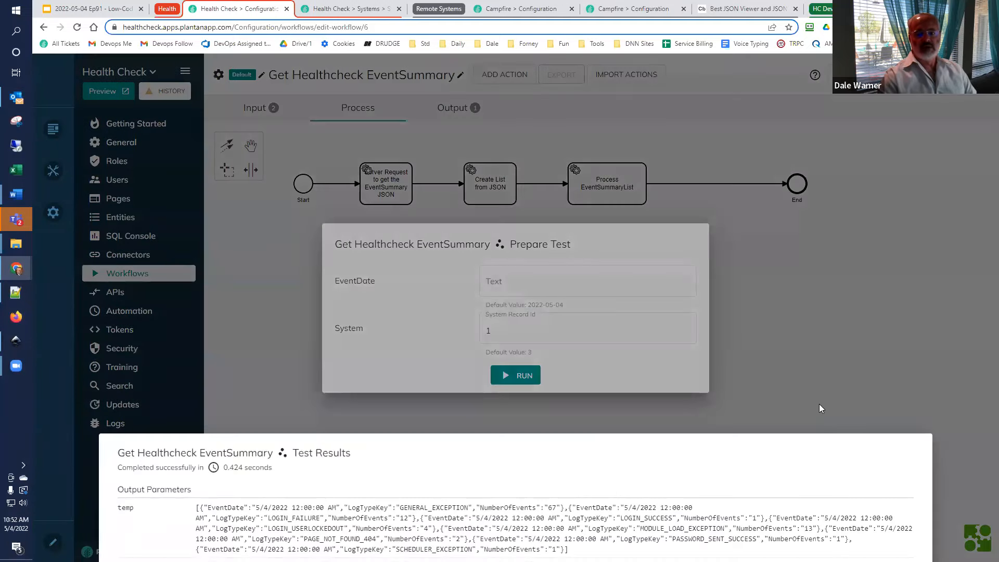
Step: Reload the System Event Summaries listing to check the warning levels after the test runs, and return to the workflow
left_click(314, 142)
left_click(345, 10)
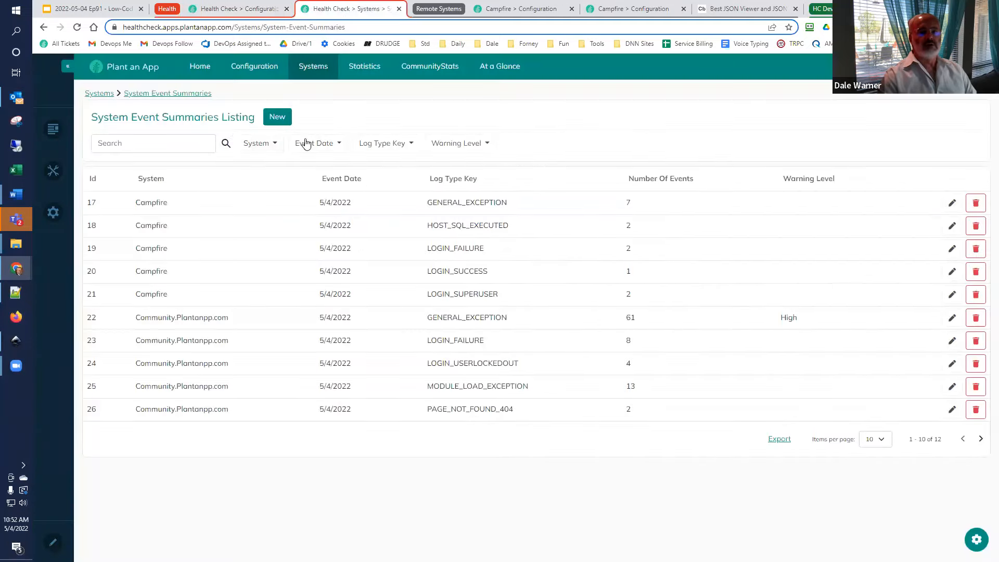
left_click(76, 27)
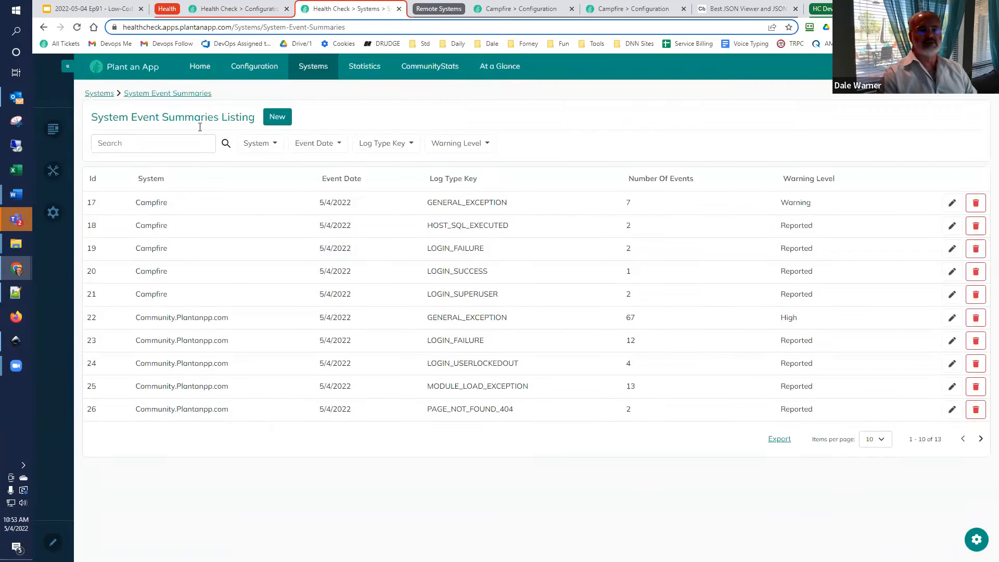
left_click(246, 10)
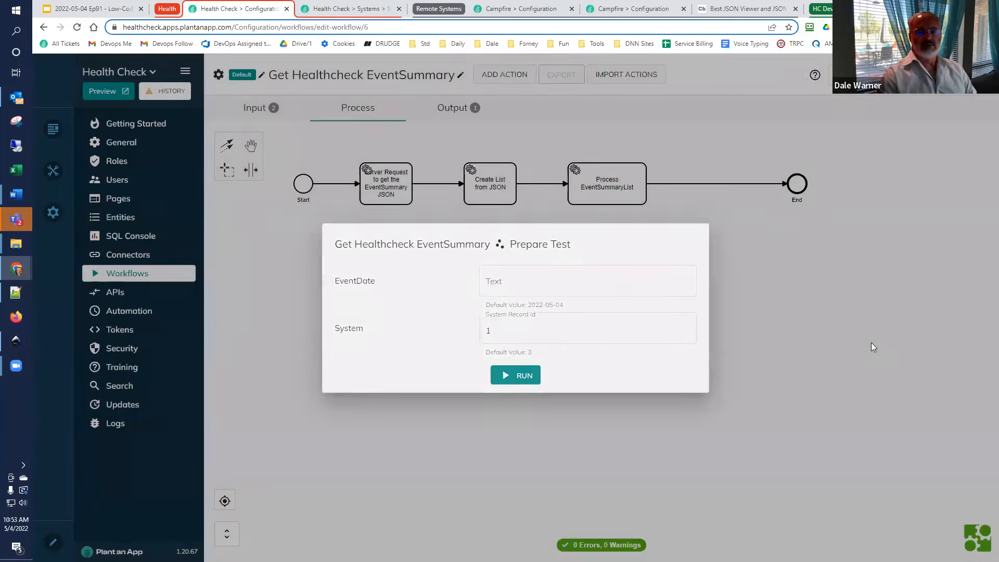
Step: Close the workflow test, list the site's pages with 20 items per page, and open the At a Glance page's subpages
left_click(874, 347)
left_click(118, 199)
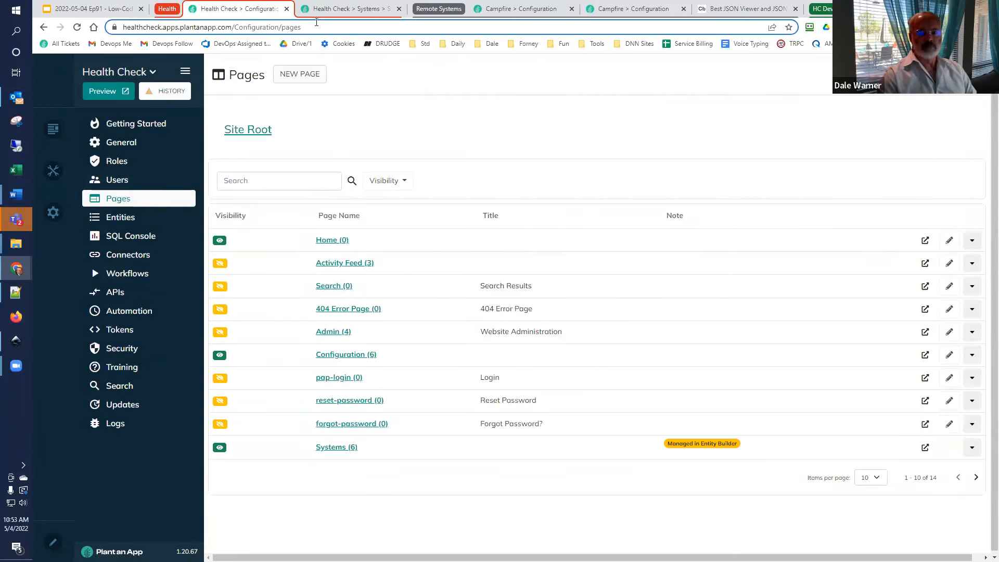
left_click(341, 8)
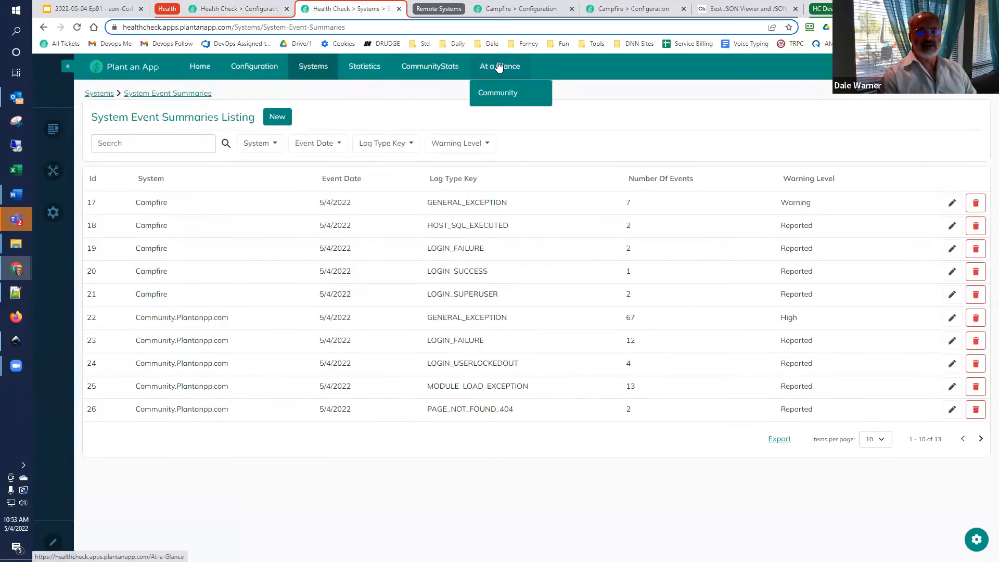
left_click(239, 9)
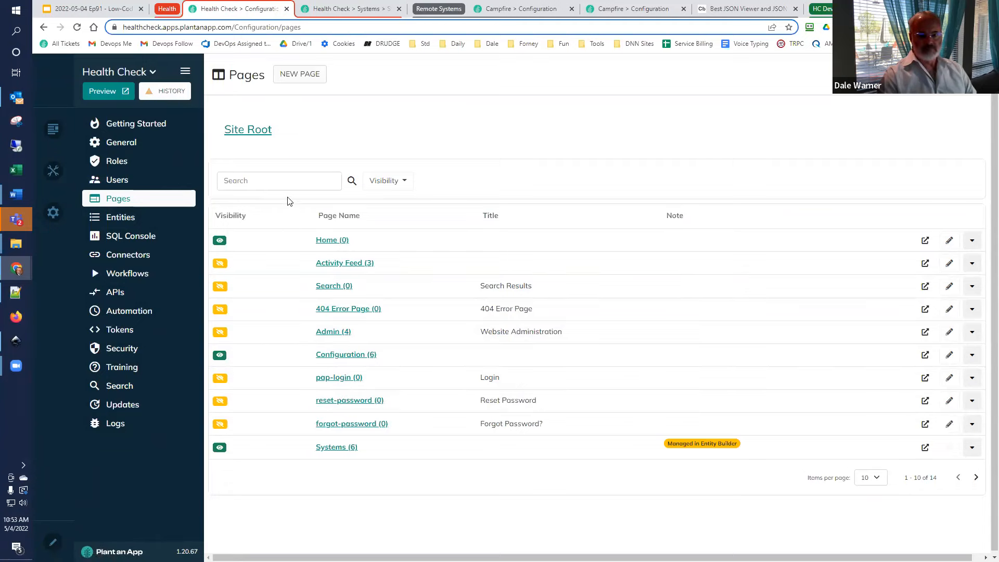
left_click(866, 479)
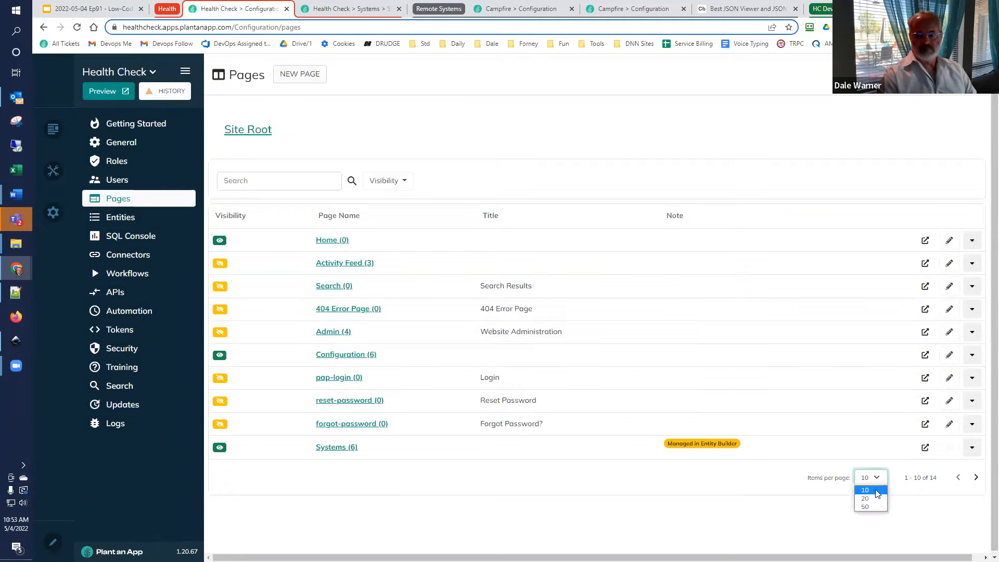
left_click(867, 501)
scroll(457, 451, "down", 1)
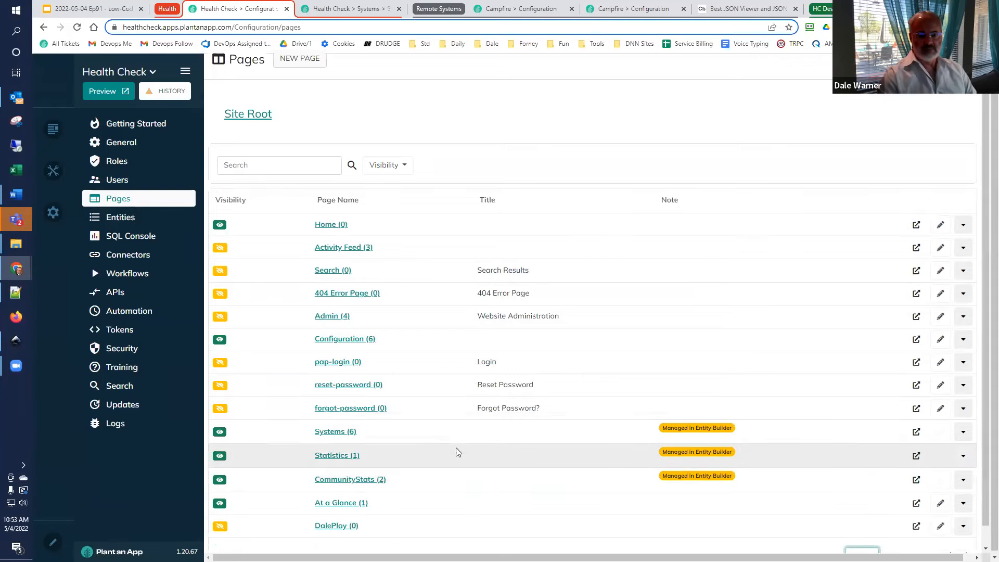
left_click(334, 483)
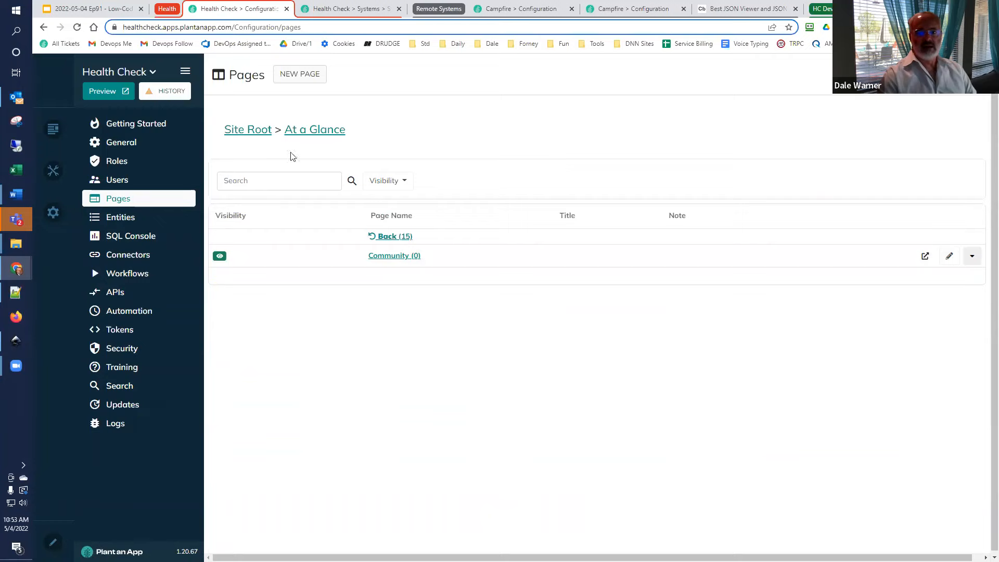
Step: Start a new page under At a Glance and name it Event Summary Dashboard
left_click(306, 81)
left_click(541, 180)
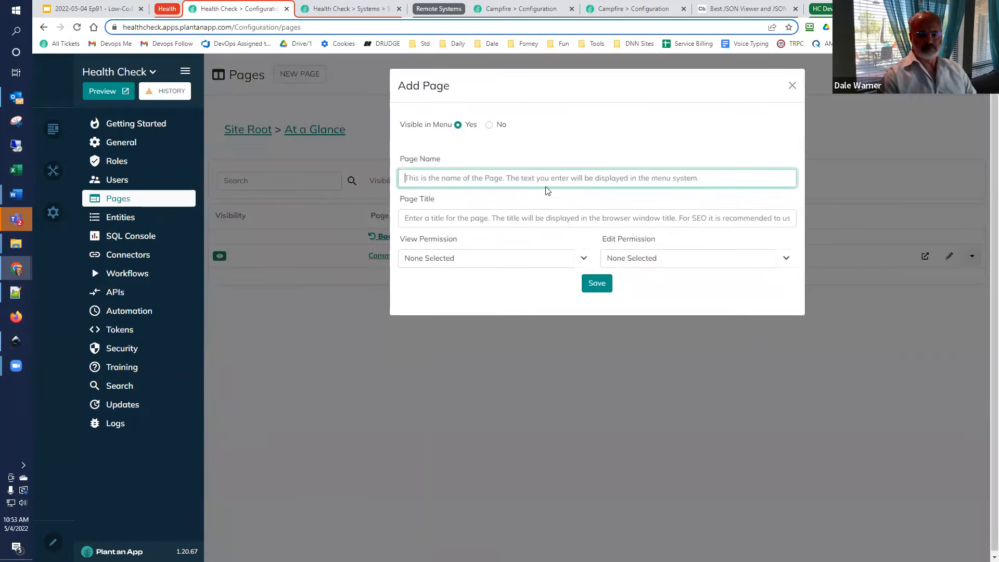
type("E")
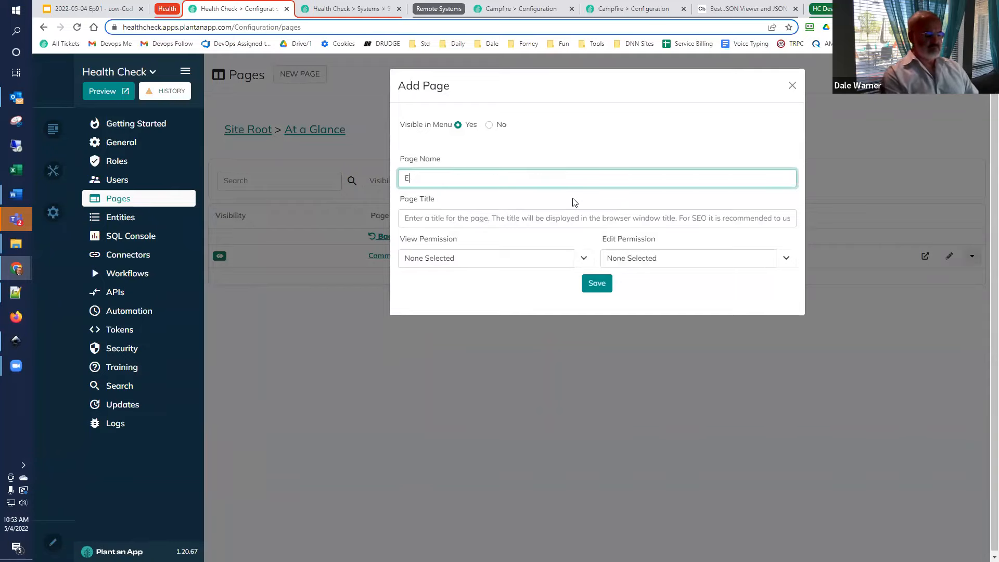
type("vent Sum")
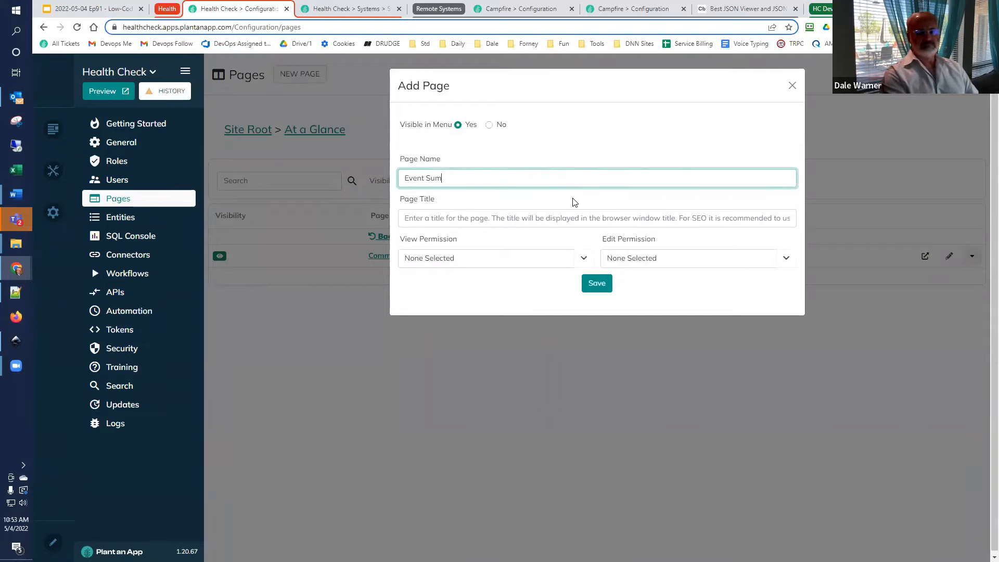
type("mary Dashboard")
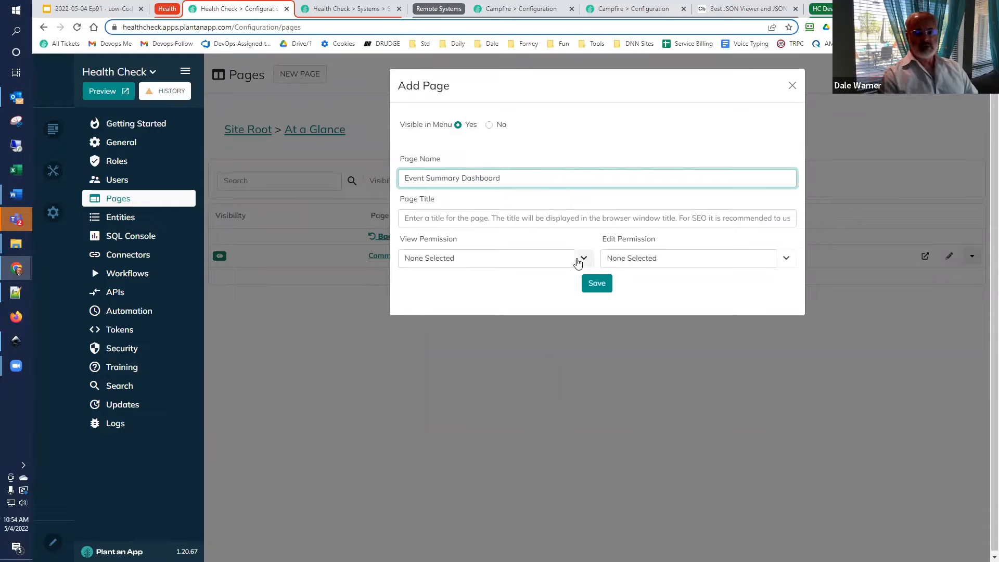
Step: Grant view permission to All Users and edit permission to Admins, Citizen Developers and Low-Code Engineer, and save the page
left_click(578, 263)
left_click(413, 294)
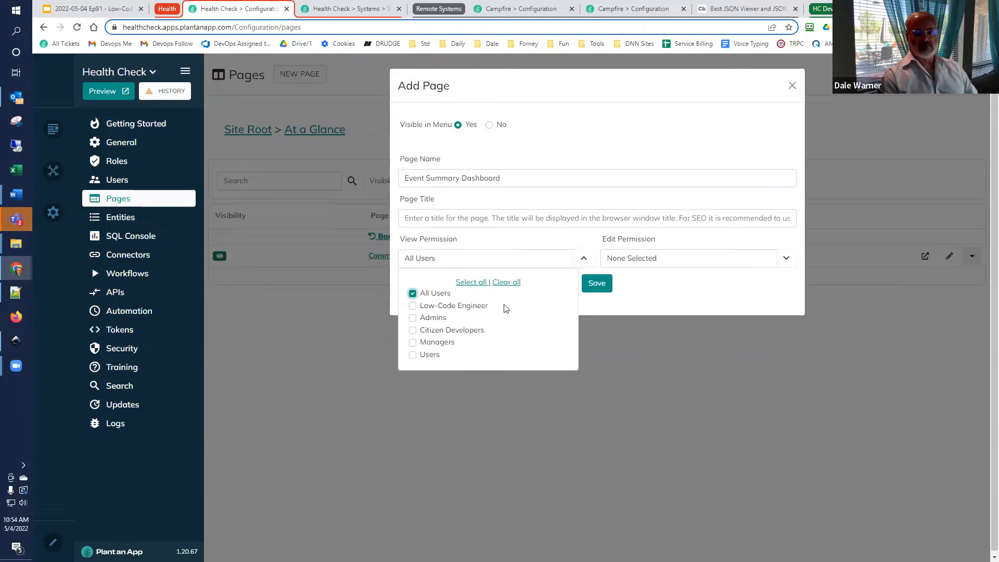
left_click(686, 275)
left_click(786, 259)
left_click(615, 294)
left_click(615, 306)
left_click(615, 318)
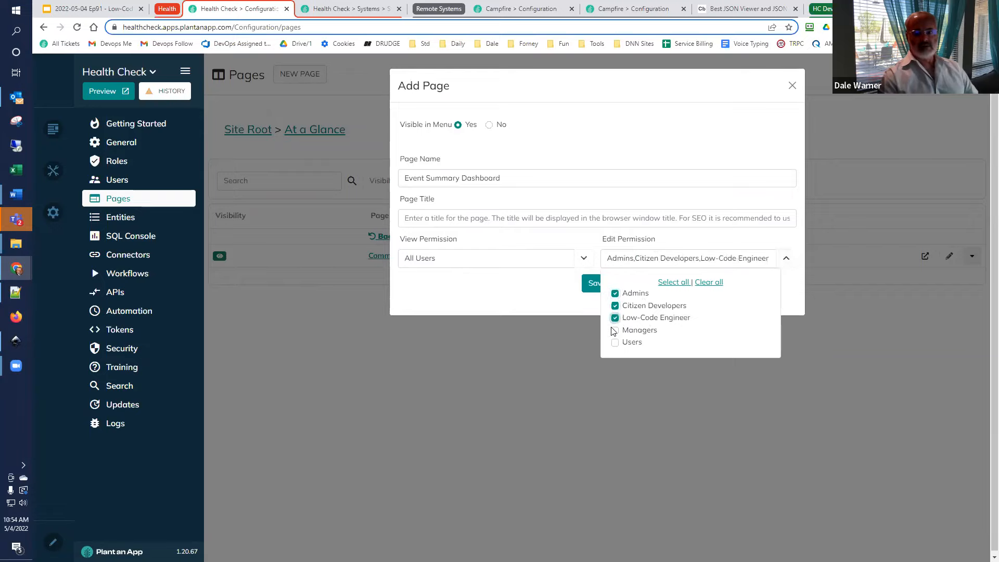
left_click(581, 312)
left_click(596, 283)
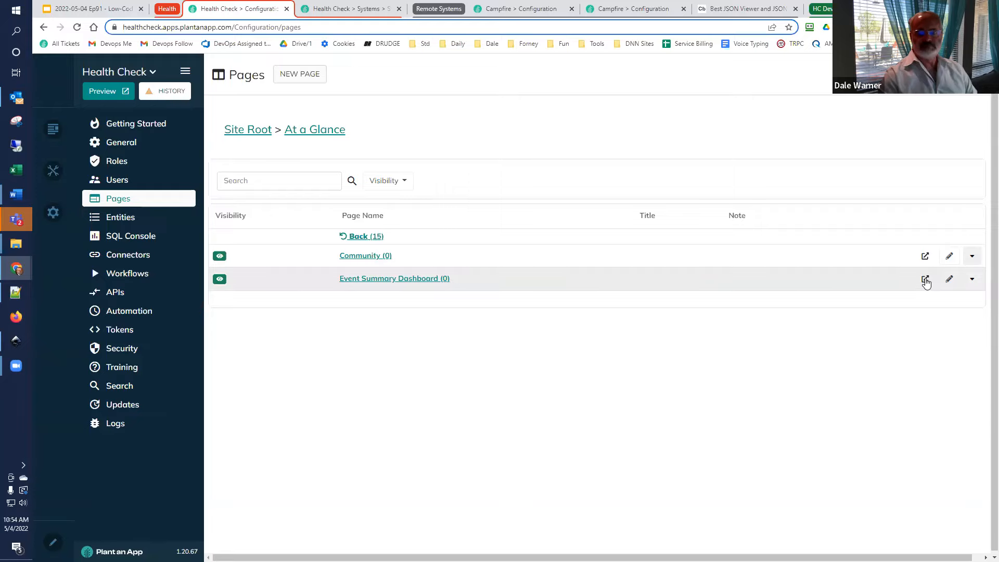
Step: View the Event Summary Dashboard page, and open the System Status listing's configuration from the At a Glance page
left_click(926, 281)
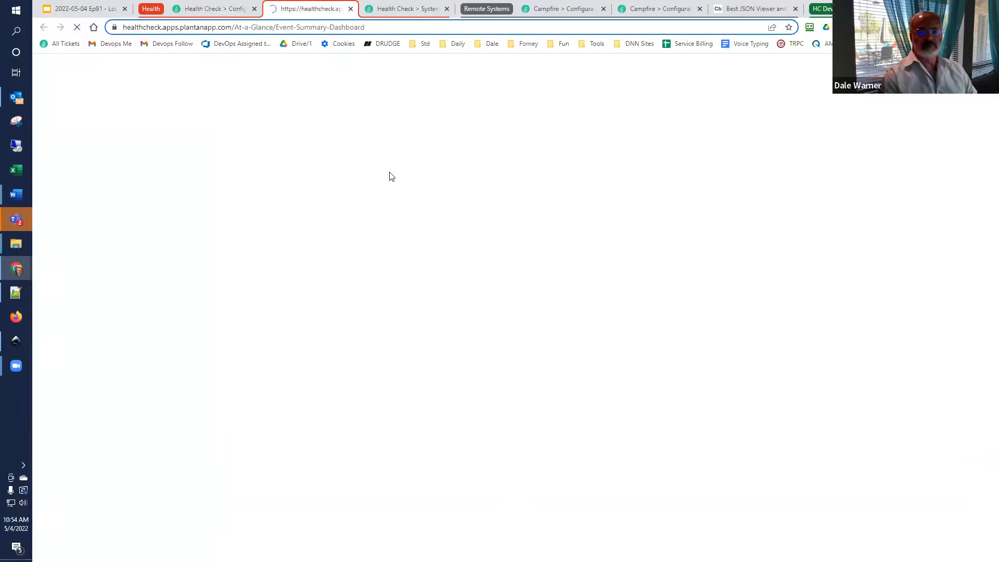
left_click(254, 9)
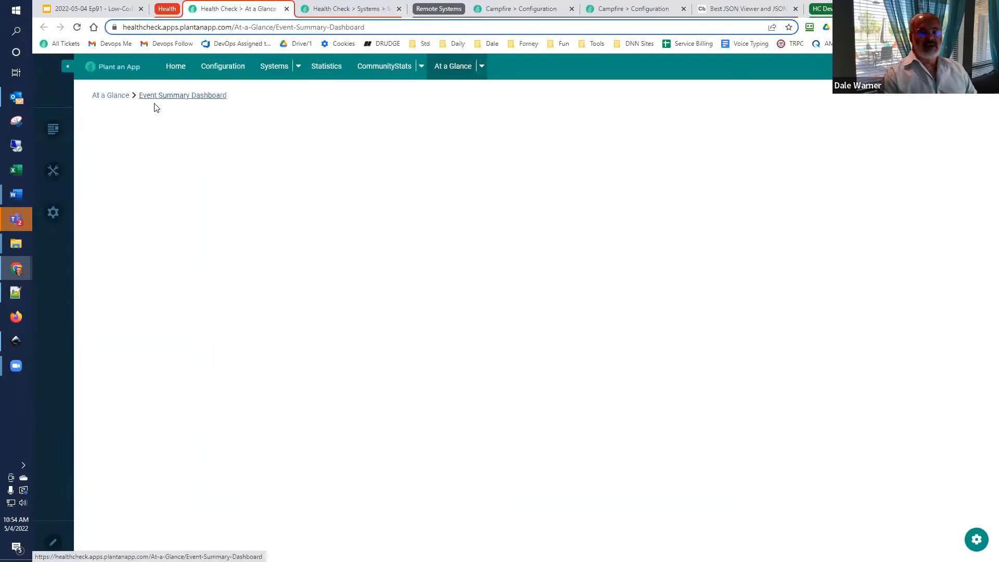
left_click(458, 67)
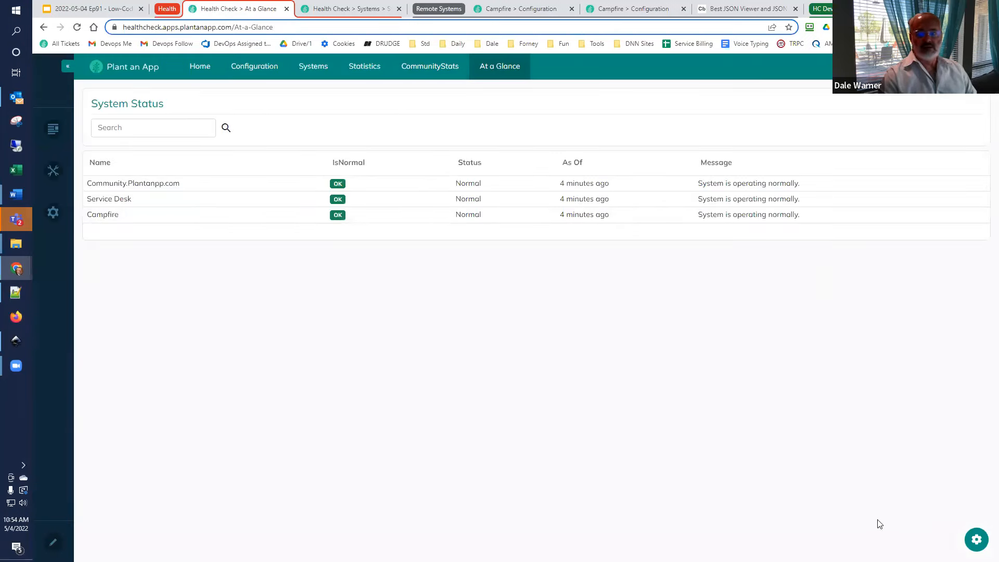
left_click(974, 538)
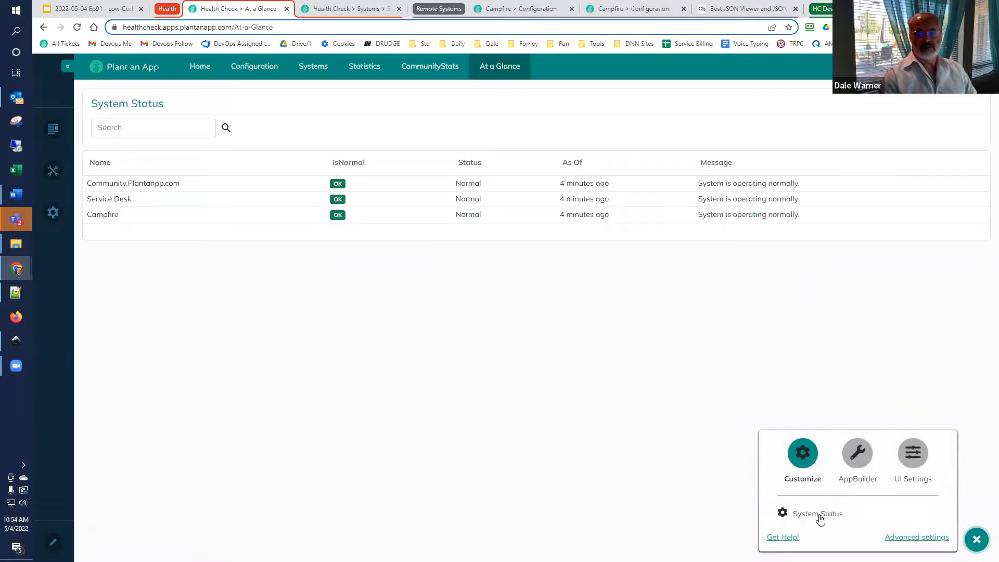
left_click(821, 516)
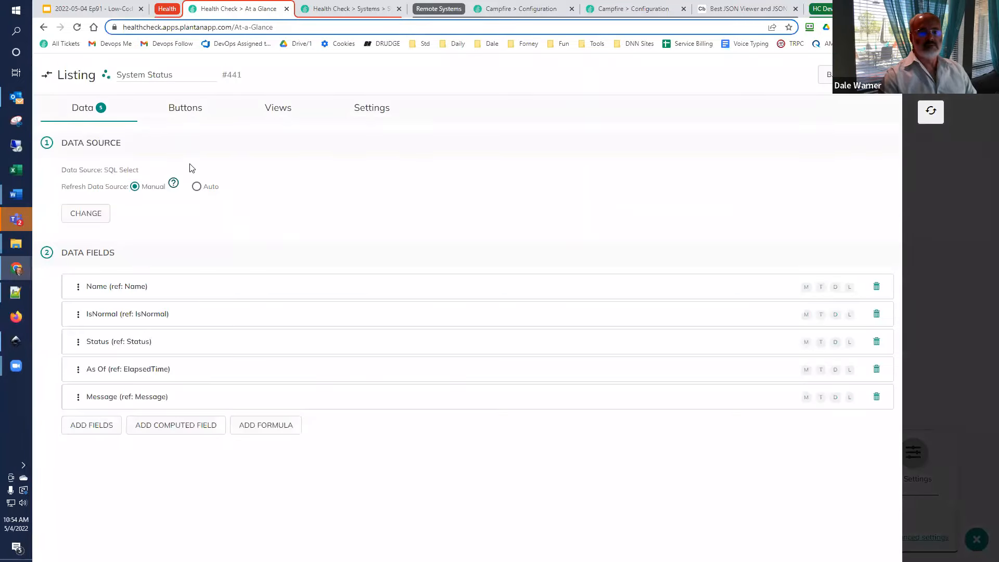
Step: Add an item button titled Event Summary to the System Status listing
left_click(186, 110)
left_click(96, 174)
left_click_drag(318, 213, 161, 214)
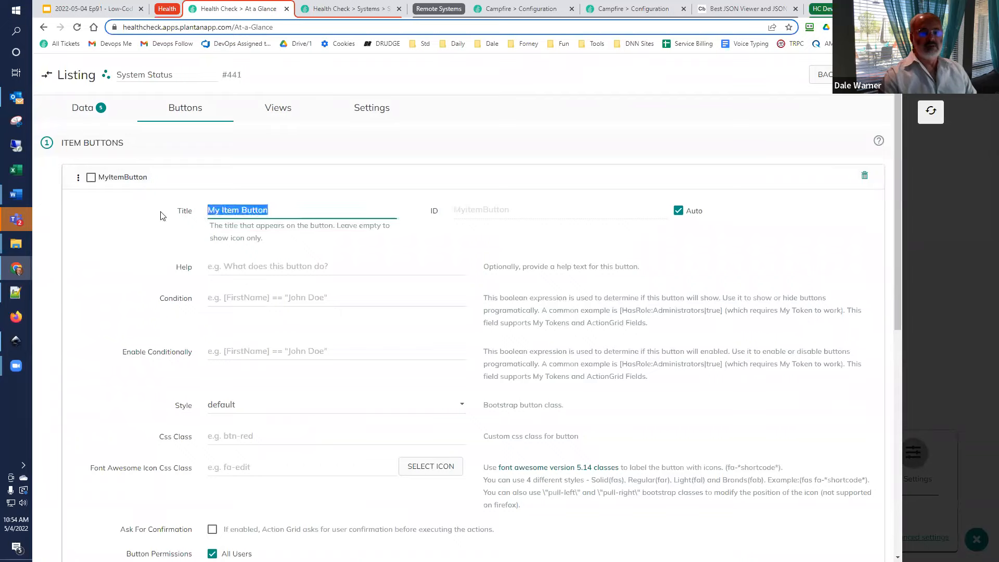
type("Event ")
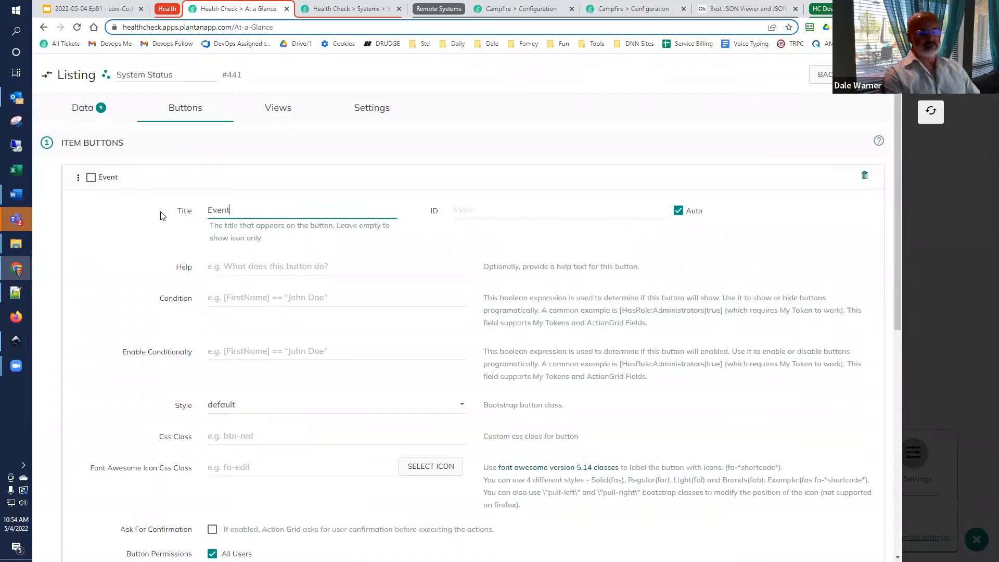
type("Summary")
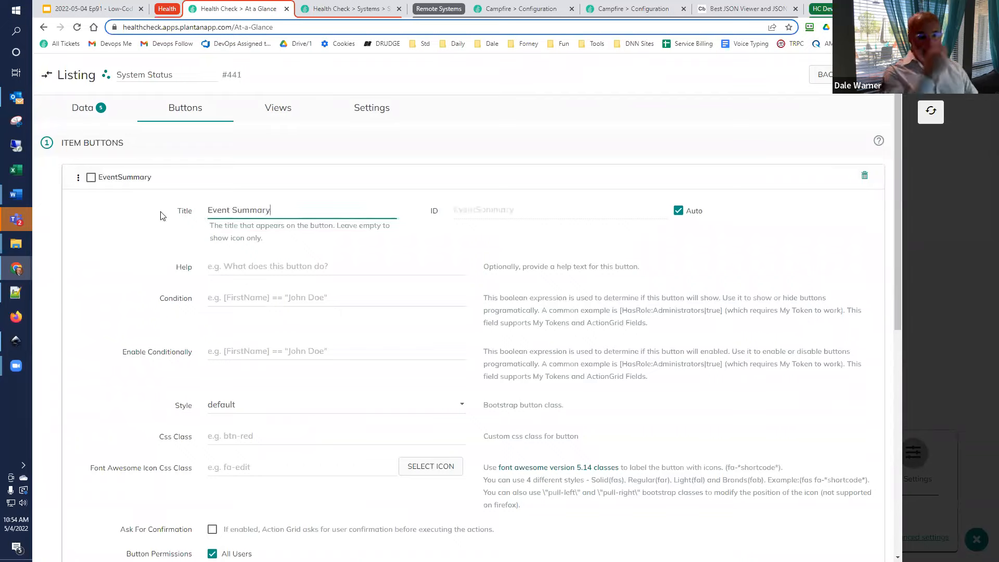
scroll(173, 294, "down", 4)
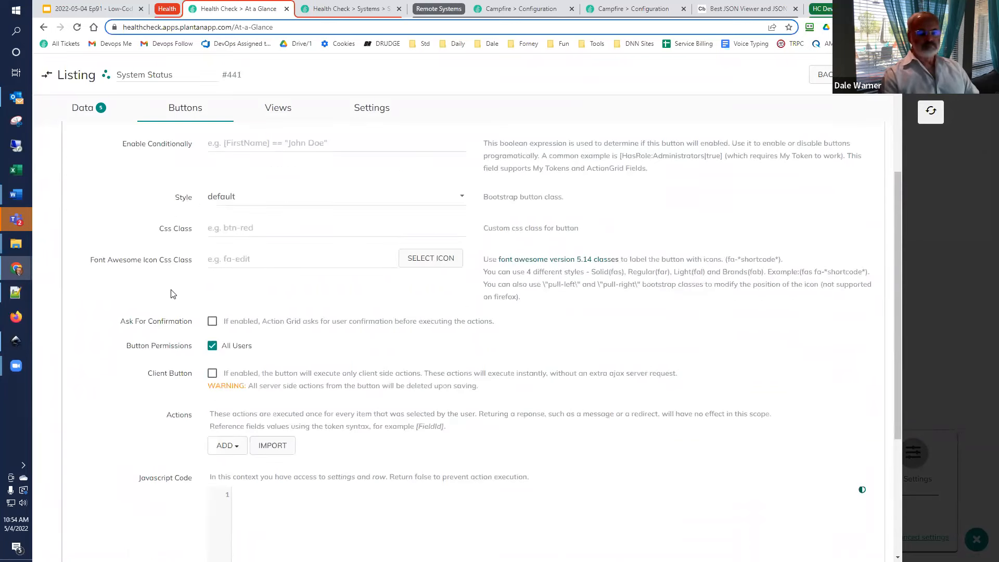
scroll(190, 314, "down", 1)
scroll(221, 372, "down", 2)
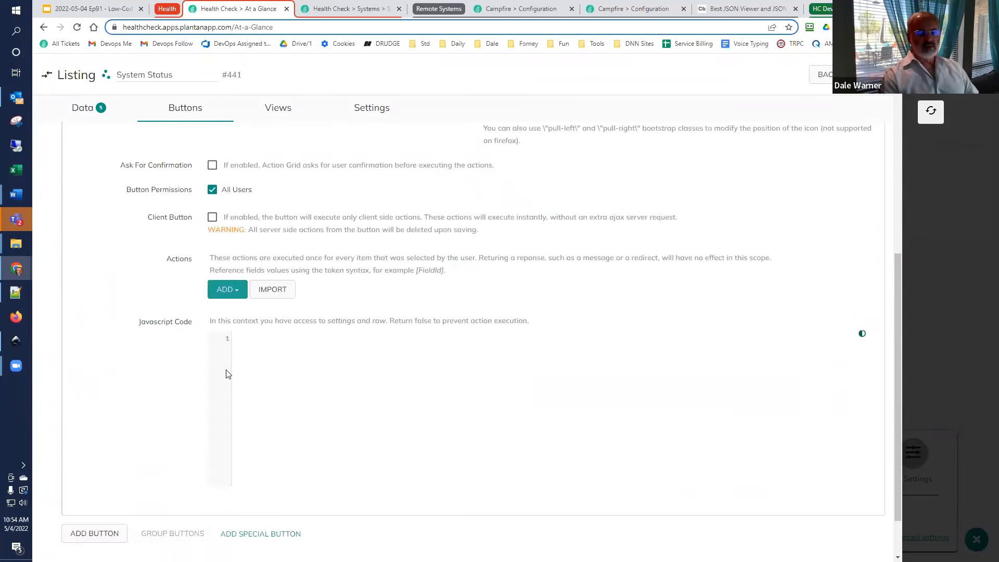
scroll(229, 364, "up", 1)
left_click(238, 347)
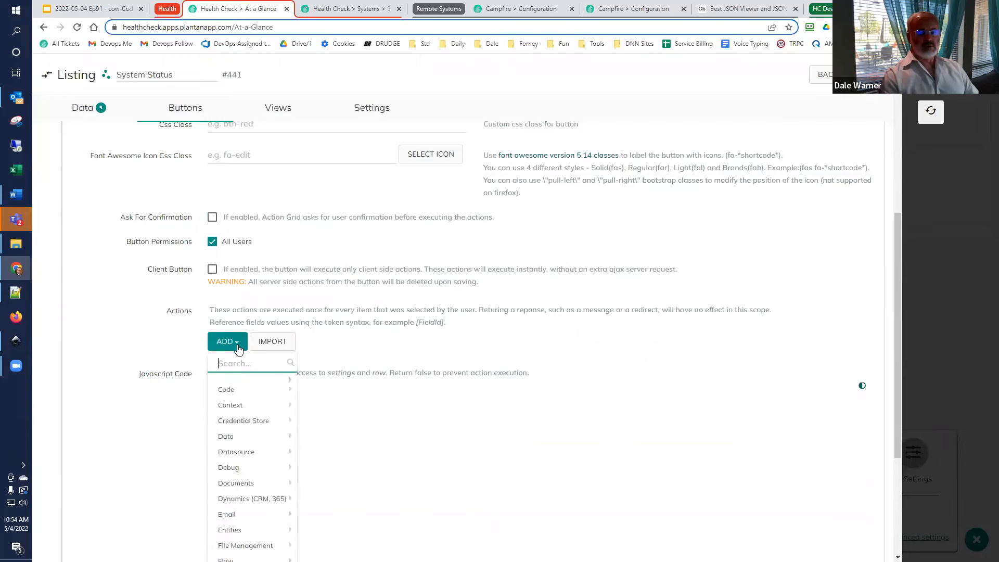
type("redir")
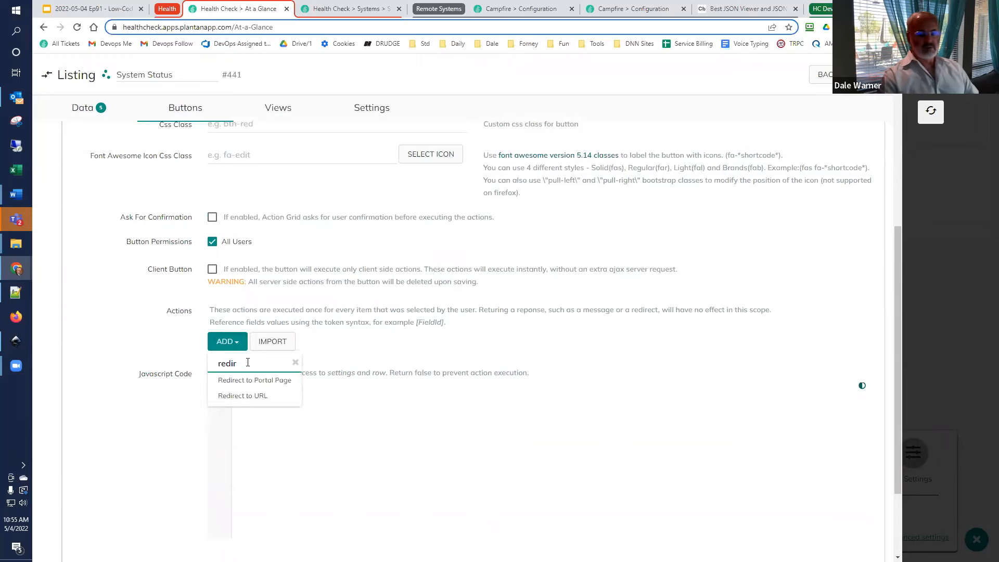
left_click(244, 397)
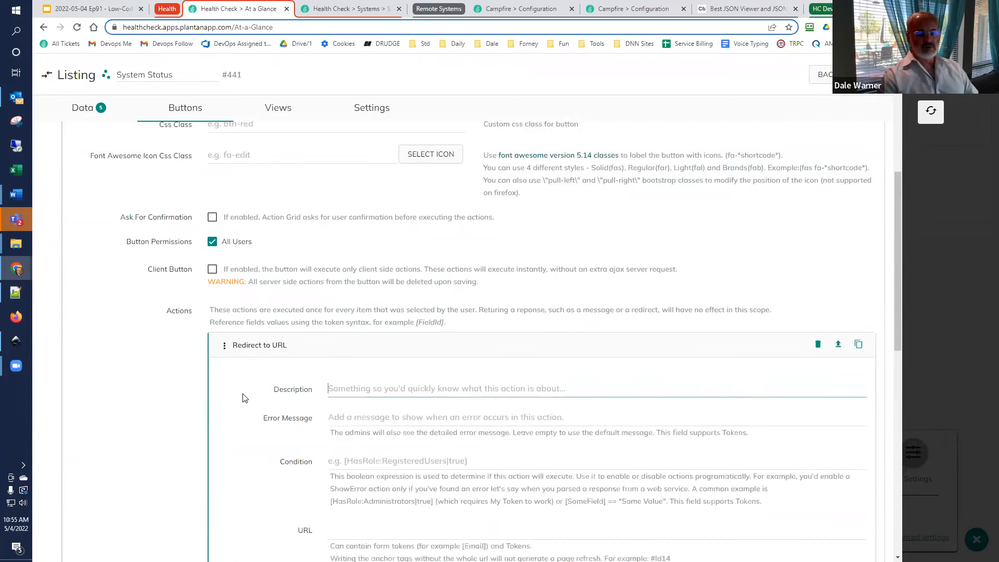
left_click(243, 352)
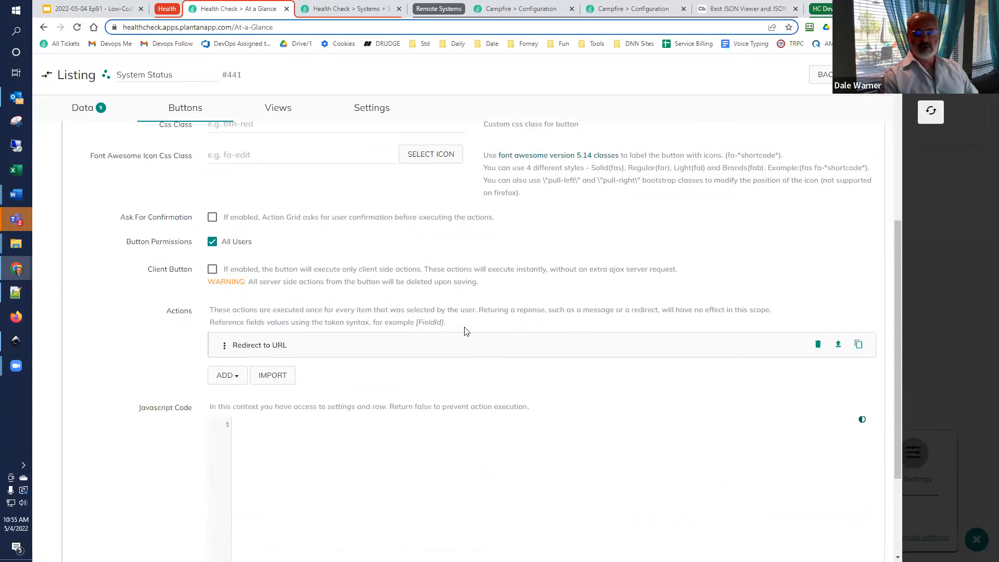
left_click(818, 344)
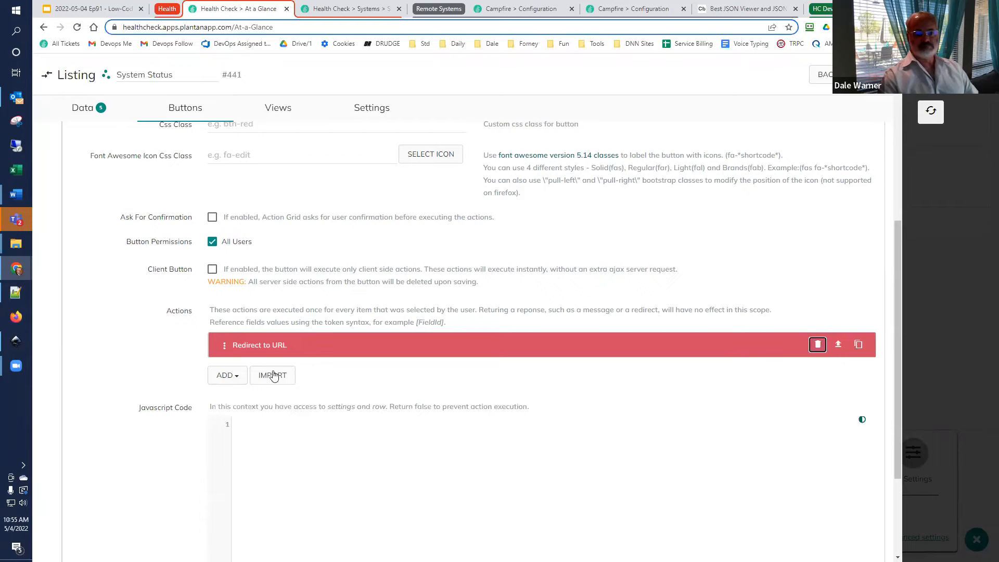
Step: Add a Redirect to Portal Page action to the Event Summary button
left_click(227, 375)
type("redir")
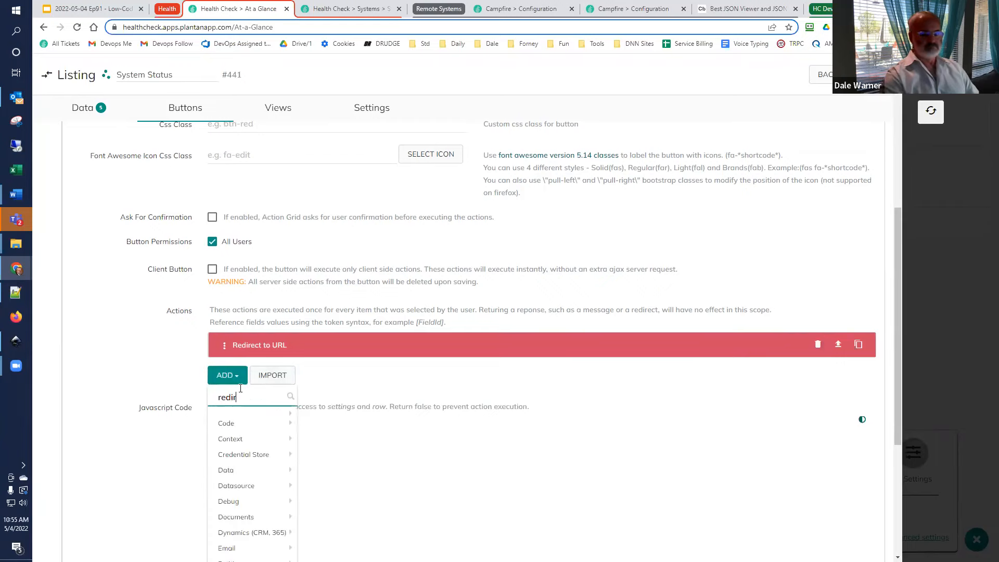
left_click(234, 415)
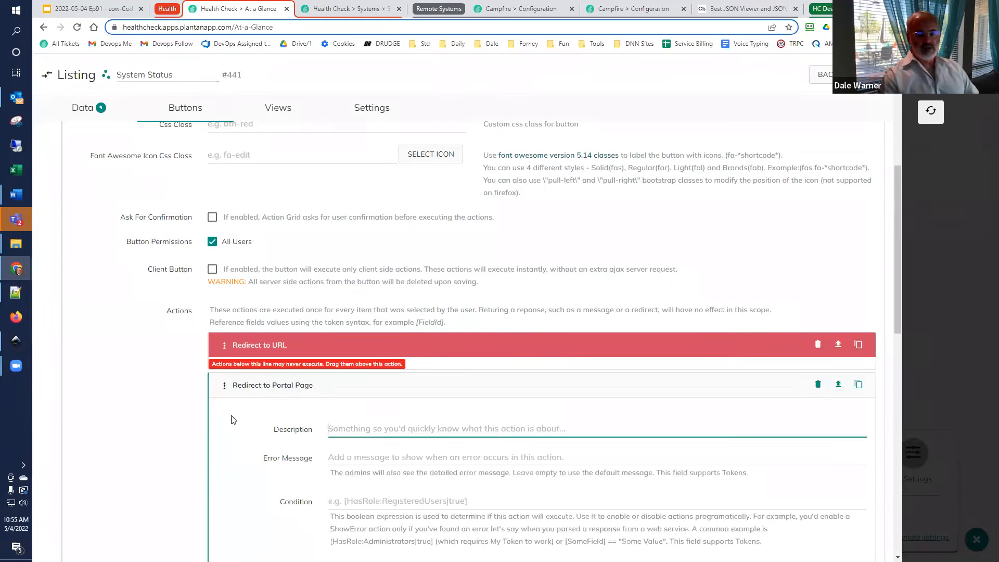
Step: Set the Redirect to Portal Page action's target page to Event Summary Dashboard under At a Glance
scroll(234, 420, "down", 4)
left_click(363, 367)
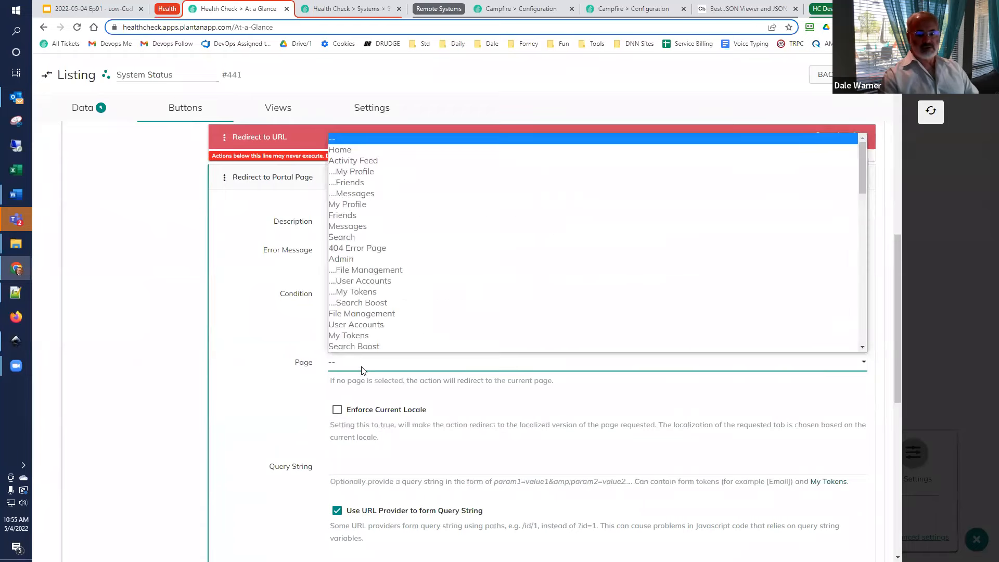
scroll(359, 339, "down", 10)
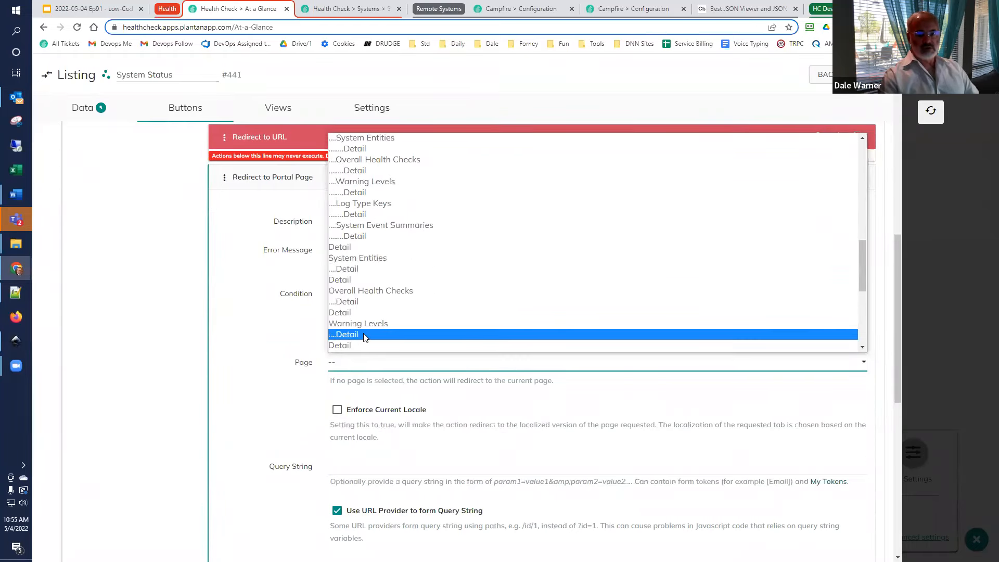
scroll(365, 338, "down", 2)
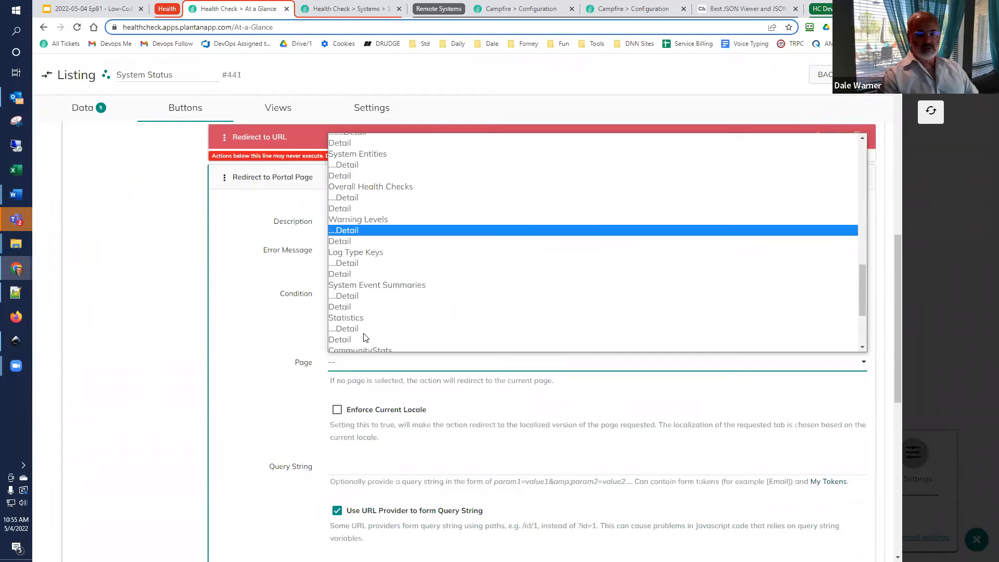
scroll(364, 338, "down", 2)
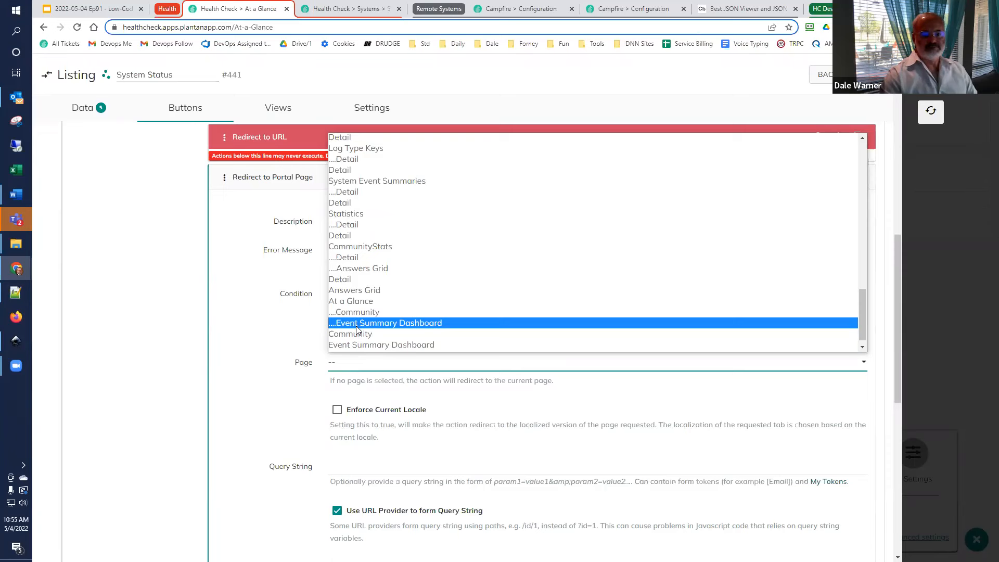
left_click(357, 324)
Step: Set the redirect action's query string to System=[Id]
scroll(347, 366, "down", 2)
left_click(368, 362)
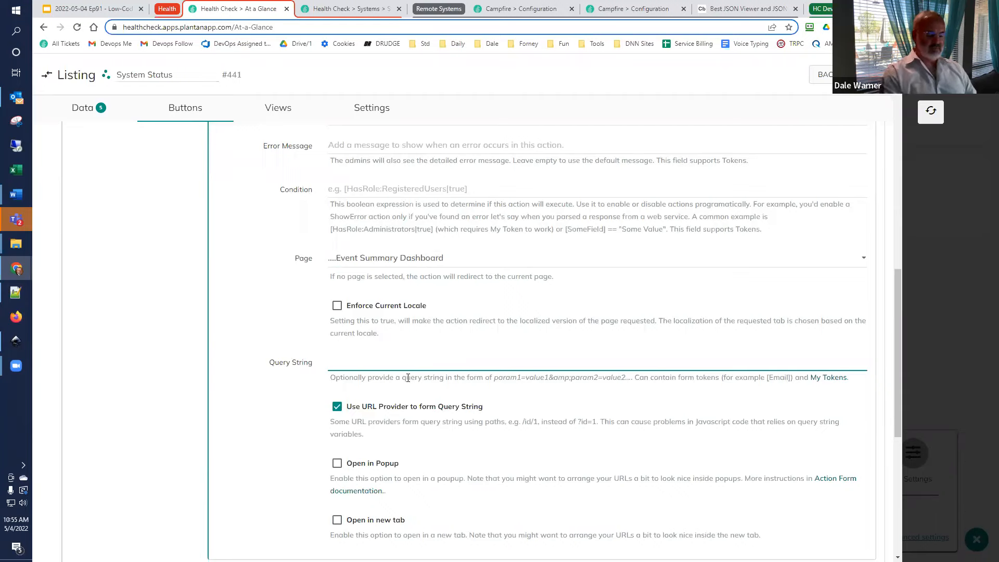
type("System=[System")
key("BackSpace")
key("BackSpace")
key("BackSpace")
key("BackSpace")
key("BackSpace")
key("BackSpace")
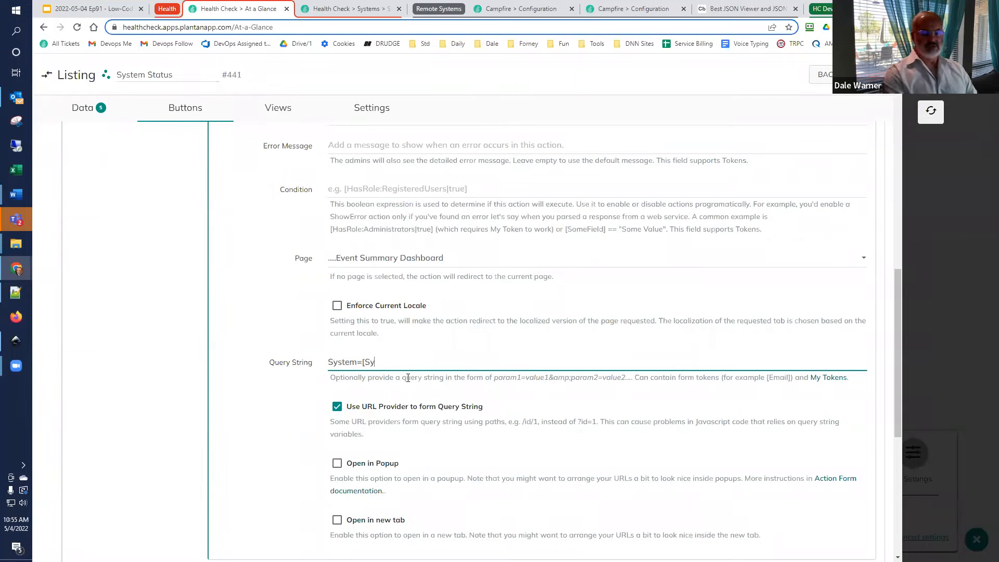
type("Id]")
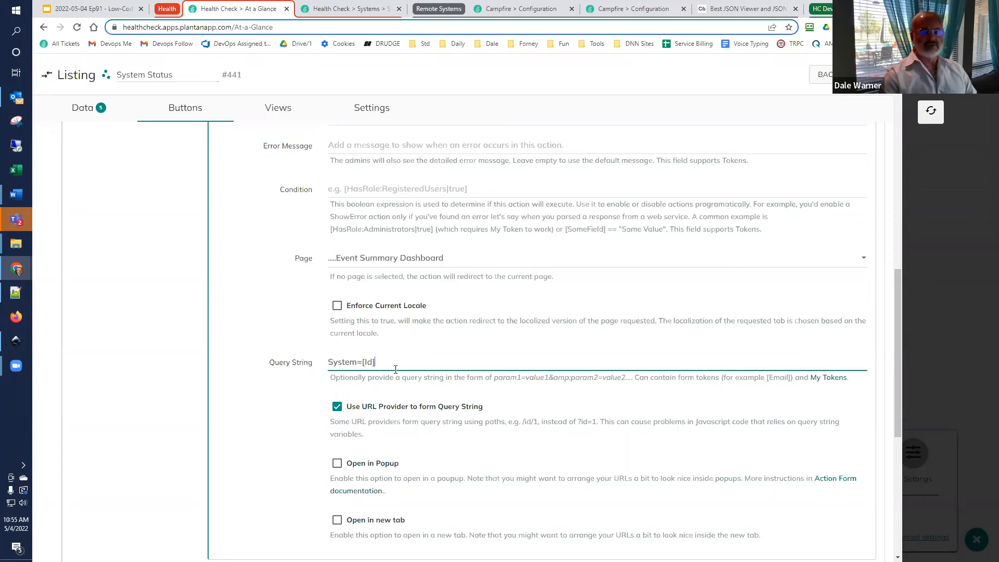
Step: Check which data fields the System Status listing's source offers, and return to the Event Summary button's redirect action
scroll(335, 309, "up", 6)
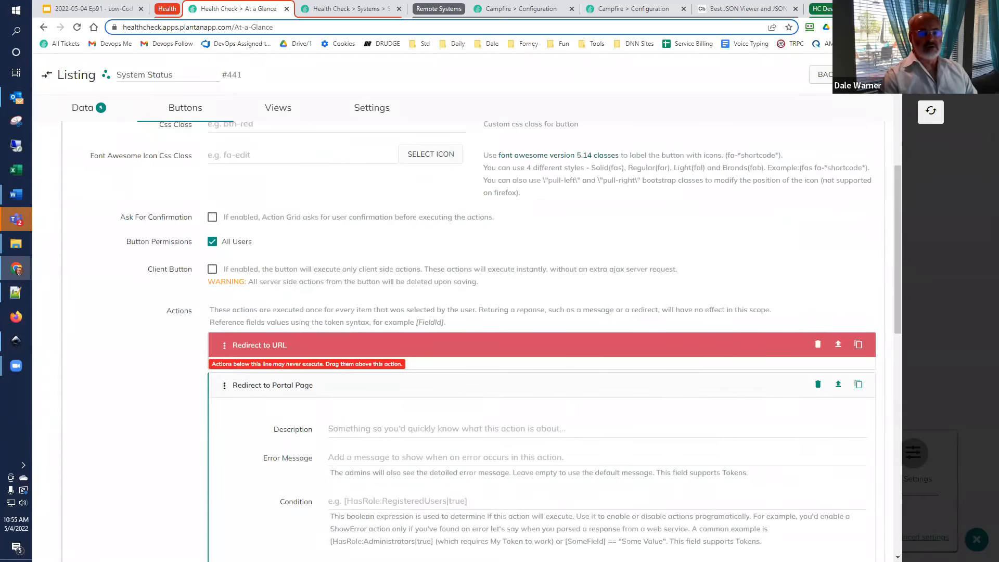
left_click(77, 107)
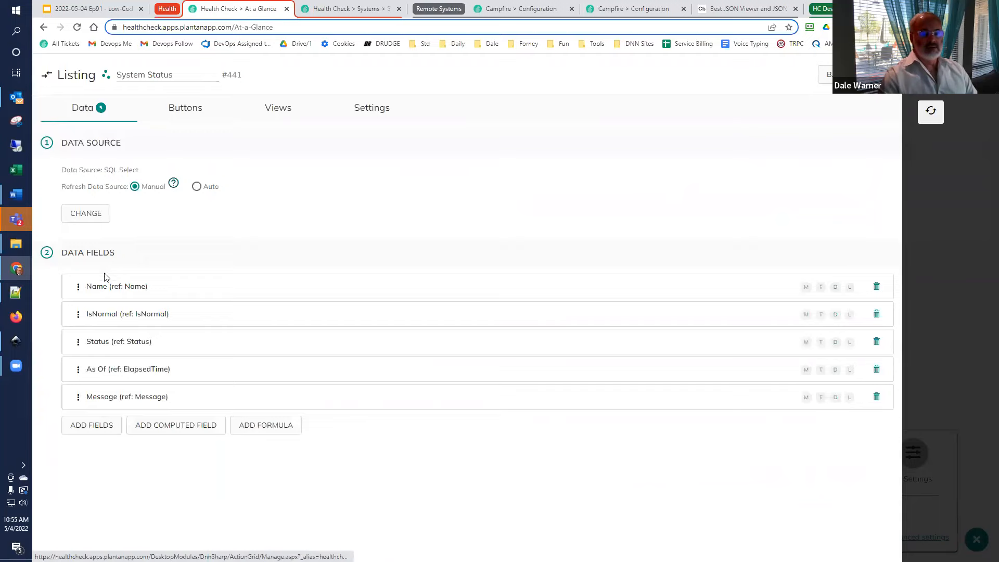
left_click(104, 426)
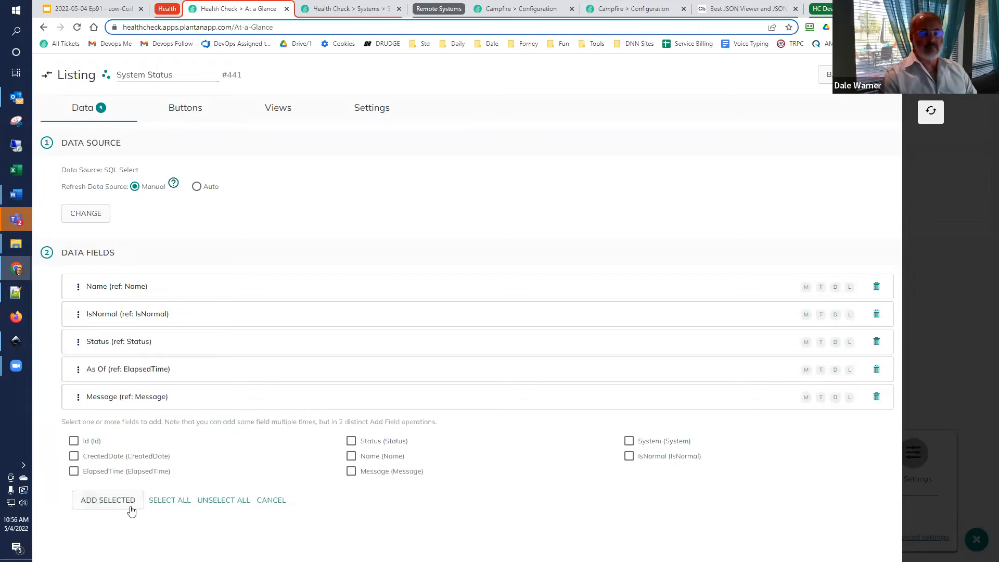
left_click(270, 500)
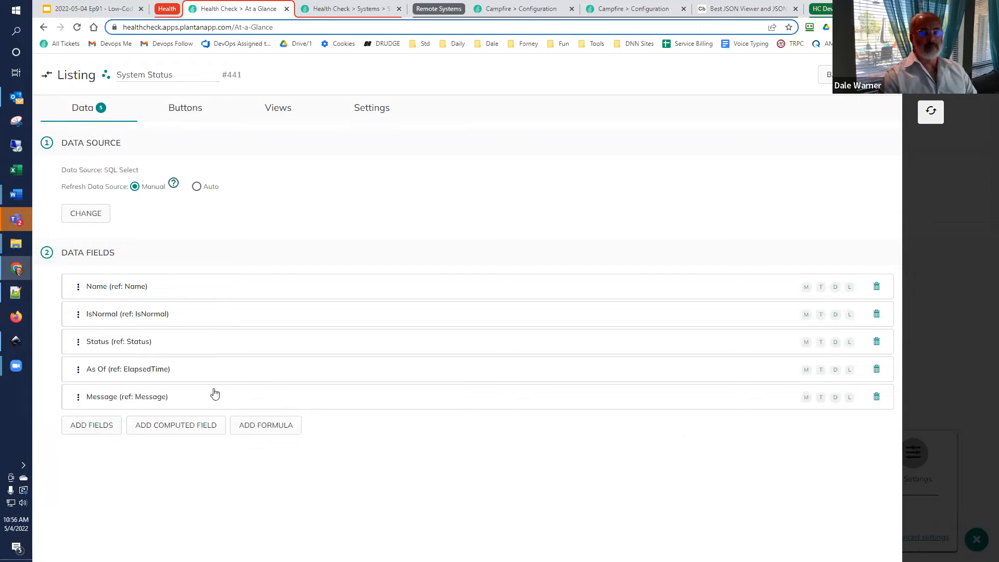
left_click(176, 109)
scroll(276, 359, "down", 7)
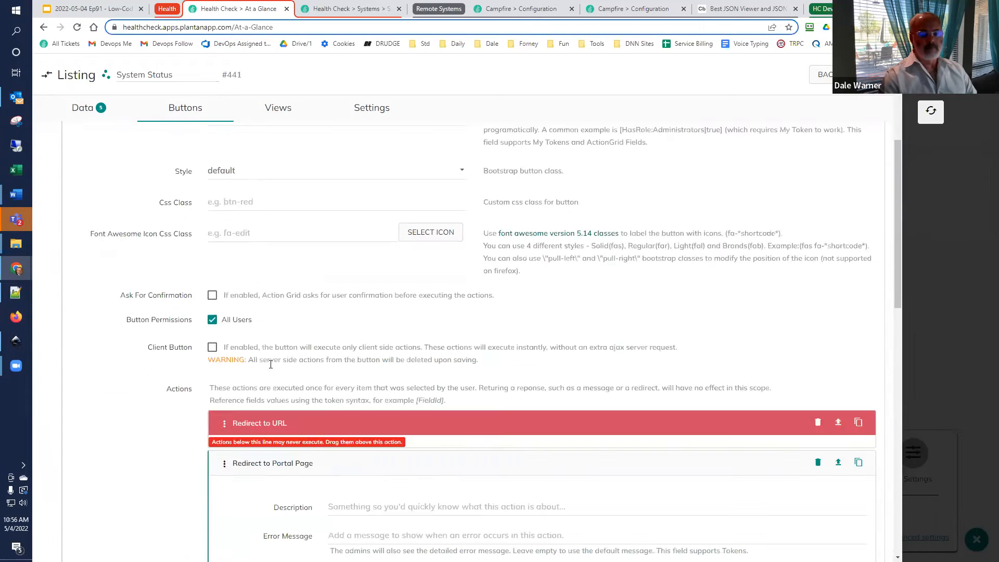
scroll(295, 387, "down", 7)
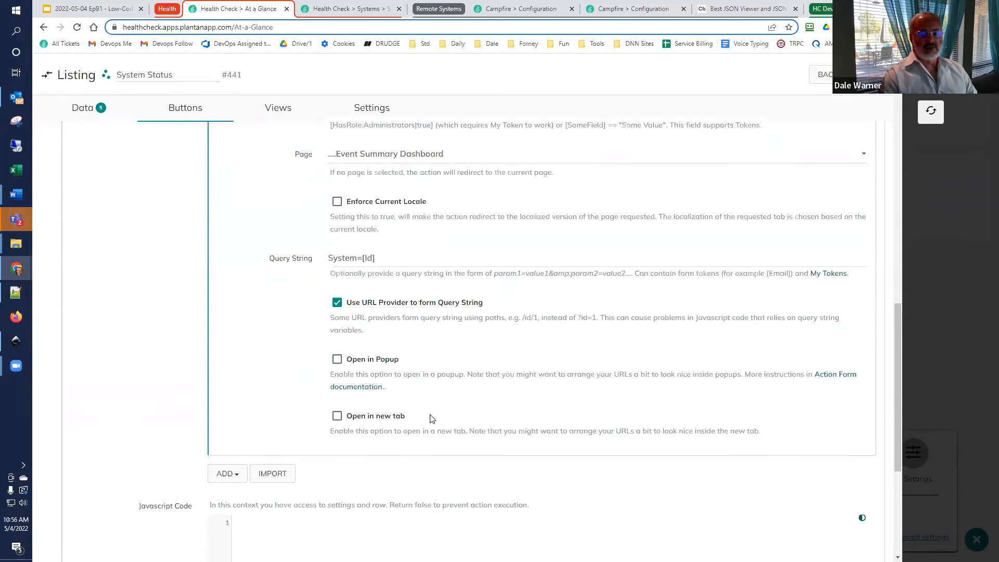
Step: Extend the redirect action's query string to ?System=[Id]&EventDate=
left_click(395, 258)
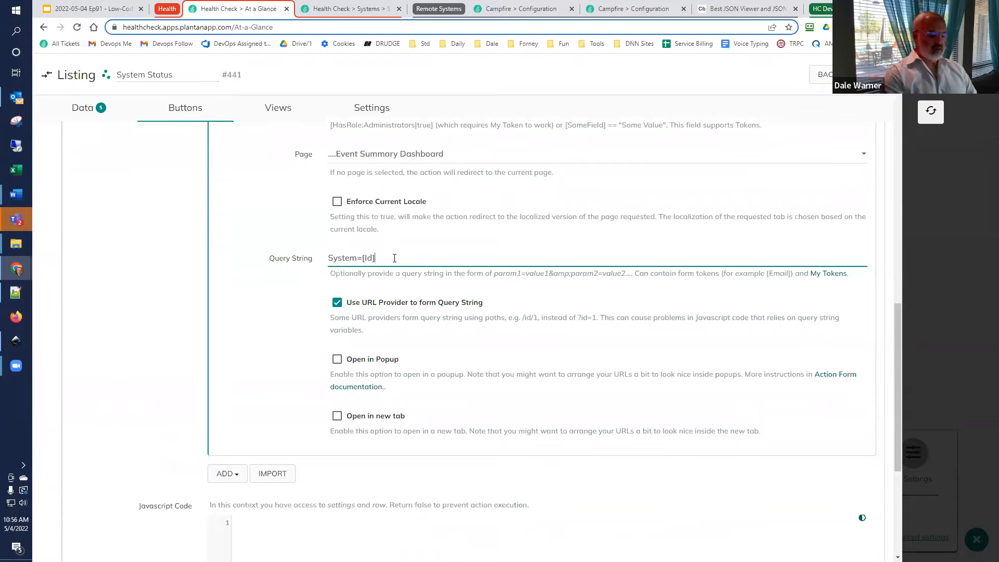
key("Home")
type("?System=[Id]")
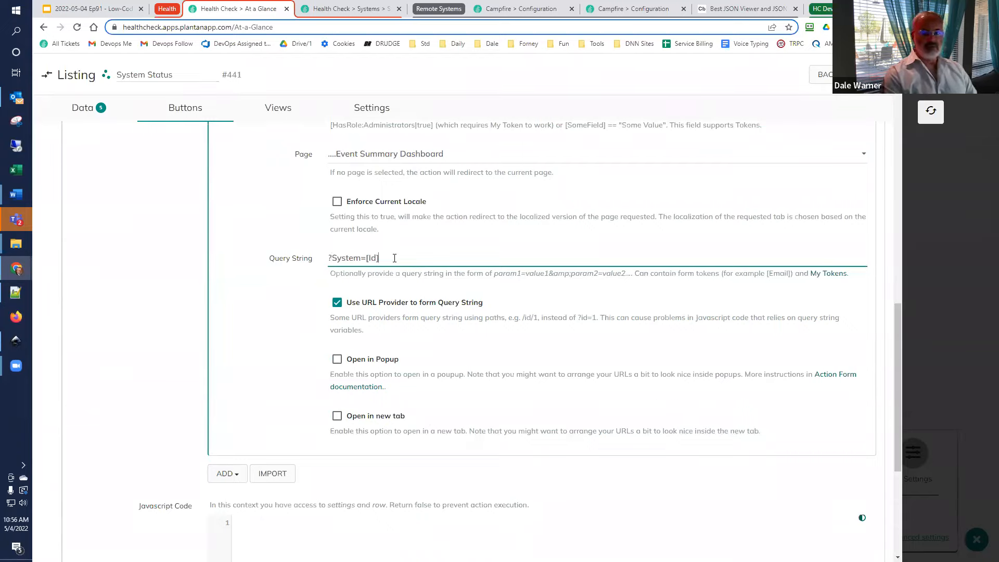
type("&EventDate=")
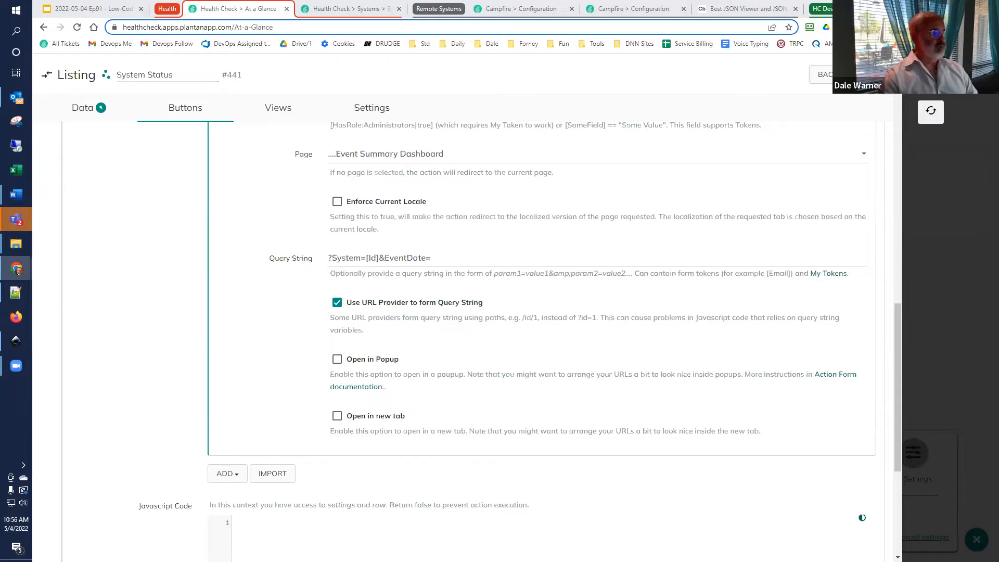
Step: Complete the query string's EventDate parameter with the current-date token [PaaDate:Current(Format="yyyy-MM-dd")]
left_click(454, 266)
type("[PaaDate:Current(Format=\"value\")]")
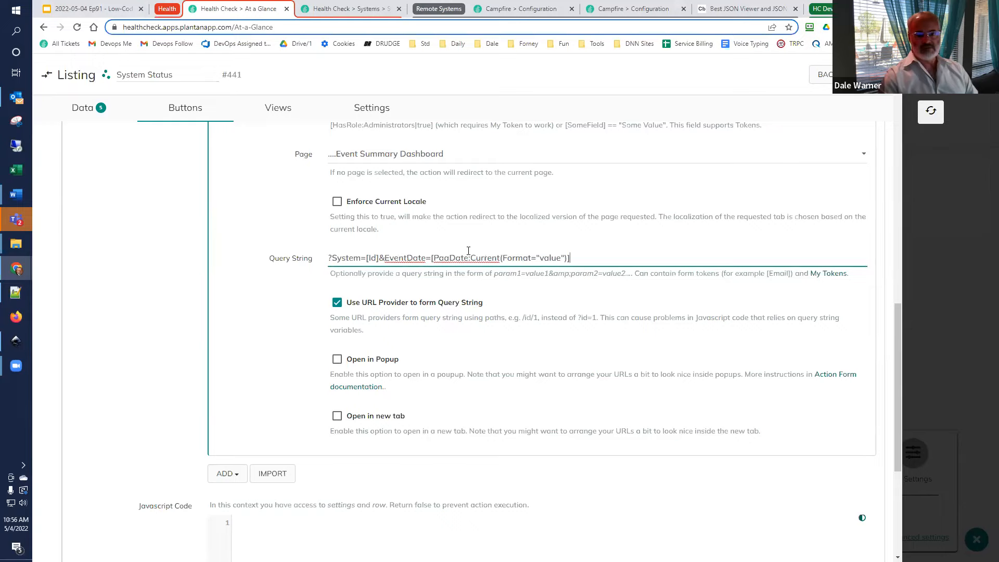
double_click(544, 257)
type("yyyy")
type("-MM")
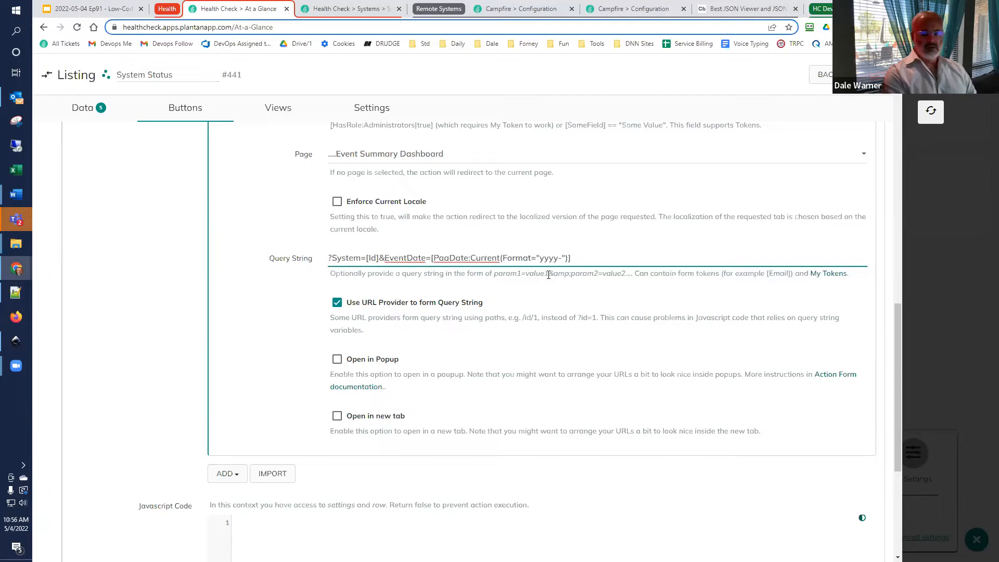
type("-dd")
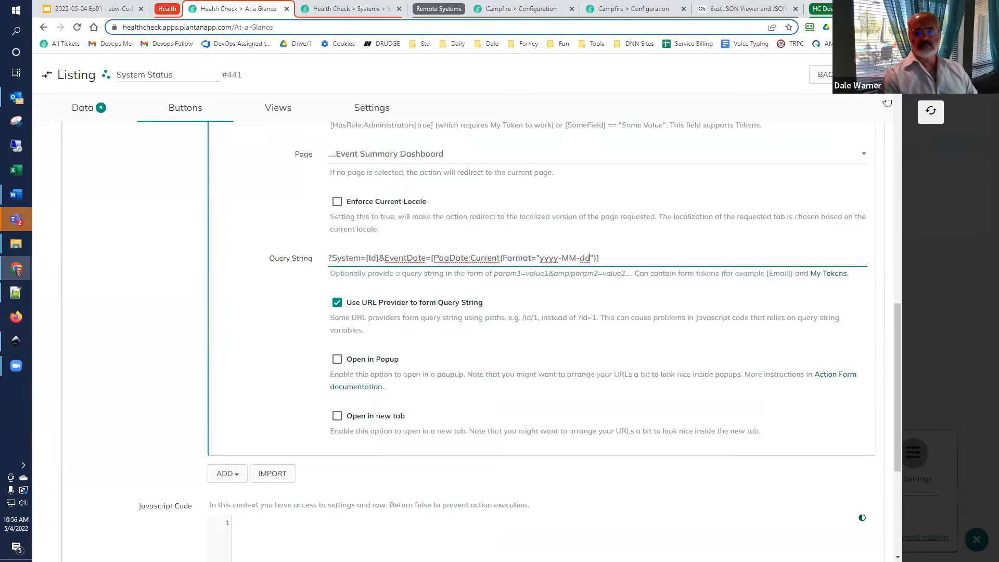
Step: Reload the At a Glance page, test the Campfire row's Event Summary button, and return to At a Glance
left_click(931, 111)
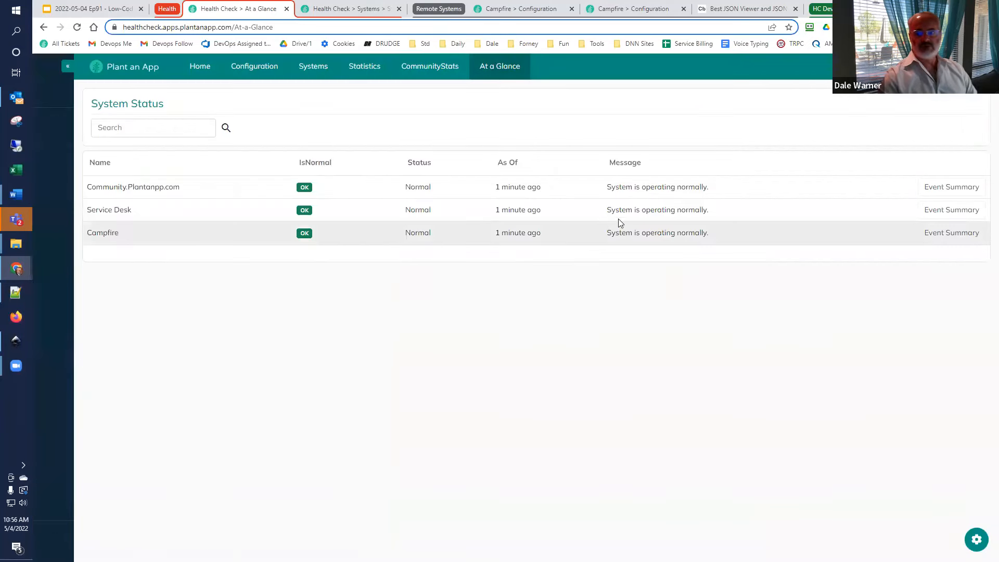
left_click(962, 234)
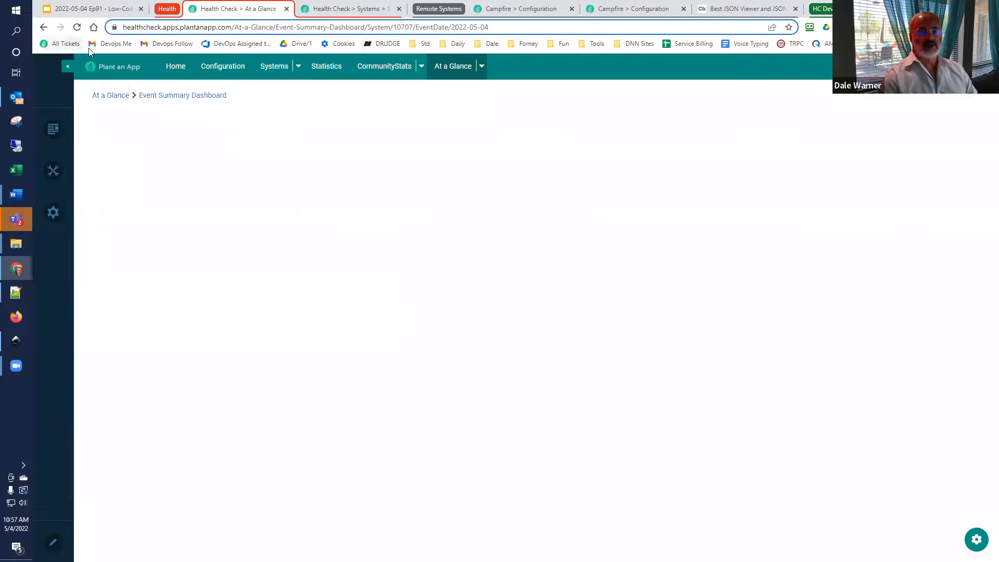
left_click(105, 96)
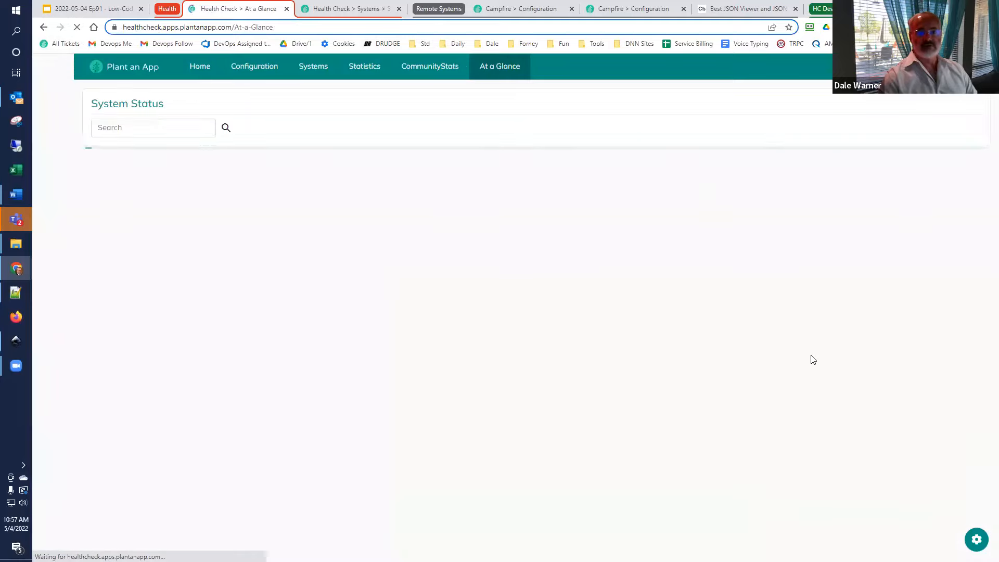
Step: Turn off Use URL Provider to form Query String in the EventSummary button's Redirect to Portal Page action
left_click(976, 537)
left_click(831, 515)
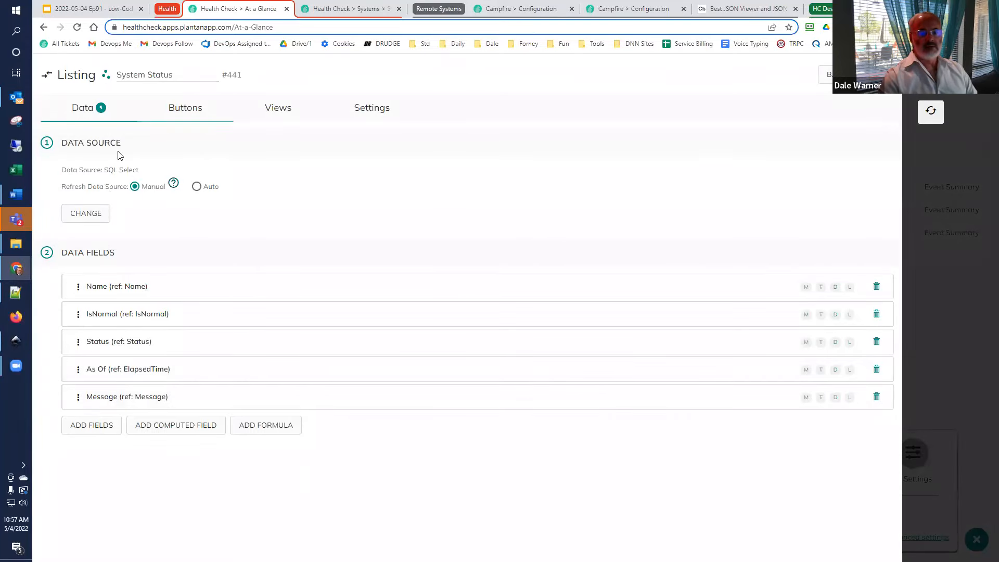
left_click(178, 118)
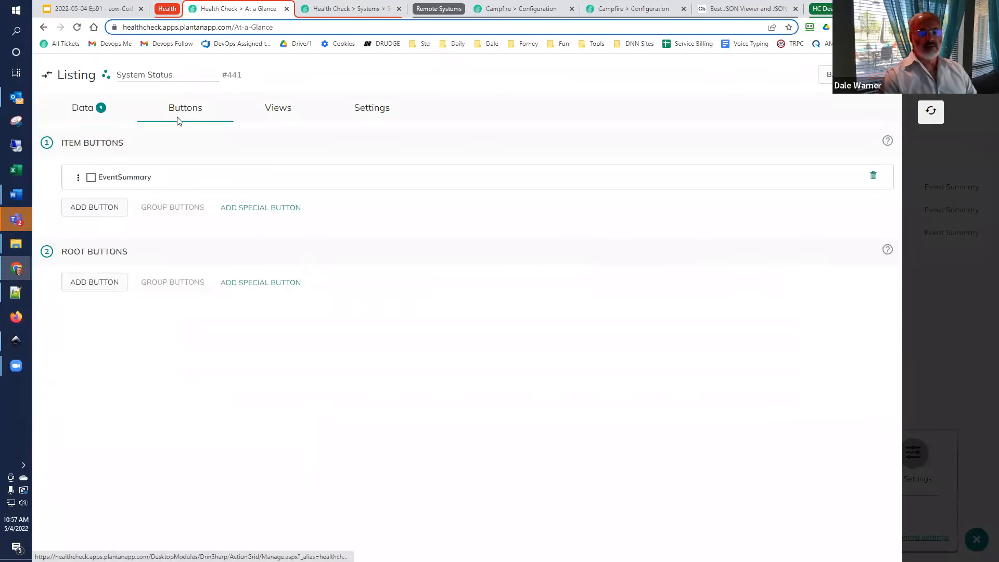
left_click(115, 179)
scroll(123, 297, "down", 6)
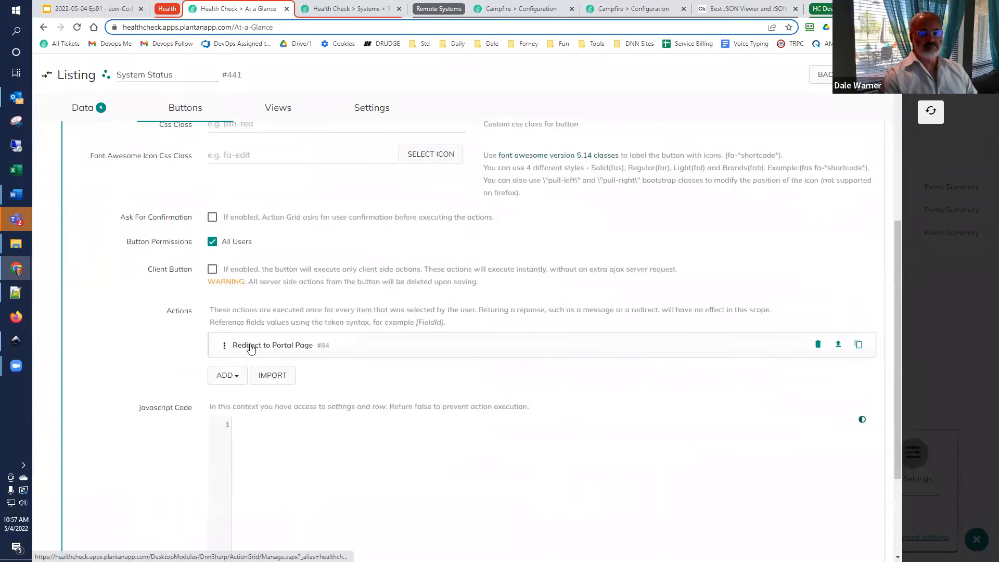
left_click(245, 346)
scroll(271, 346, "down", 4)
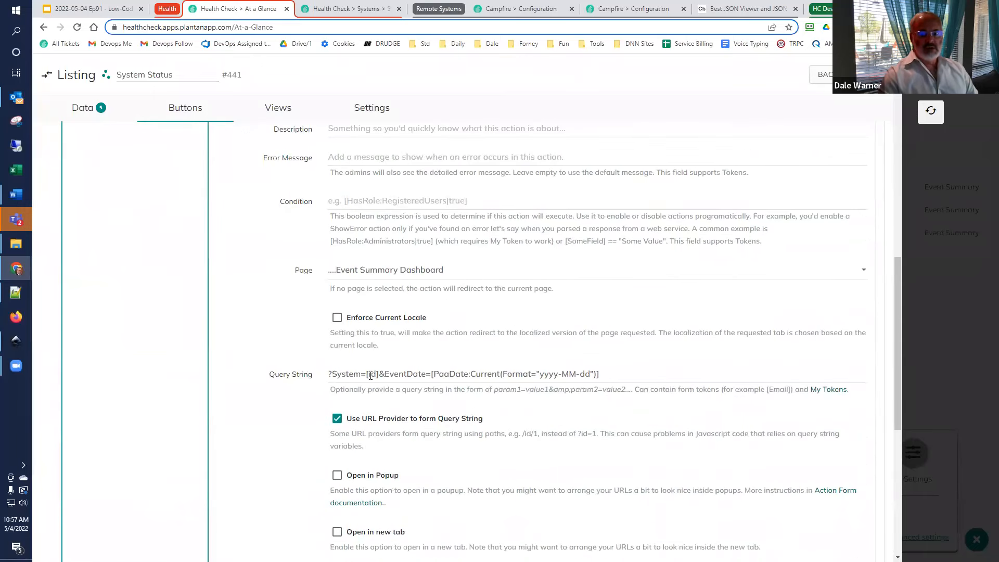
left_click(337, 420)
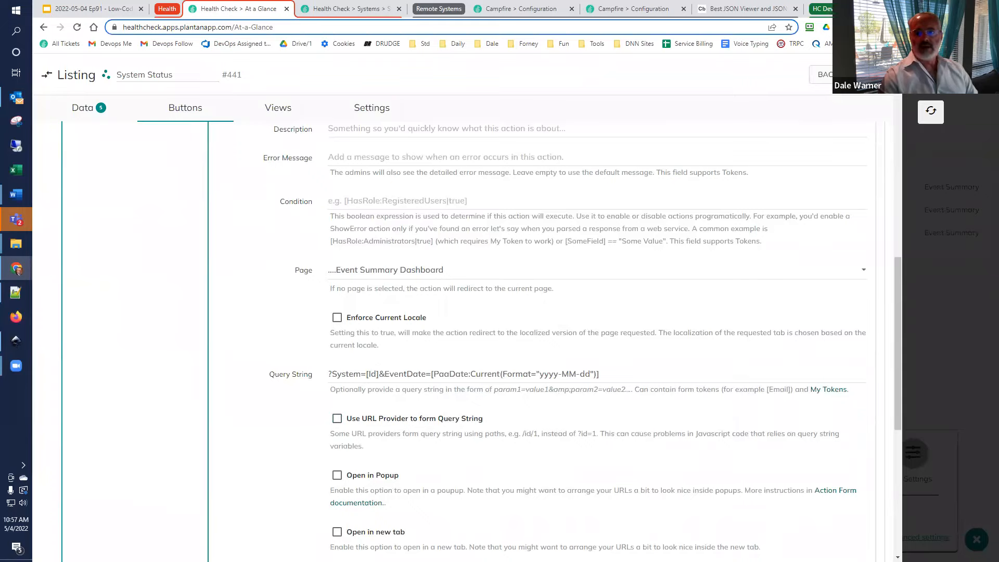
Step: Review the fields available to add to the System Status listing, save the configuration and reload the page
left_click(84, 108)
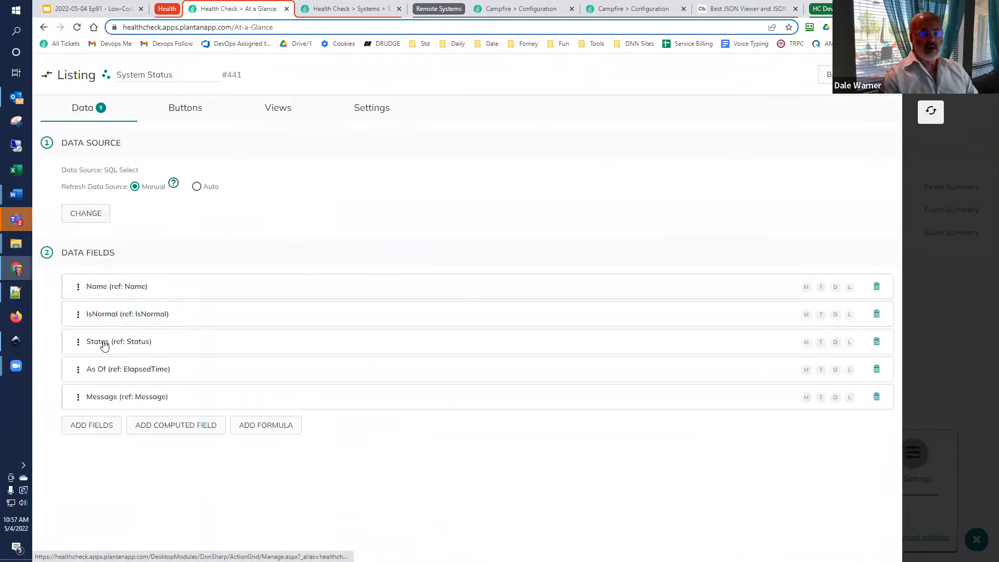
left_click(91, 425)
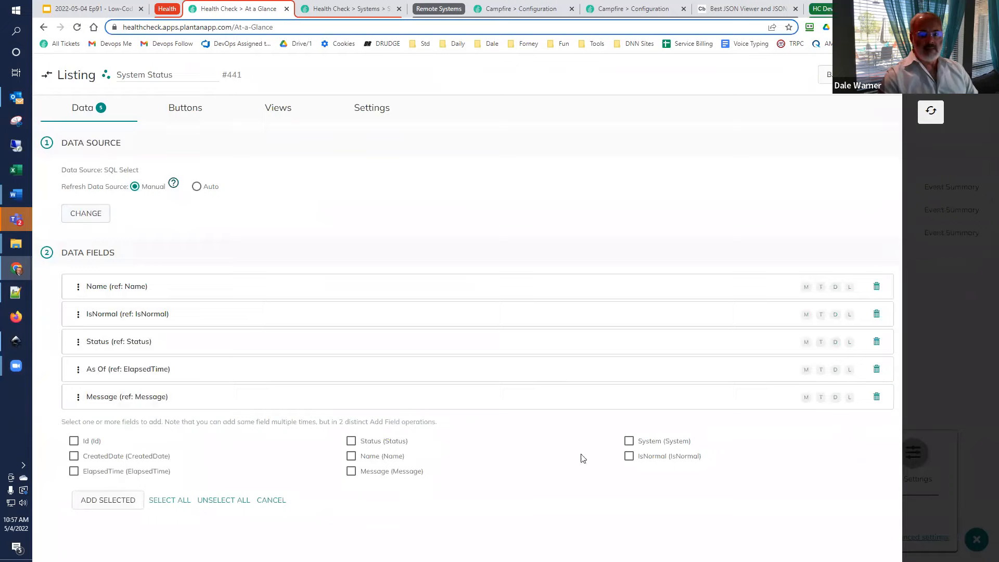
left_click(629, 442)
left_click(877, 74)
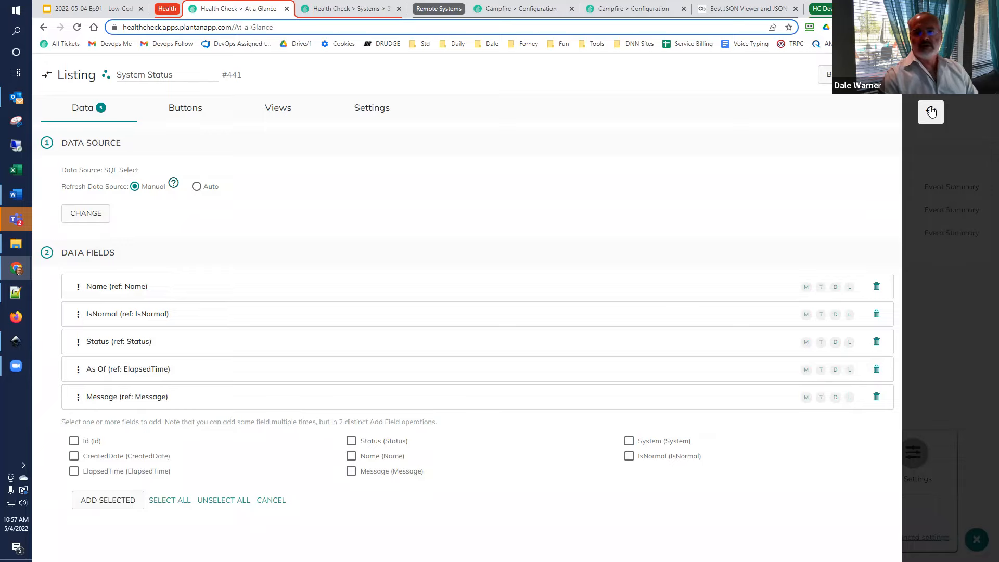
left_click(931, 112)
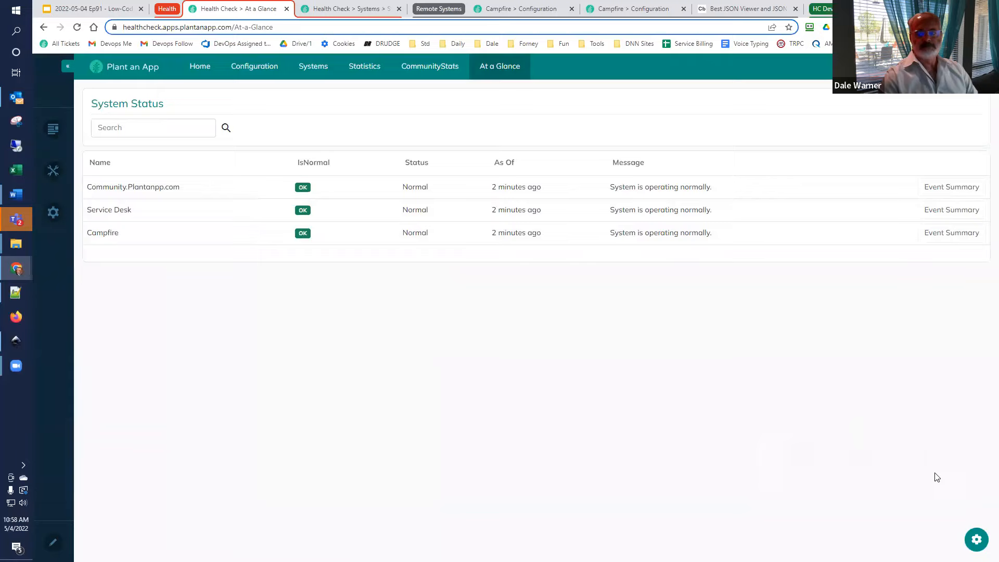
Step: Open the Redirect to Portal Page action of the EventSummary button in the System Status listing's configuration
left_click(976, 540)
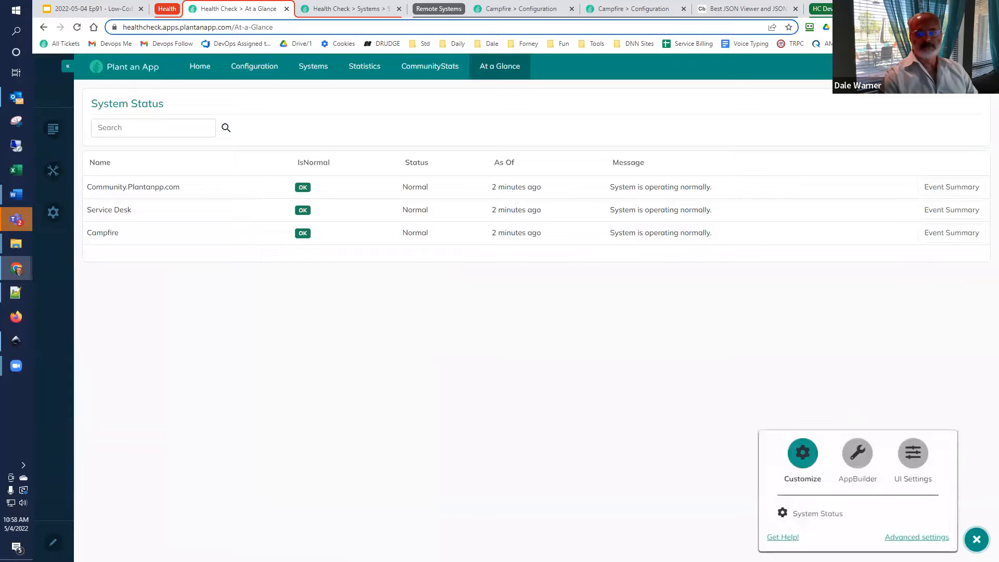
left_click(834, 515)
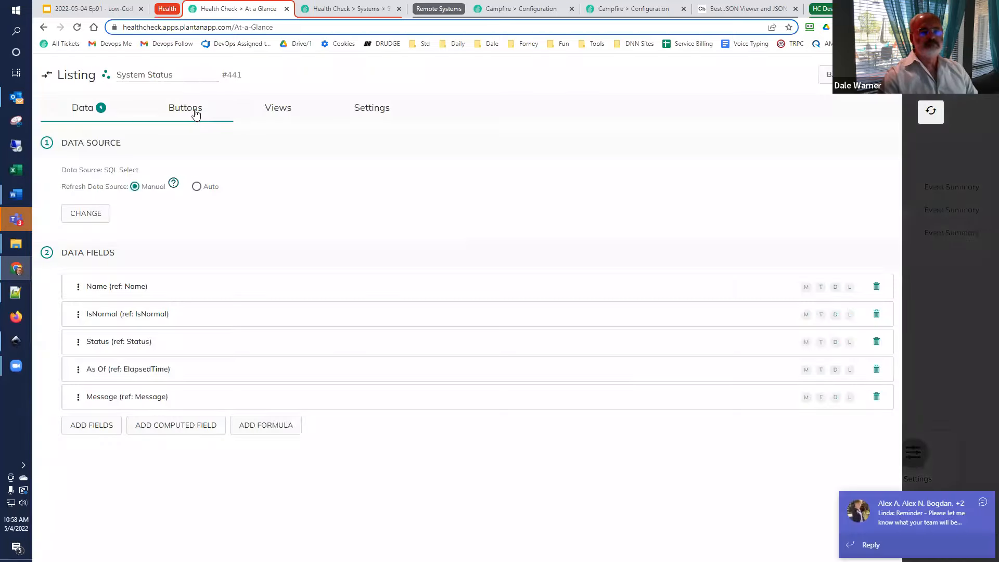
left_click(196, 113)
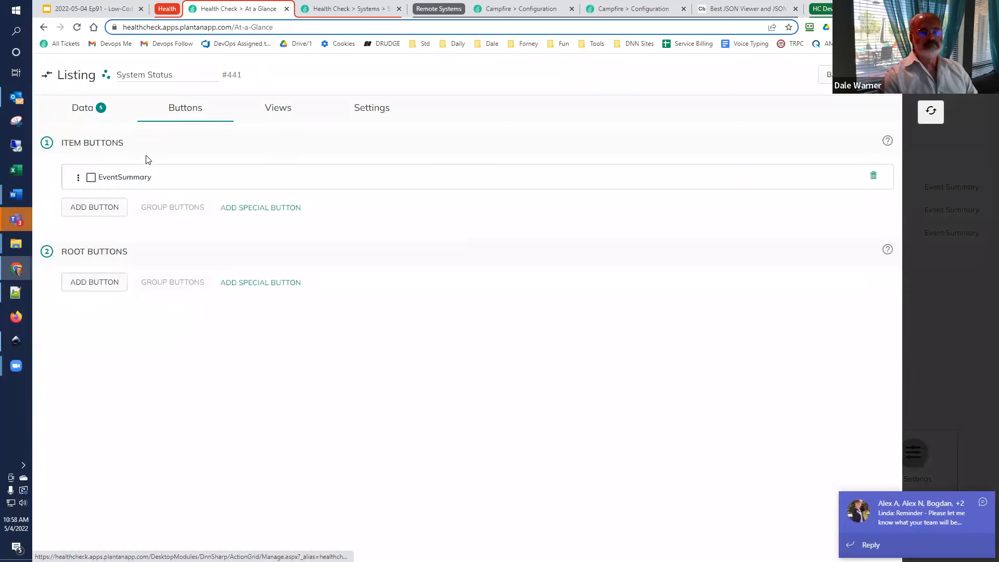
left_click(108, 182)
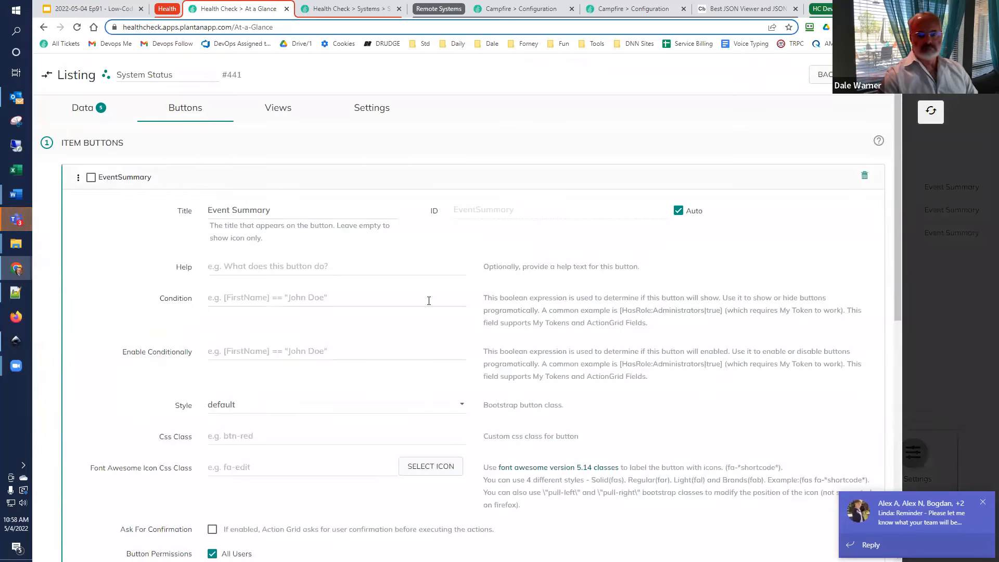
left_click(982, 502)
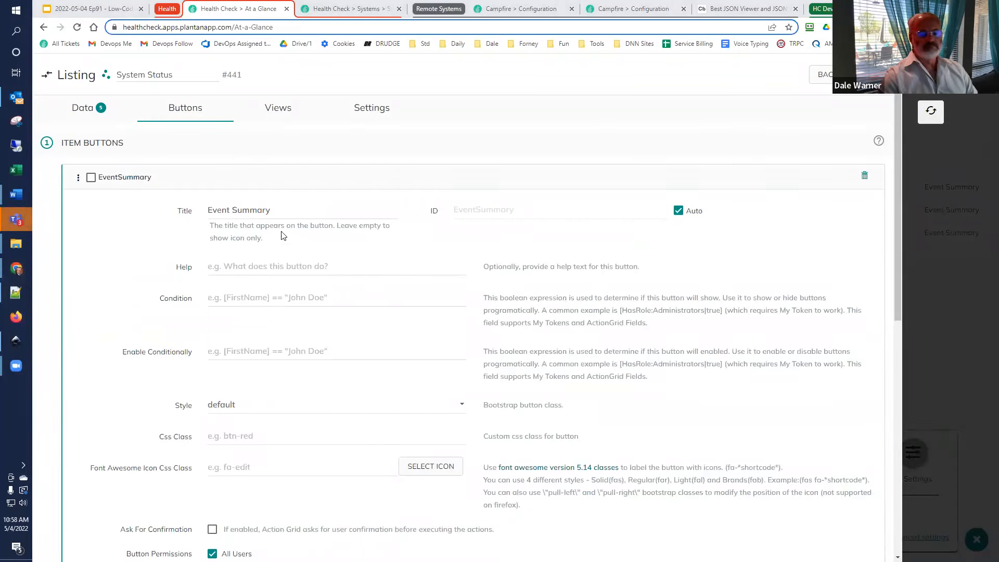
scroll(281, 240, "down", 6)
scroll(279, 244, "down", 2)
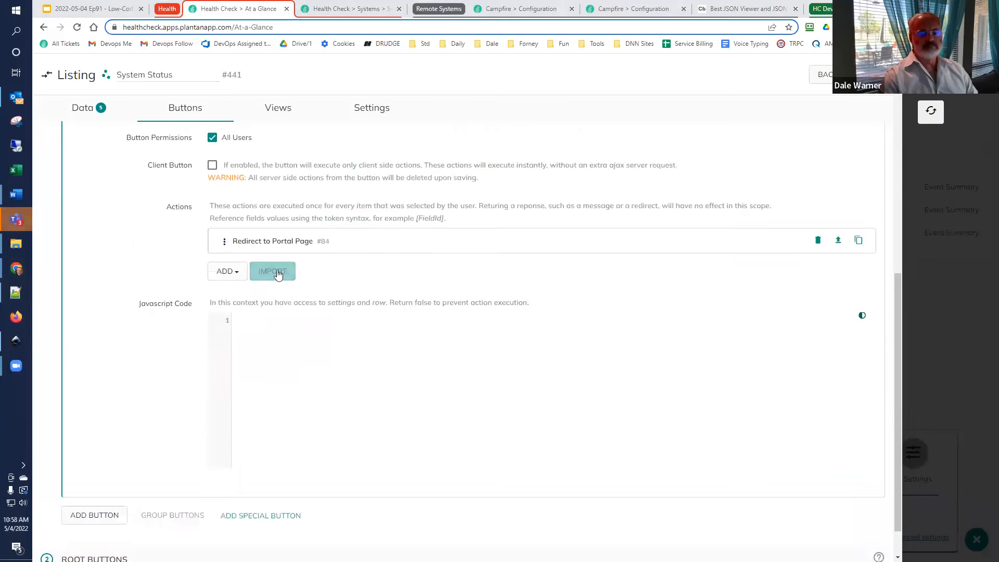
left_click(273, 241)
scroll(312, 312, "down", 2)
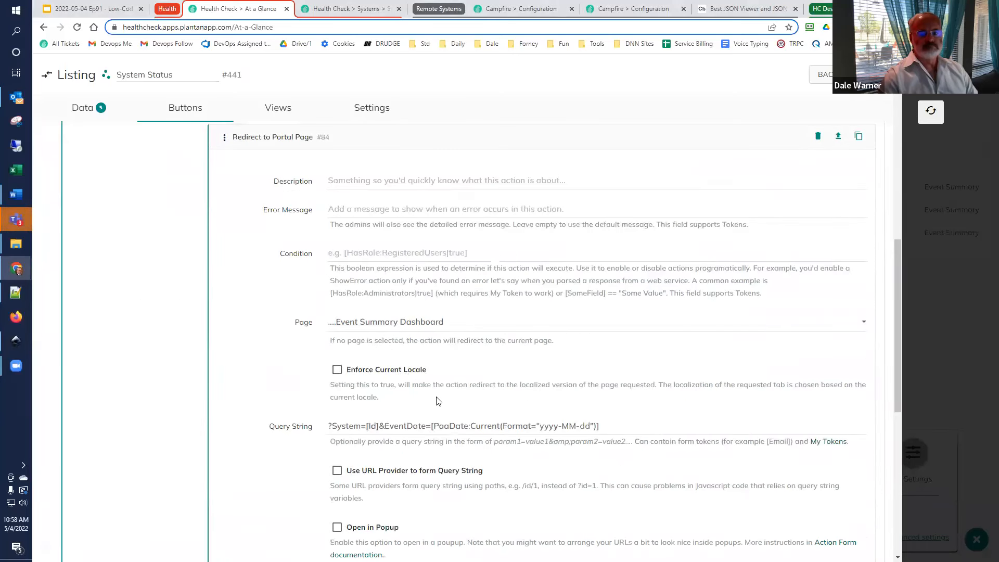
Step: Change the query string's System parameter to the [System] token, save, reload the page, and test the Campfire row's Event Summary button
double_click(375, 427)
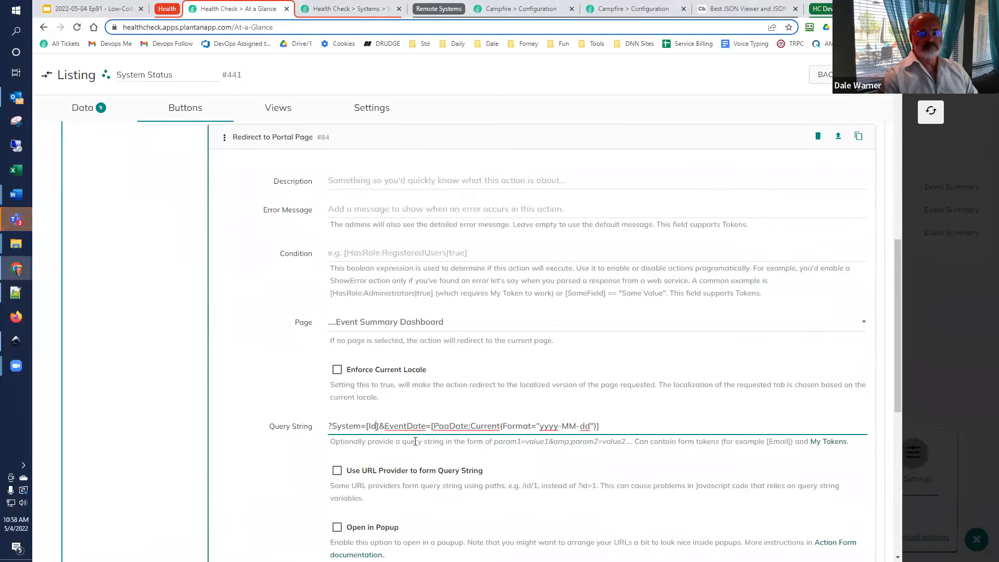
type("System")
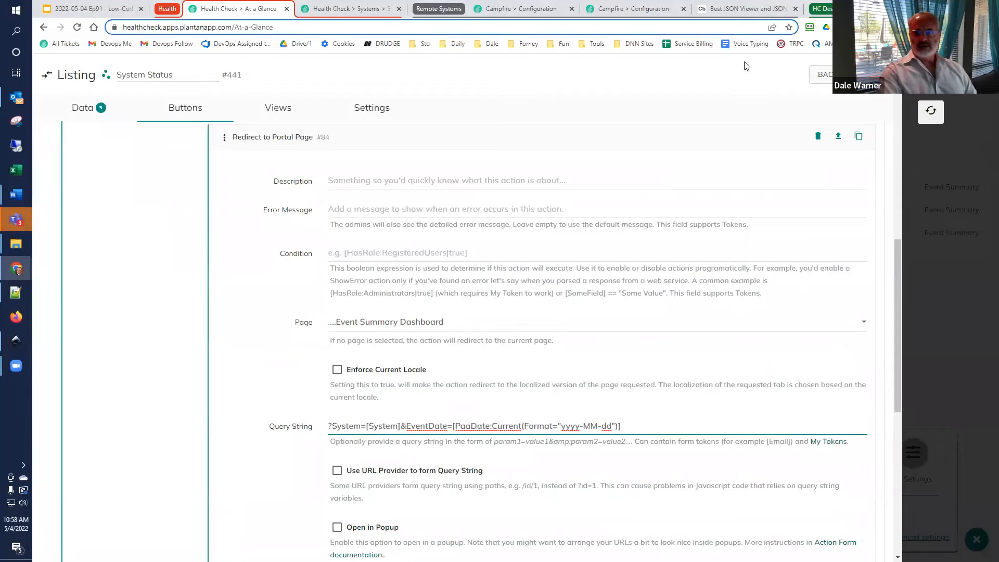
left_click(871, 74)
left_click(929, 110)
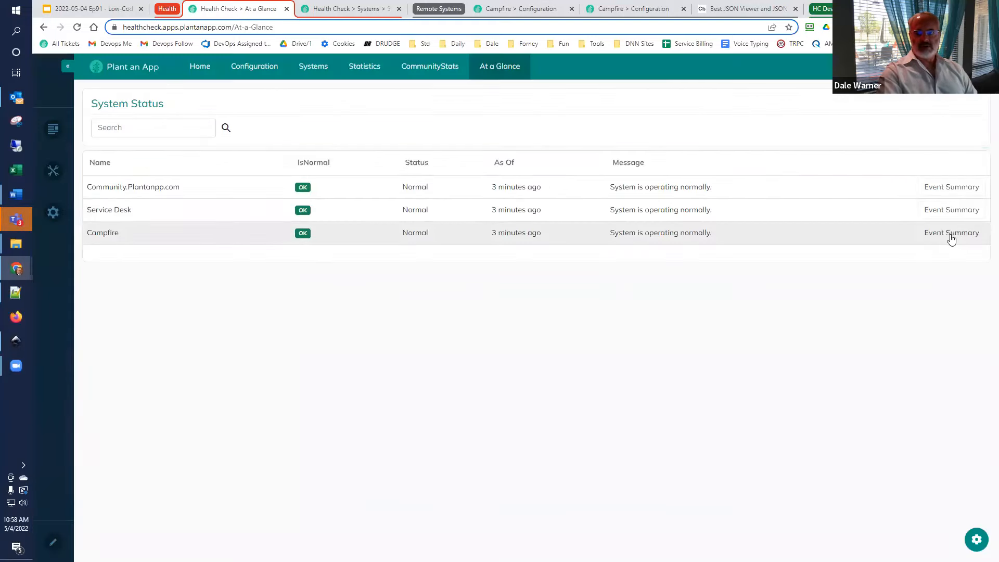
left_click(951, 234)
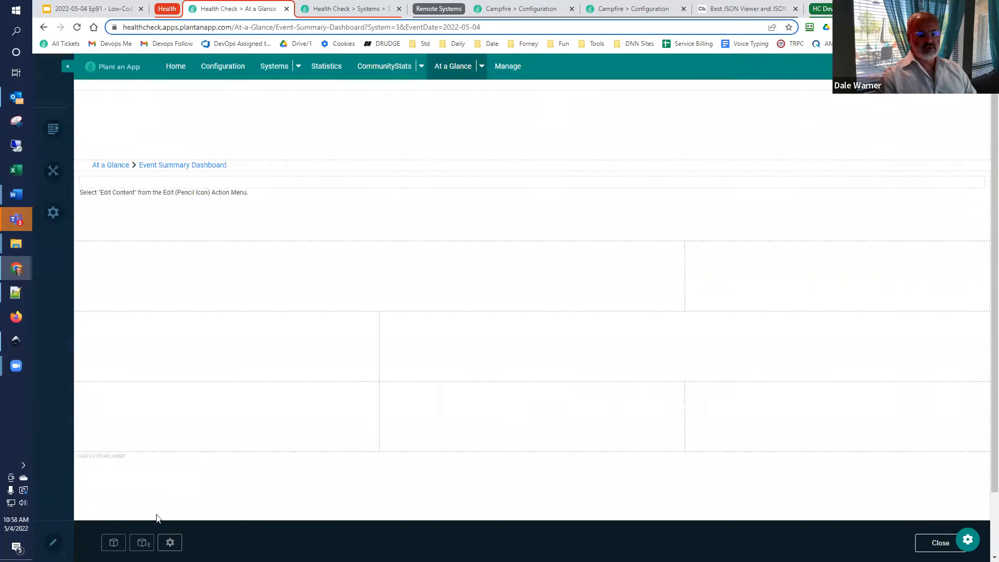
Step: Switch to the Google Slides deck and review the slides on building the logic, adding the dashboard listing and building the dashboard
left_click(128, 8)
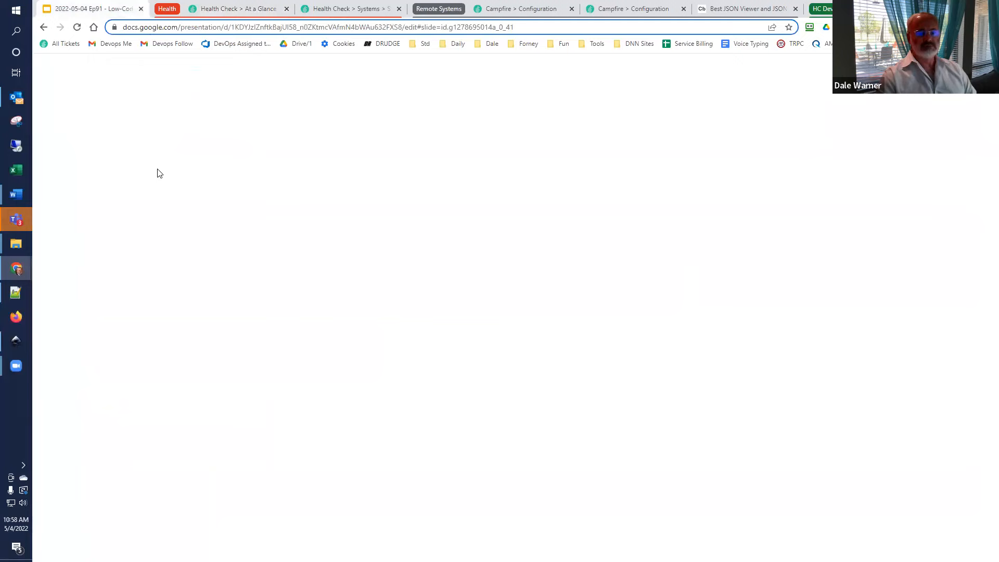
left_click(55, 409)
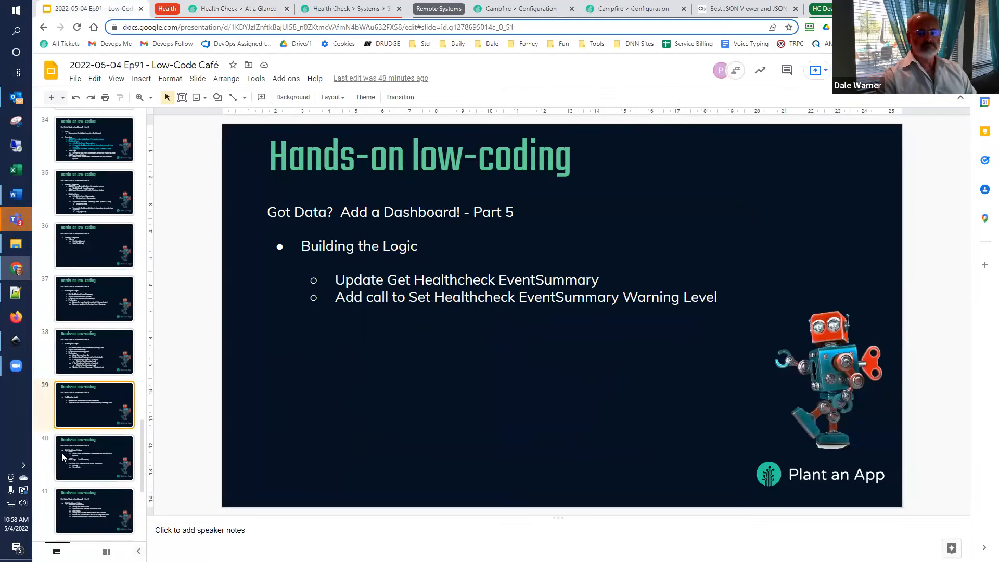
left_click(60, 470)
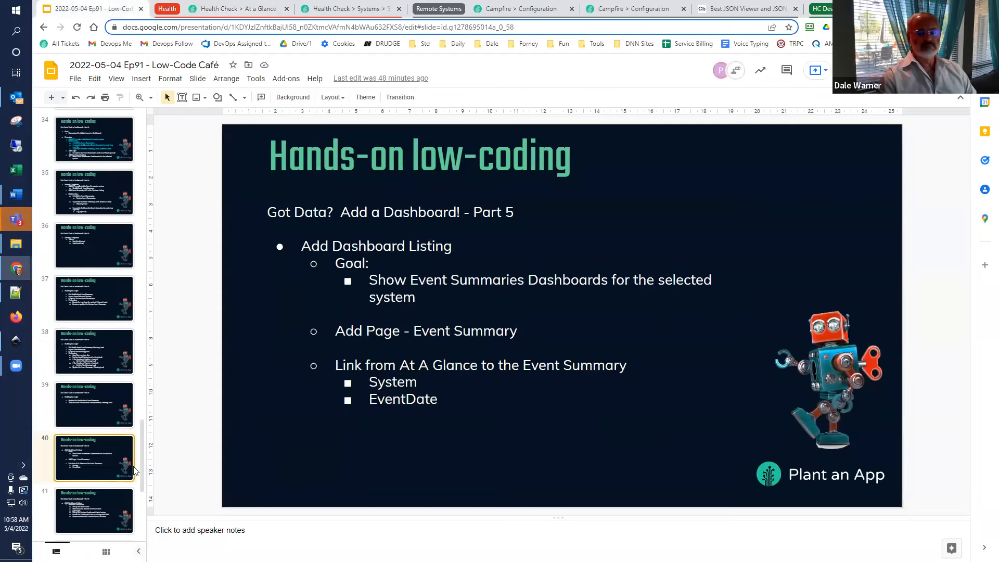
left_click(44, 517)
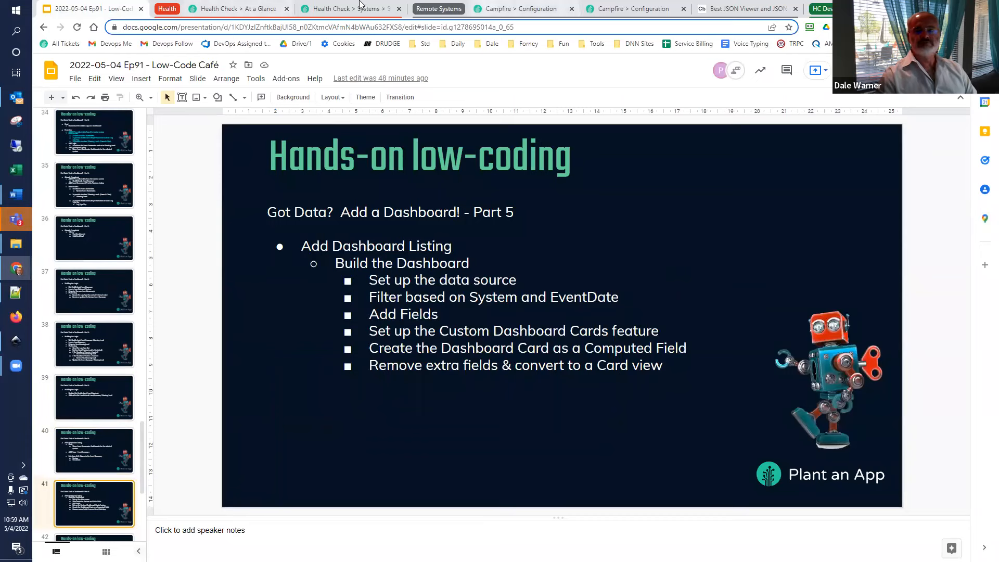
Step: Return to the Event Summary Dashboard page and add an avt.ActionGrid module to the content area below the breadcrumb
left_click(246, 8)
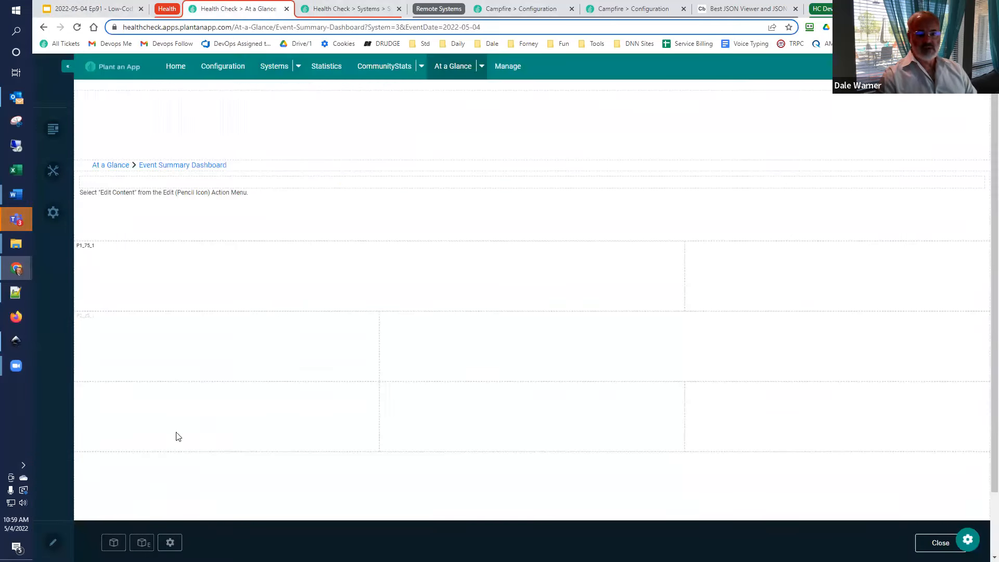
left_click(113, 543)
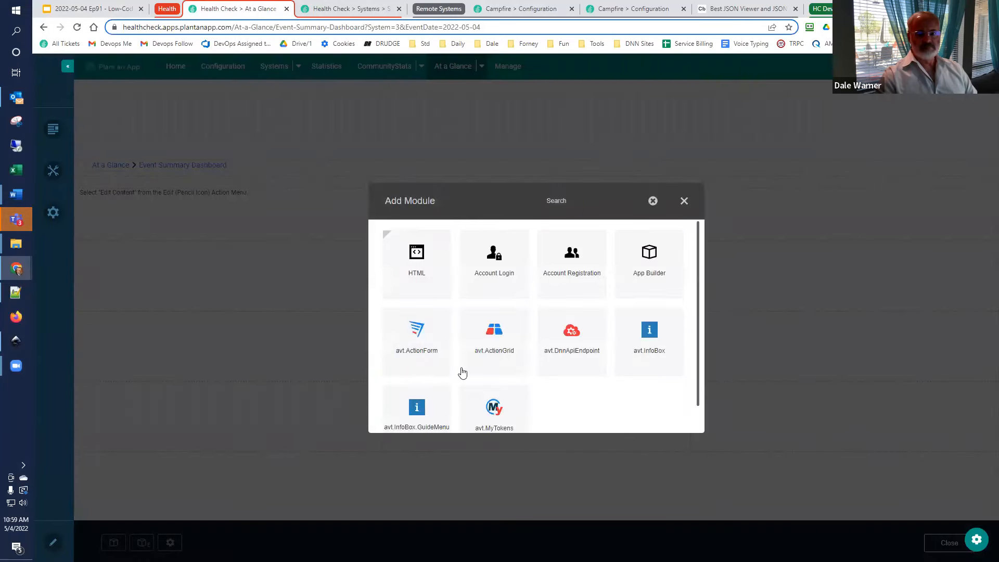
left_click(505, 334)
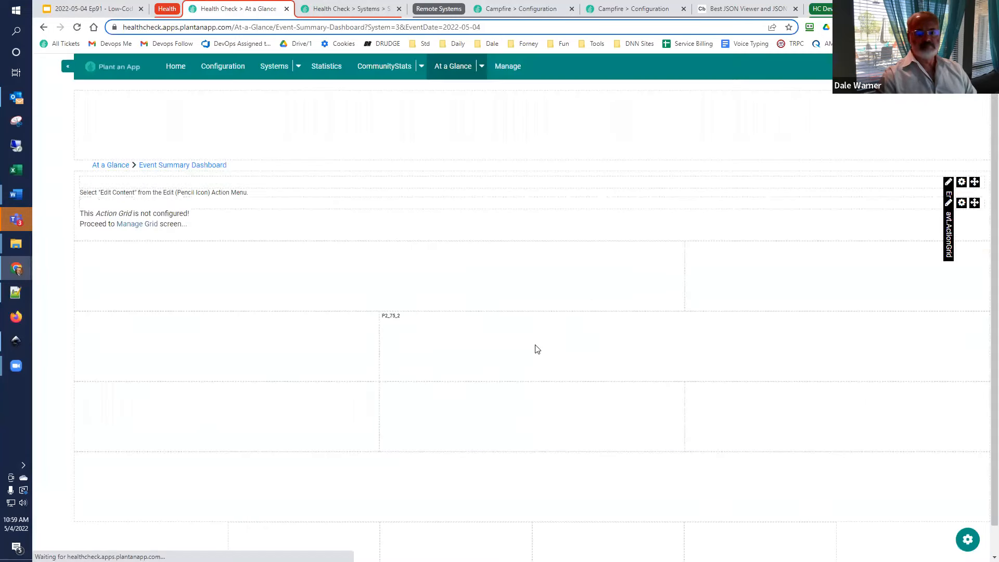
left_click_drag(543, 252, 578, 185)
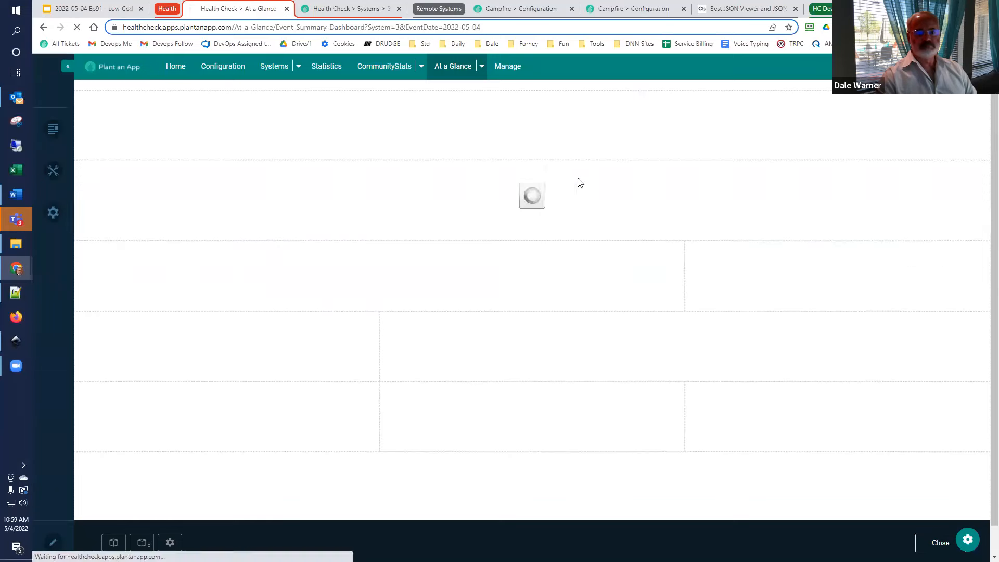
Step: Configure the new Action Grid from scratch with System Event Summaries as its data source
left_click(144, 203)
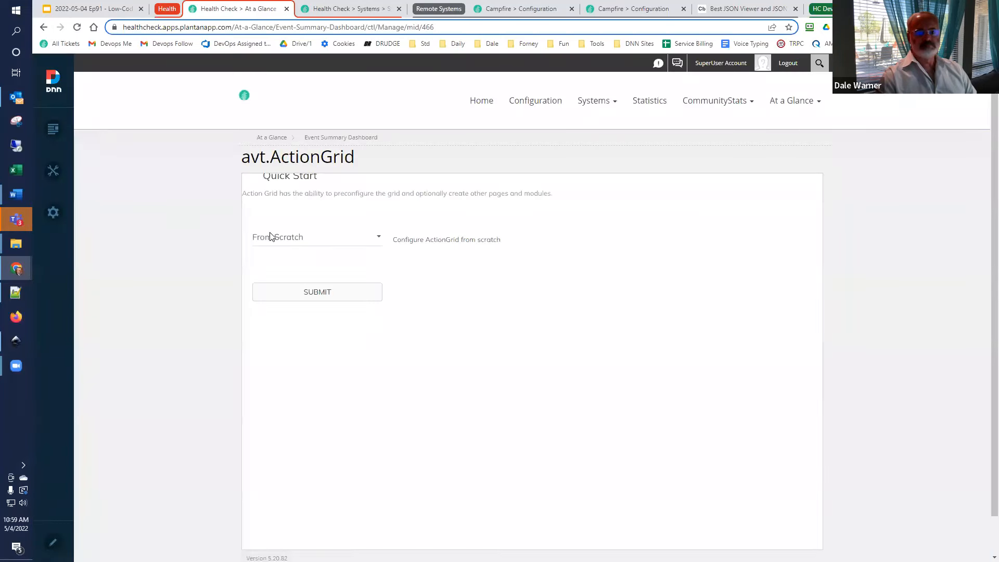
left_click(269, 237)
left_click(273, 252)
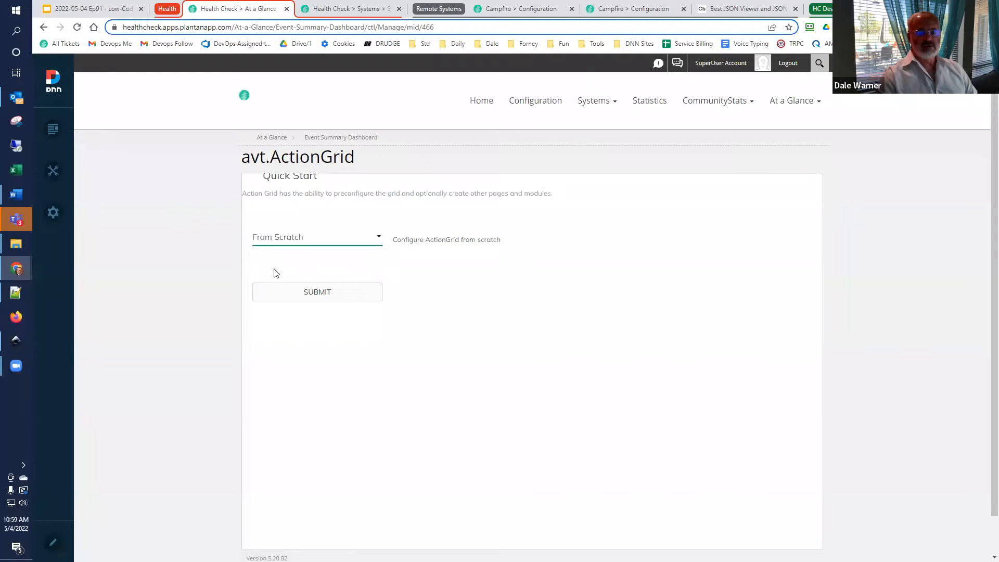
left_click(311, 292)
left_click(366, 237)
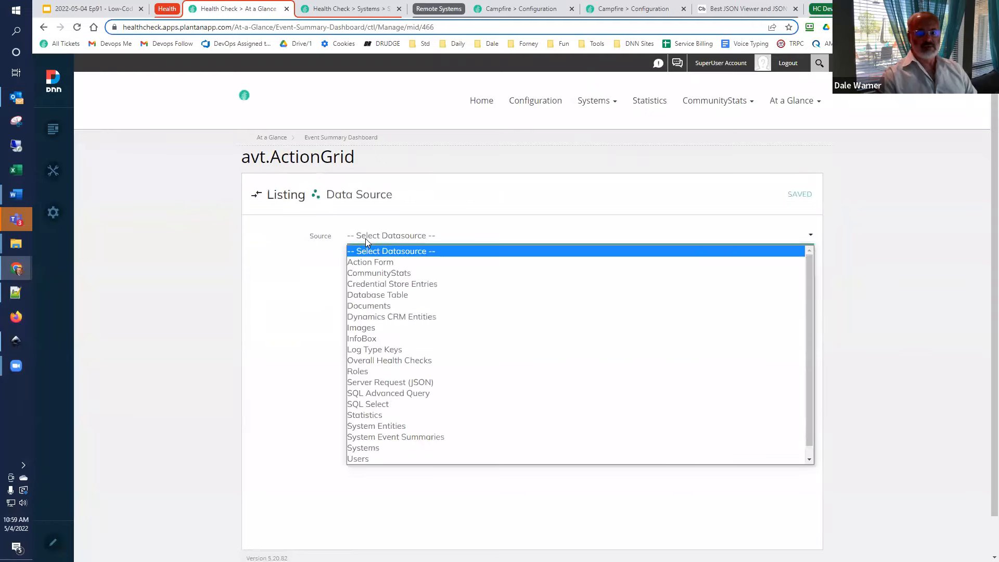
scroll(408, 436, "down", 1)
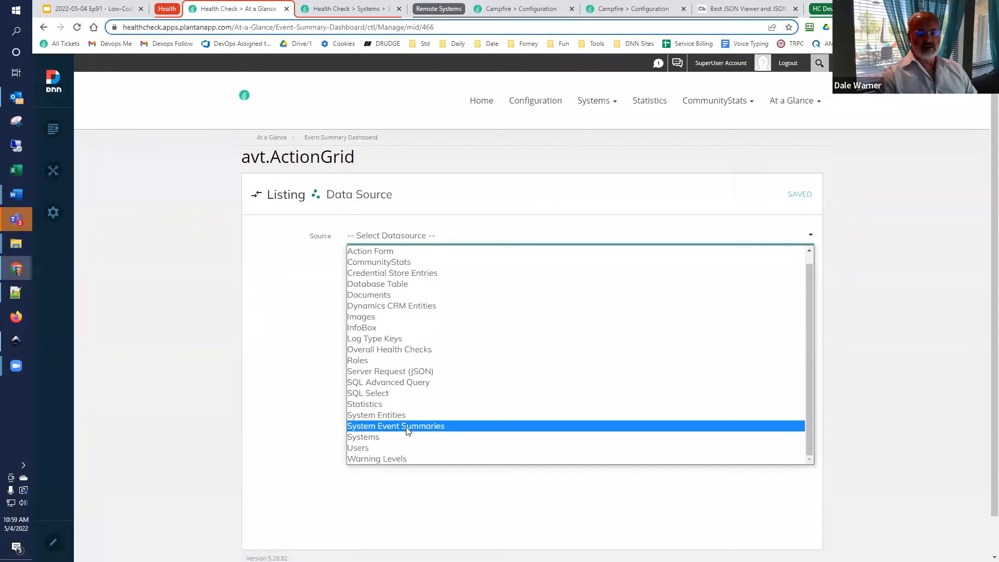
left_click(408, 427)
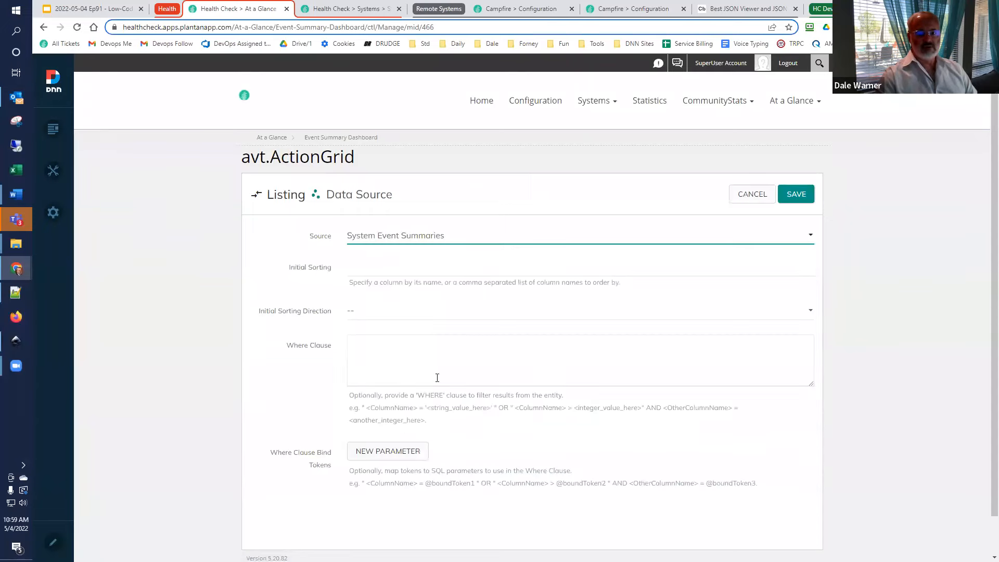
left_click(421, 359)
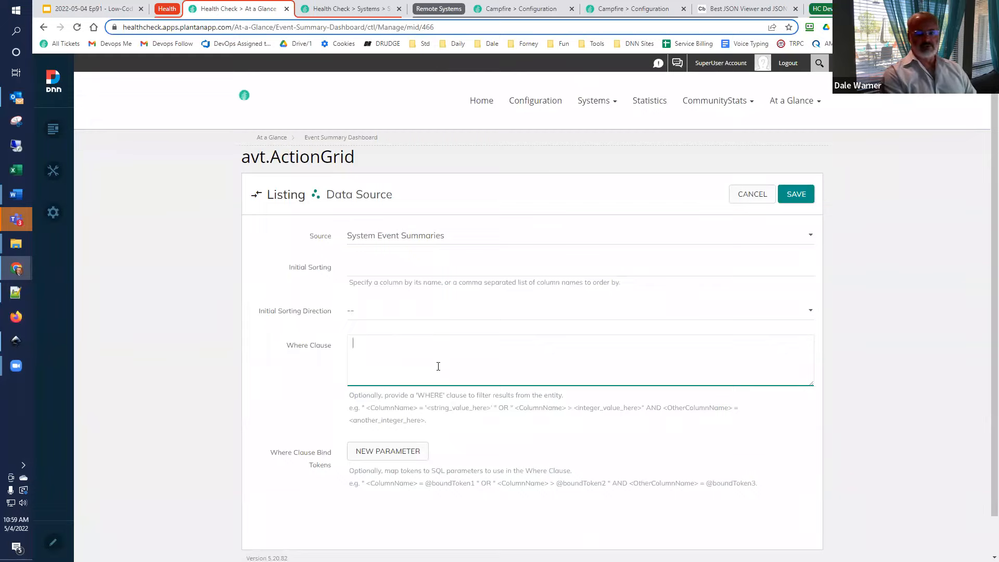
type("S")
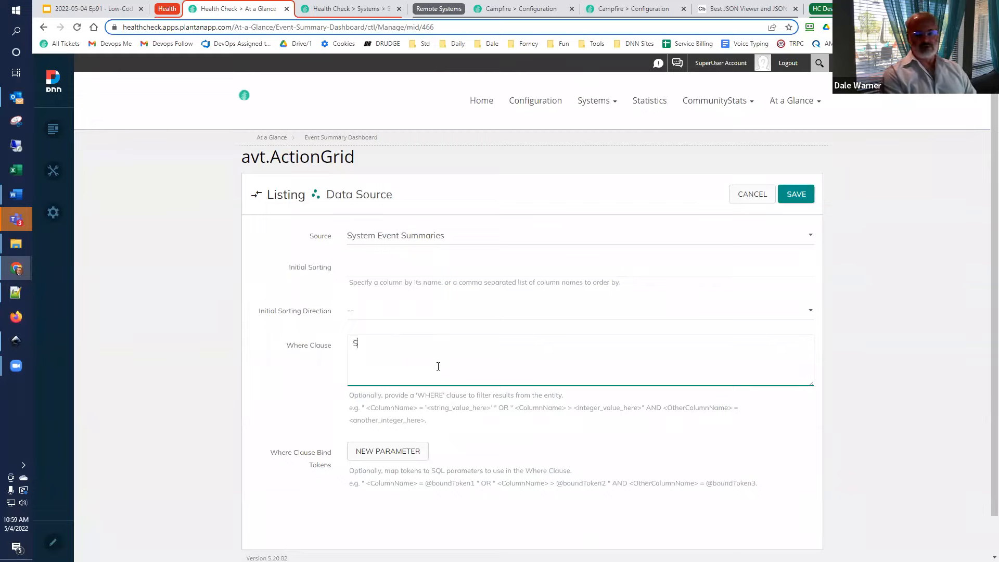
type("ystem = ")
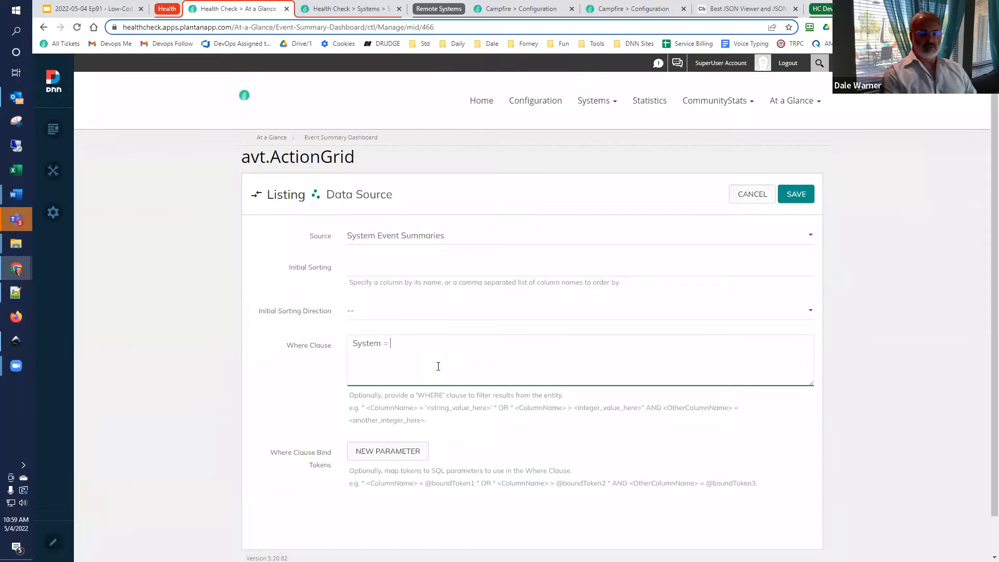
type("@System")
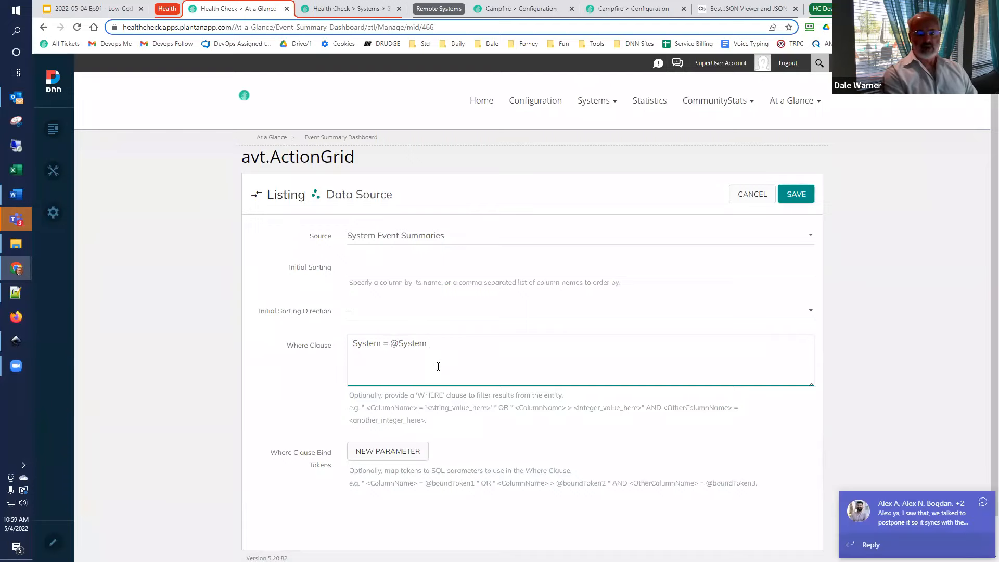
type(" AND EventDate = @EventDate")
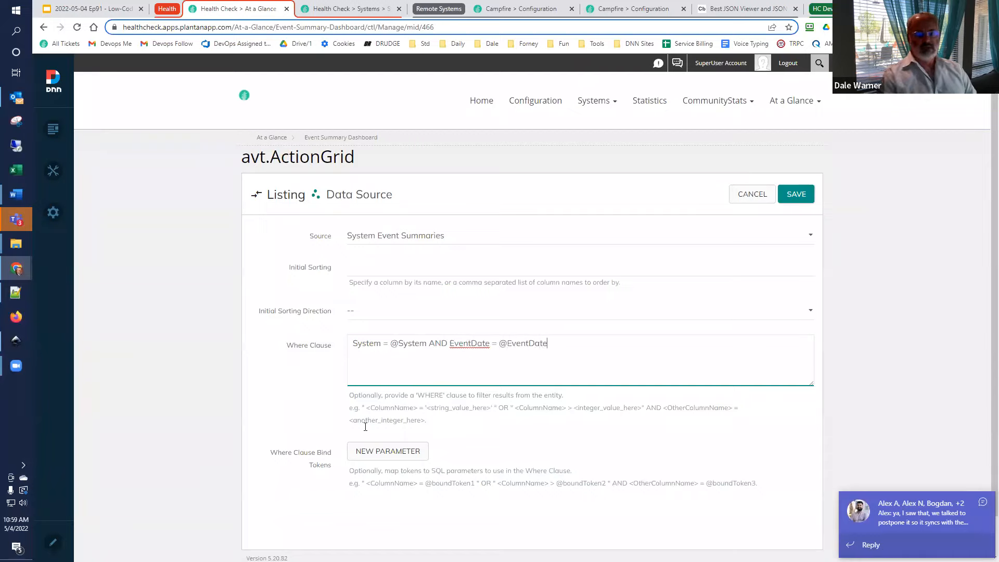
Step: Add two Where Clause bind token parameters named System and EventDate
left_click(388, 451)
scroll(400, 364, "down", 1)
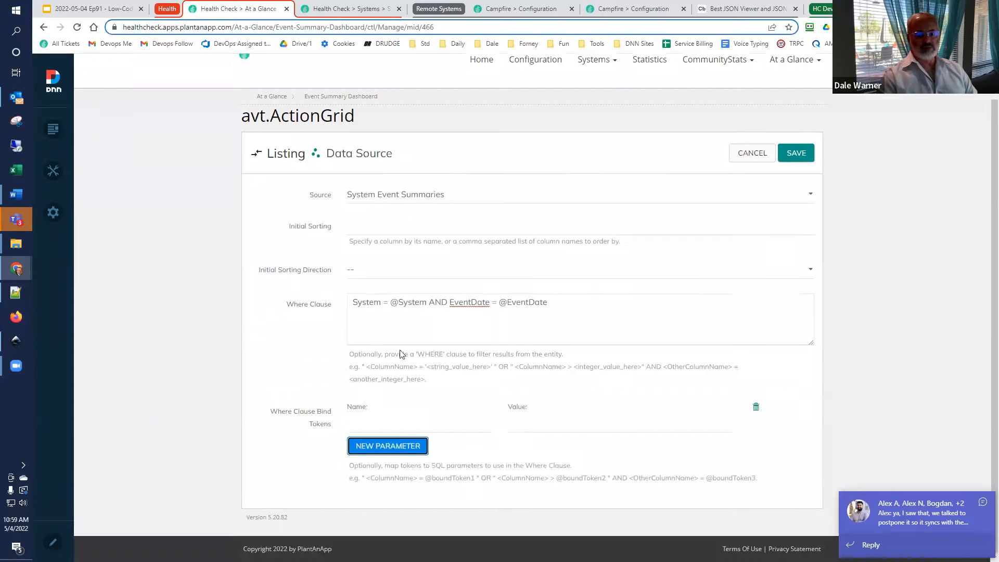
double_click(416, 301)
key("ctrl+c")
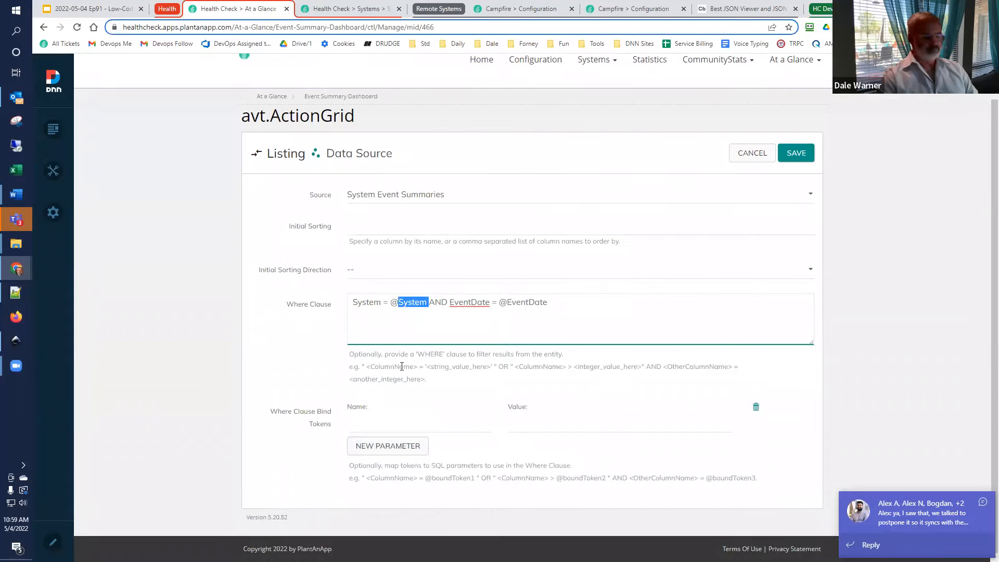
left_click(390, 422)
key("ctrl+v")
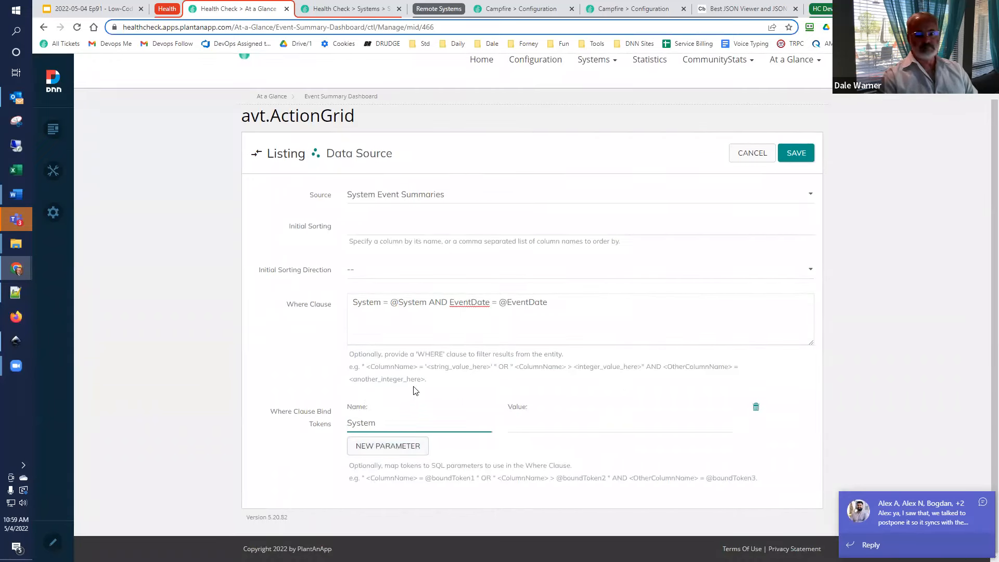
double_click(528, 302)
key("ctrl+c")
left_click(402, 448)
left_click(388, 458)
key("ctrl+v")
Step: Set the System bind token's value to [Get:System=1]
left_click(546, 426)
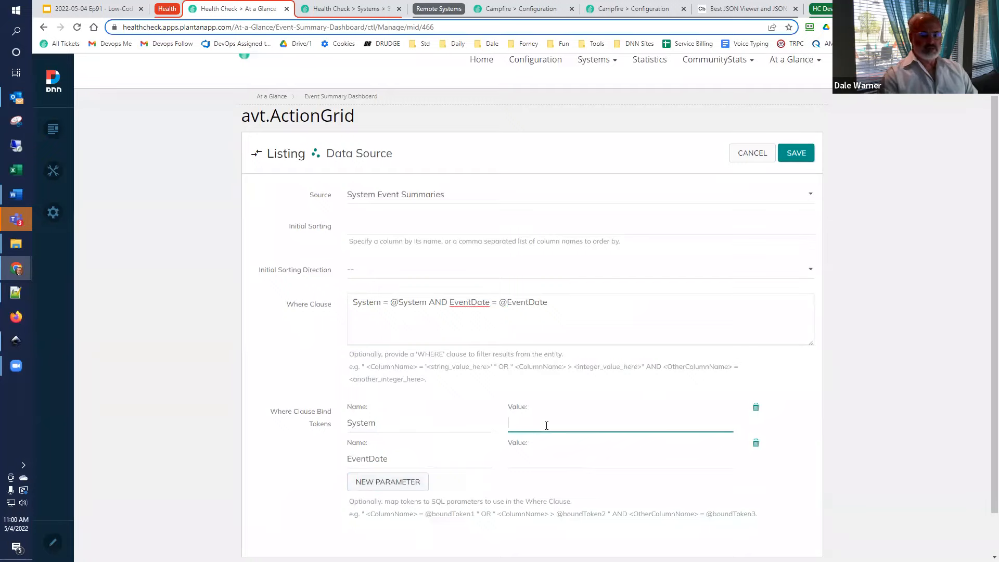
type("[GE")
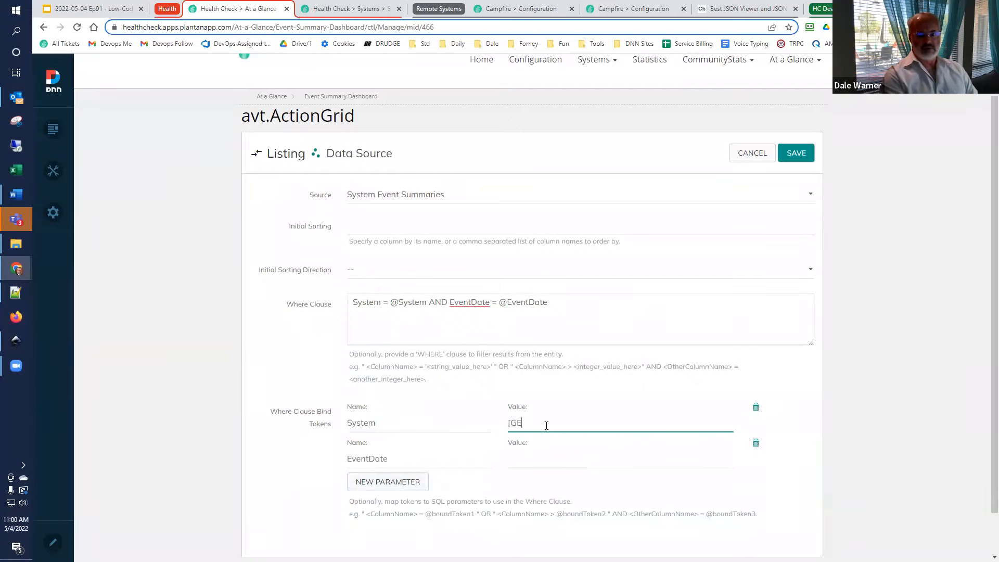
type("et:System=1]")
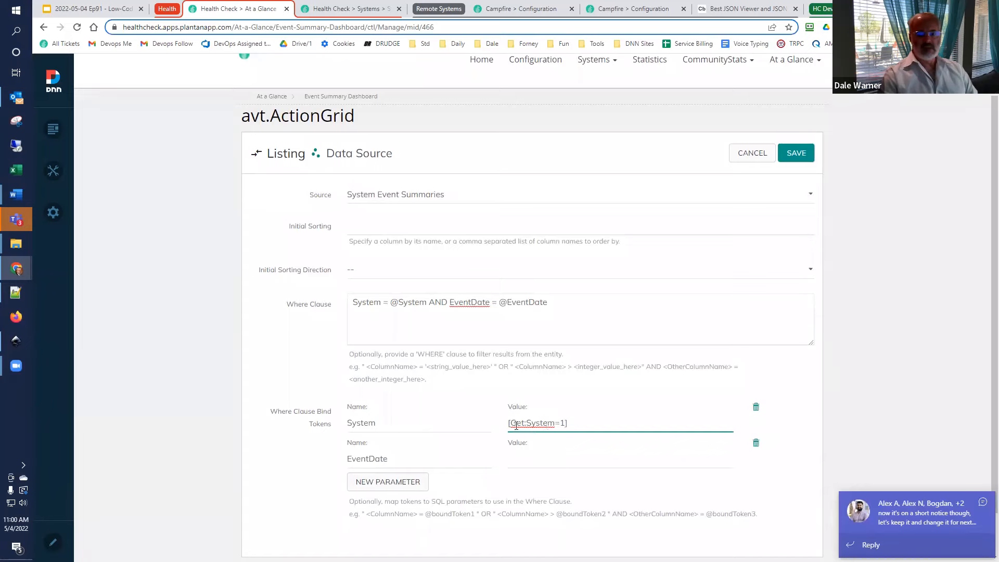
Step: Set the EventDate bind token's value to [Get:EventDate=2022-05-01] and save the data source
left_click(557, 458)
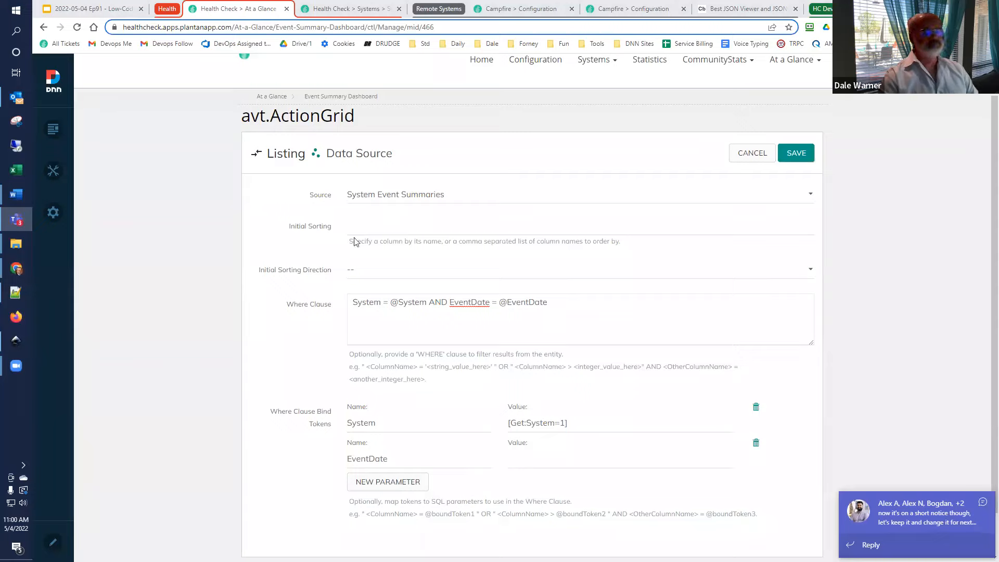
left_click(544, 464)
type("[Get:Even")
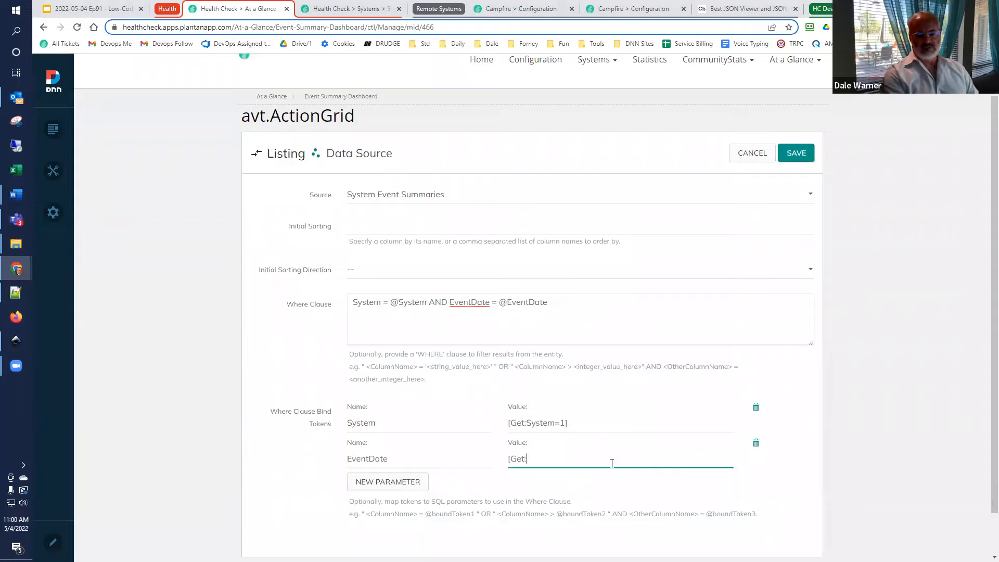
type("tDate=20")
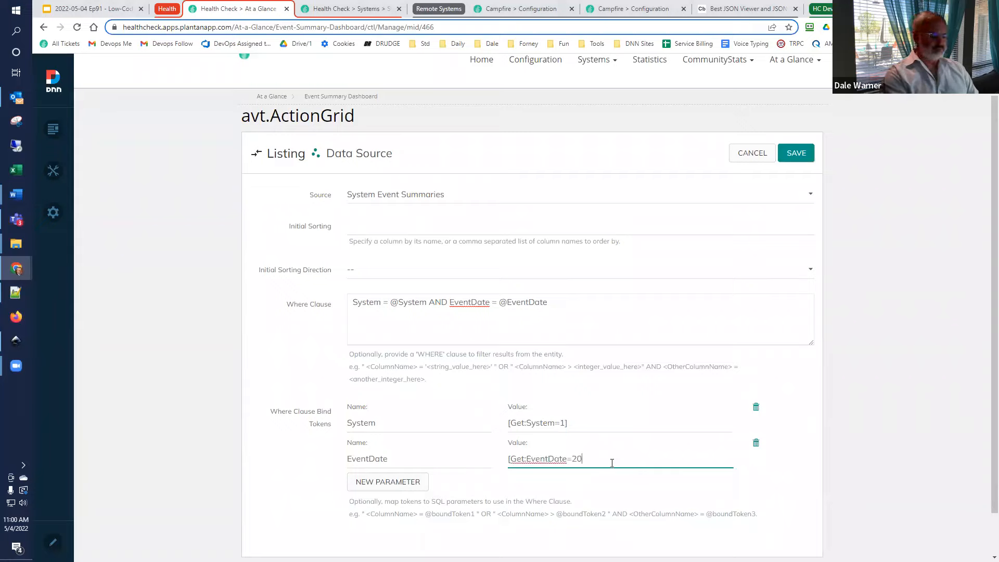
type("22-05-01]")
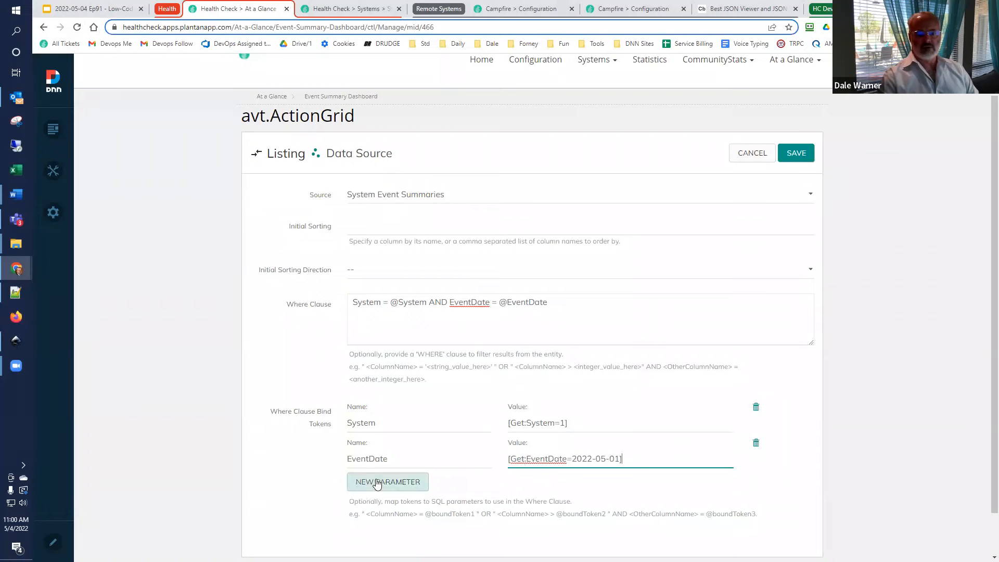
scroll(292, 471, "down", 2)
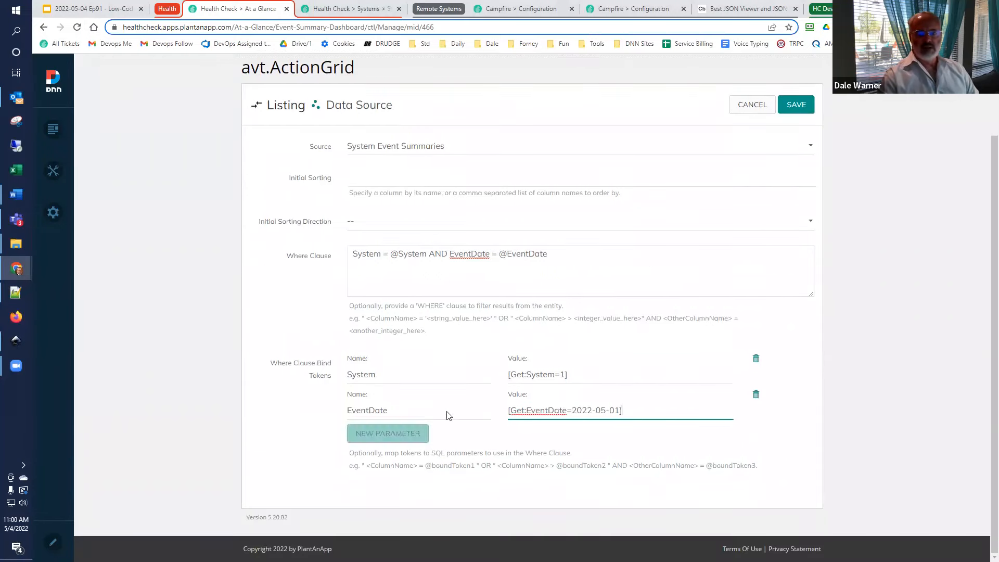
left_click(800, 106)
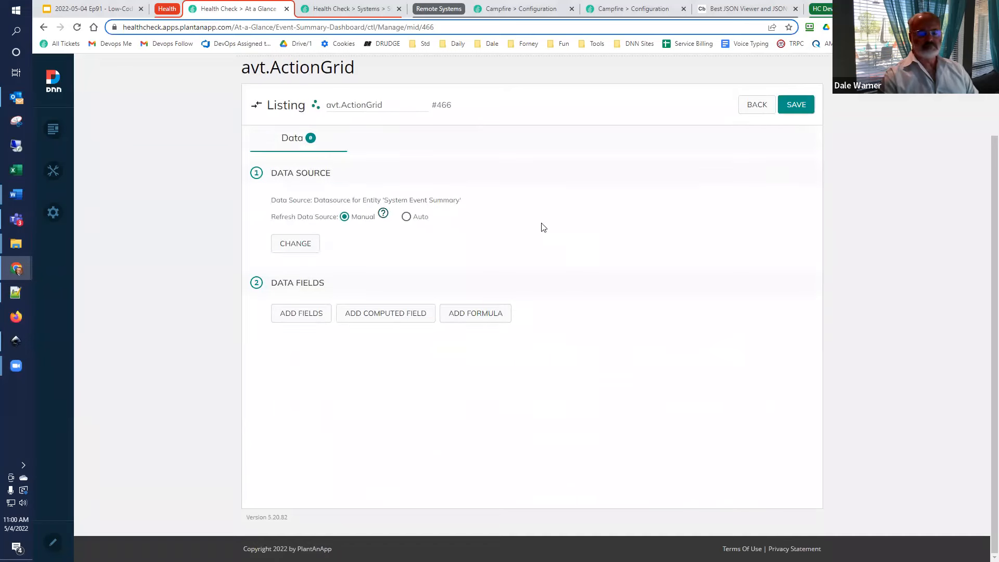
Step: Add the EventDate, LogTypeKey, NumberOfEvents, WarningLevel, System, LogTypeKeyFAIconCode, LogTypeKeyTitle, WarningLevelColor and WarningLevelRGBColor data fields to the listing and save it
left_click(290, 314)
scroll(308, 307, "down", 2)
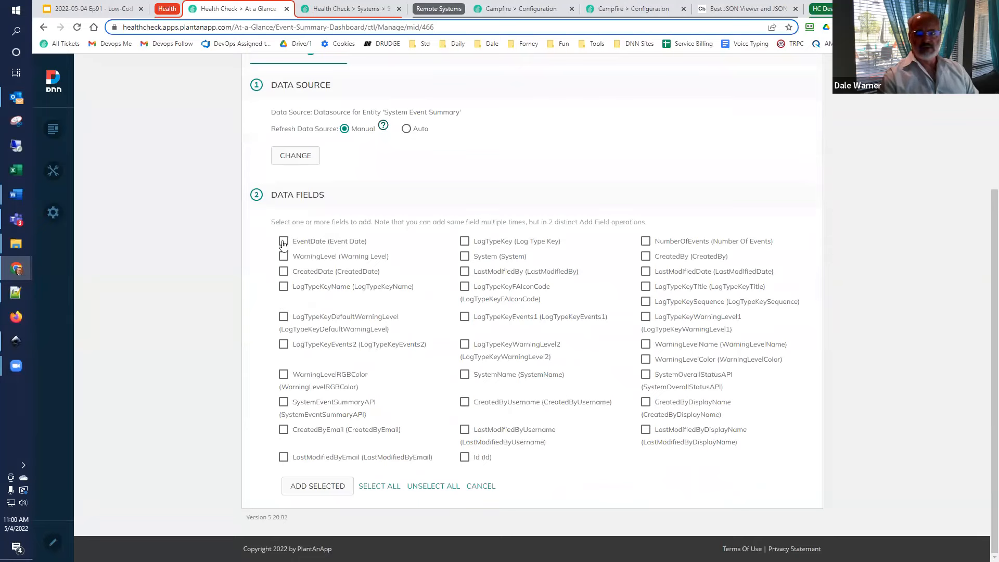
left_click(283, 242)
left_click(465, 242)
left_click(646, 241)
left_click(284, 258)
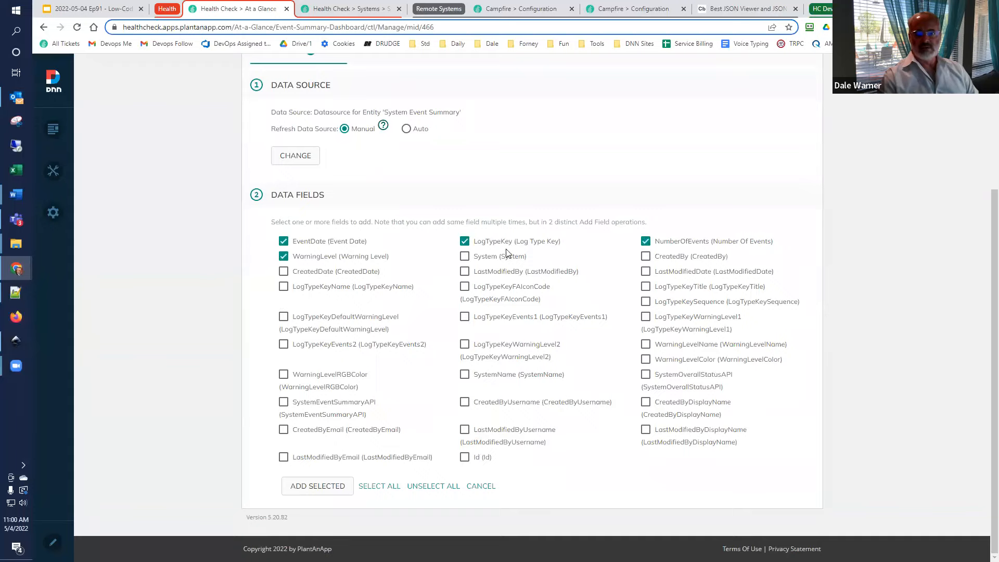
left_click(465, 257)
left_click(465, 287)
left_click(646, 287)
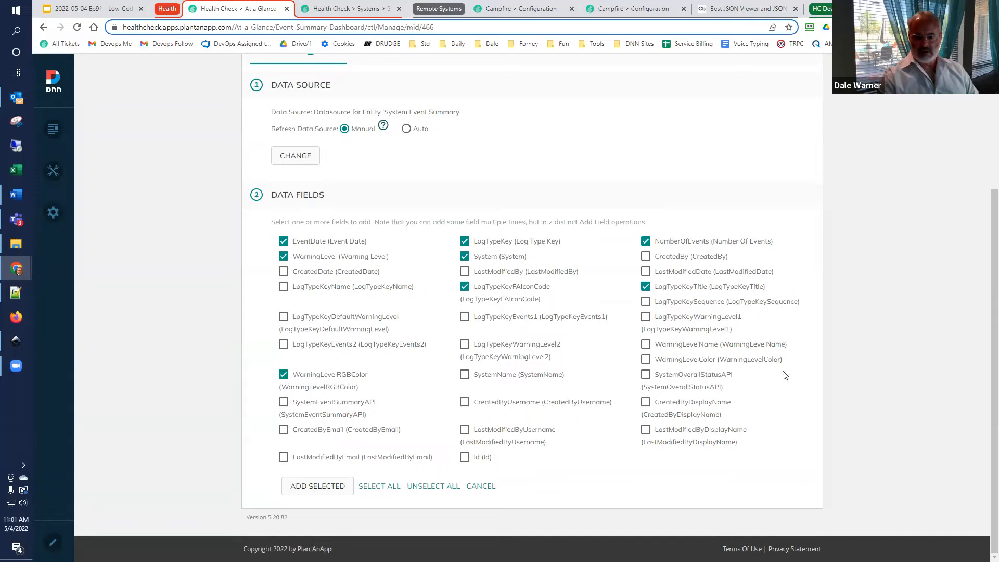
left_click(647, 360)
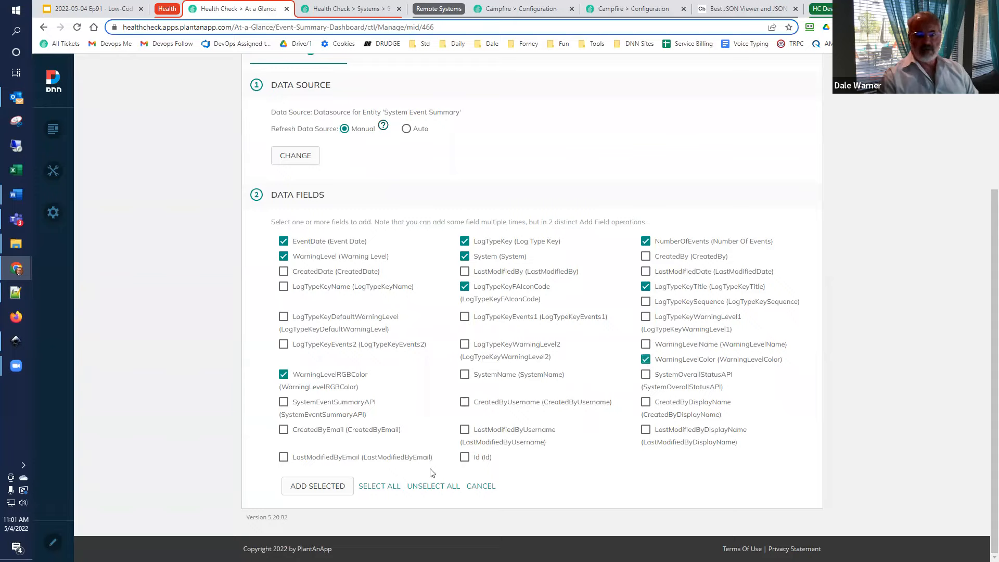
left_click(332, 488)
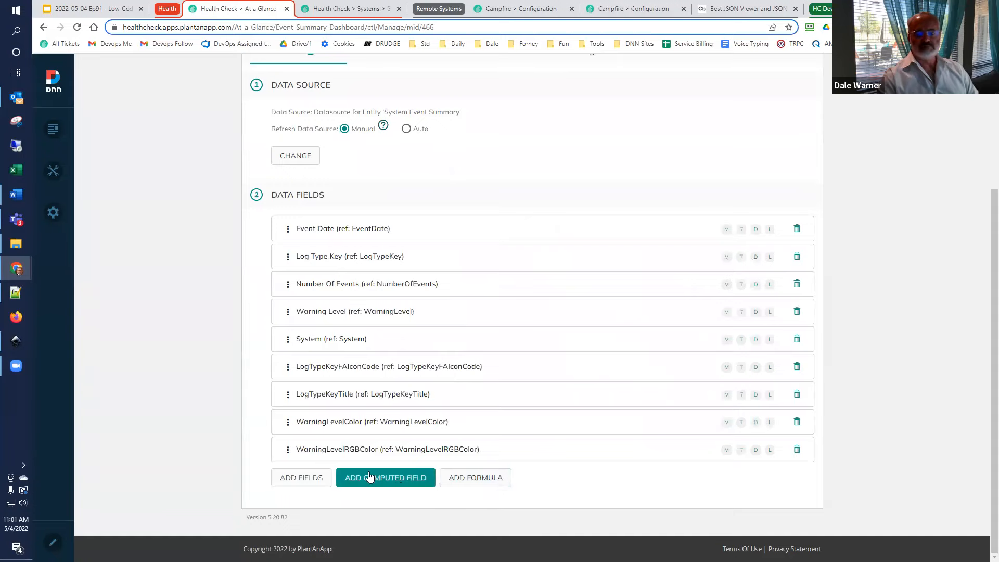
scroll(685, 388, "up", 4)
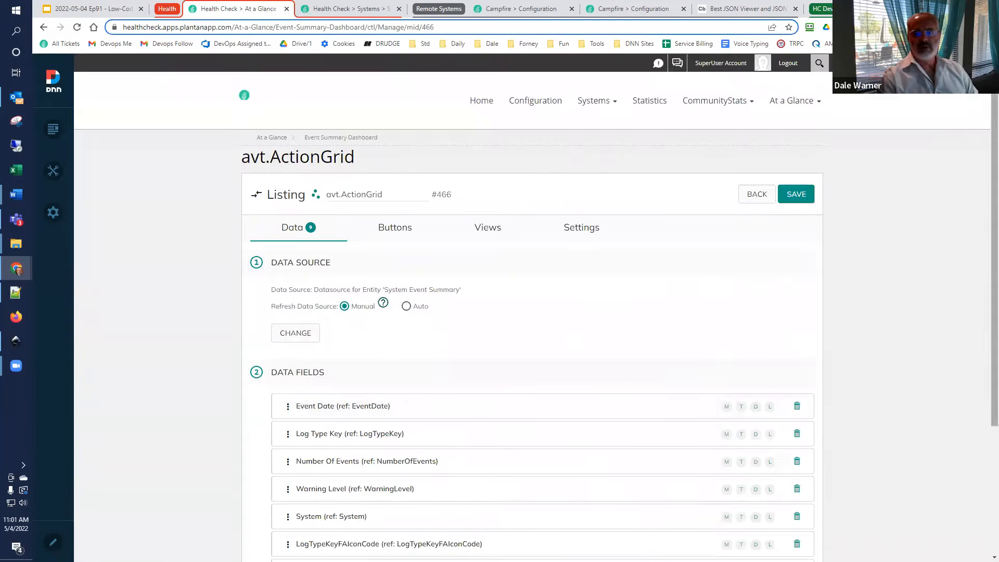
left_click(797, 194)
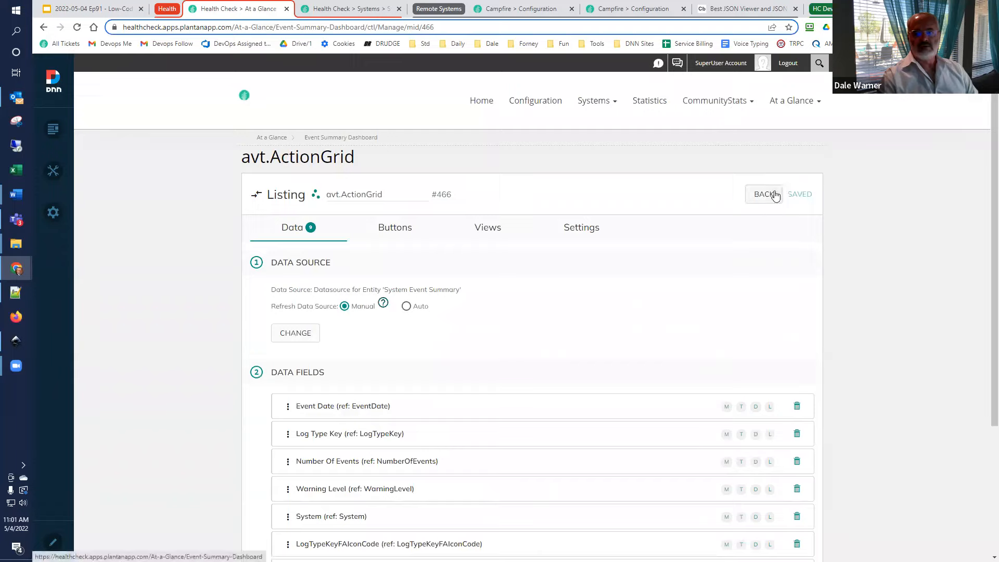
Step: Rename the listing as "Summary Dashboard", save it and return to the Event Summary Dashboard page
double_click(387, 195)
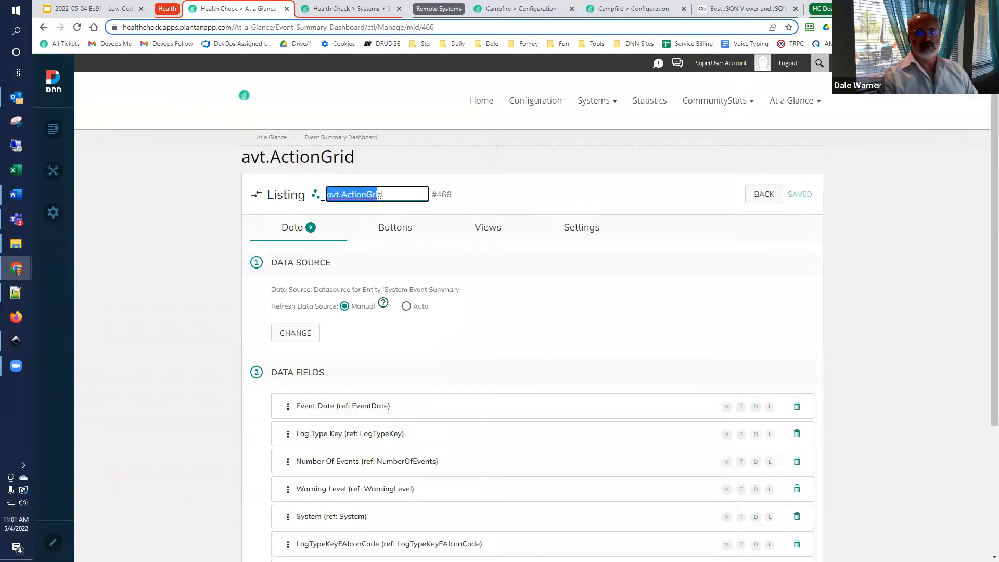
key("BackSpace")
type("Dashboard")
key("Home")
type("Summary")
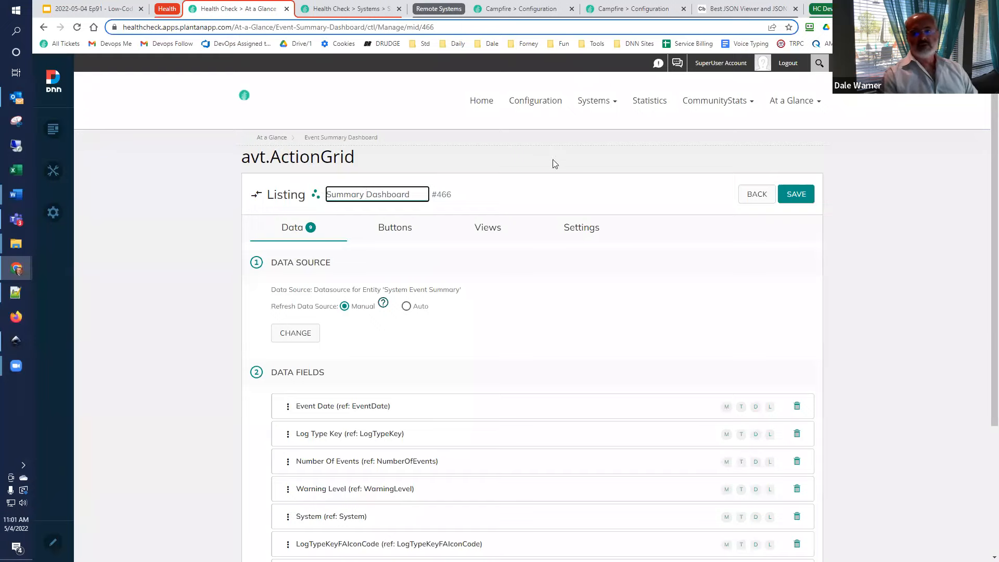
left_click(806, 205)
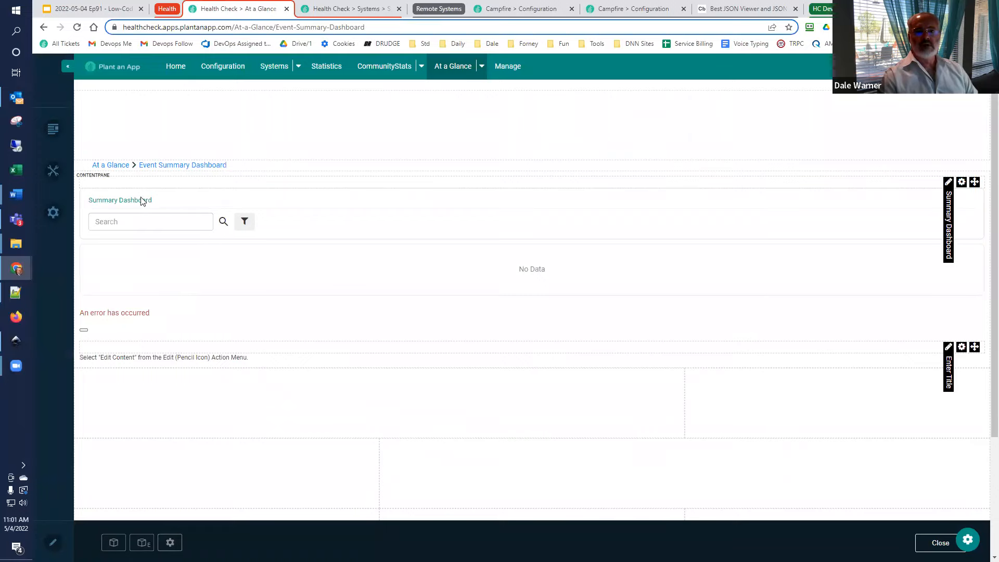
Step: Go to the At a Glance page and open the Event Summary for the Campfire system
left_click(124, 166)
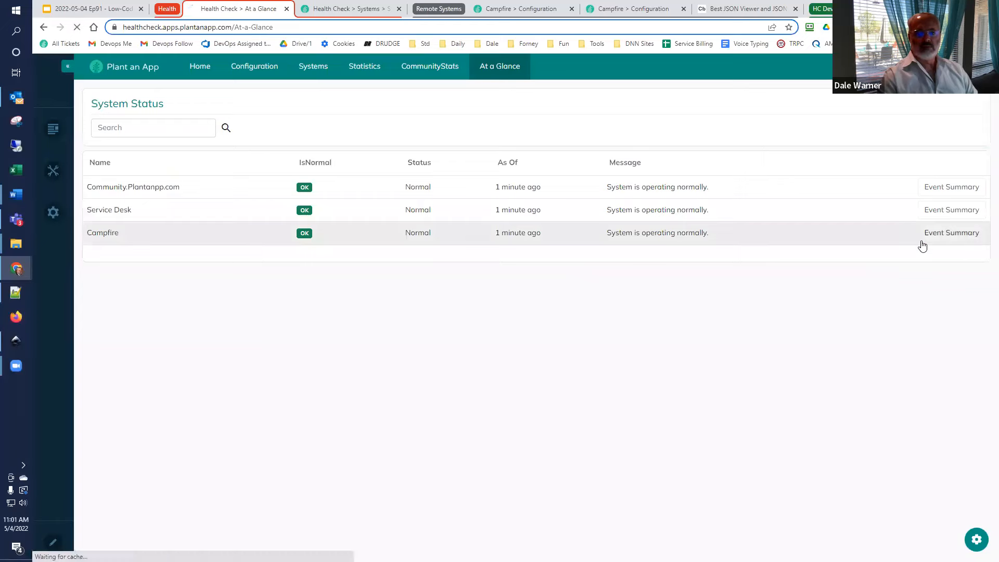
left_click(923, 242)
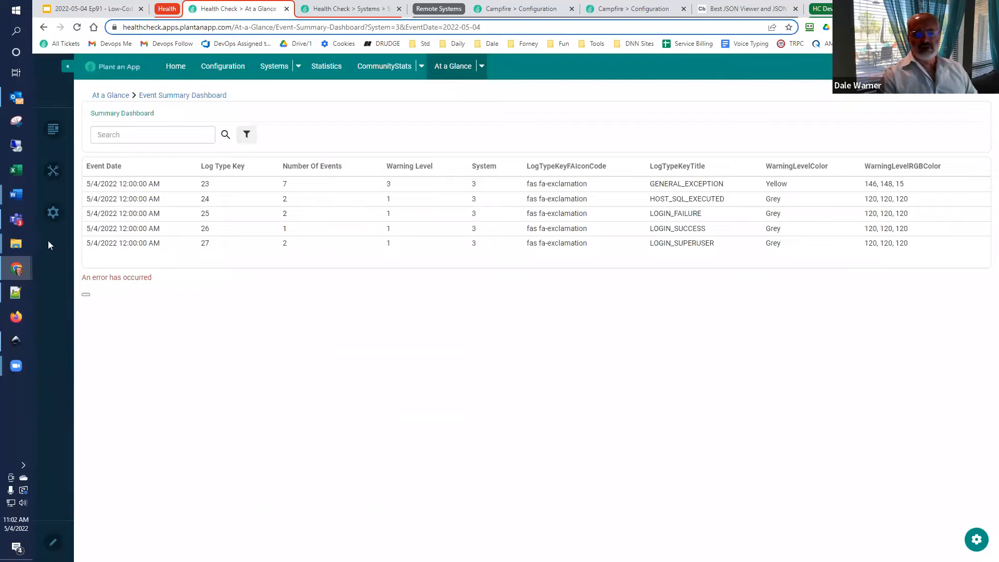
left_click(974, 539)
left_click(804, 515)
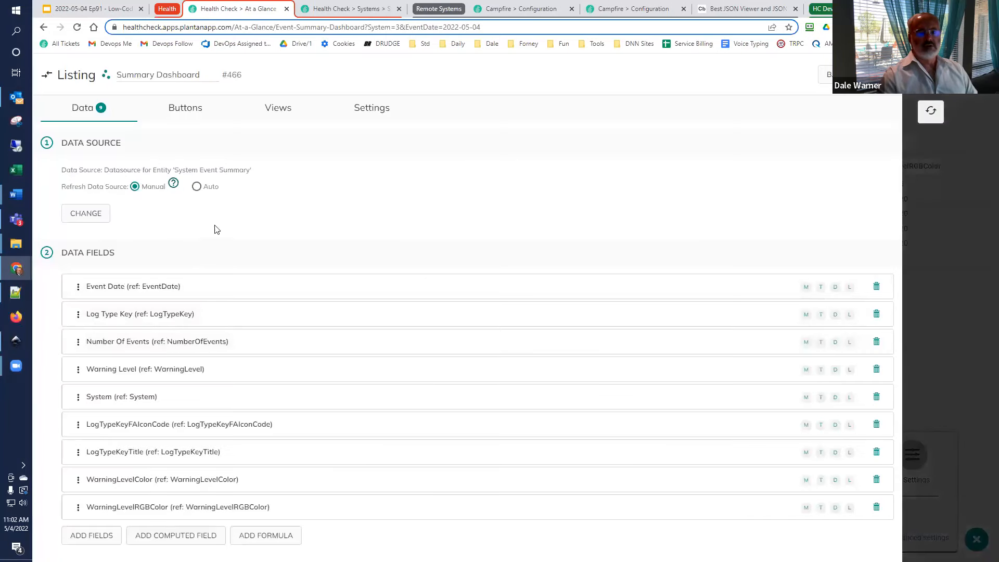
left_click(929, 111)
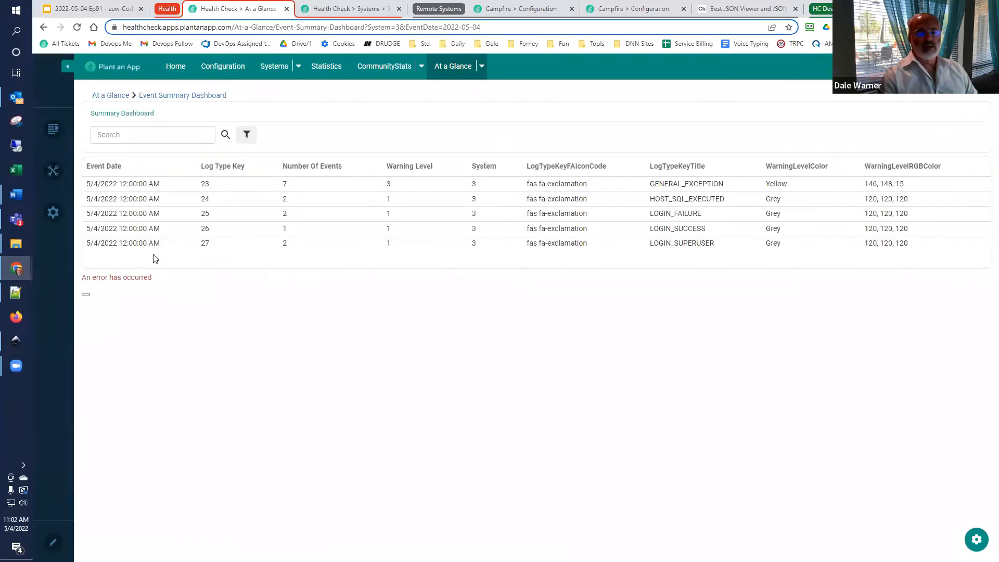
Step: Set the Event Summary Dashboard page's layout to default-bs5, save the page settings and reload the page
mouse_move(55, 133)
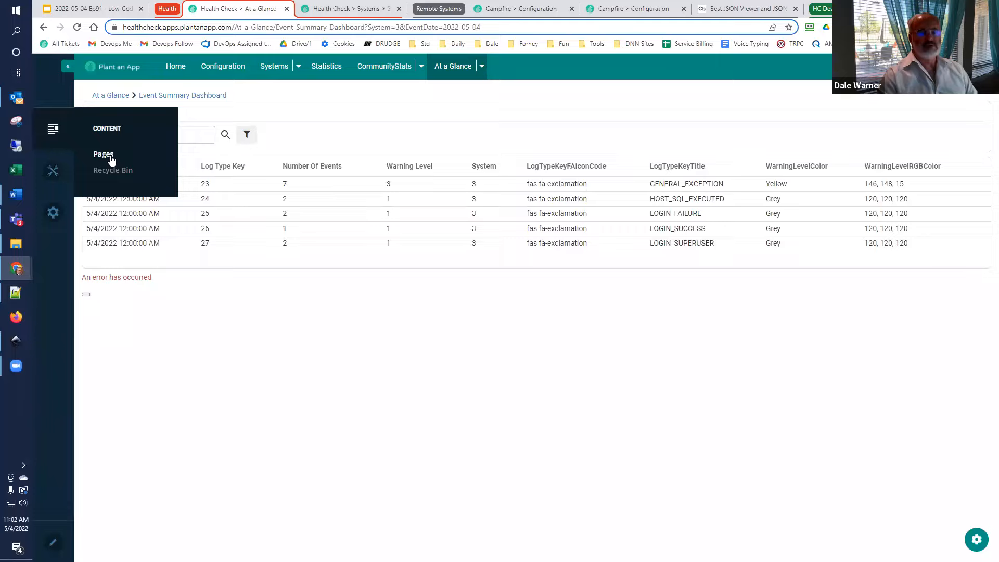
left_click(107, 155)
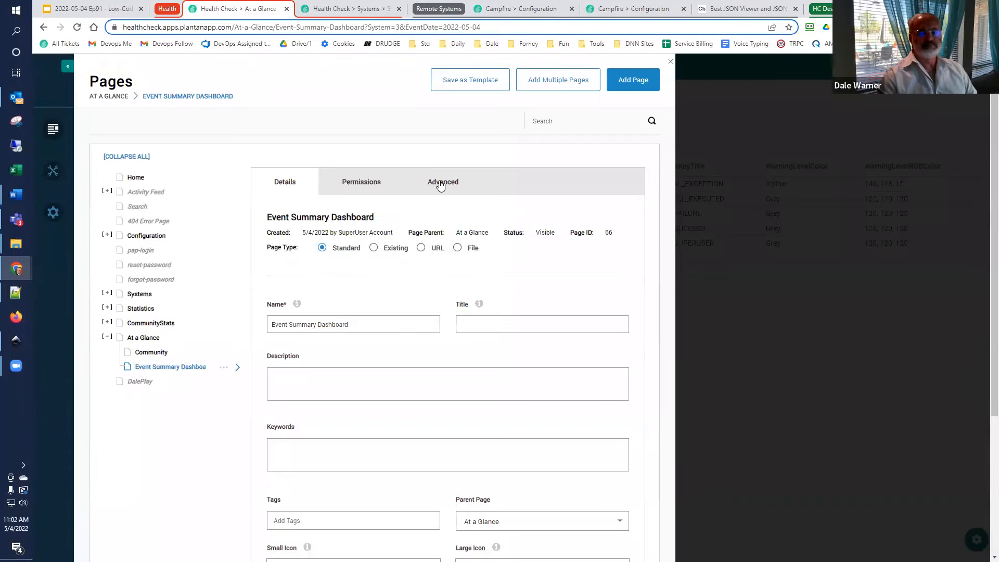
left_click(440, 185)
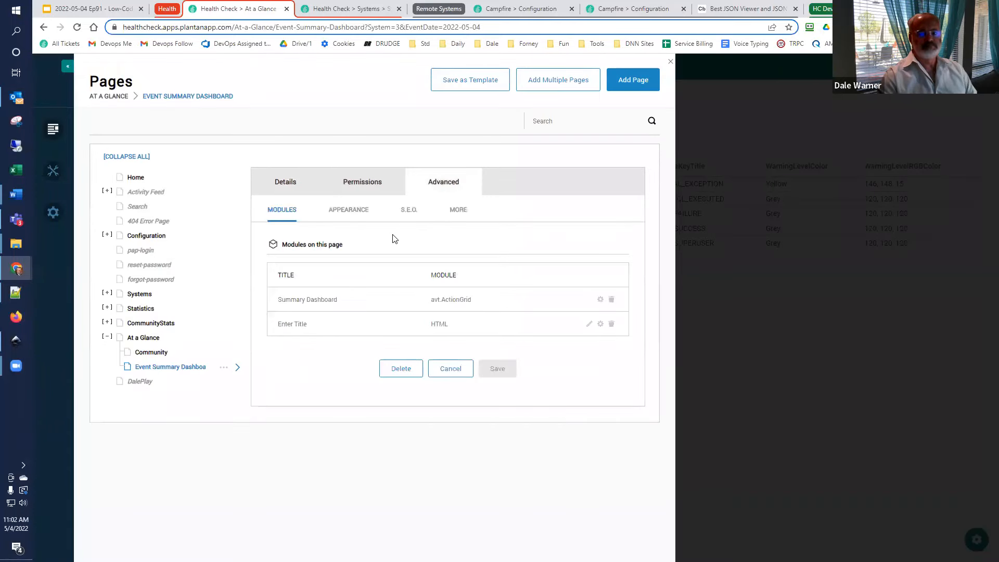
left_click(364, 211)
scroll(398, 341, "down", 2)
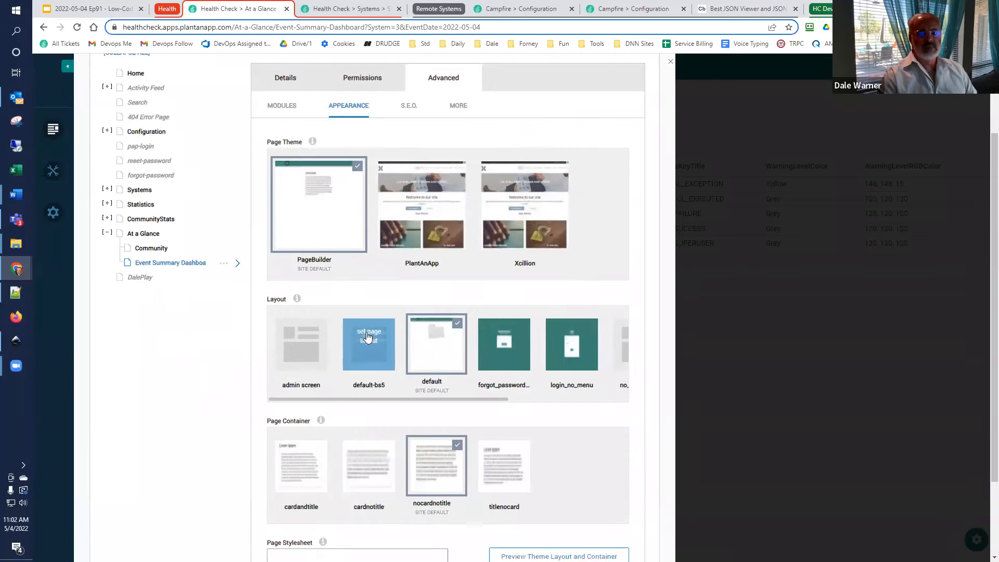
scroll(397, 341, "down", 2)
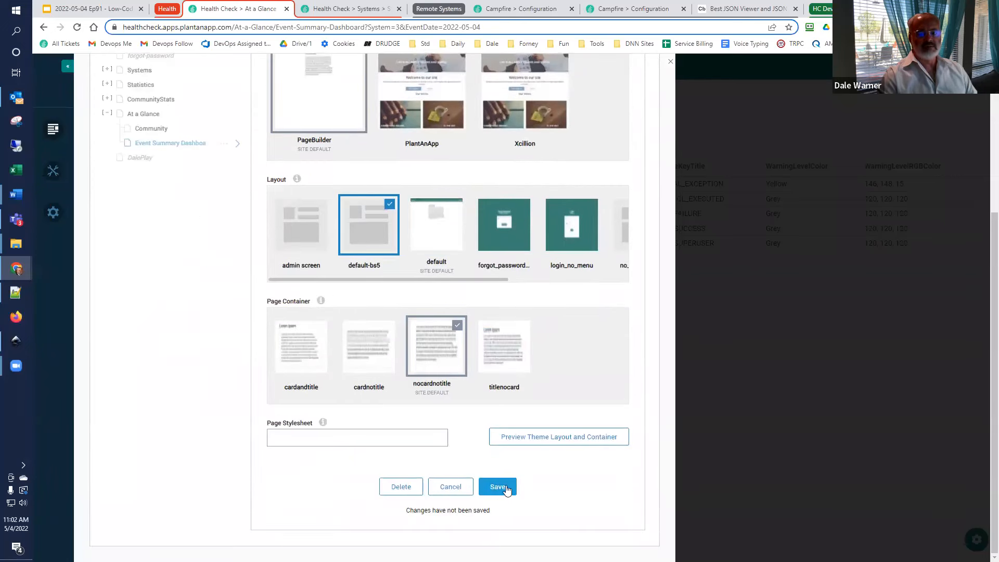
left_click(497, 501)
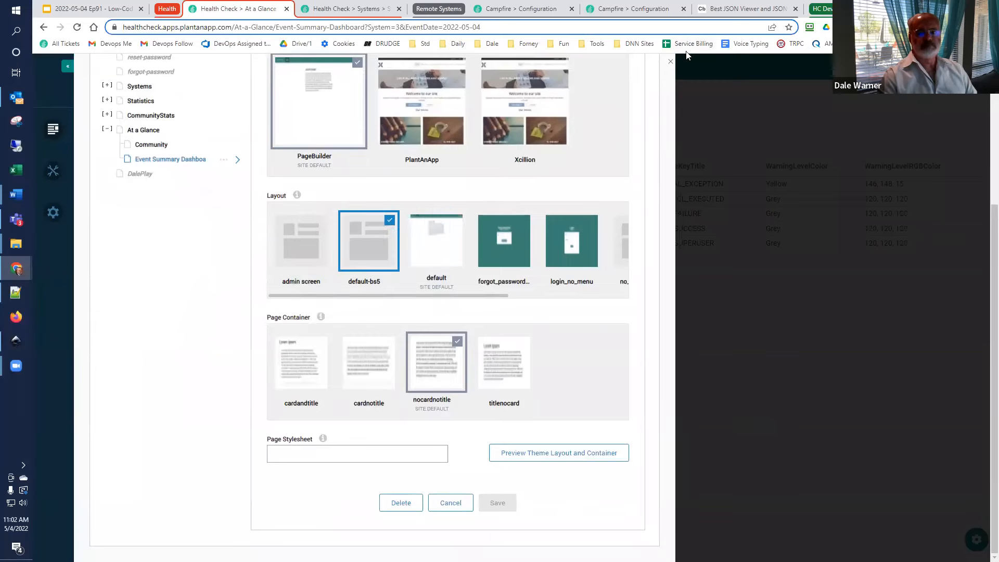
left_click(671, 61)
left_click(77, 28)
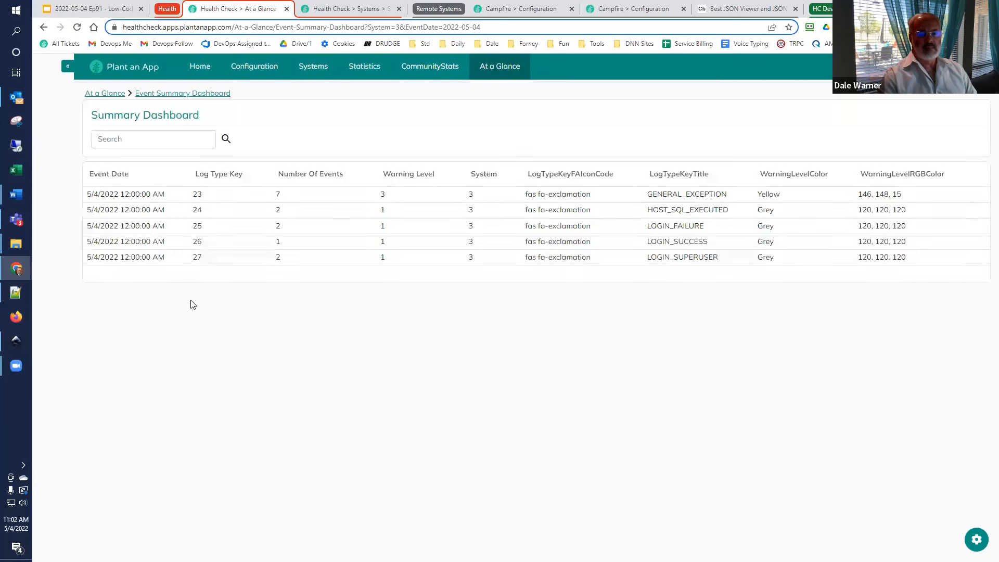
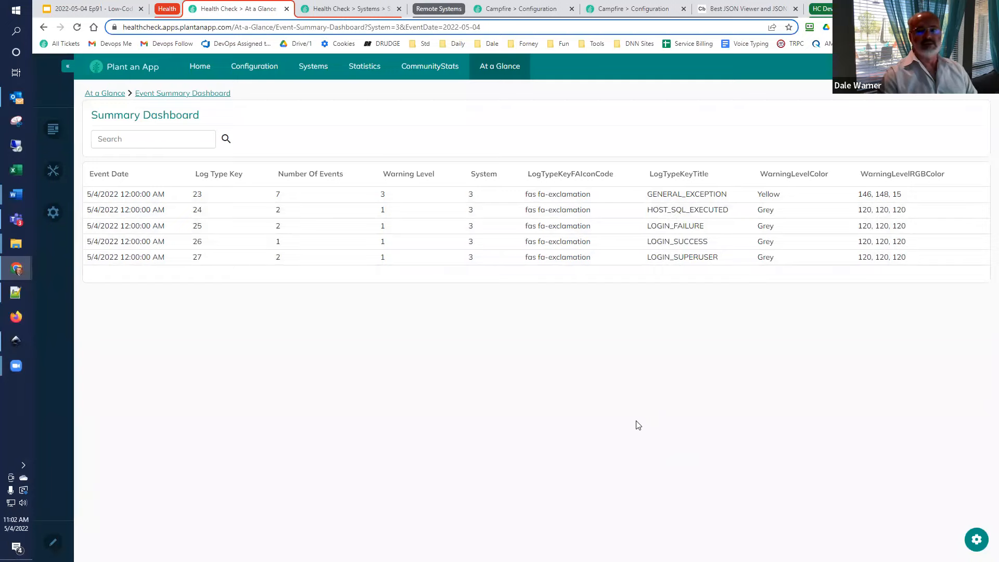
Step: Look over the open Campfire API test and SQL Console pages, and collapse the Remote Systems and HC Dev Tools tab groups
left_click(546, 10)
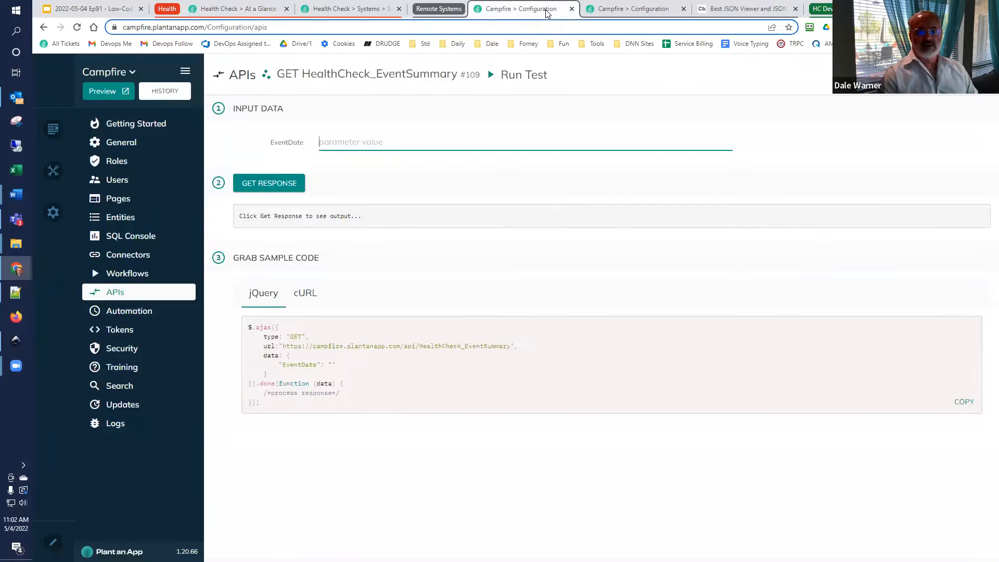
left_click(622, 16)
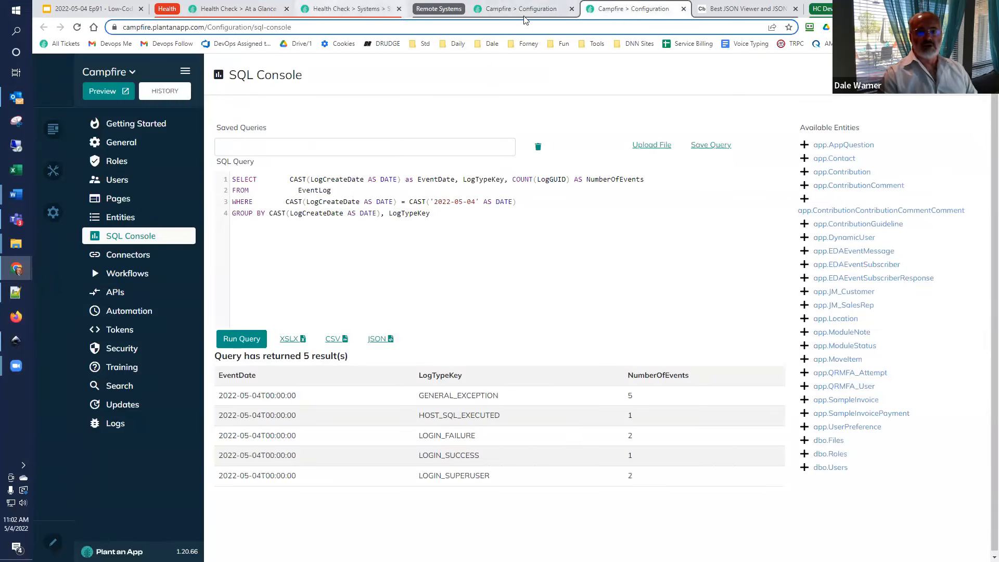
left_click(439, 9)
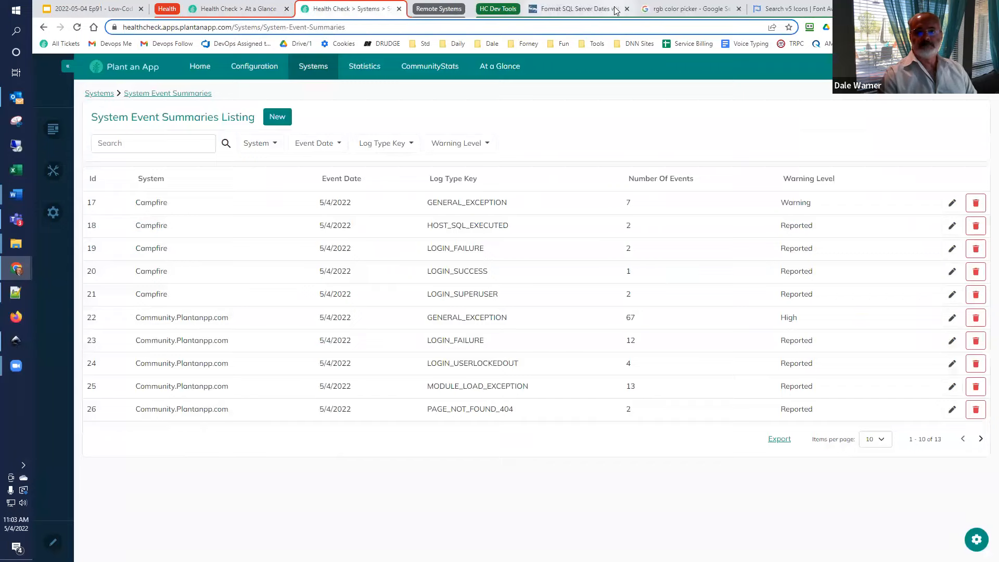
left_click(483, 9)
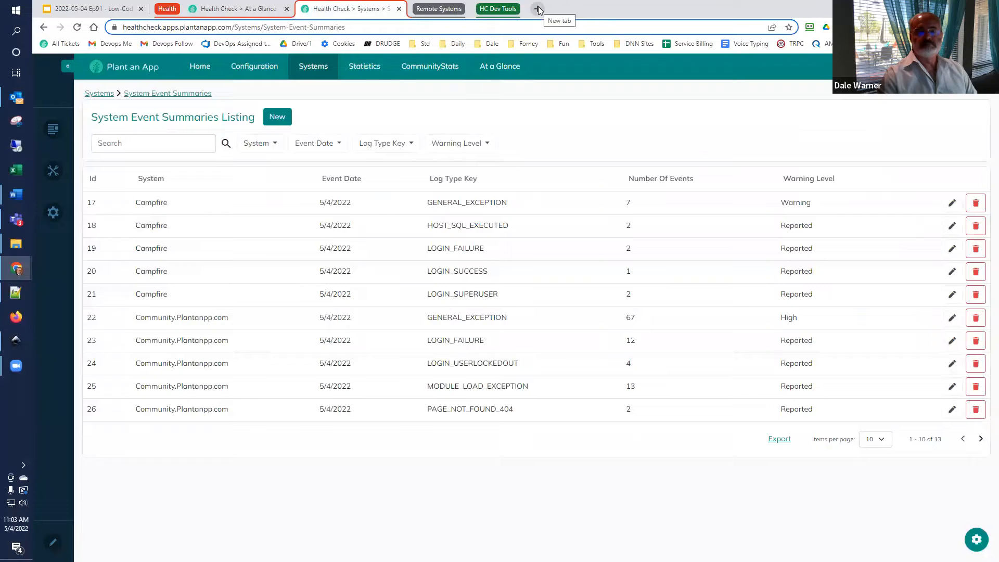
Step: Open the Campfire website in a new browser tab and view its Contributions listing
left_click(538, 9)
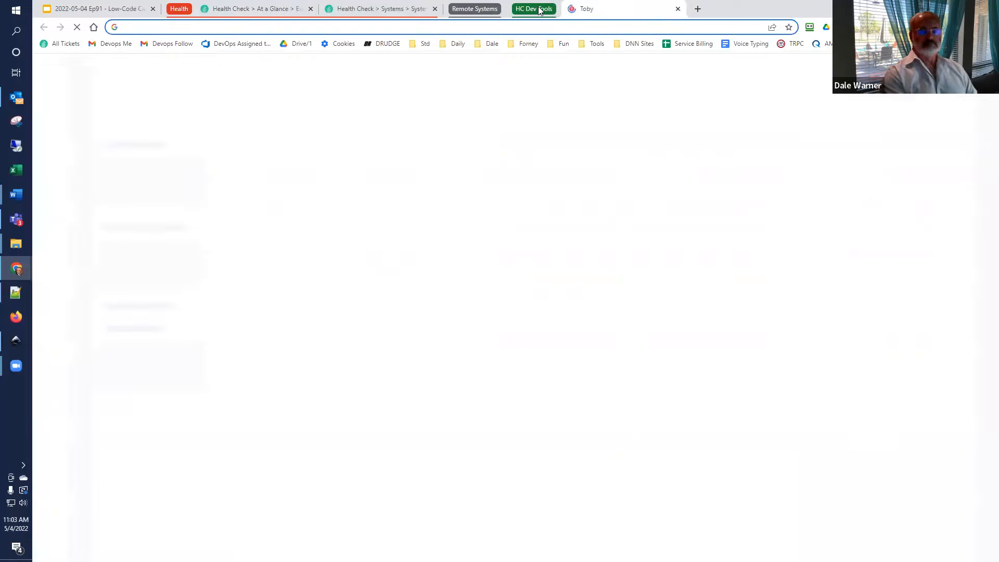
type("camp")
key("Return")
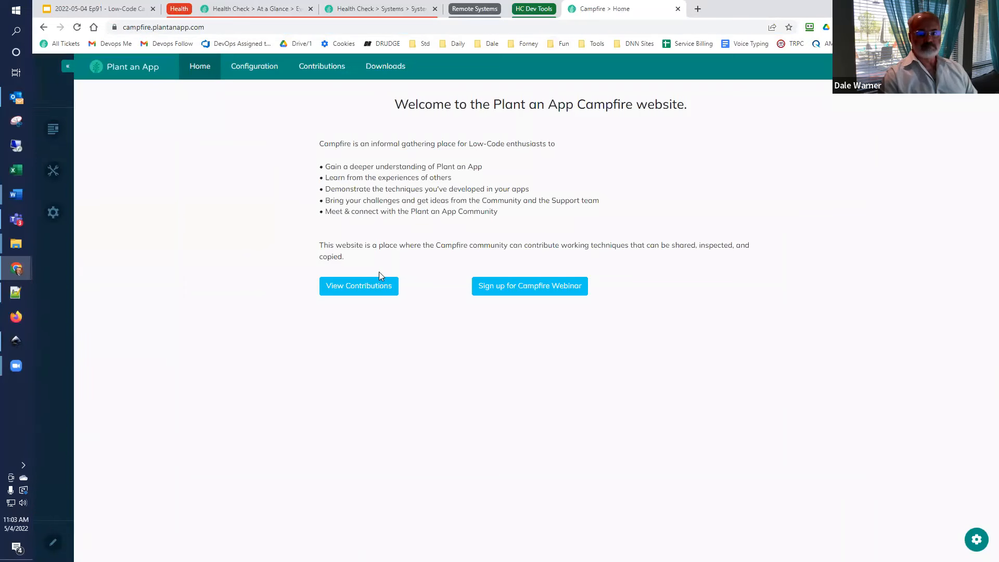
left_click(354, 288)
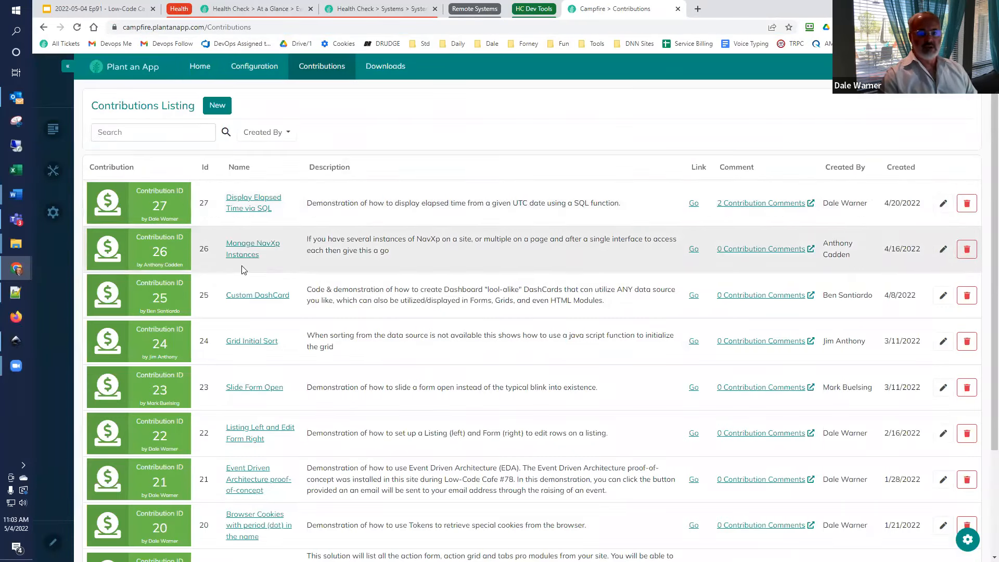
Step: Open the Custom DashCard contribution's page, download Tekk-DashCard-CSS.txt, open it in Notepad++ and copy all of its CSS
left_click(694, 296)
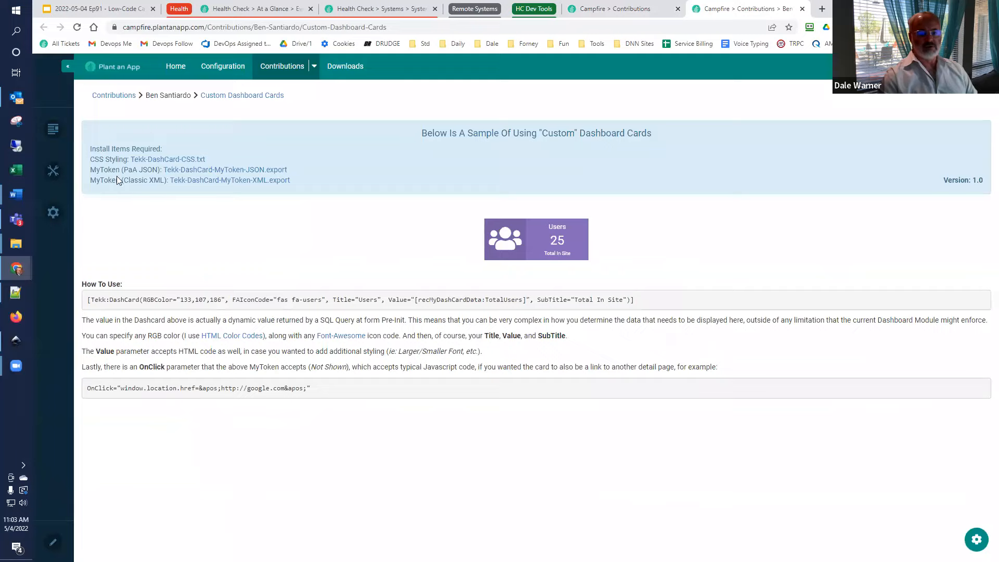
left_click(179, 161)
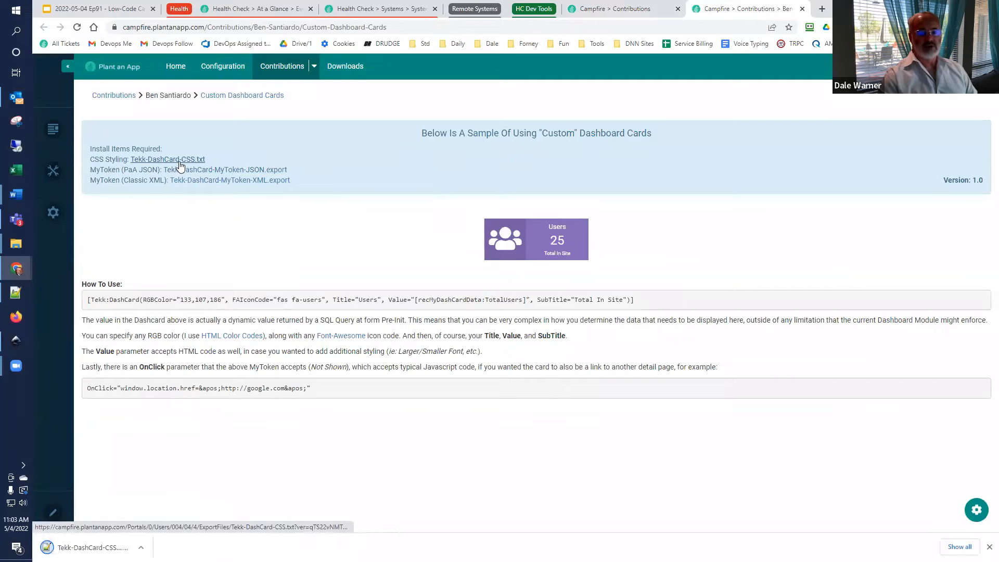
left_click(89, 547)
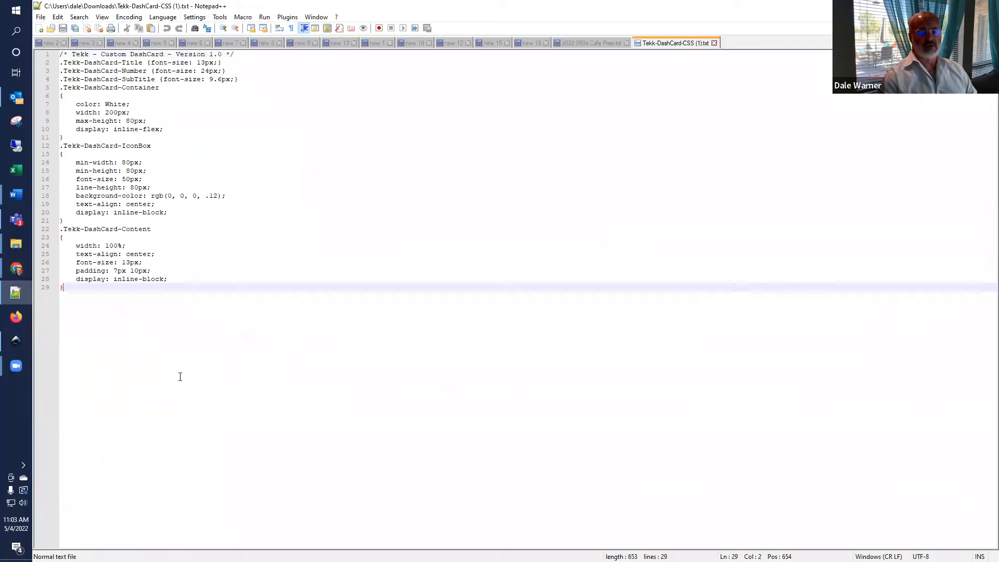
left_click_drag(179, 375, 63, 154)
left_click_drag(63, 87, 59, 53)
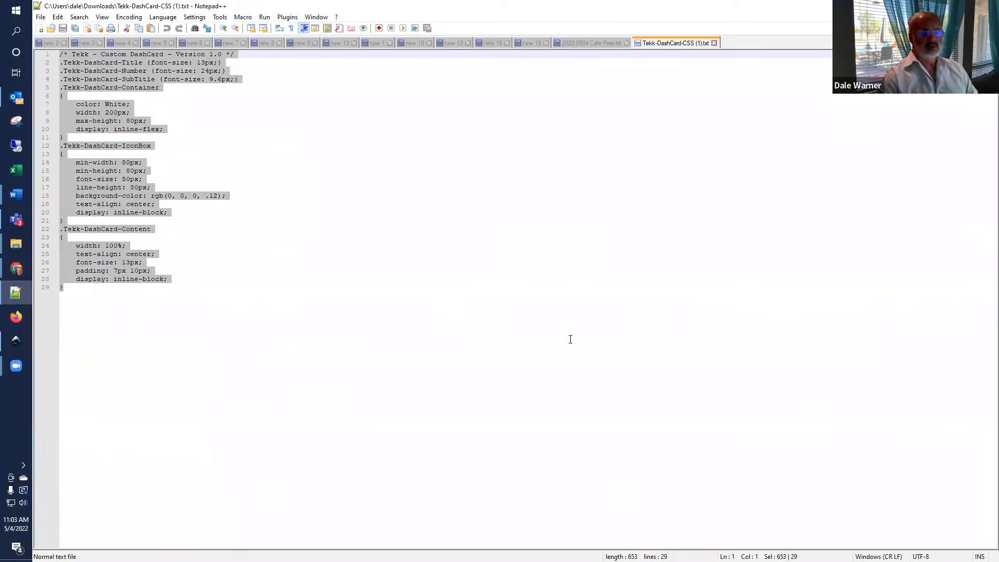
Step: Return to the Event Summary Dashboard page in the browser, paste the copied DashCard CSS into its Page CSS and save
key("alt+Tab")
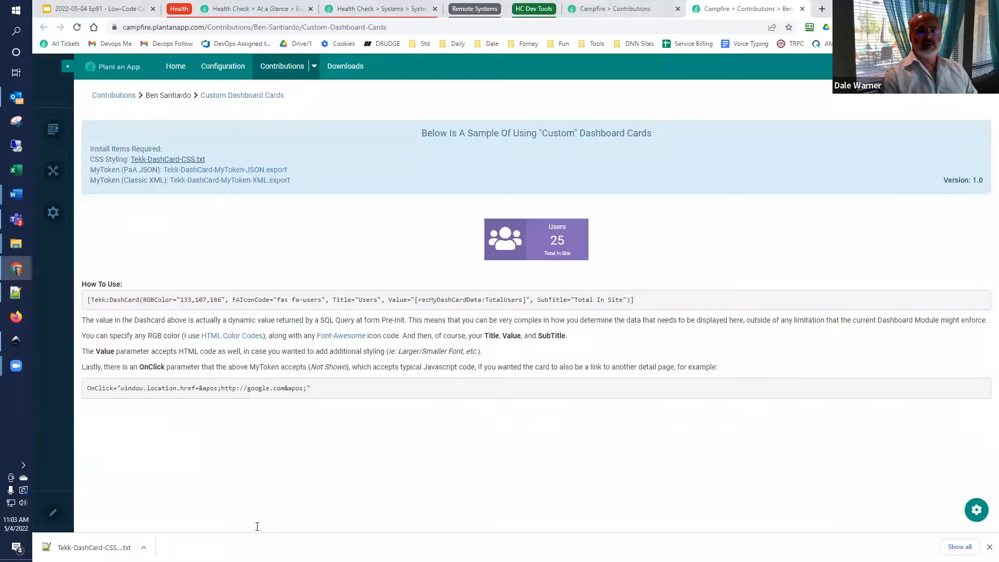
left_click(263, 9)
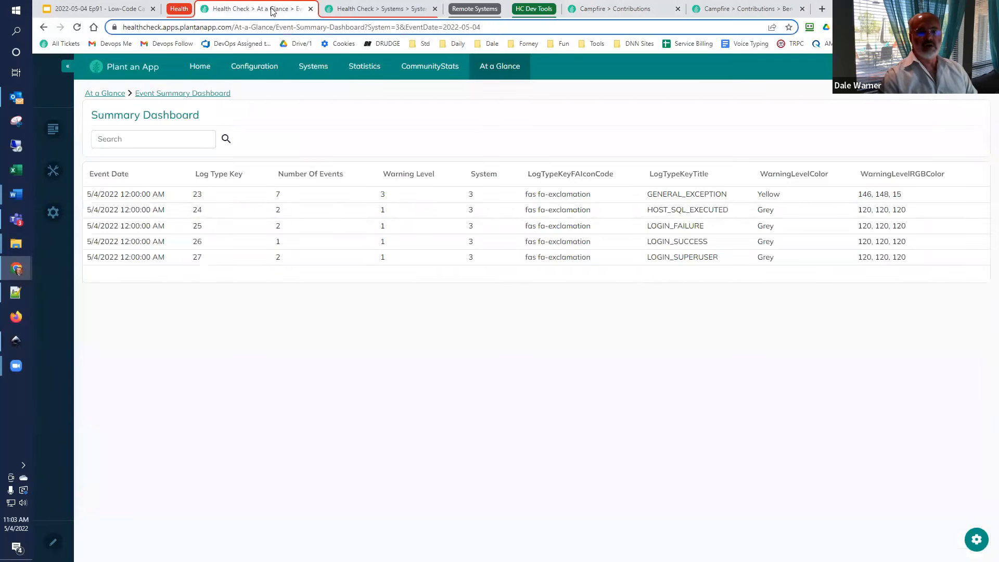
left_click(976, 539)
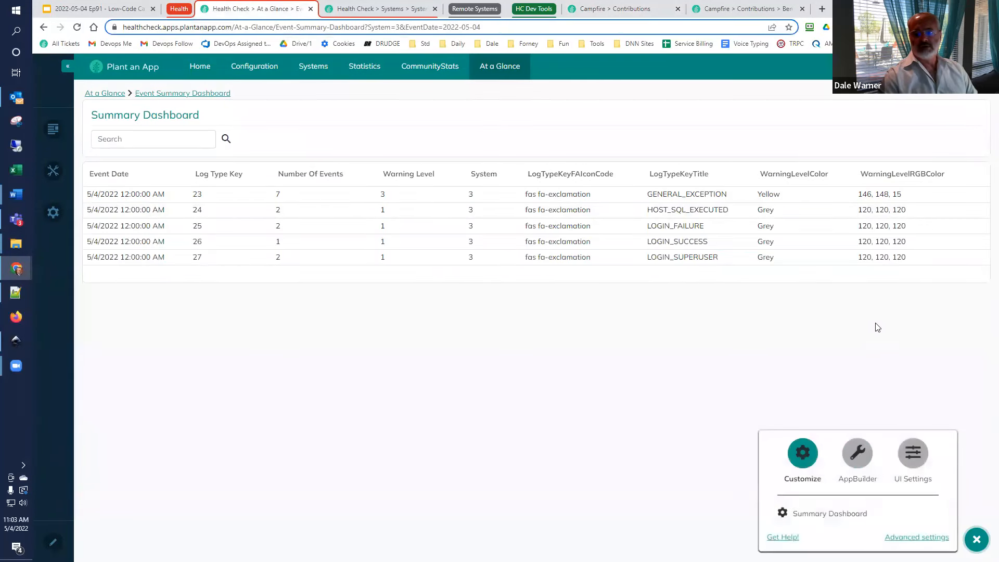
left_click(912, 453)
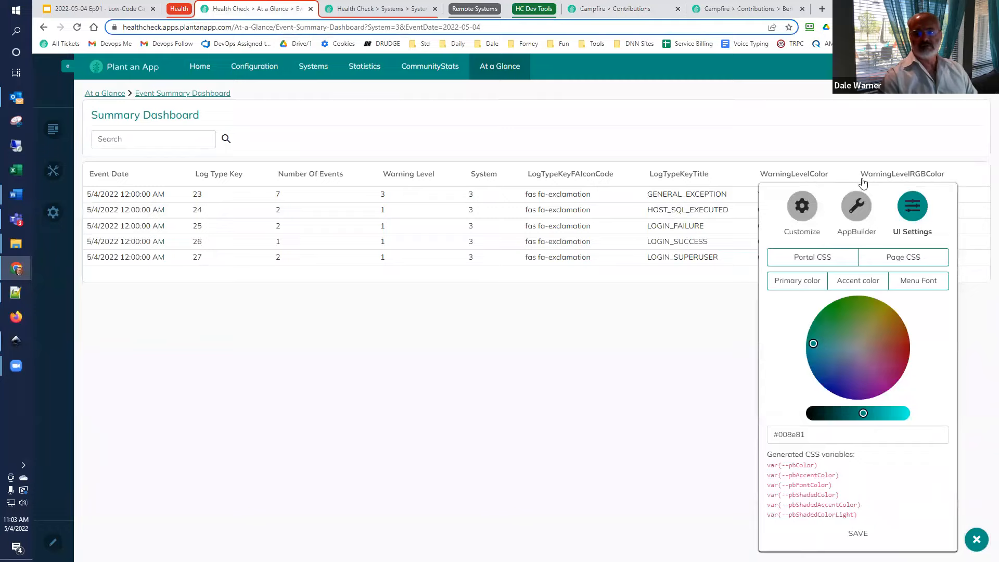
left_click(912, 258)
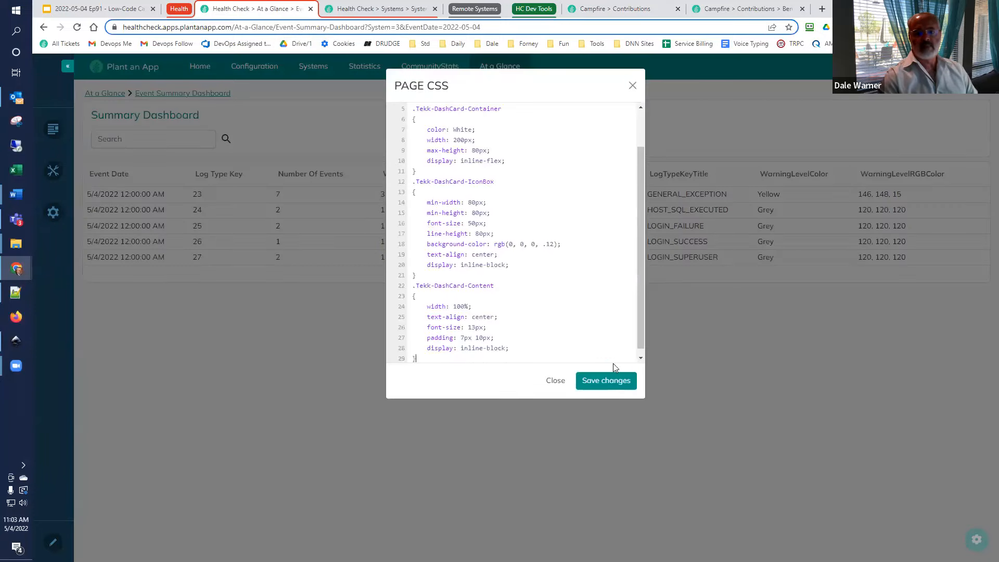
left_click(596, 381)
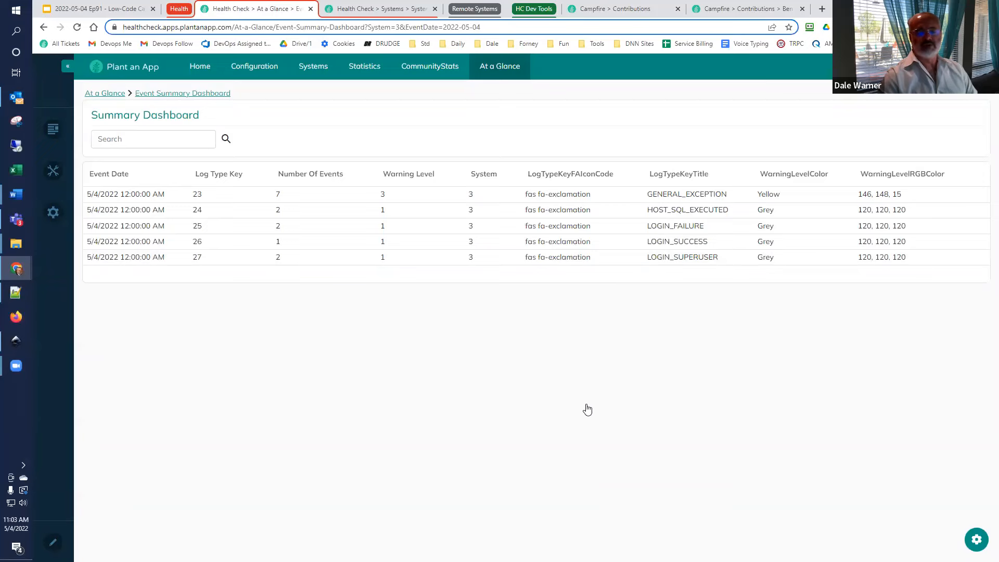
Step: Copy the sample Tekk:DashCard token from the contribution's How To Use section and return to the Event Summary Dashboard page
left_click(744, 9)
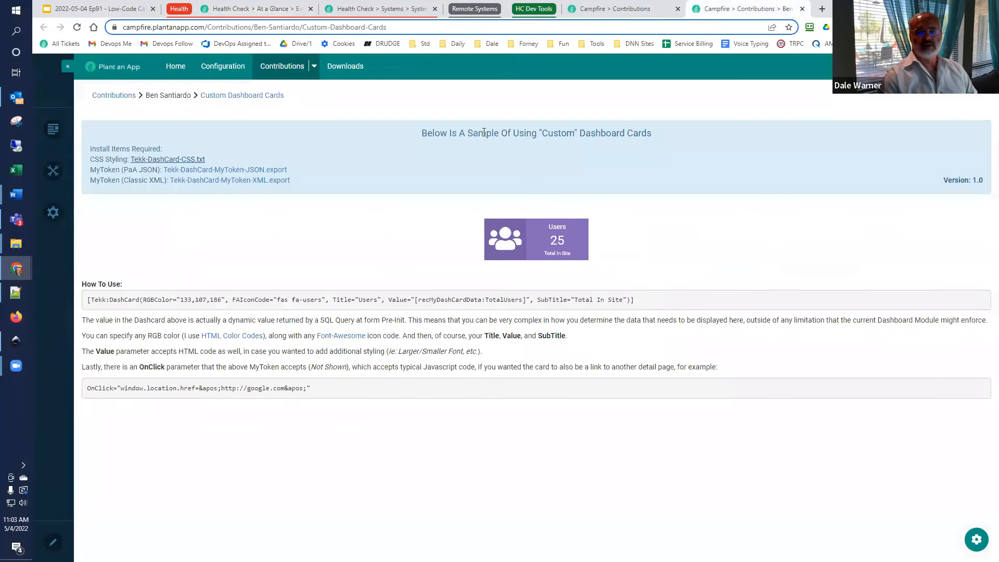
left_click_drag(649, 304, 89, 299)
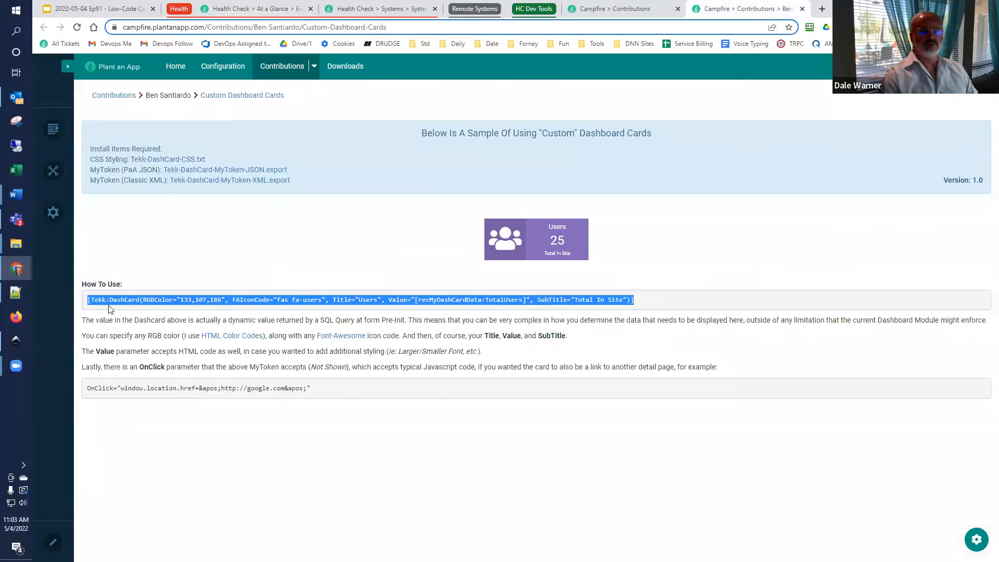
left_click(252, 11)
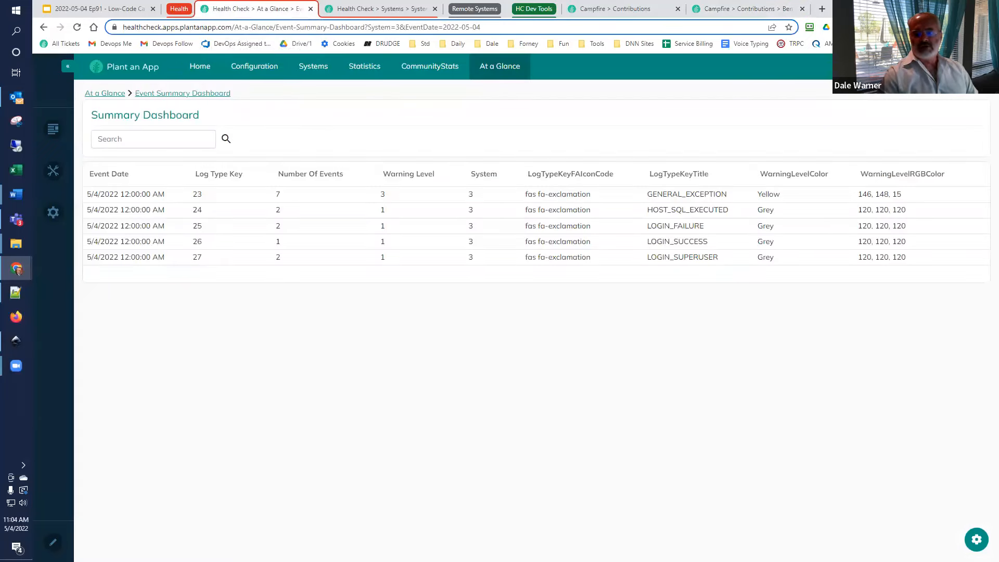
Step: Open the Summary Dashboard listing's configuration and add a computed field titled DashCard
left_click(978, 544)
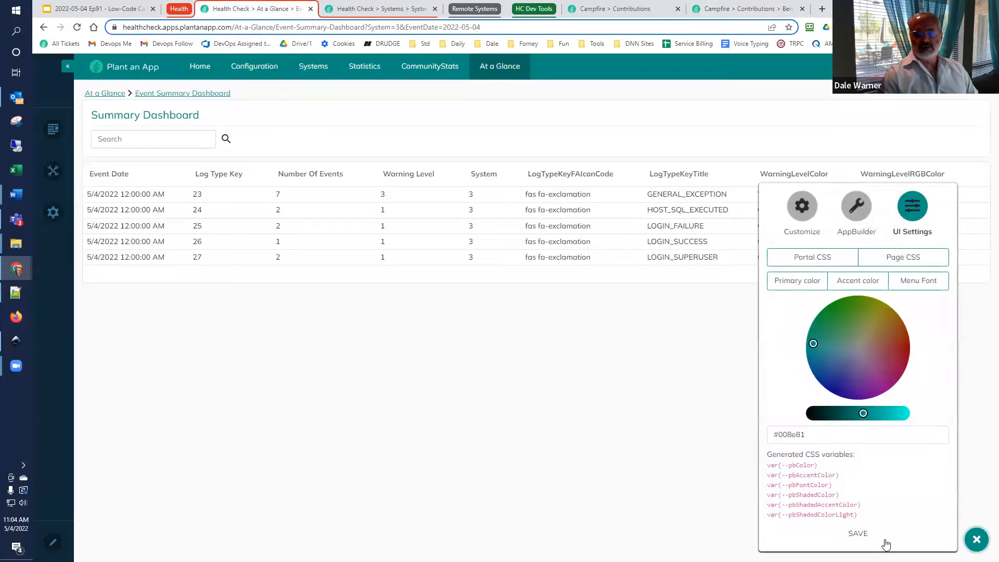
left_click(802, 206)
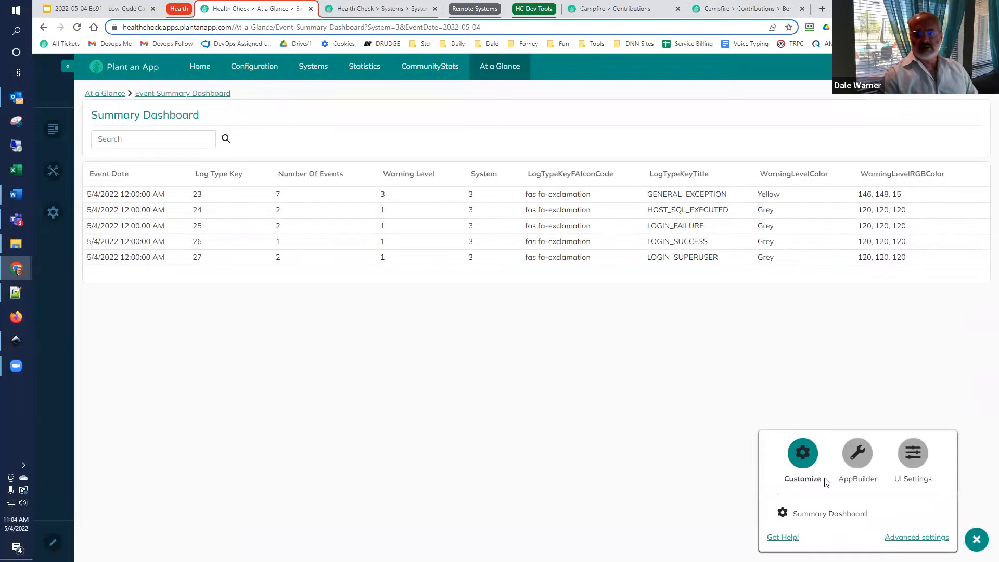
left_click(812, 514)
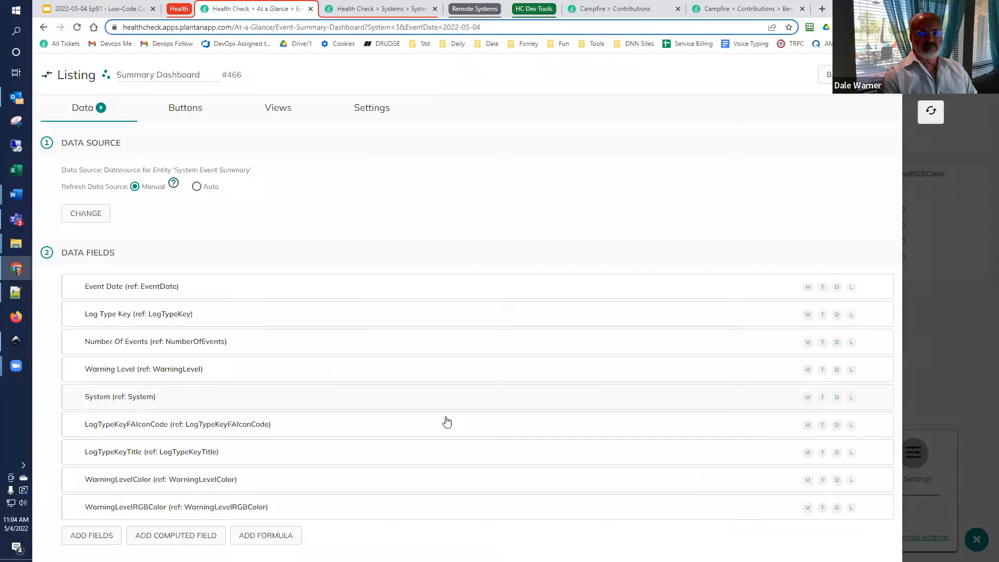
left_click(196, 536)
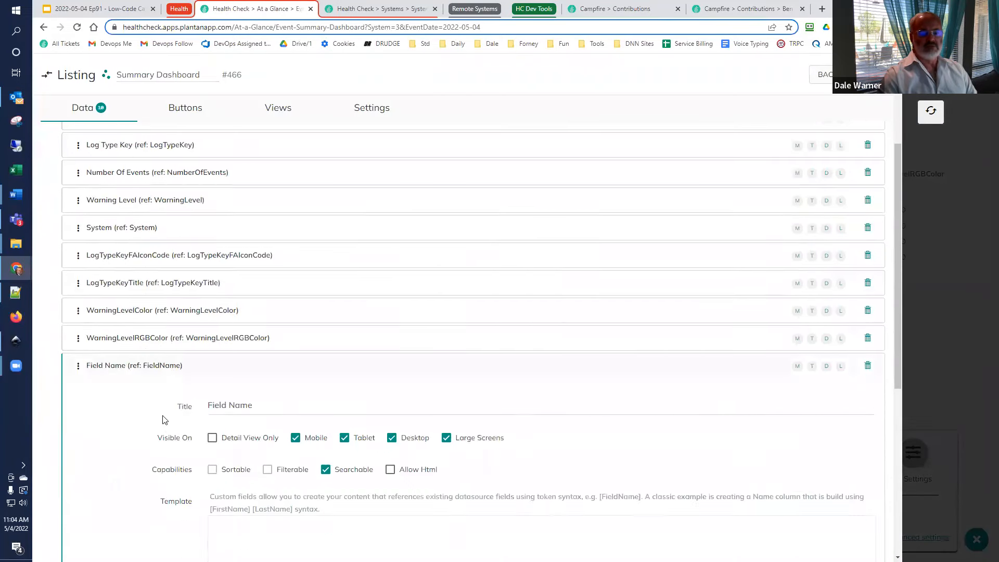
left_click(296, 313)
type("Da")
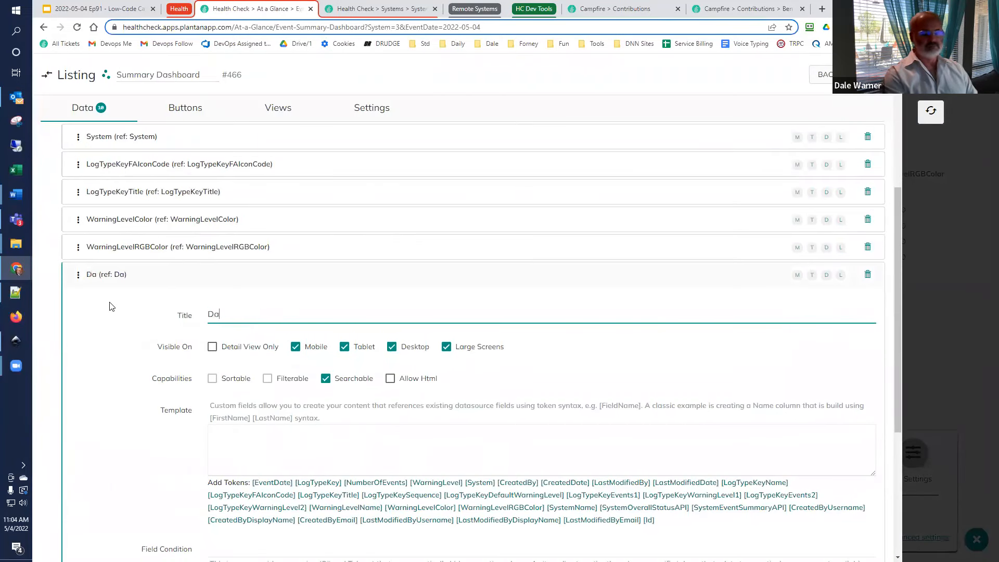
type("shCard")
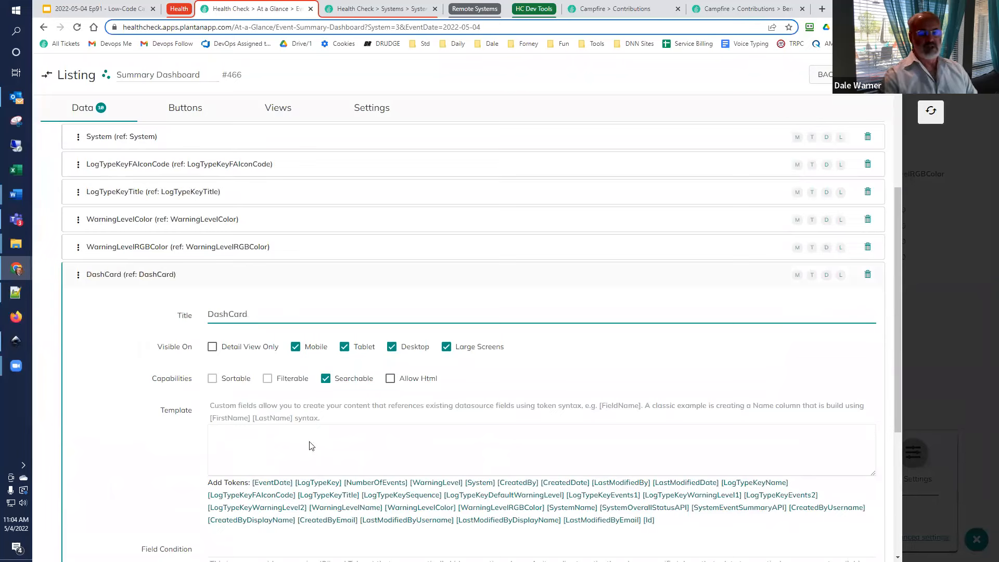
Step: Paste the sample Tekk:DashCard token into the DashCard field's template and set its RGBColor parameter to [WarningLevelRGBColor]
left_click(311, 442)
key("ctrl+v")
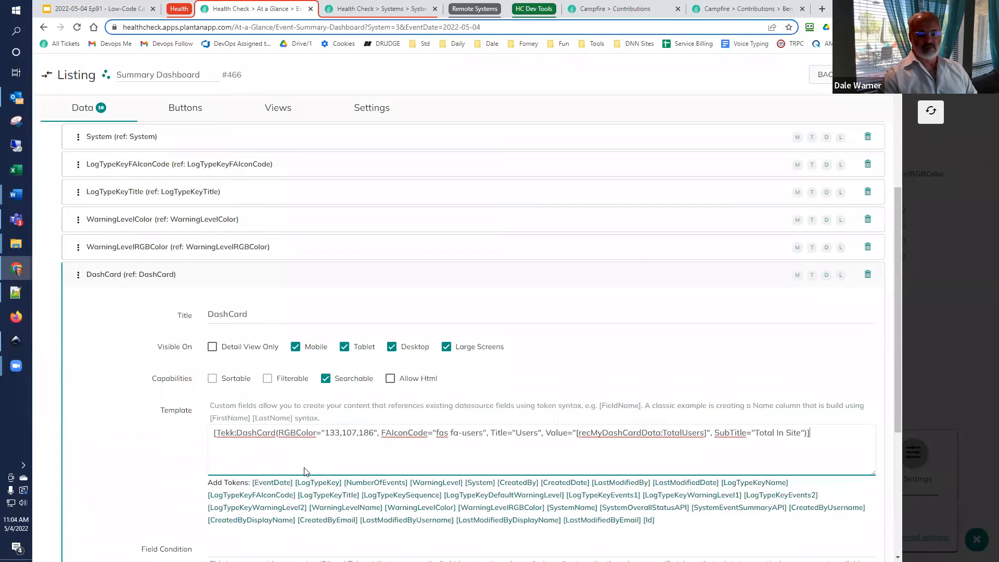
left_click(518, 511)
left_click_drag(349, 445, 168, 453)
key("ctrl+c")
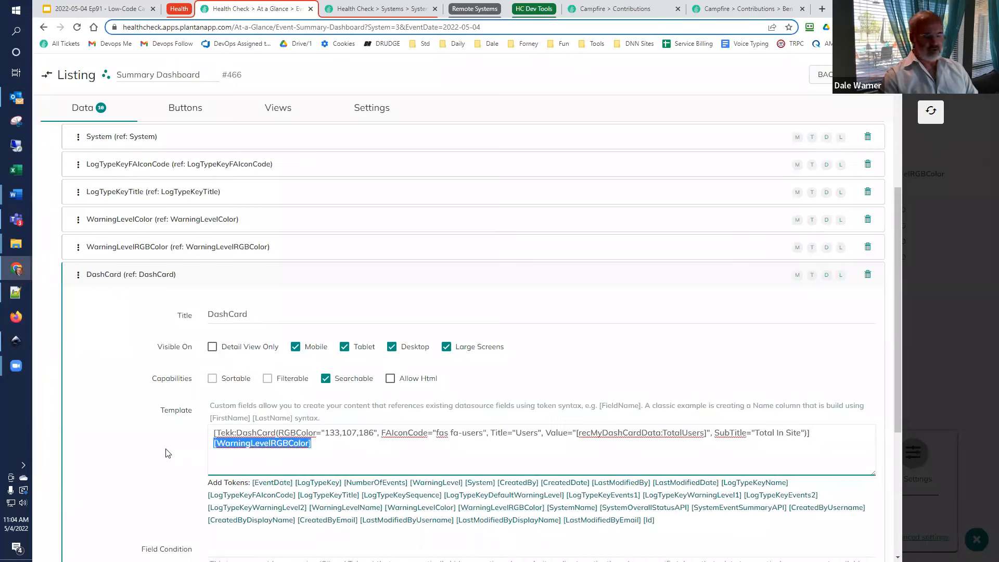
key("BackSpace")
left_click_drag(327, 433, 377, 437)
key("ctrl+v")
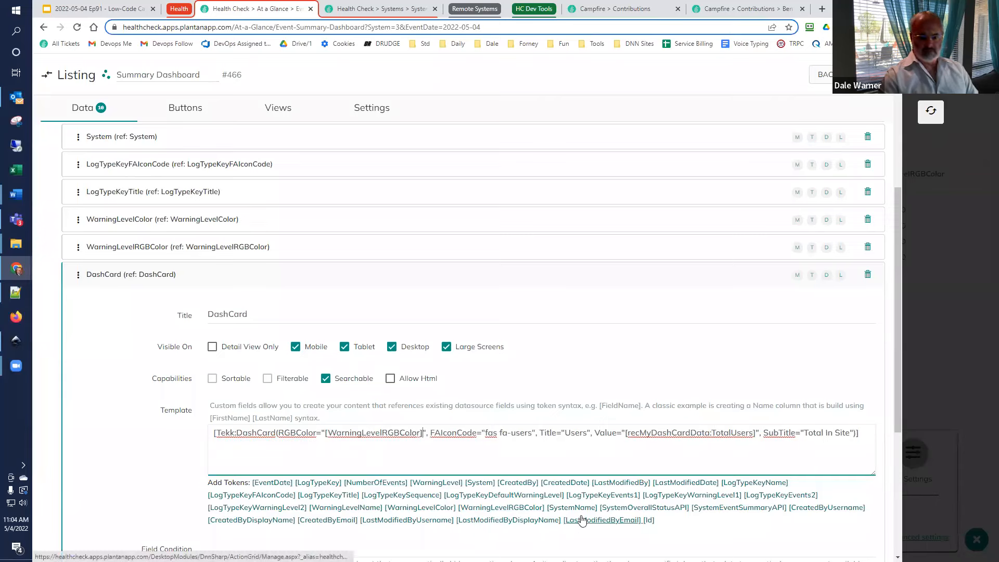
Step: Find the icon token among the available tokens and set the template's FAIconCode parameter to [LogTypeKeyFAIconCode]
key("ctrl+f")
type("icon")
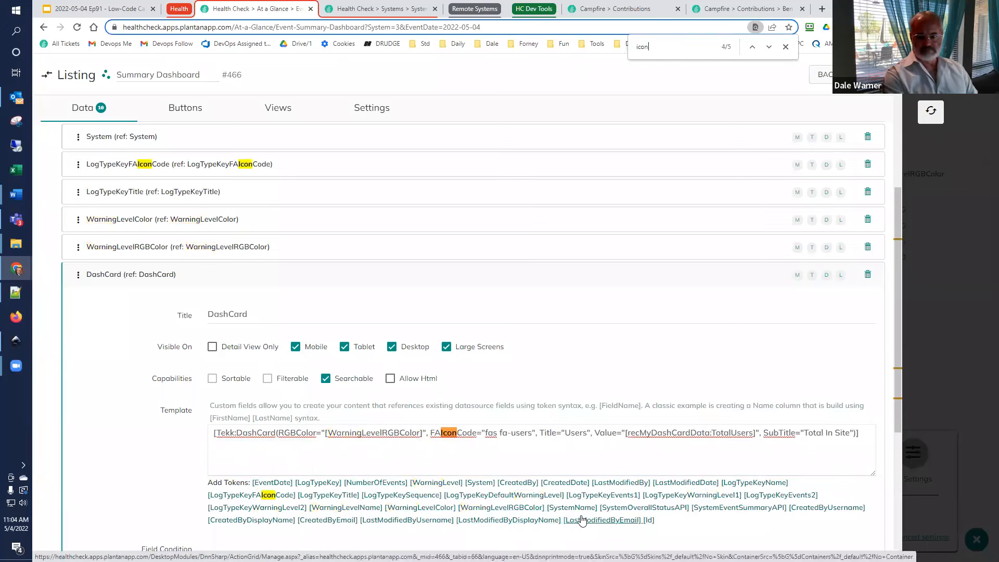
left_click(275, 500)
left_click_drag(315, 444, 199, 450)
key("ctrl+c")
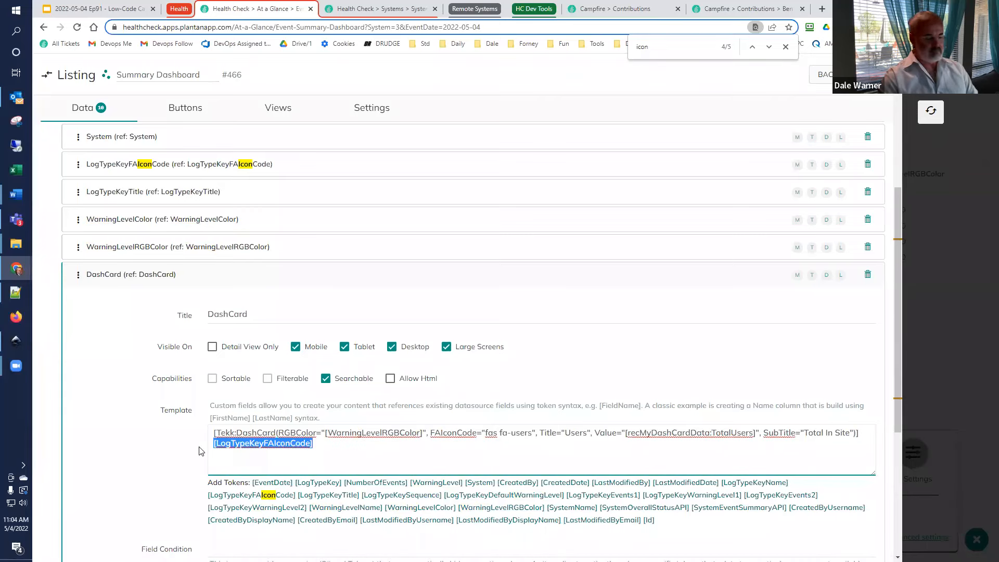
key("BackSpace")
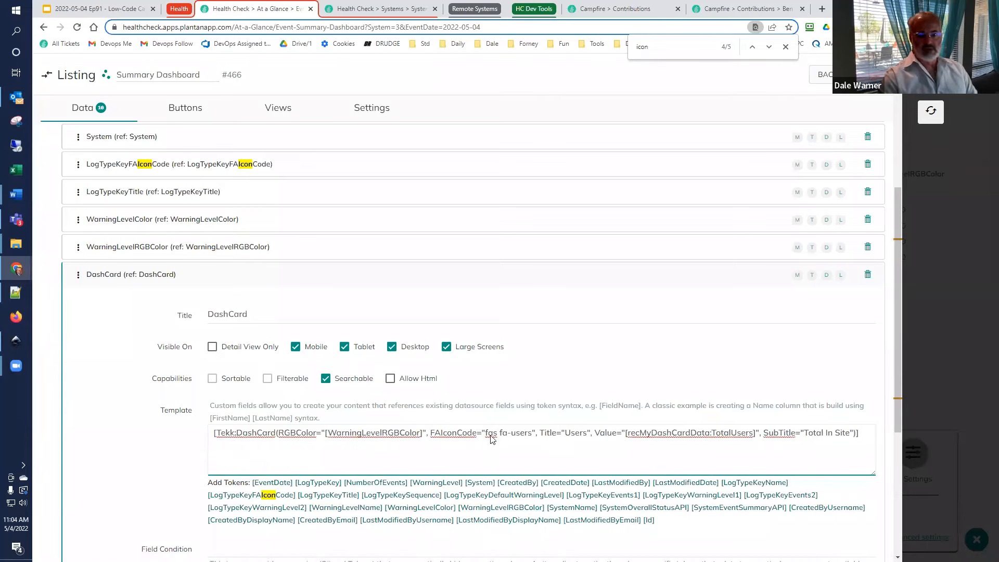
left_click_drag(485, 435, 534, 435)
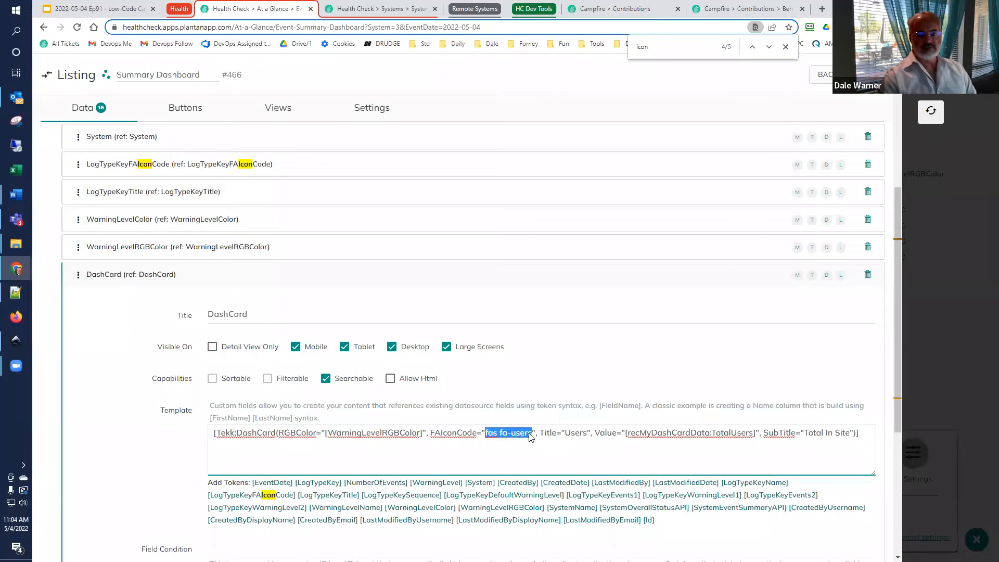
key("ctrl+v")
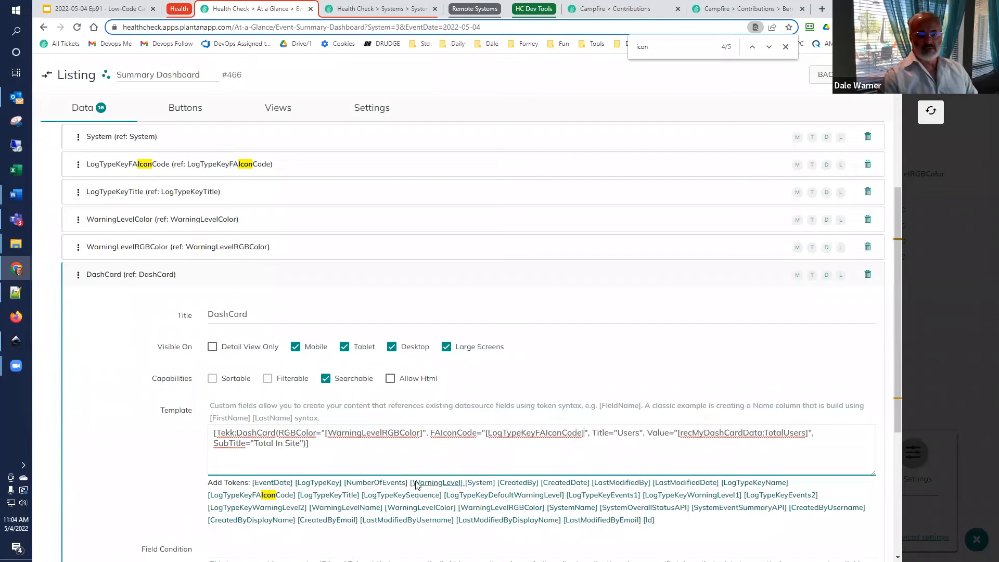
Step: Set the DashCard template's Title parameter to [LogTypeKeyTitle], with no space before the token
left_click(349, 500)
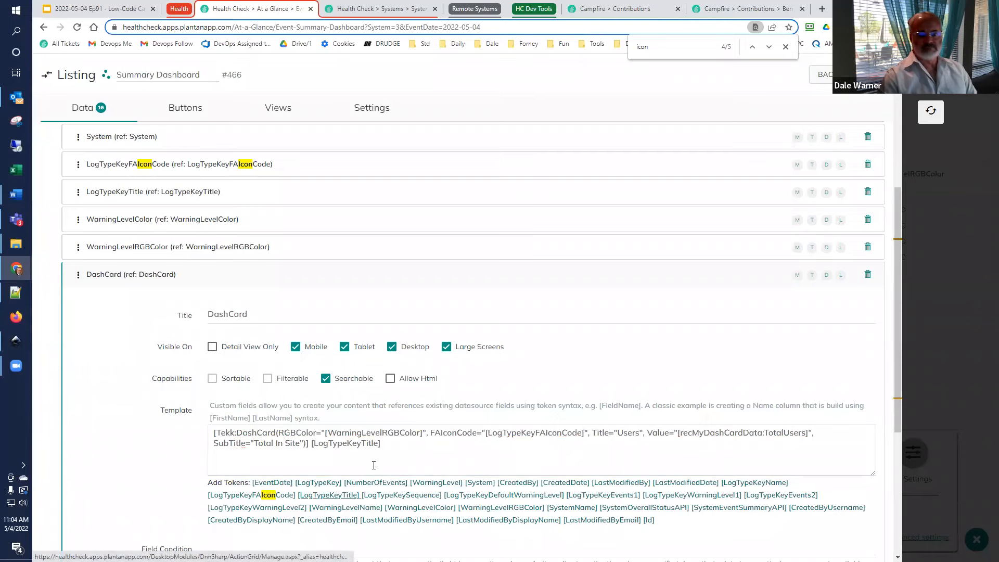
left_click_drag(388, 446, 307, 448)
key("ctrl+c")
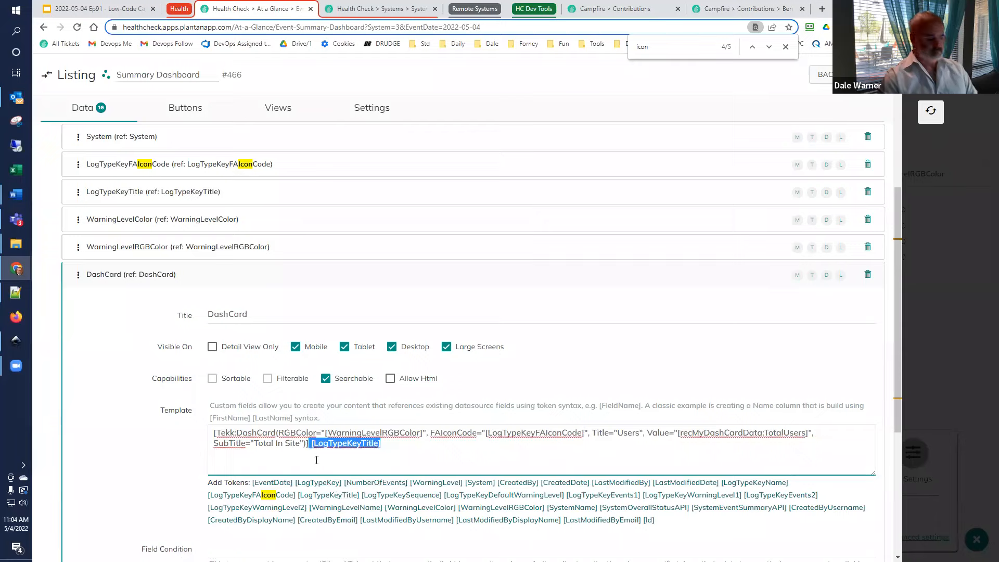
key("BackSpace")
double_click(630, 432)
key("ctrl+v")
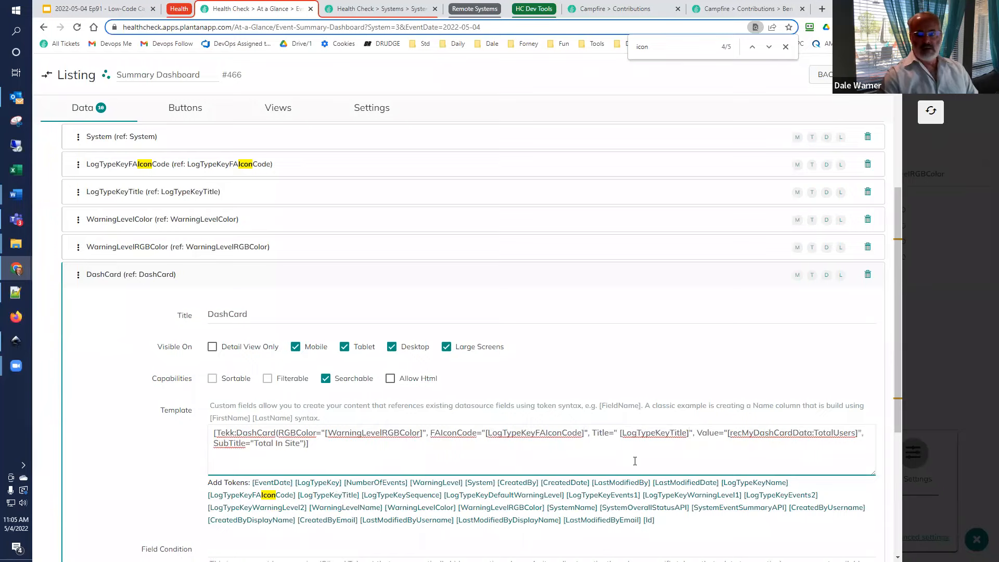
key("BackSpace")
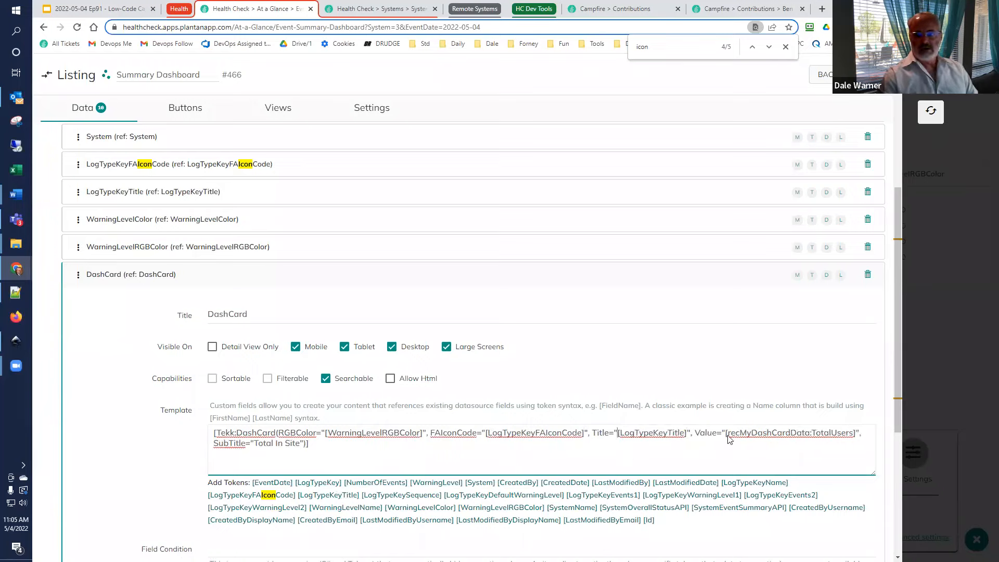
Step: Set the DashCard template's Value parameter to [NumberOfEvents]
left_click(404, 484)
left_click_drag(384, 443, 314, 444)
key("ctrl+c")
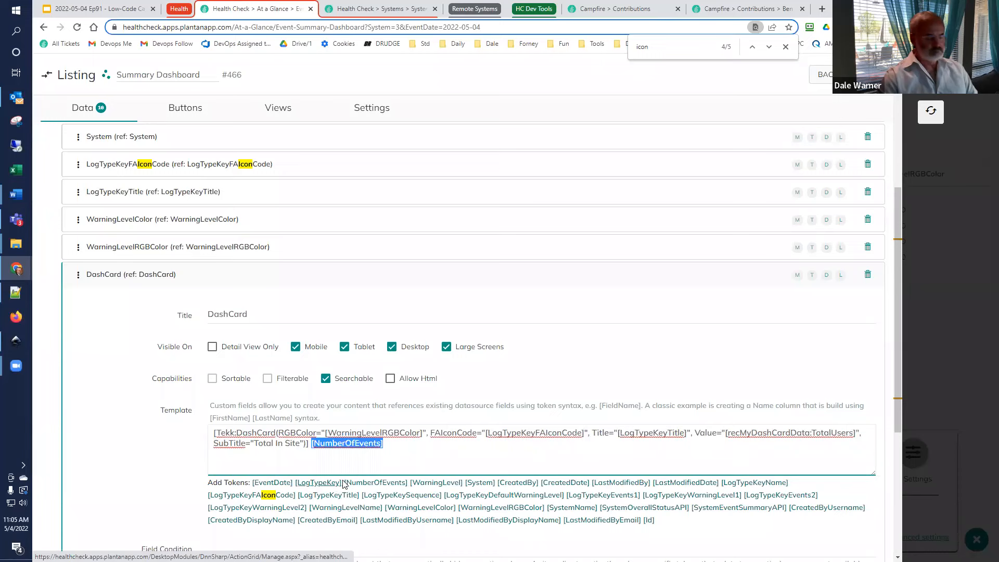
key("BackSpace")
double_click(743, 435)
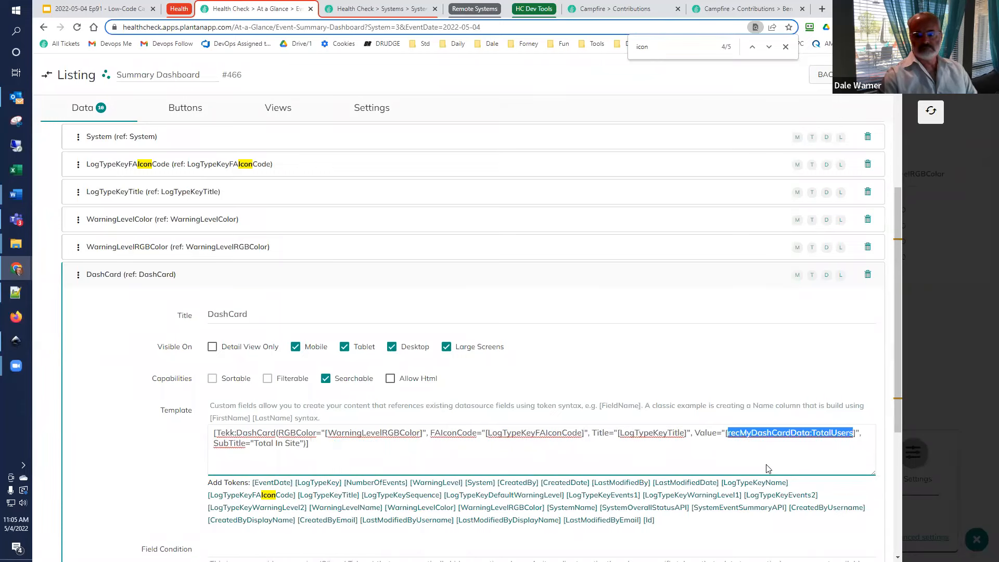
key("ctrl+v")
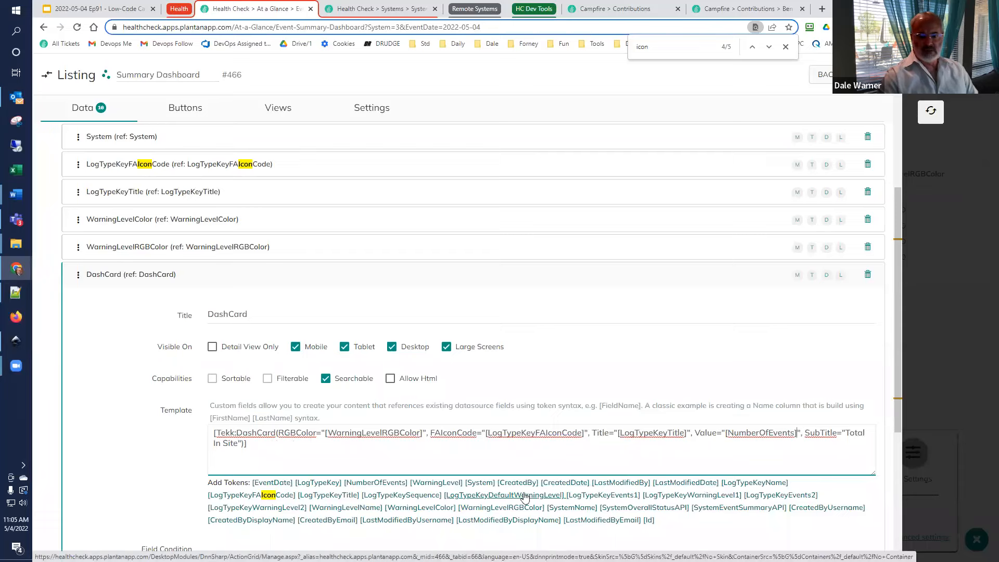
Step: Set the DashCard template's SubTitle parameter to [WarningLevelName] and allow HTML in the DashCard field
left_click(351, 508)
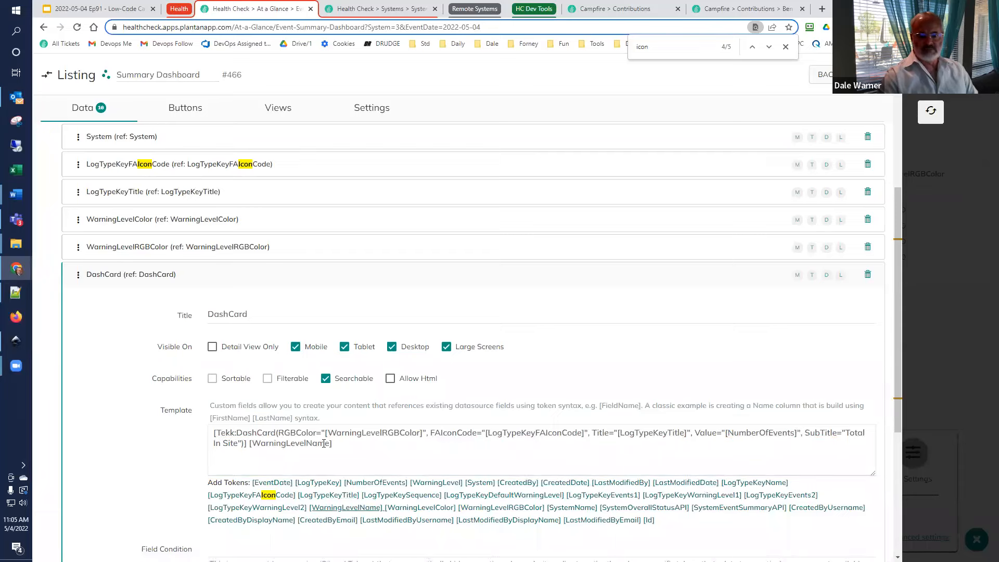
left_click_drag(332, 443, 249, 439)
key("ctrl+c")
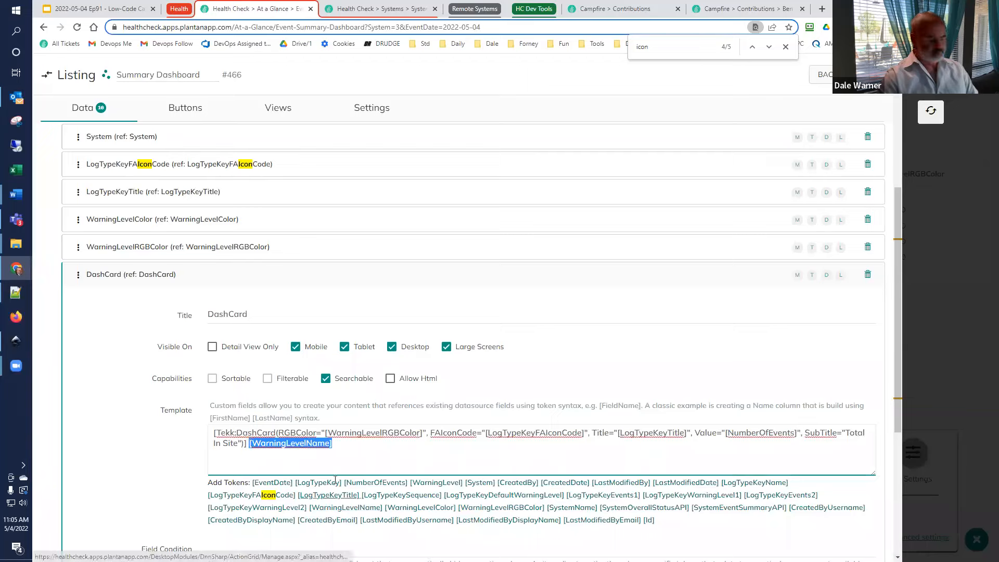
key("BackSpace")
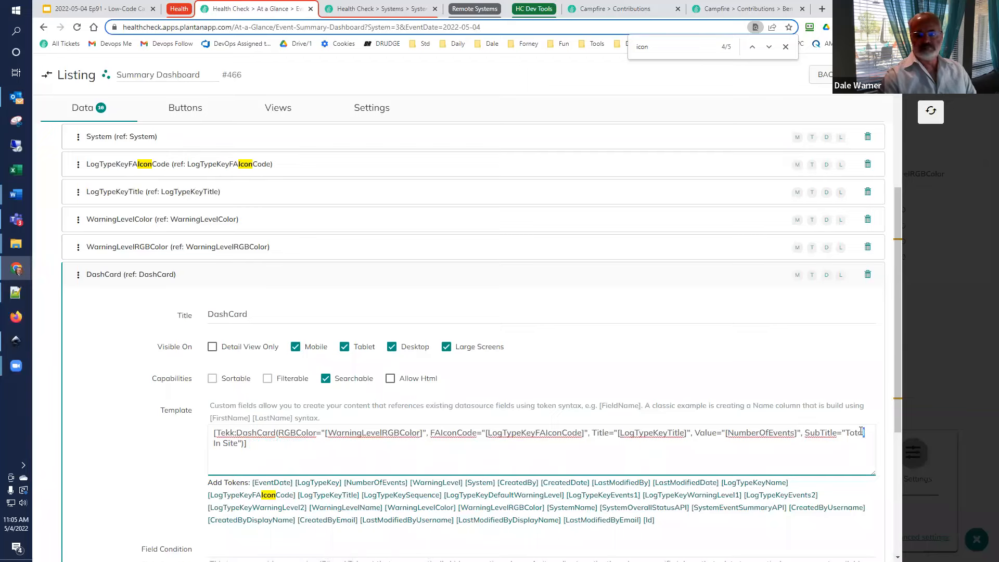
double_click(859, 434)
key("Delete")
key("Delete")
key("Delete")
key("Delete")
key("Delete")
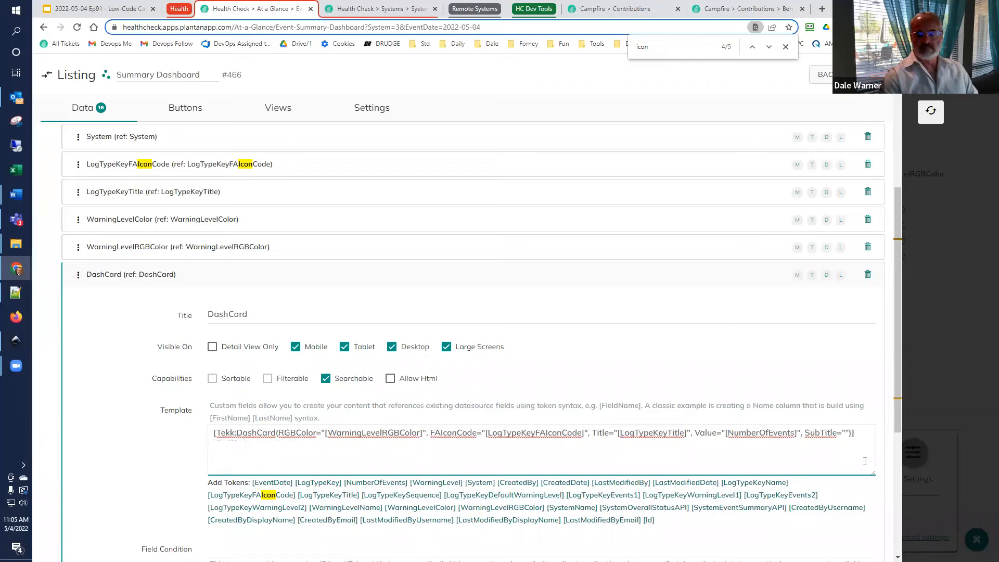
key("ctrl+v")
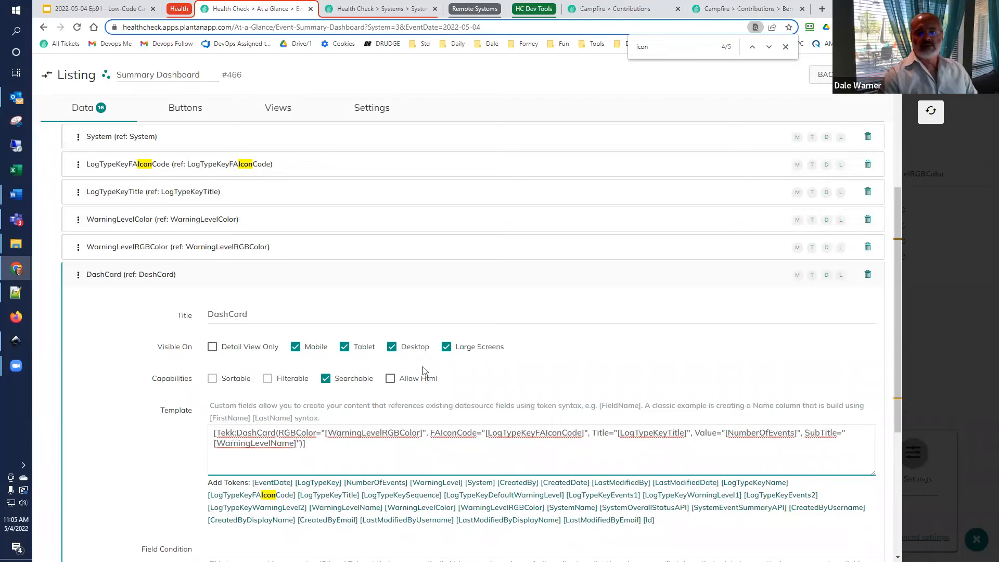
left_click(390, 380)
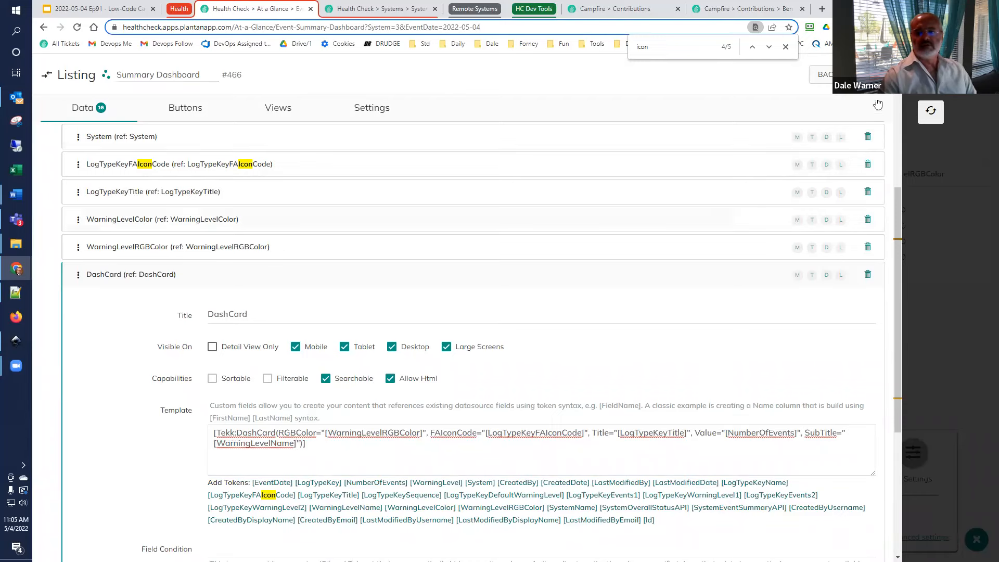
left_click(931, 111)
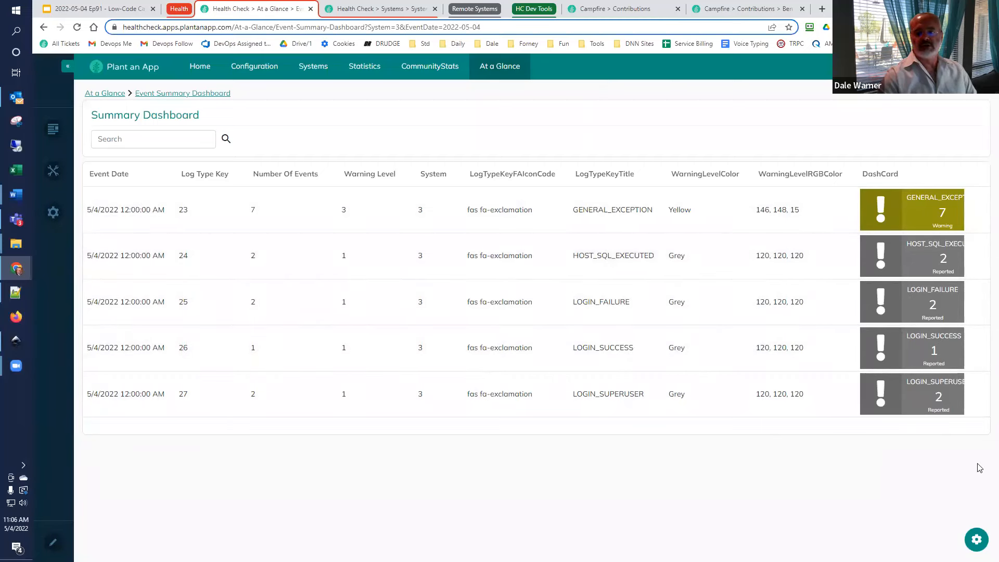
Step: Delete every data field from the Summary Dashboard listing except DashCard and save the listing
left_click(977, 540)
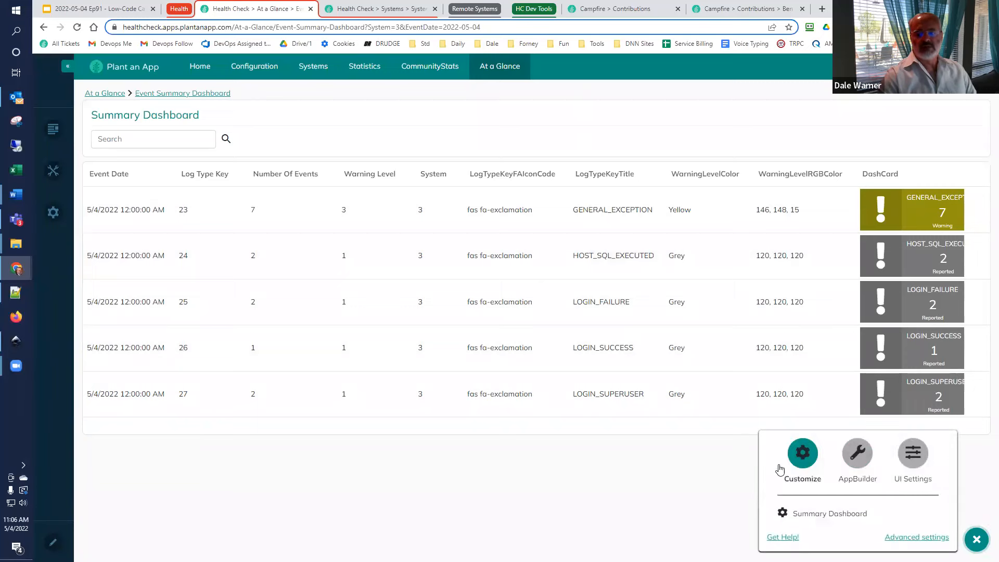
left_click(808, 517)
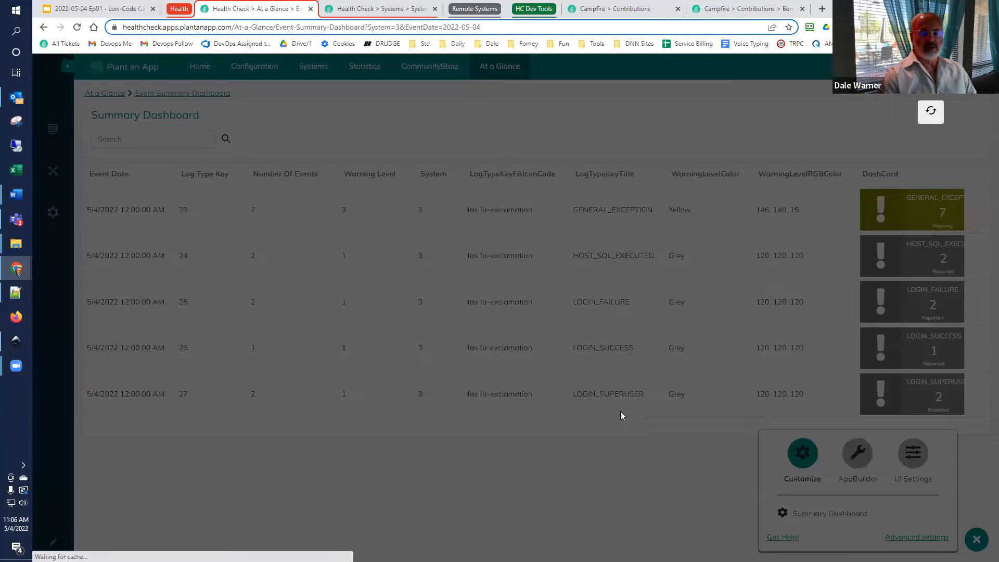
scroll(646, 290, "down", 1)
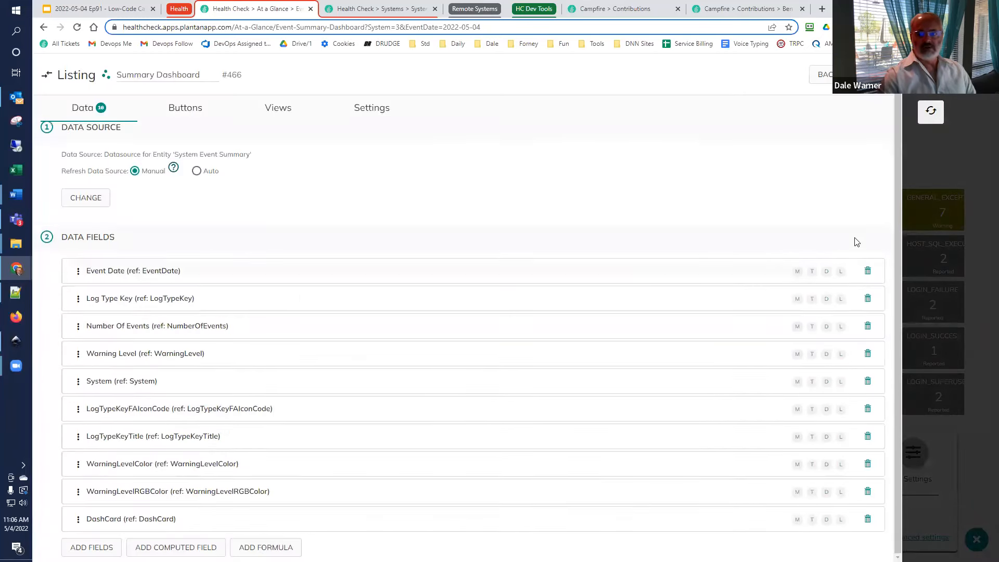
left_click(868, 271)
left_click(868, 299)
left_click(865, 319)
left_click(867, 326)
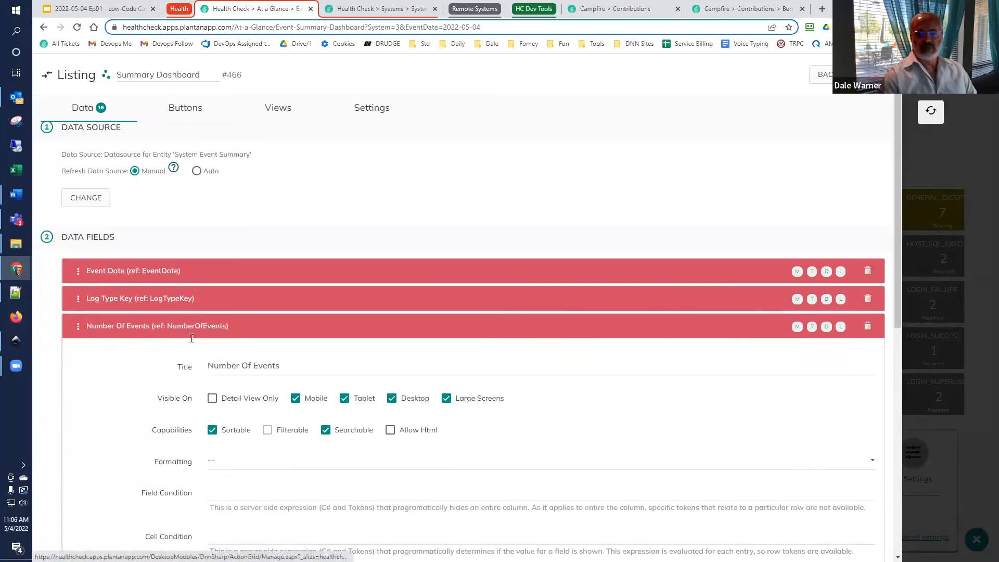
left_click(153, 315)
left_click(867, 354)
left_click(867, 382)
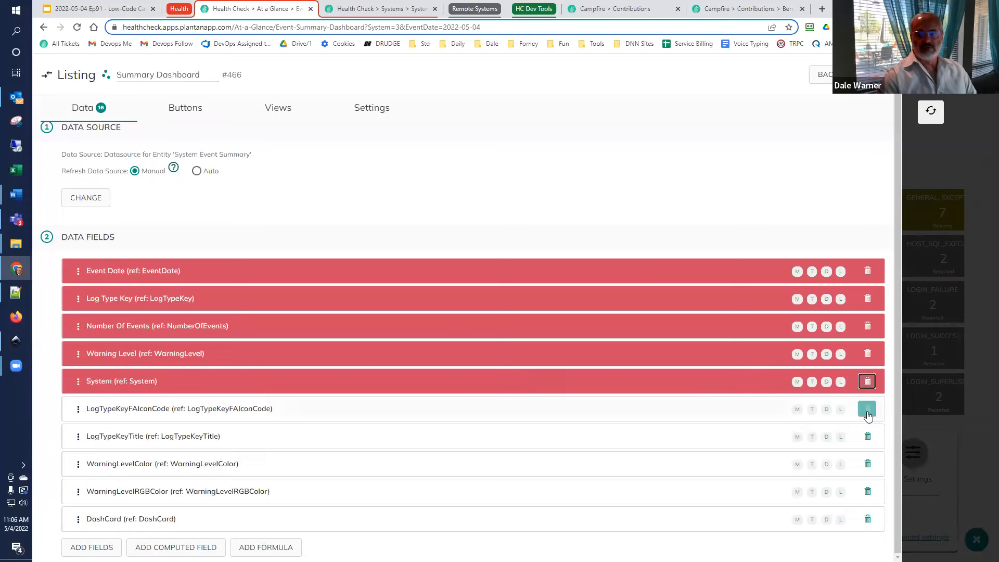
left_click(867, 409)
left_click(867, 436)
left_click(867, 464)
left_click(867, 492)
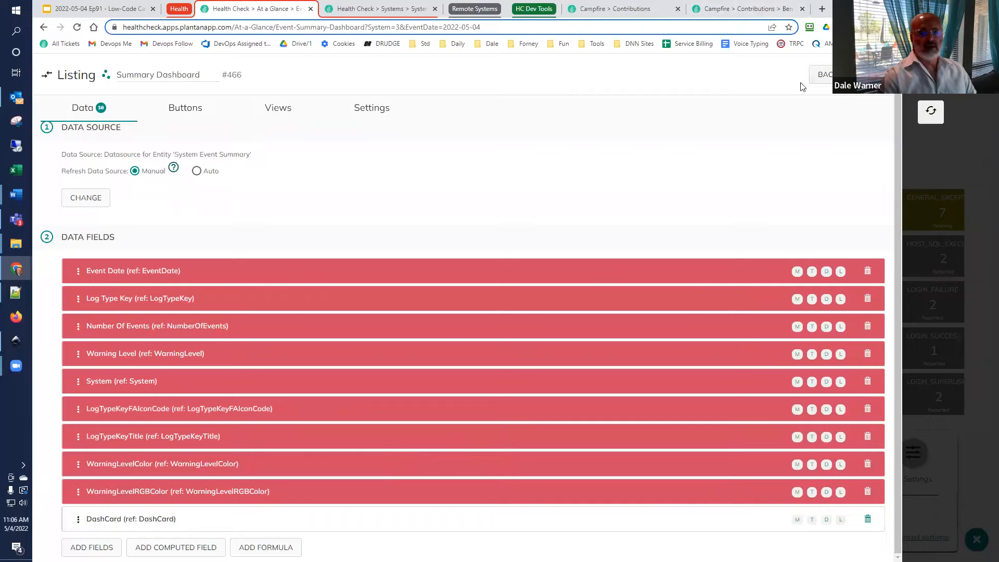
left_click(868, 74)
Step: Switch the listing from the Data Table view to the Cards view, with DashCard as the cards' description field
left_click(260, 114)
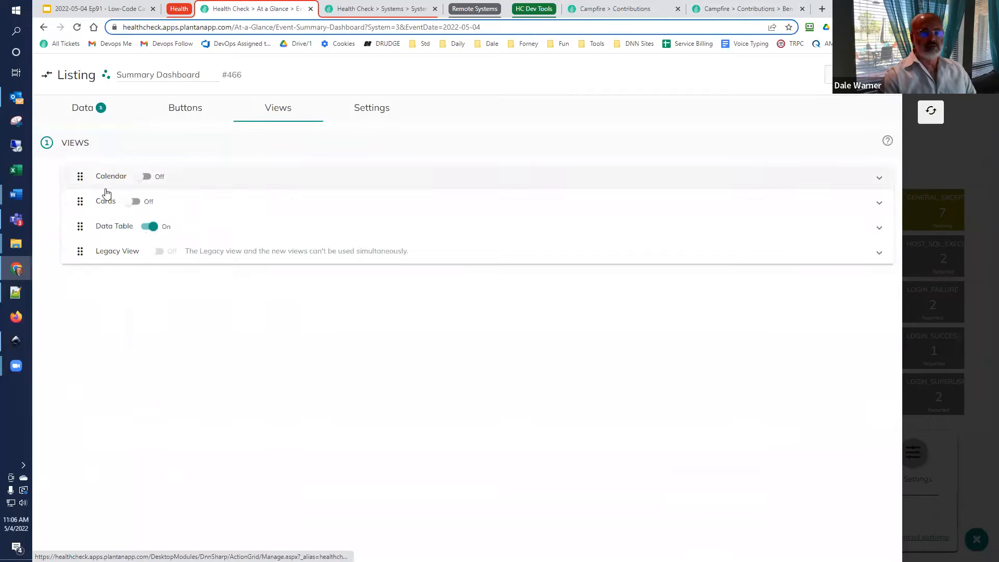
left_click(149, 226)
left_click(133, 201)
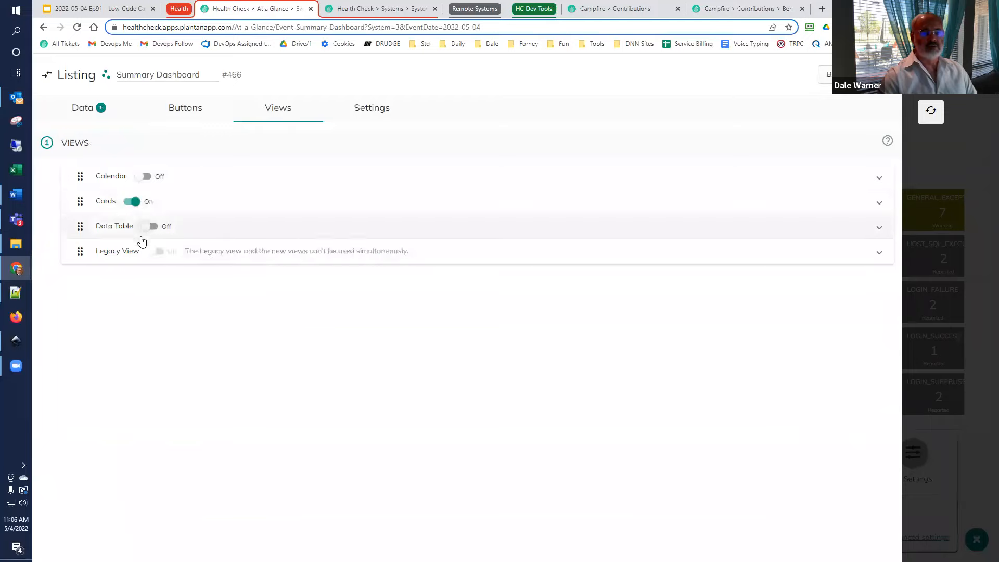
left_click(172, 203)
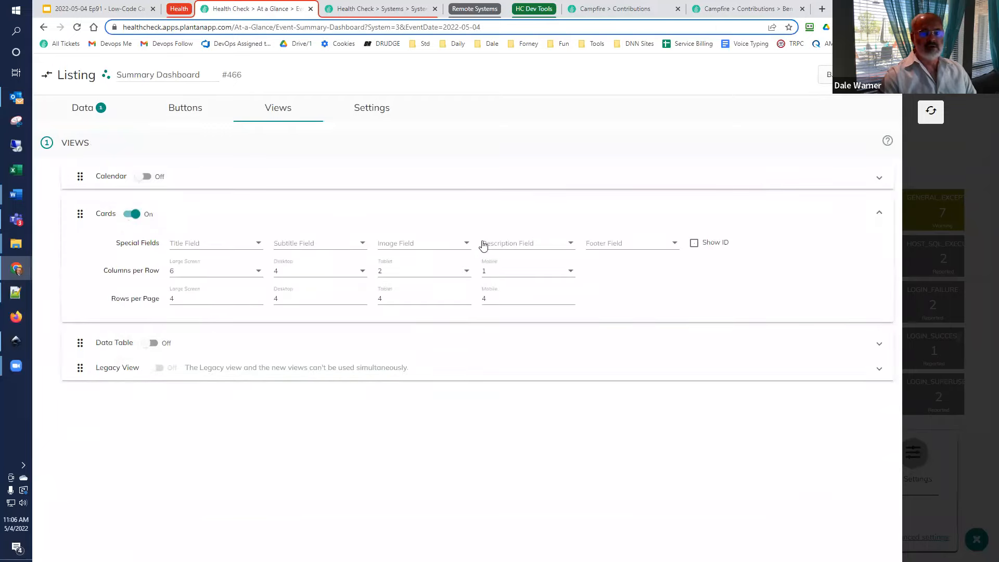
left_click(555, 251)
left_click(509, 265)
left_click(931, 111)
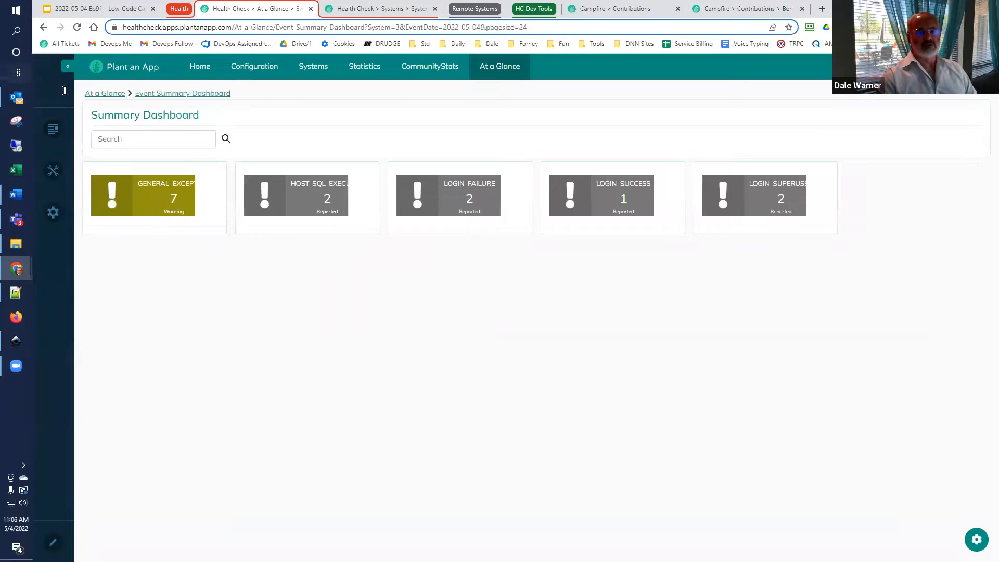
Step: Go back to At a Glance and view the event summary of the Community.Plantanpp.com system
left_click(109, 97)
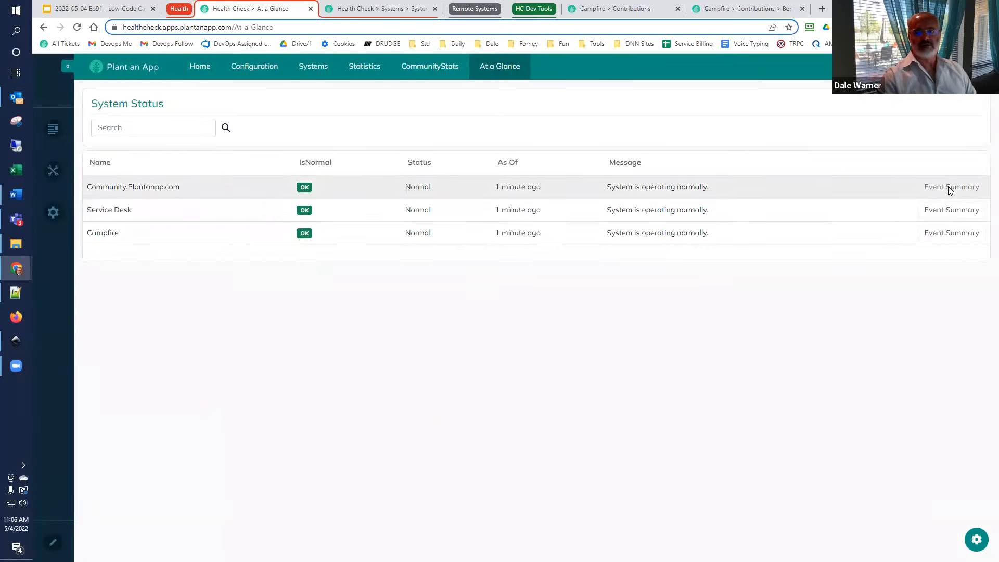
left_click(948, 189)
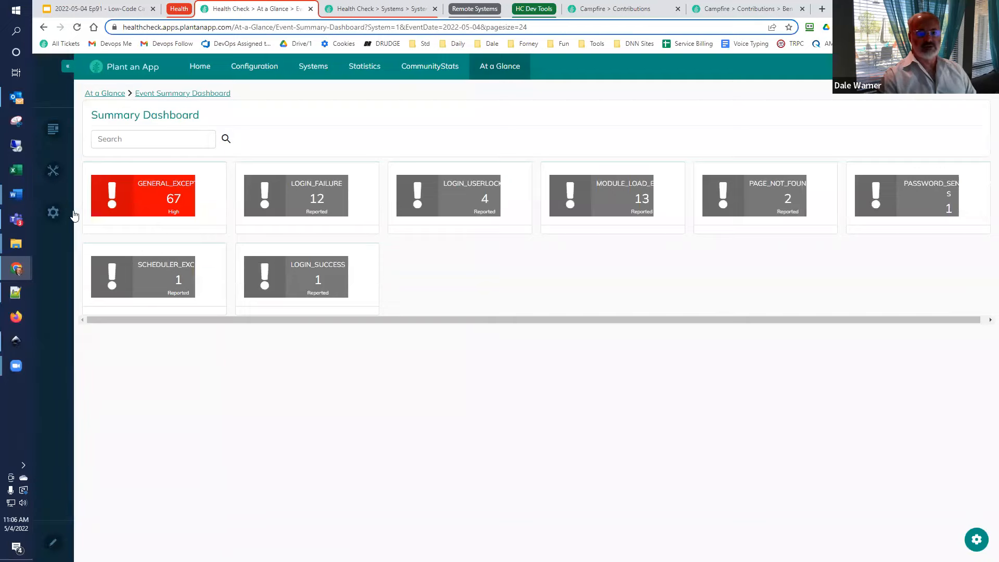